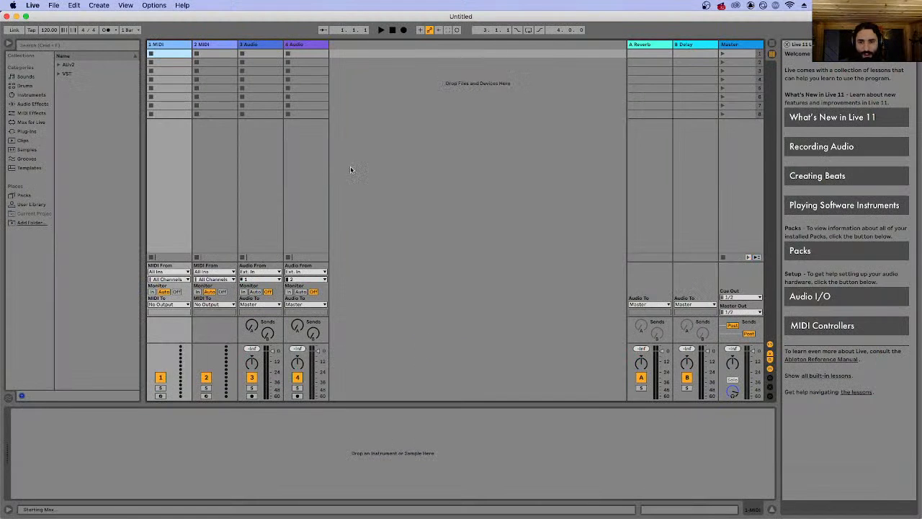
Switch to the Arrangement View and delete the default tracks until a single audio track remains.
key("Tab")
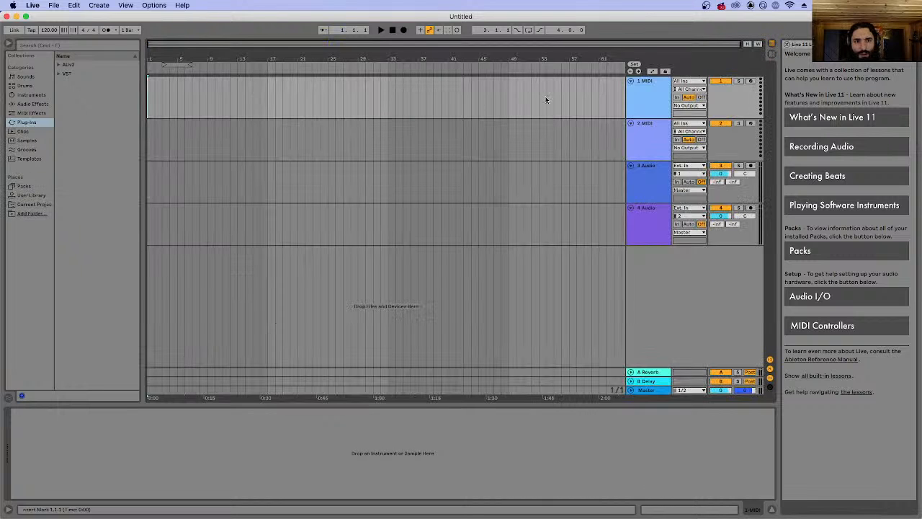
left_click(648, 87)
key("Delete")
key("Delete")
key("Delete")
Import the JUNKY audio file at the very start of the remaining audio track.
left_click(142, 508)
mouse_move(471, 178)
left_mouse_down()
mouse_move(367, 176)
mouse_move(245, 81)
mouse_move(155, 82)
left_mouse_up()
left_click(237, 83)
Audition the JUNKY song from several points on the timeline, including bars 17 and 41.
left_click(207, 94)
key("space")
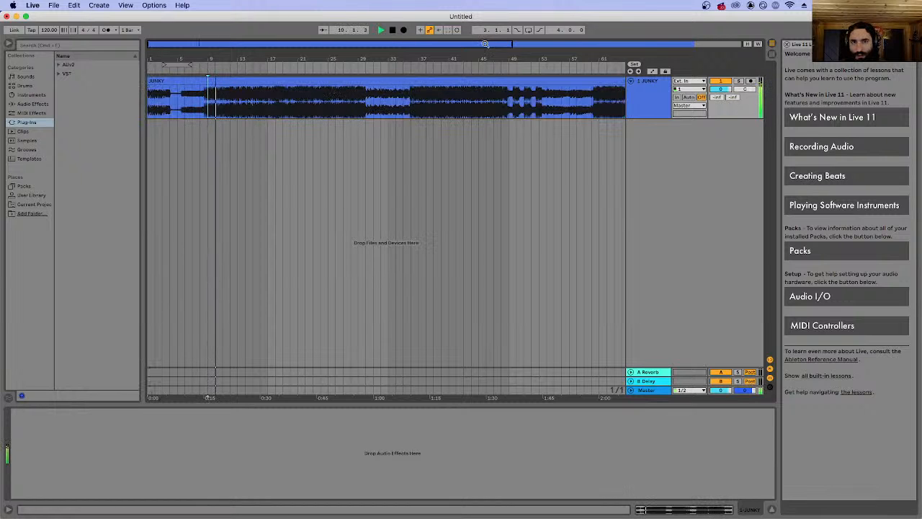
left_click_drag(485, 44, 485, 20)
left_click(222, 95)
key("space")
key("space")
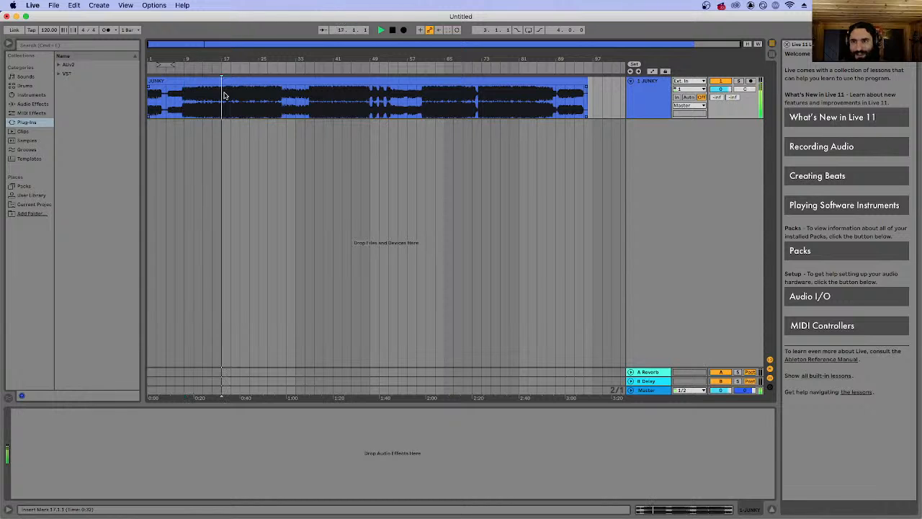
left_click(325, 97)
left_click(333, 97)
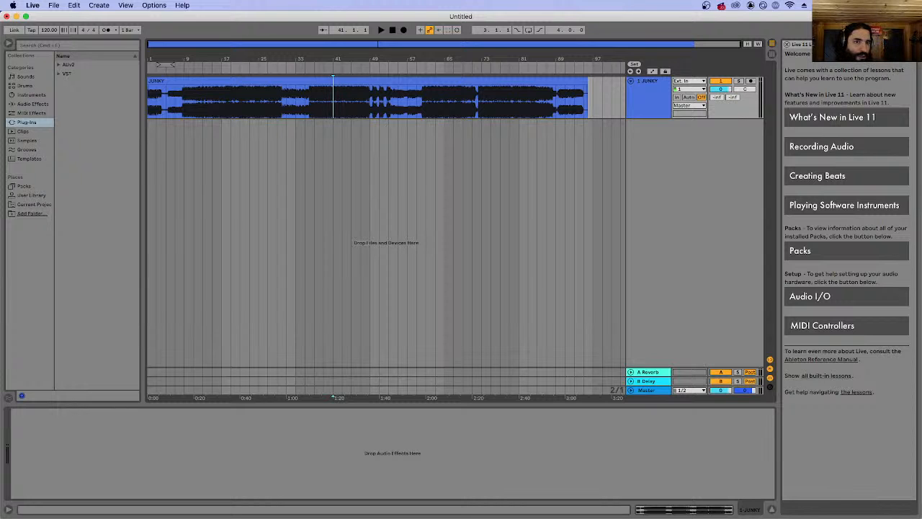
left_click(647, 99)
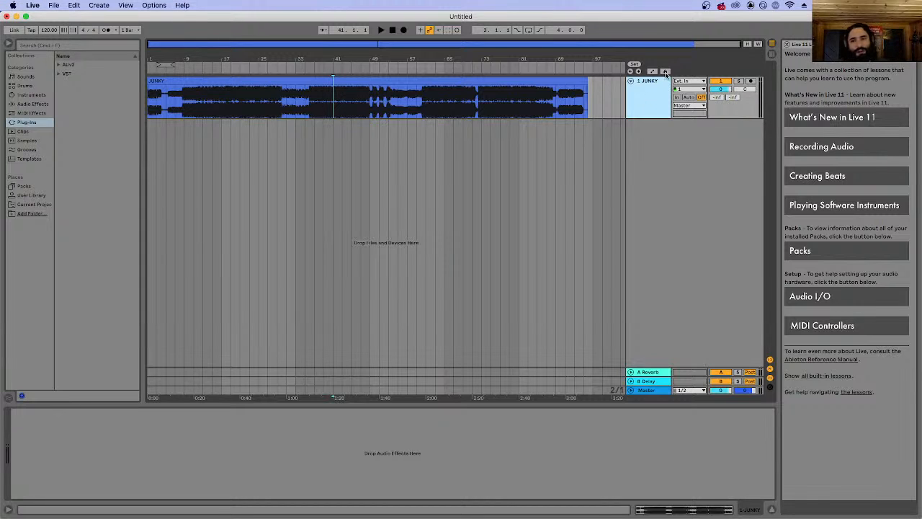
left_click(327, 93)
left_click(333, 93)
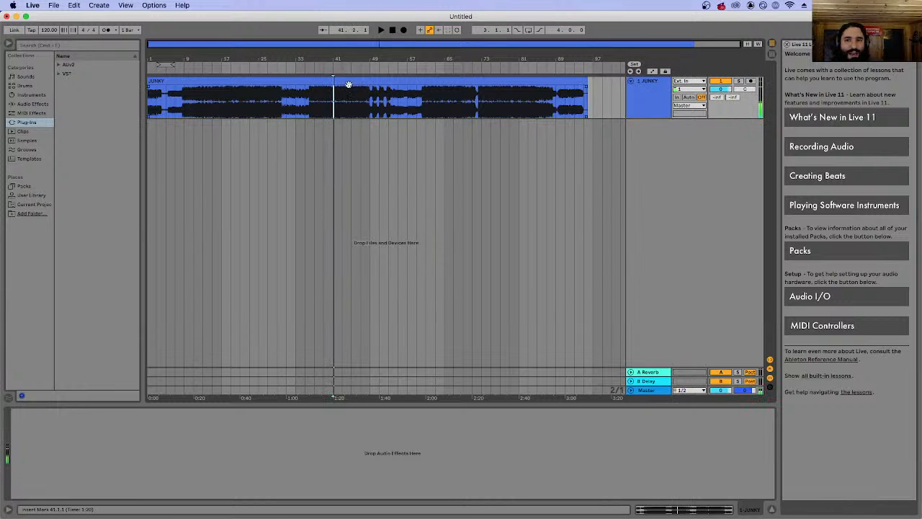
Open the JUNKY clip's waveform in the clip view and play the song from about bar 25.
double_click(349, 88)
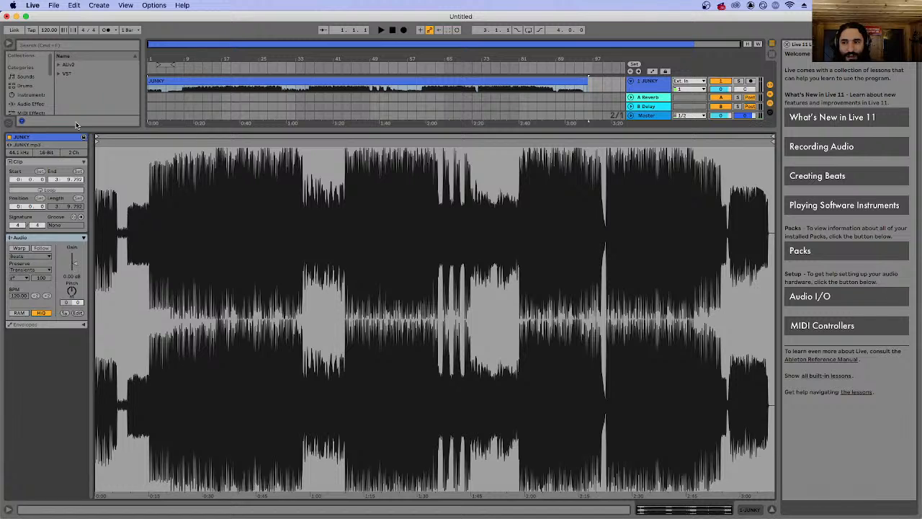
left_click(259, 97)
key("space")
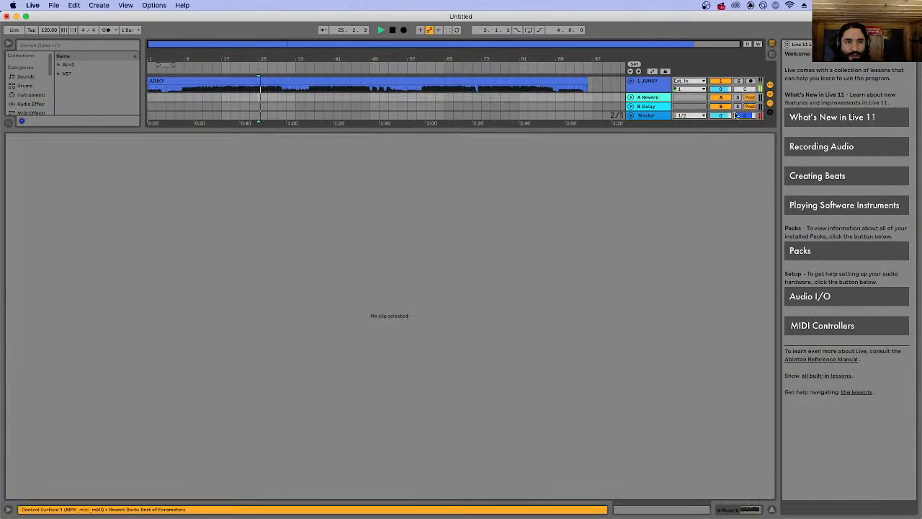
key("space")
Try folding and unfolding the JUNKY and Master tracks.
left_click(631, 80)
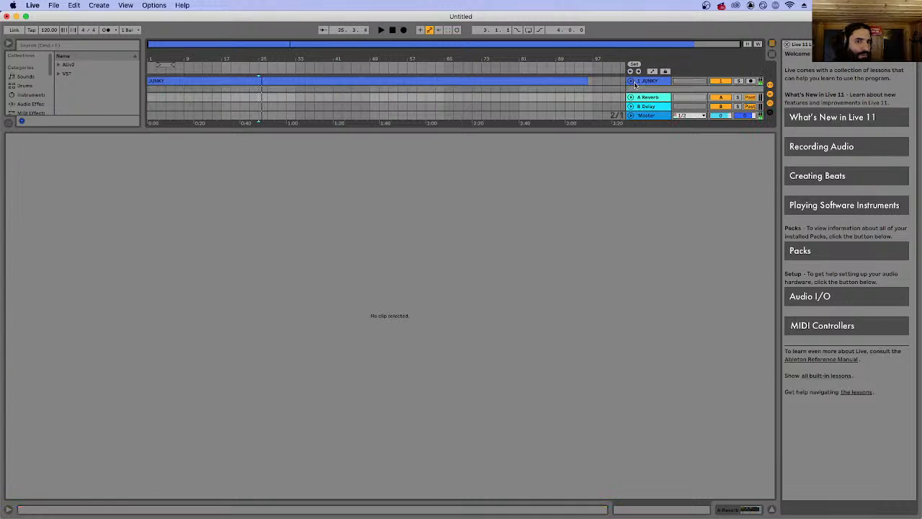
left_click(632, 81)
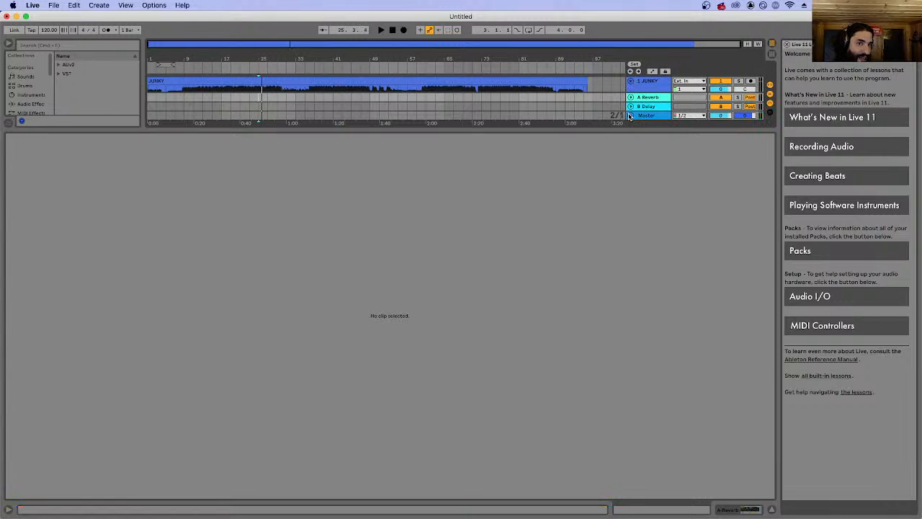
left_click(630, 115)
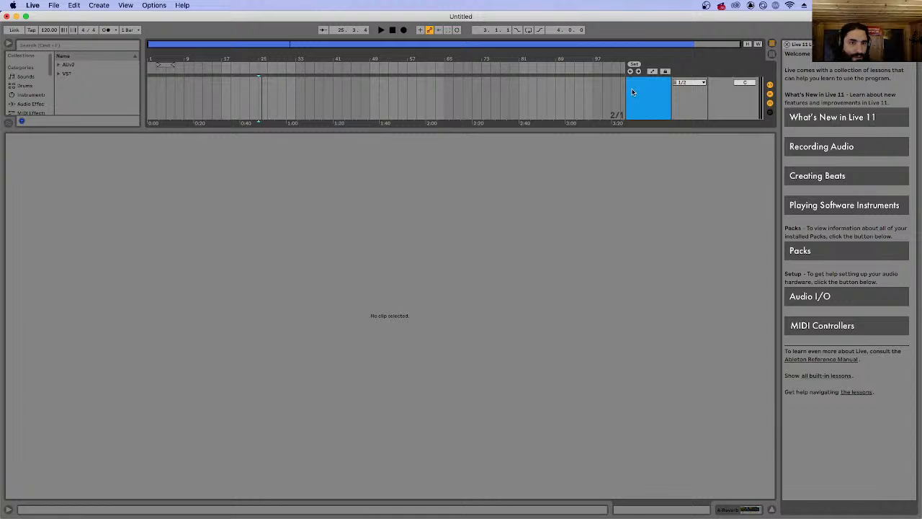
left_click(631, 86)
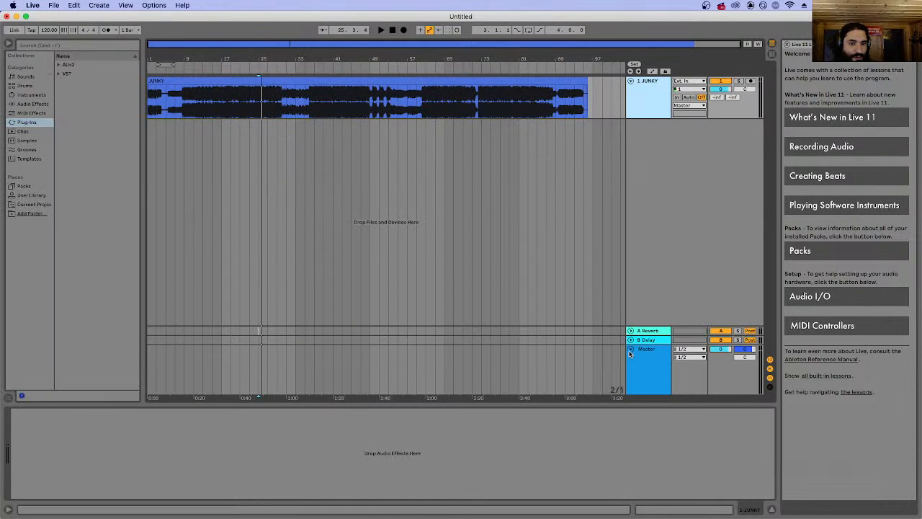
left_click(630, 349)
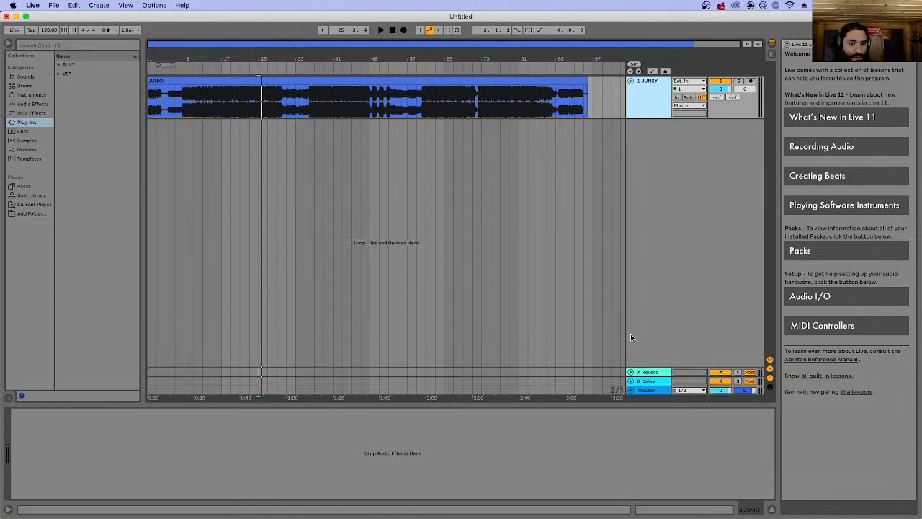
left_click(630, 82)
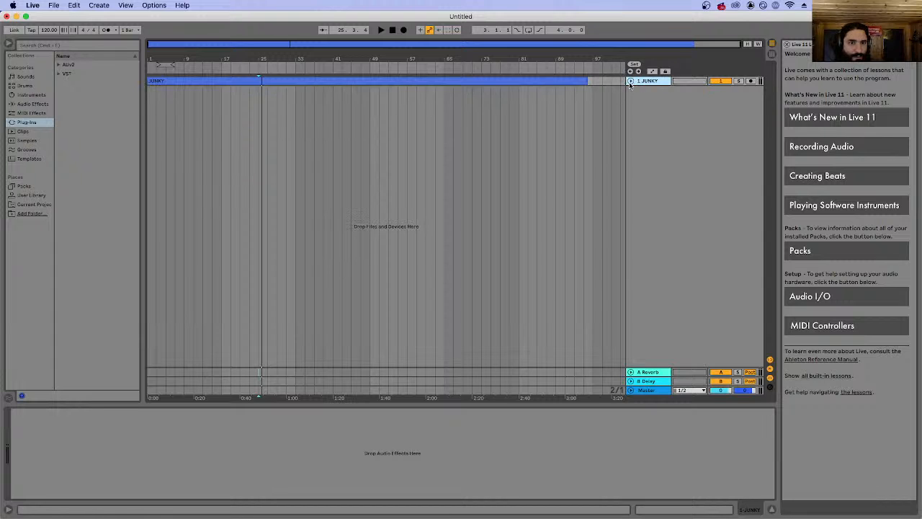
left_click(630, 81)
Play the song from about bar 11 and select the whole JUNKY clip on its track.
left_click(195, 137)
key("space")
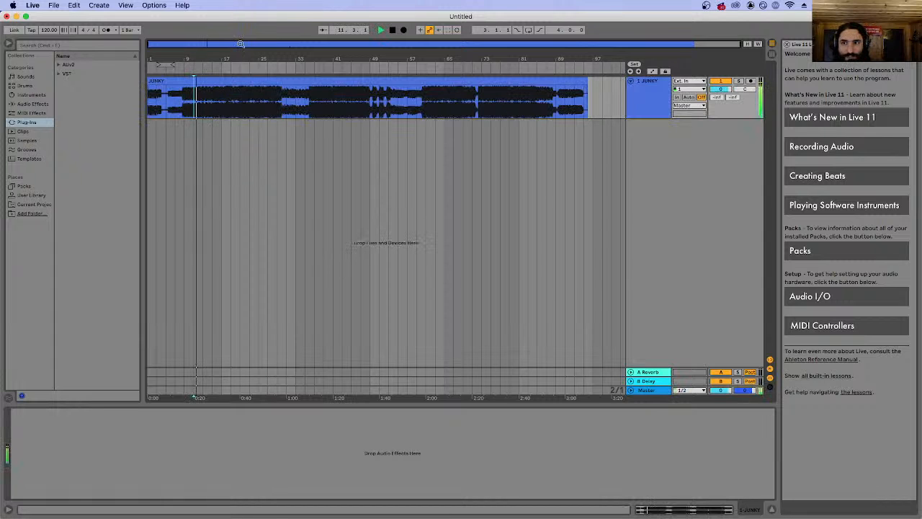
left_click(237, 81)
key("space")
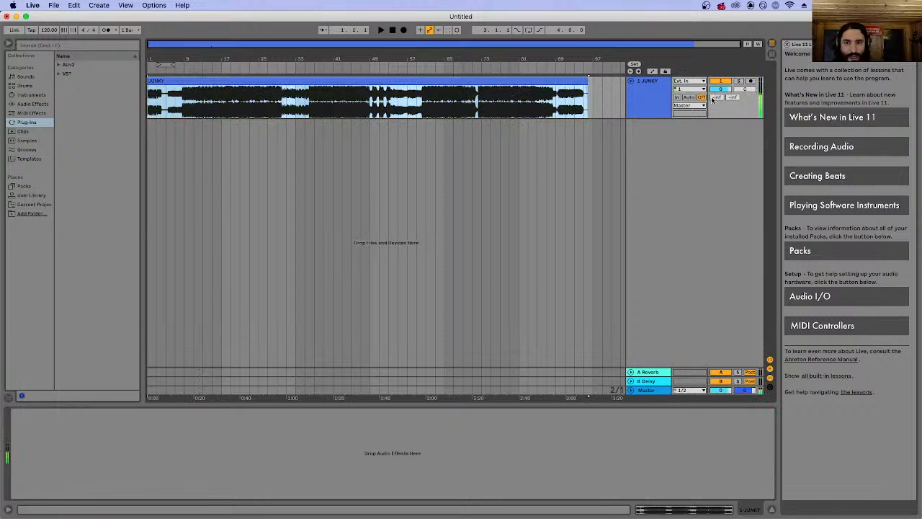
left_click(642, 98)
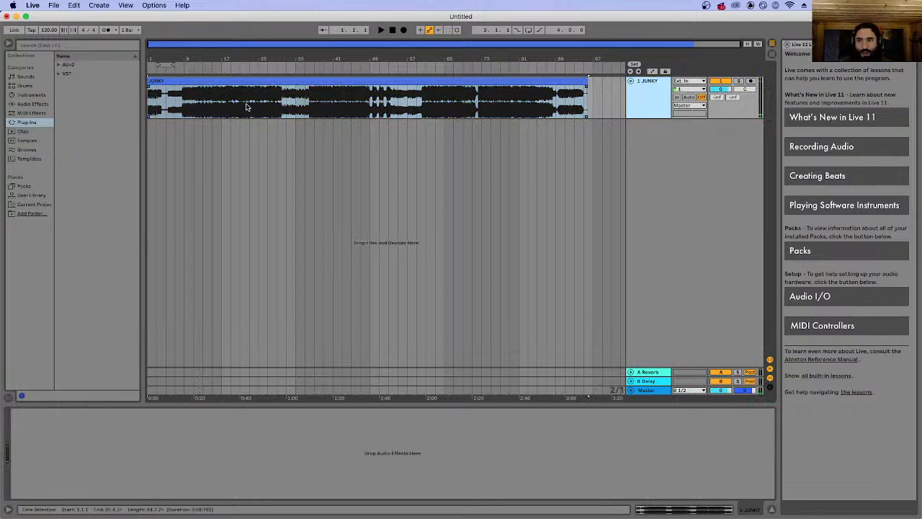
left_click(232, 82)
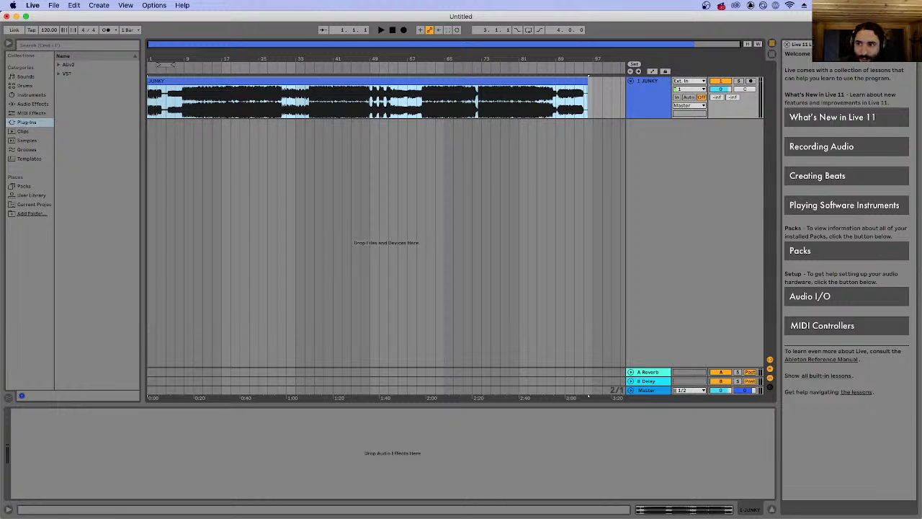
Browse the instrument, effect and plug-in categories and look through the VST plug-in list.
left_click(29, 95)
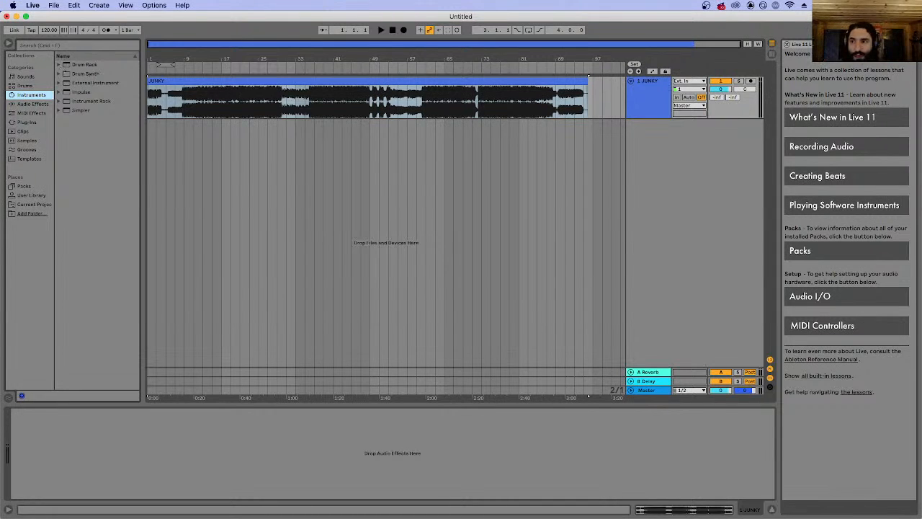
left_click(40, 112)
left_click(36, 104)
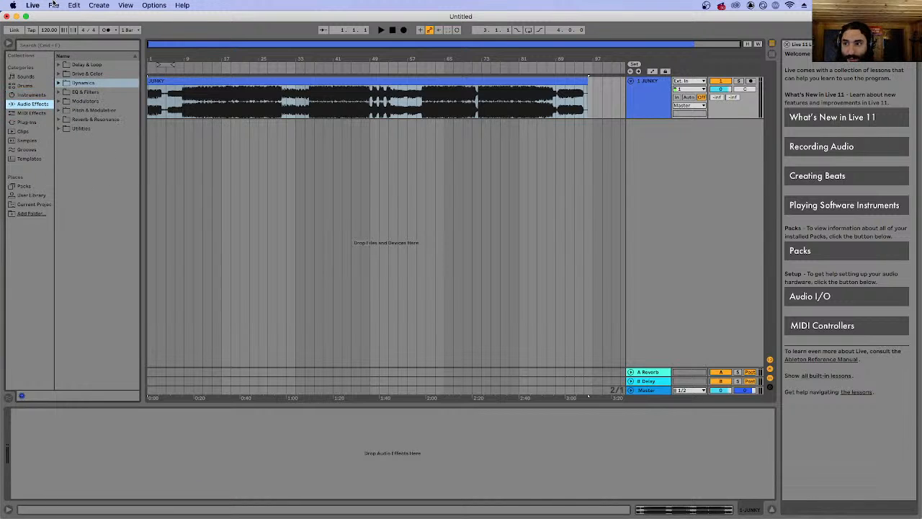
left_click(30, 123)
left_click(58, 74)
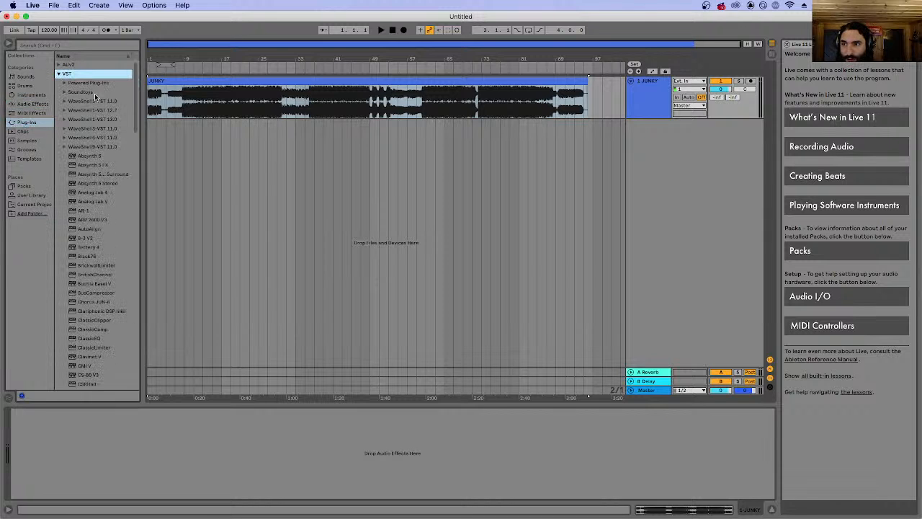
scroll(101, 173, "down", 15)
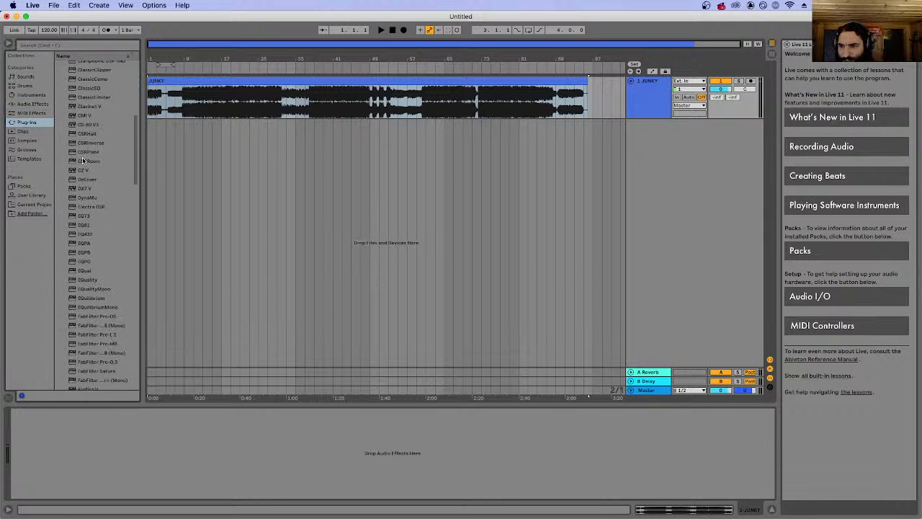
scroll(84, 135, "up", 10)
Search the plug-ins for "izotope", load Ozone 9 from the AUv2 iZotope folder onto the JUNKY track, and place its window below the clip.
left_click(49, 46)
type("izotop")
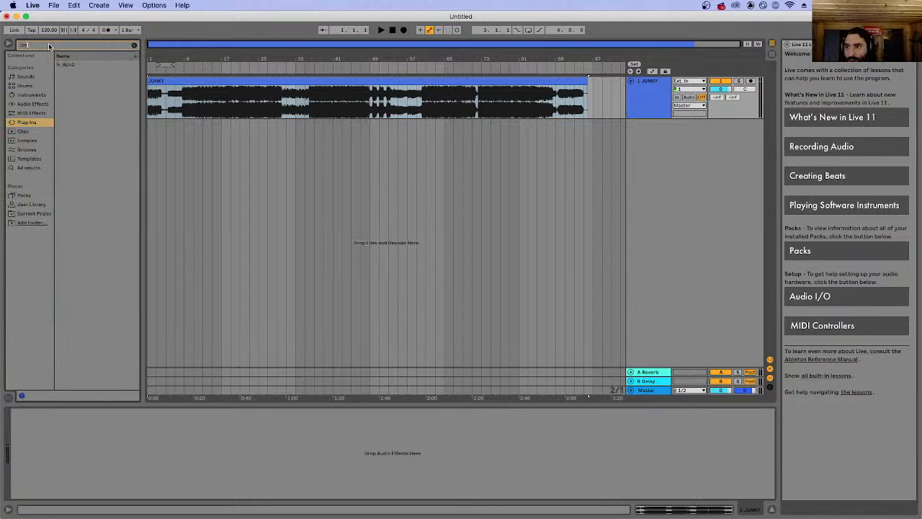
type("e")
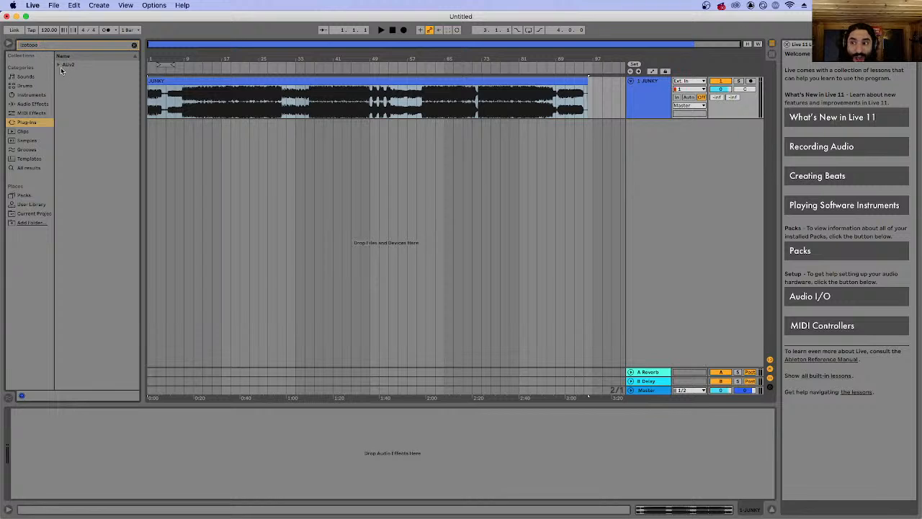
left_click(59, 64)
left_click(64, 73)
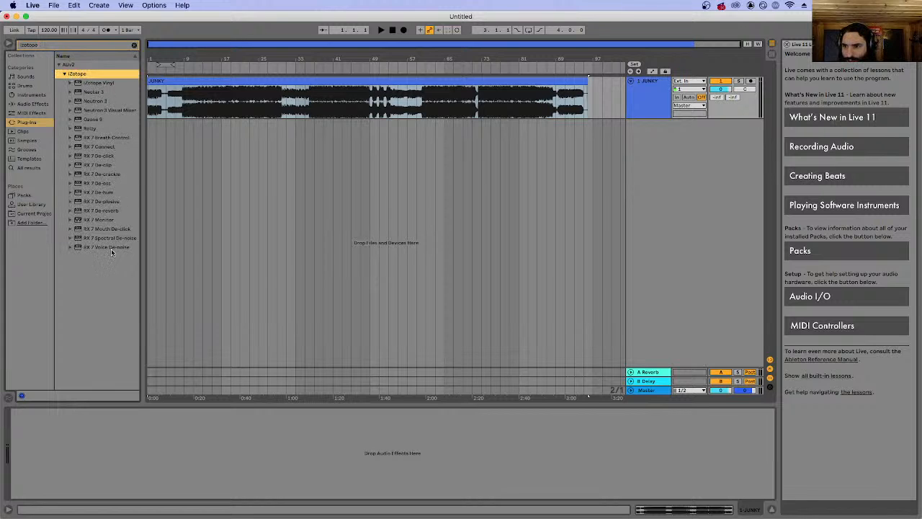
left_click(93, 119)
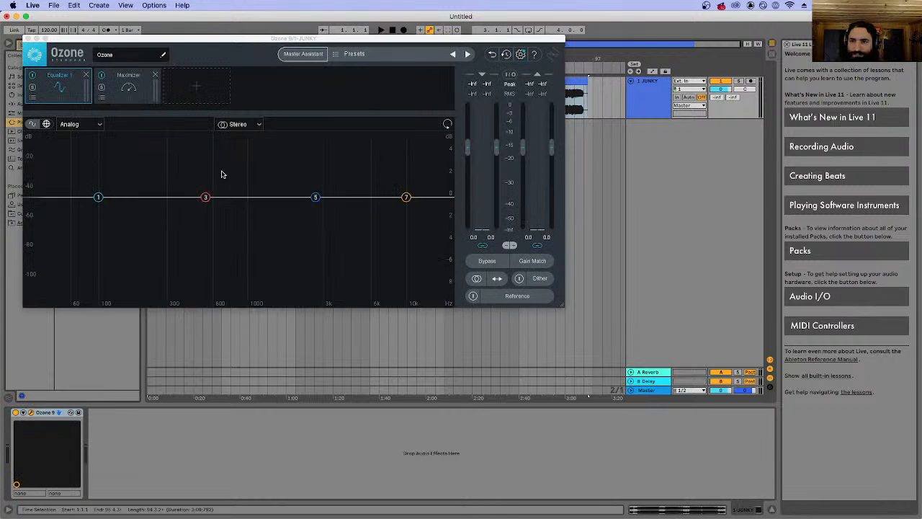
left_click_drag(266, 32, 381, 27)
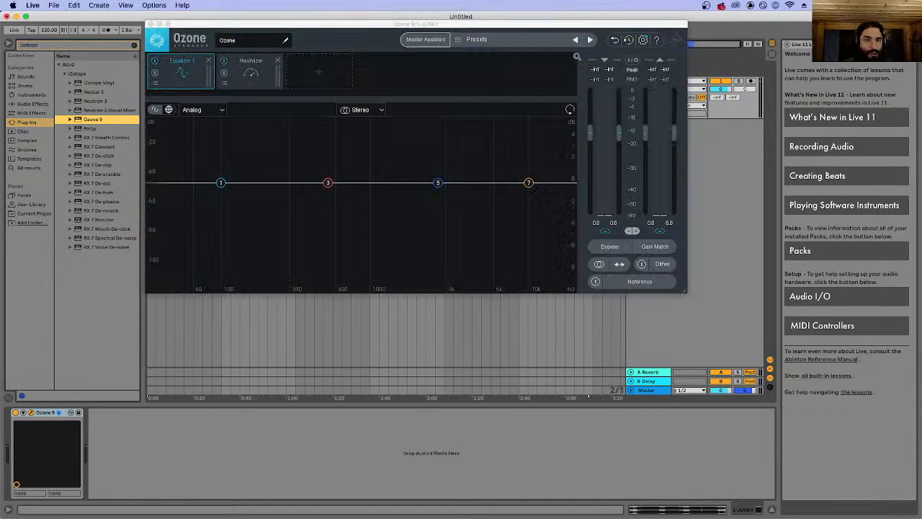
left_click_drag(560, 29, 542, 209)
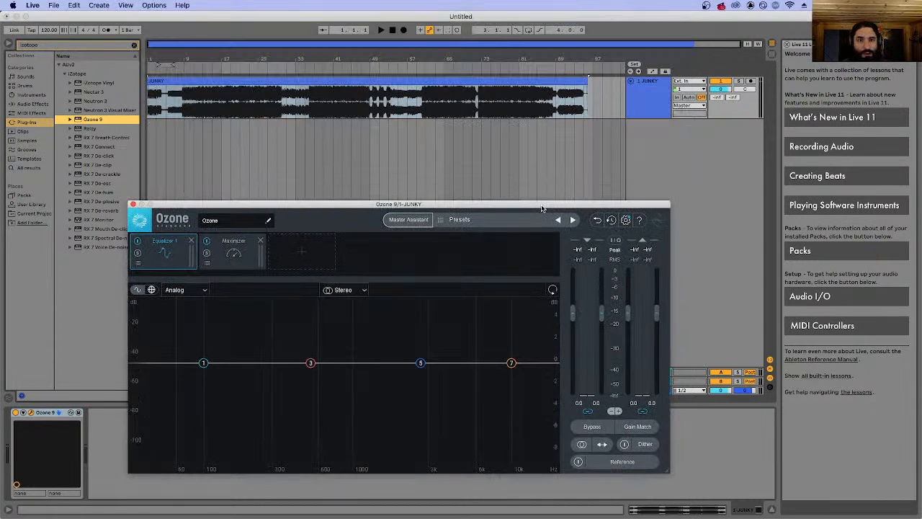
Start saving the Live Set as a new file and choose the Student files & Projects '22-'23 folder inside MMS.
left_click(56, 5)
left_click(101, 100)
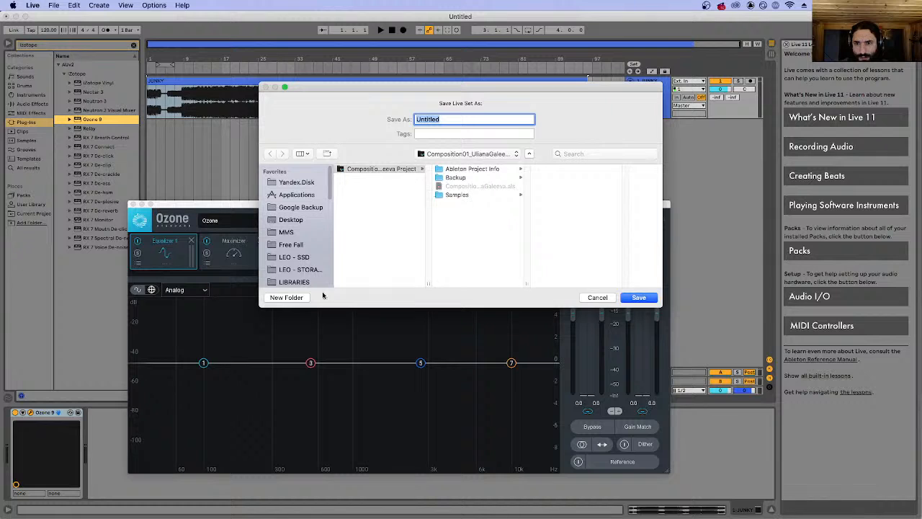
scroll(309, 220, "down", 3)
scroll(306, 194, "down", 5)
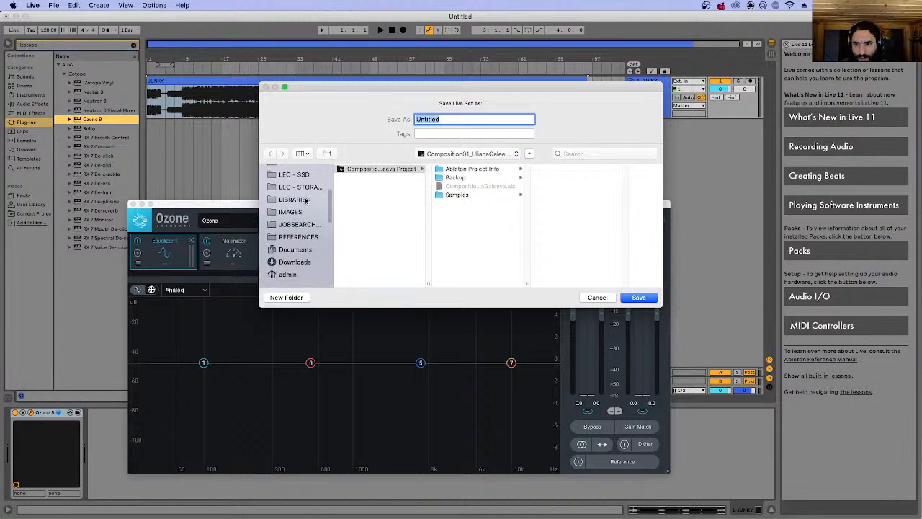
left_click(308, 256)
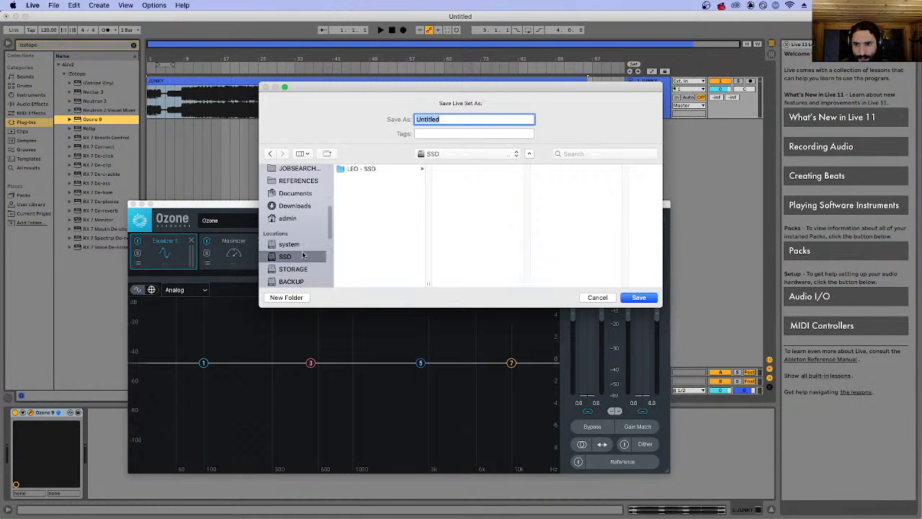
scroll(307, 216, "up", 5)
left_click(295, 219)
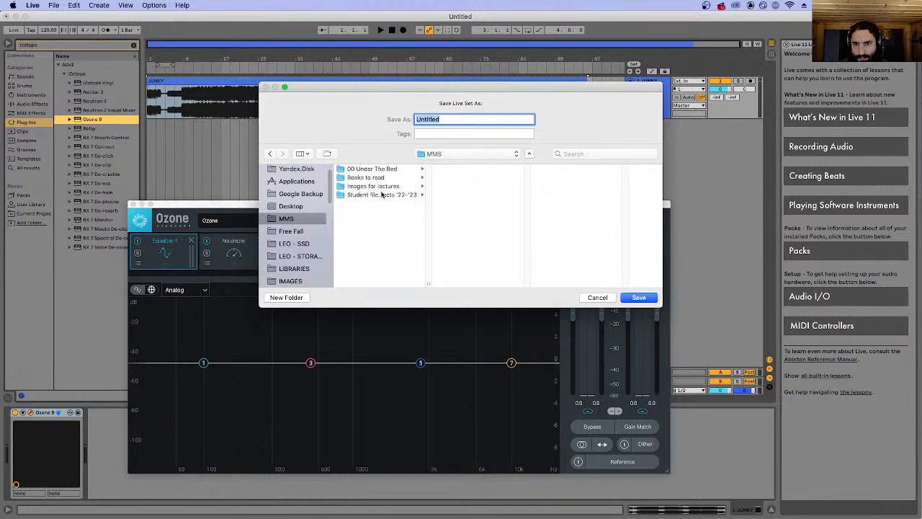
left_click(391, 195)
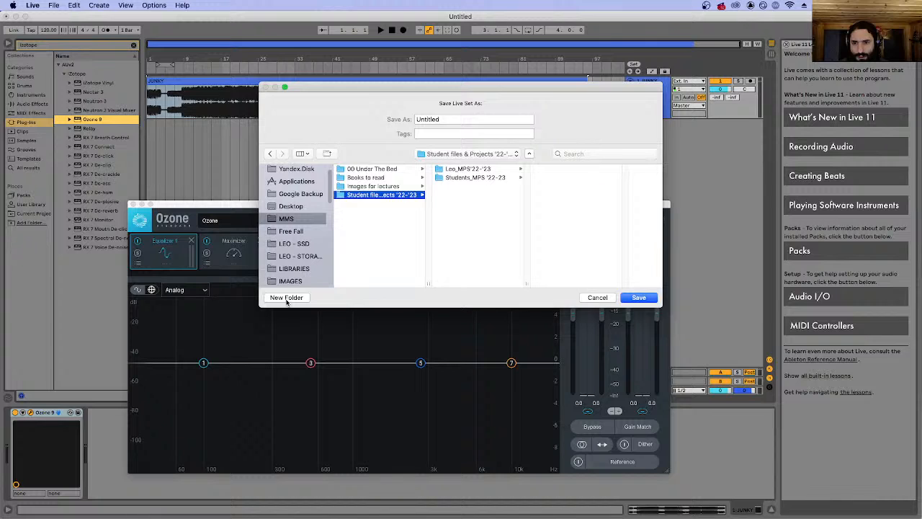
Create a new folder named Students_Post '22-'23 inside Student files & Projects '22-'23.
left_click(286, 297)
type("STud")
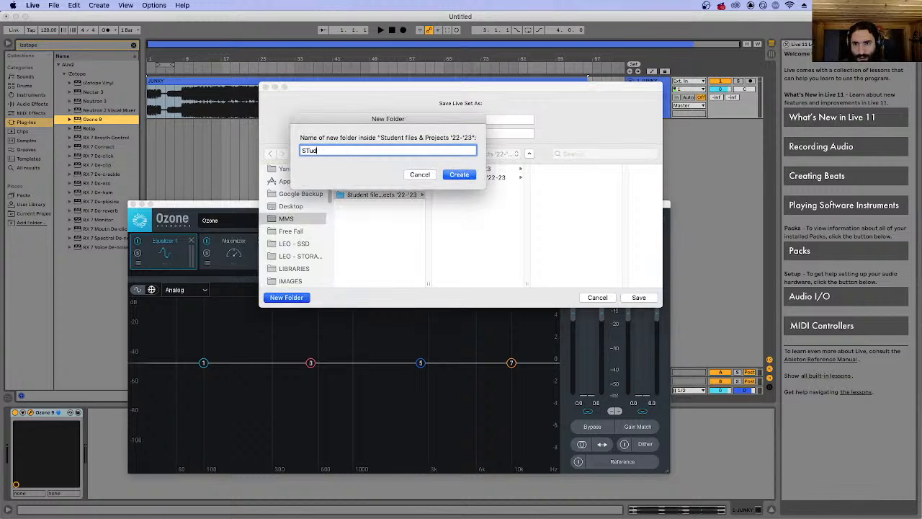
type("ents_Post Fi")
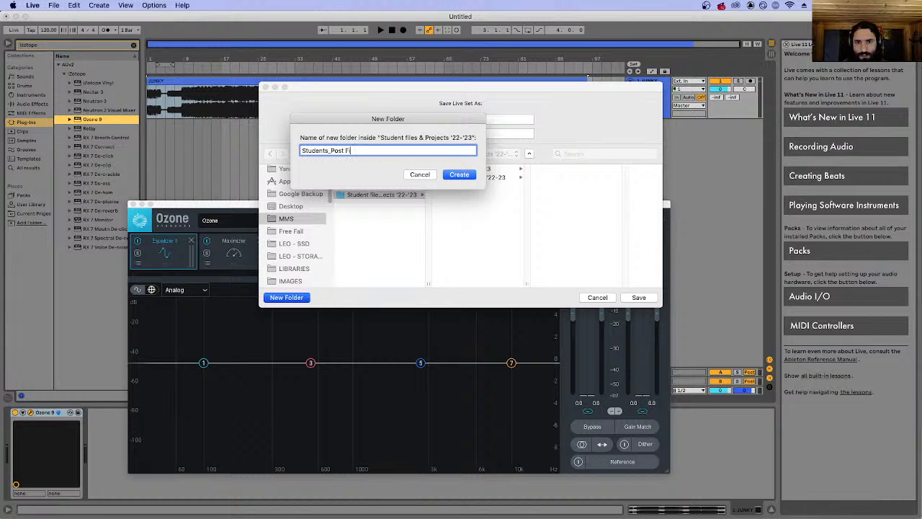
type("2-'23")
key("Return")
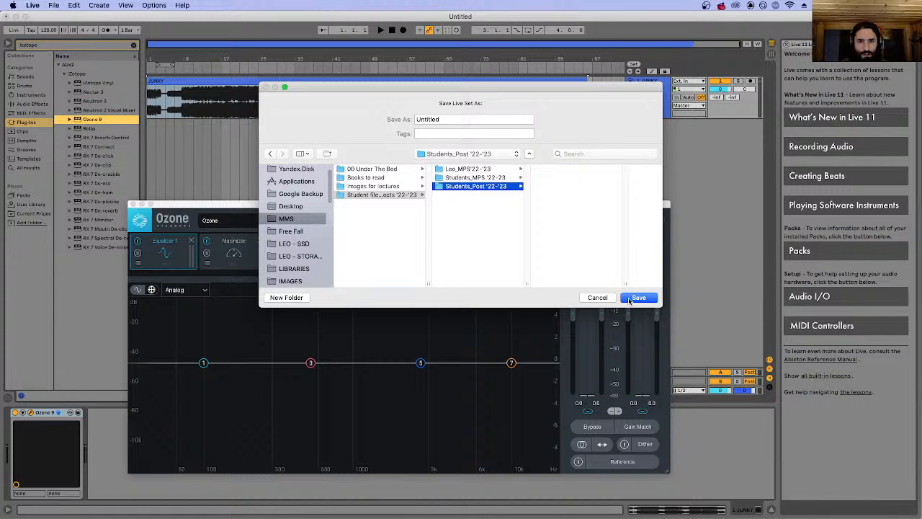
Save the Live Set in the new folder under the name "Reference - " followed by the first student's first name.
double_click(434, 119)
type("R")
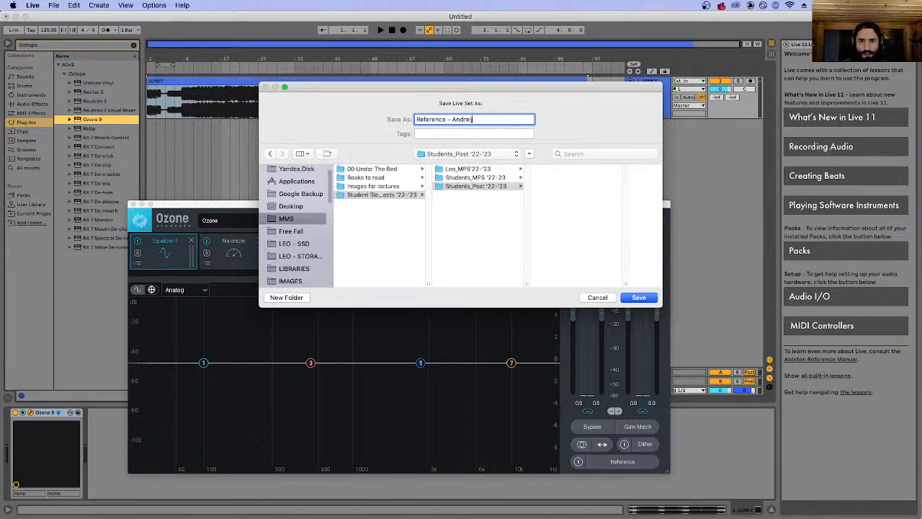
type("eference - Andre")
double_click(471, 119)
type("A")
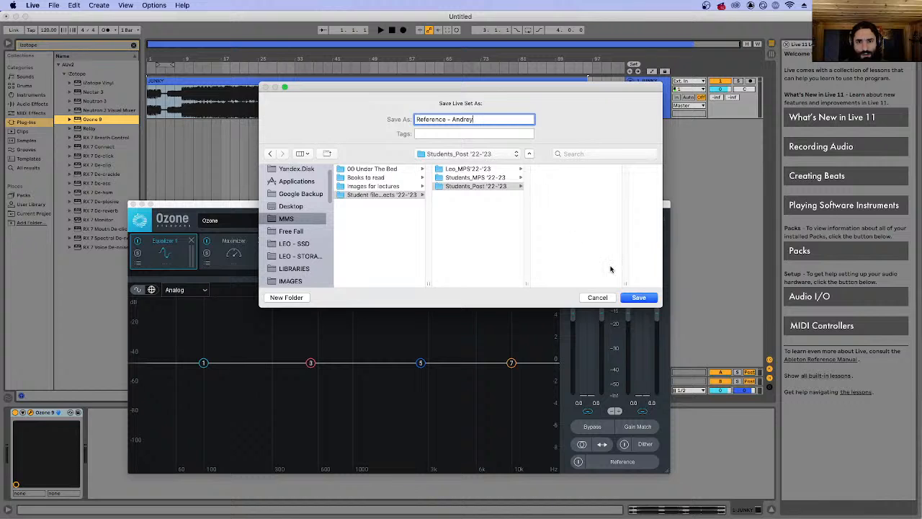
left_click(639, 298)
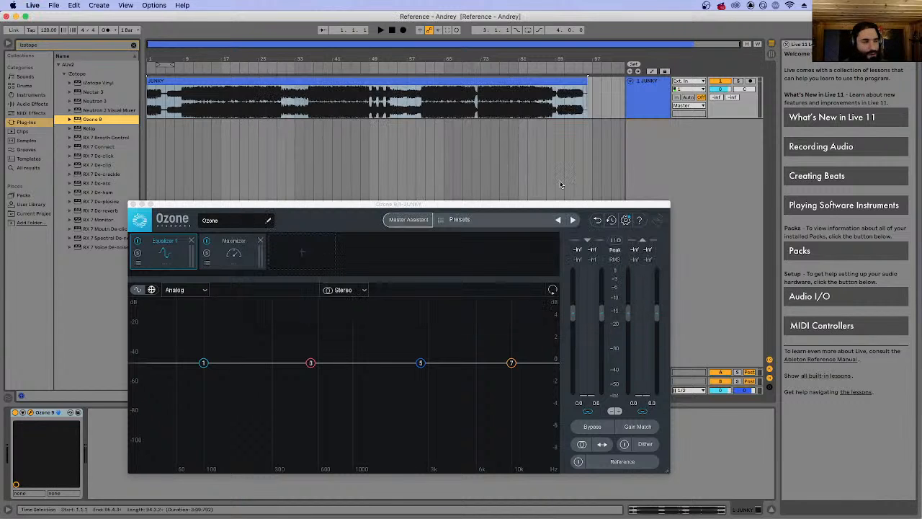
Close the Ozone 9 window, start saving the Live Set as another file, and choose the Students_Post '22-'23 folder.
left_click(52, 6)
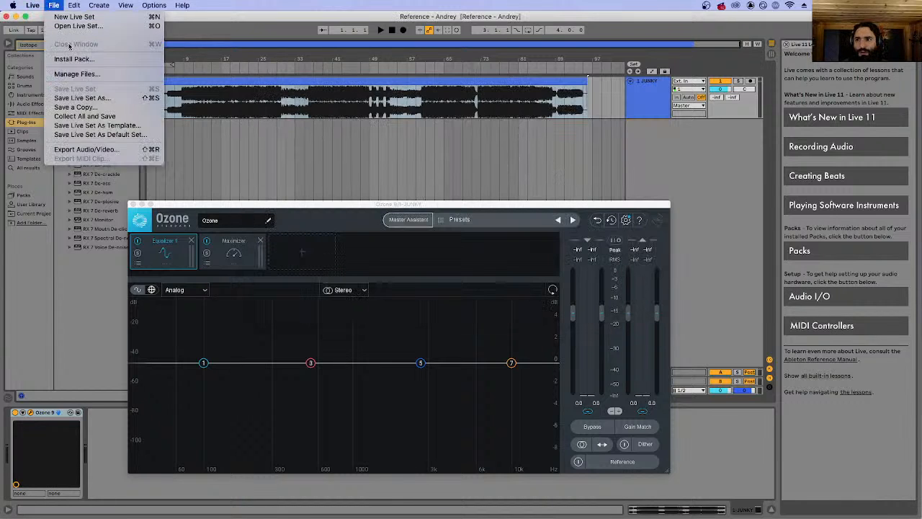
left_click(294, 125)
left_click(279, 78)
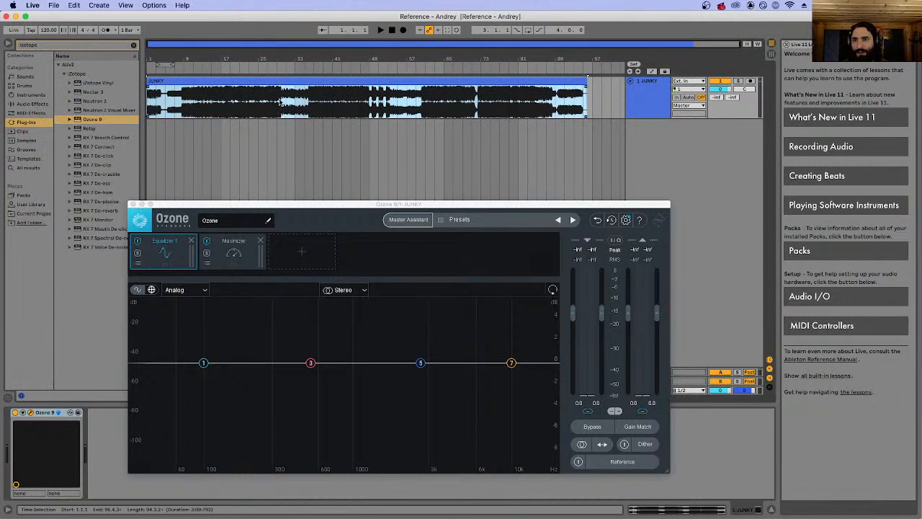
left_click(132, 205)
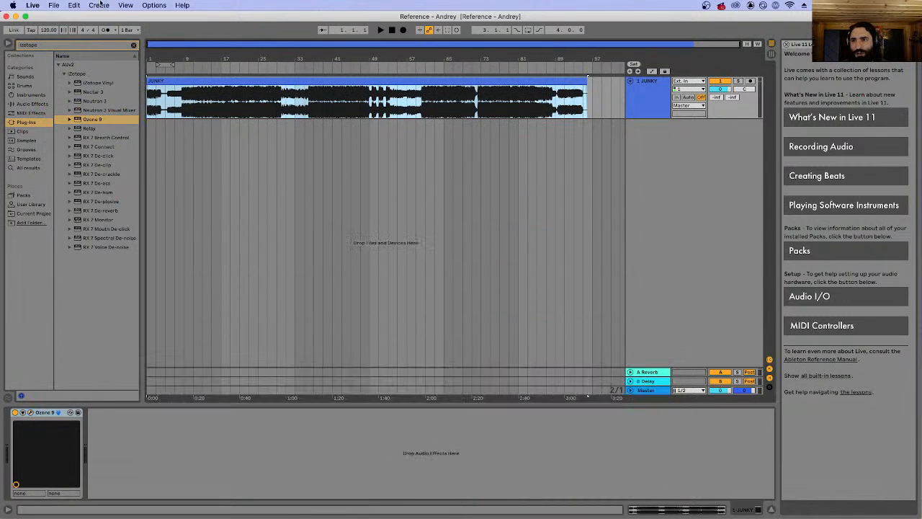
left_click(53, 4)
left_click(101, 101)
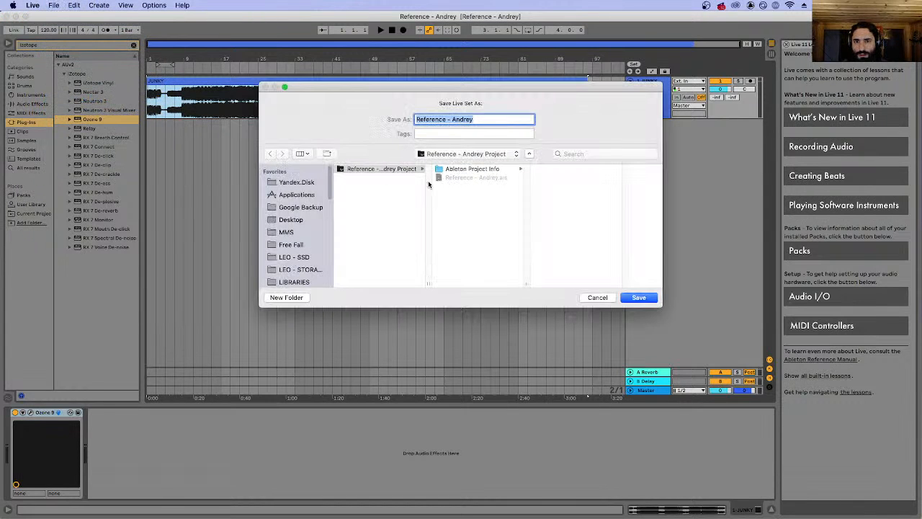
left_click(464, 154)
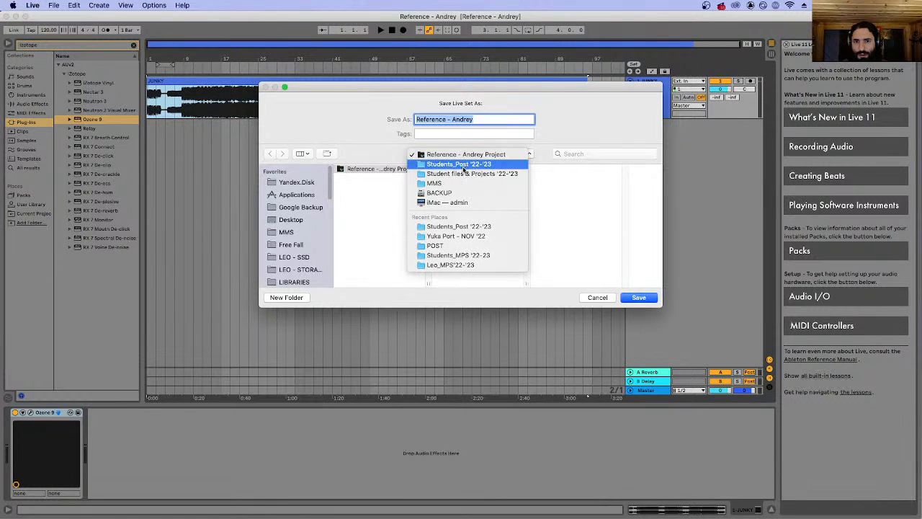
left_click(466, 164)
left_click(447, 156)
left_click(455, 164)
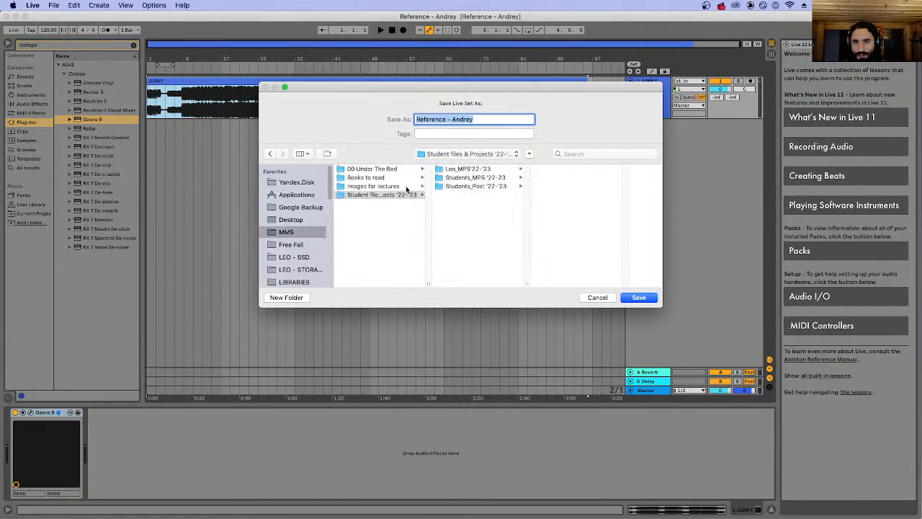
left_click(472, 179)
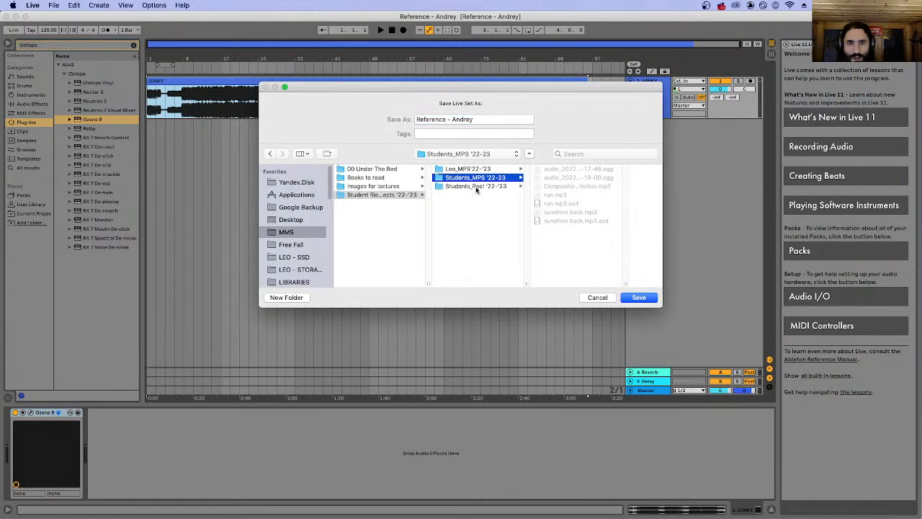
left_click(476, 186)
Save the Live Set as "Reference - " followed by the second student's first name.
left_click(464, 121)
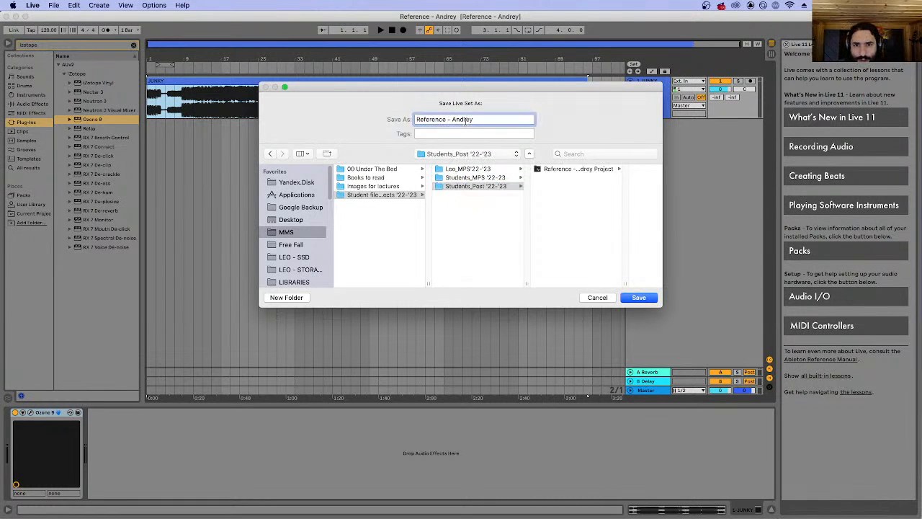
double_click(464, 120)
type("Dima")
key("Return")
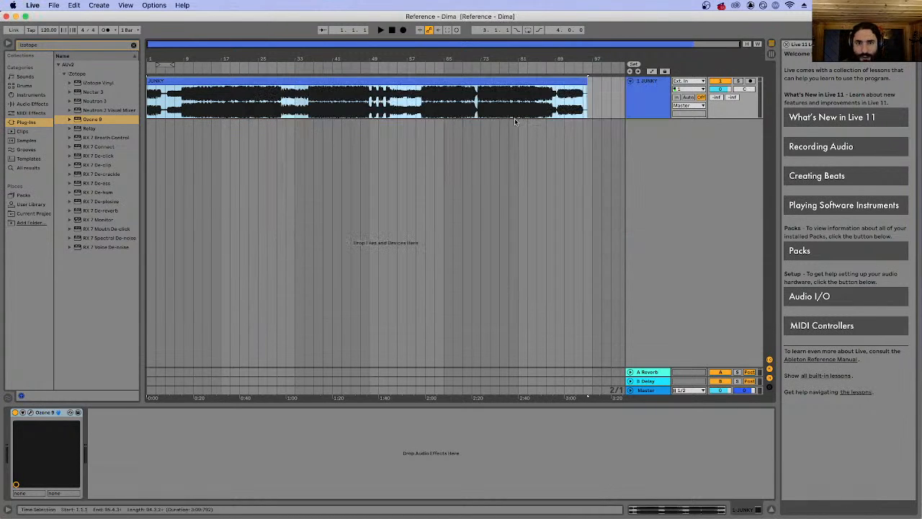
Delete the JUNKY clip from its audio track.
left_click(452, 92)
left_click(469, 81)
key("Delete")
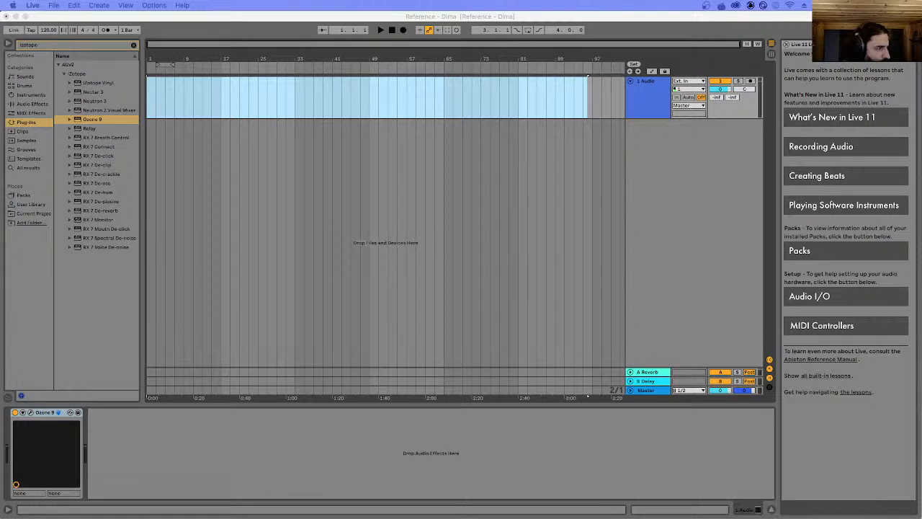
Bring the student's Composition 01_2 audio file from outside Live onto the empty audio track and move the clip to the track's start.
key("super+Tab")
left_click_drag(545, 103, 868, 102)
left_click(530, 99)
left_click_drag(526, 101, 800, 108)
left_click(508, 108)
left_click_drag(228, 29, 292, 235)
left_click_drag(388, 265, 345, 82)
left_click(345, 81)
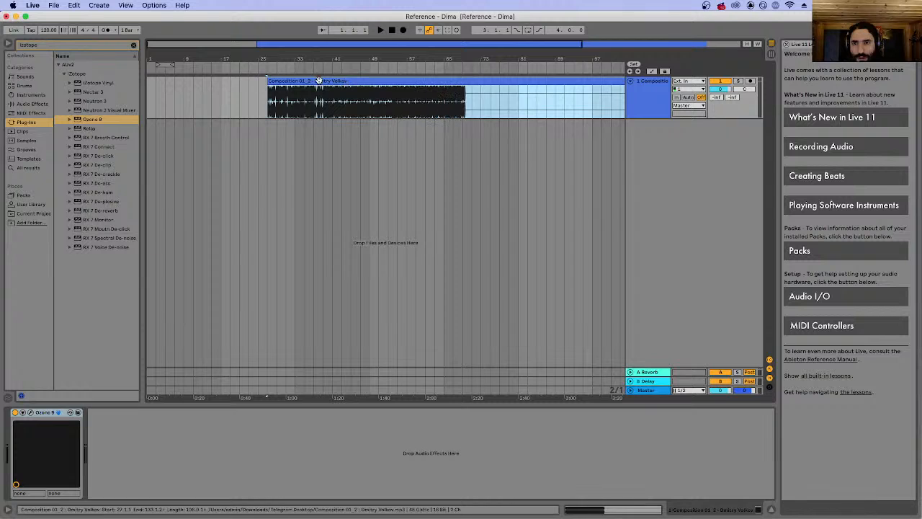
left_click_drag(277, 81, 156, 95)
View the composition's waveform in the clip view during playback, hide the clip view, and make the track much taller.
key("space")
key("space")
left_click(595, 512)
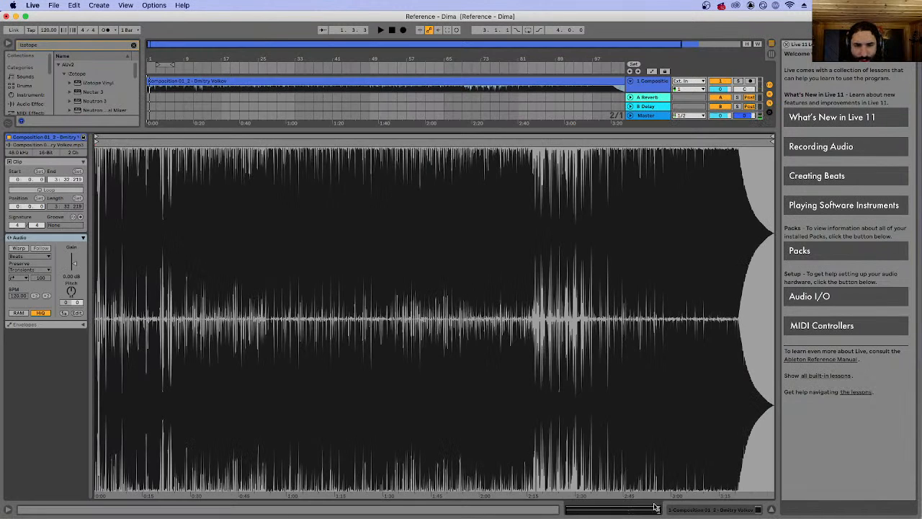
key("space")
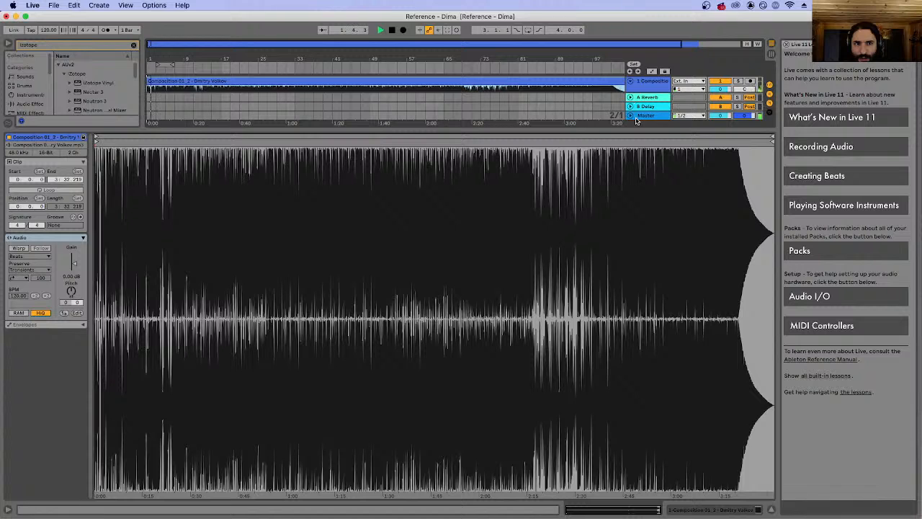
left_click_drag(716, 131, 659, 468)
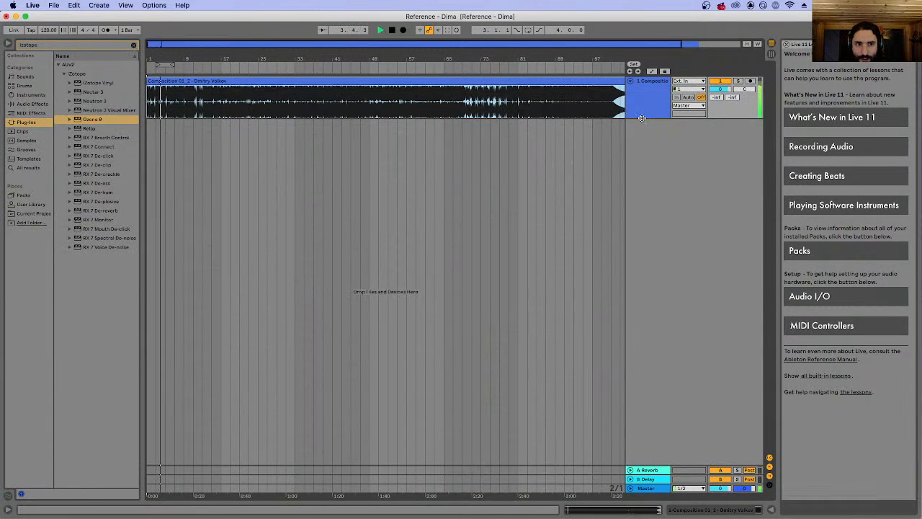
left_click_drag(642, 119, 641, 290)
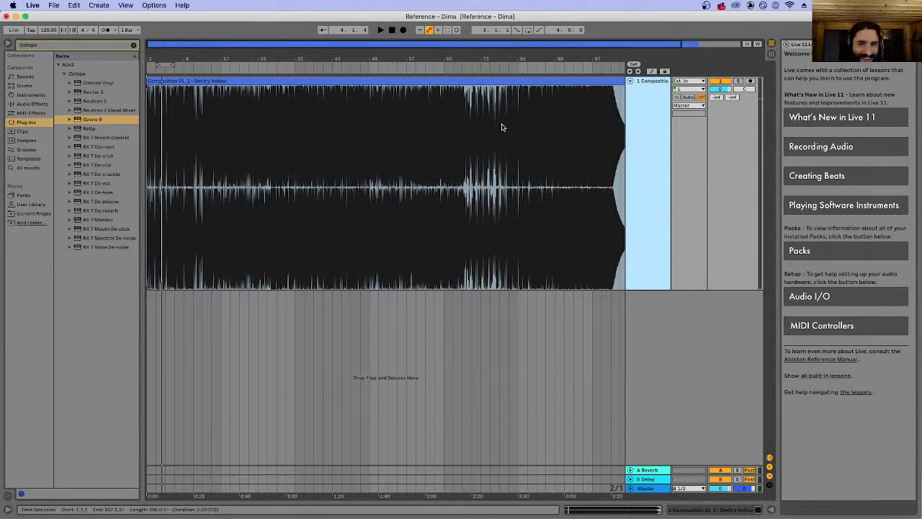
Return to the start of the composition, play its opening bars, and stop playback.
left_click(392, 31)
left_click(380, 30)
left_click(391, 31)
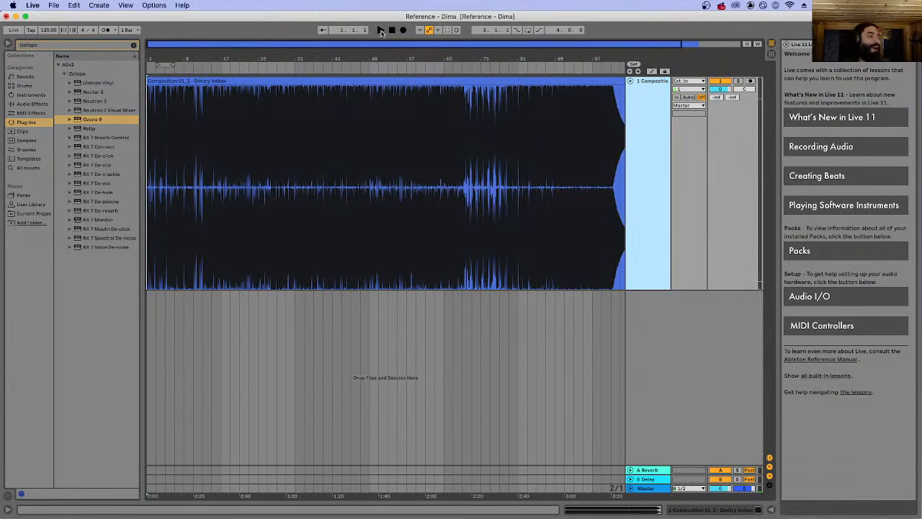
left_click(381, 30)
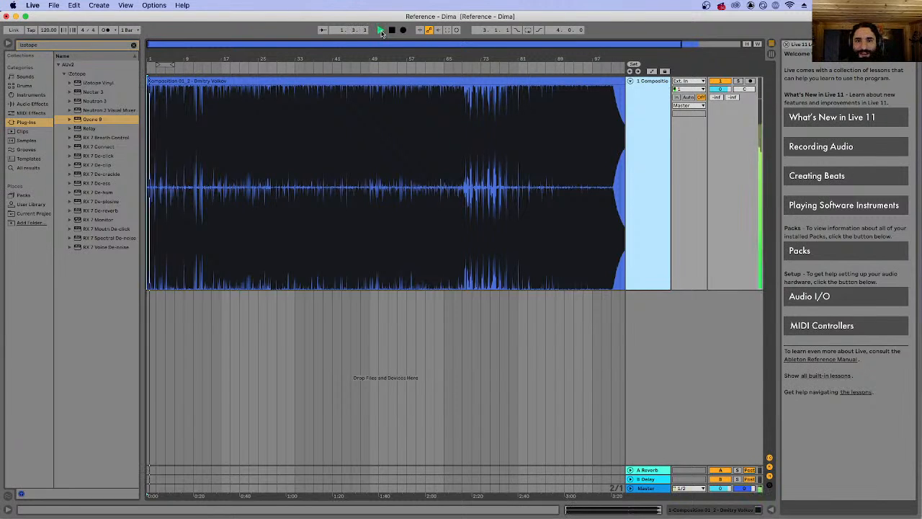
left_click(391, 30)
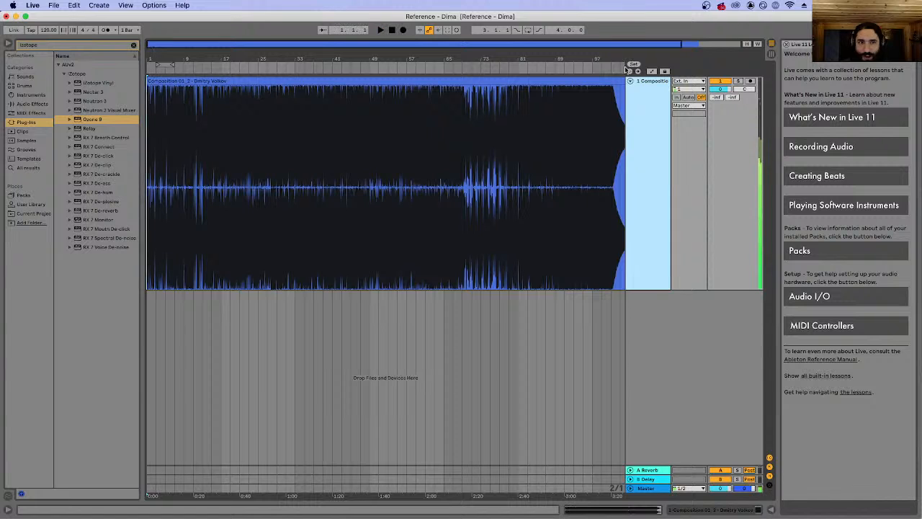
Load another Ozone 9 onto the composition track, move its window over the clip, and show its Reference panel with referencing turned off.
double_click(94, 119)
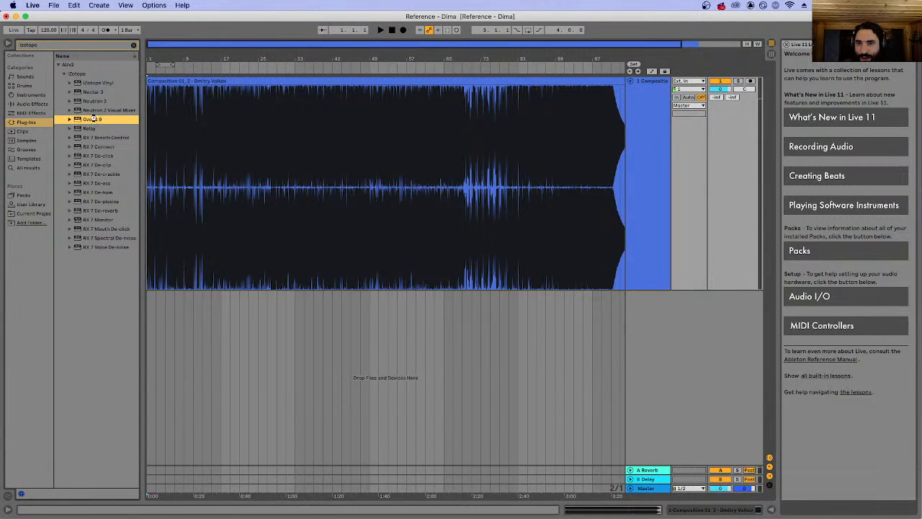
left_click_drag(389, 209, 471, 83)
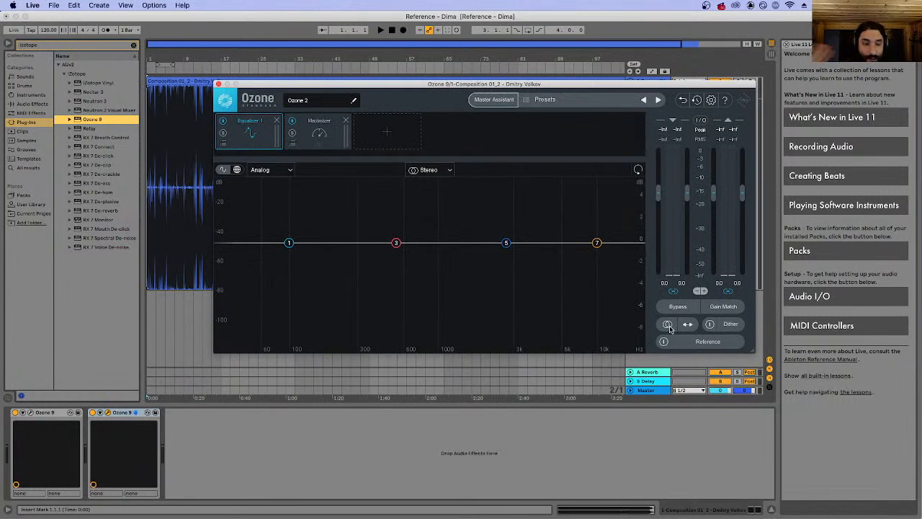
left_click(688, 344)
left_click(664, 343)
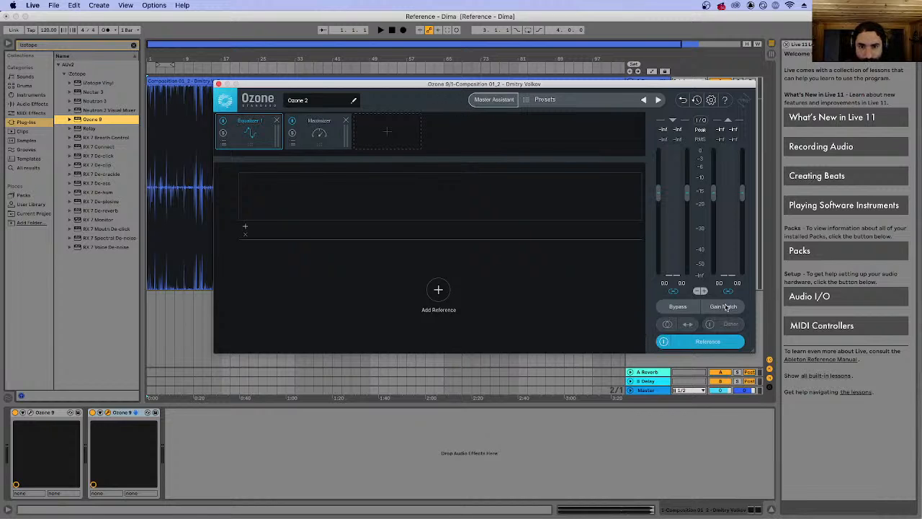
left_click(664, 343)
left_click(697, 346)
left_click(695, 346)
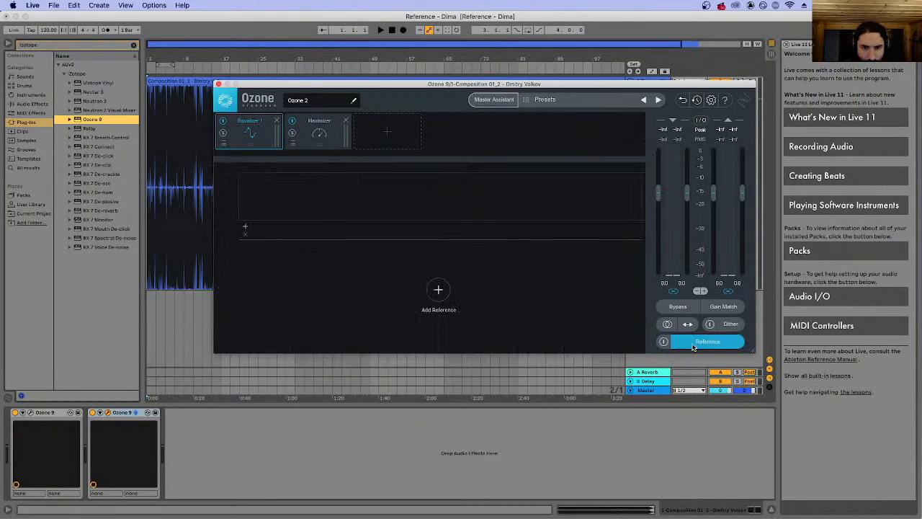
left_click(438, 291)
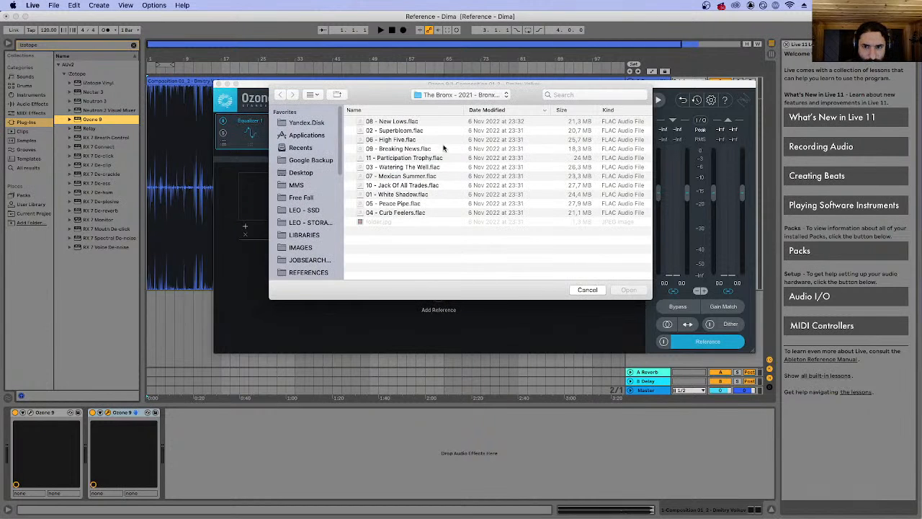
scroll(310, 209, "down", 10)
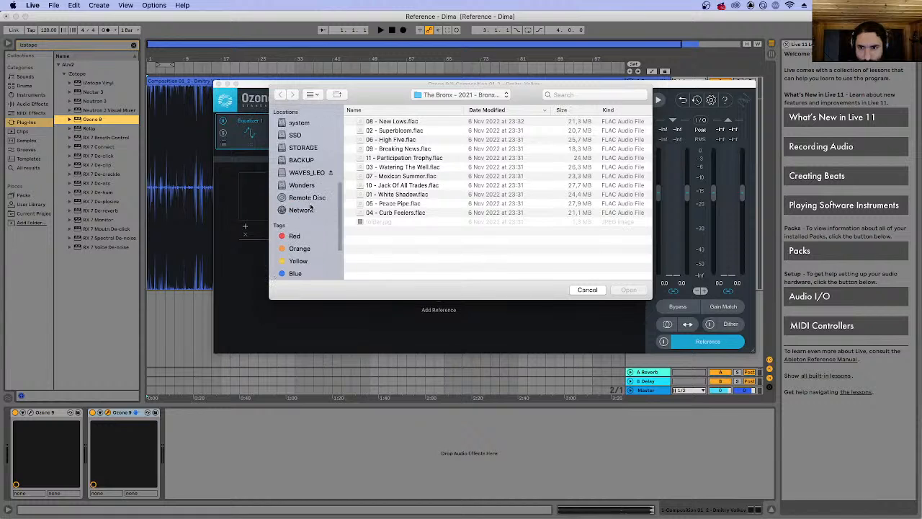
scroll(311, 207, "up", 5)
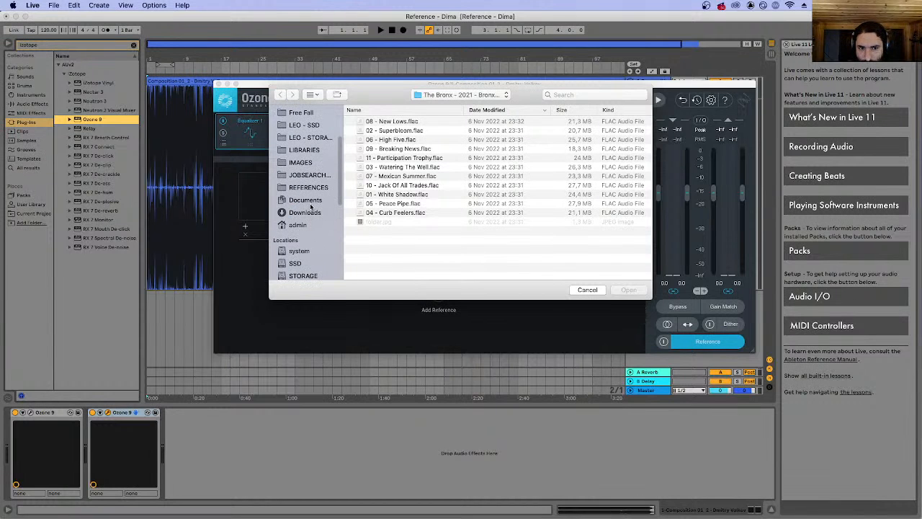
scroll(311, 207, "down", 8)
scroll(311, 207, "up", 4)
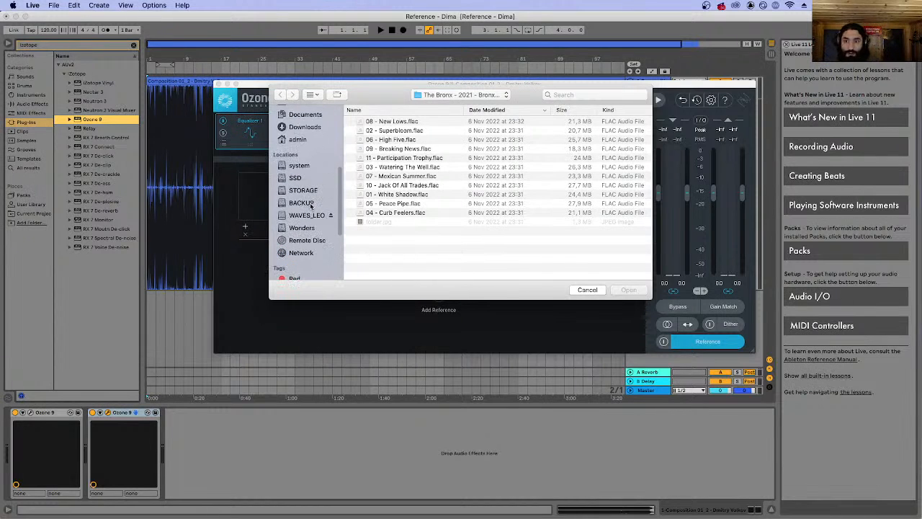
scroll(311, 205, "up", 3)
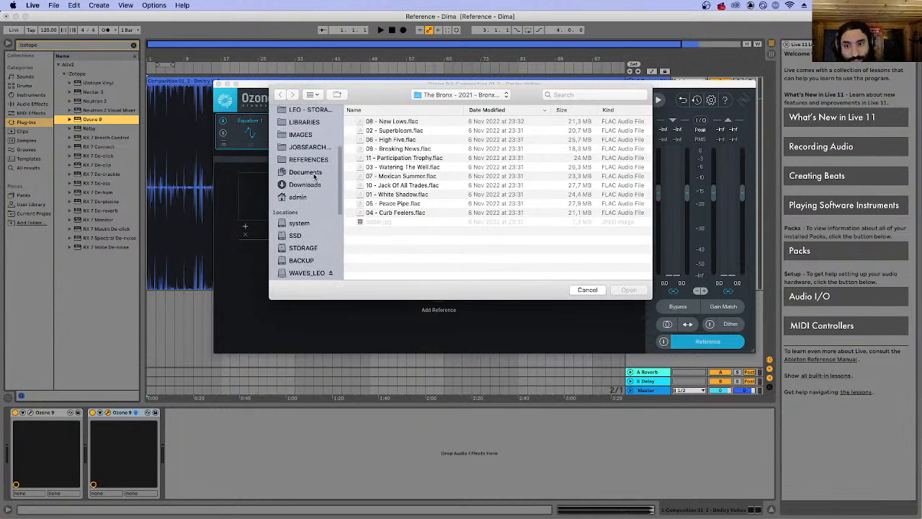
scroll(314, 176, "up", 3)
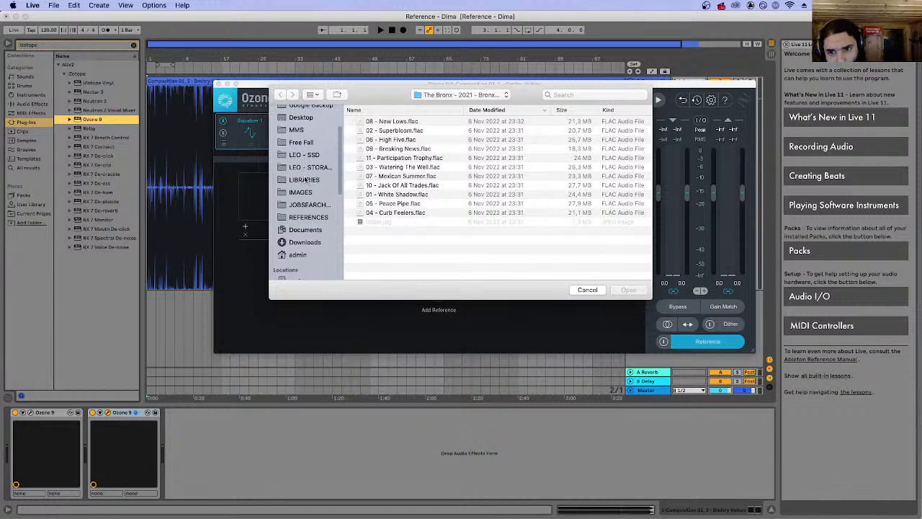
scroll(300, 185, "up", 3)
scroll(308, 182, "down", 6)
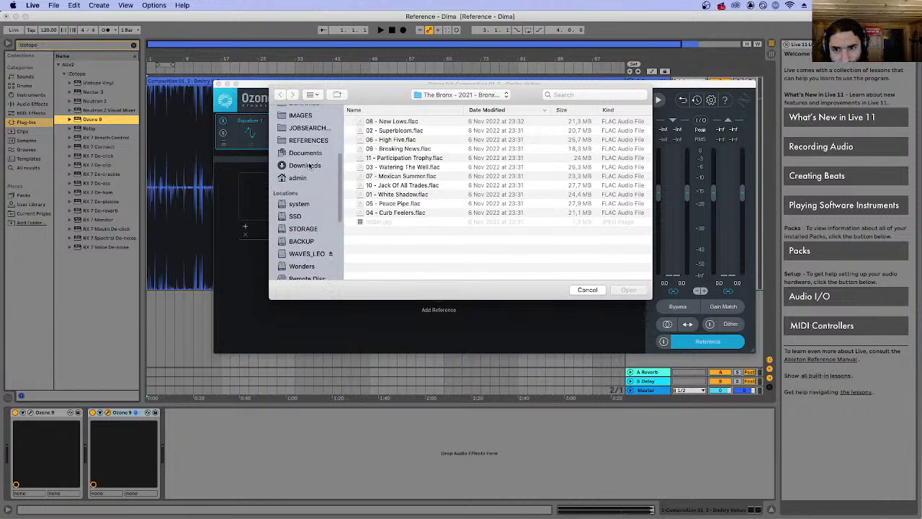
scroll(309, 165, "up", 5)
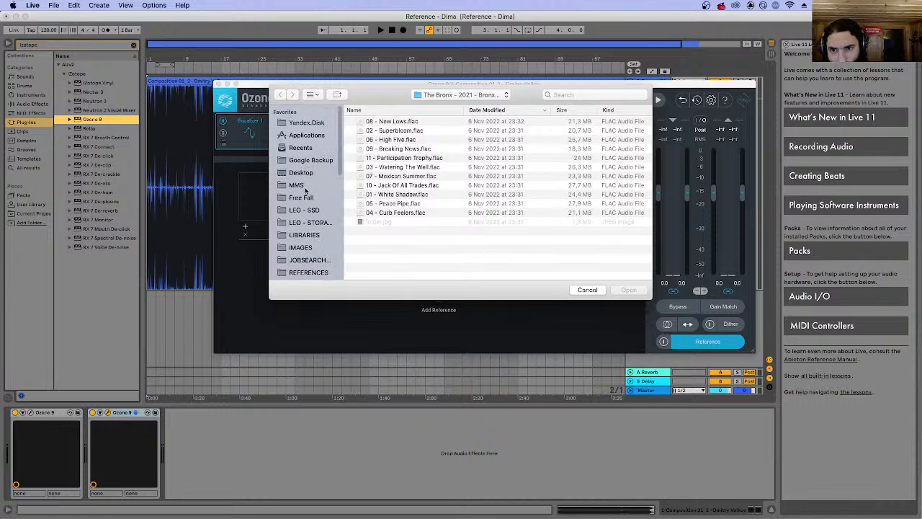
left_click(309, 186)
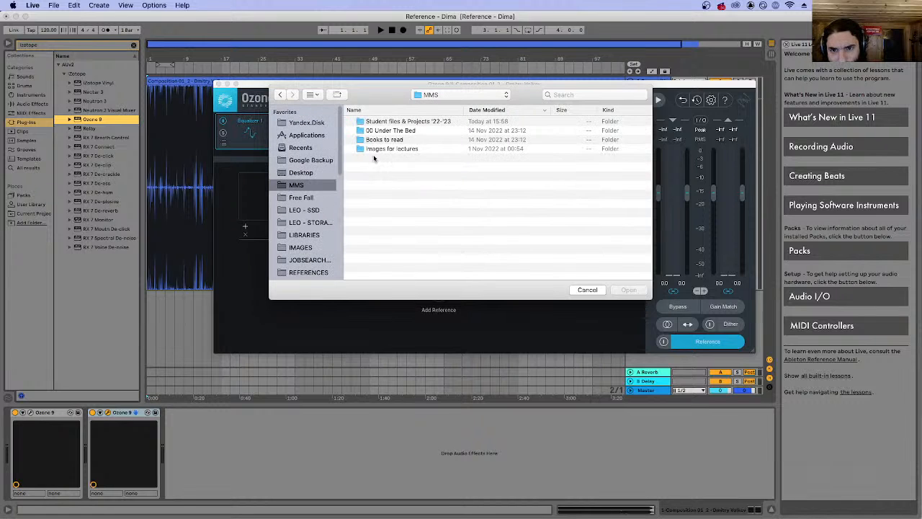
double_click(402, 120)
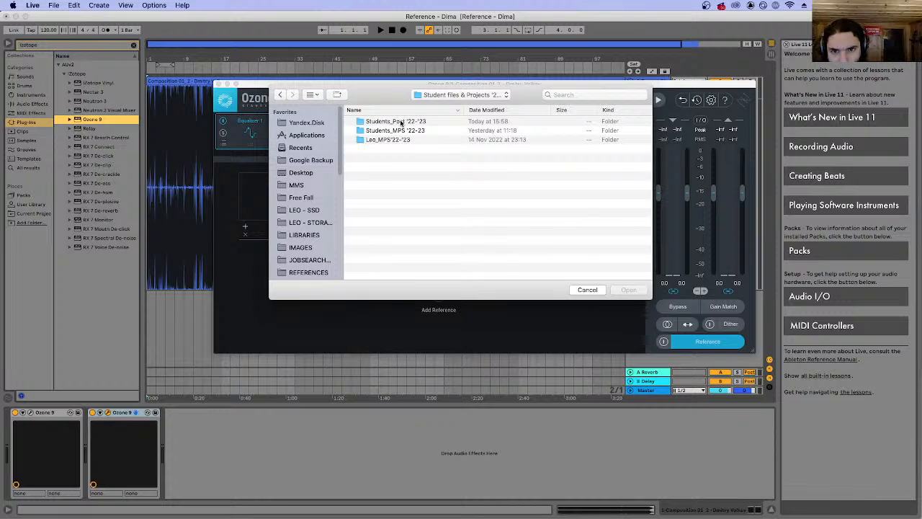
left_click(402, 122)
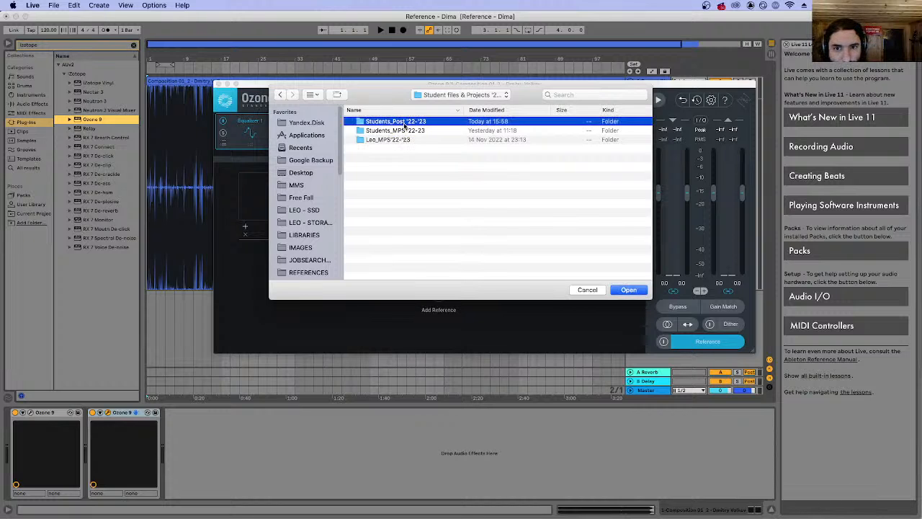
double_click(405, 122)
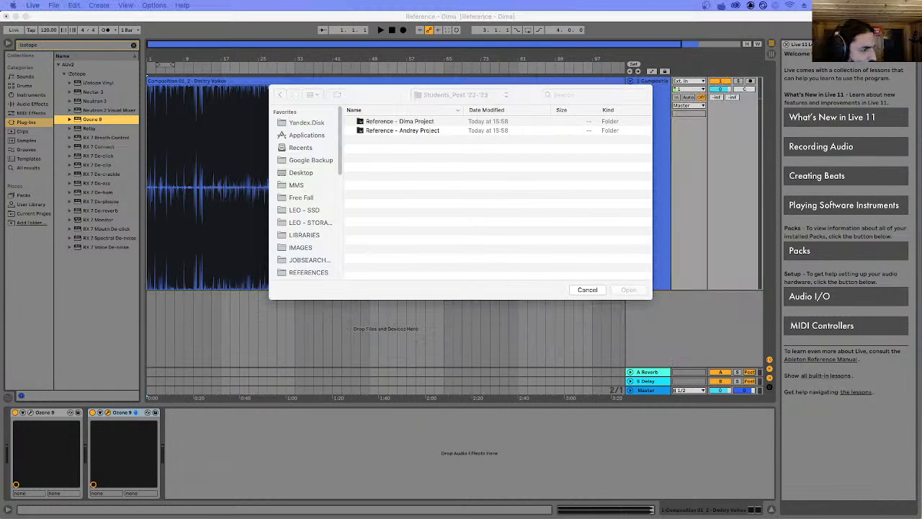
key("super+Tab")
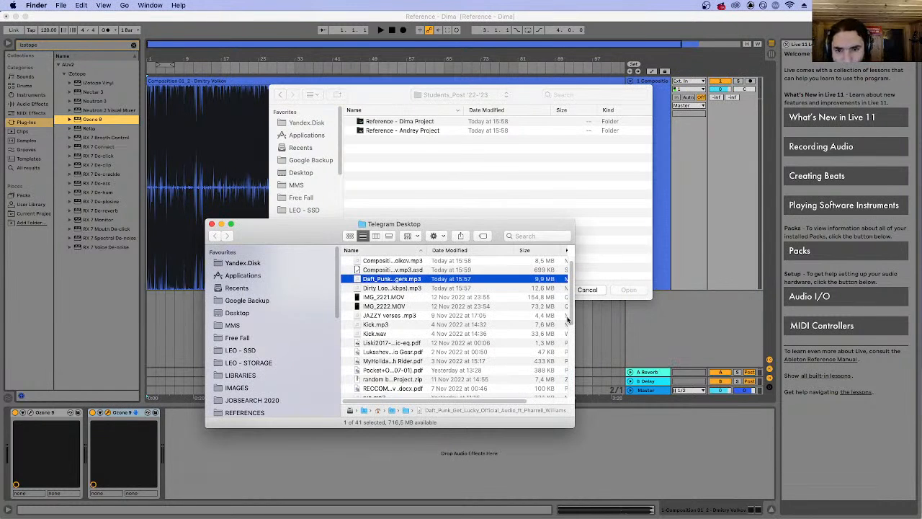
left_click(405, 287, "shift")
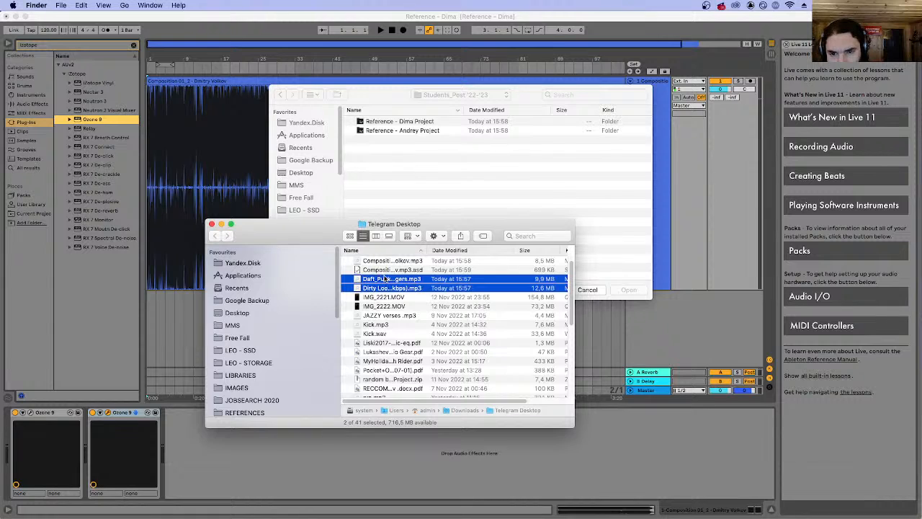
left_click(400, 165)
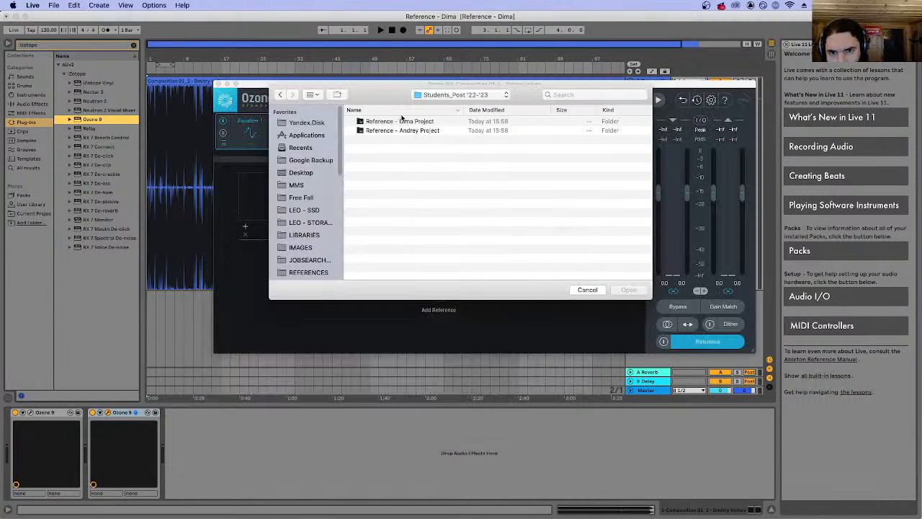
double_click(394, 131)
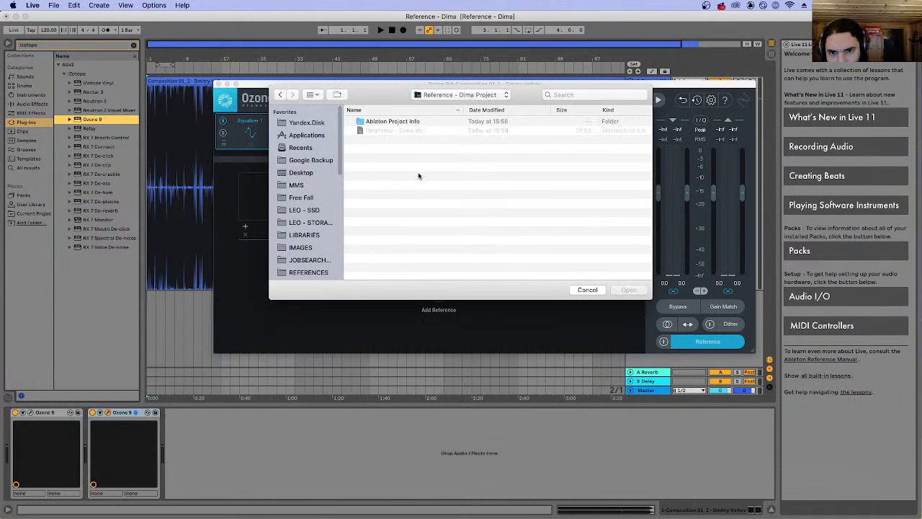
left_click(143, 502)
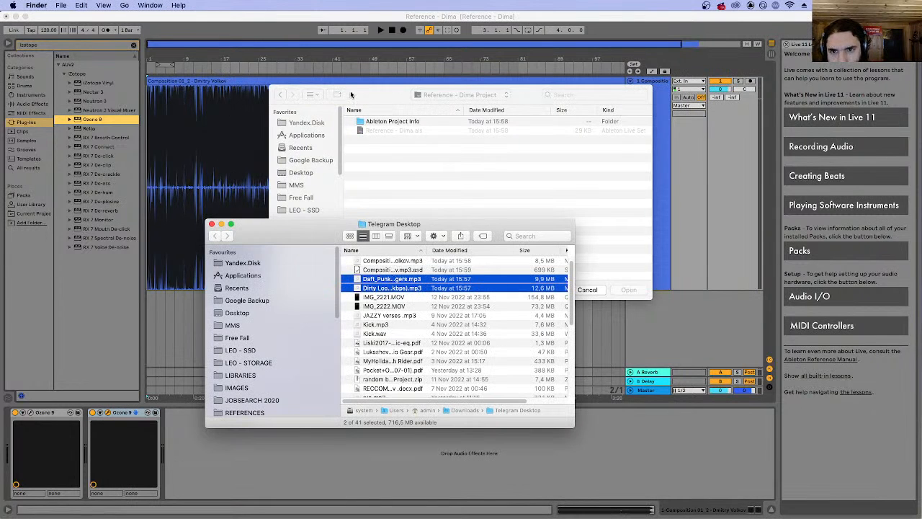
left_click_drag(350, 94, 327, 348)
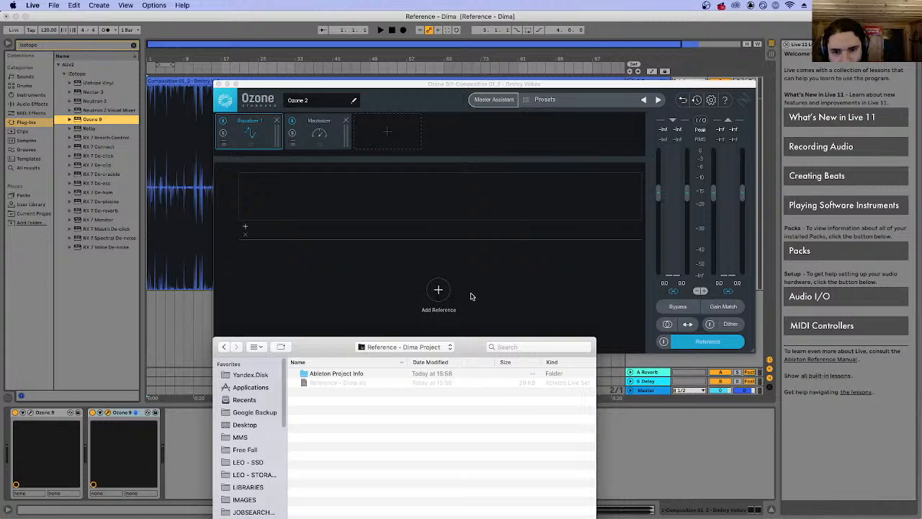
Add Dirty Loops - Rock You (320kbps).mp3 from the Telegram Desktop folder in Downloads as Ozone's reference track.
left_click(438, 290)
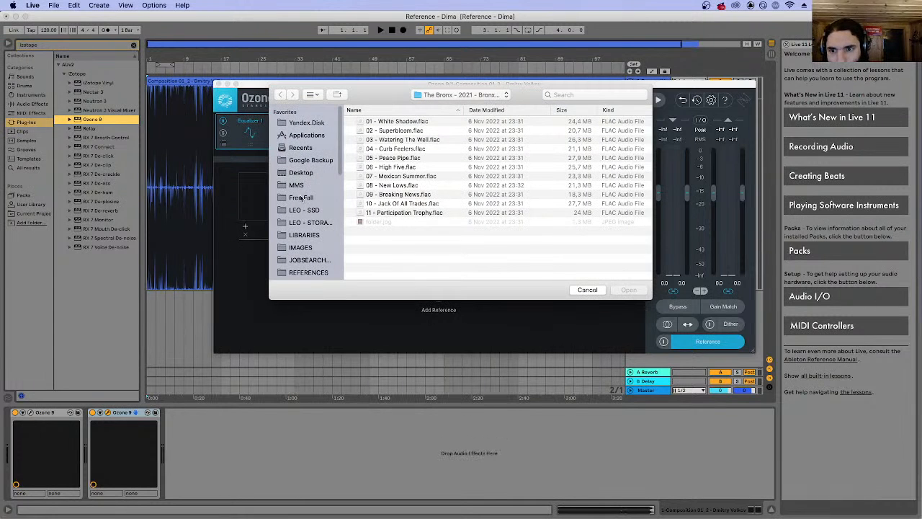
scroll(311, 242, "down", 3)
left_click(304, 229)
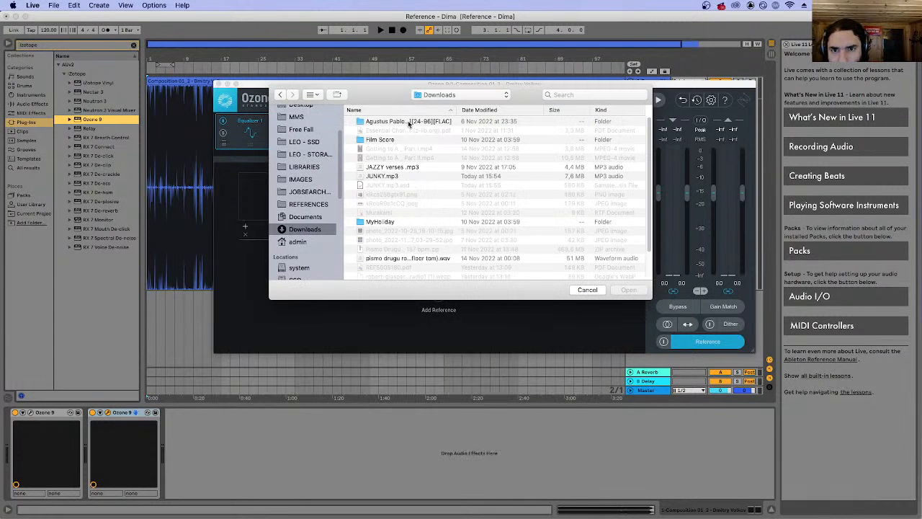
left_click(500, 109)
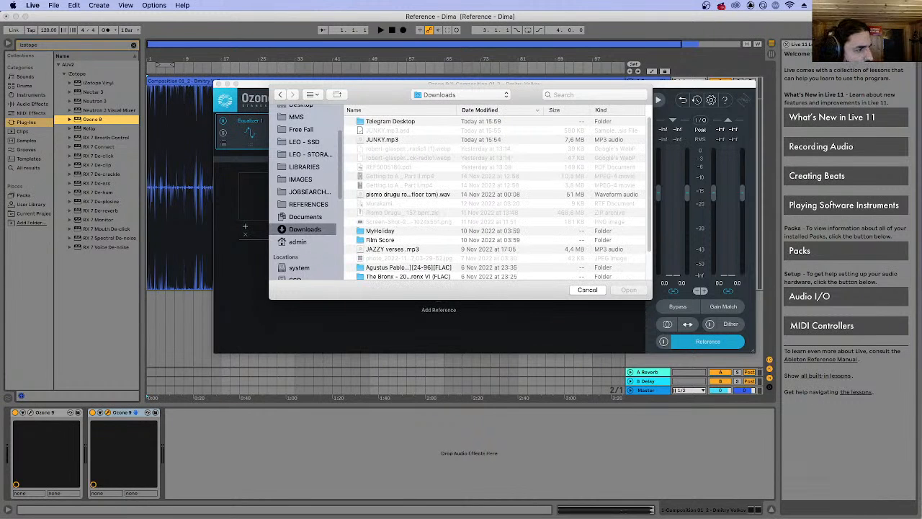
key("super+Tab")
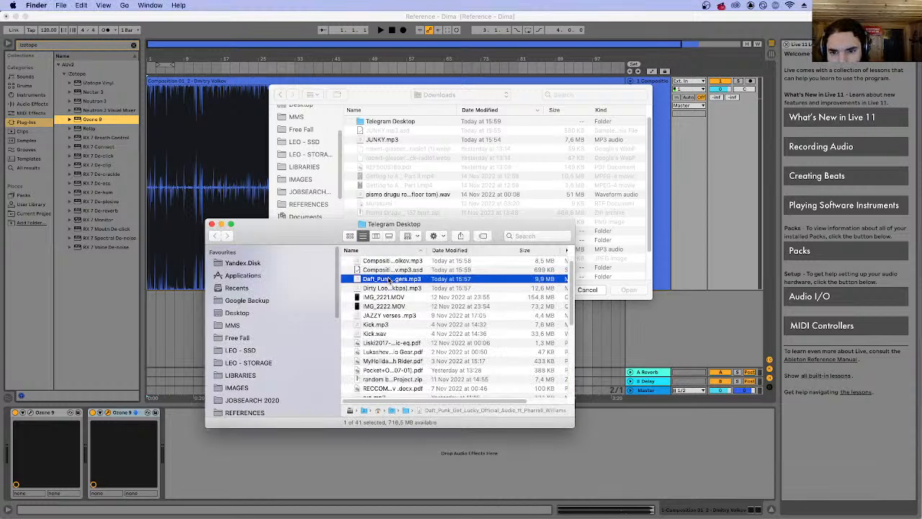
double_click(404, 121)
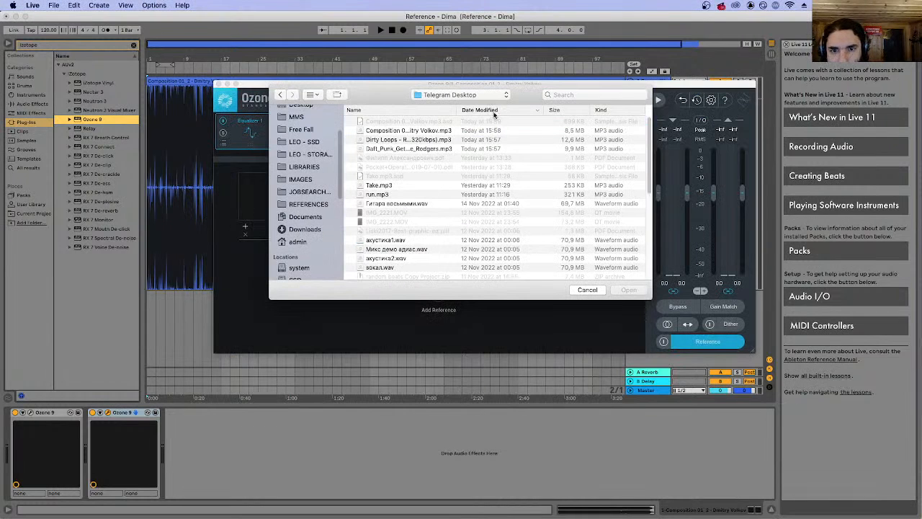
left_click(391, 150)
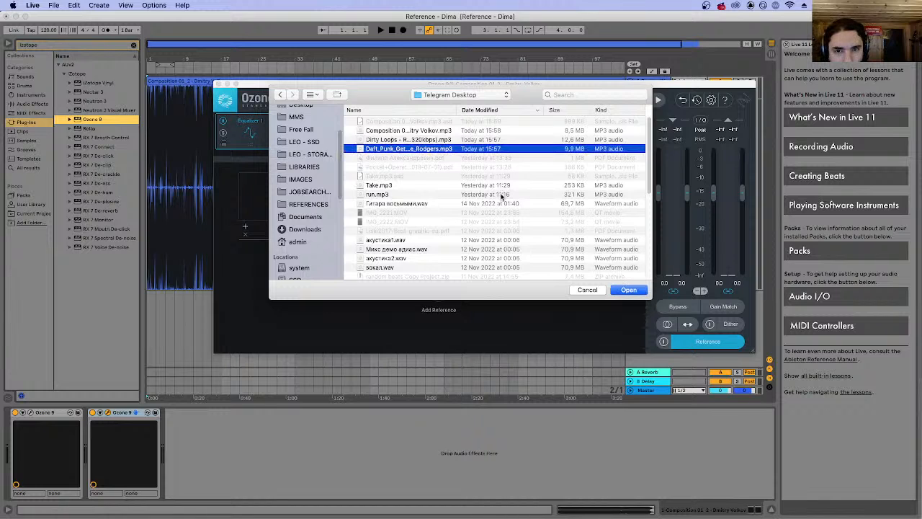
left_click(378, 140)
left_click(624, 289)
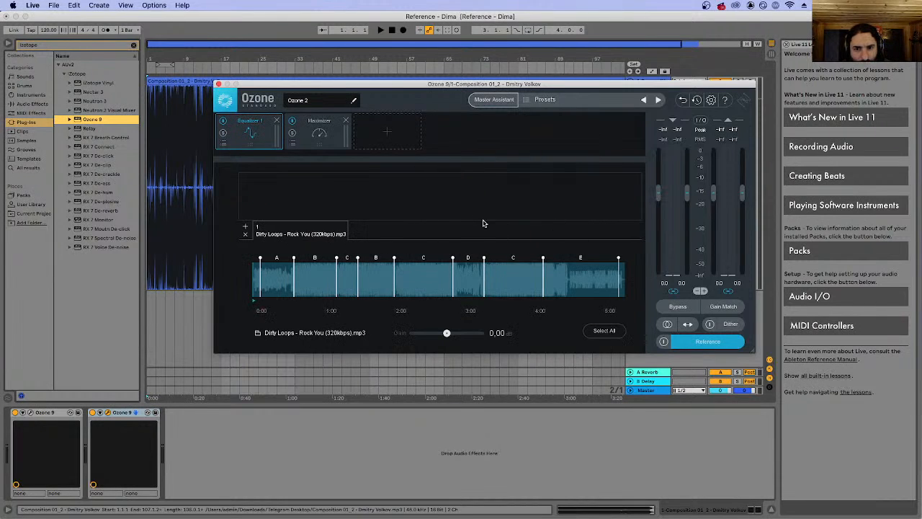
Choose the reference track's C section that starts just before 2:00 and close the Reference panel.
left_click(319, 286)
left_click(419, 285)
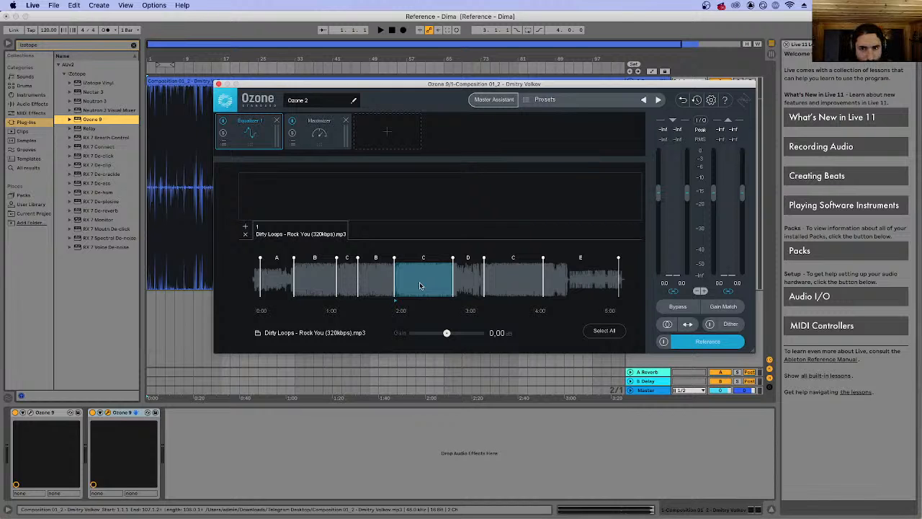
left_click(704, 343)
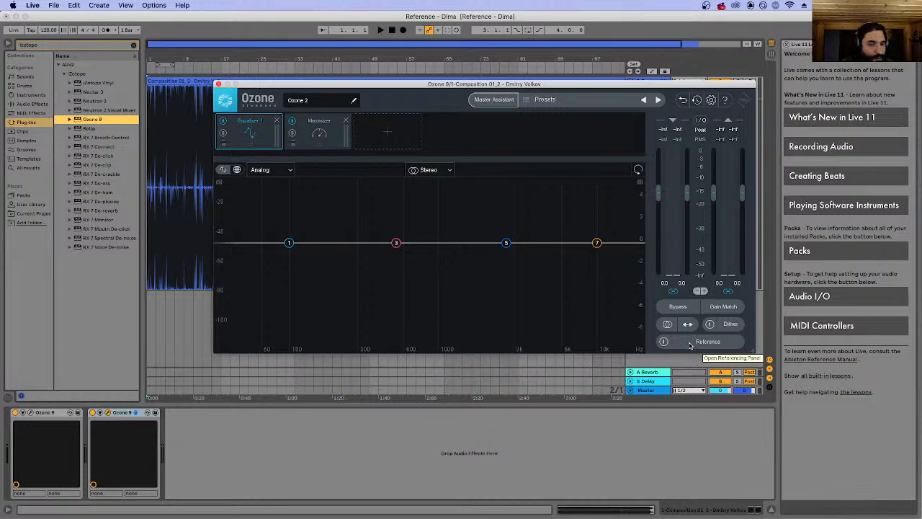
Play the opening bars while switching reference playback on and off to compare the composition with the reference, and stop playback.
key("space")
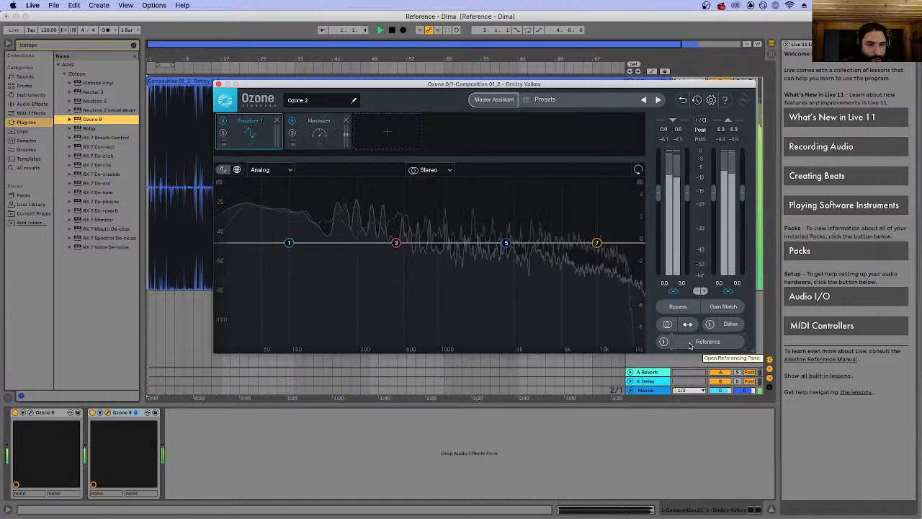
left_click(688, 343)
left_click(663, 343)
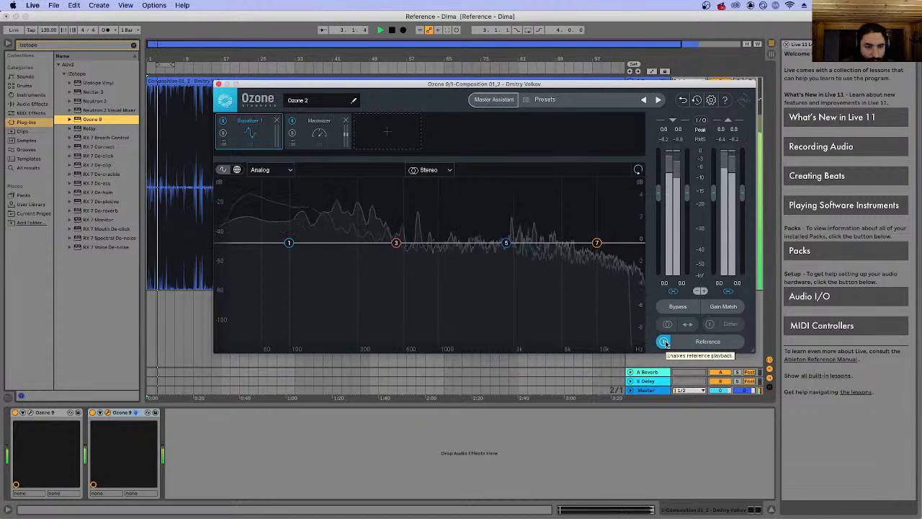
left_click(664, 341)
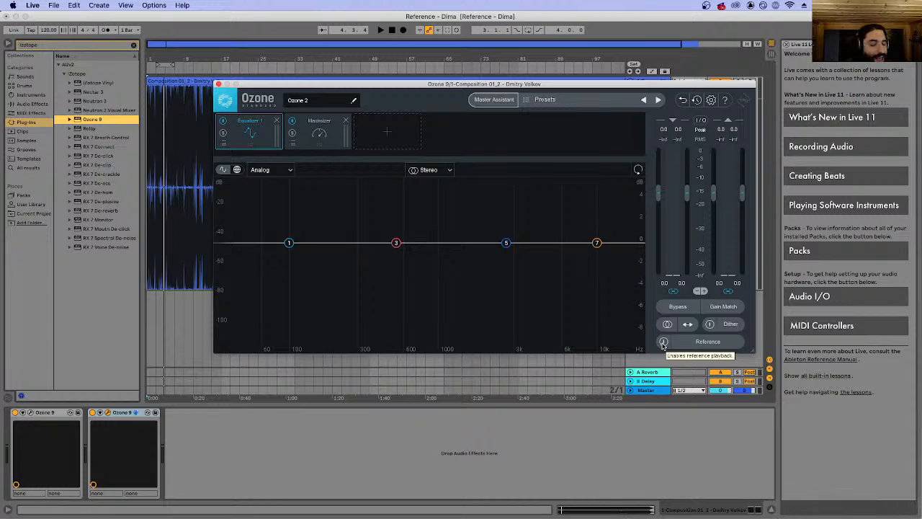
key("space")
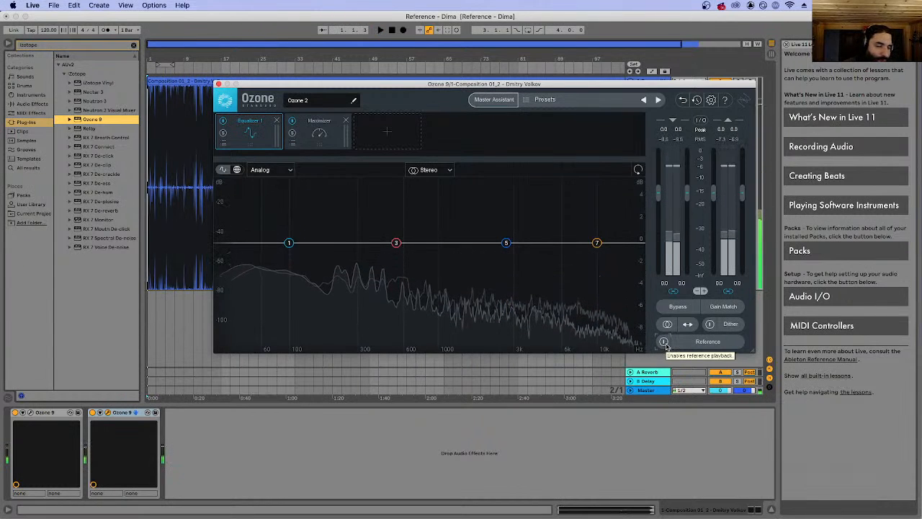
left_click(663, 342)
key("space")
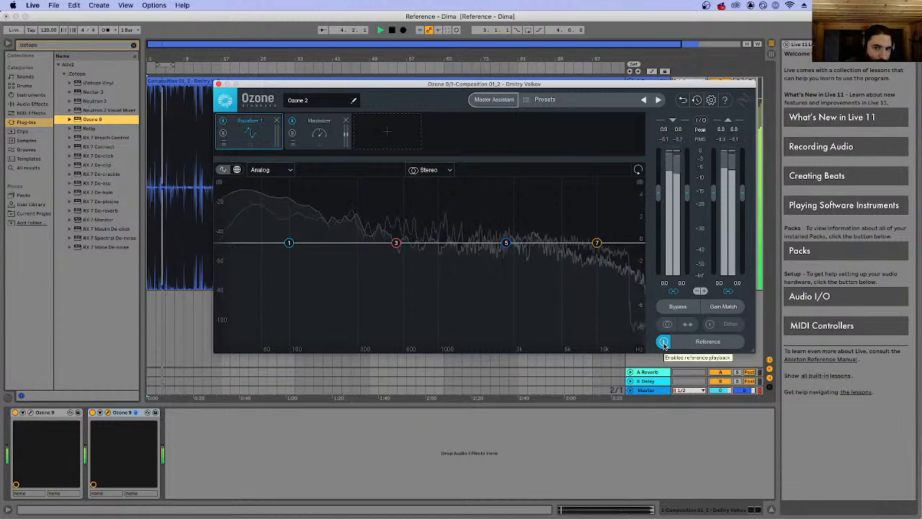
key("space")
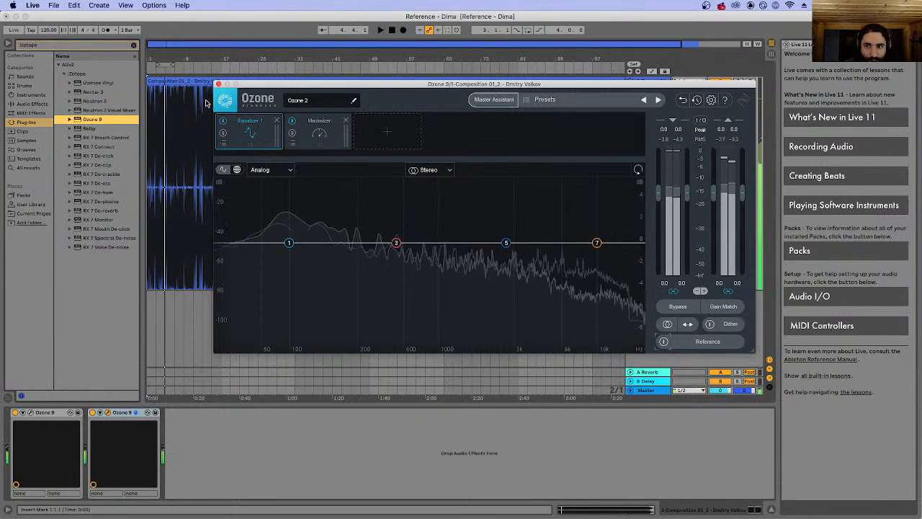
Remove the Equalizer 1 and Maximizer modules from Ozone's chain and add a Match EQ module.
left_click(277, 120)
left_click(276, 120)
left_click(249, 133)
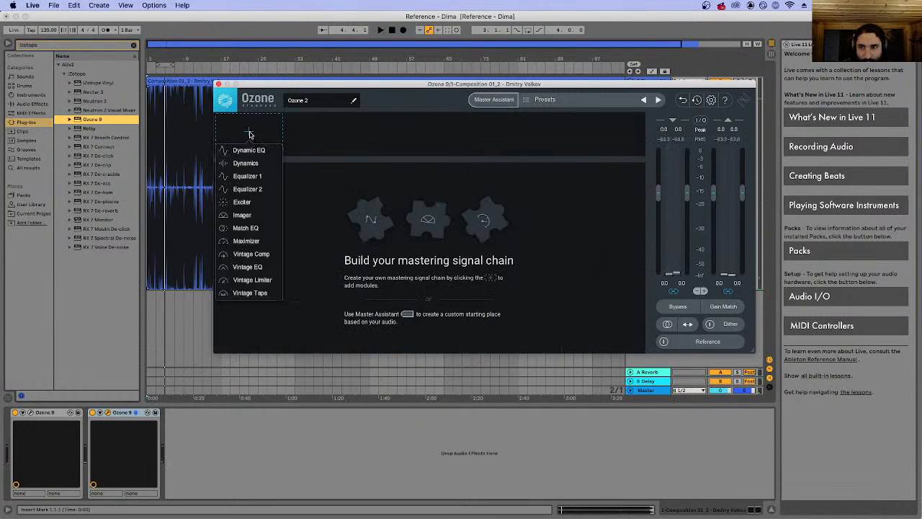
left_click(243, 227)
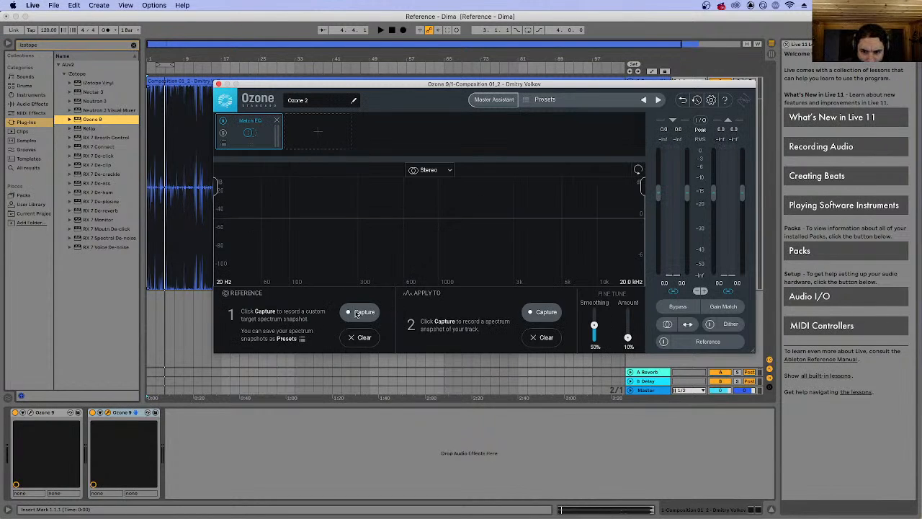
Play the opening bars and capture a target spectrum snapshot as Match EQ's reference.
left_click(356, 313)
left_click(693, 345)
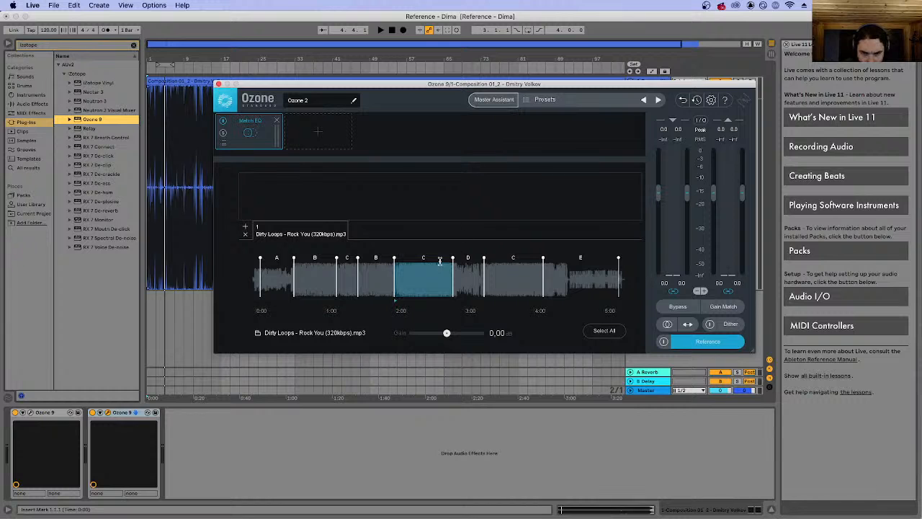
left_click(698, 344)
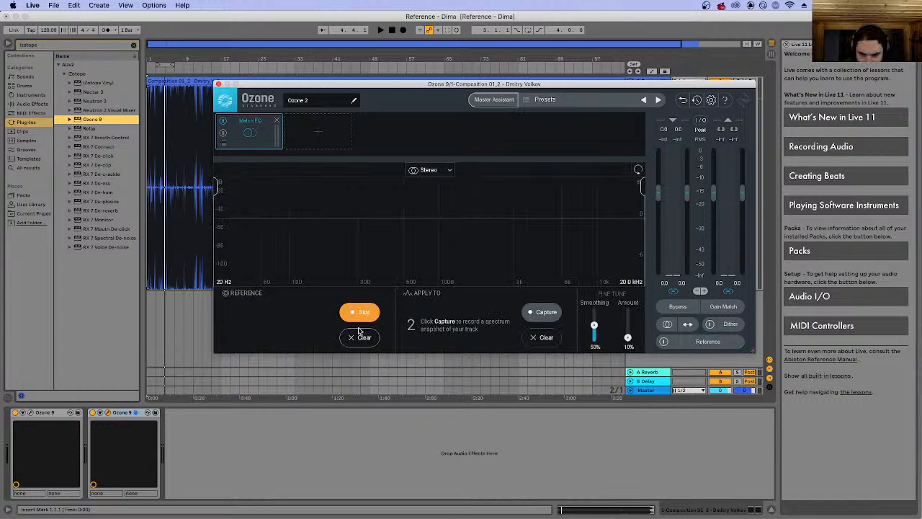
key("space")
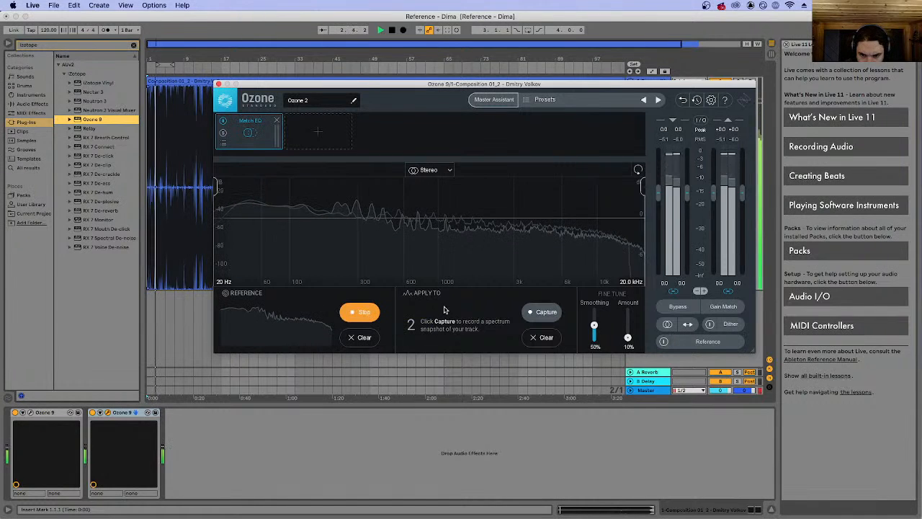
left_click(358, 312)
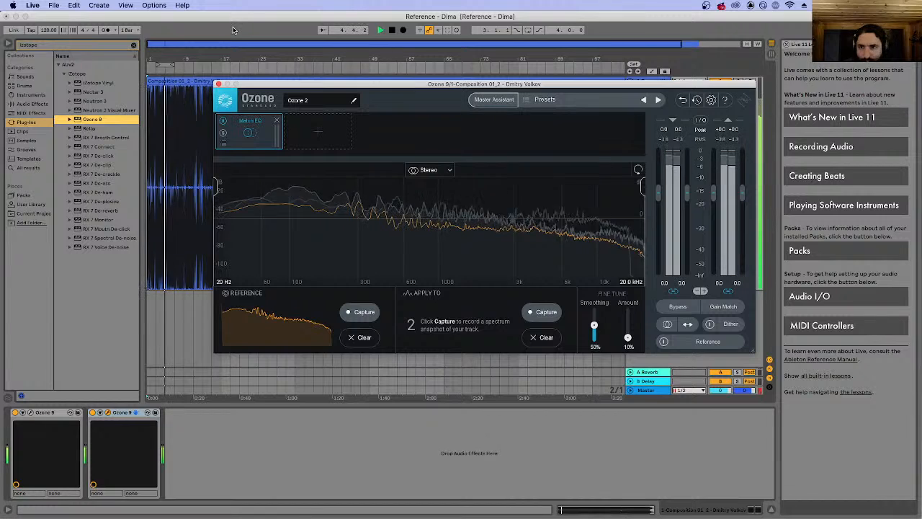
Play the composition from bar 33 and capture its spectrum as Match EQ's Apply To snapshot.
left_click_drag(363, 84, 353, 236)
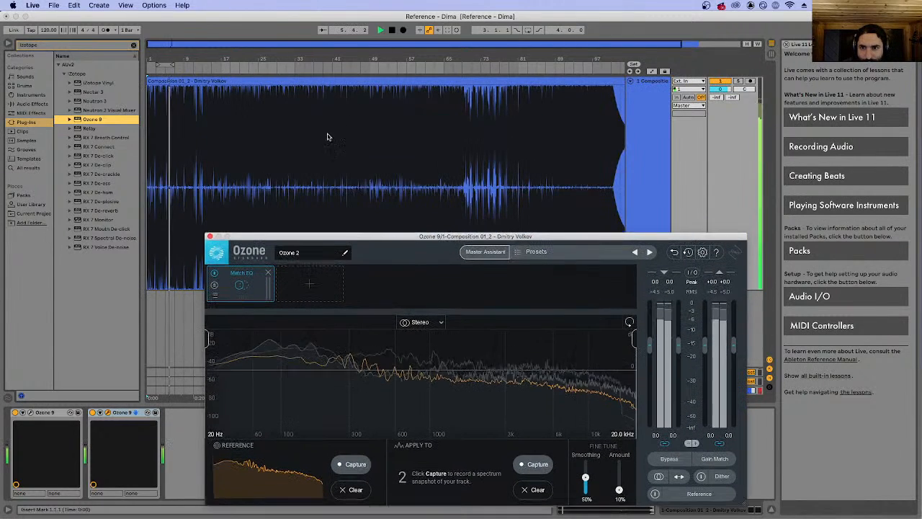
left_click(299, 117)
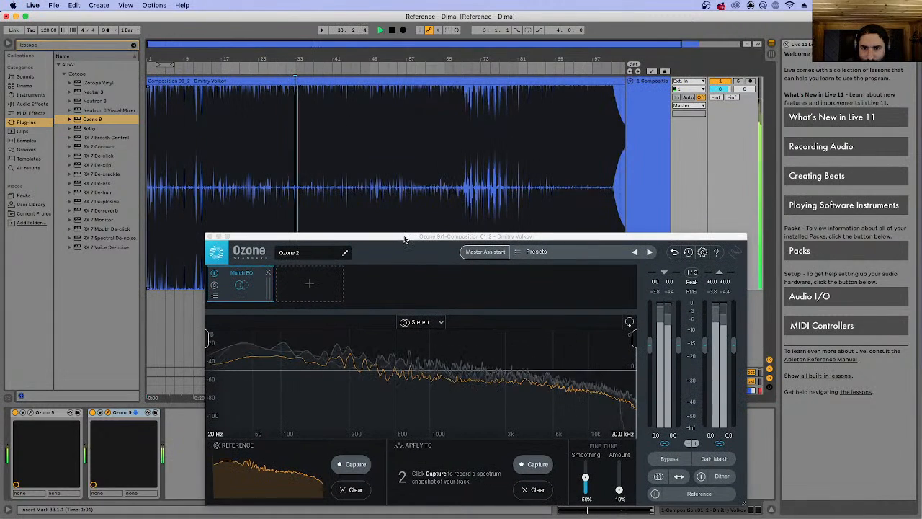
left_click_drag(405, 239, 335, 49)
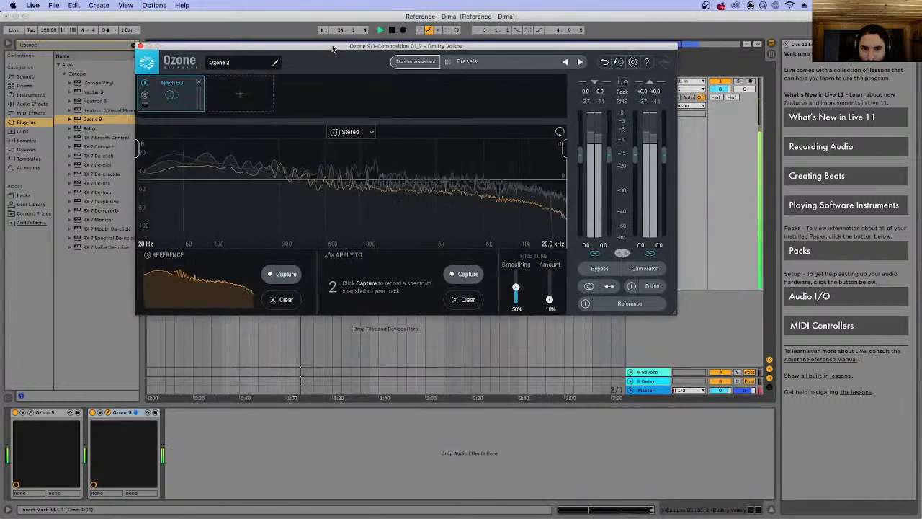
left_click(478, 275)
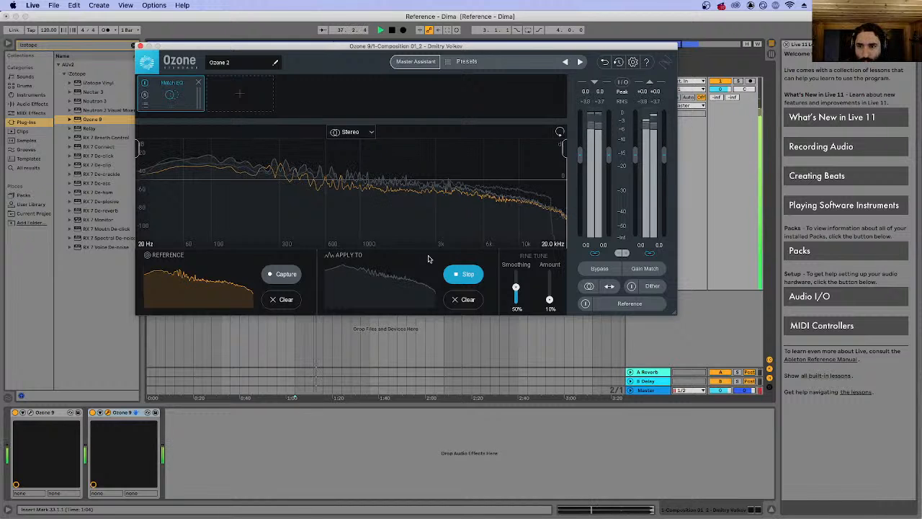
left_click(466, 275)
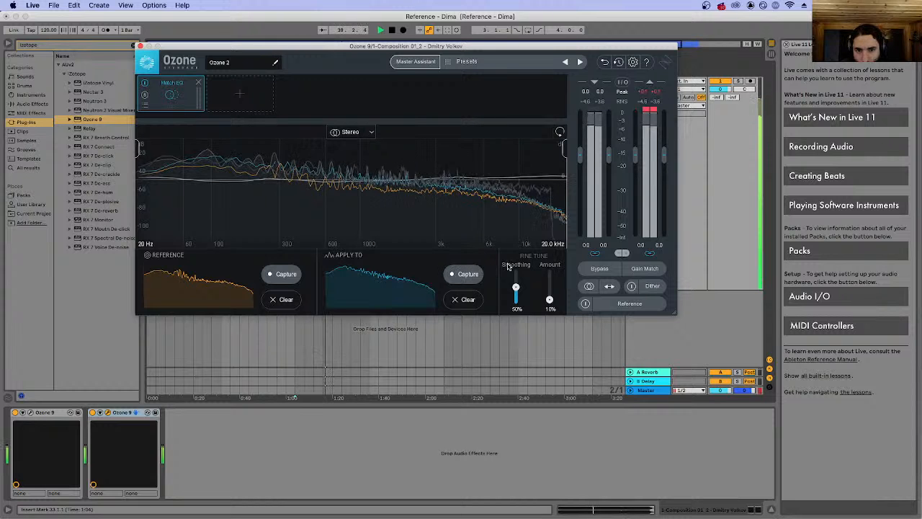
Set Match EQ's Amount to 100% and compare the result with the reference track by switching reference playback on and off.
left_click_drag(550, 299, 550, 271)
key("space")
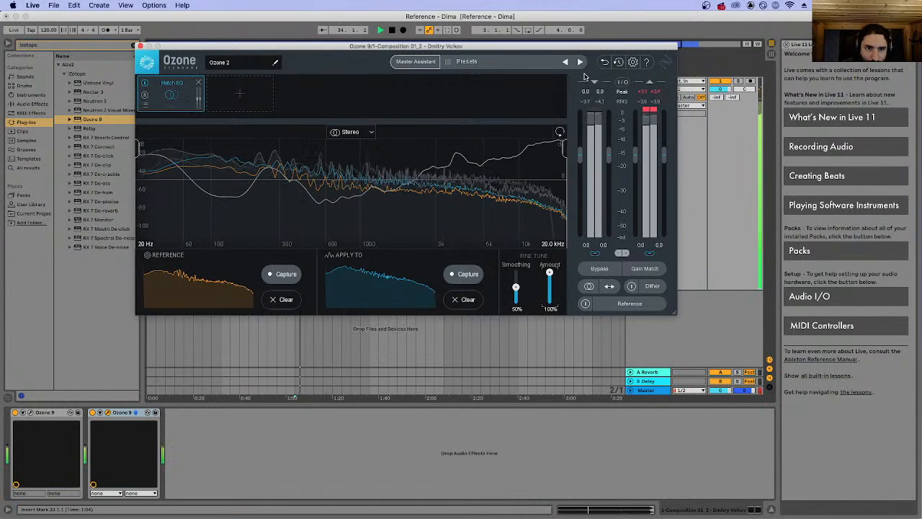
left_click(585, 303)
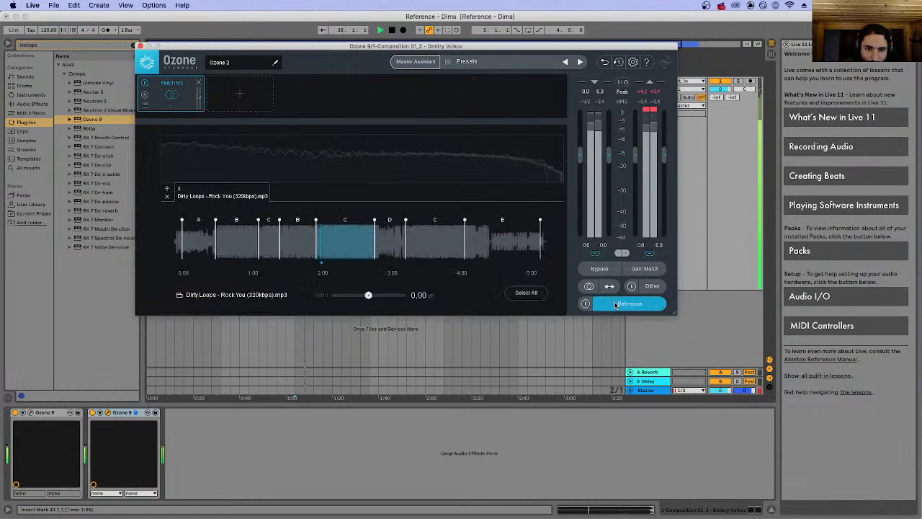
left_click(585, 303)
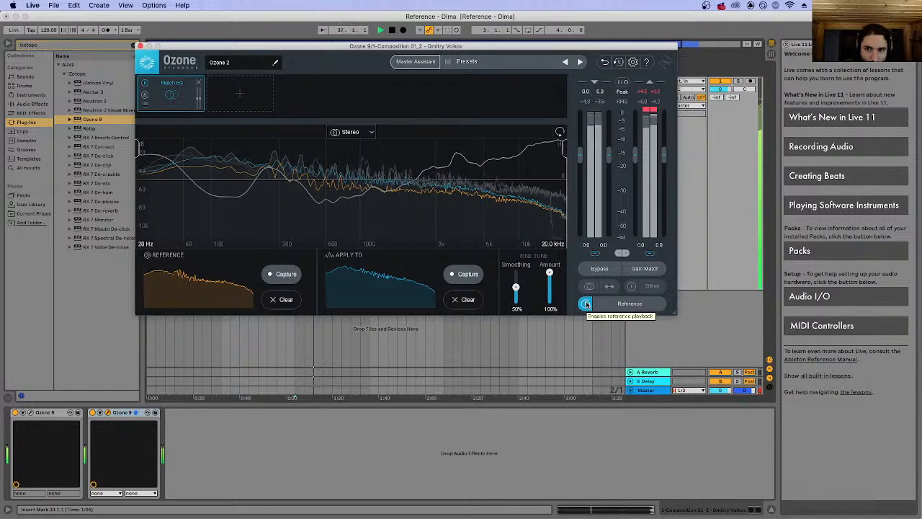
left_click(586, 303)
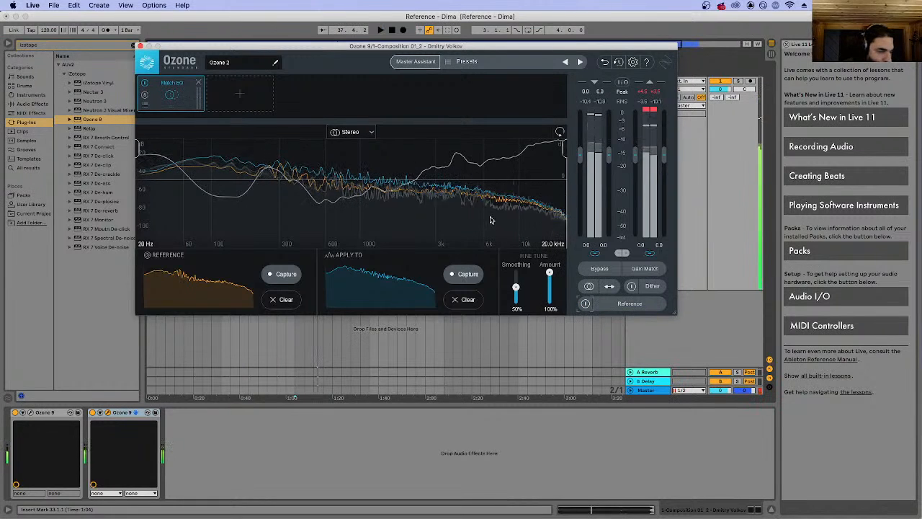
Stop playback and take a screenshot of the Ozone window with its Match EQ curve.
key("space")
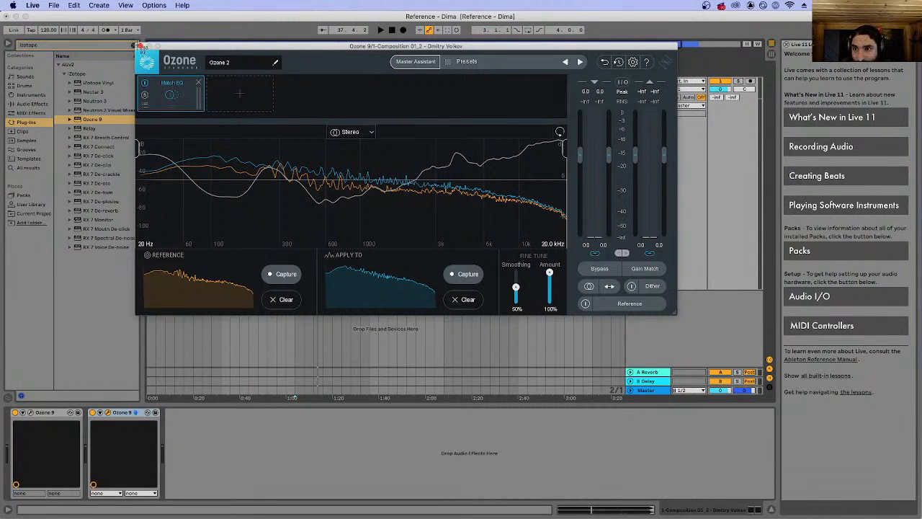
left_click_drag(135, 42, 678, 314)
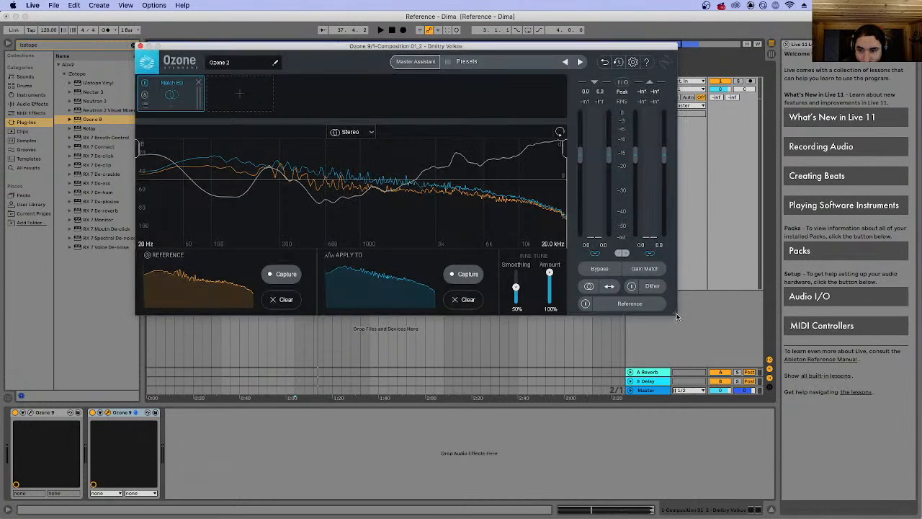
Replace Ozone's reference track with the Daft_Punk_Get_Lucky MP3 from Telegram Desktop and choose its C section starting just after 3:00.
left_click(612, 304)
left_click(165, 197)
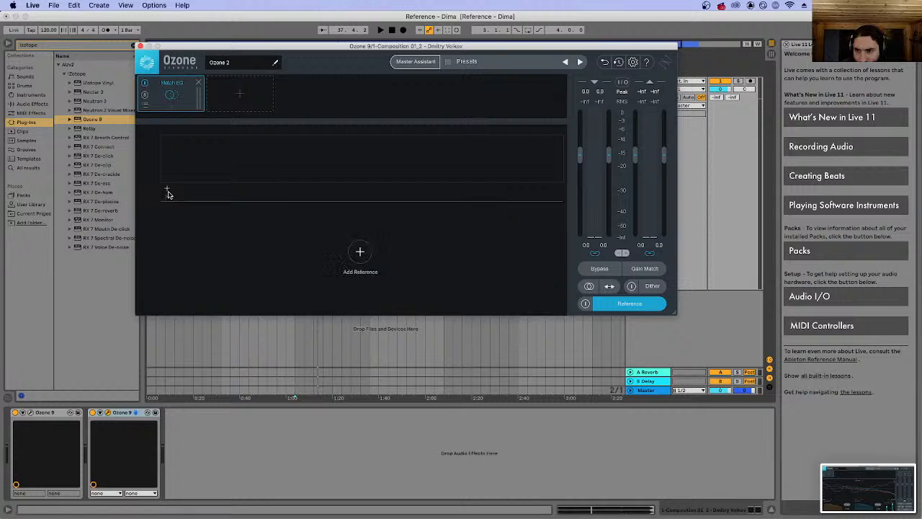
left_click(167, 188)
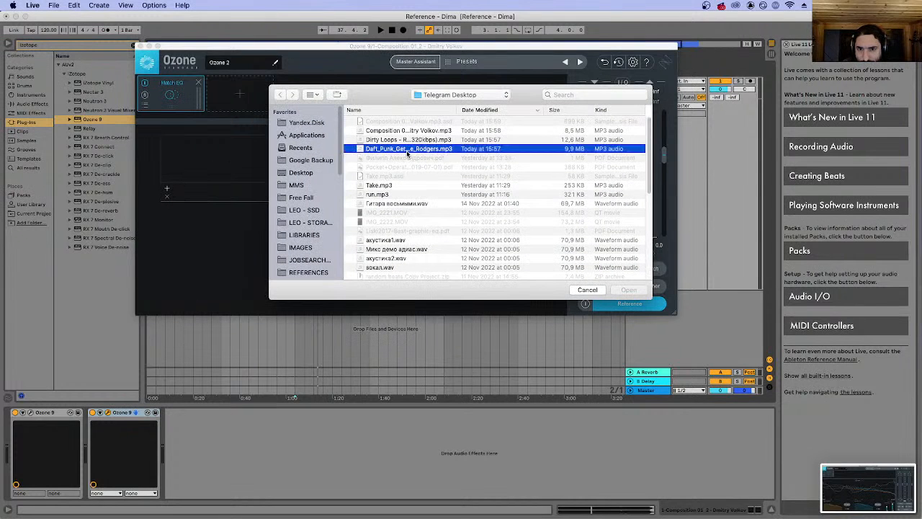
double_click(407, 151)
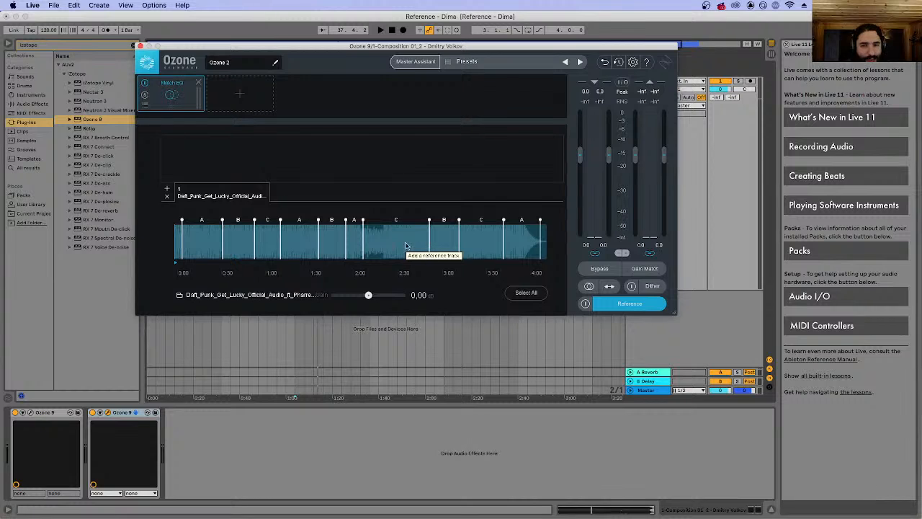
left_click(471, 247)
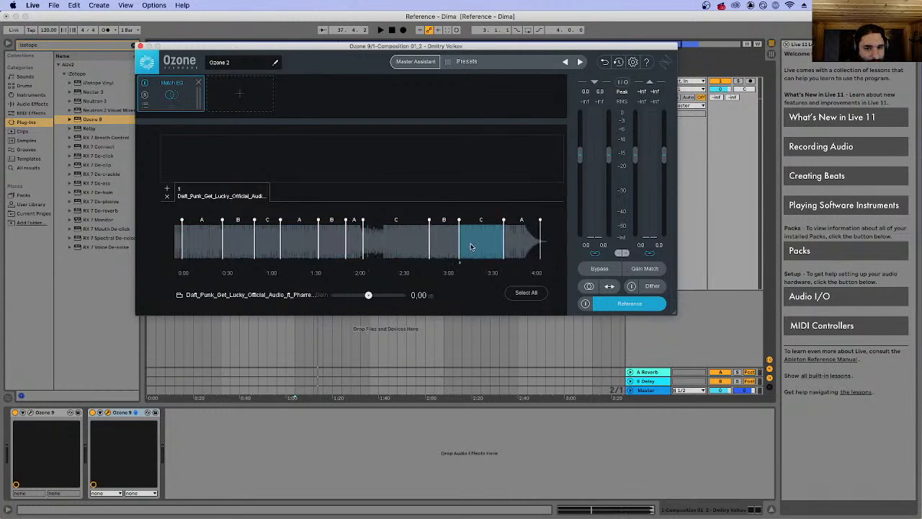
left_click(614, 309)
Play from bar 33 with reference playback on and recapture Match EQ's reference spectrum from the Daft Punk track.
key("space")
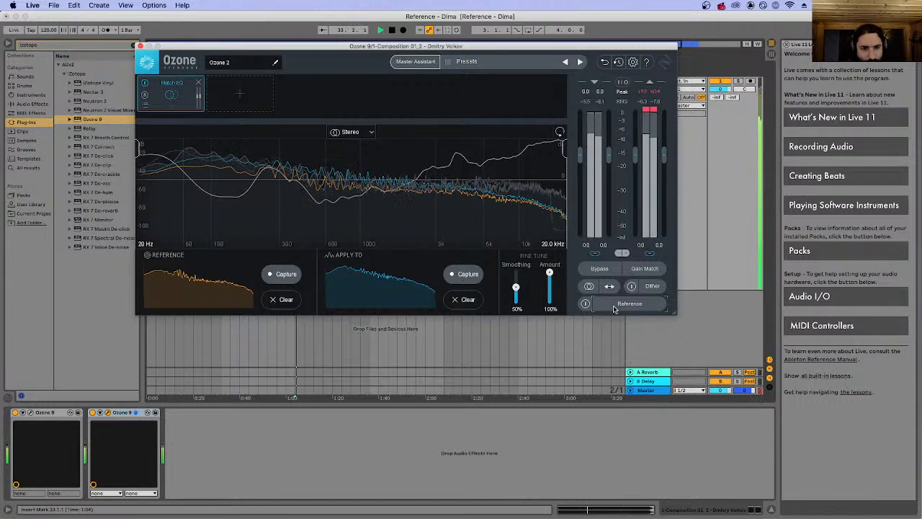
left_click(615, 309)
left_click(587, 304)
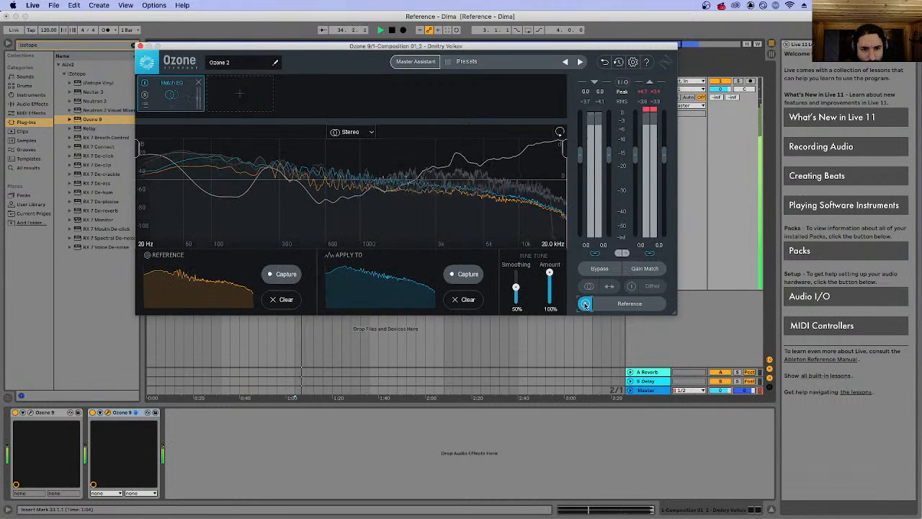
left_click(281, 274)
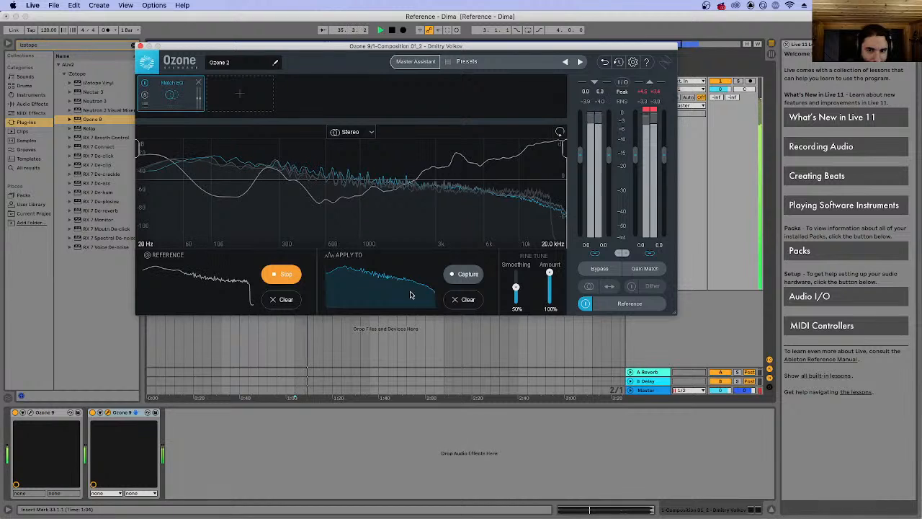
left_click(468, 275)
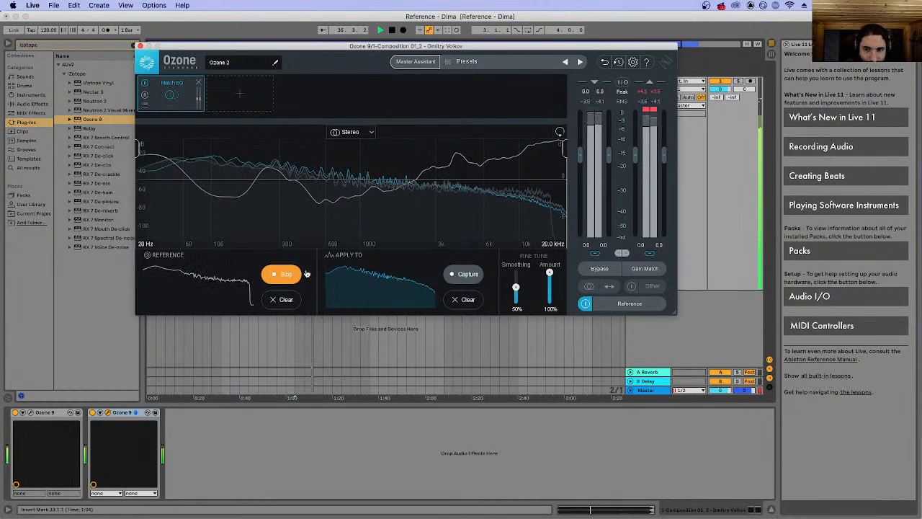
left_click(282, 274)
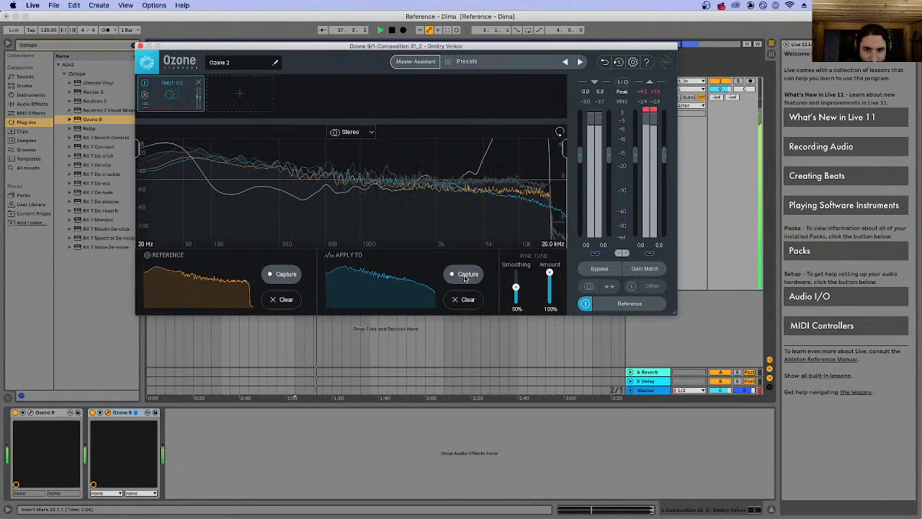
Recapture Match EQ's Apply To spectrum during playback and set the Amount to 41%.
left_click(469, 274)
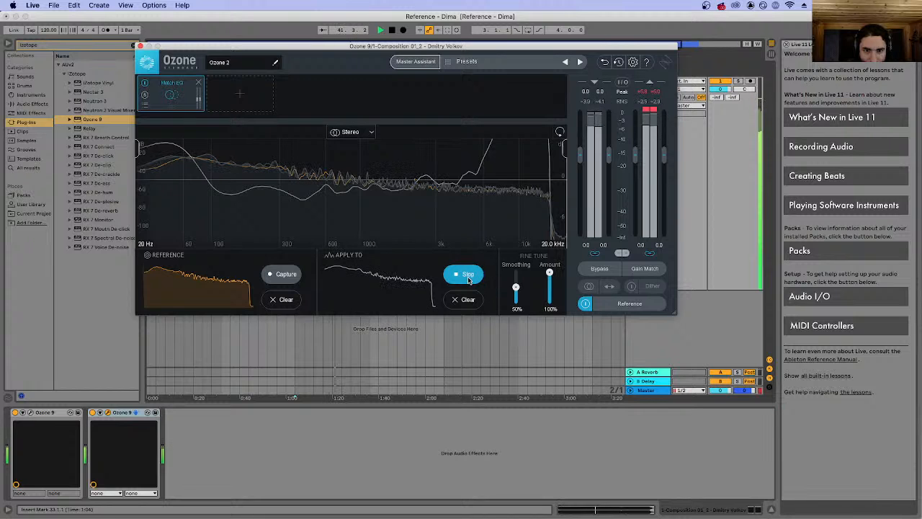
left_click_drag(549, 275, 548, 290)
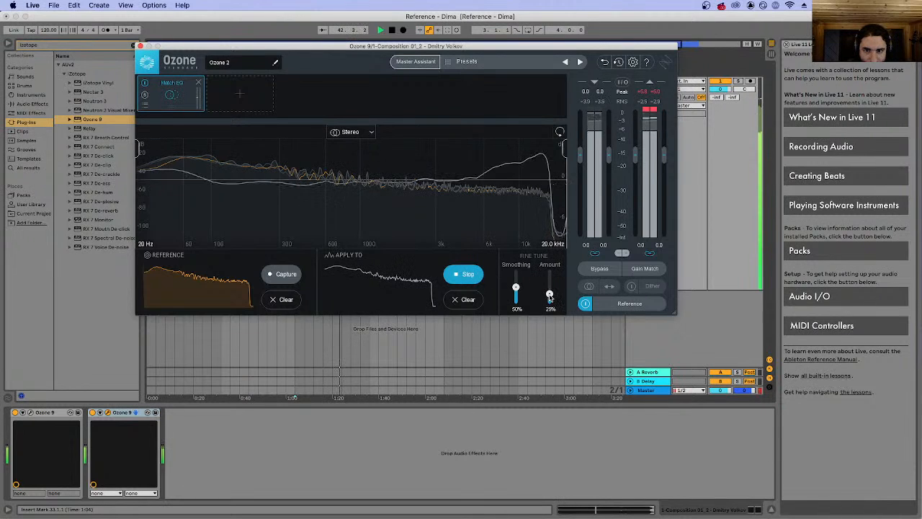
left_click(466, 274)
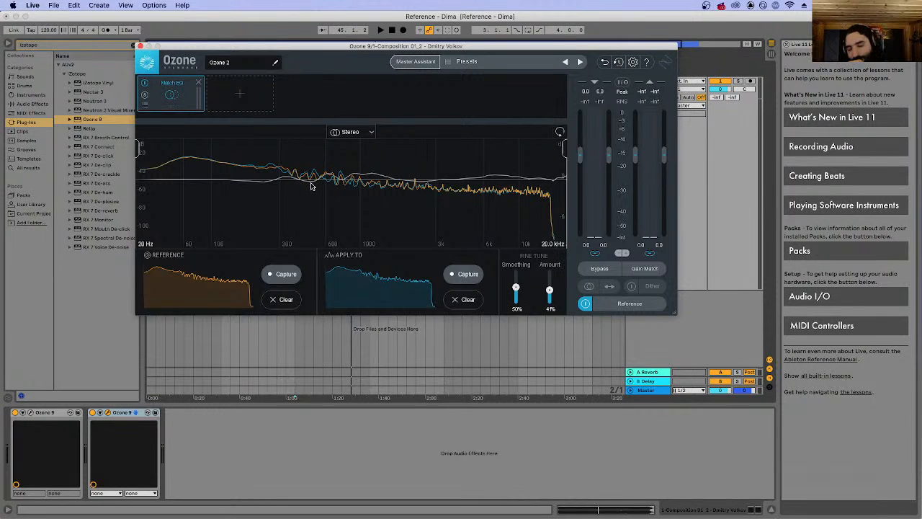
Play from bar 33 and raise Match EQ's Amount to 73% and finally 100%, comparing with reference playback on and off.
key("space")
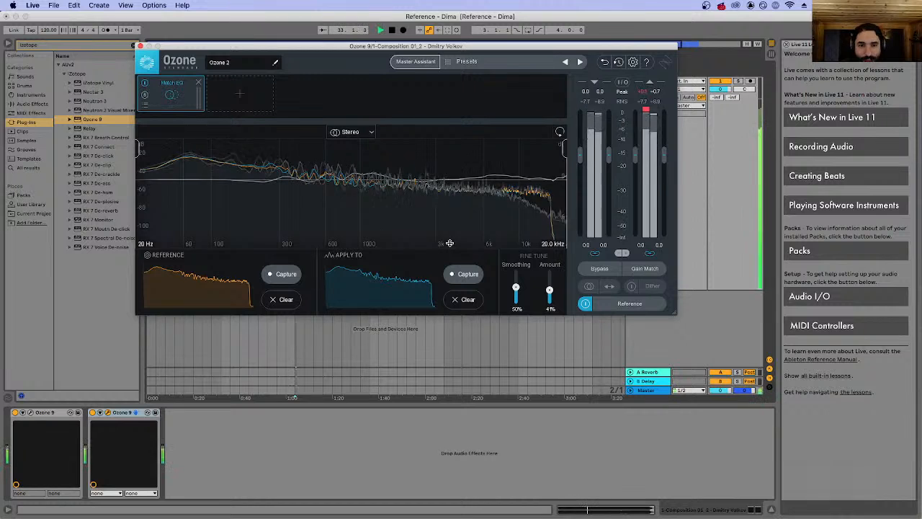
left_click_drag(549, 292, 550, 280)
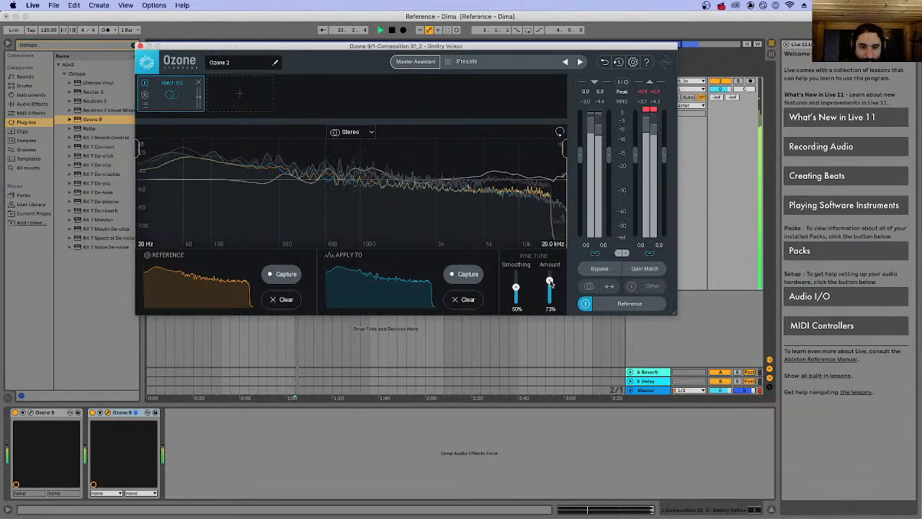
left_click(585, 303)
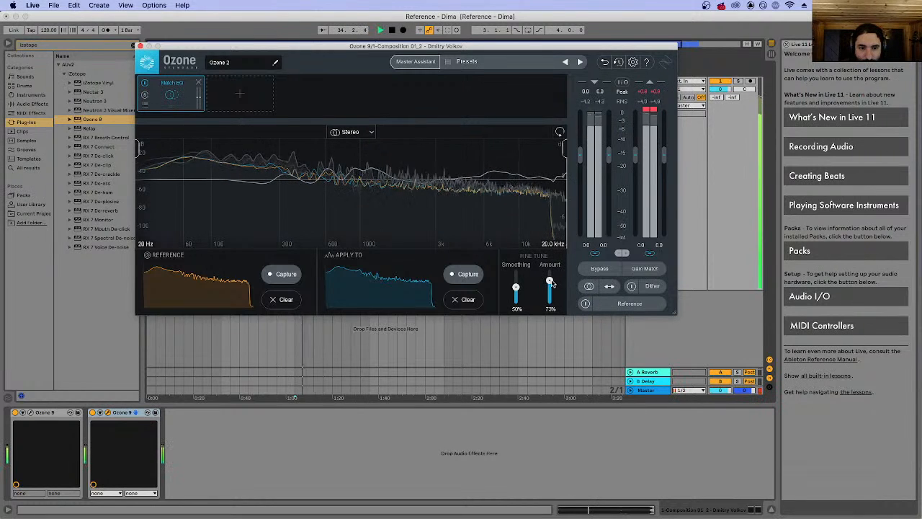
left_click(586, 303)
left_click(586, 303)
left_click_drag(549, 280, 550, 272)
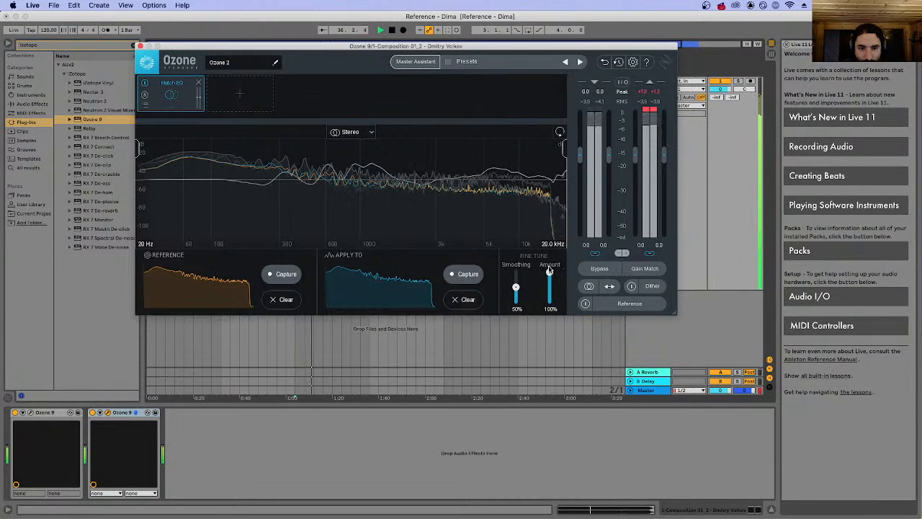
left_click(585, 304)
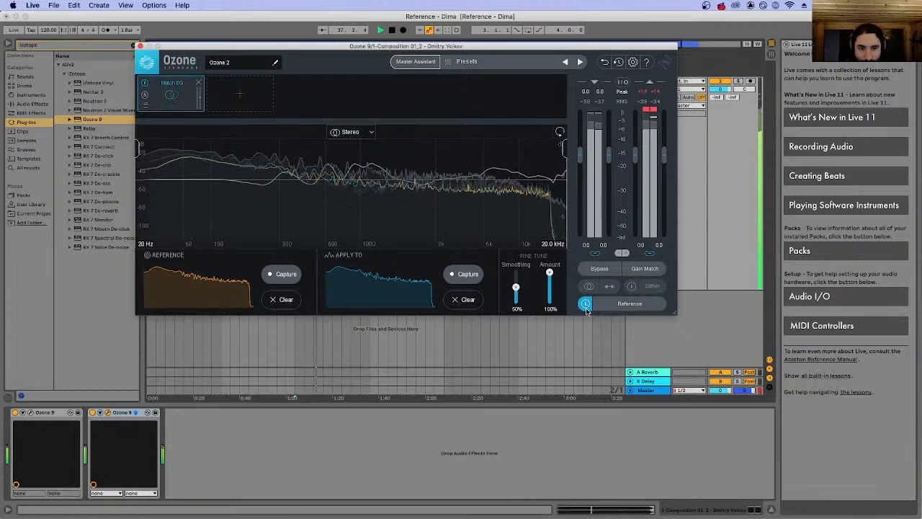
left_click(585, 304)
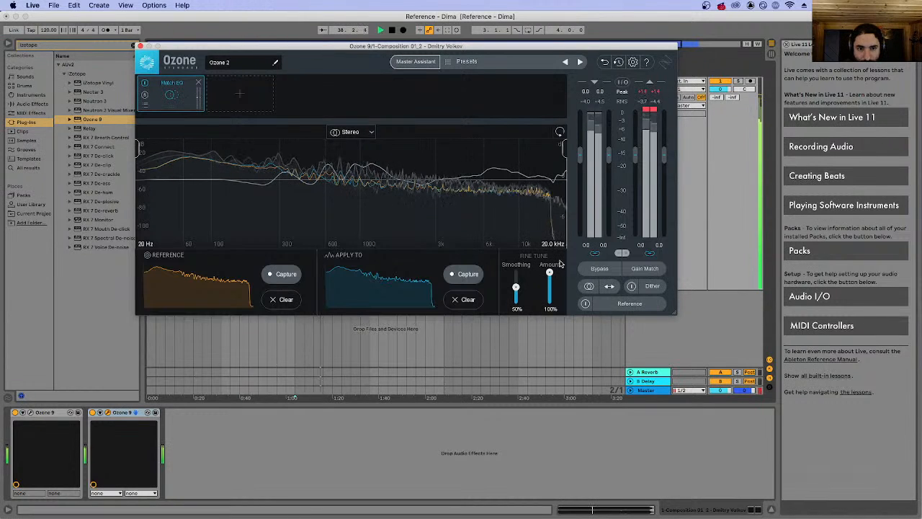
mouse_move(550, 272)
left_mouse_down()
mouse_move(552, 281)
mouse_move(546, 266)
left_mouse_up()
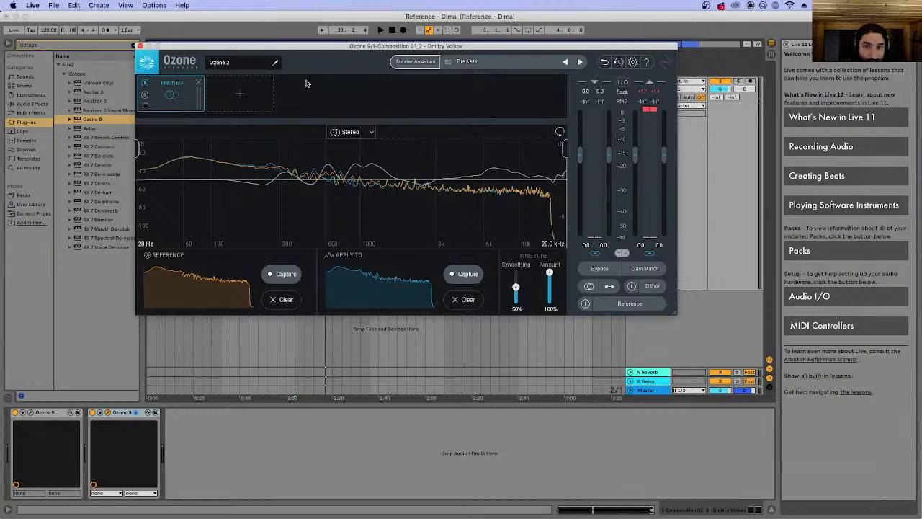
Close the Ozone 9 plug-in window and save the Live set.
left_click(140, 47)
left_click(74, 5)
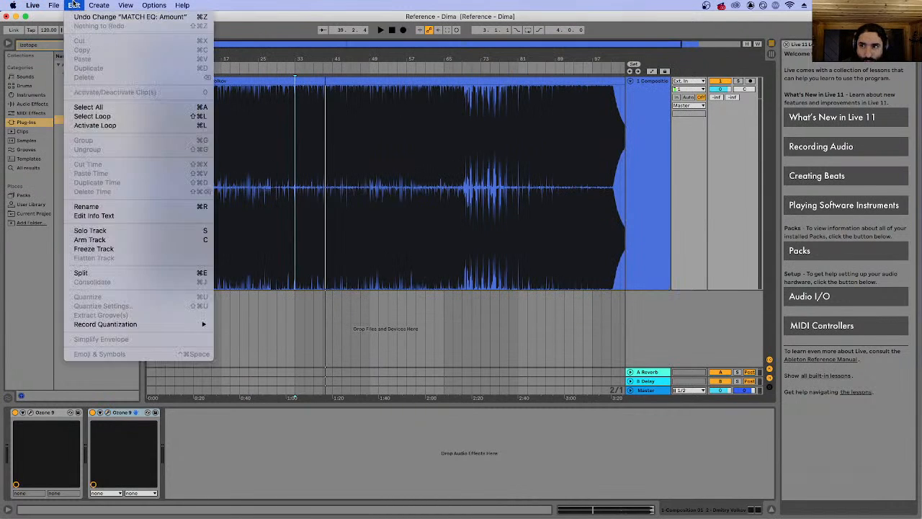
mouse_move(53, 5)
left_click(74, 89)
Switch to Pro Tools, open the recent session ASP/NOSP - MIX - Pismo Drugu - 09 without saving a report, and close the Task Manager.
mouse_move(406, 509)
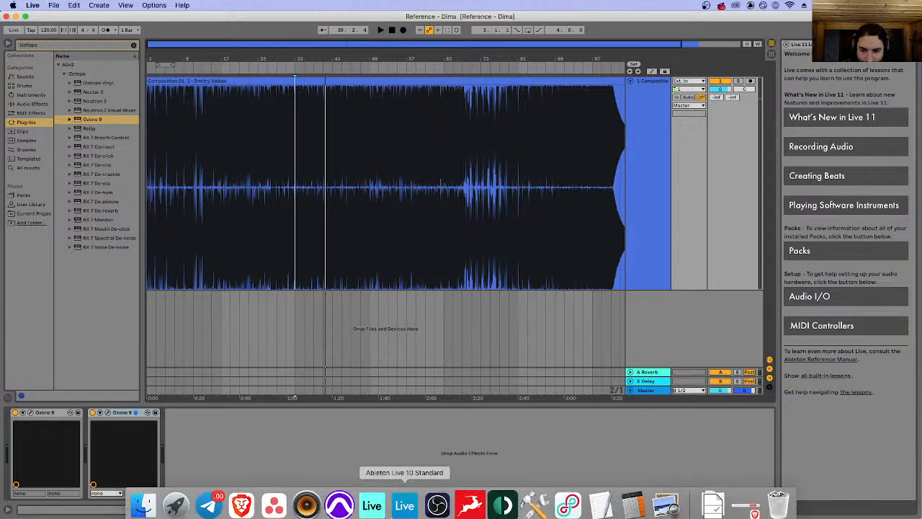
left_click(339, 503)
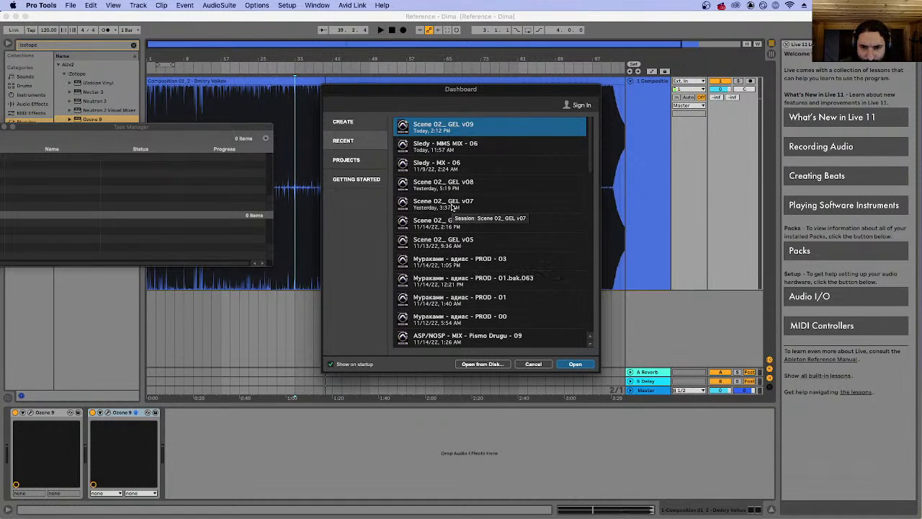
left_click(495, 336)
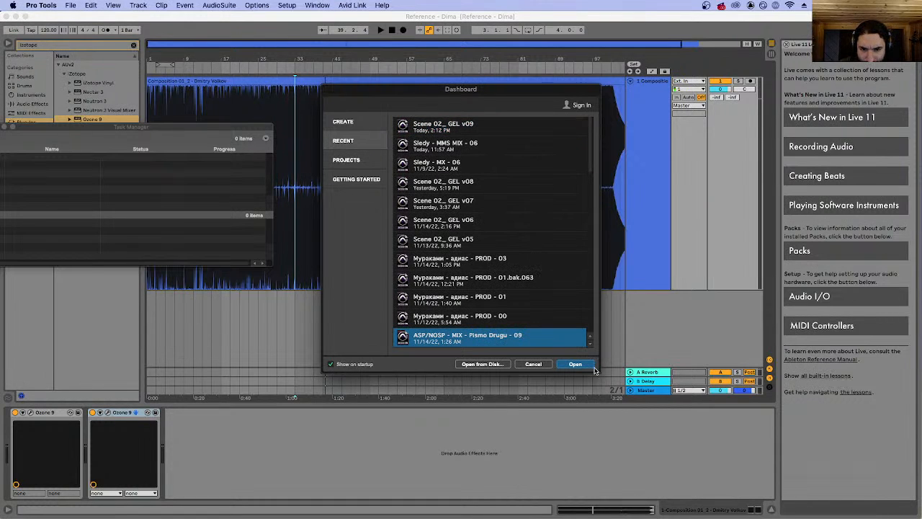
left_click(576, 364)
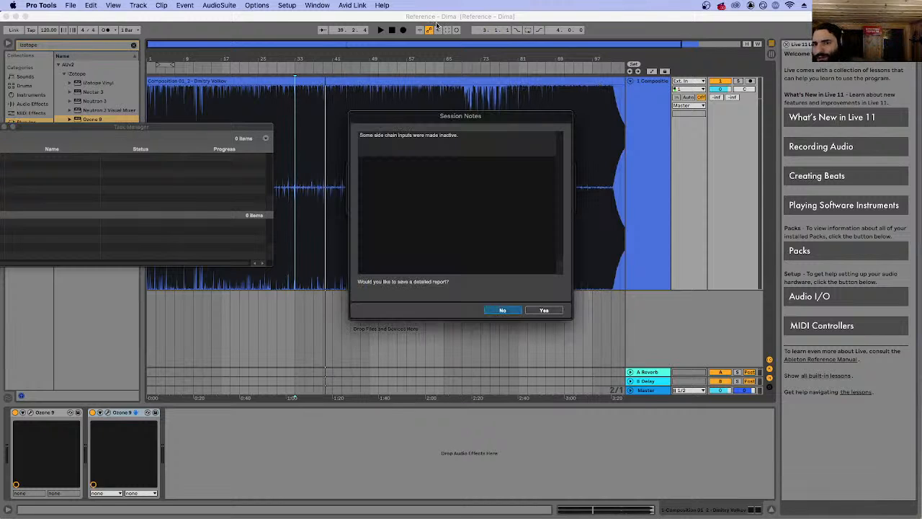
left_click(503, 312)
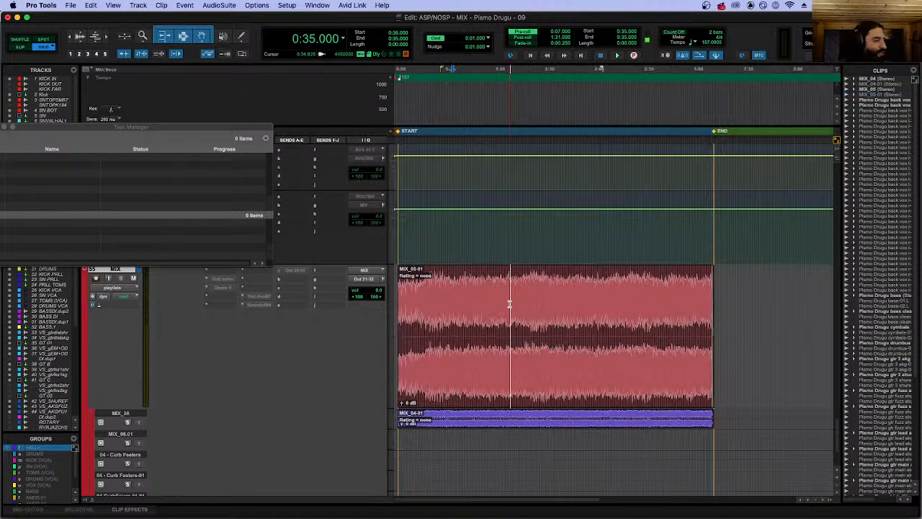
left_click_drag(52, 127, 157, 128)
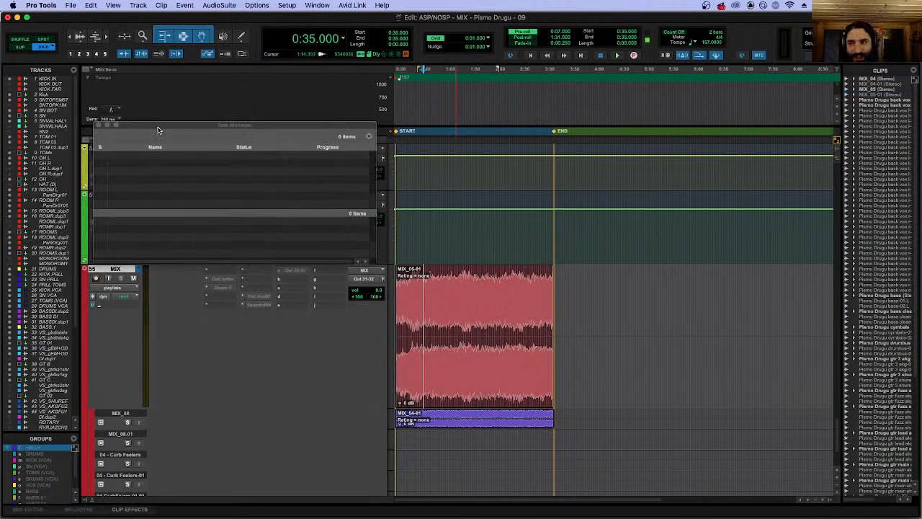
left_click(100, 126)
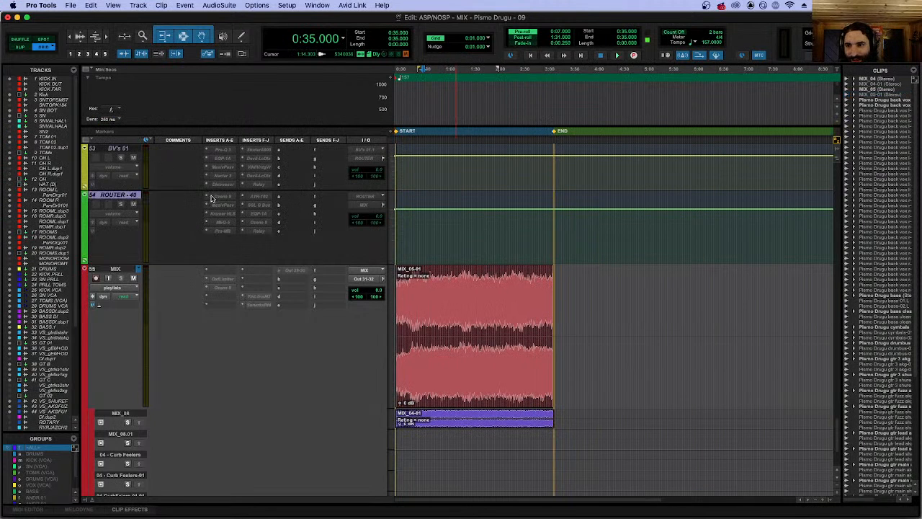
Select all tracks starting from KICK IN, make them active and dismiss the inserts message.
scroll(145, 177, "up", 15)
scroll(146, 176, "up", 20)
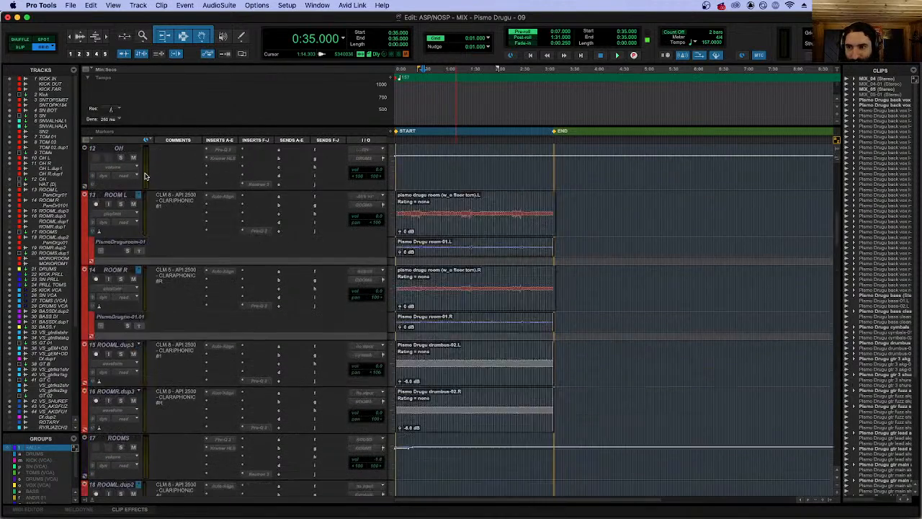
left_click(117, 151, "alt")
right_click(116, 151)
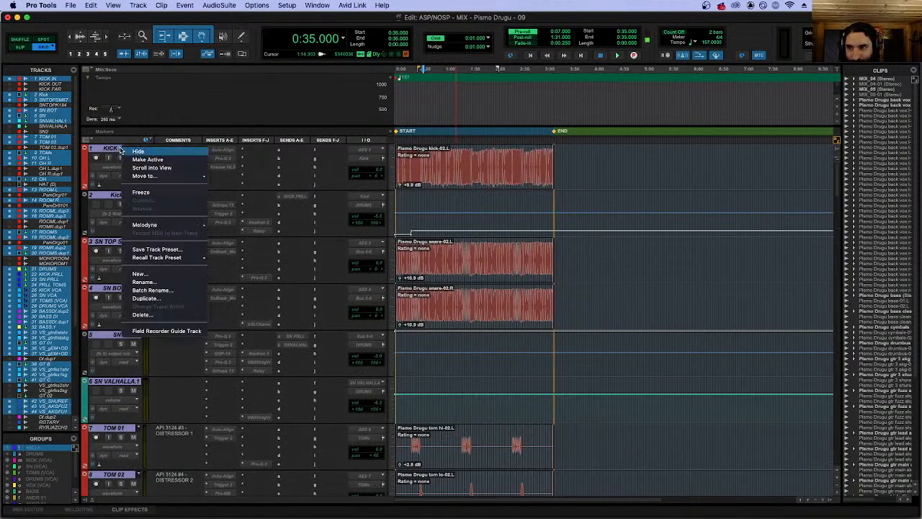
left_click(152, 159)
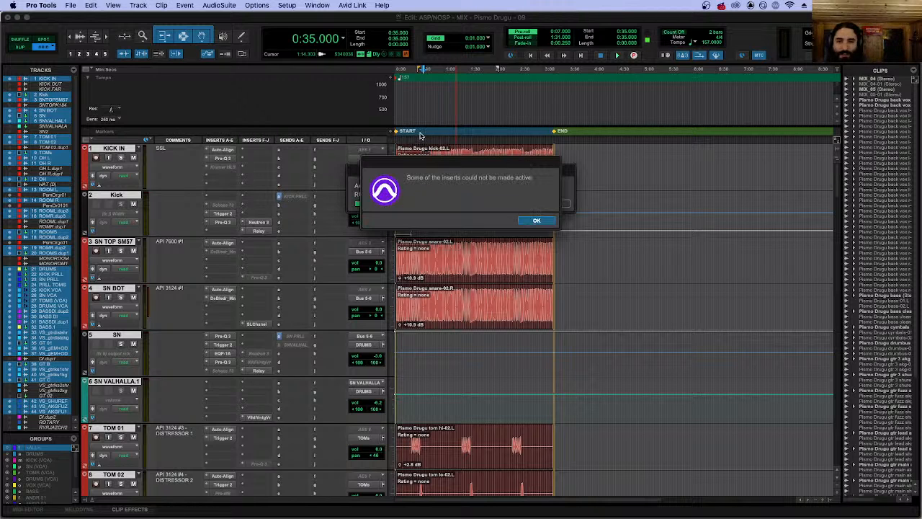
left_click(535, 221)
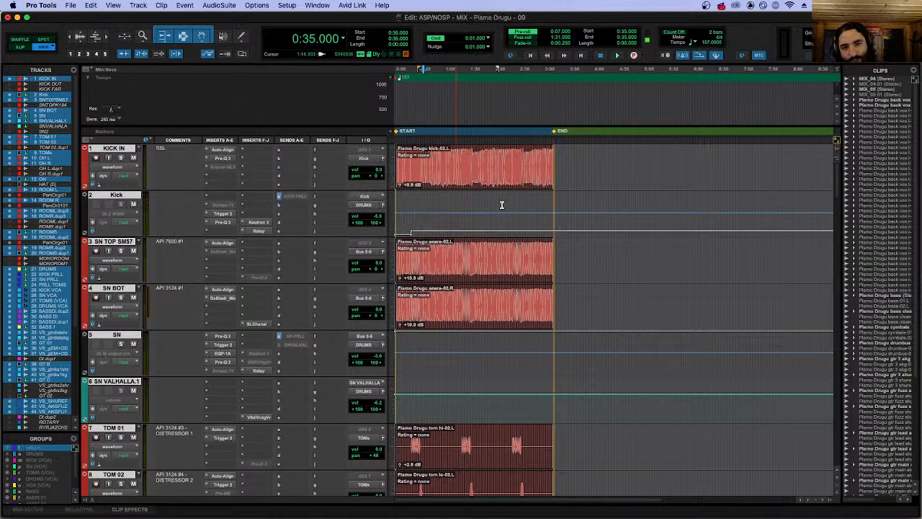
Start session playback and turn on input monitoring for the MIX track.
key("space")
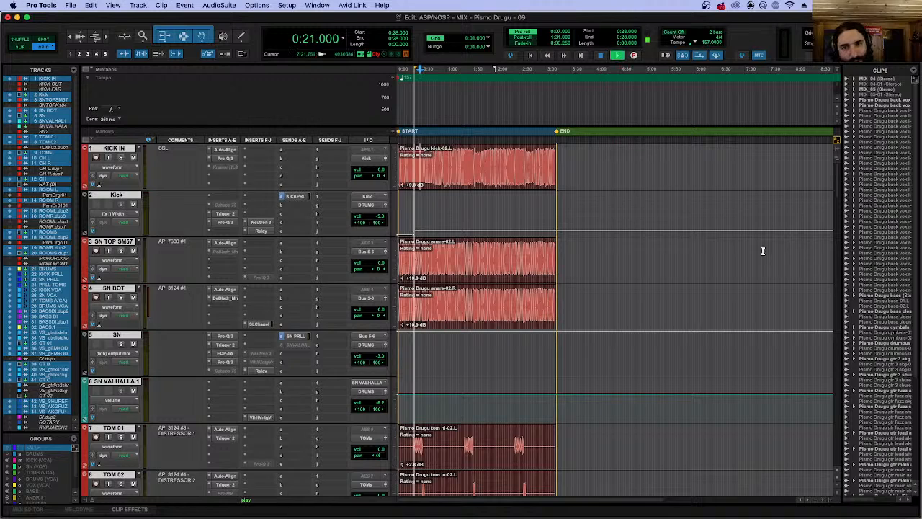
left_click_drag(833, 184, 840, 474)
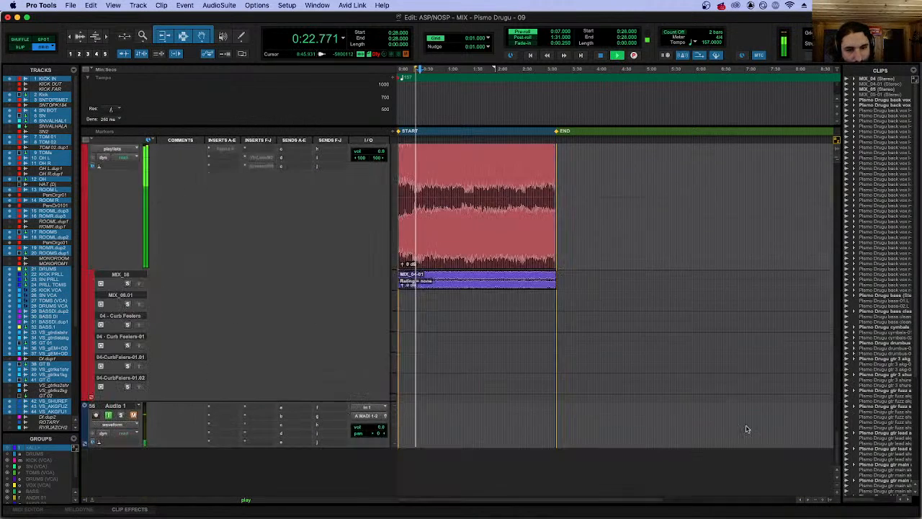
scroll(466, 221, "up", 3)
left_click(108, 324)
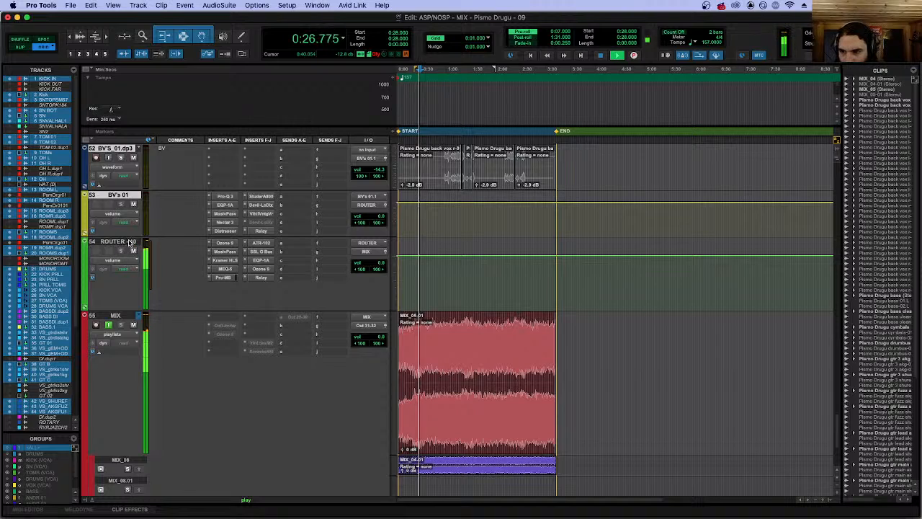
Look through the tracks between KICK IN and MIX during playback, check the MIX track's input monitoring, and stop playback.
scroll(181, 207, "up", 2)
scroll(182, 207, "up", 20)
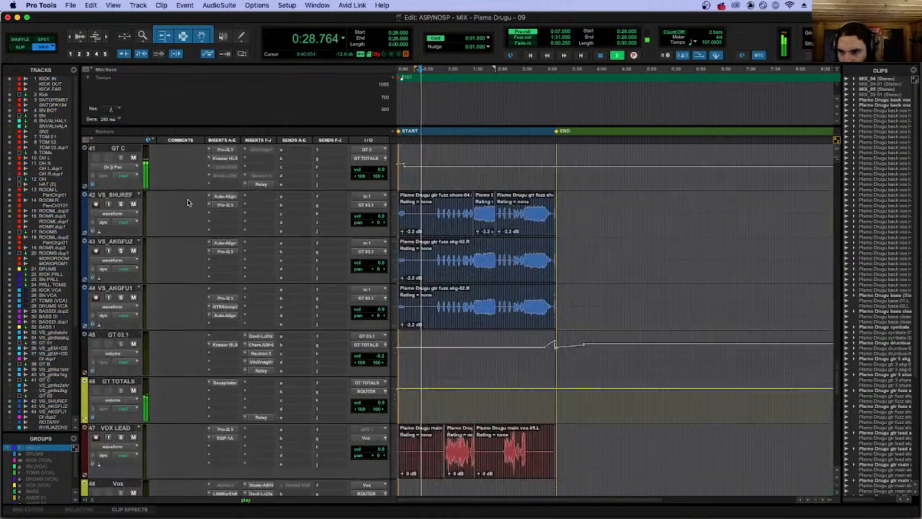
scroll(187, 202, "down", 5)
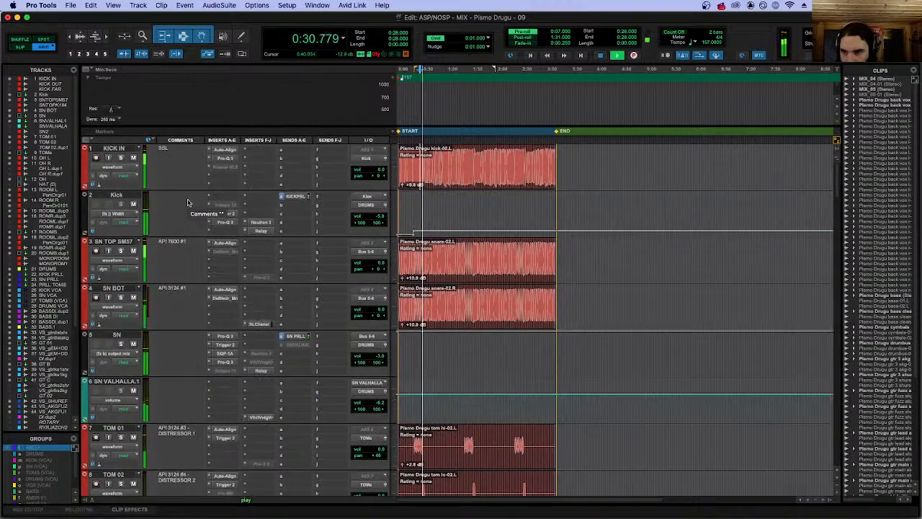
scroll(204, 297, "down", 8)
scroll(205, 297, "down", 15)
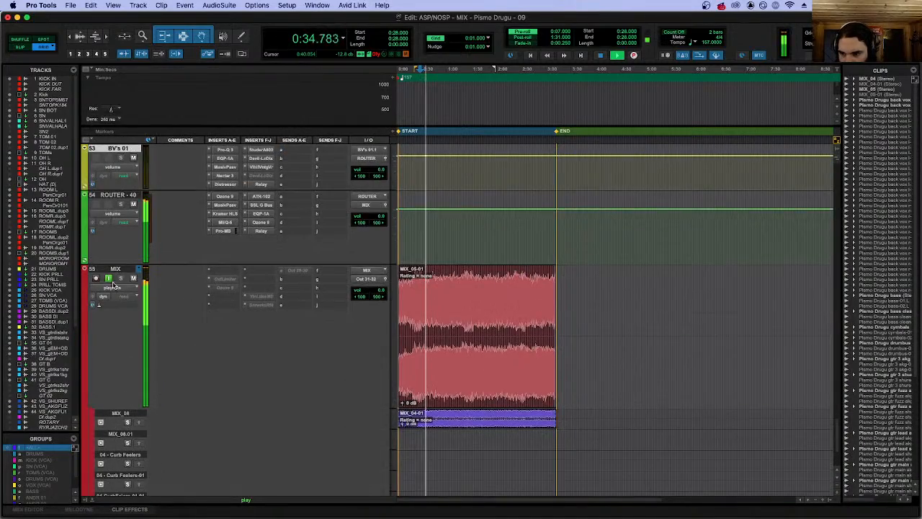
left_click(108, 279)
key("space")
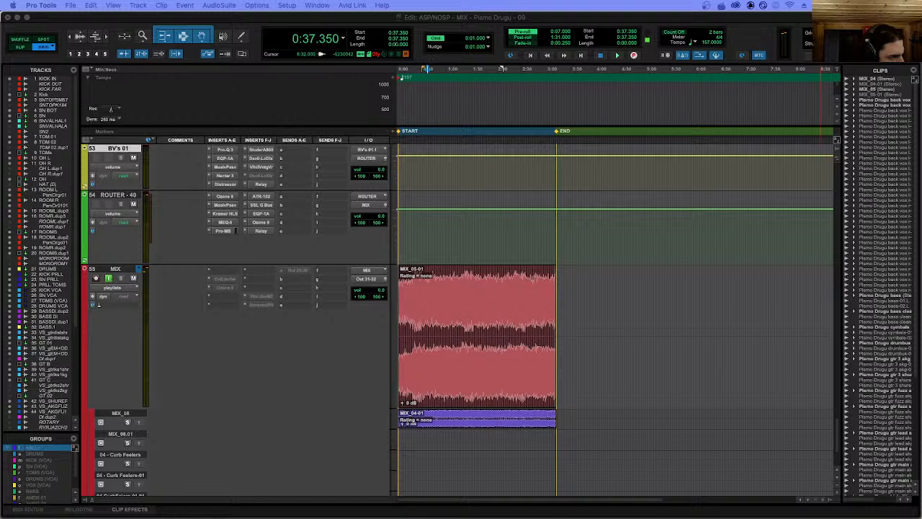
Select all tracks from KICK IN, start saving the session under a new name, and select the version number 09 in the file name.
scroll(130, 210, "up", 2)
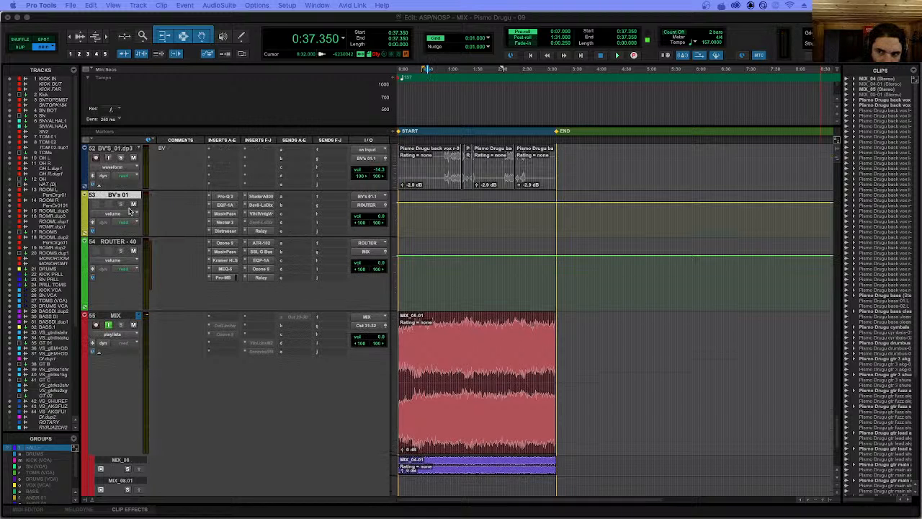
scroll(130, 210, "up", 20)
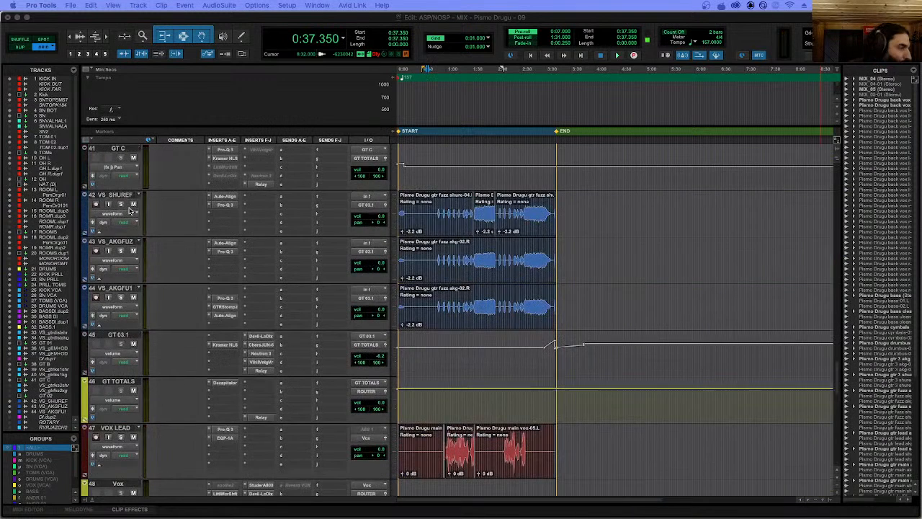
scroll(130, 210, "up", 15)
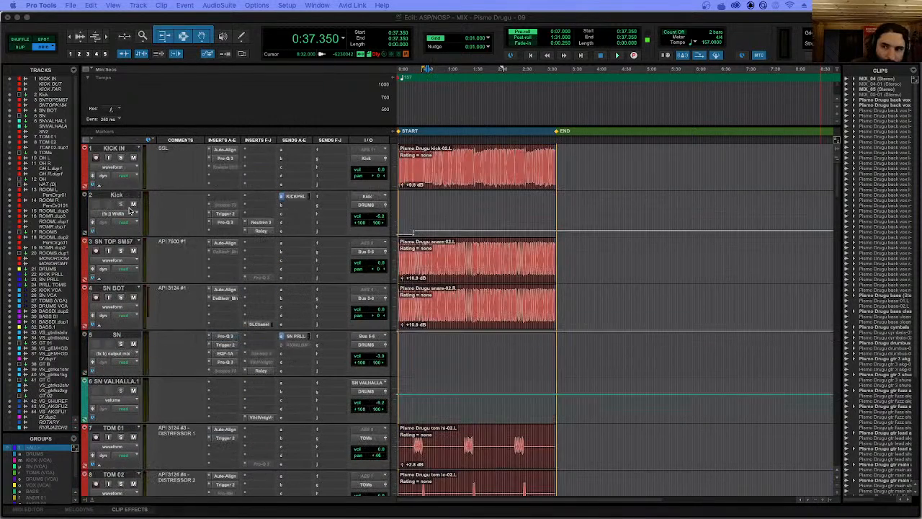
left_click(113, 148)
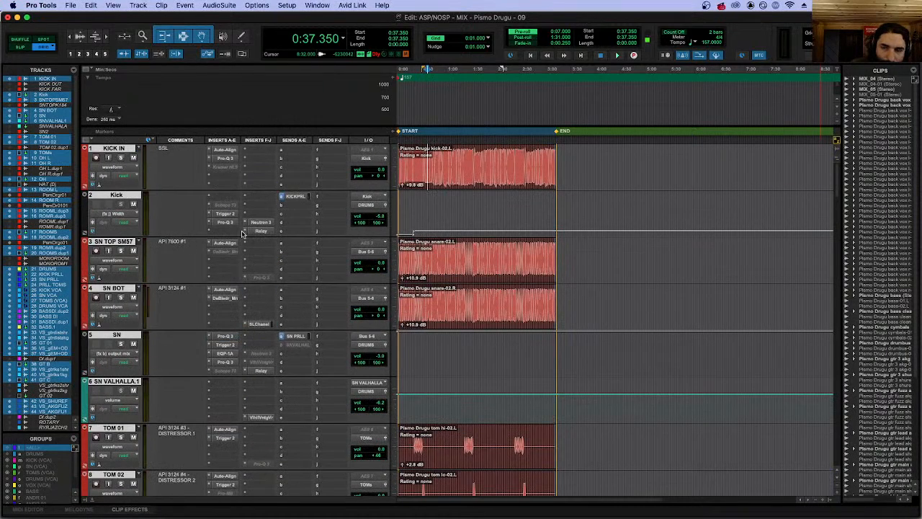
left_click(70, 6)
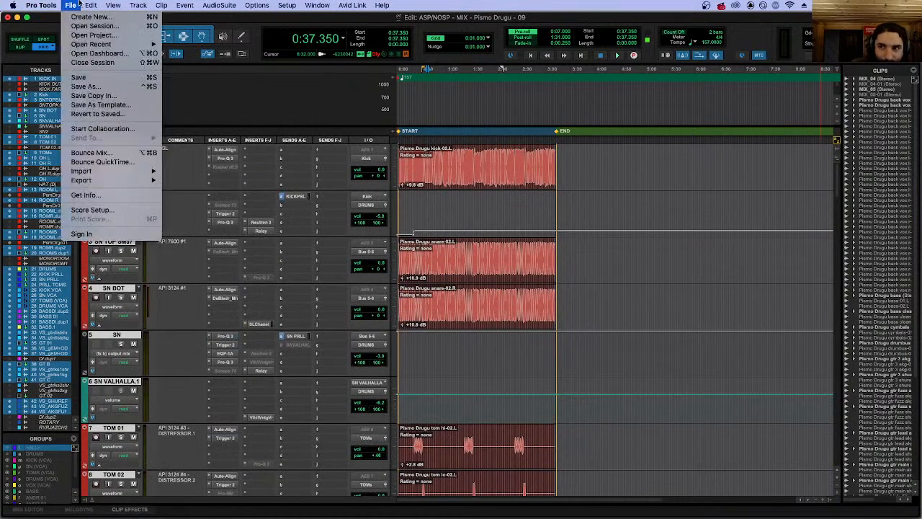
left_click(86, 87)
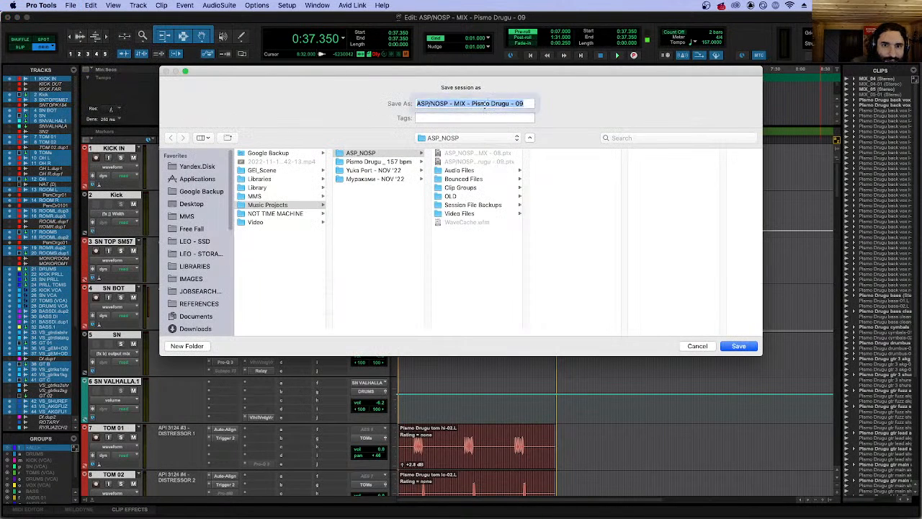
left_click(483, 103)
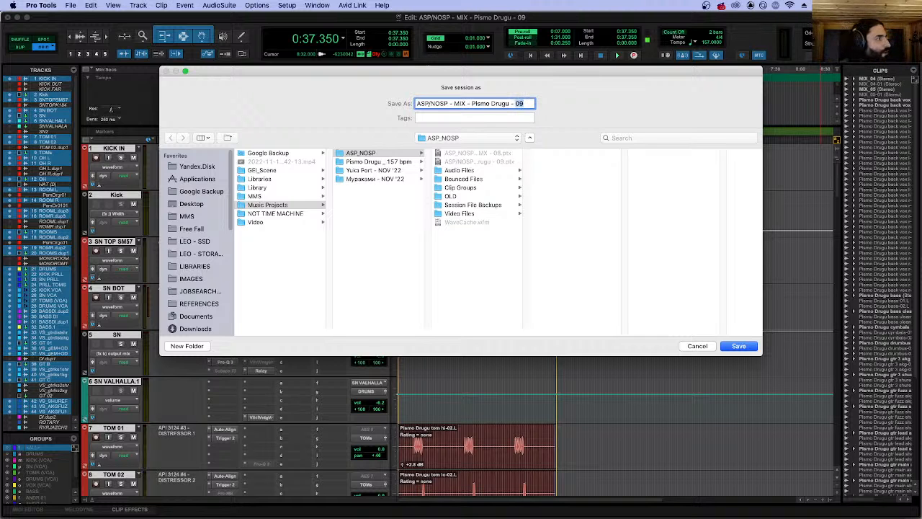
Switch to Telegram, open the client's chat, search it for "the bronx" and go to the message asking about the band.
left_click_drag(921, 13, 512, 14)
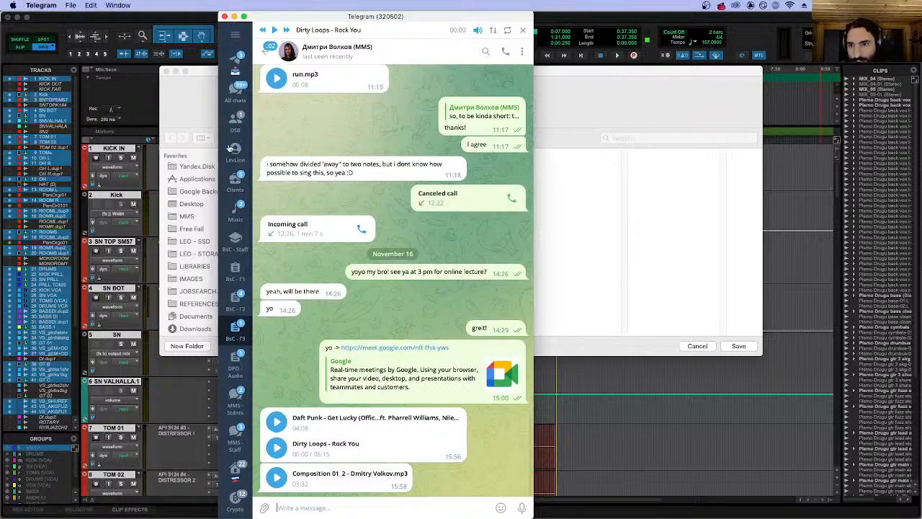
left_click(233, 176)
left_click(317, 173)
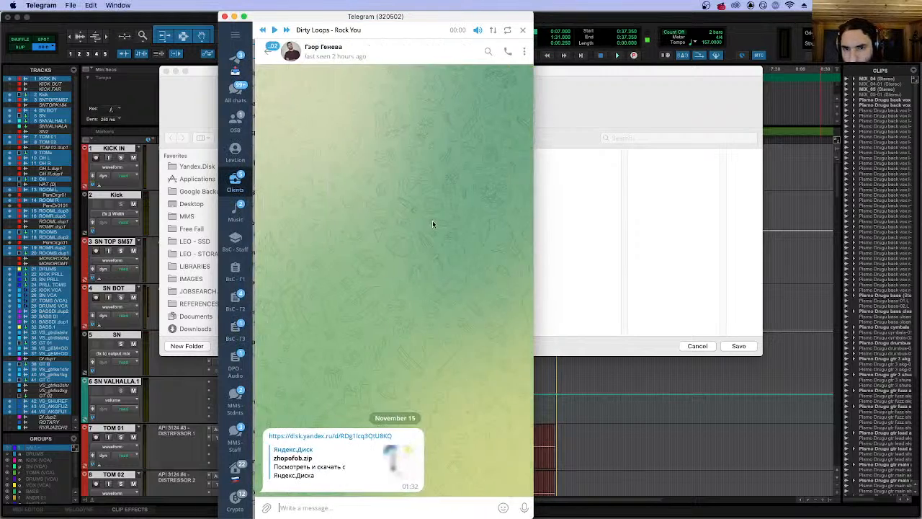
scroll(403, 229, "up", 2)
left_click(486, 51)
type("the bronx")
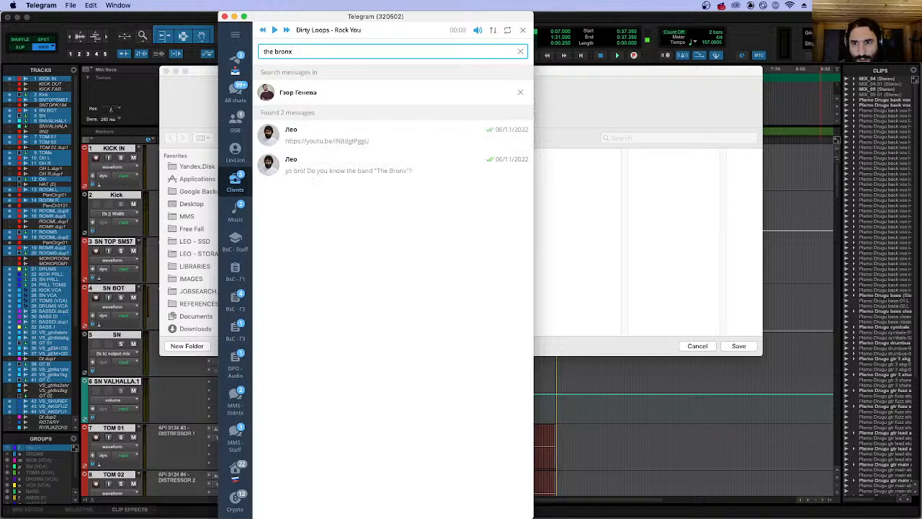
left_click(370, 177)
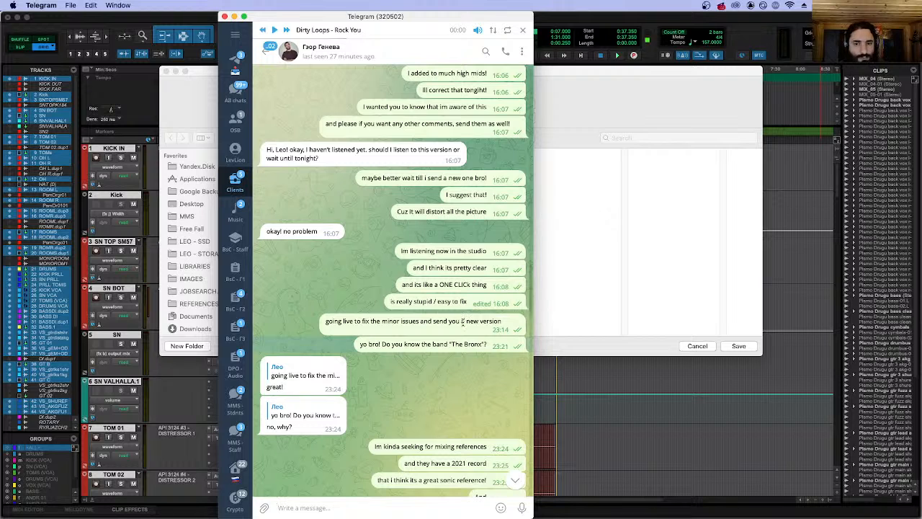
Read the chat about The Bronx as a mixing reference, highlighting the messages on the band, the references and the 2021 record.
triple_click(440, 343)
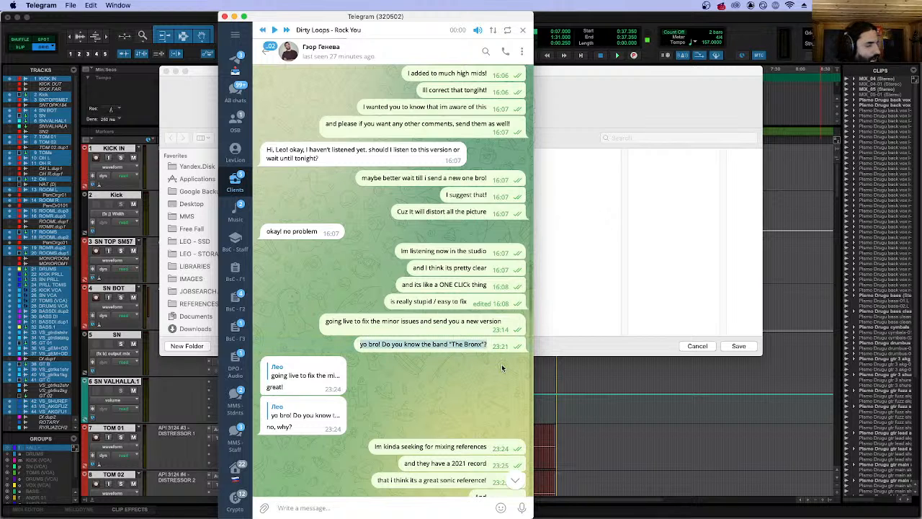
left_click(391, 346)
triple_click(391, 345)
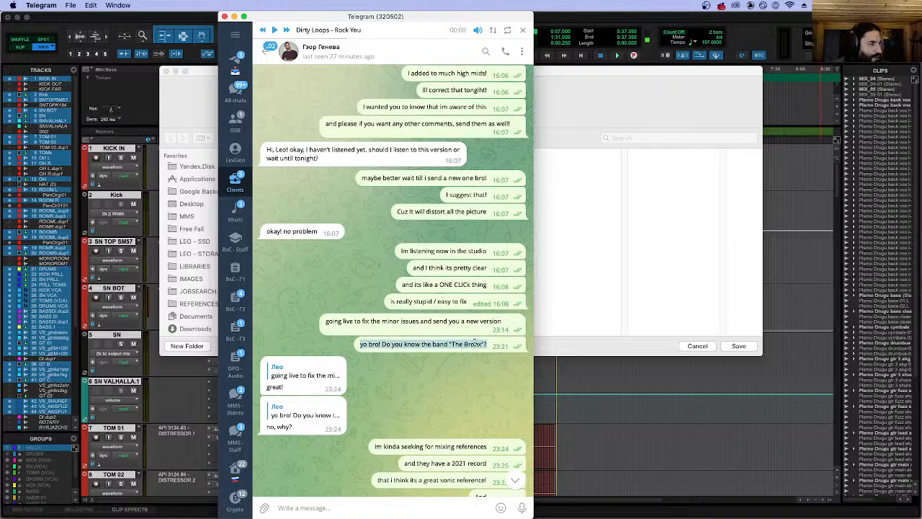
left_click(305, 375)
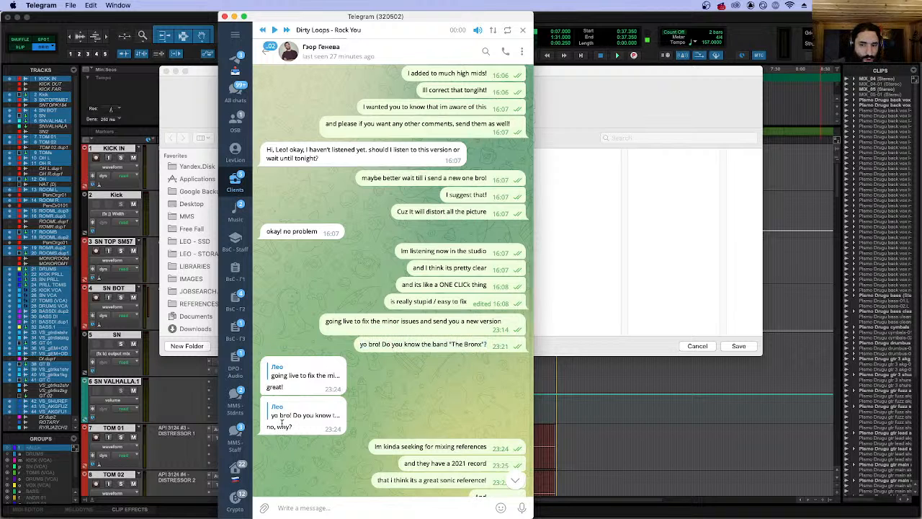
scroll(382, 393, "down", 3)
scroll(417, 367, "down", 3)
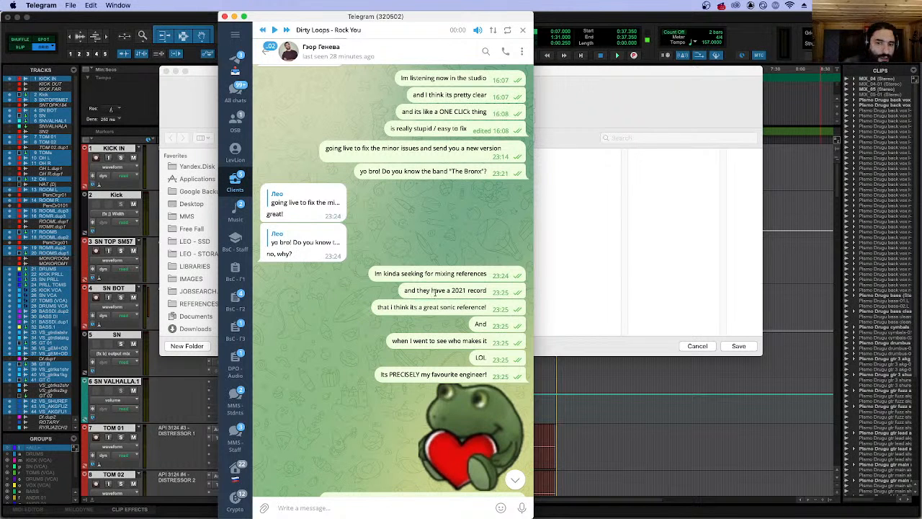
triple_click(433, 291)
triple_click(391, 274)
triple_click(446, 289)
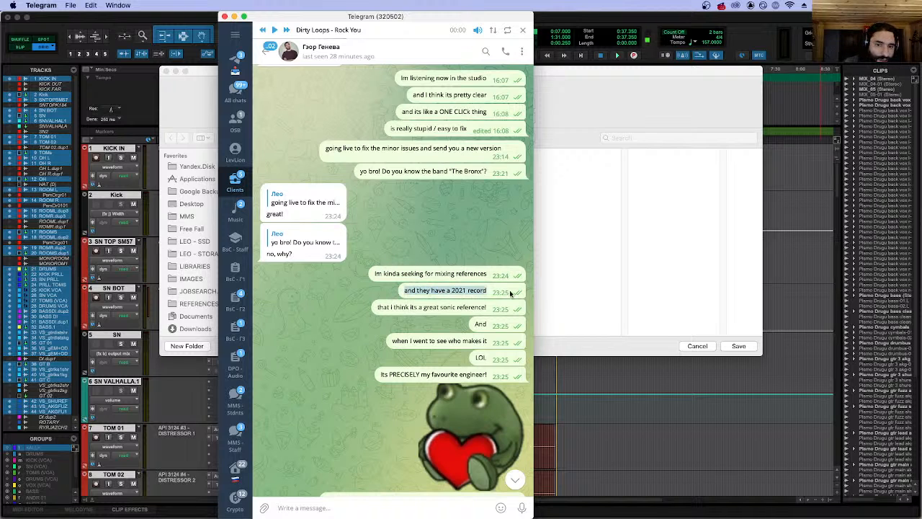
Read the chat messages on the record's sonic reference and its engineer, continuing to the The Bronx - Curb Feelers video link.
triple_click(435, 307)
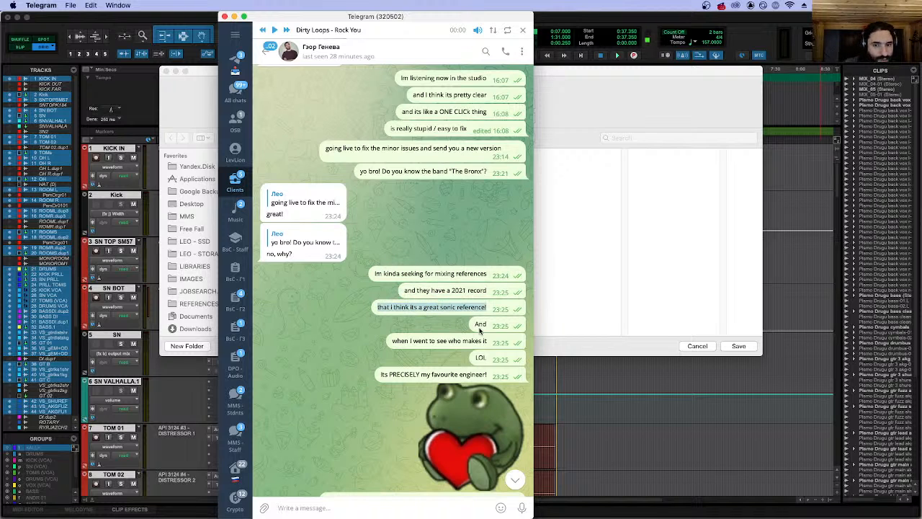
triple_click(481, 325)
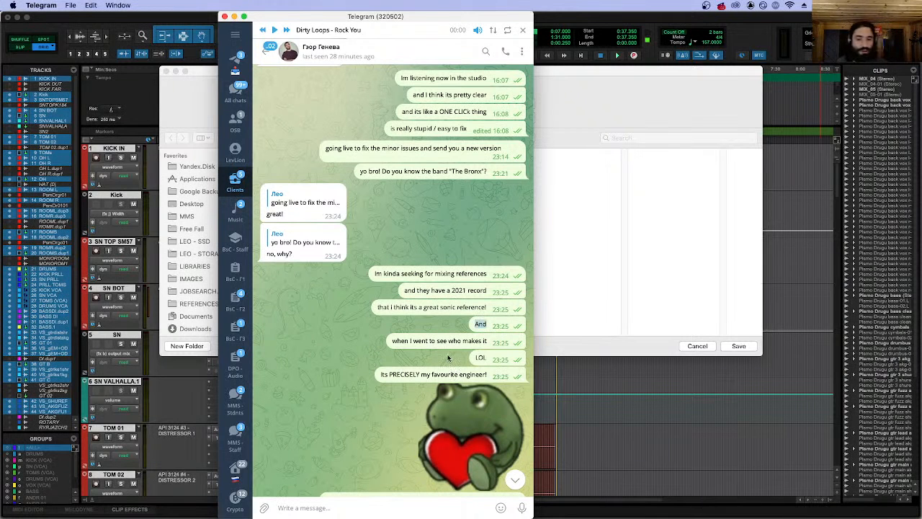
scroll(447, 358, "down", 5)
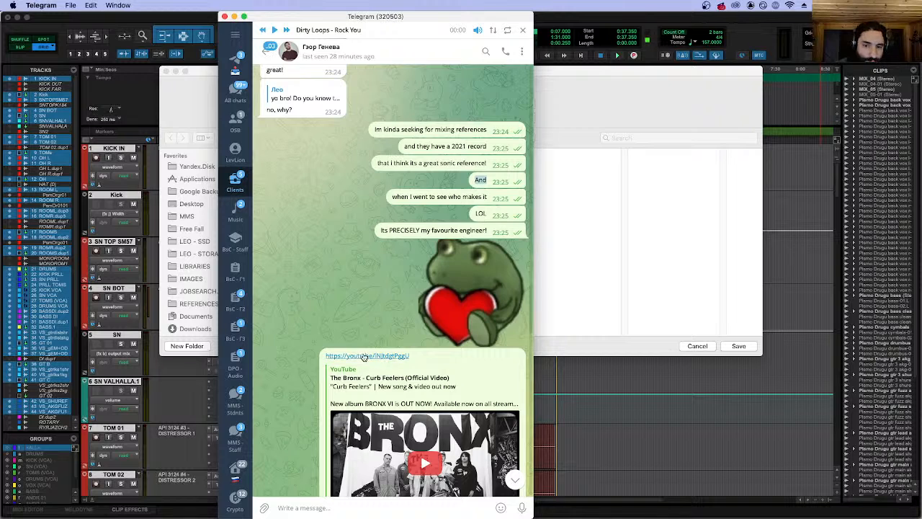
scroll(365, 356, "down", 6)
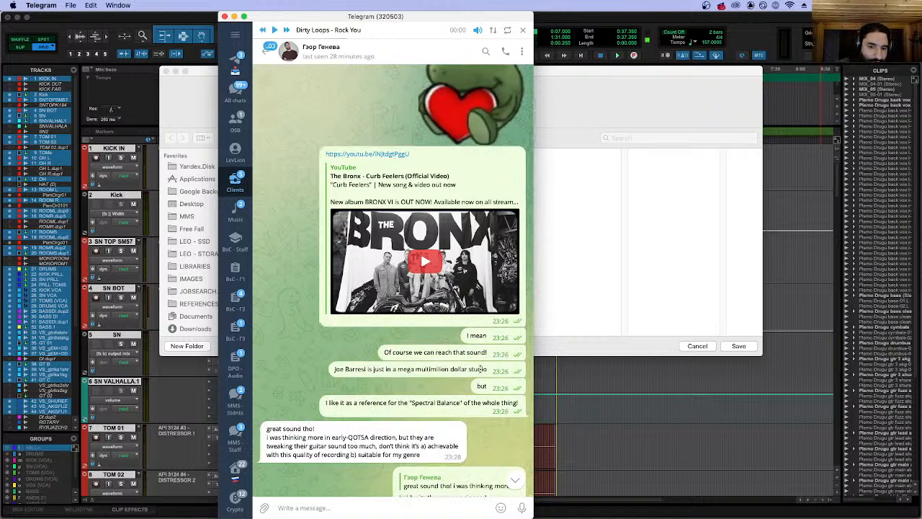
Read the messages below the video, highlighting those on Joe Barresi's studio and on the "Spectral Balance" reference.
mouse_move(490, 335)
right_click(425, 353)
left_click(396, 354)
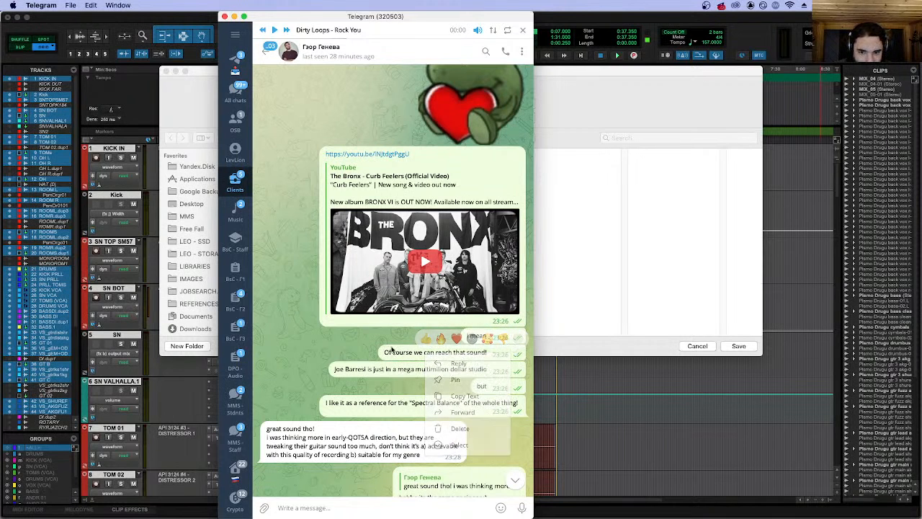
triple_click(358, 370)
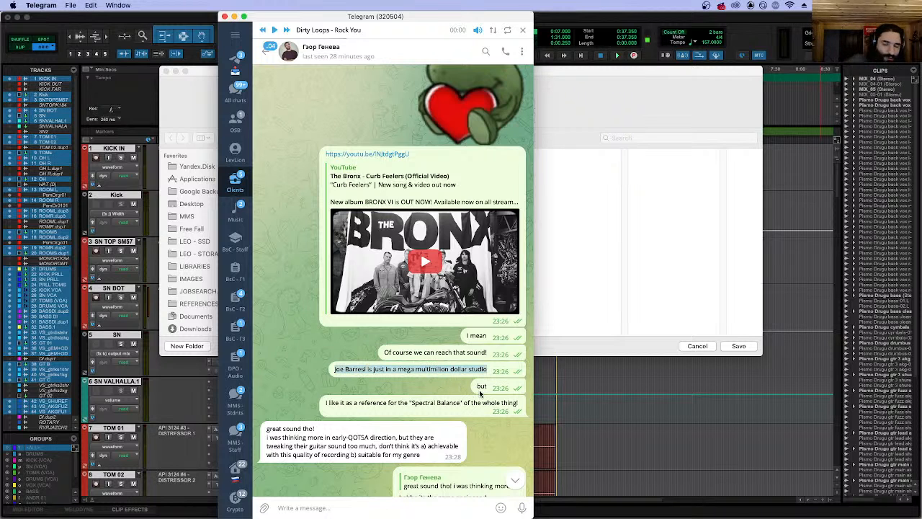
triple_click(344, 404)
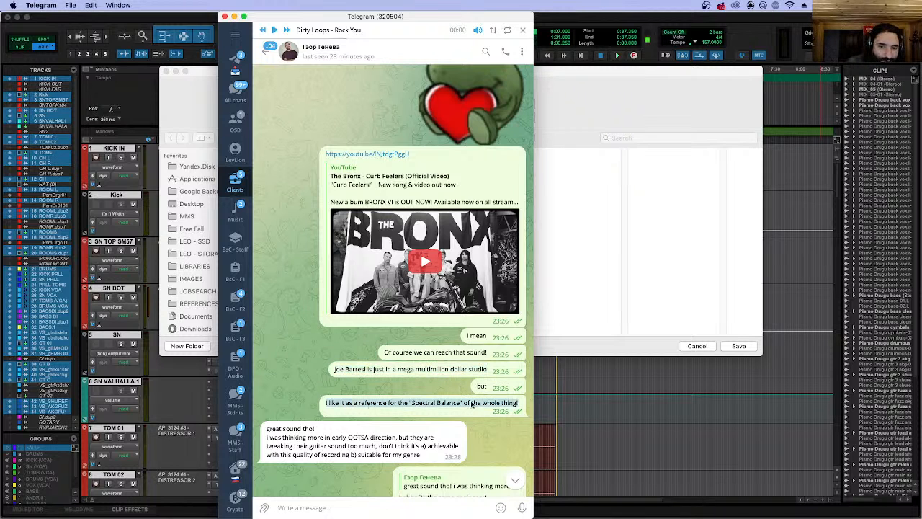
Read the client's reply about the early-QOTSA direction and highlight the answer about it being the same engineer.
scroll(458, 389, "down", 2)
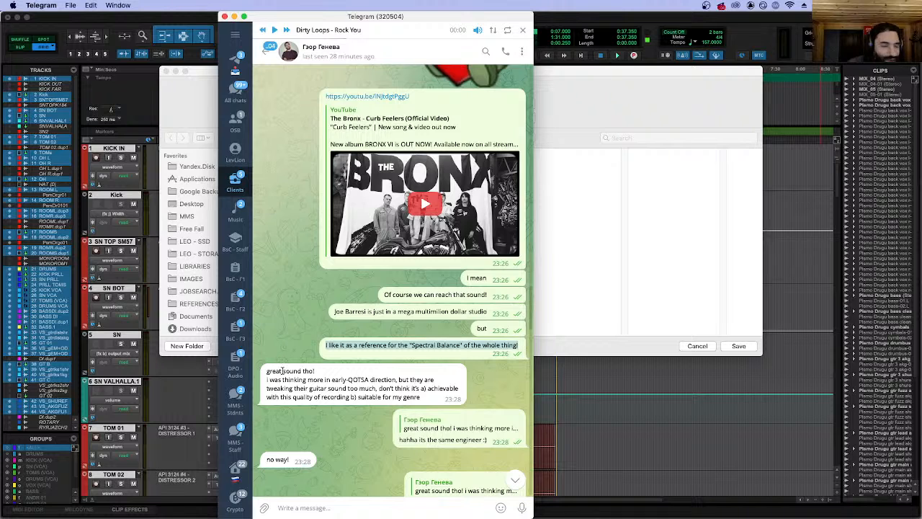
left_click_drag(262, 372, 377, 379)
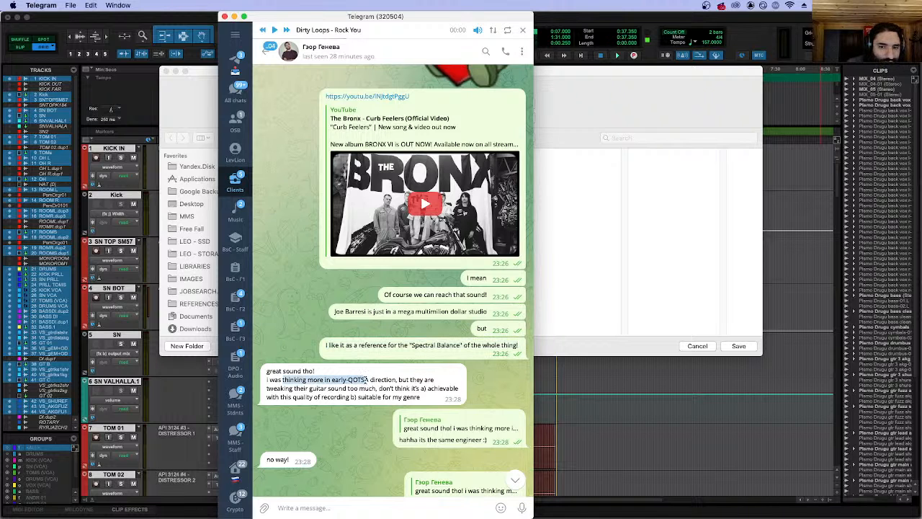
left_click_drag(427, 376, 388, 401)
left_click(388, 401)
scroll(391, 396, "down", 2)
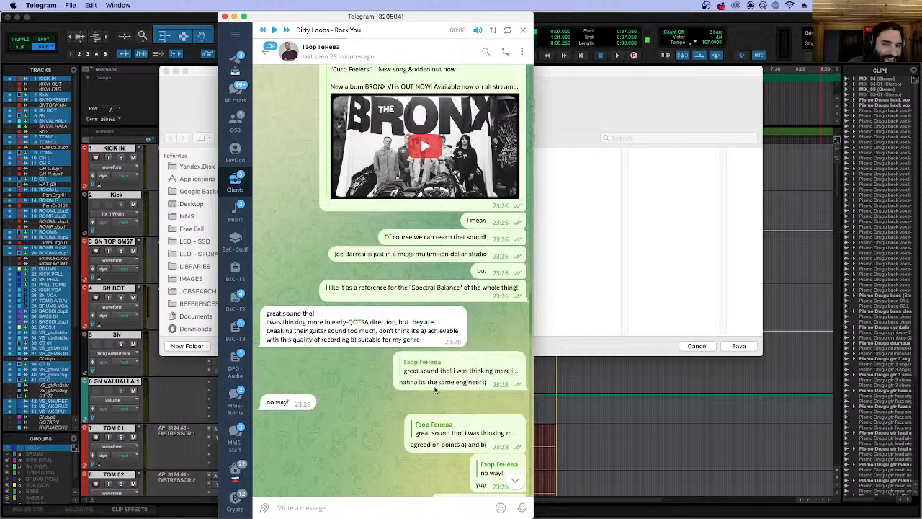
triple_click(432, 383)
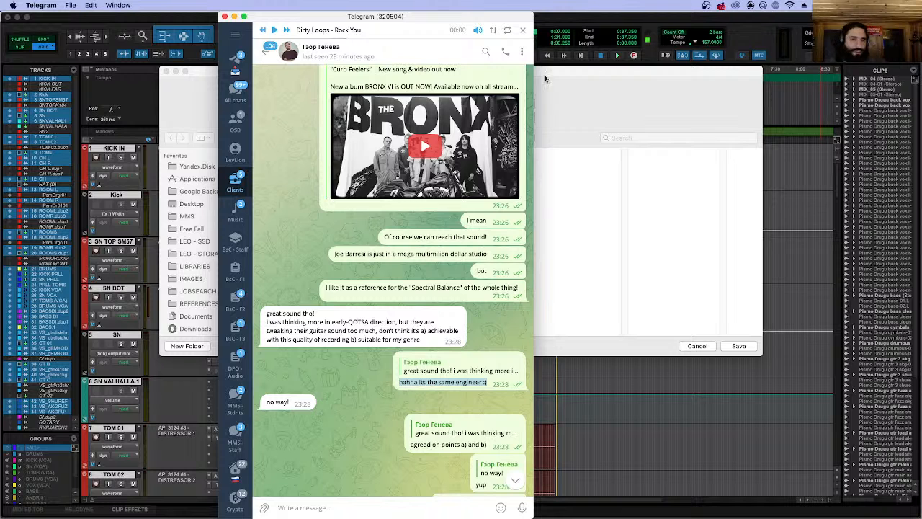
Switch back to Pro Tools, cancel saving the session under a new name, and play it briefly from 0:21.000.
key("super+Tab")
left_click(697, 345)
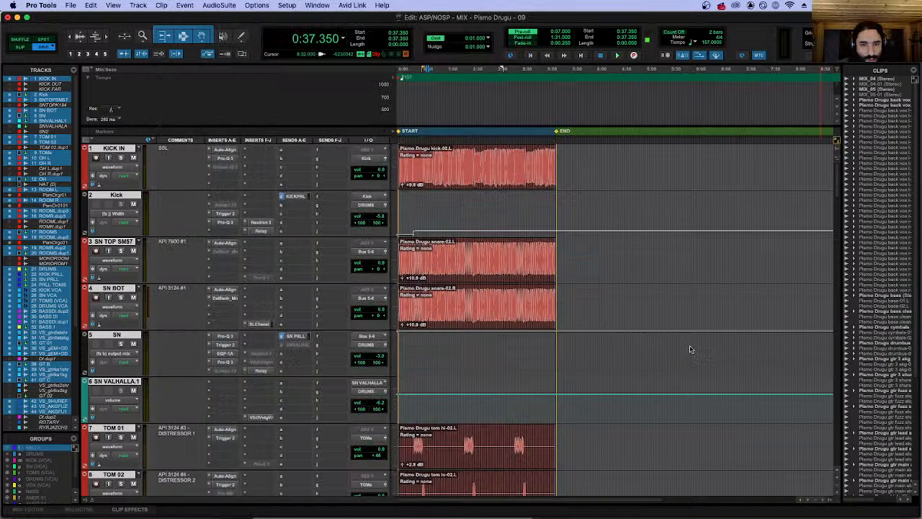
left_click(414, 157)
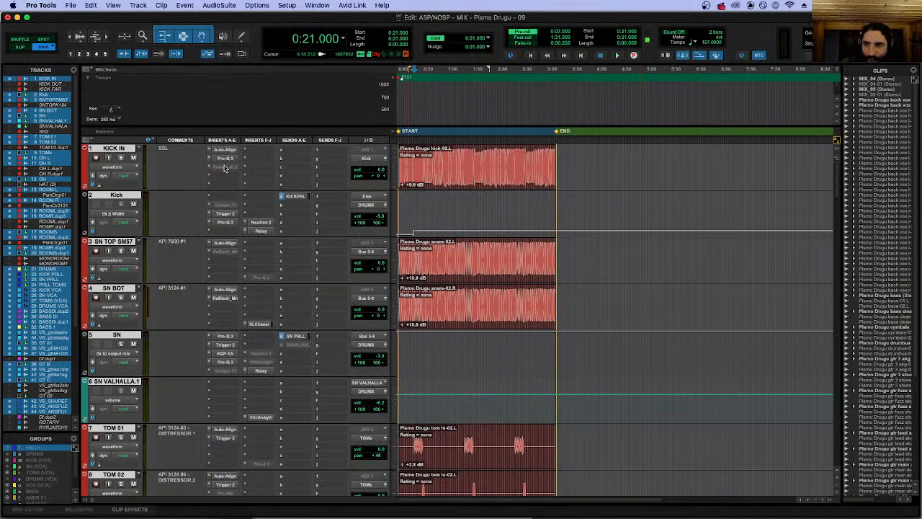
key("space")
key("space")
Play the session from 0:30.000 with pre-roll, listen with both Ozone 9 inserts on ROUTER - 40 bypassed, and stop playback.
scroll(257, 222, "down", 15)
scroll(258, 222, "down", 20)
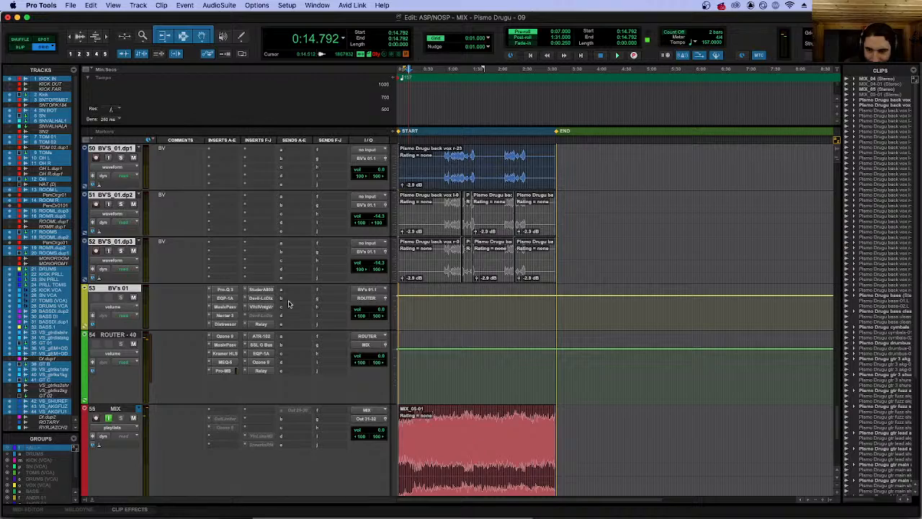
scroll(425, 154, "up", 20)
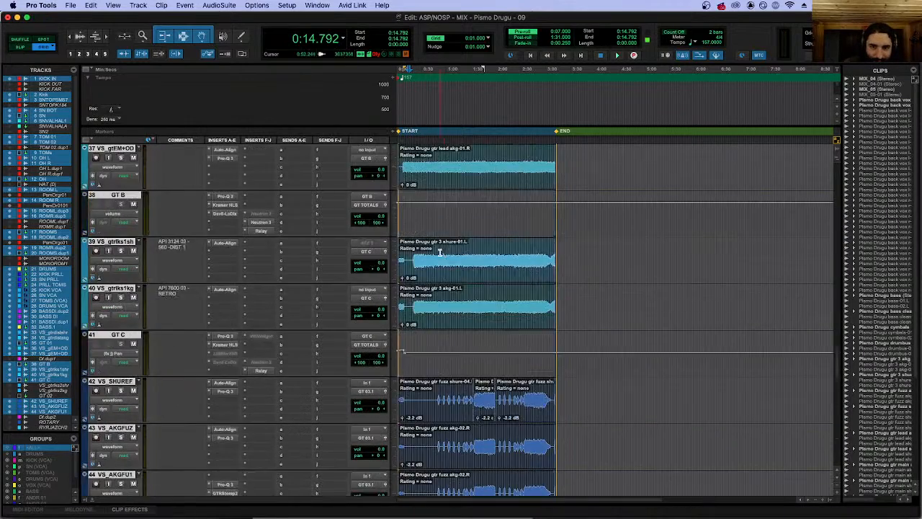
scroll(427, 175, "up", 15)
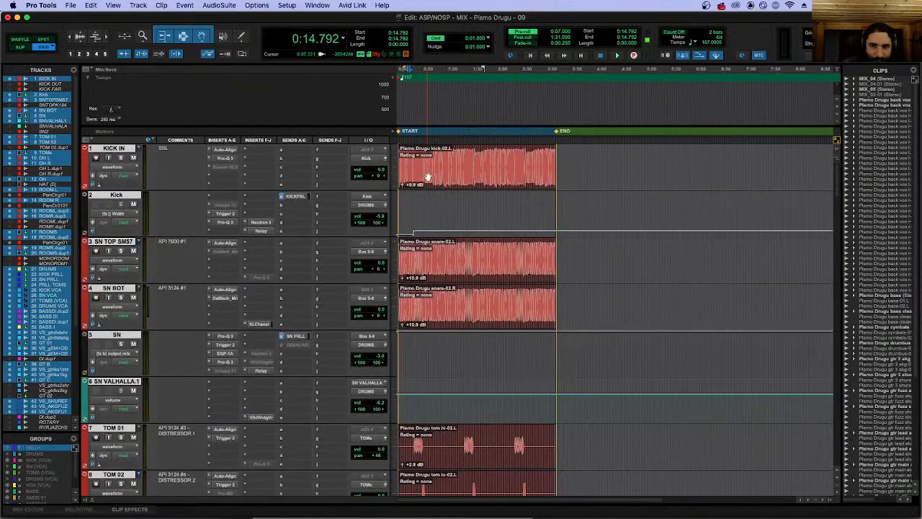
left_click(423, 176)
key("space")
scroll(425, 259, "down", 20)
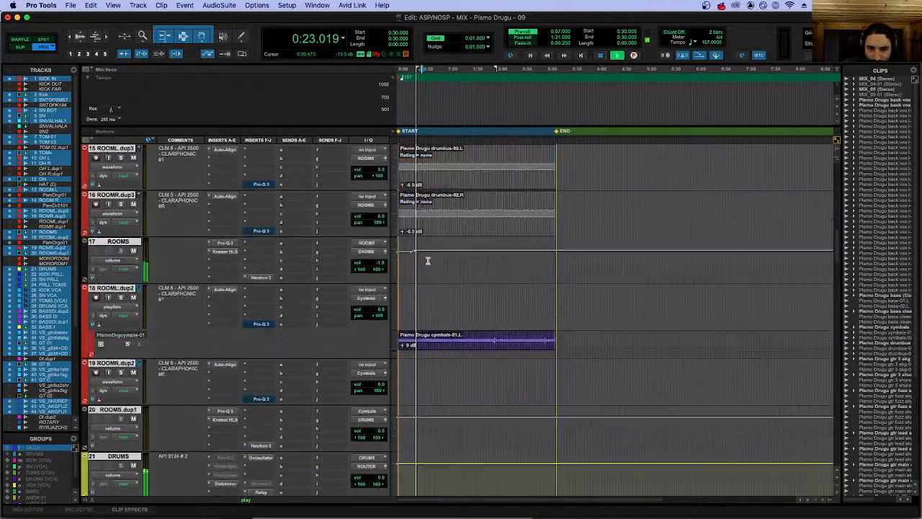
scroll(414, 252, "down", 6)
scroll(272, 271, "up", 4)
left_click(271, 270)
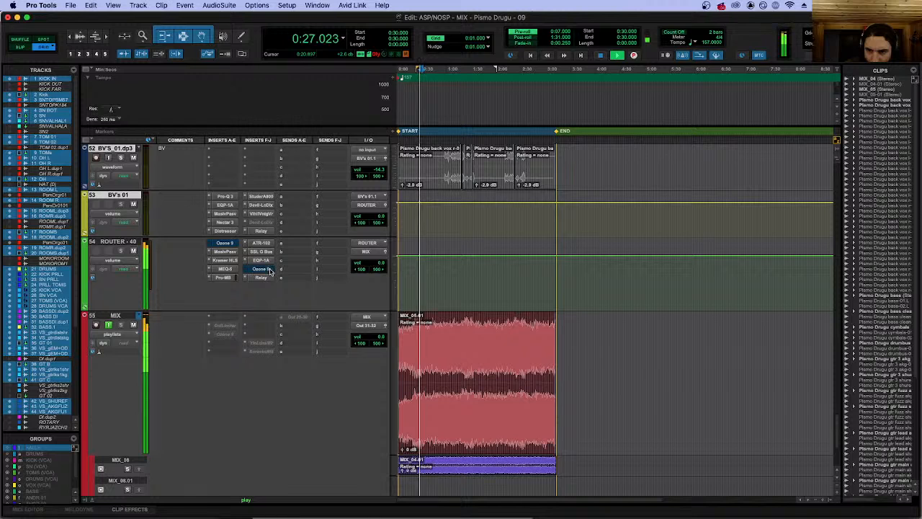
key("space")
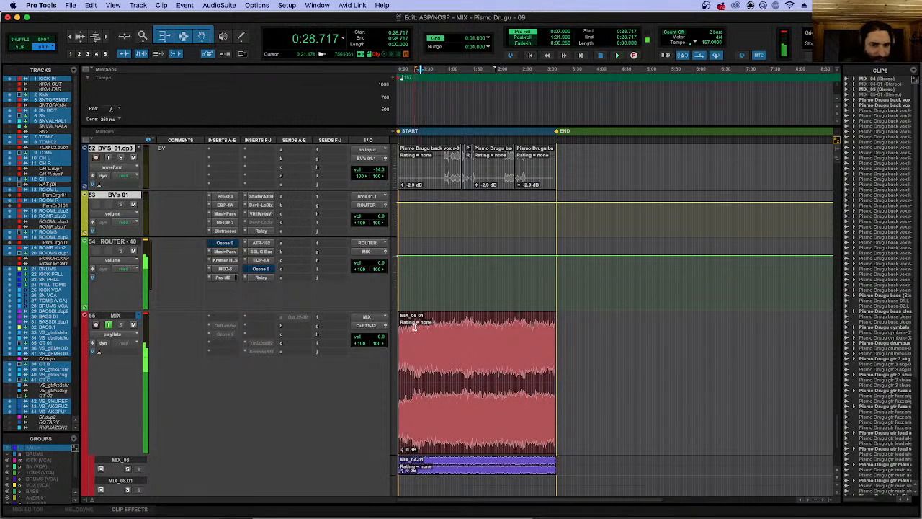
Play from 0:20.000 and compare the mix with both ROUTER - 40 Ozone 9 inserts bypassed and re-enabled, then stop playback.
left_click(413, 326)
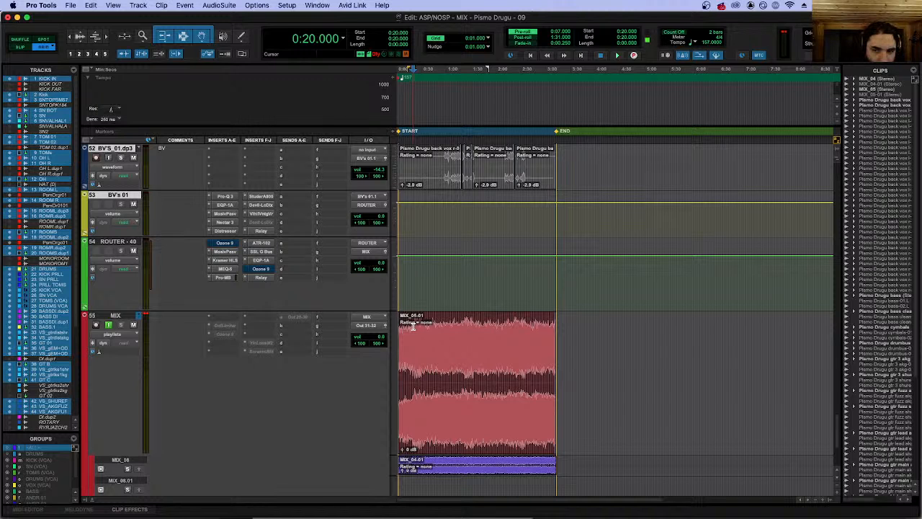
key("space")
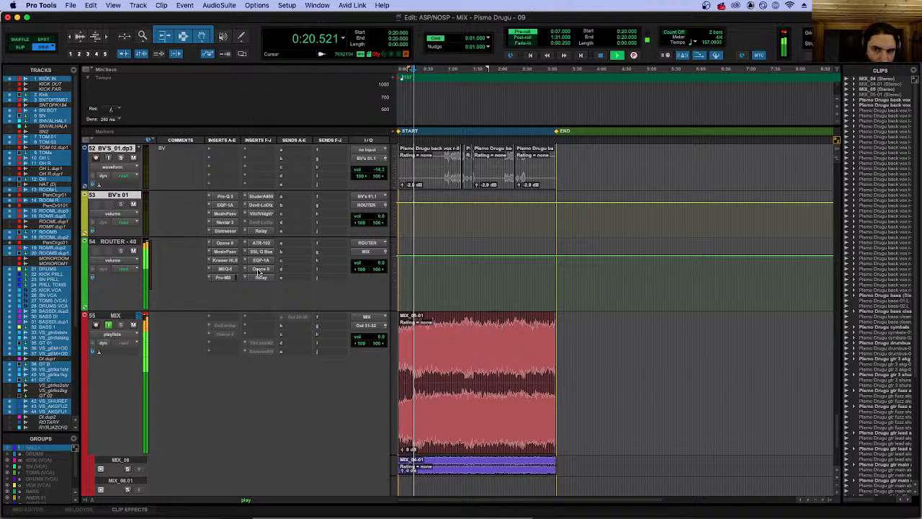
left_click(260, 269)
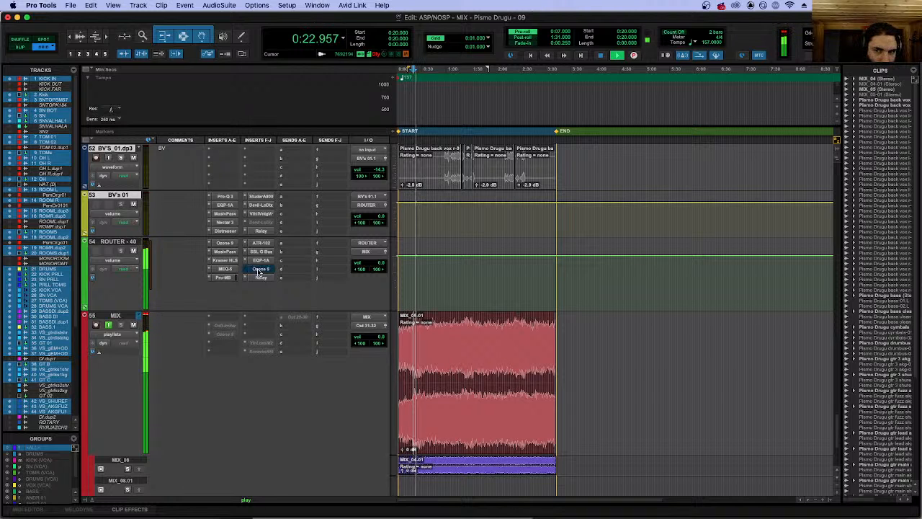
left_click(228, 242, "super")
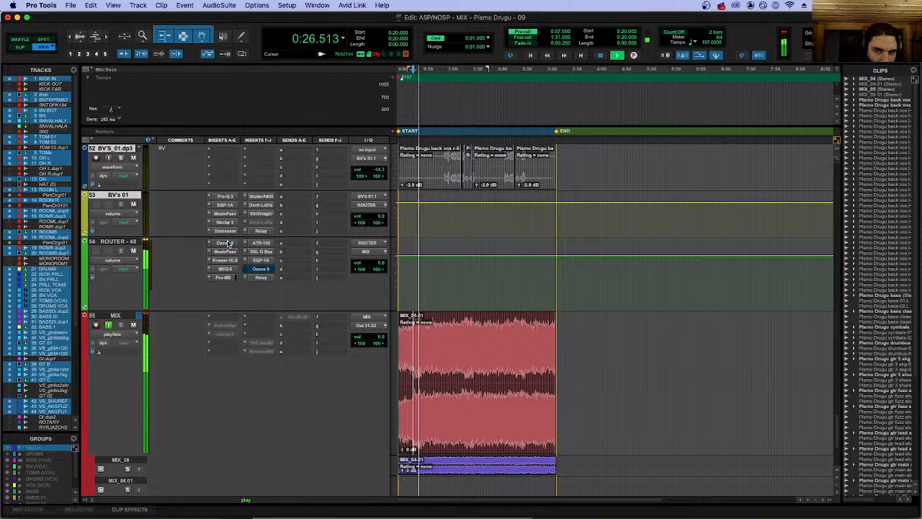
left_click(264, 270, "super")
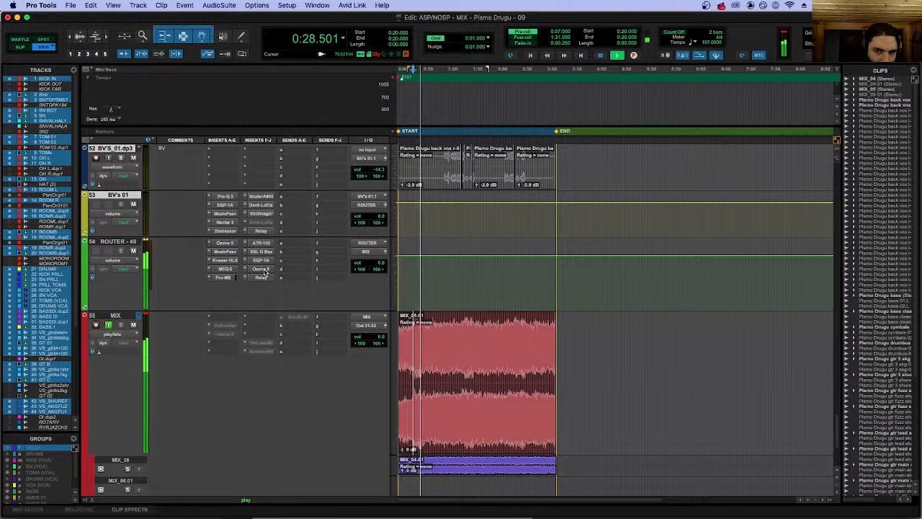
key("space")
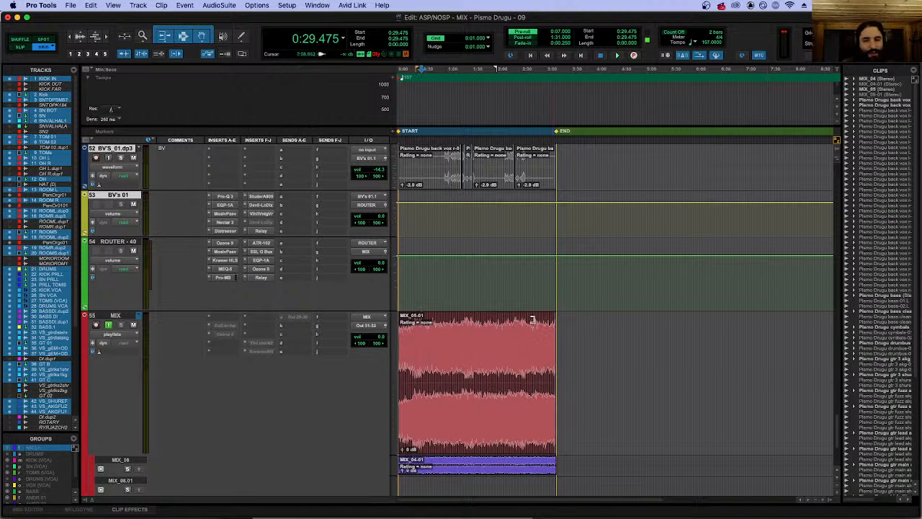
Replay the same section of the mix, bypassing and re-enabling the two Ozone 9 inserts on ROUTER - 40 to hear the difference again.
left_click(412, 320)
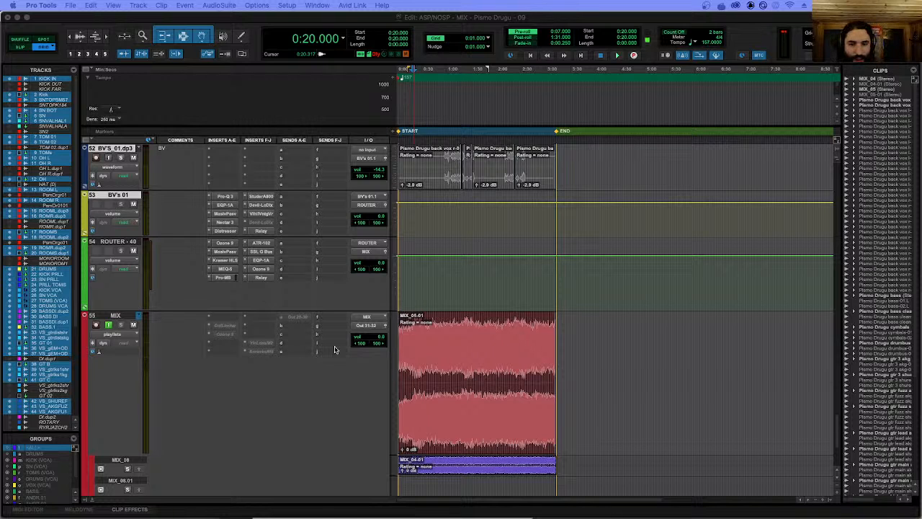
left_click(416, 340)
key("space")
left_click(225, 243, "super")
left_click(261, 276, "super")
left_click(261, 277, "super")
left_click(226, 244, "super")
key("space")
Examine the Match EQ curves and settings in the first and second Ozone 9 inserts on ROUTER - 40, closing each plug-in window.
left_click(224, 243)
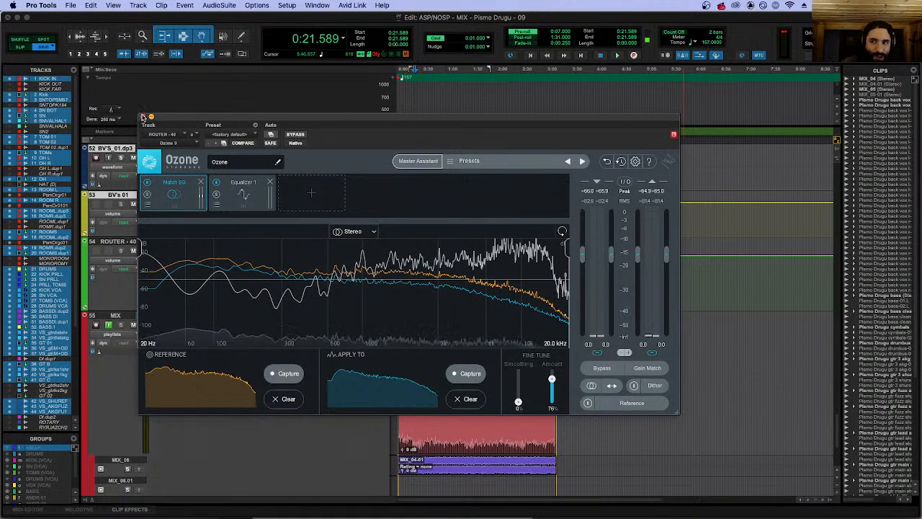
left_click(144, 117)
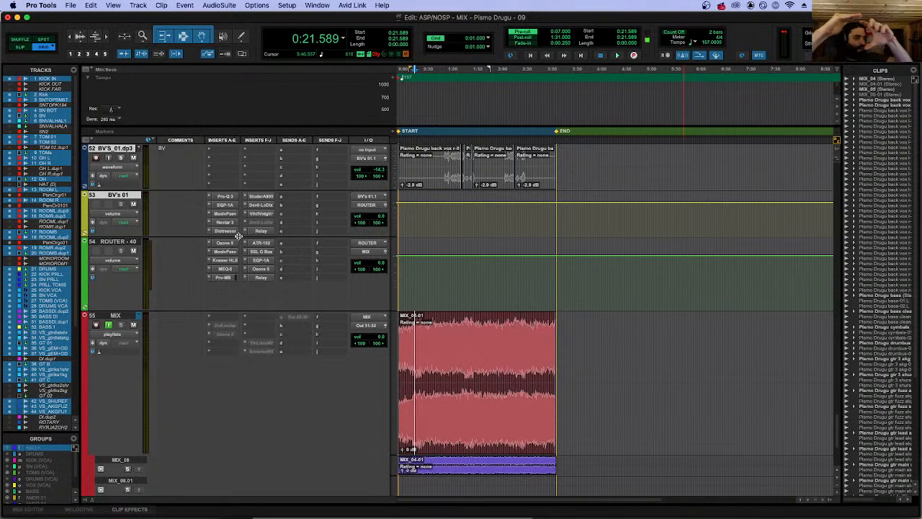
left_click(257, 271)
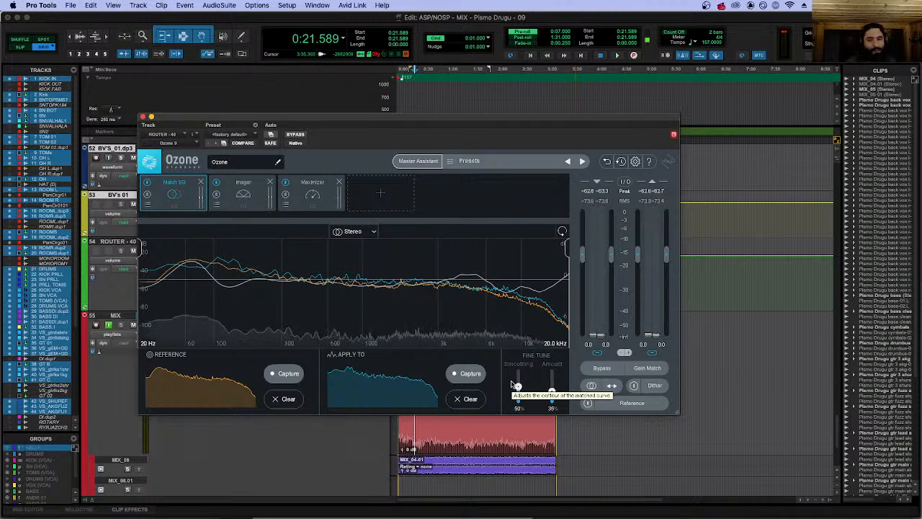
left_click(144, 117)
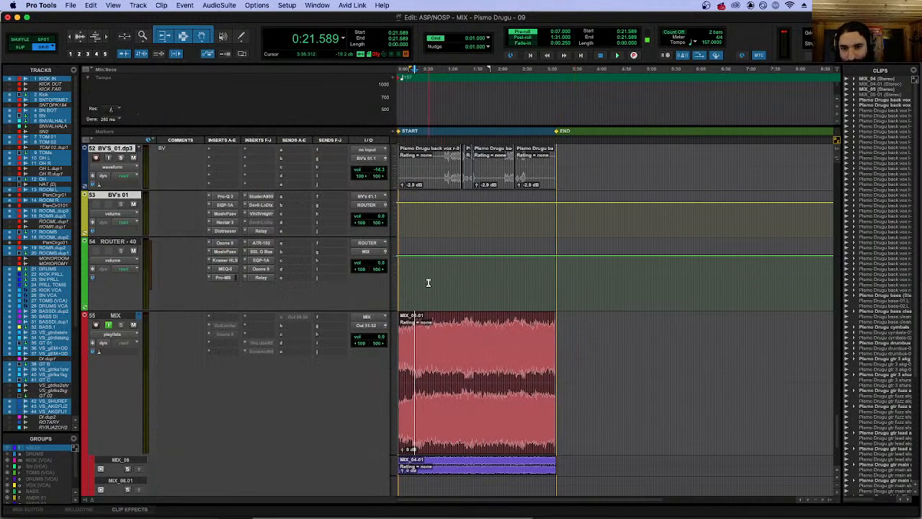
Quit Pro Tools without saving the changes to the Pismo Drugu - 09 session.
left_click(51, 5)
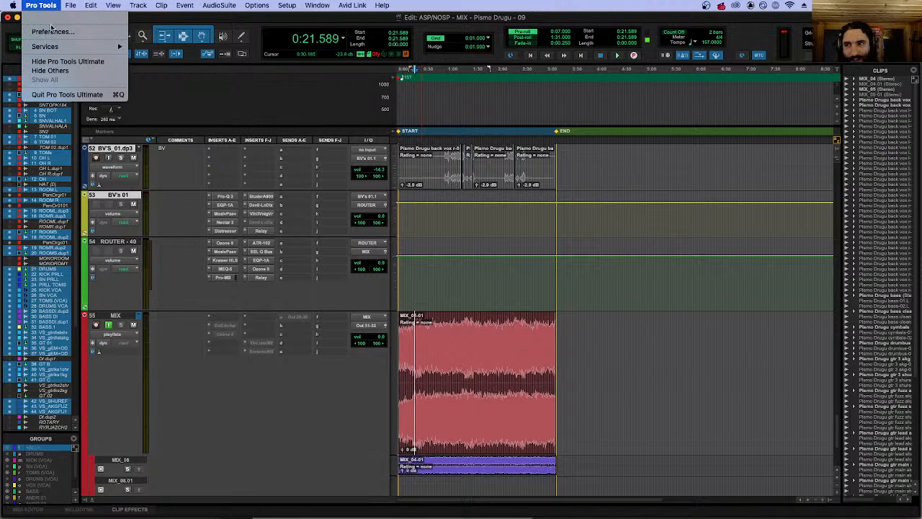
left_click(47, 95)
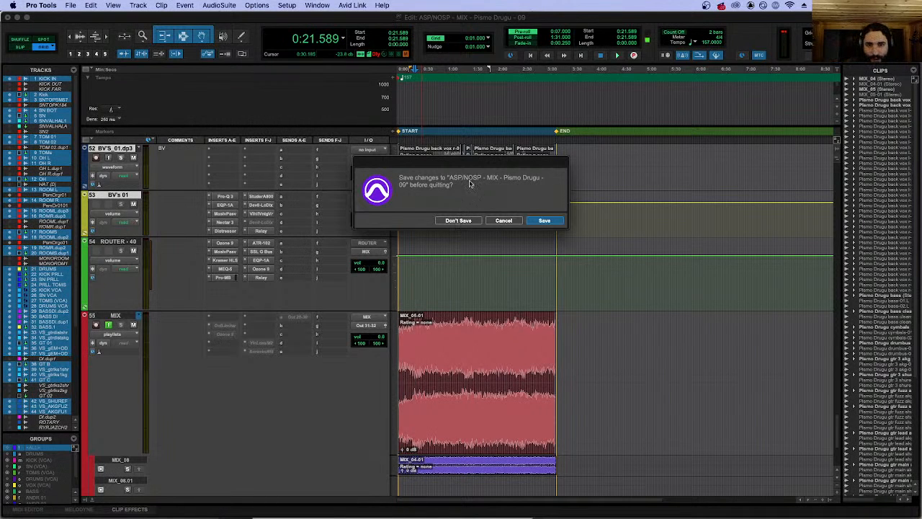
left_click(458, 221)
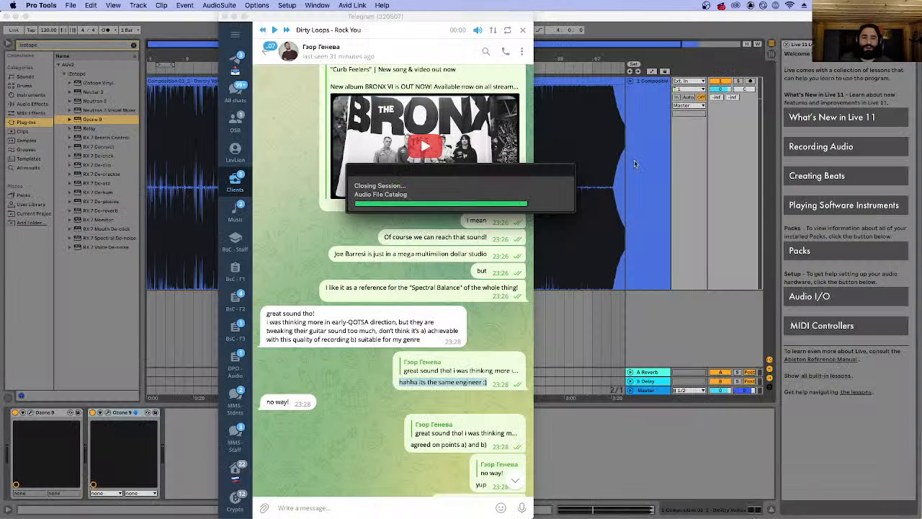
Switch to the Live set holding the Composition track and place the insert marker at bar 27.
left_click(619, 91)
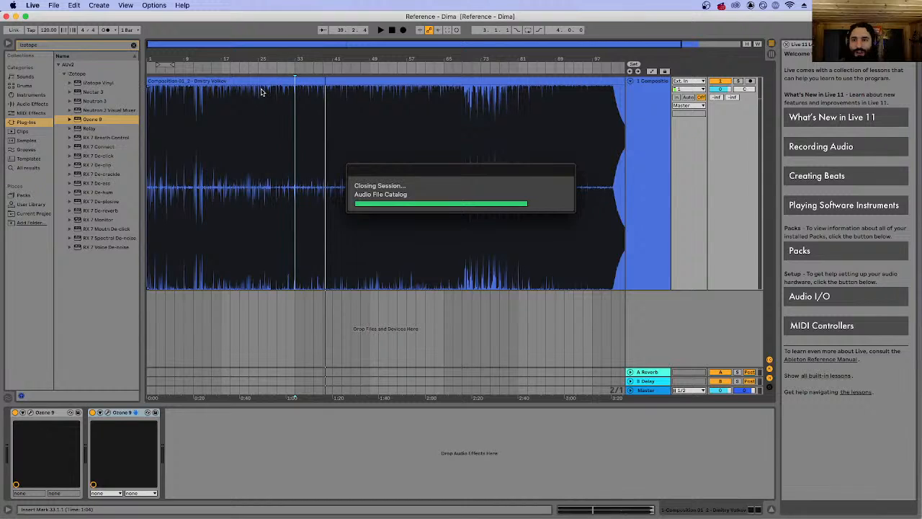
left_click(57, 5)
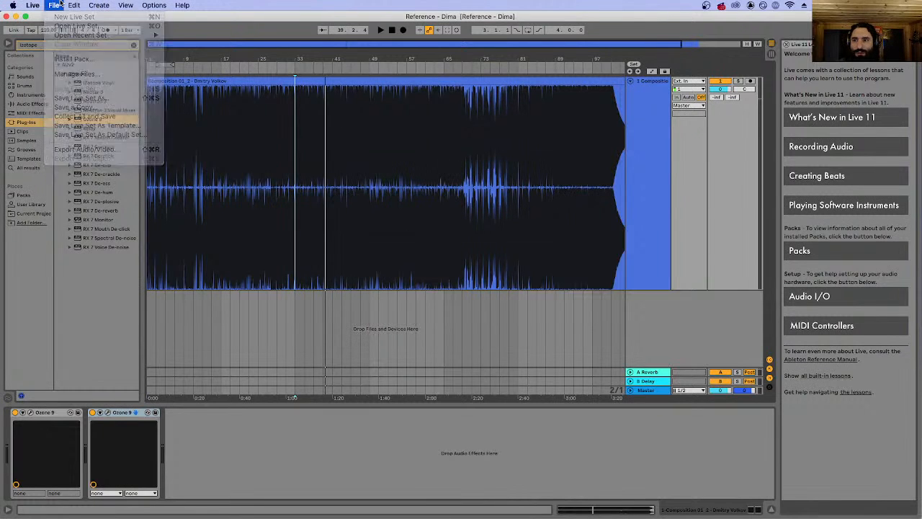
left_click(242, 141)
left_click(271, 130)
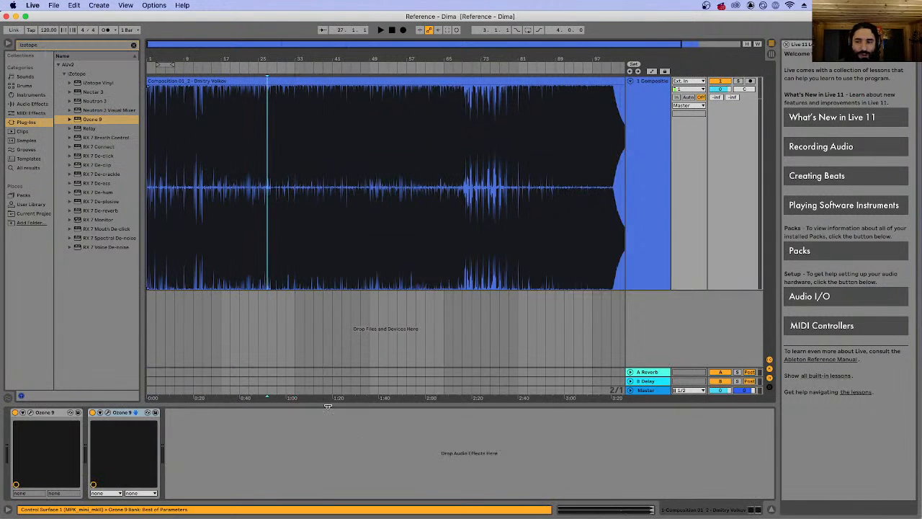
Switch to Finder's Telegram Desktop folder and preview Daft Punk - Get Lucky from about 1:13.
left_click(137, 495)
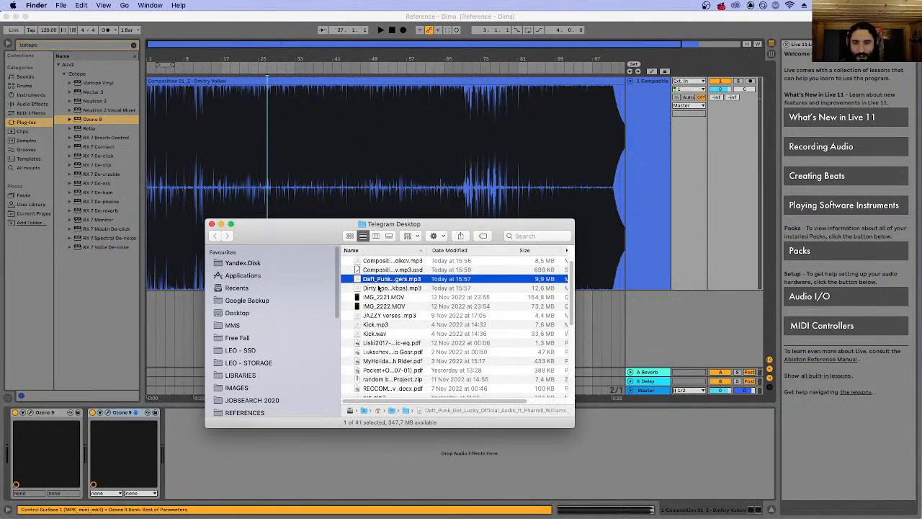
key("space")
left_click(432, 334)
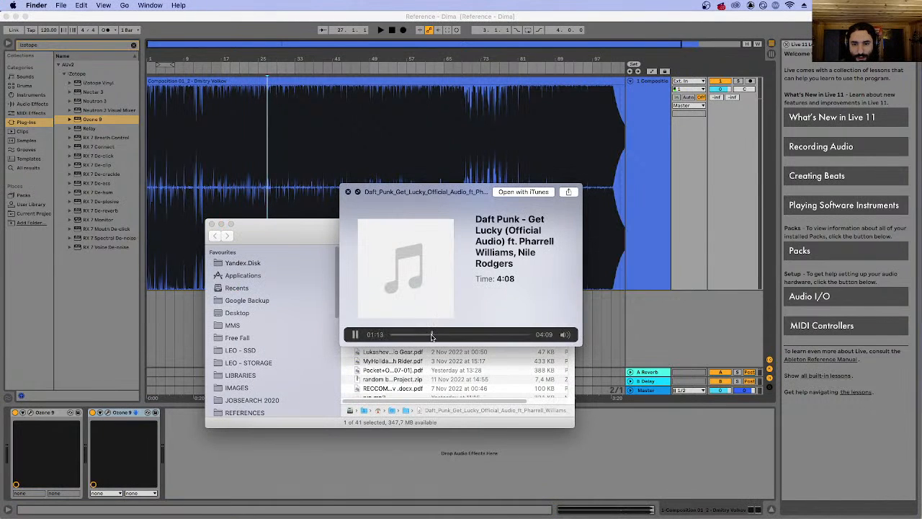
key("space")
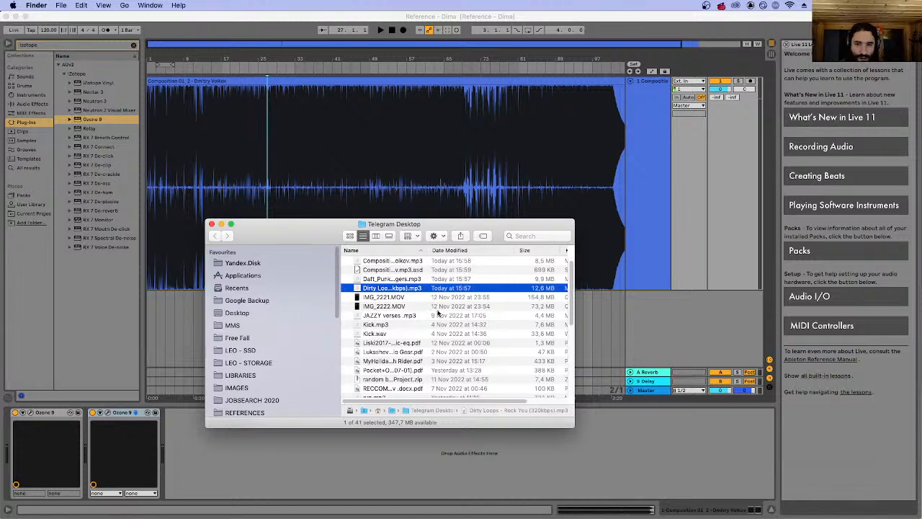
Preview Dirty Loops - Rock You twice, skipping ahead to about 0:34 the first time.
key("space")
left_click(405, 335)
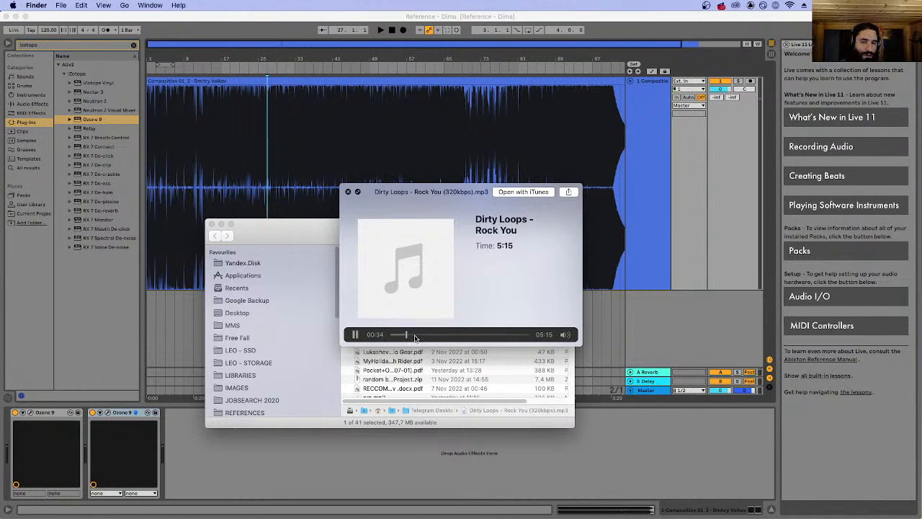
key("space")
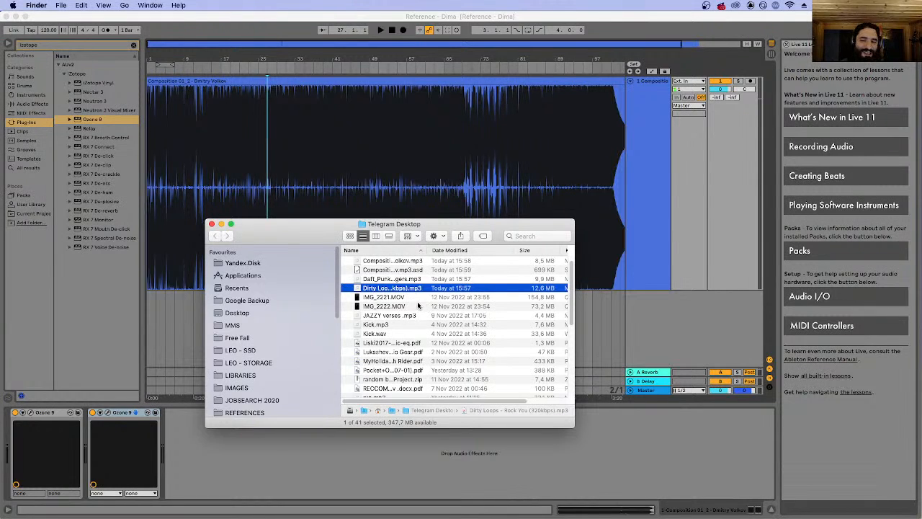
key("space")
left_click_drag(395, 334, 409, 337)
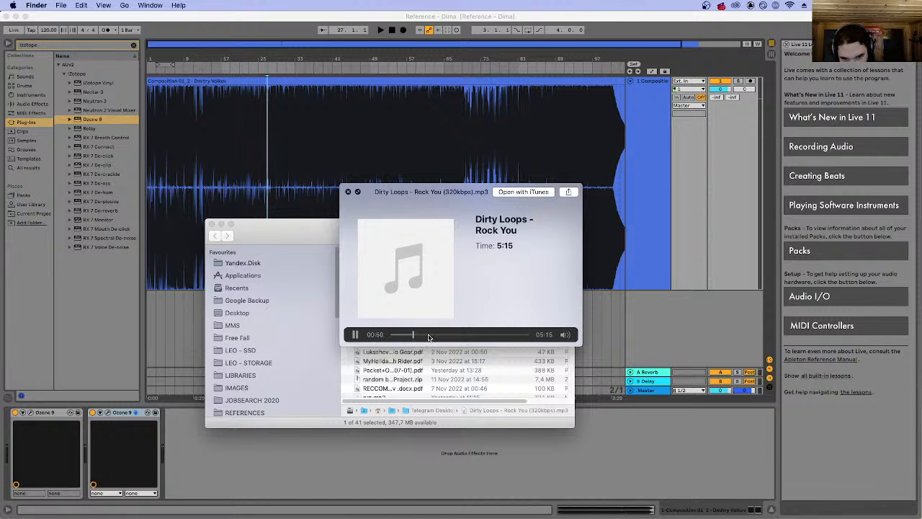
key("space")
Preview Daft Punk - Get Lucky again from about 0:55, close the preview, and select the Dirty Loops file.
left_click(410, 280)
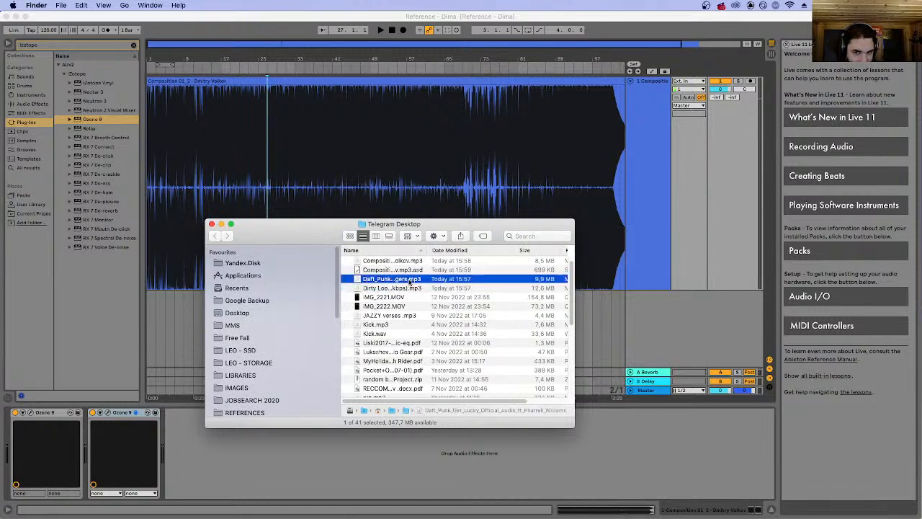
key("space")
left_click(421, 335)
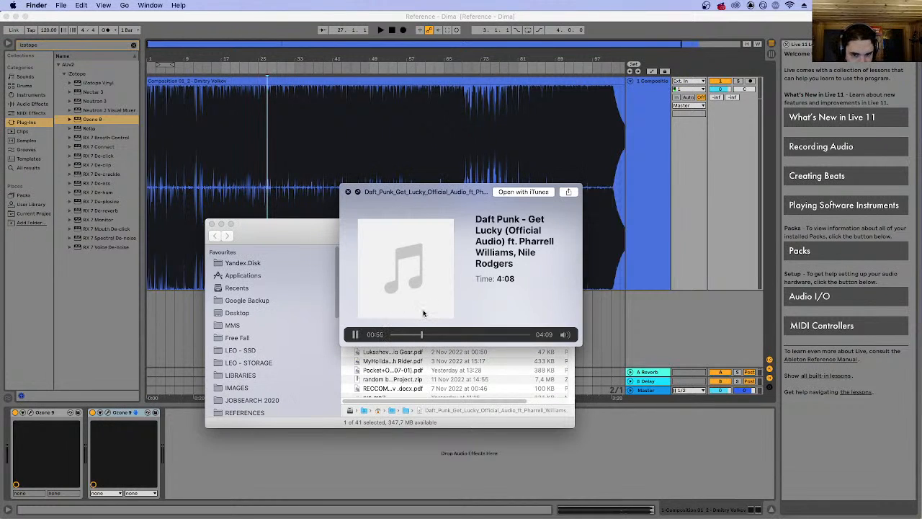
key("space")
left_click(407, 288)
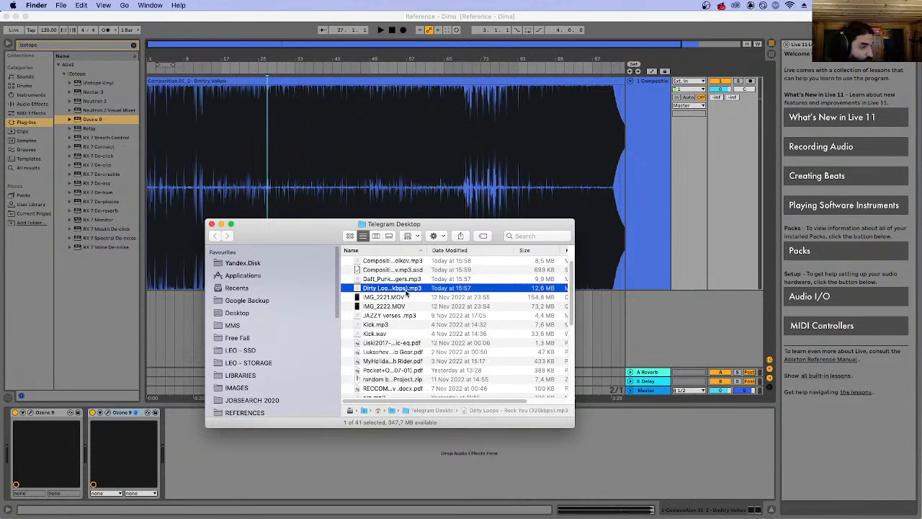
Return to Ableton Live and open the other recent Reference set, the one containing the JUNKY track.
left_click(360, 120)
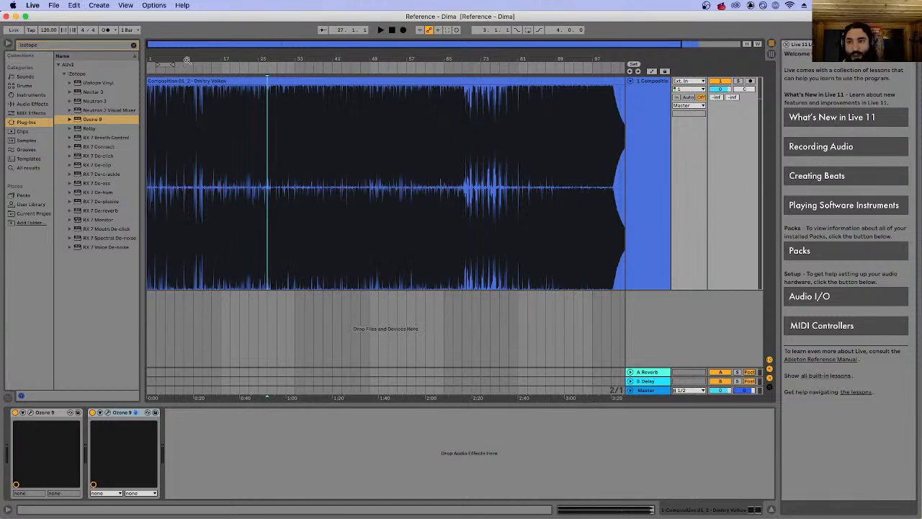
left_click(73, 5)
mouse_move(53, 5)
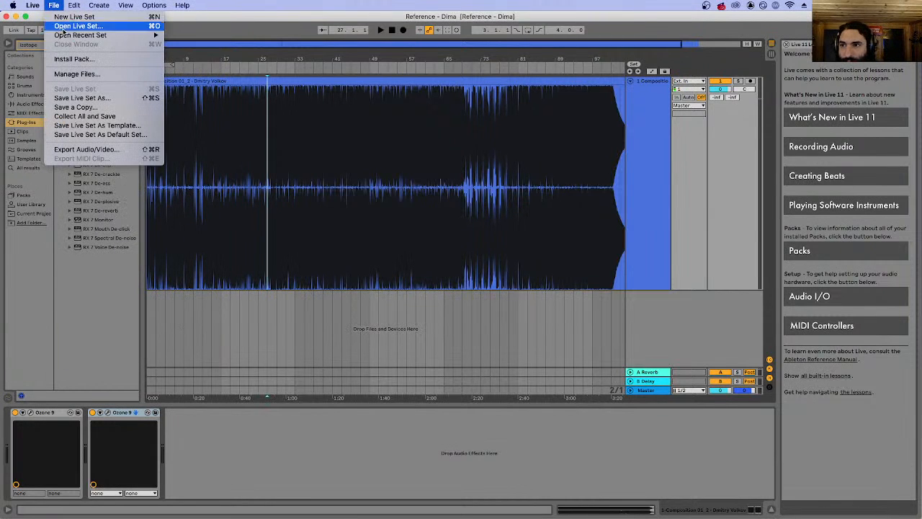
mouse_move(119, 36)
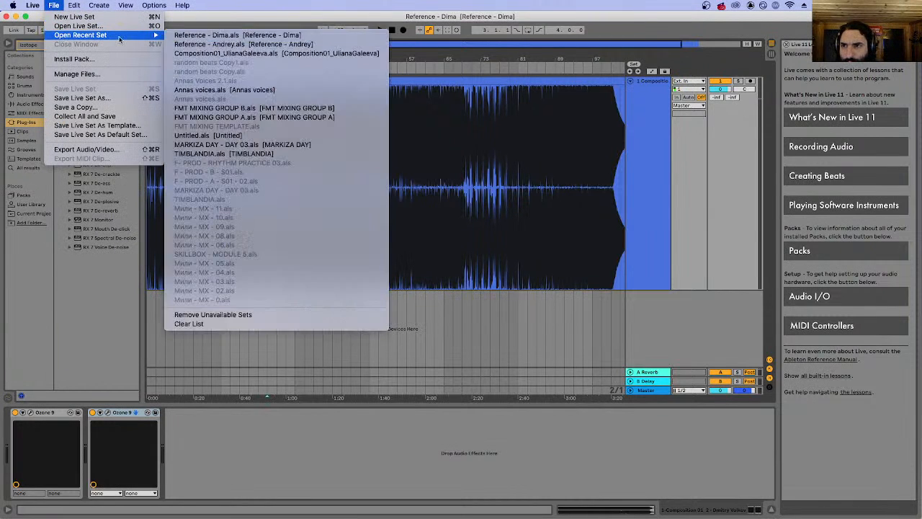
left_click(229, 44)
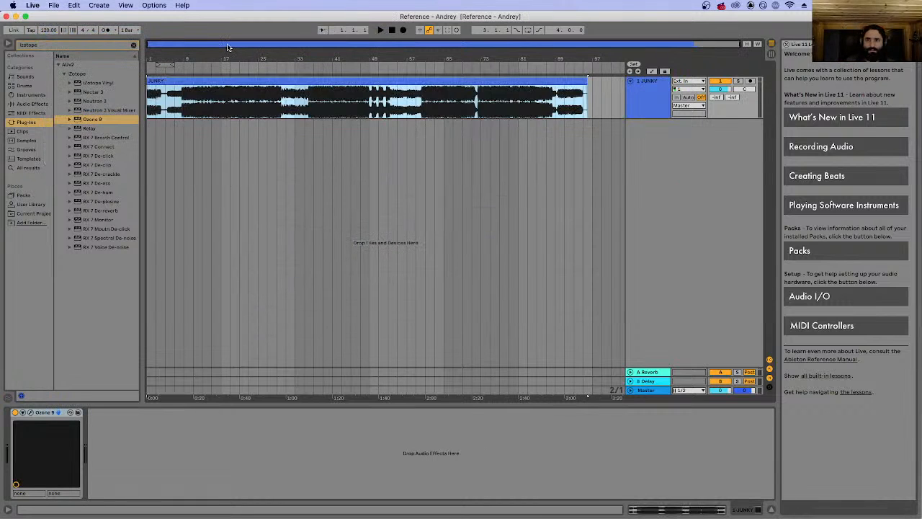
Play the JUNKY clip briefly from about bar 15 and open the Ozone 9 plug-in window on its track.
left_click(213, 101)
key("space")
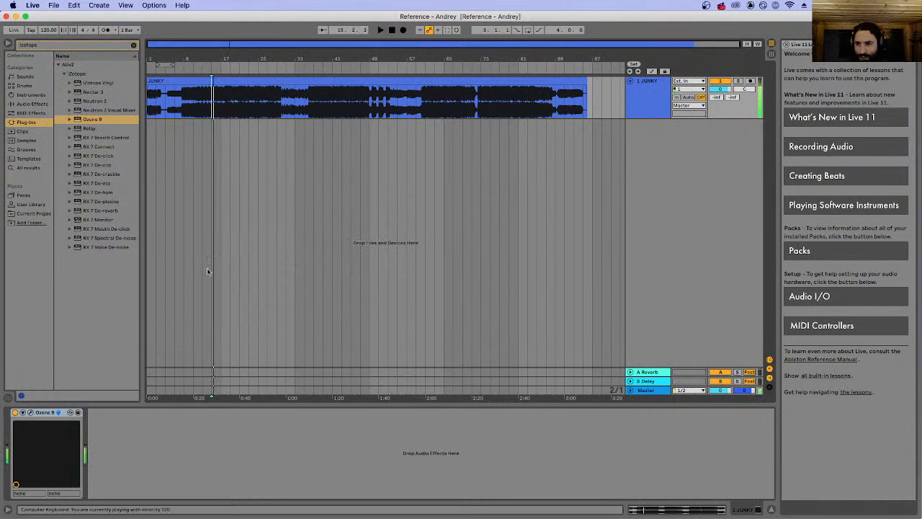
left_click(30, 412)
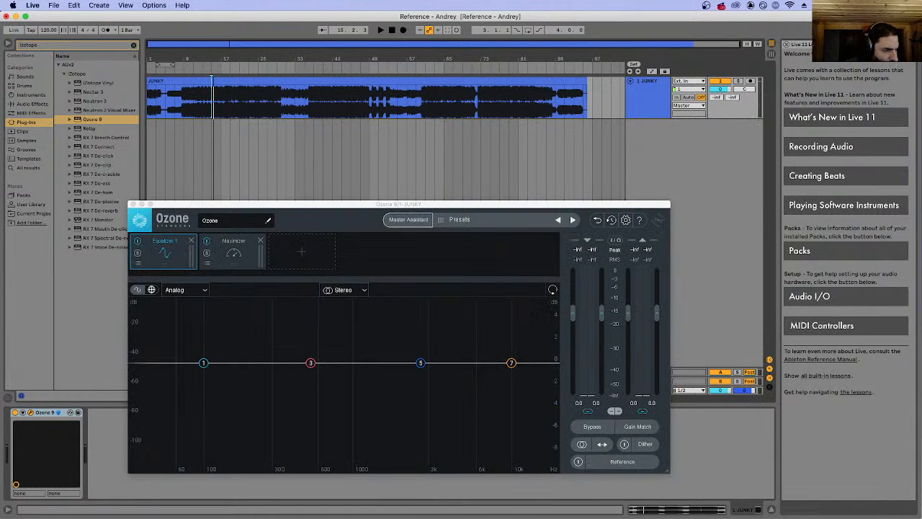
Switch to Telegram, move its window off this screen, and return to the Live set.
key("super+Tab")
left_click_drag(408, 16, 921, 9)
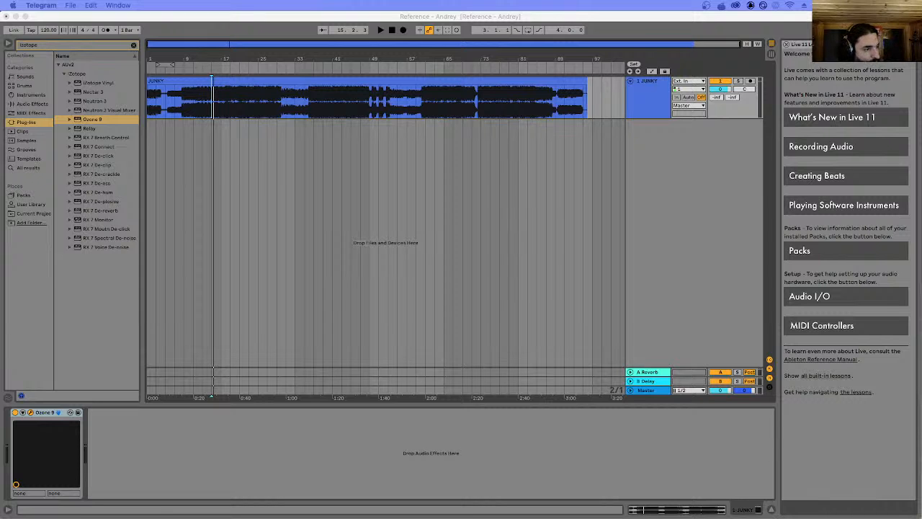
key("super+Tab")
key("super+Tab")
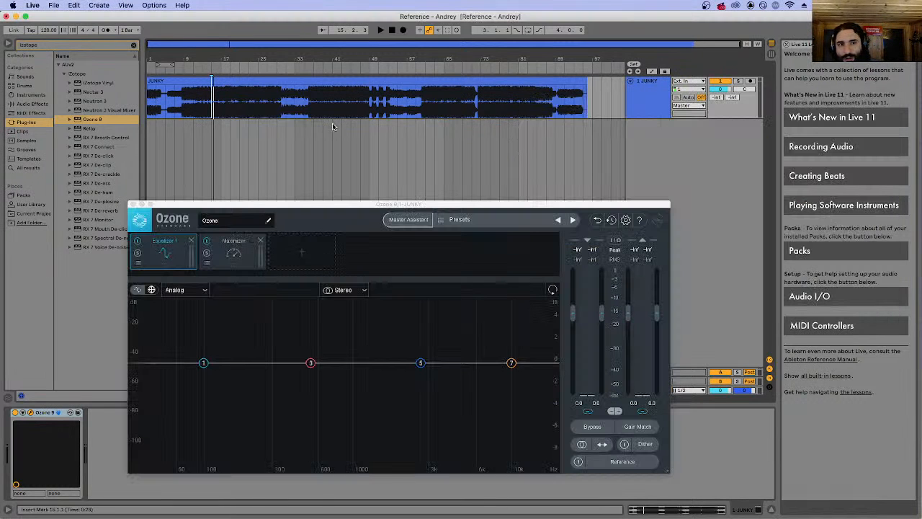
Load the GONE.Fludd TRAXXXMANIA track from the Downloads folder as a reference in the Ozone 9 Reference panel.
left_click(616, 462)
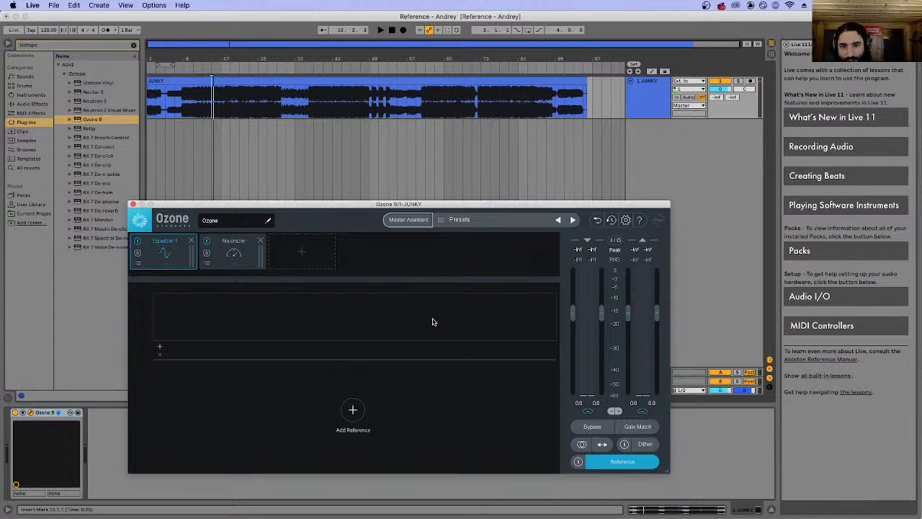
left_click(636, 465)
left_click(607, 465)
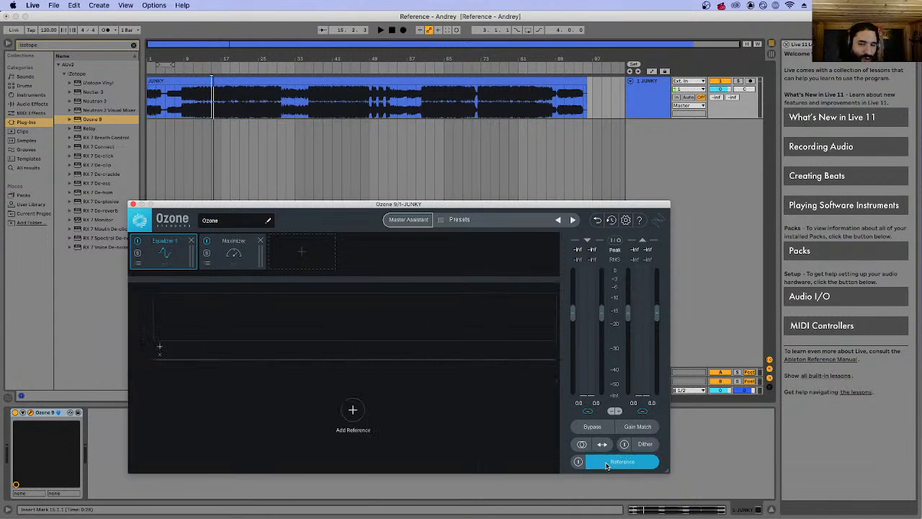
left_click(352, 409)
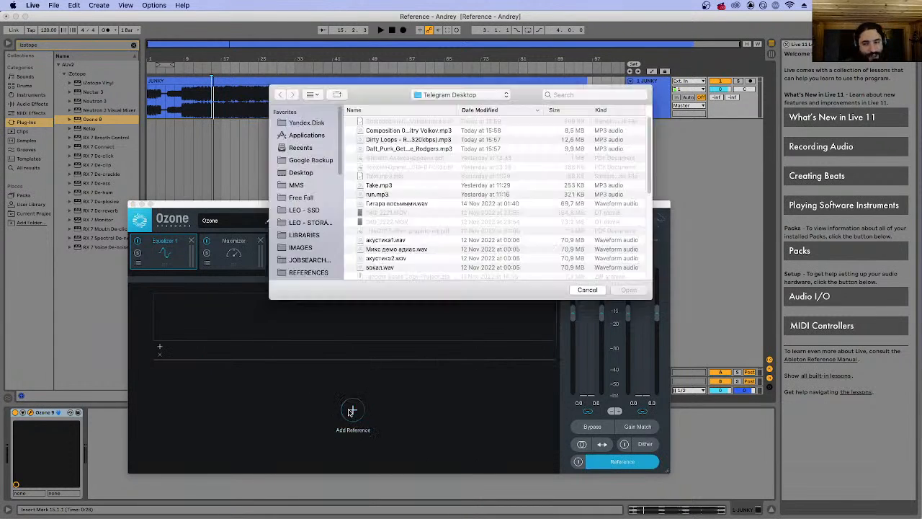
left_click(410, 149)
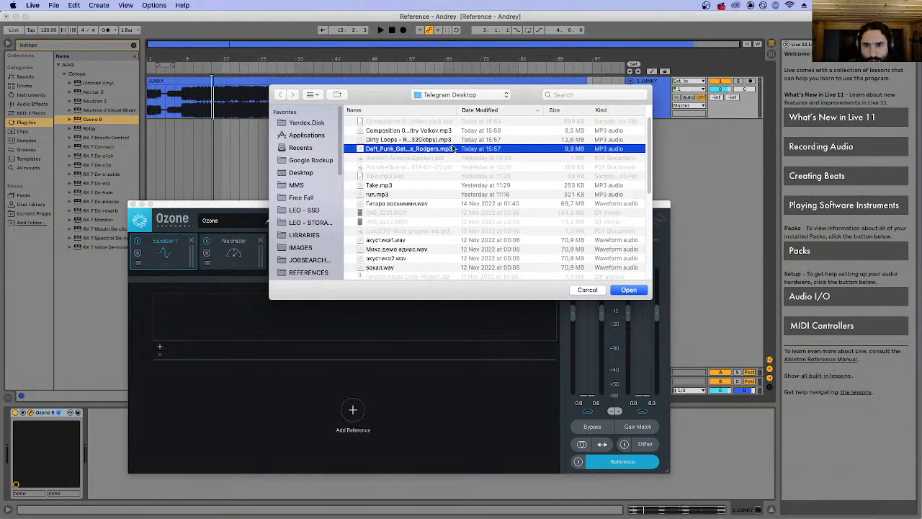
left_click(439, 96)
left_click(440, 105)
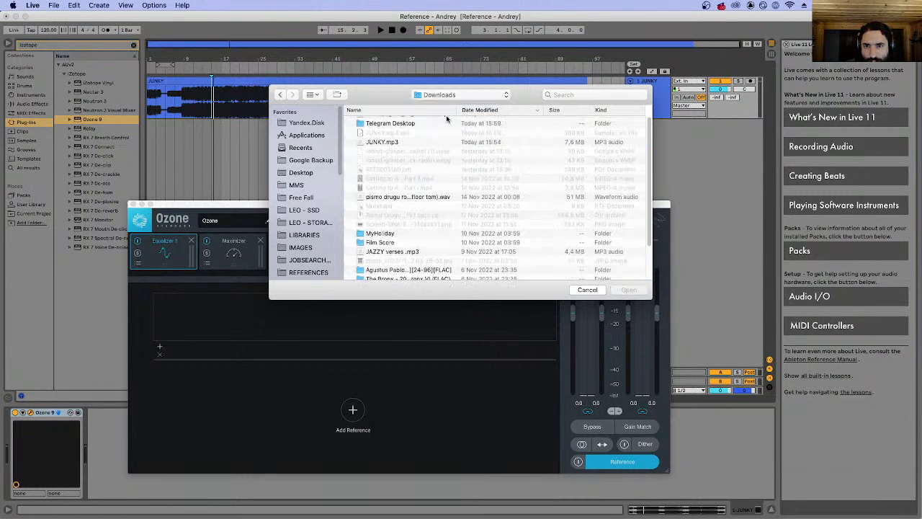
key("Return")
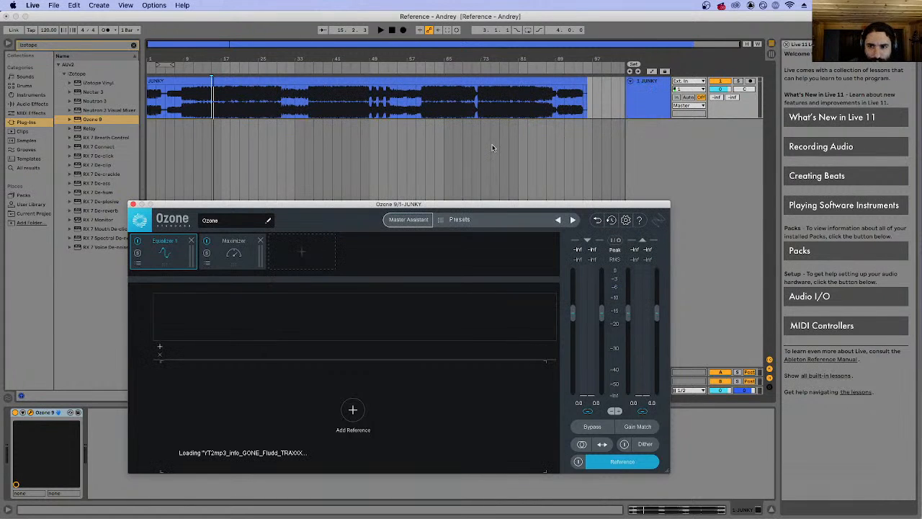
Select section C of the reference track, move its start to about 1:19, and start playback.
left_click(410, 410)
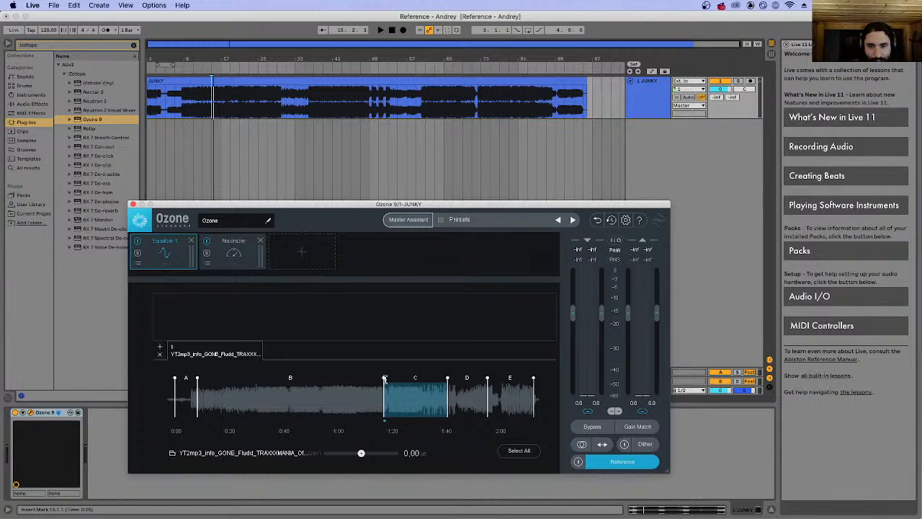
left_click_drag(384, 379, 389, 379)
key("space")
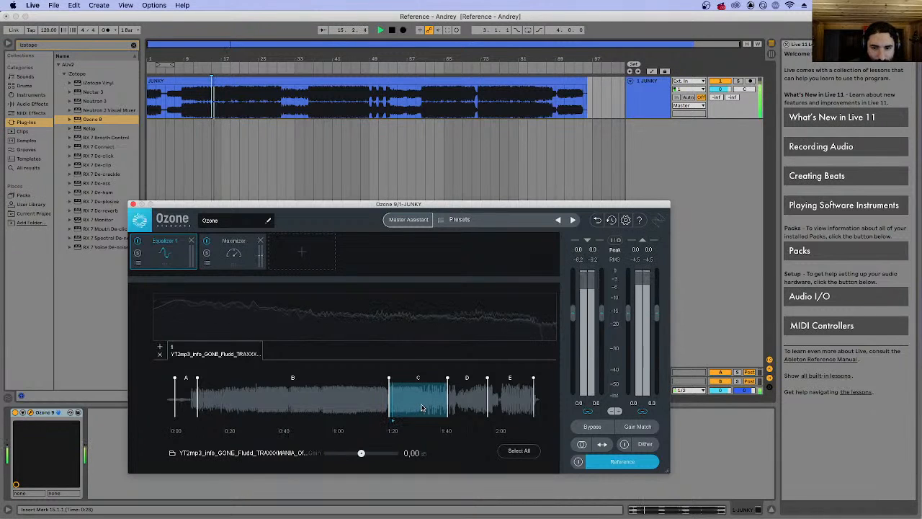
Toggle the reference on and off to compare it with JUNKY, switch to section B, and stop playback.
left_click(577, 463)
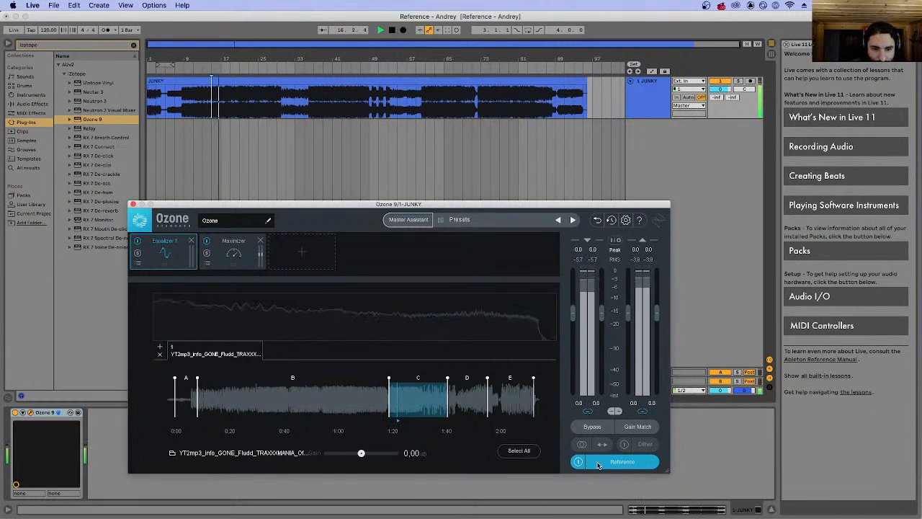
left_click(578, 462)
left_click(579, 462)
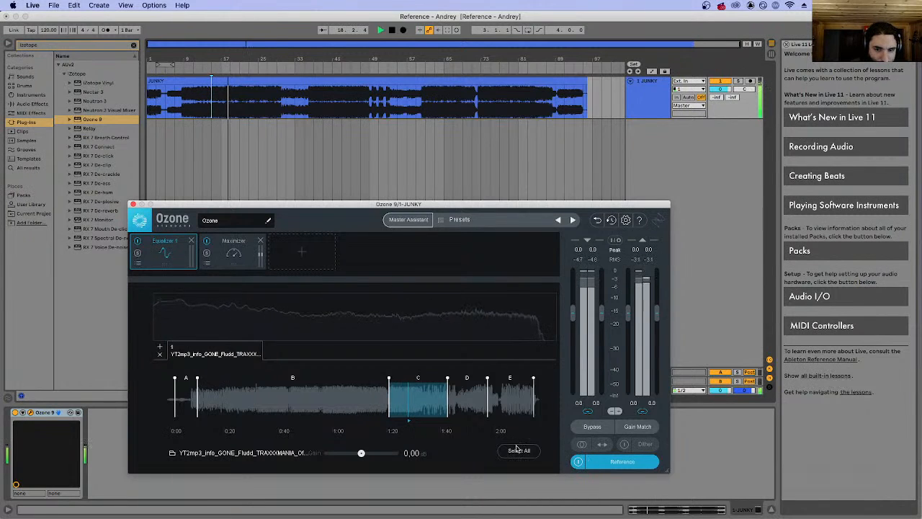
left_click(331, 401)
key("space")
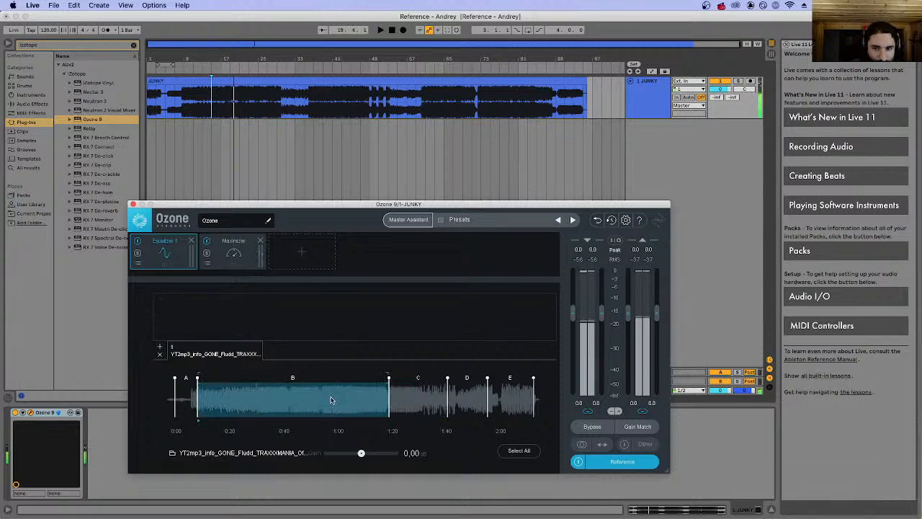
Reselect section C of the reference, play it, and shorten its end to about 1:31.
left_click(412, 407)
key("space")
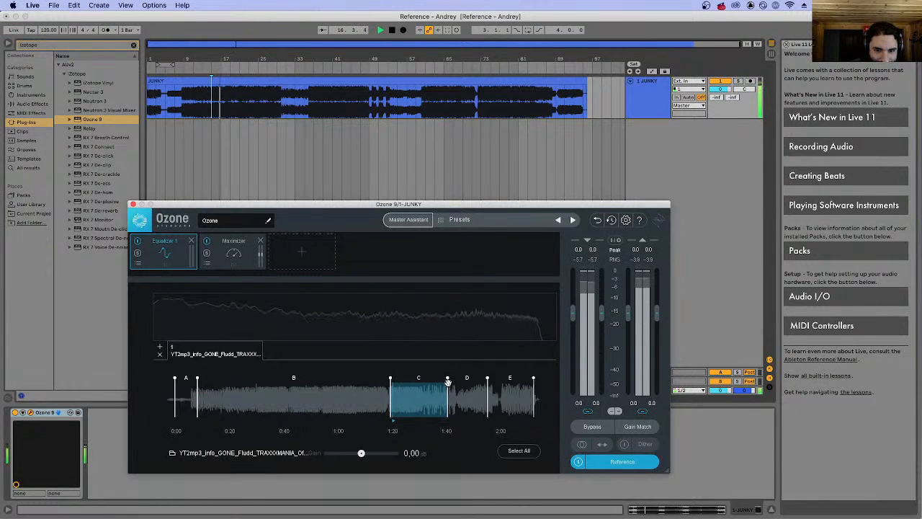
left_click_drag(447, 378, 422, 379)
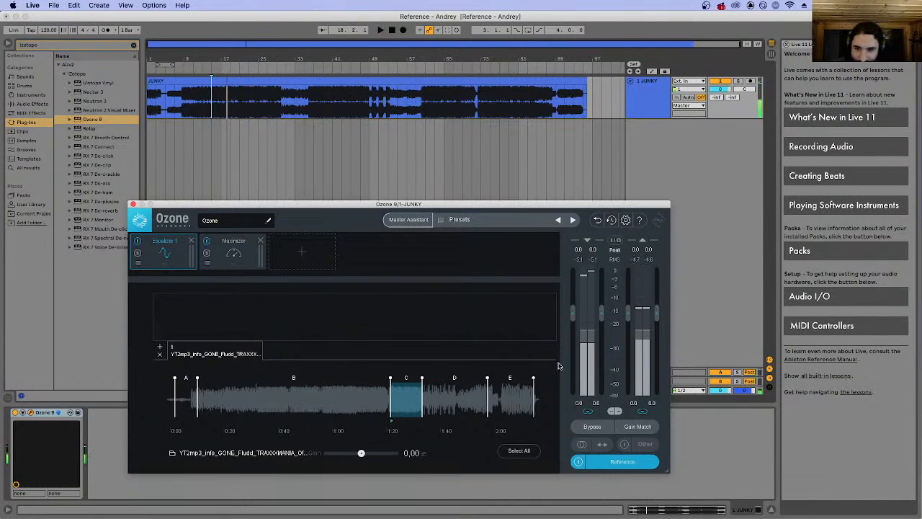
Replay the shortened section briefly, switch the reference off, and close and reopen the Reference panel.
key("space")
left_click(591, 461)
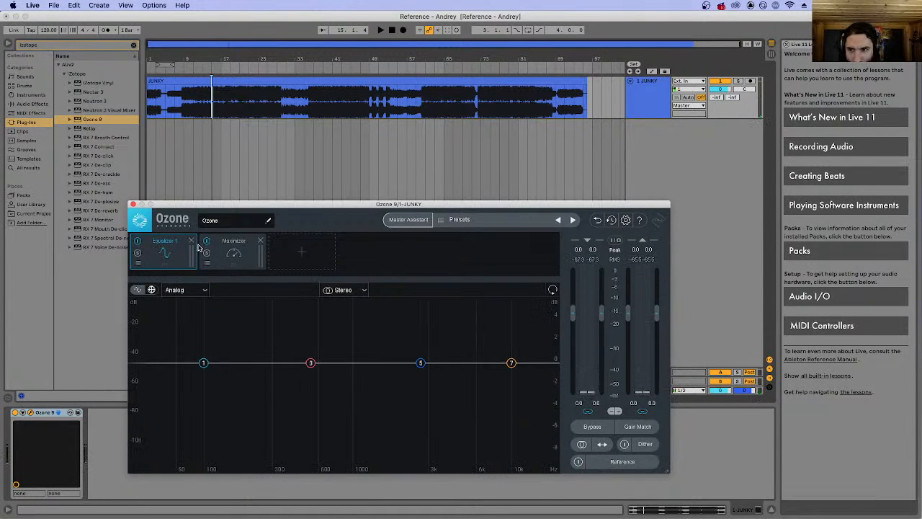
left_click(624, 461)
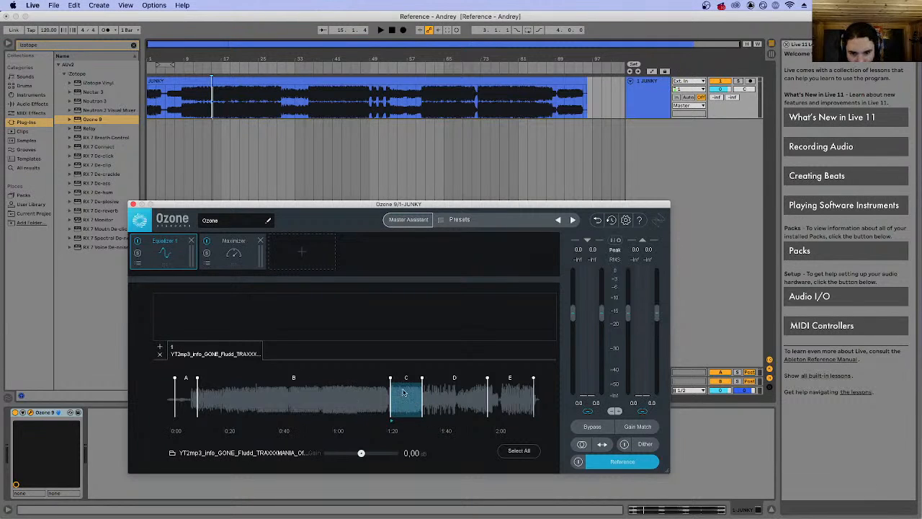
Select section B of the reference track, start playback, and switch the reference on.
left_click(333, 390)
key("space")
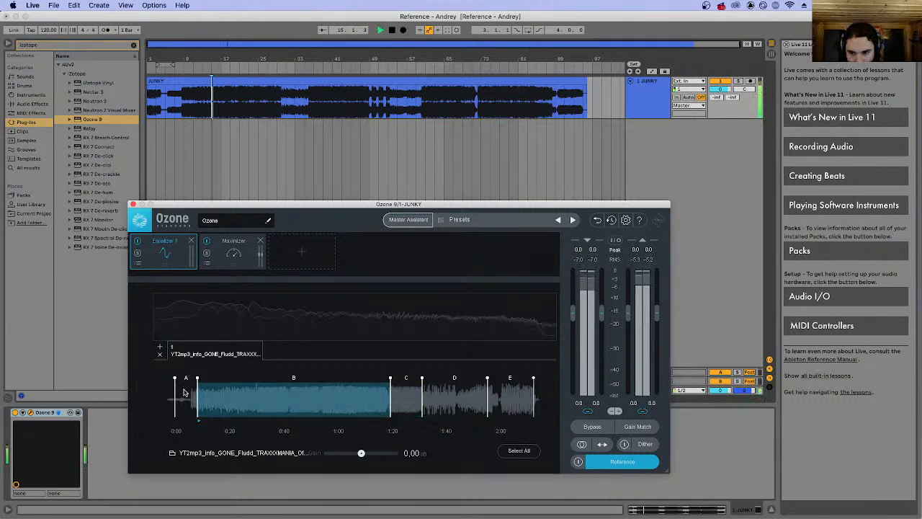
left_click(579, 461)
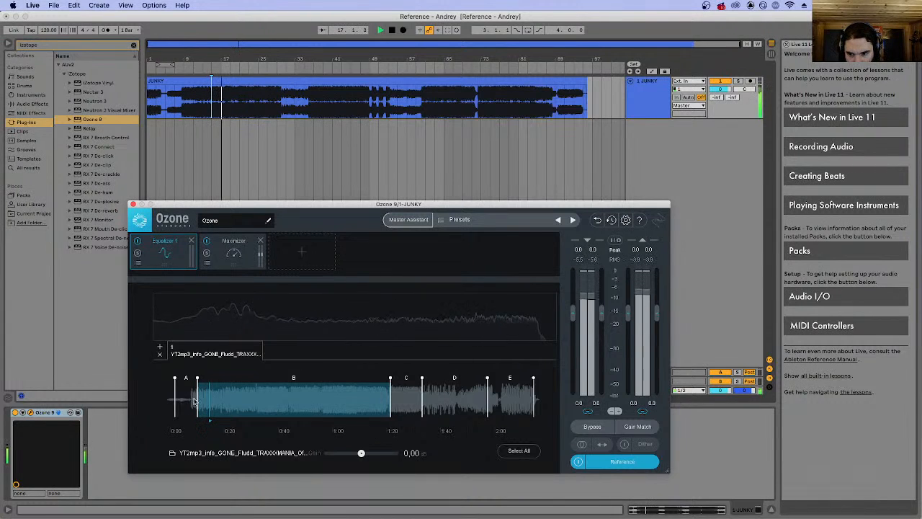
Narrow section B of the reference to about 0:30–0:54 while it plays, and stop playback.
left_click_drag(197, 395, 252, 394)
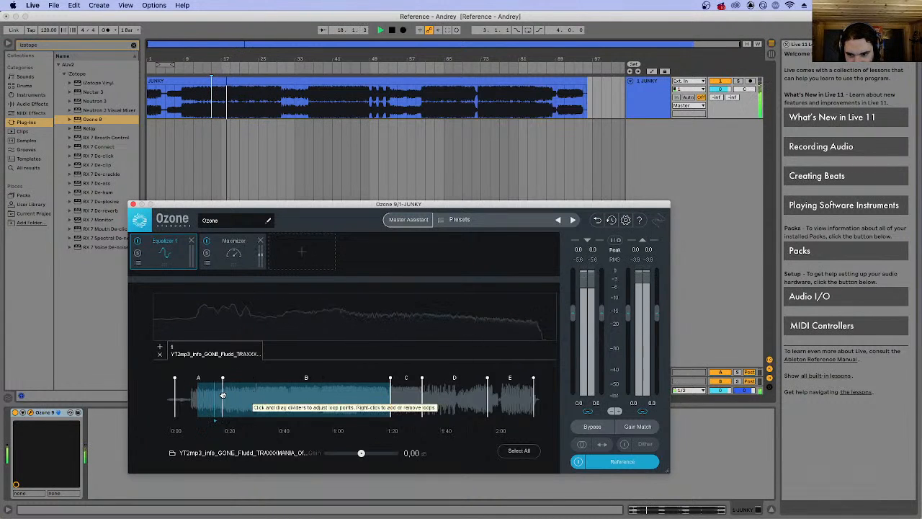
left_click(296, 398)
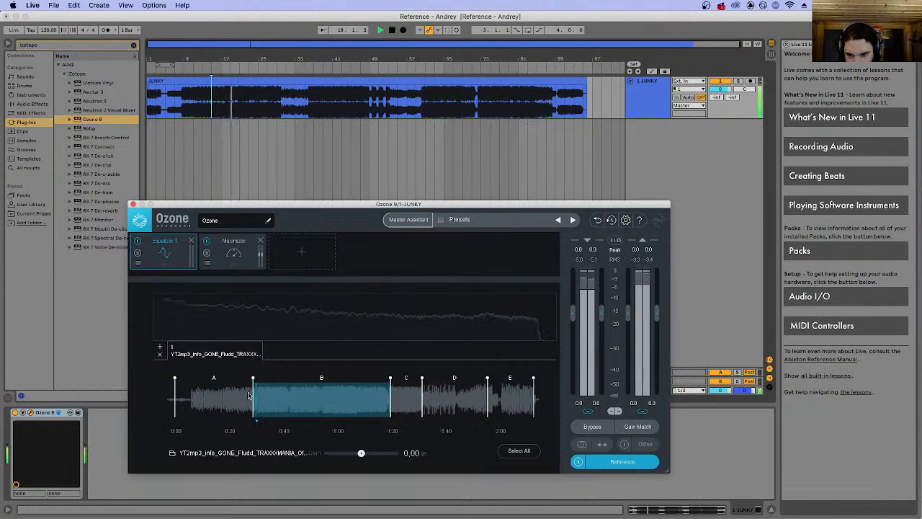
left_click_drag(253, 402, 257, 411)
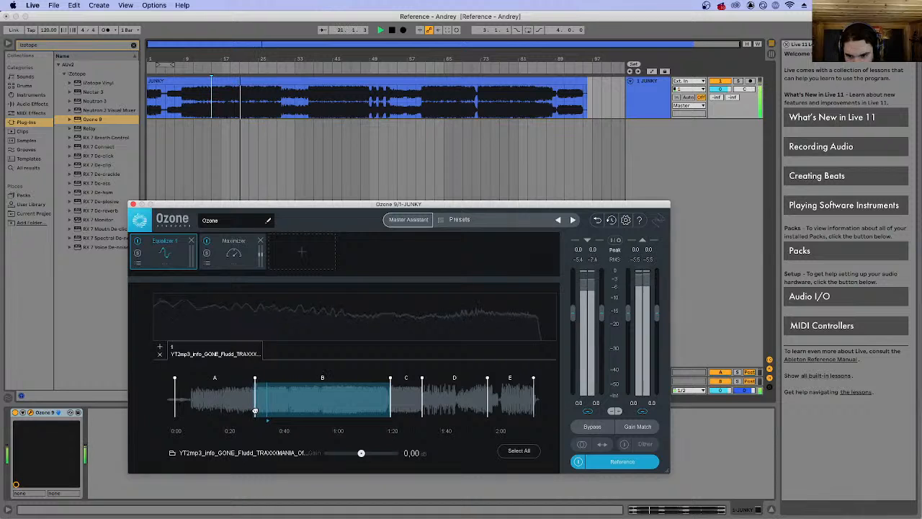
left_click_drag(392, 394, 322, 399)
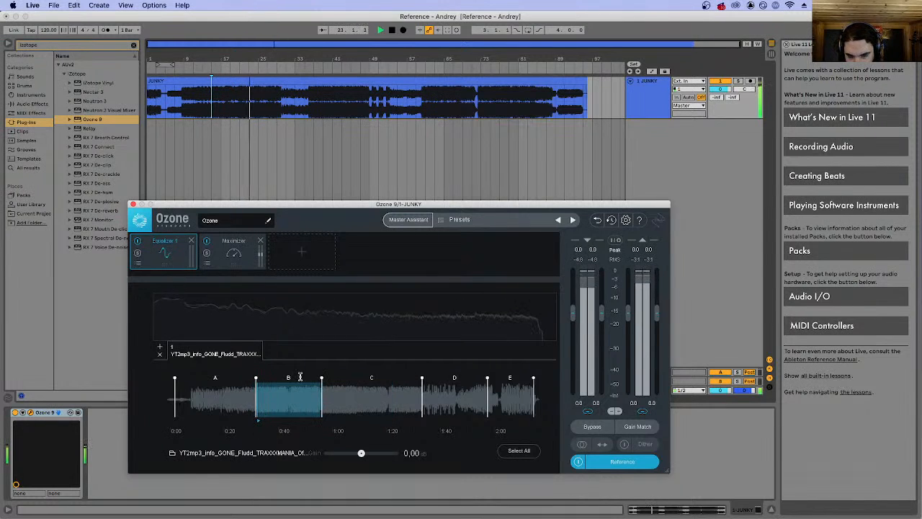
left_click(580, 462)
key("space")
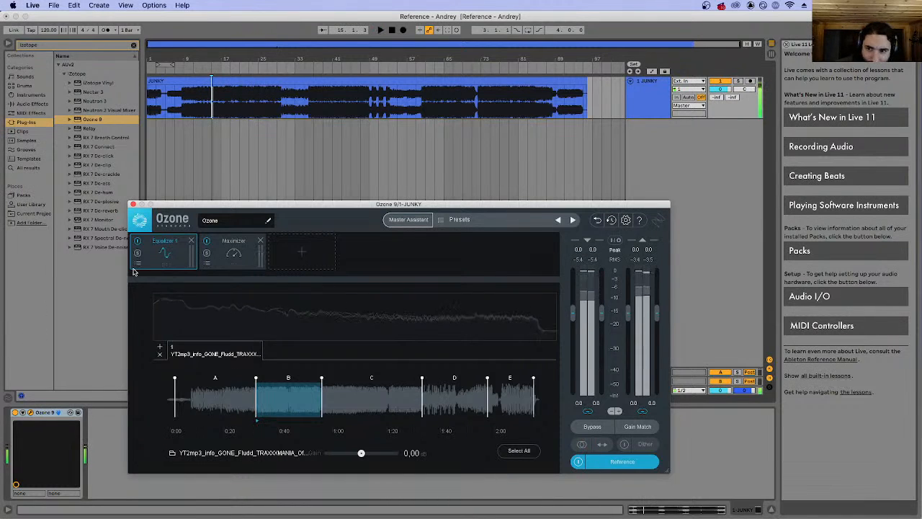
Replace the Maximizer and Equalizer 1 modules with a Match EQ module.
left_click(260, 241)
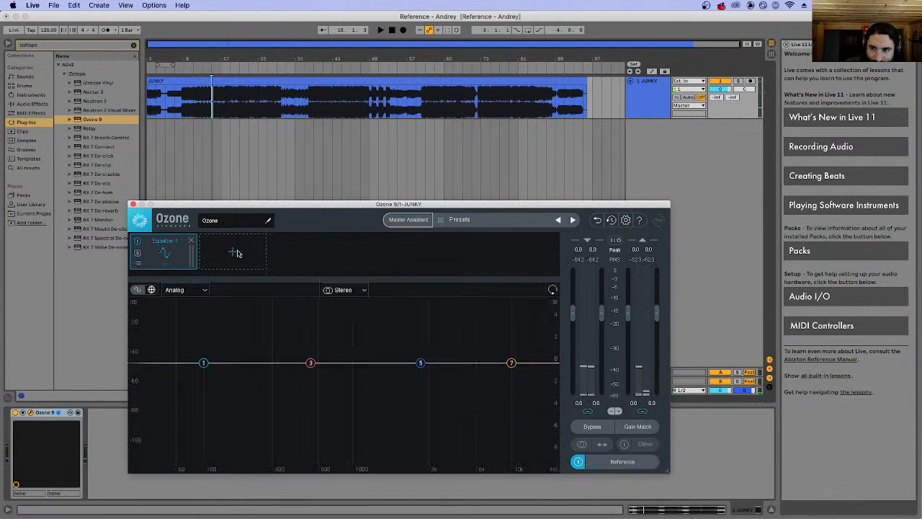
left_click(232, 251)
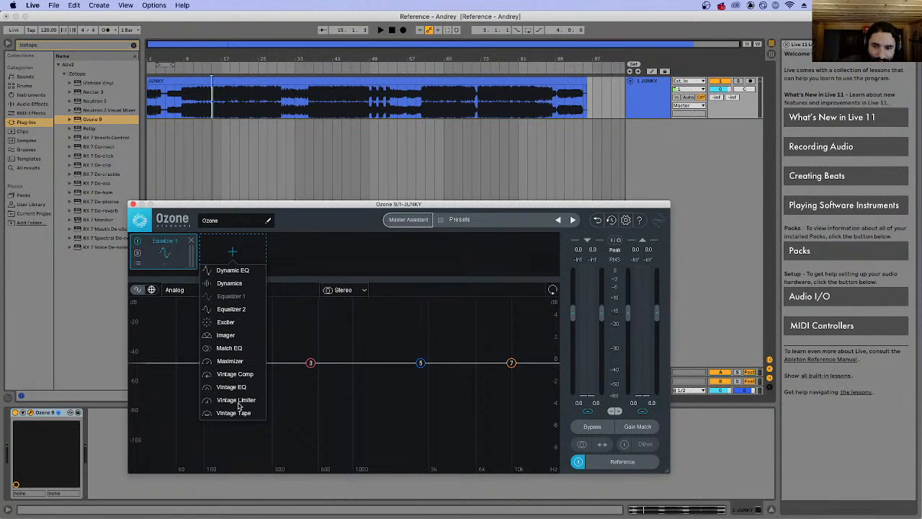
left_click(238, 349)
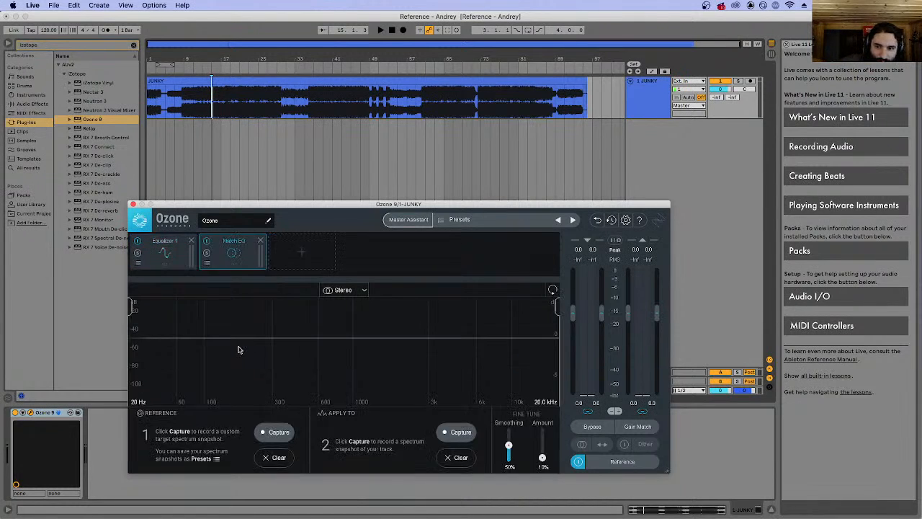
left_click(191, 241)
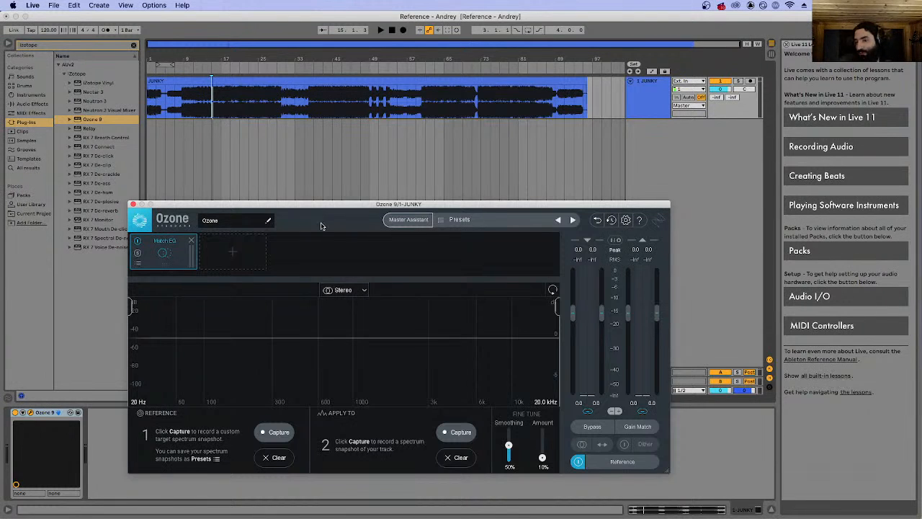
Play the reference and capture its spectrum in Match EQ as both the Reference and the Apply To snapshot.
left_click(279, 432)
key("space")
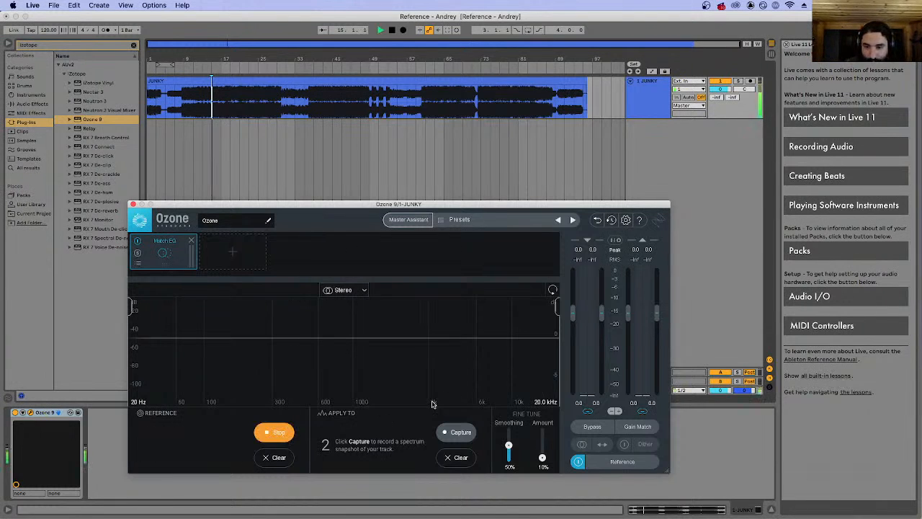
left_click(451, 433)
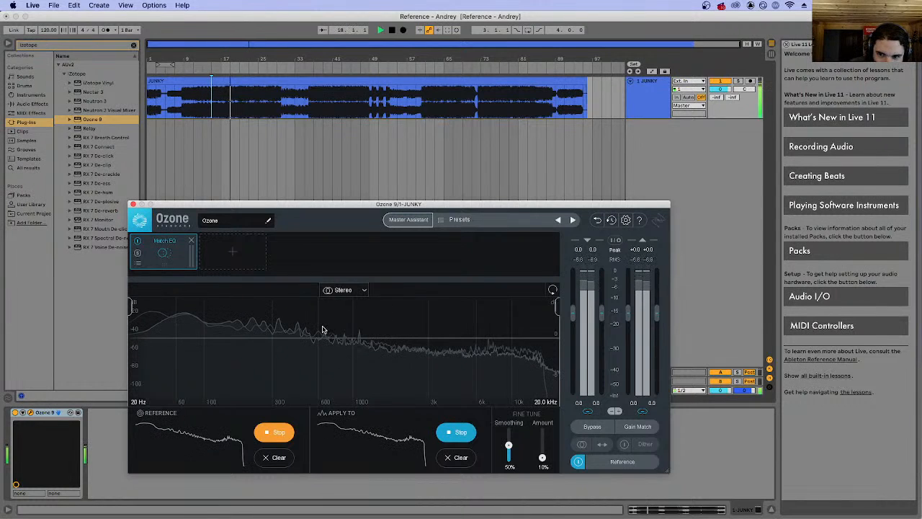
left_click(281, 432)
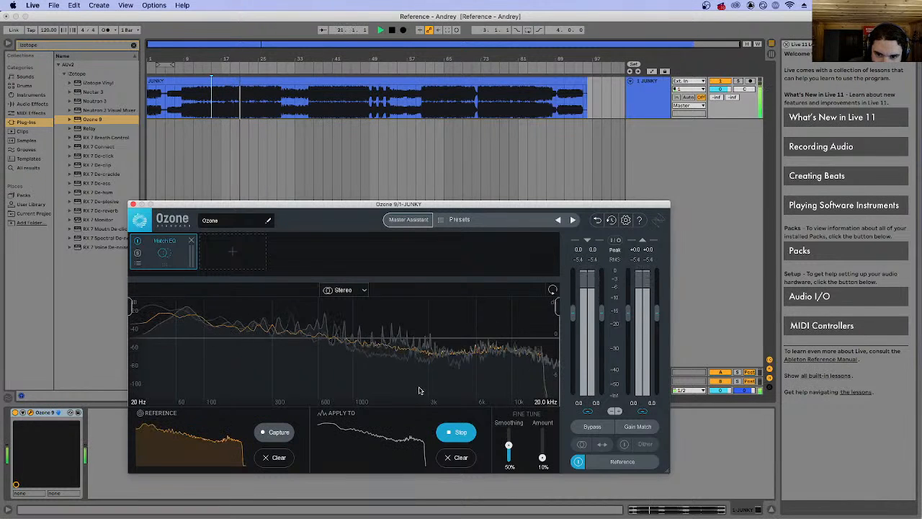
left_click(461, 432)
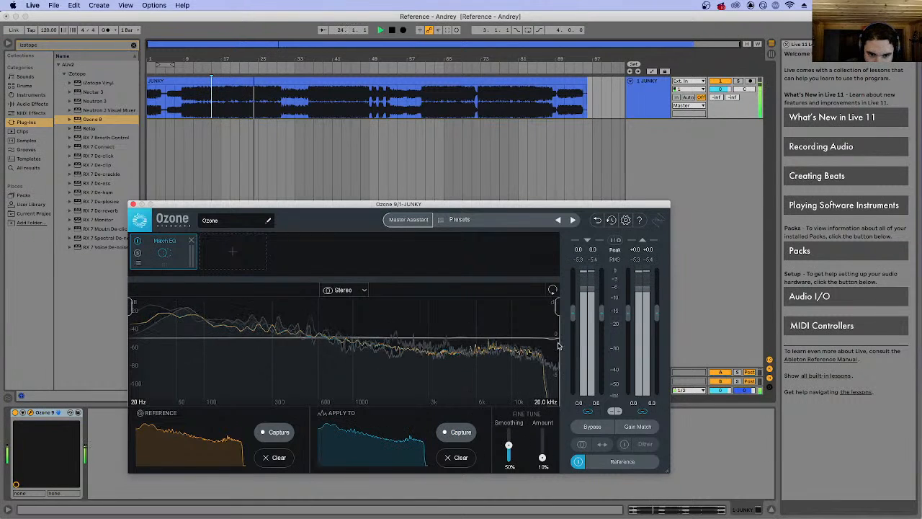
Audition the Match EQ at 100% amount, switch the reference off, and reset the amount to 0%.
left_click_drag(542, 457, 543, 431)
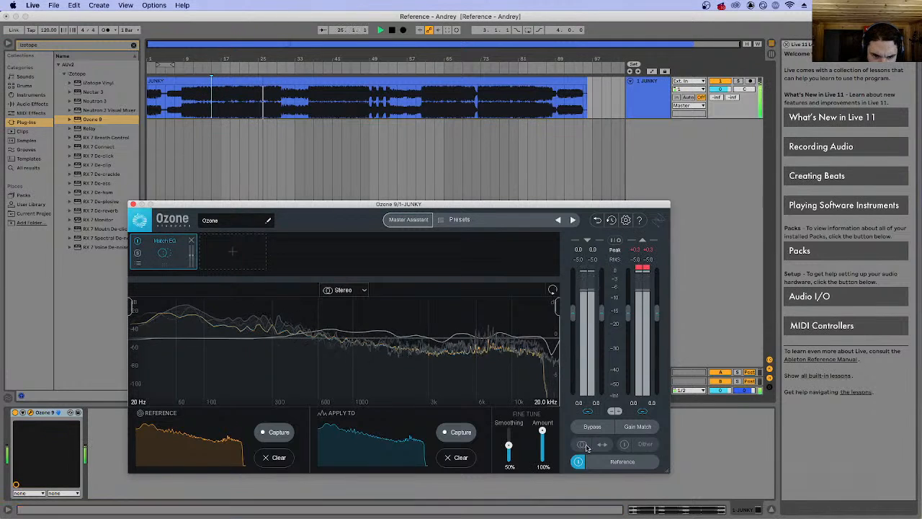
left_click_drag(542, 430, 539, 510)
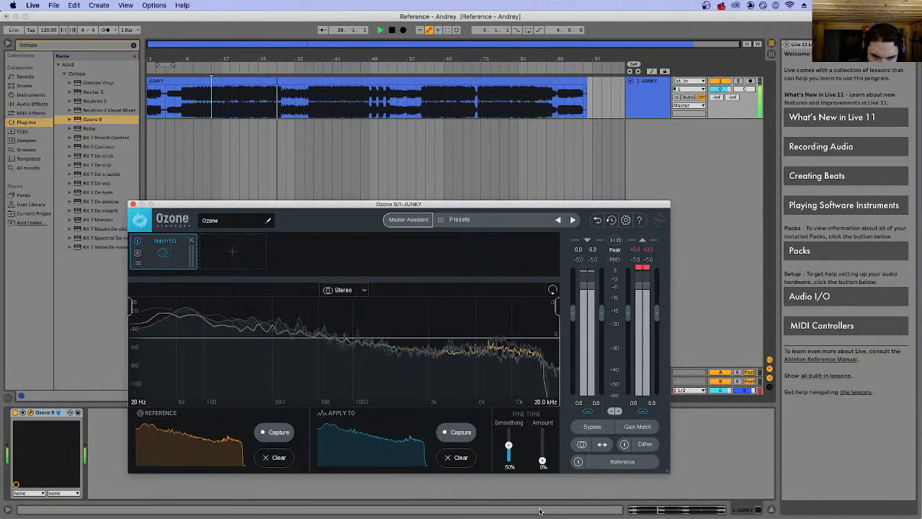
key("space")
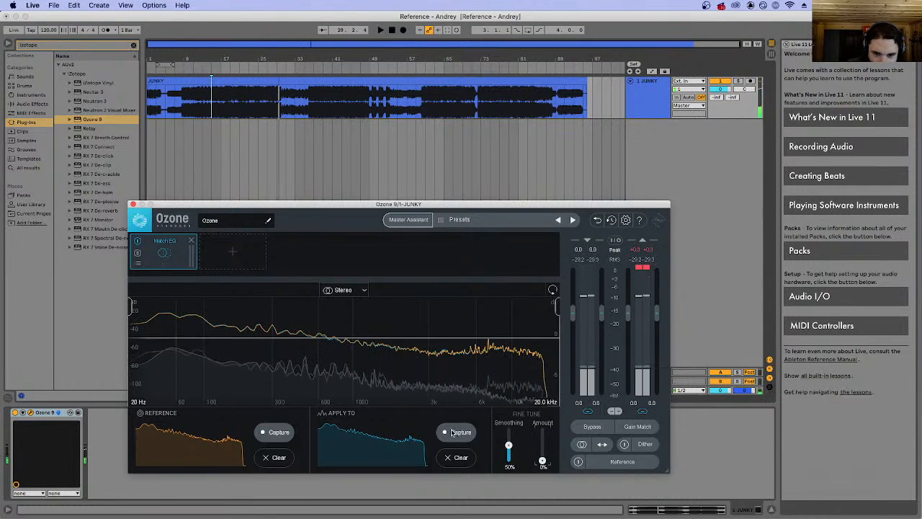
Play JUNKY and recapture the Apply To spectrum from it in Match EQ.
key("space")
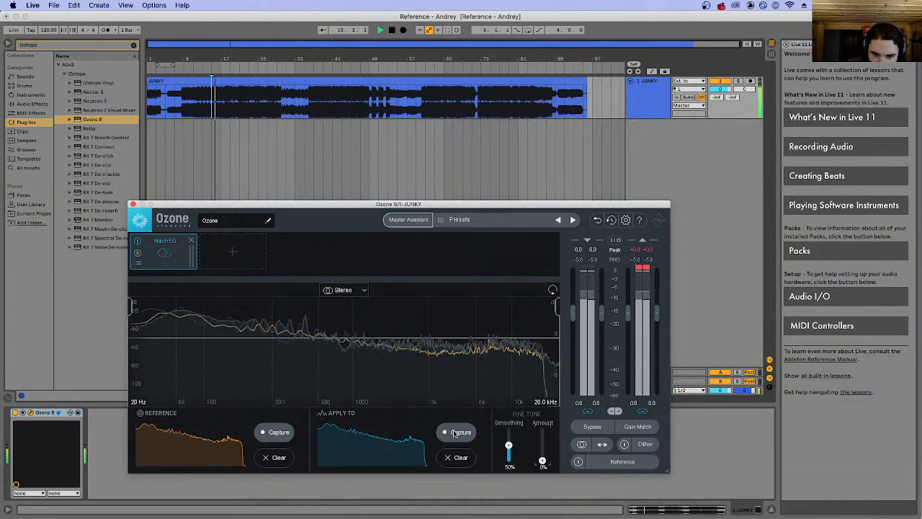
left_click(459, 433)
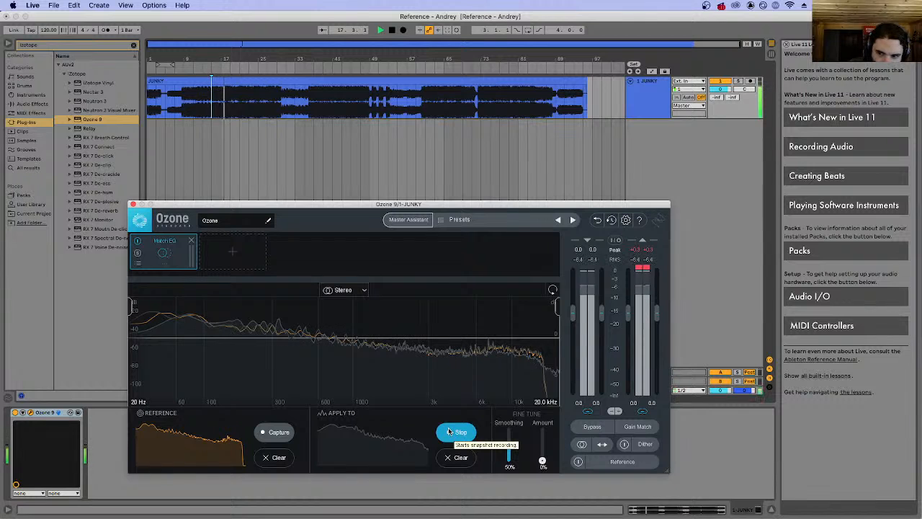
left_click(458, 432)
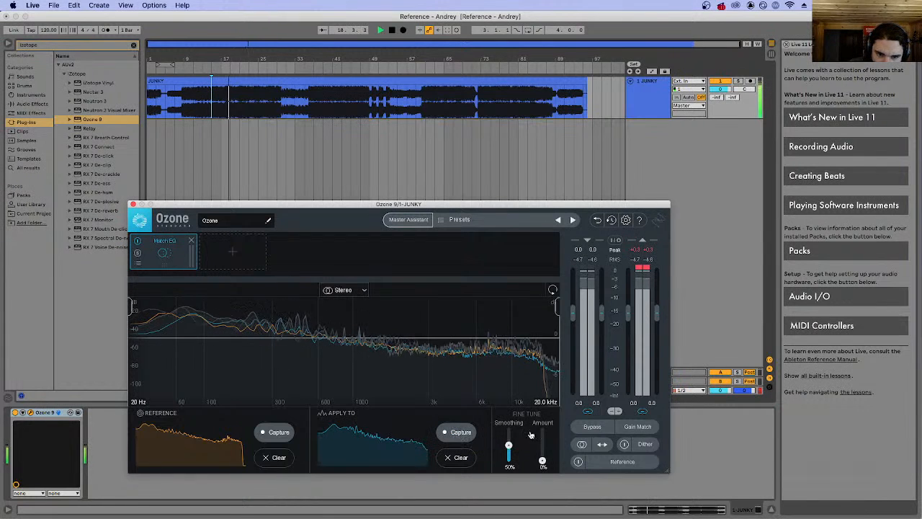
Set the Match EQ amount to 38% and toggle the reference on and off to compare it with JUNKY.
mouse_move(542, 460)
left_mouse_down()
mouse_move(545, 431)
mouse_move(541, 449)
left_mouse_up()
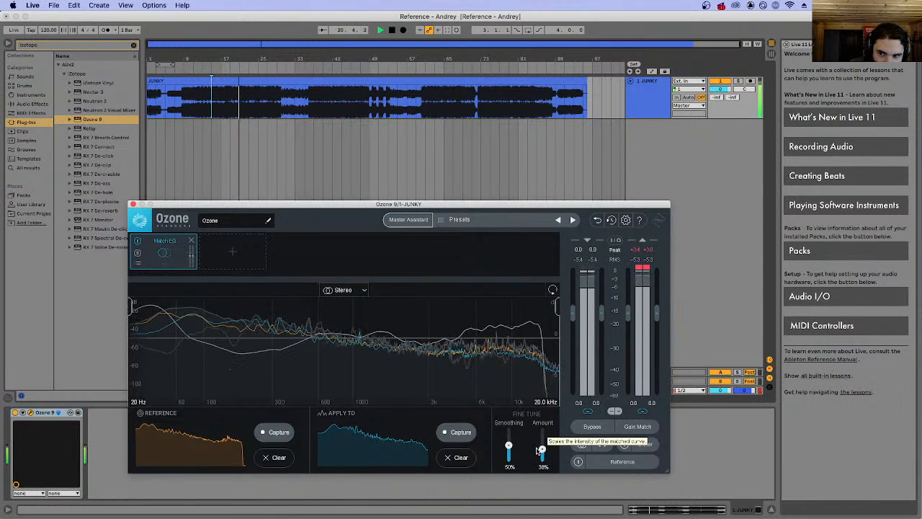
left_click(578, 462)
left_click(578, 462)
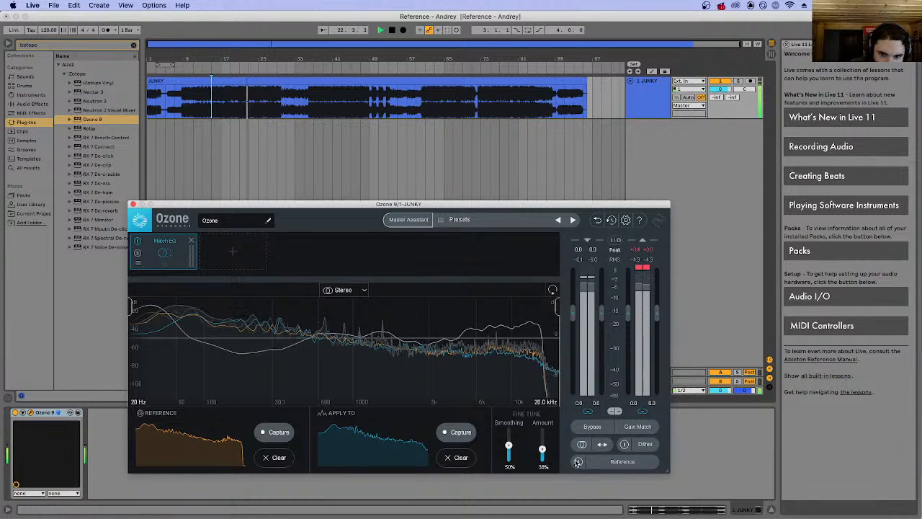
Raise the Match EQ amount to about 88%, restart playback, and briefly open and close the Reference panel.
left_click_drag(543, 449, 543, 434)
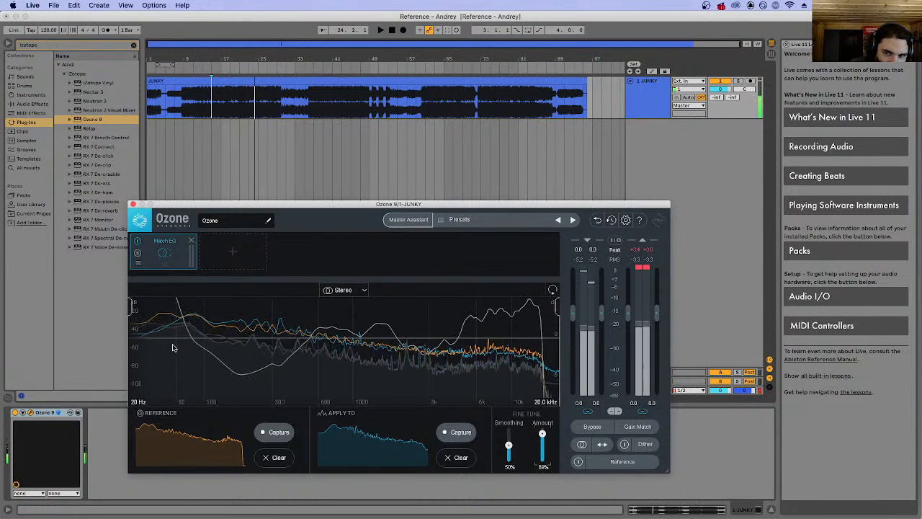
key("space")
left_click(611, 462)
left_click(611, 462)
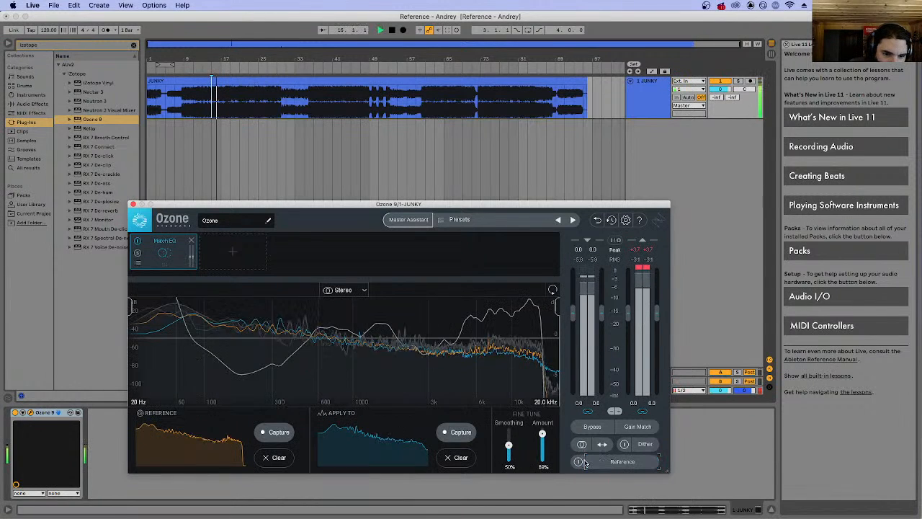
Toggle the reference against the matched JUNKY track, and set the Match EQ amount to 37%.
left_click(579, 462)
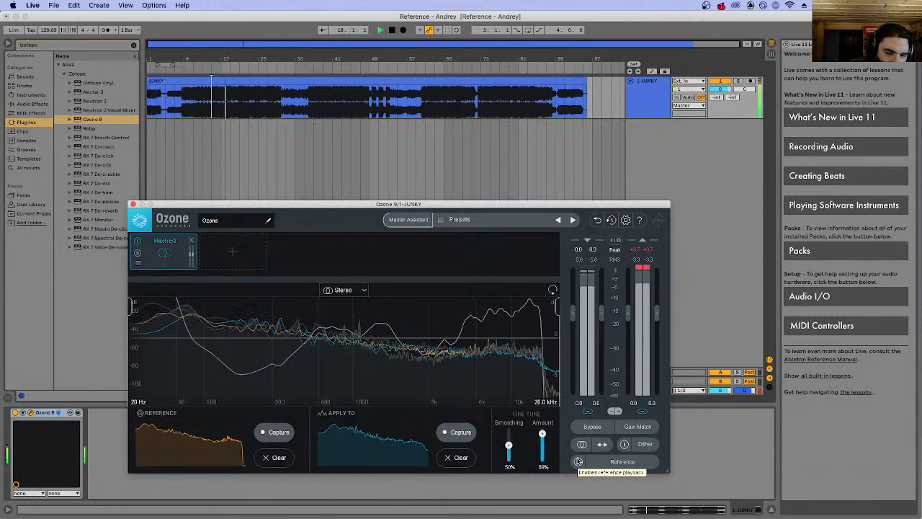
left_click(578, 461)
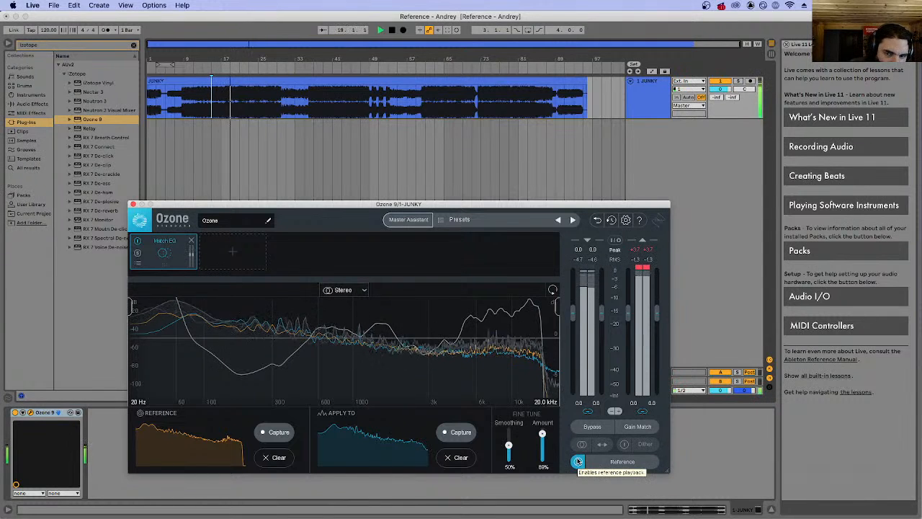
left_click(578, 461)
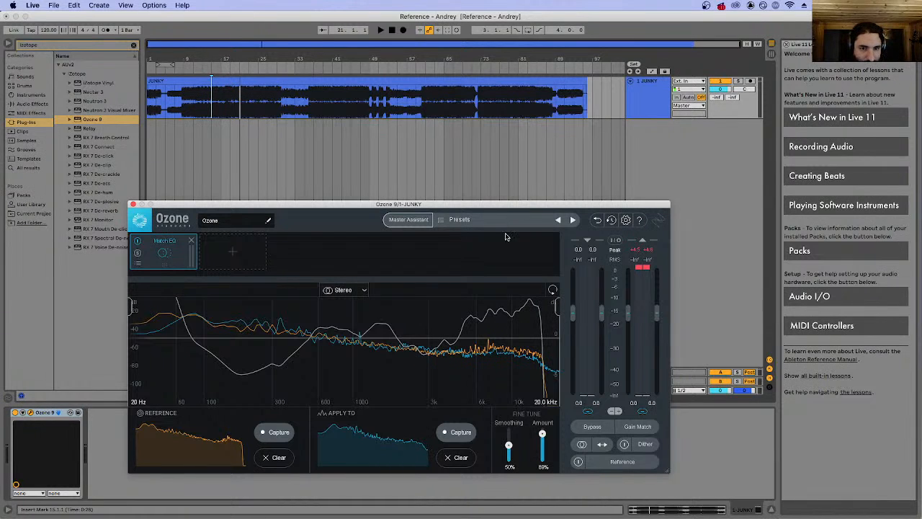
left_click_drag(541, 435, 542, 452)
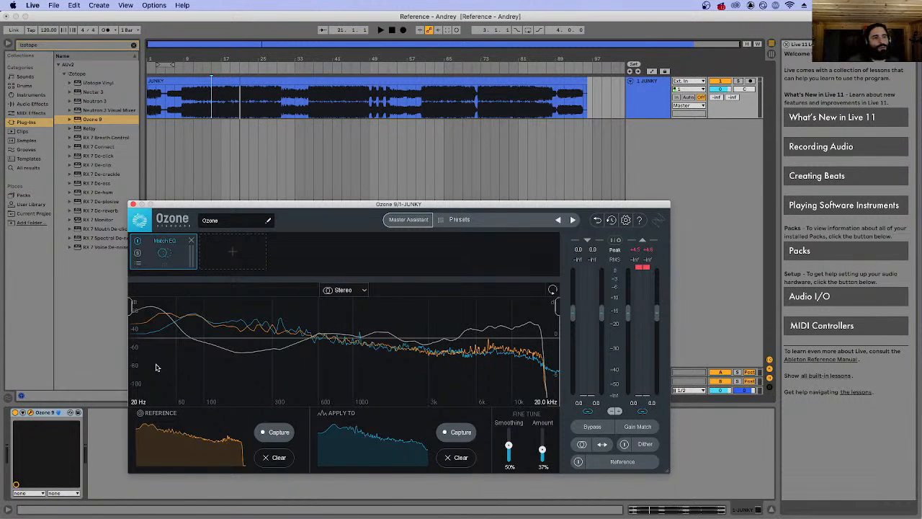
Return to the arrangement and quit Ableton Live.
left_click(396, 152)
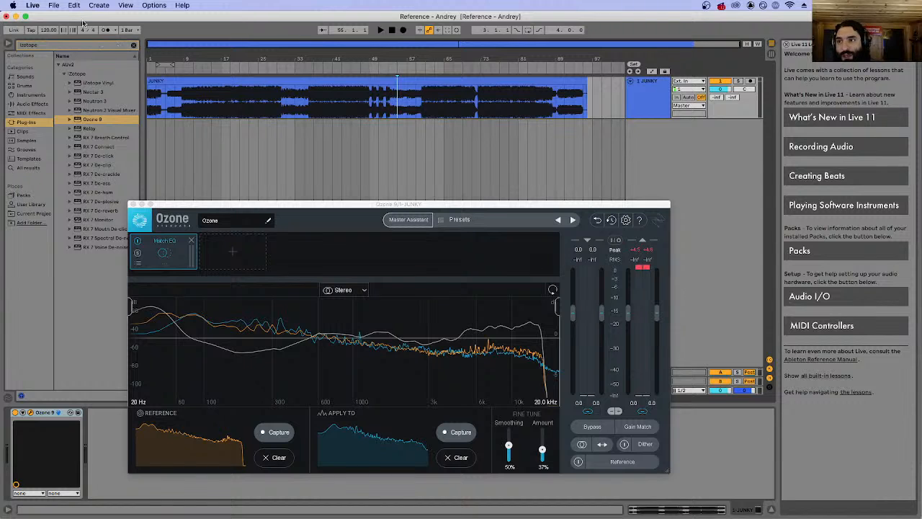
left_click(52, 5)
mouse_move(34, 5)
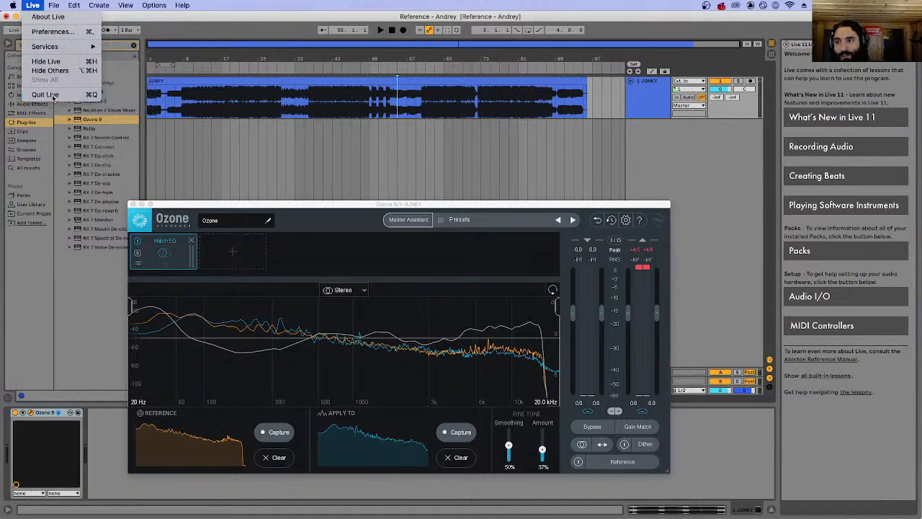
left_click(44, 95)
left_click(408, 284)
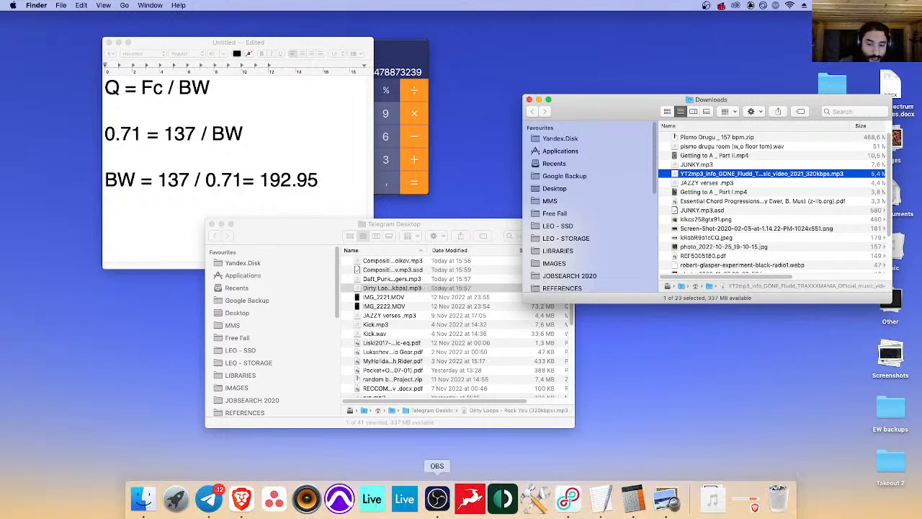
Launch Pro Tools and bring up the dialog for opening a session from disk.
left_click(340, 497)
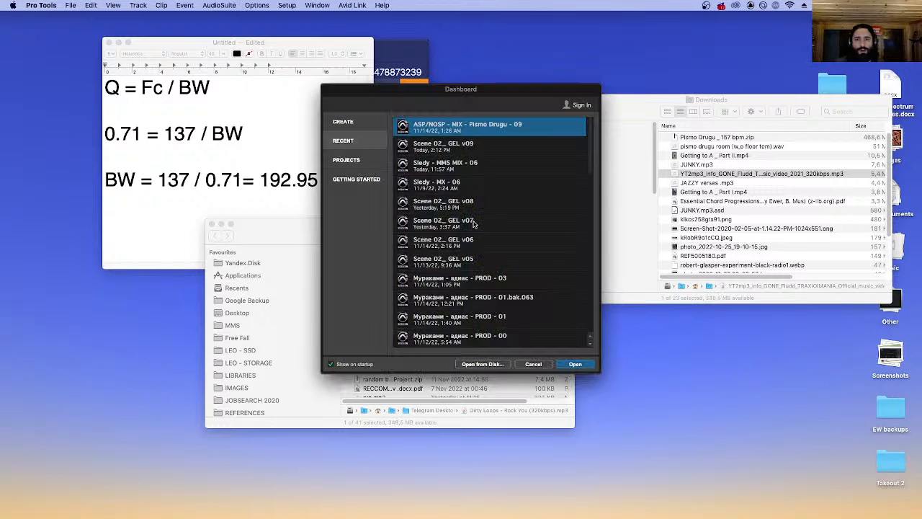
left_click(483, 366)
key("super+o")
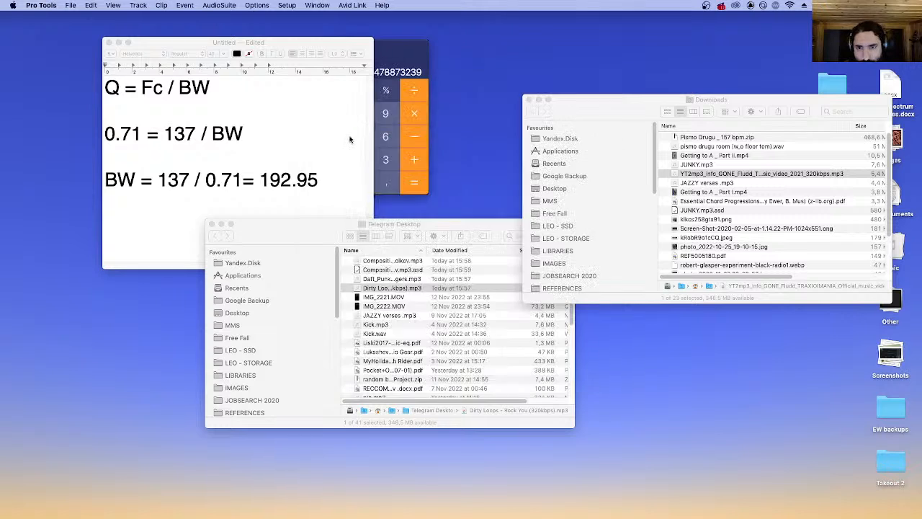
Browse from the VENUS drive through DTH and ACTIVE - VENUS to the TROUBLED JEWS session folder.
scroll(177, 220, "down", 5)
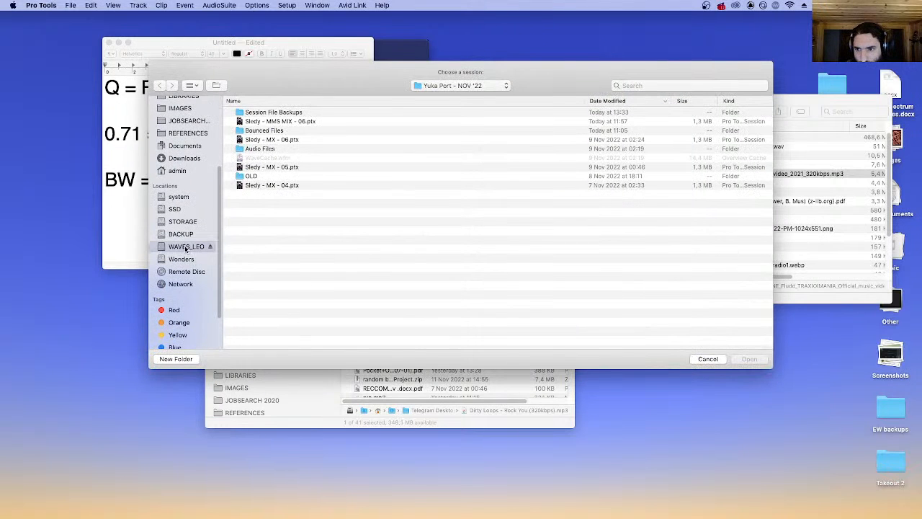
left_click(186, 247)
left_click(186, 247)
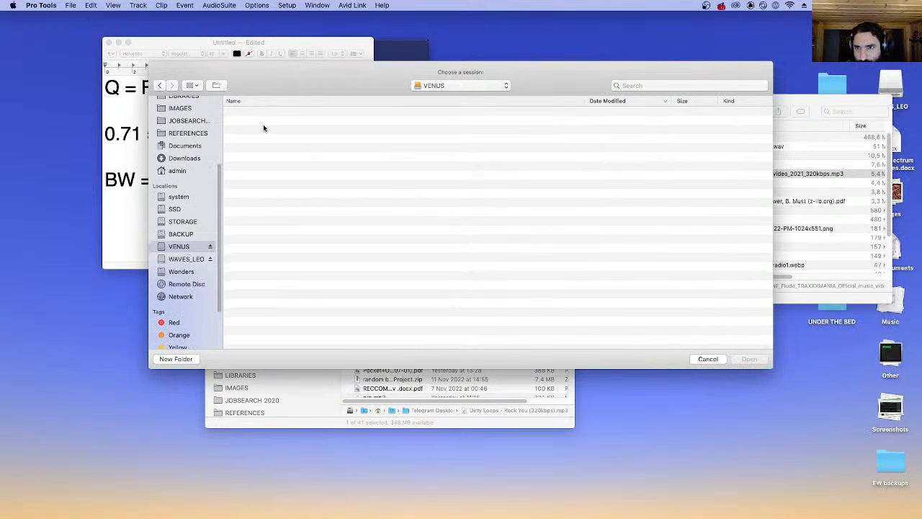
double_click(270, 122)
left_click(328, 115)
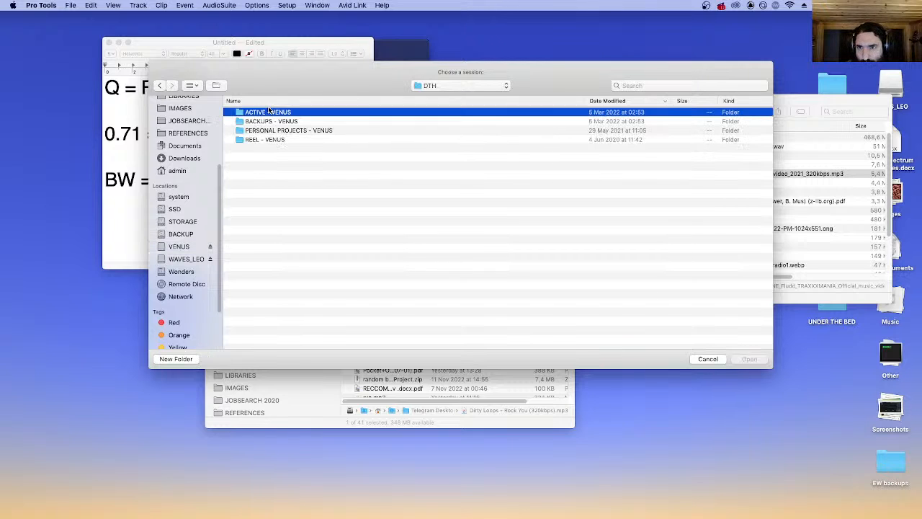
double_click(328, 116)
double_click(287, 113)
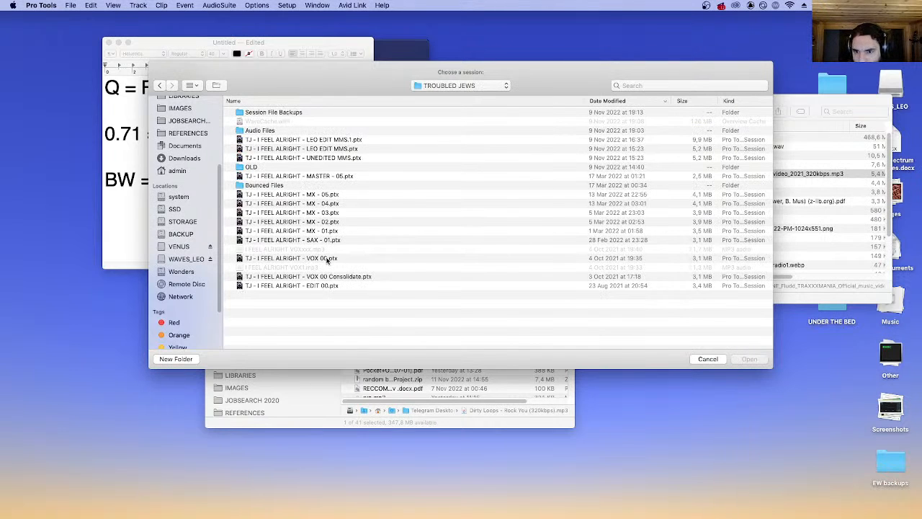
Open the session TJ - I FEEL ALRIGHT - LEO EDIT MMS.1.ptx.
left_click(372, 149)
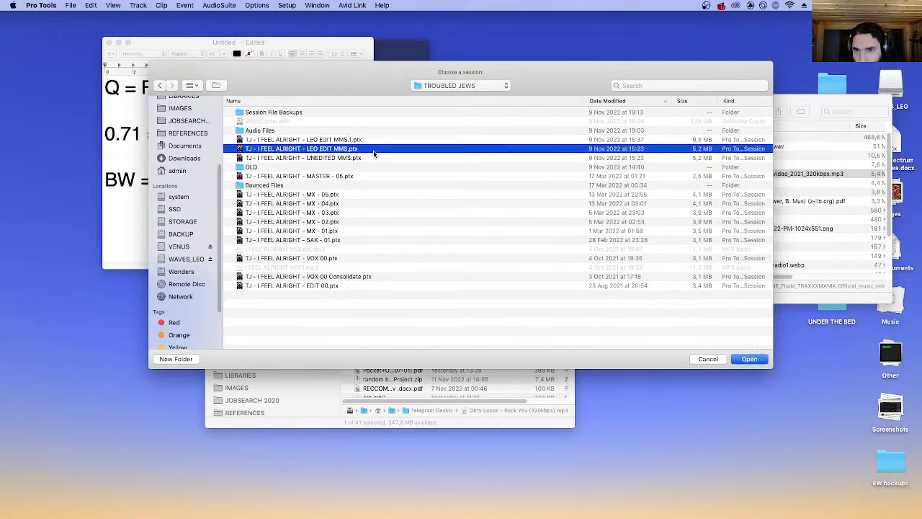
left_click(341, 140)
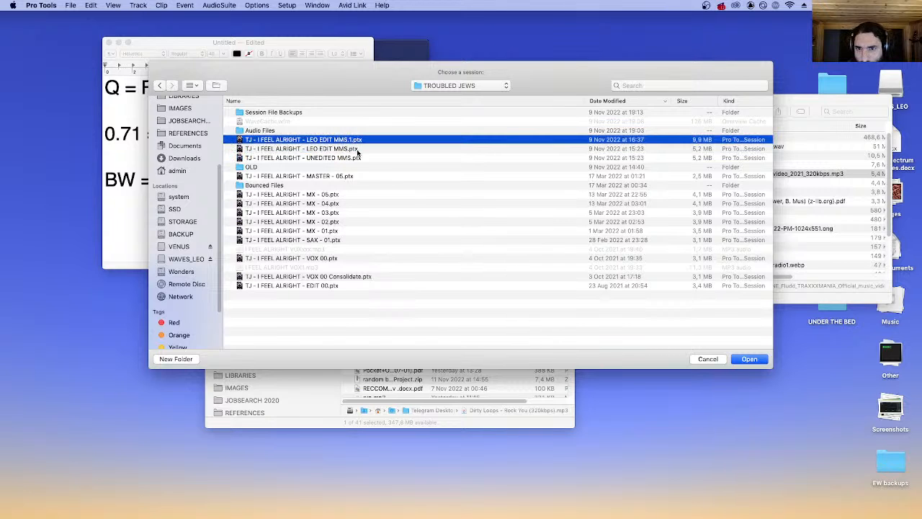
key("Return")
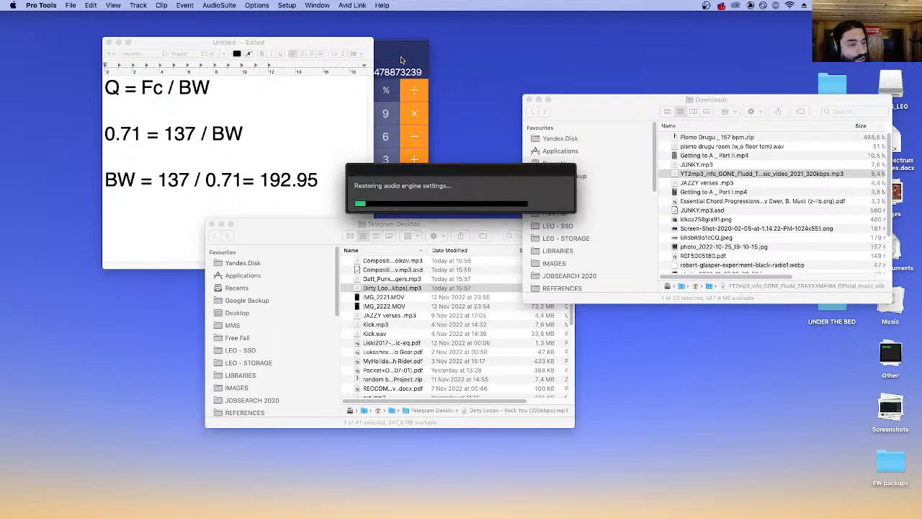
mouse_move(244, 497)
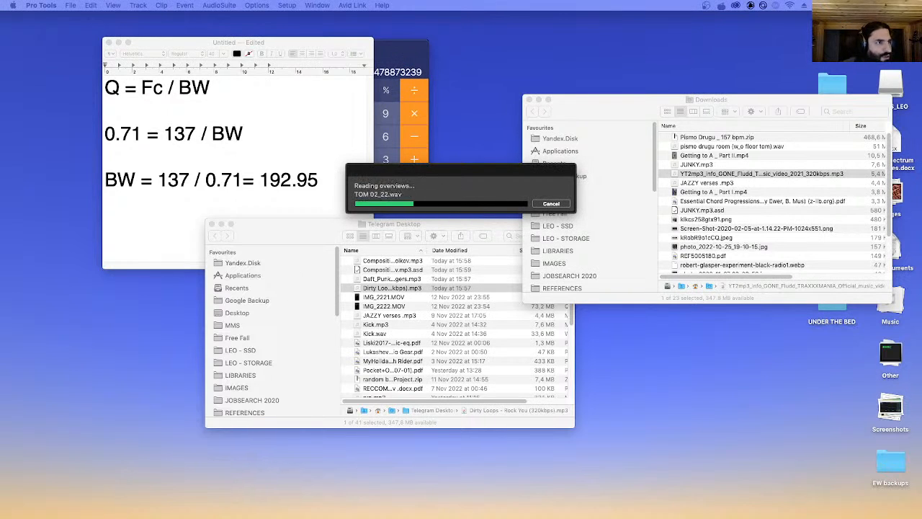
Resolve the session's missing audio files with Automatically Find & Relink.
left_click(323, 4)
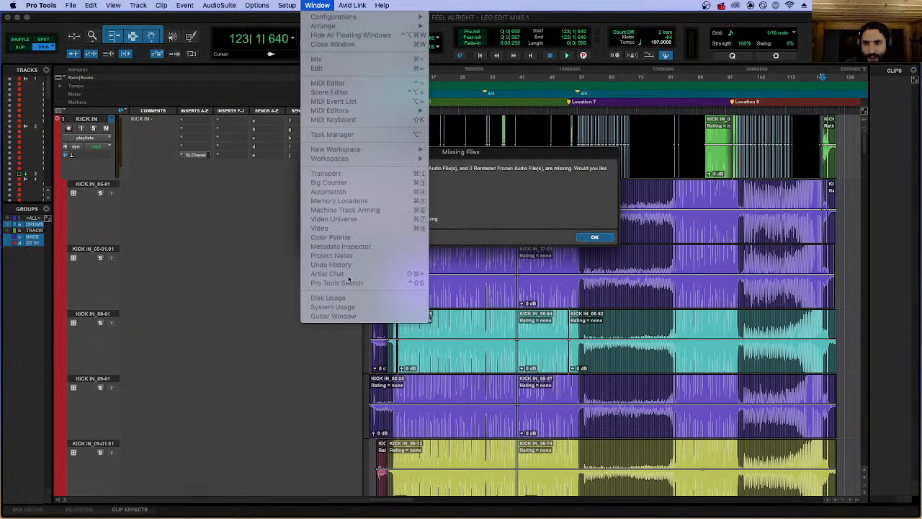
left_click(265, 238)
left_click(316, 5)
left_click(449, 195)
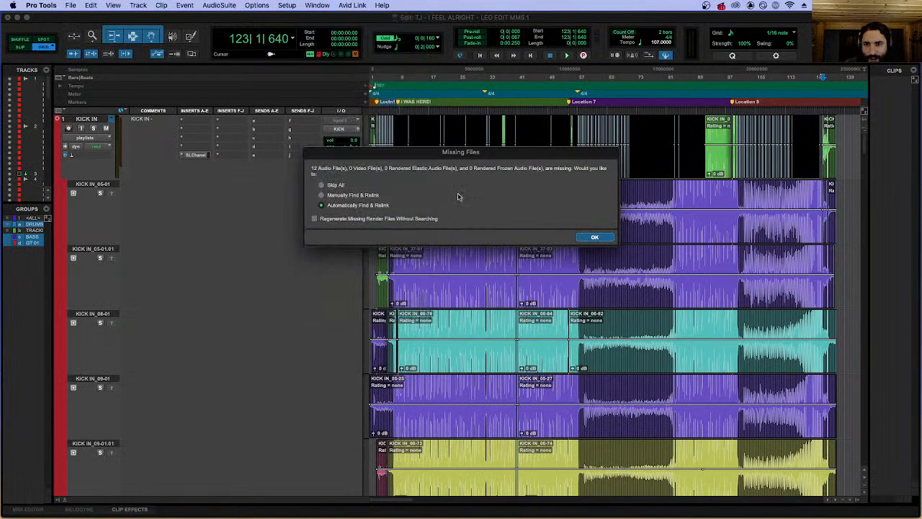
left_click(597, 238)
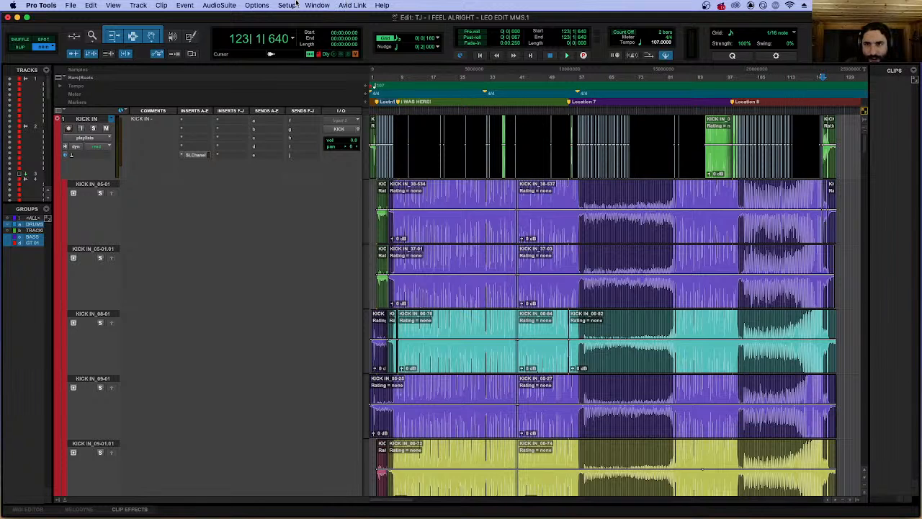
left_click(328, 5)
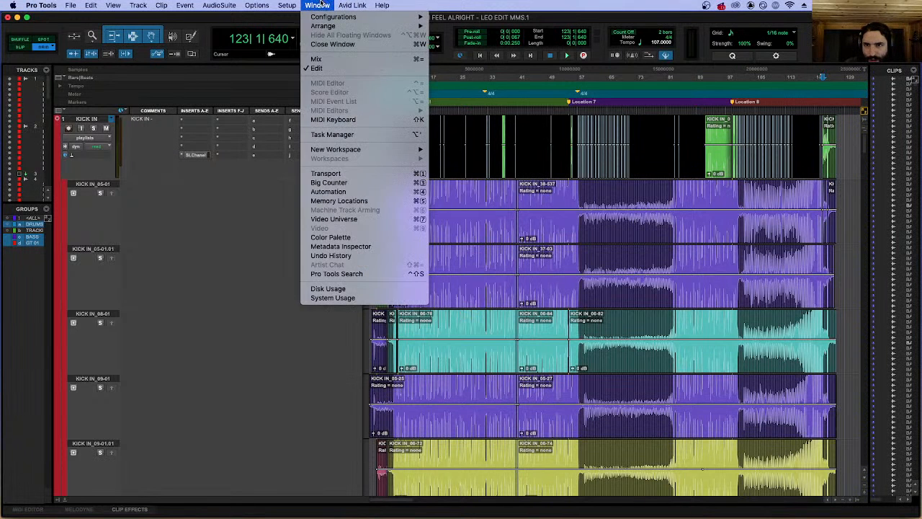
left_click(320, 5)
Switch to Brave, exit the slideshow, and go to slide 27, "Skills and thoughts that are CRITICAL".
key("super+Tab")
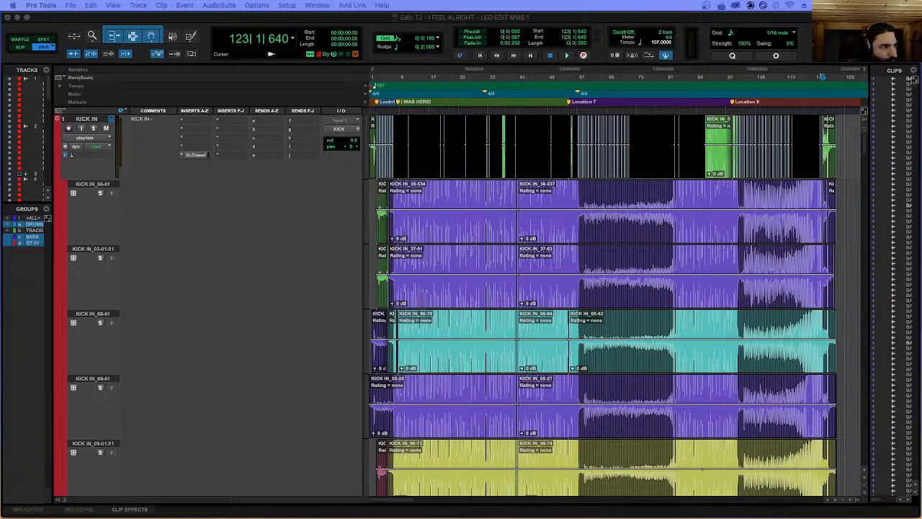
key("Escape")
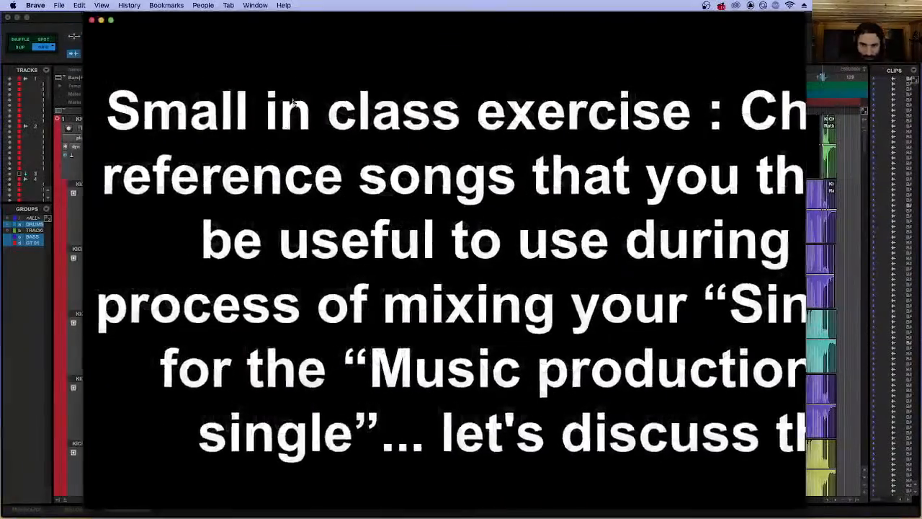
scroll(159, 325, "down", 5)
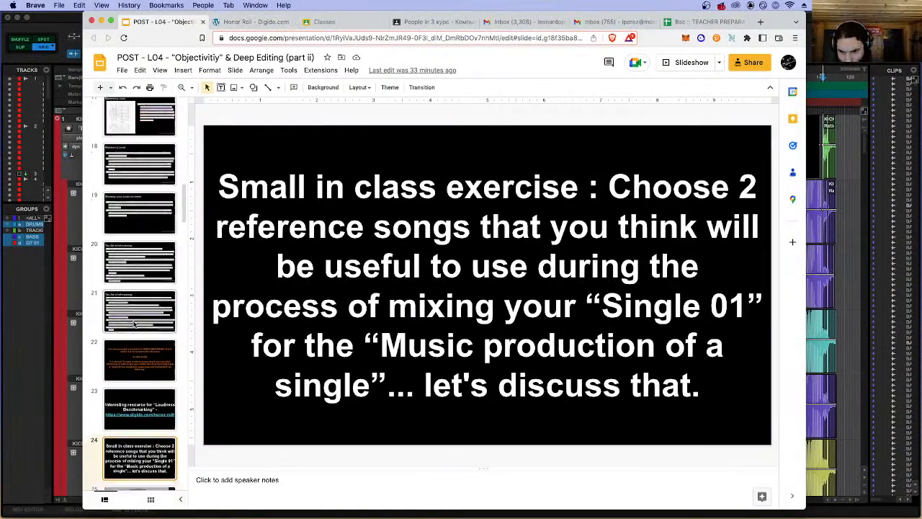
key("Down")
key("Down")
key("Down")
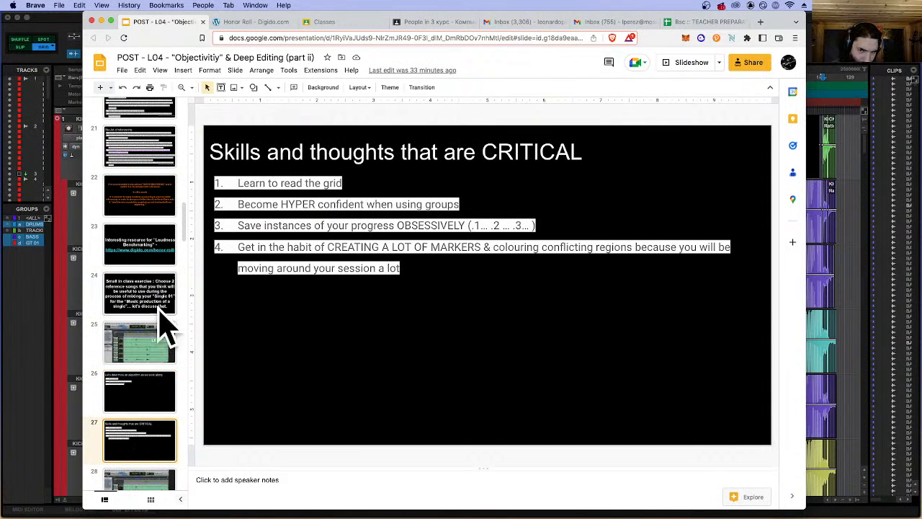
left_click(512, 153)
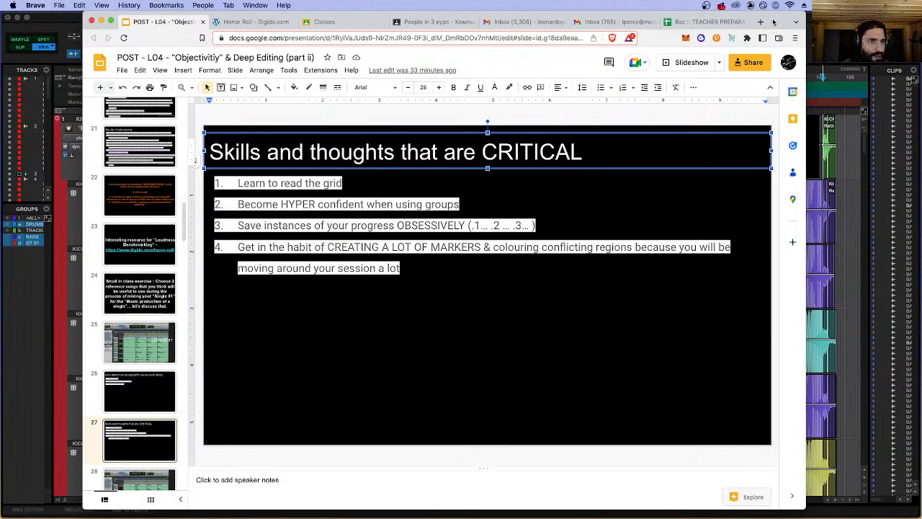
View the TEACHER PREPARATION spreadsheet, minimize the browser, and return to the Pro Tools session.
left_click(726, 21)
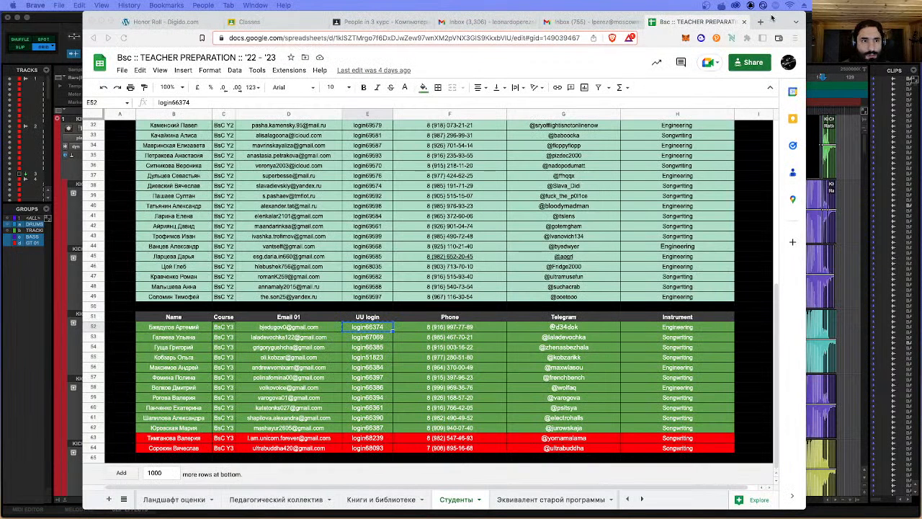
left_click(101, 21)
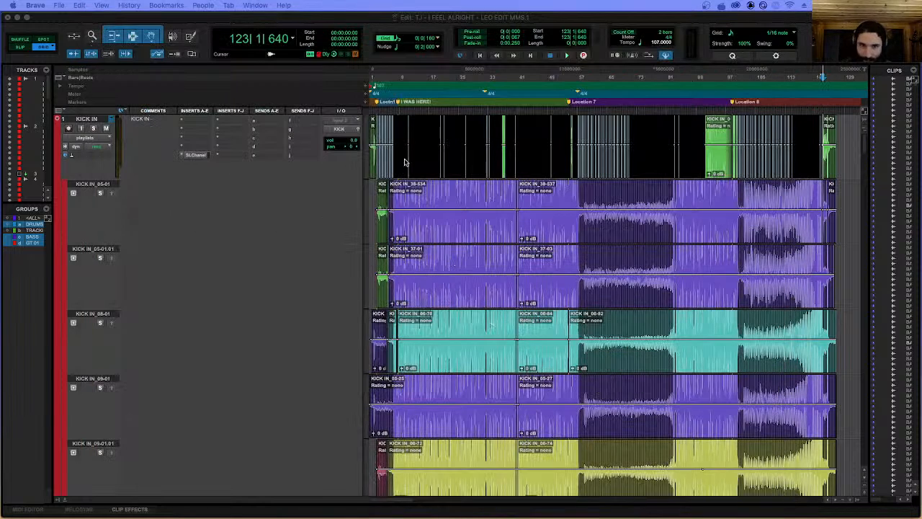
left_click(448, 126)
Set the KICK IN track's view to waveform, and zoom the timeline out to look over the session's tracks.
left_click(93, 138)
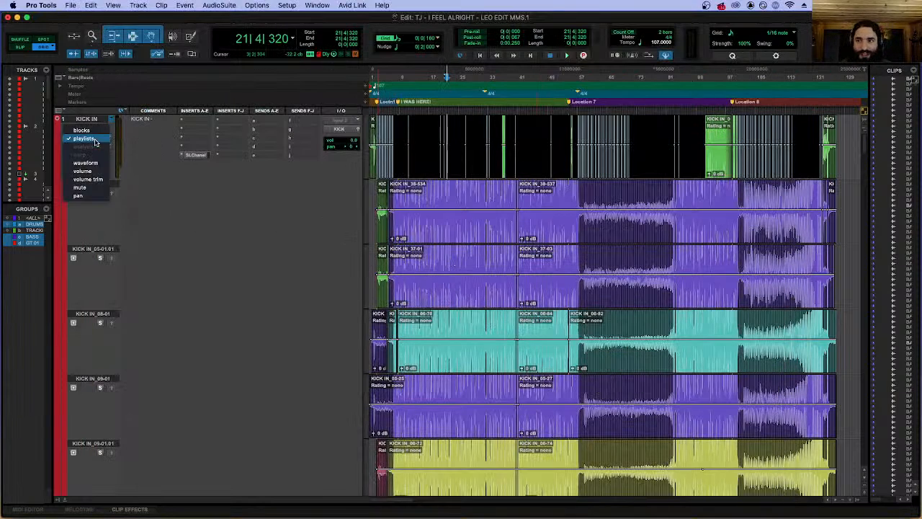
left_click(96, 164)
left_click(413, 135)
key("r")
scroll(413, 134, "down", 4)
scroll(413, 135, "down", 13)
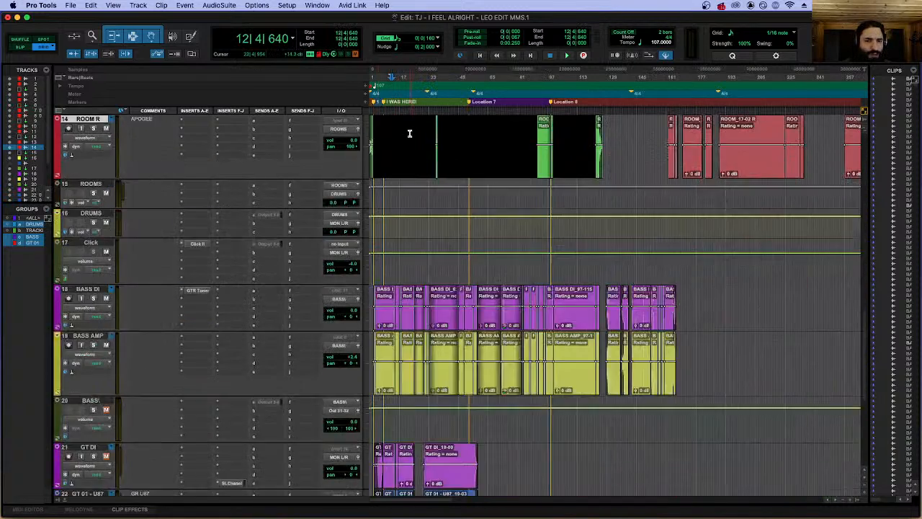
scroll(401, 130, "up", 12)
scroll(394, 126, "up", 8)
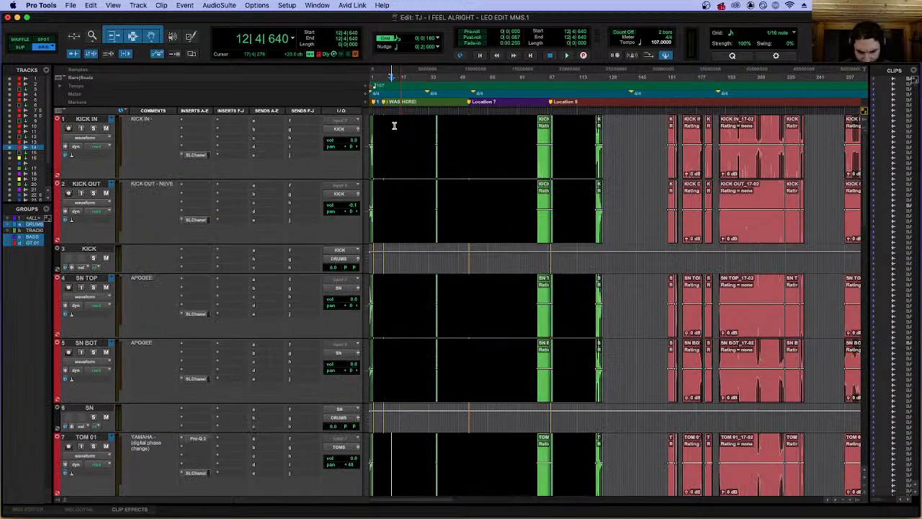
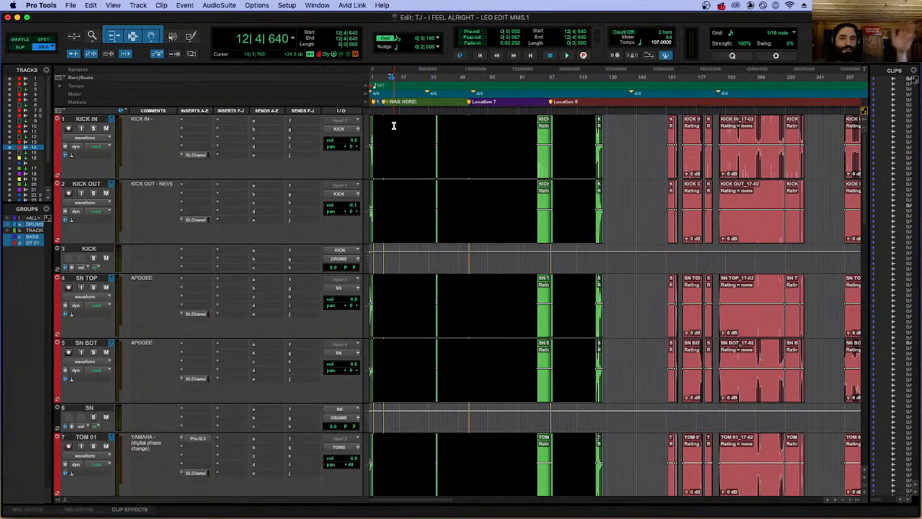
Zoom in on the start of the song and move the playhead to the I WAS HERE! marker.
left_click(386, 124)
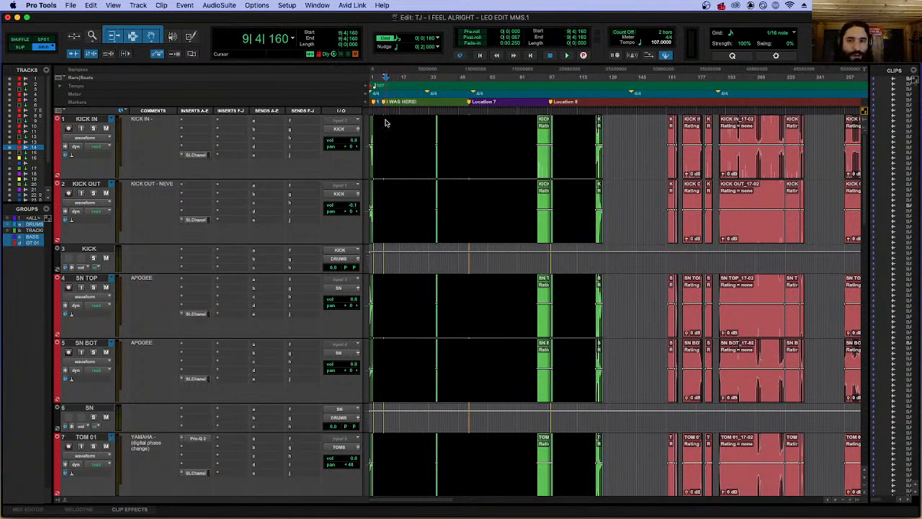
key("super+bracketright")
key("super+bracketright")
key("super+bracketright")
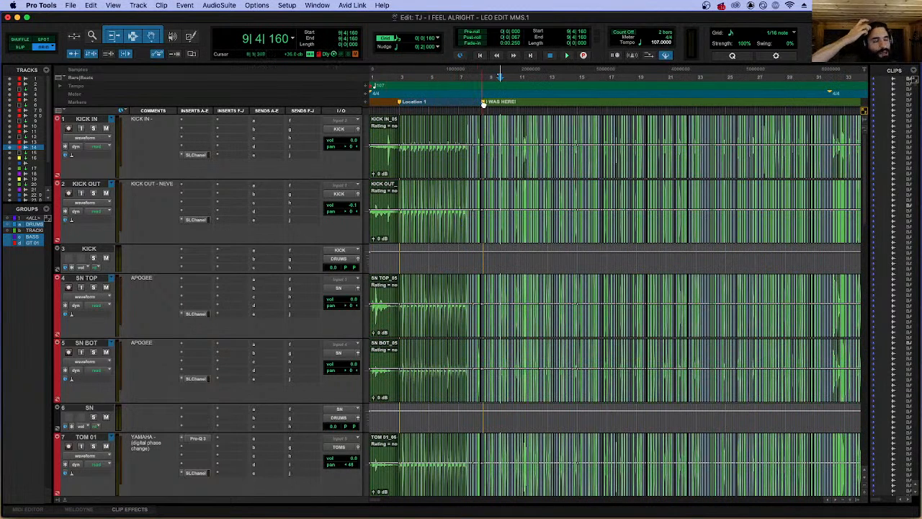
left_click(483, 103)
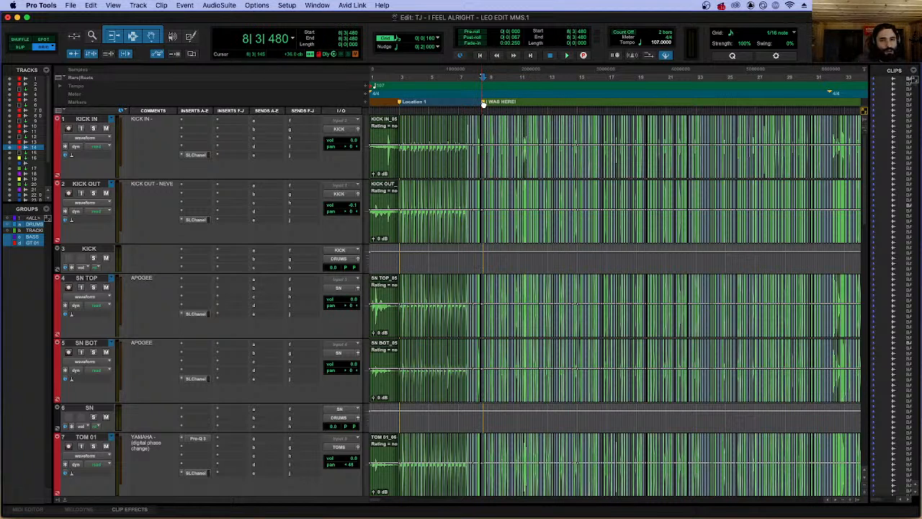
Examine the closely spaced drum cuts around the I WAS HERE! marker, placing the edit cursor at 8|2|640.
key("r")
key("r")
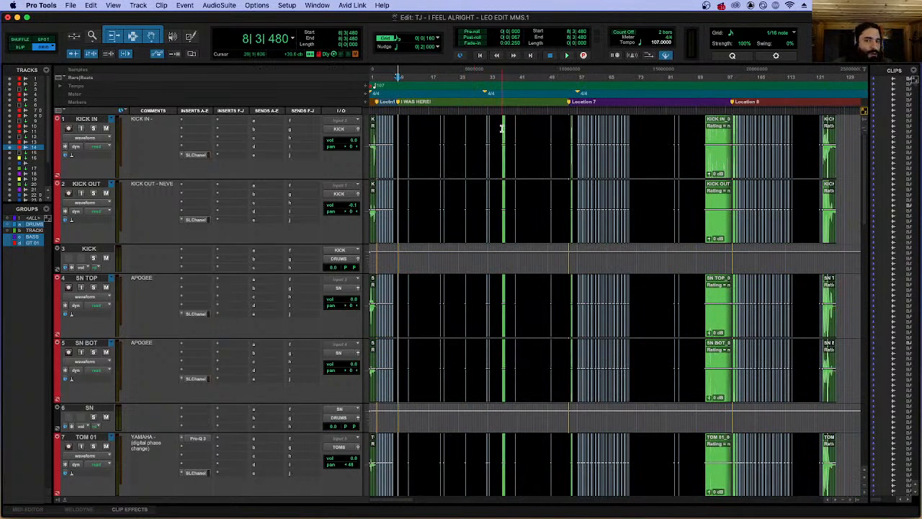
key("t")
key("t")
key("t")
key("t")
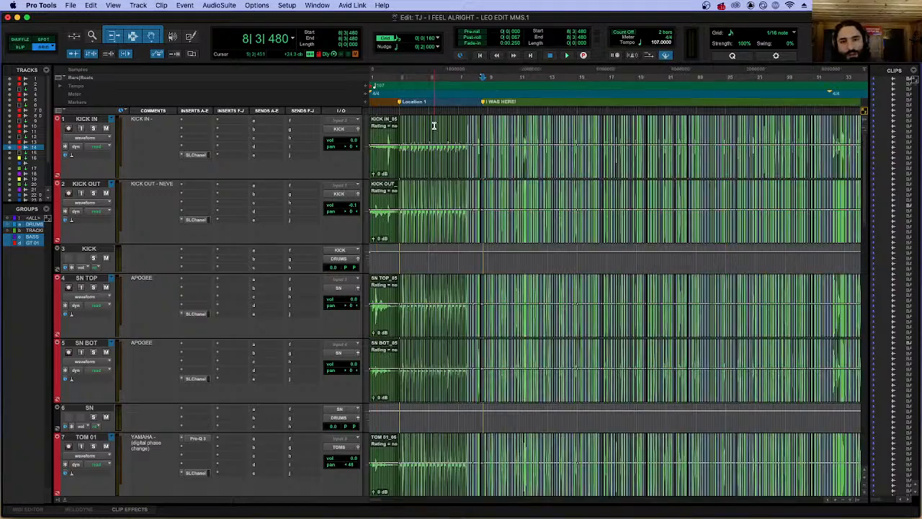
key("t")
key("t")
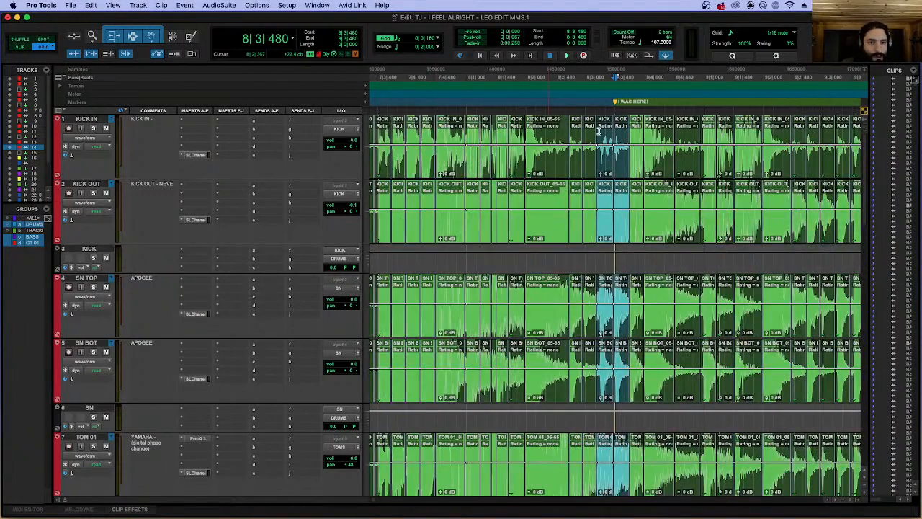
key("t")
key("t")
key("r")
left_click(510, 132)
key("r")
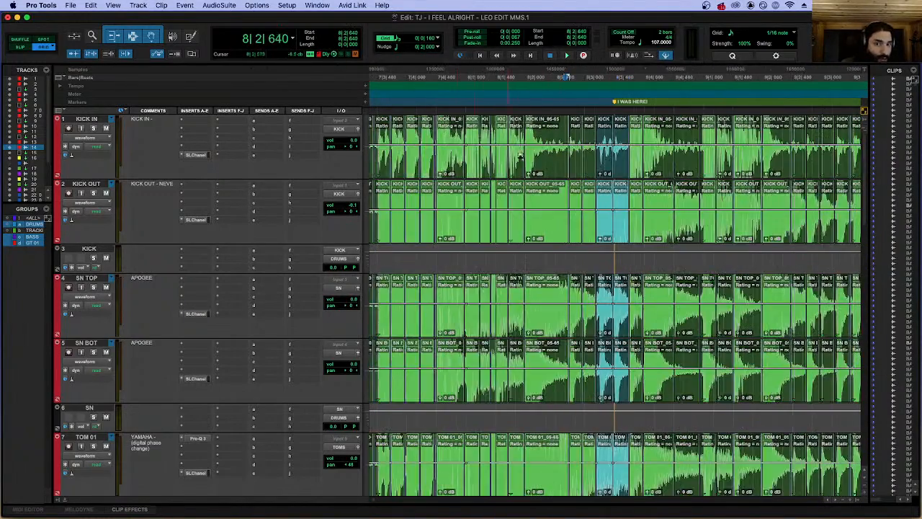
key("r")
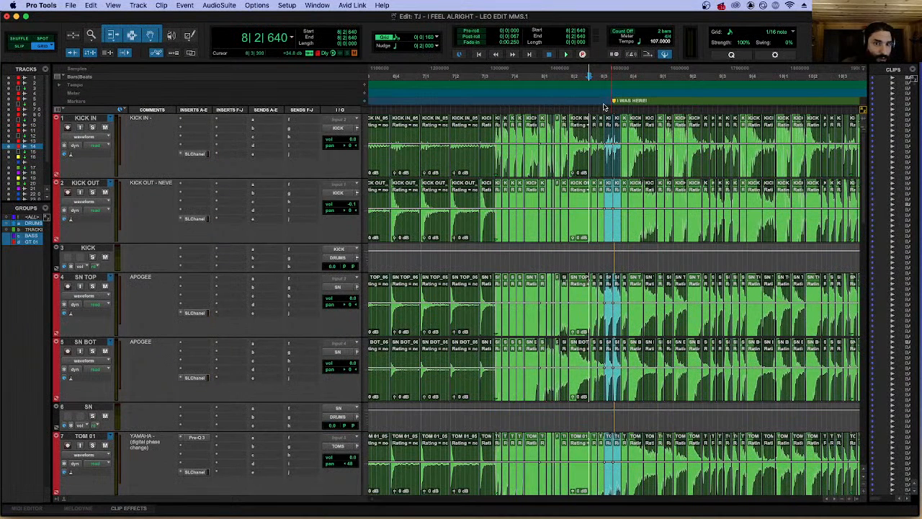
Place the edit cursor at 7|3|160 and examine the sliced drum clips leading into the first drum section.
left_click(486, 126)
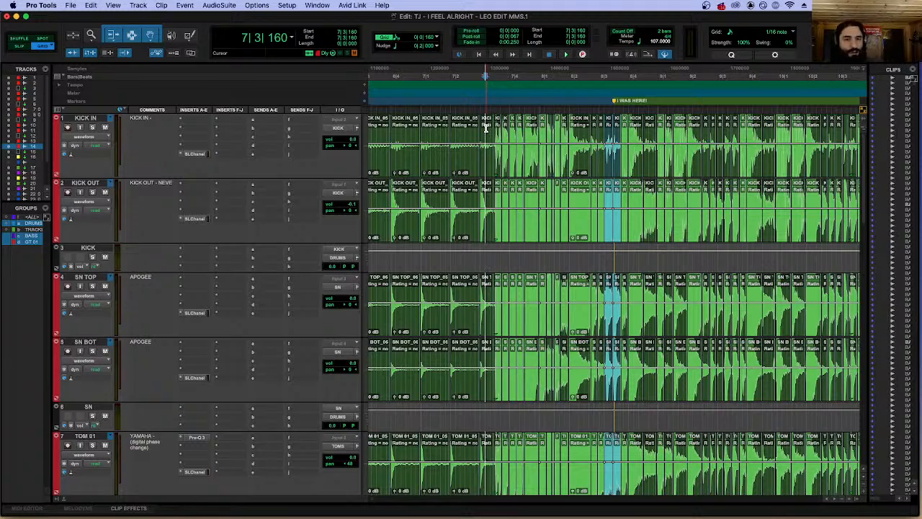
key("r")
key("r")
key("r")
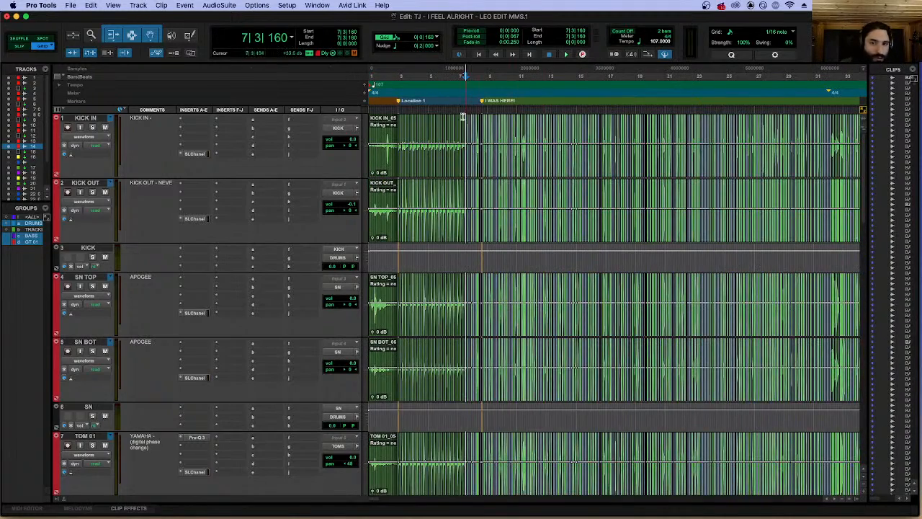
key("t")
key("t")
key("t")
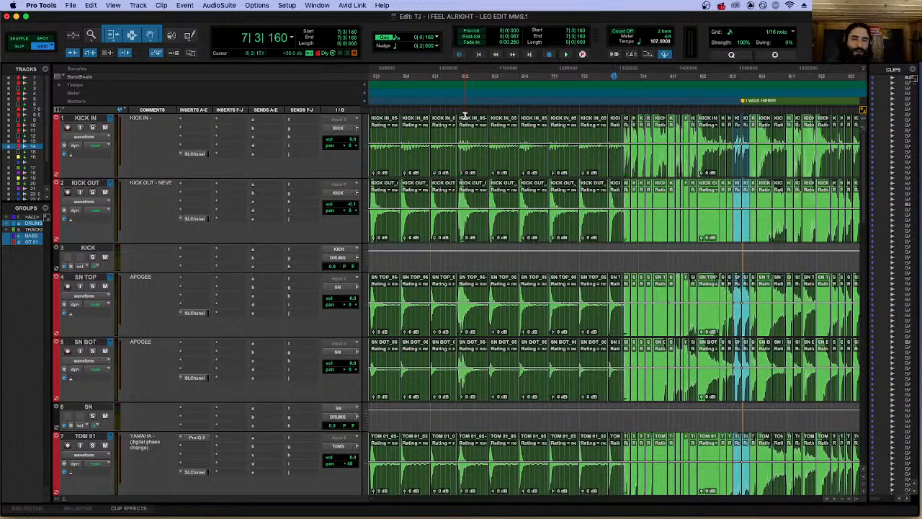
key("t")
key("t")
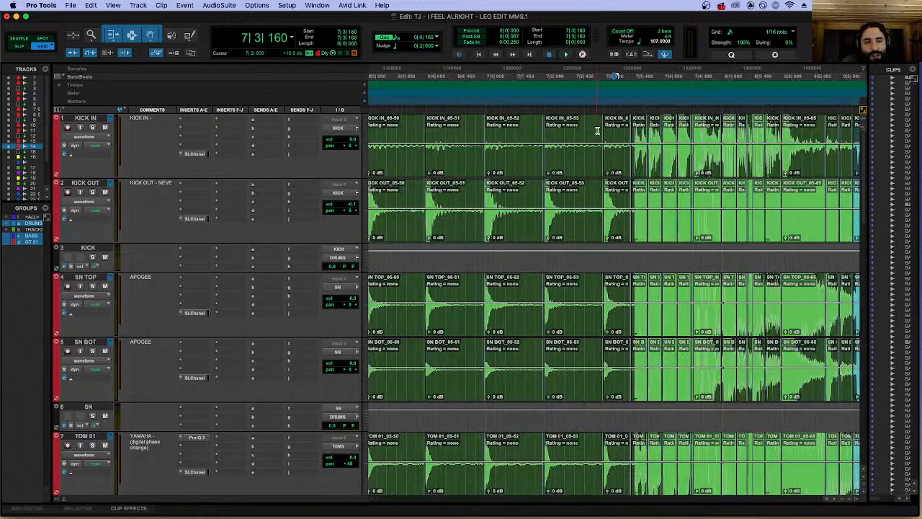
Play the edited drums from 7|2|800 past the I WAS HERE! marker, and stop playback.
left_click(646, 122)
left_click(609, 129)
left_click(535, 124)
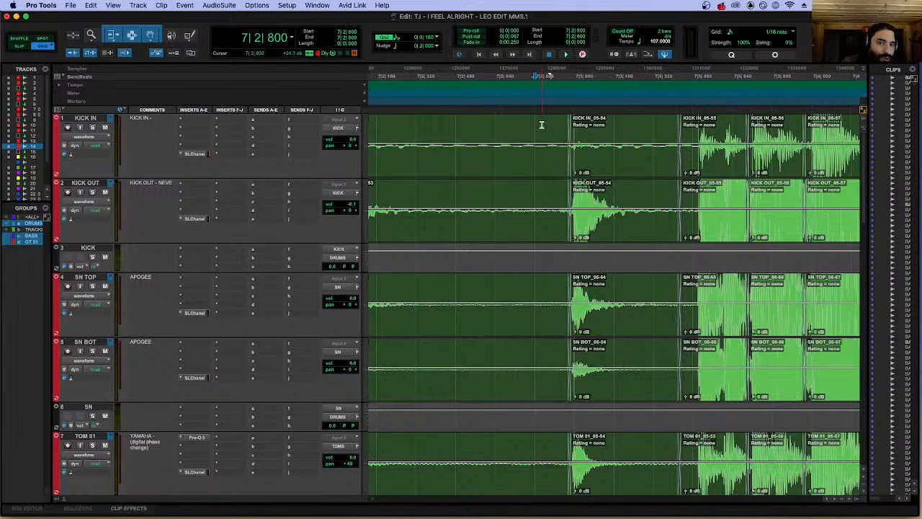
key("r")
key("space")
key("r")
key("r")
key("r")
key("r")
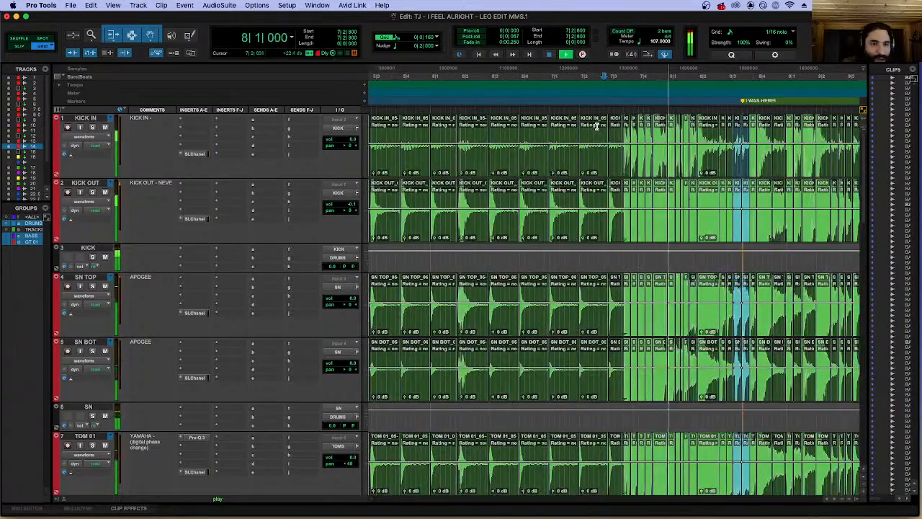
key("r")
key("r")
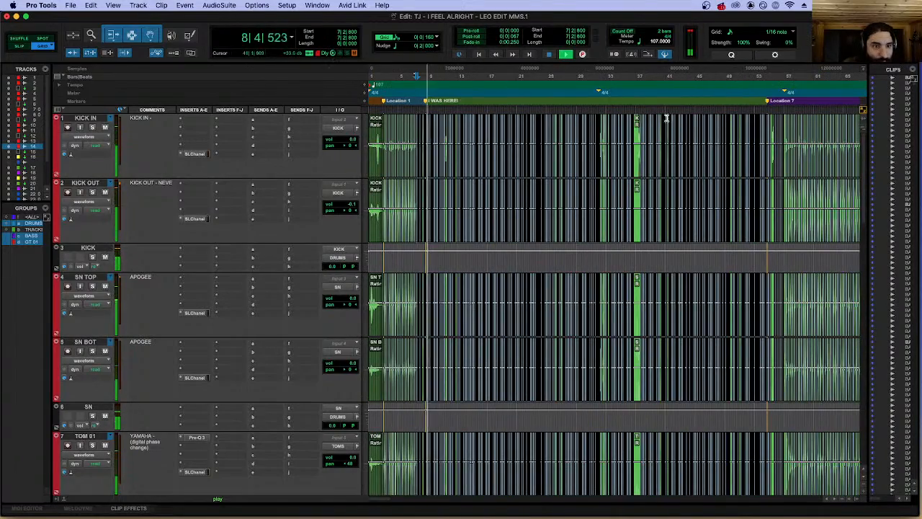
key("space")
Place the edit cursor at 54|3|000, just before Location 7, and audition the drum edits around the marker.
left_click(769, 122)
left_click(766, 123)
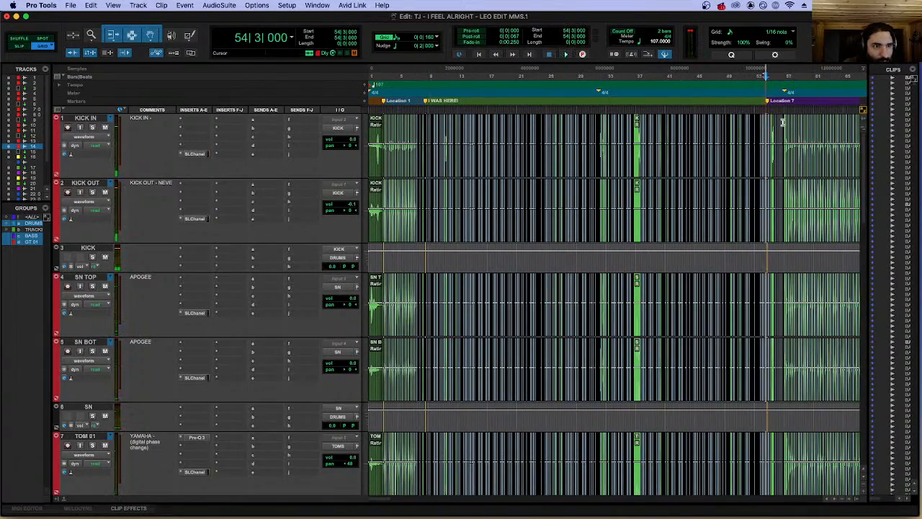
key("t")
key("t")
key("t")
key("t")
key("t")
key("t")
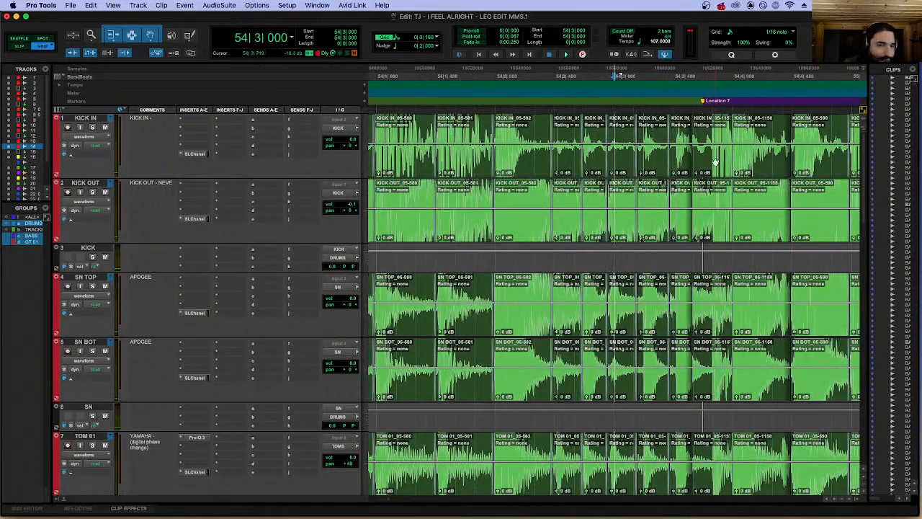
key("space")
key("r")
key("r")
key("space")
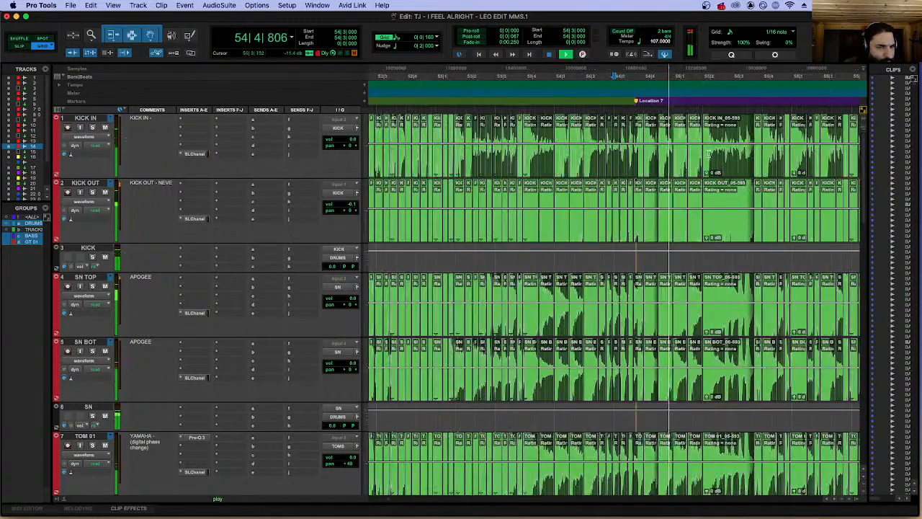
left_click(613, 109)
key("space")
key("t")
Zoom in on the drum cut at 54|3|631 and crossfade the KICK IN_05-1157 clips with the preceding clips.
key("t")
key("space")
left_click(710, 165)
key("t")
key("t")
key("t")
key("t")
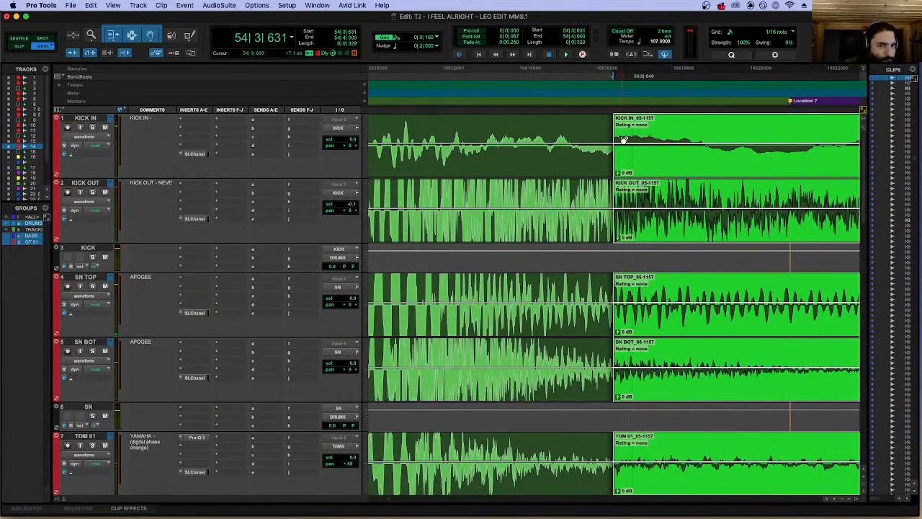
left_click_drag(613, 164, 620, 165)
key("r")
key("r")
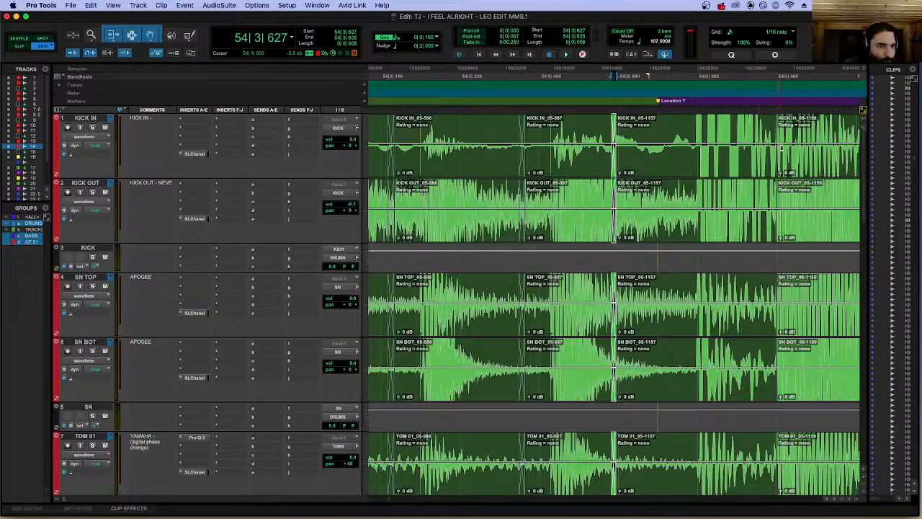
left_click_drag(780, 148, 780, 173)
key("r")
left_click(672, 172)
Look over the whole edited song, from the drum tracks down to the bass and guitar tracks.
key("r")
key("r")
key("r")
key("r")
key("r")
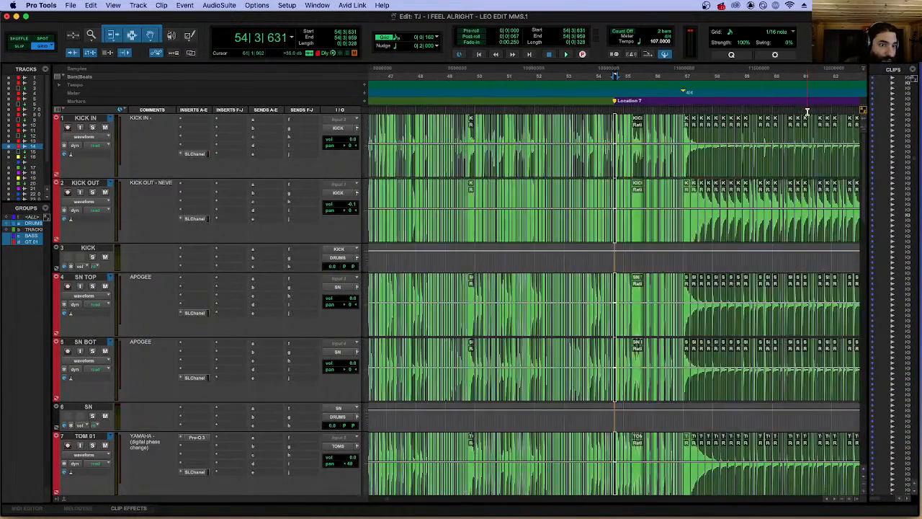
key("r")
key("r")
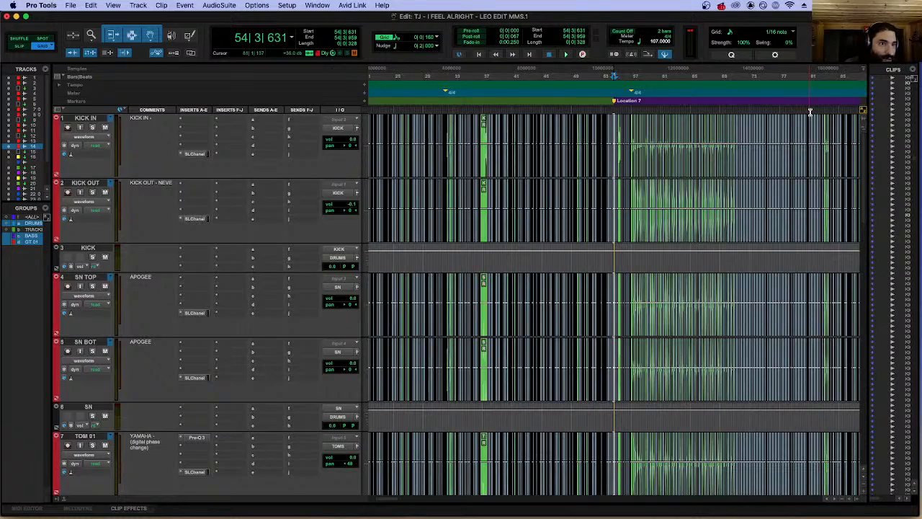
key("r")
scroll(679, 174, "down", 10)
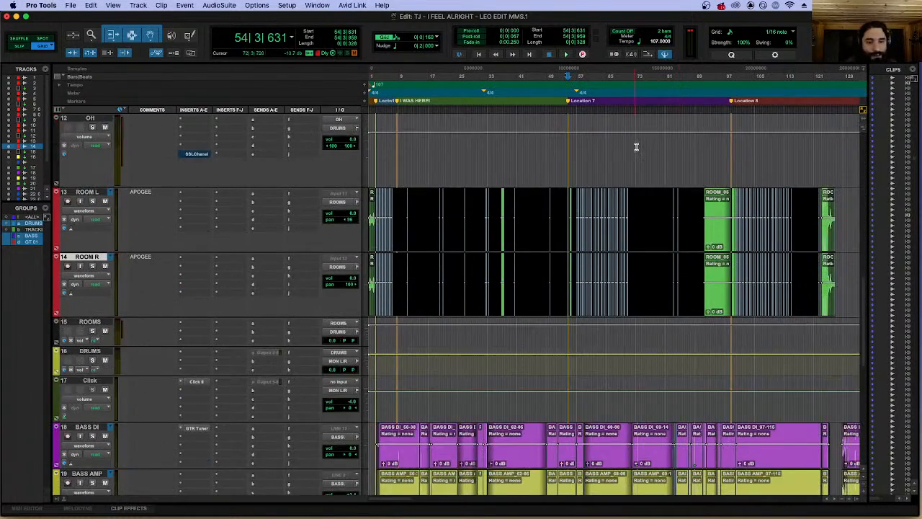
scroll(634, 149, "down", 5)
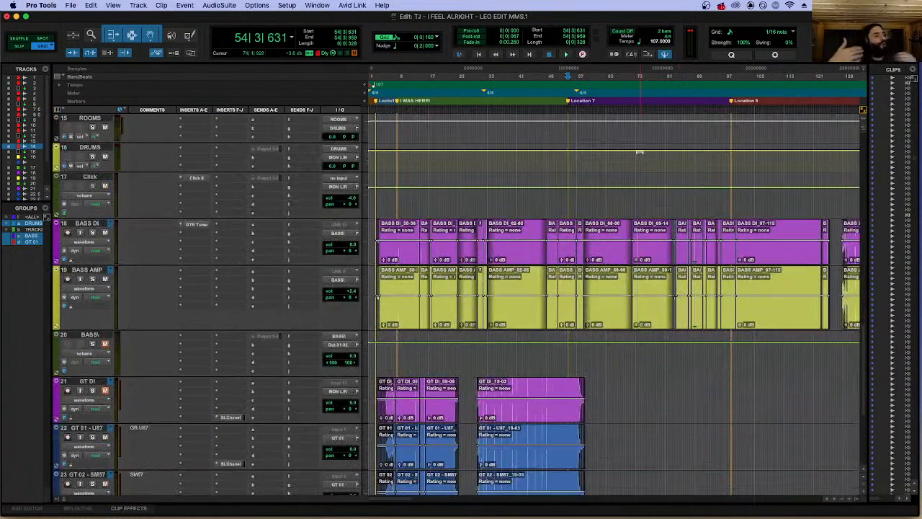
scroll(638, 152, "up", 15)
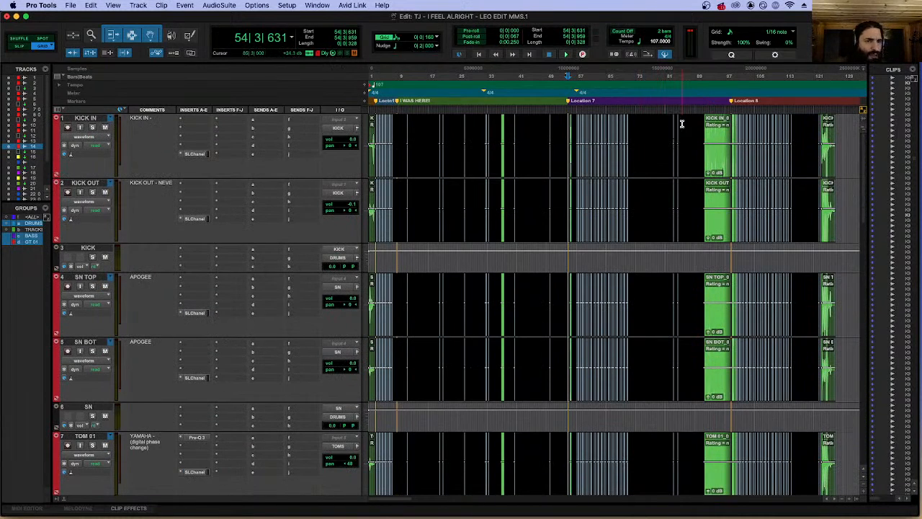
Go to the red unedited drum takes after the song and place the edit cursor at 206|2|480.
key("r")
key("r")
key("super+bracketright")
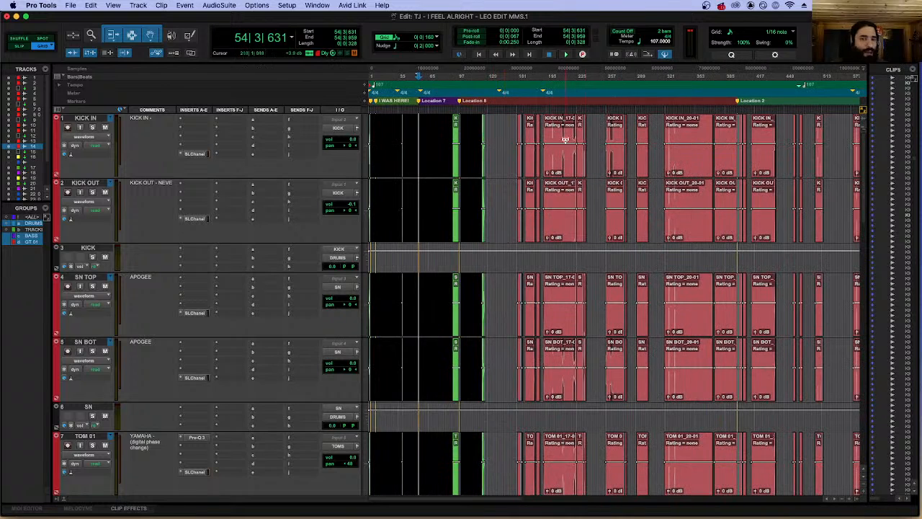
left_click(561, 128)
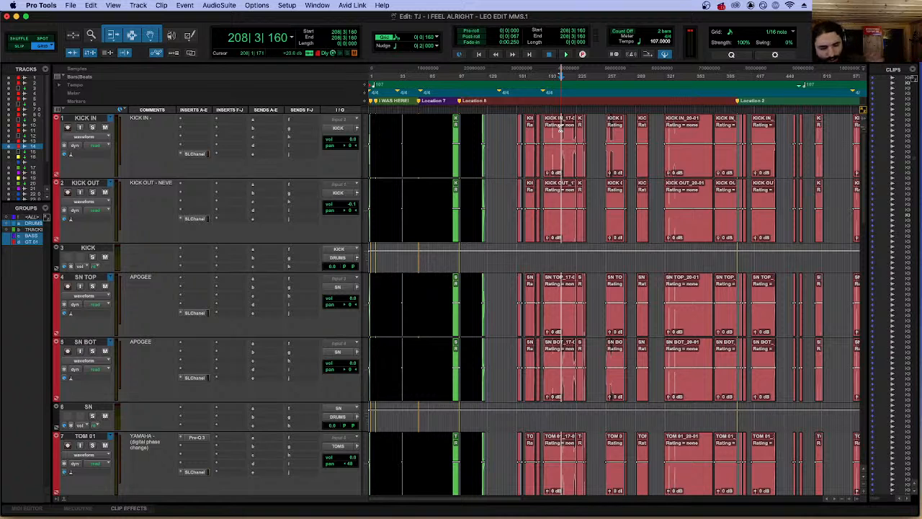
left_click(561, 128)
key("t")
key("t")
key("t")
key("t")
left_click(589, 129)
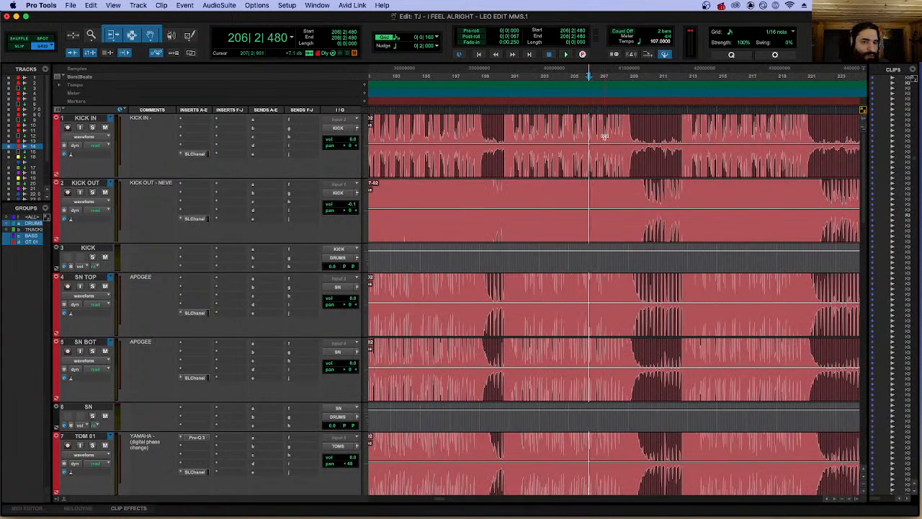
Move the edit cursor to the drum transient at 200|3|035 and examine the hits around it.
left_click(512, 124)
left_click(499, 124)
key("Tab")
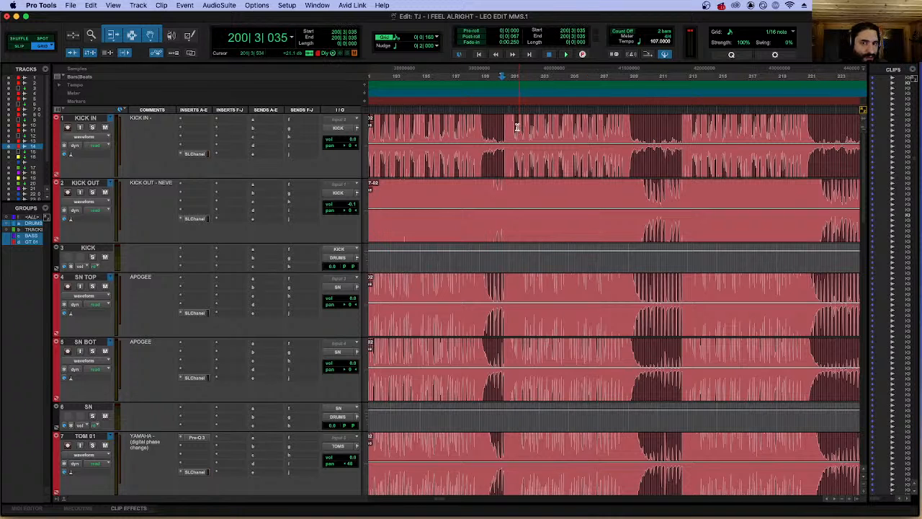
key("t")
key("t")
key("t")
key("t")
key("t")
key("t")
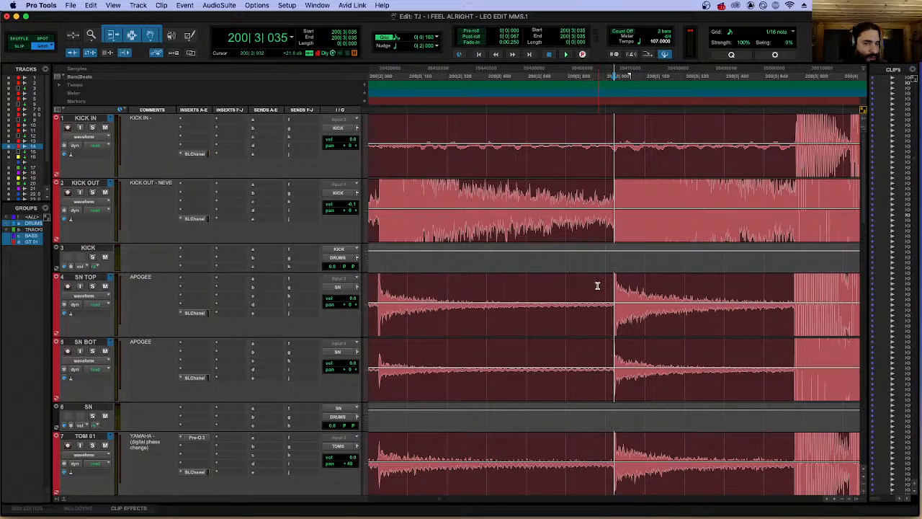
Reduce the audio waveform height across the tracks, keeping the unedited drum takes in view.
key("r")
key("r")
key("r")
key("r")
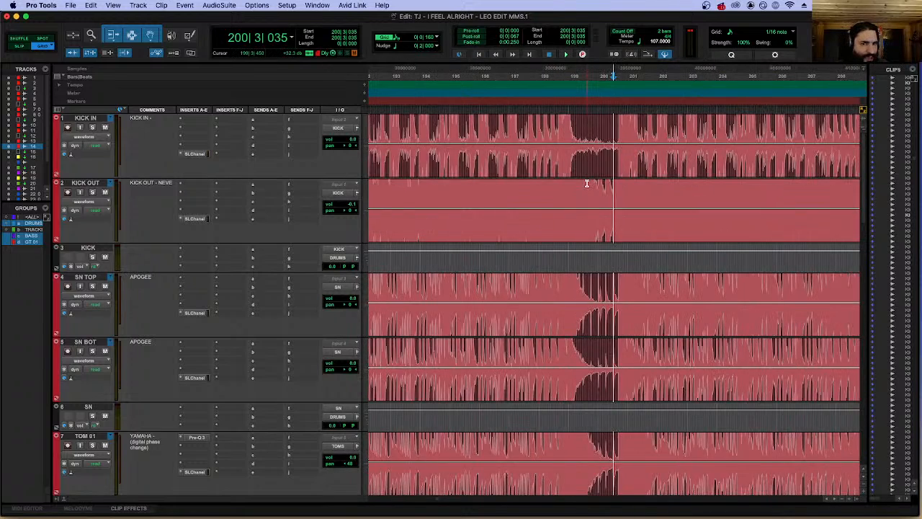
key("r")
key("r")
key("r")
key("super+alt+bracketleft")
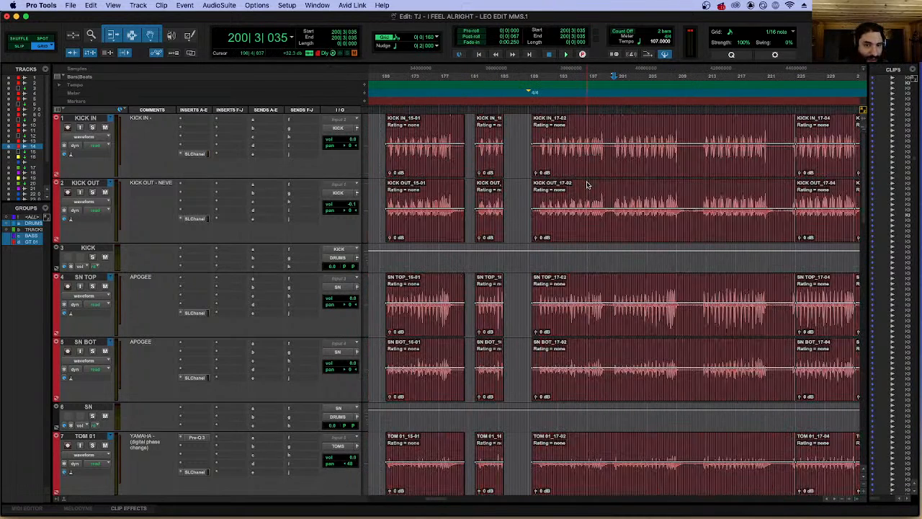
Place the edit cursor at 202|1|320 within the KICK IN_17-02 take.
left_click(625, 132)
key("t")
key("t")
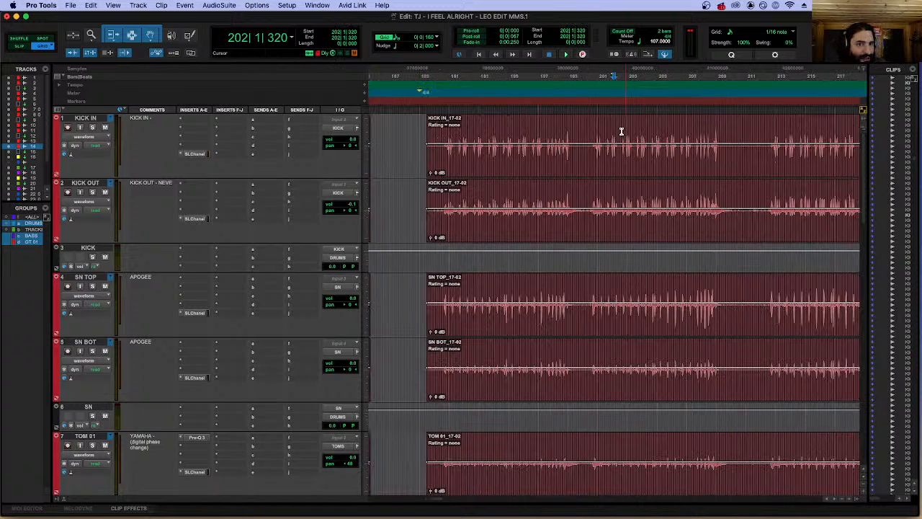
key("r")
Examine the opening of the KICK IN_17-02 take and place the edit cursor at 191|1|480.
left_click(466, 134)
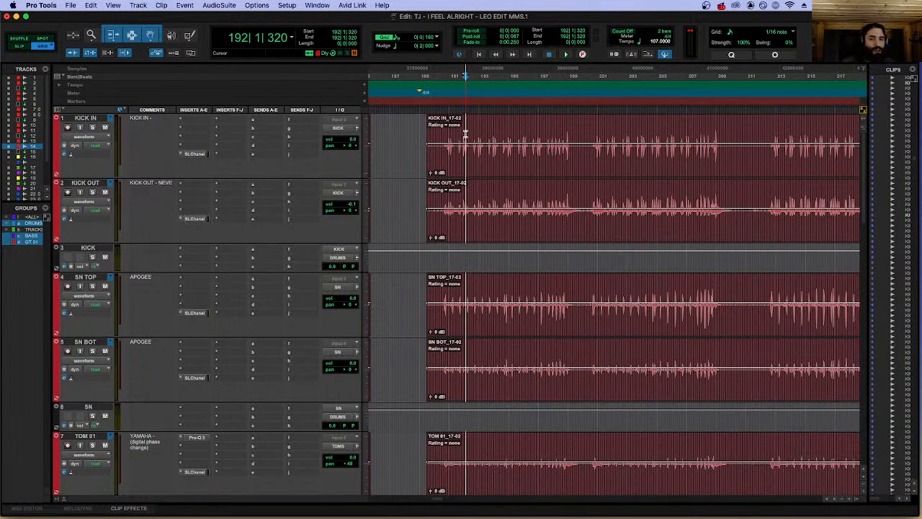
left_click(448, 134)
key("t")
key("t")
key("t")
key("t")
key("t")
key("r")
key("r")
key("r")
key("r")
key("r")
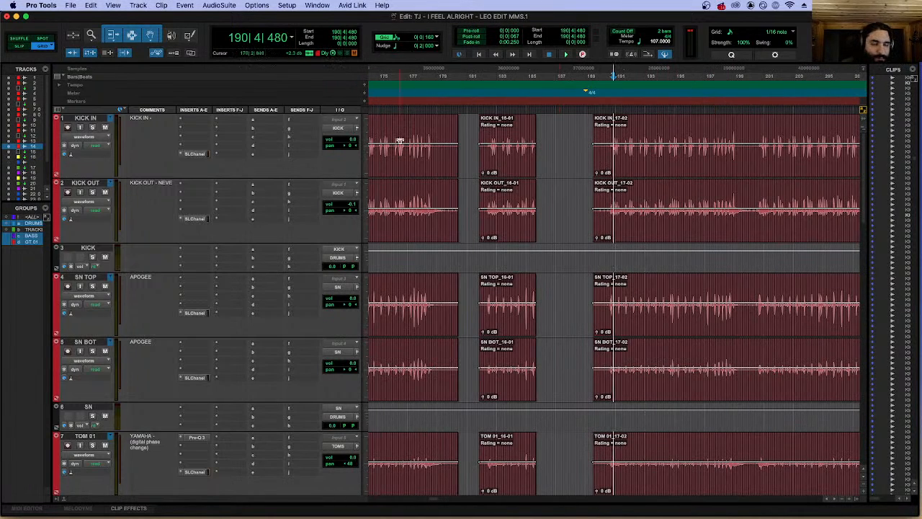
left_click(617, 142)
left_click(616, 140)
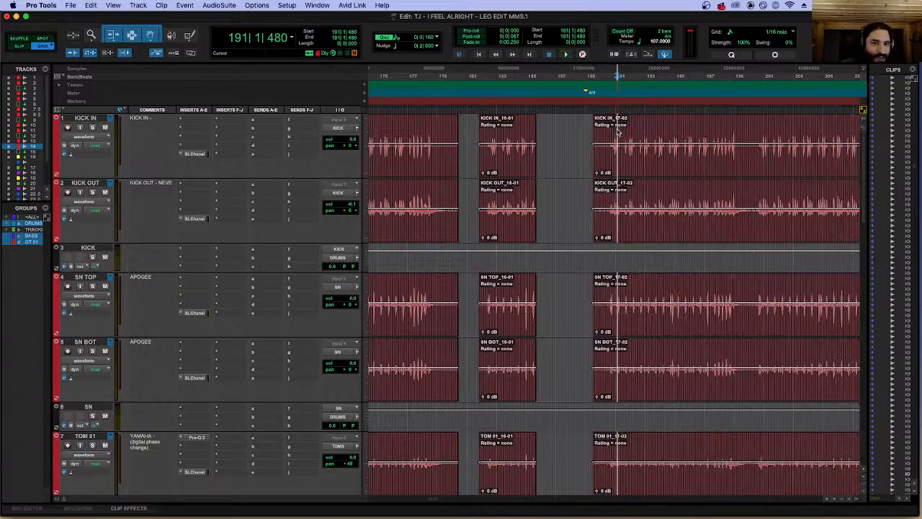
Turn off the DRUMS, BASS and GT 01 groups and select the KICK IN and KICK OUT tracks.
scroll(611, 223, "down", 10)
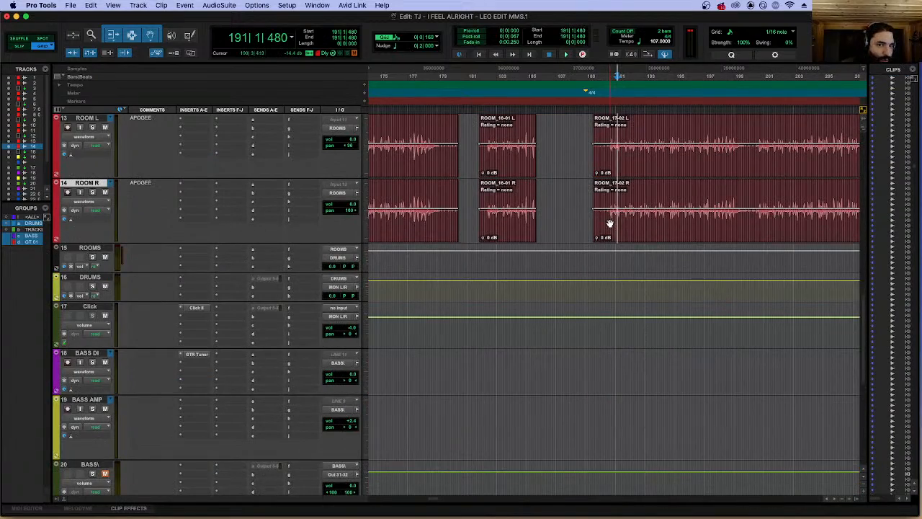
scroll(610, 224, "up", 10)
scroll(618, 139, "down", 5)
scroll(618, 139, "up", 5)
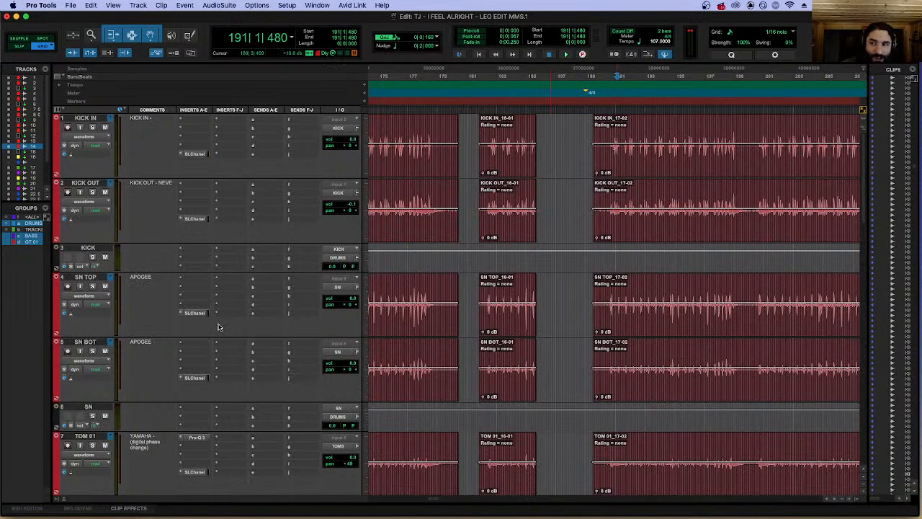
left_click(33, 224)
left_click(32, 236)
left_click(32, 243)
left_click(85, 183)
left_click(95, 121, "shift")
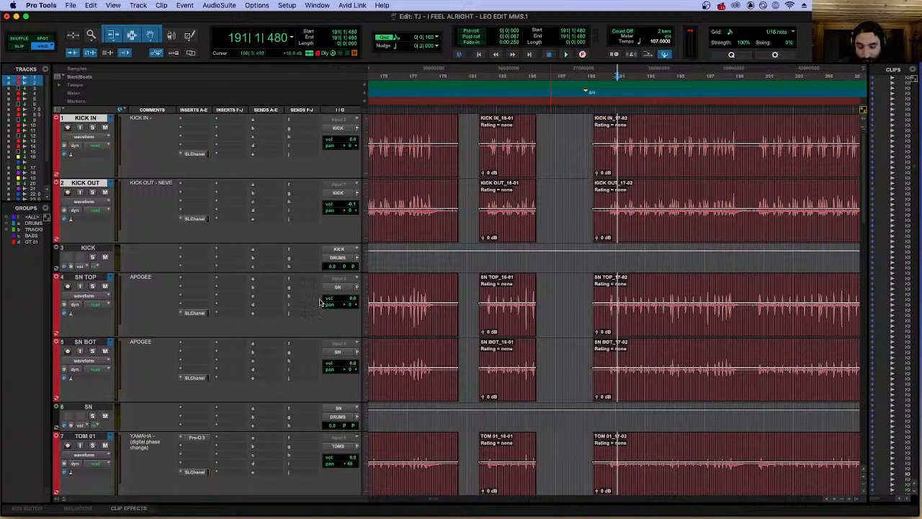
Create a Mix/Edit group from the KICK IN and KICK OUT tracks and name it Kick.
key("super+g")
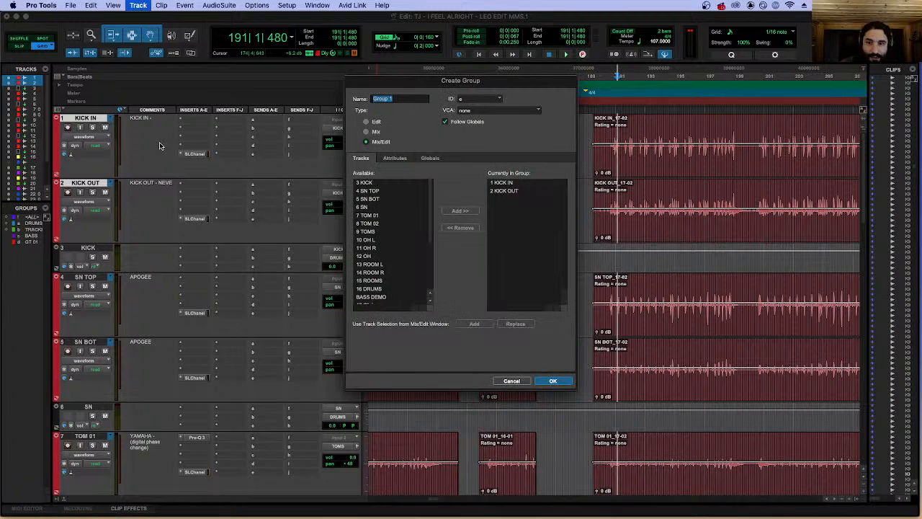
left_click(559, 380)
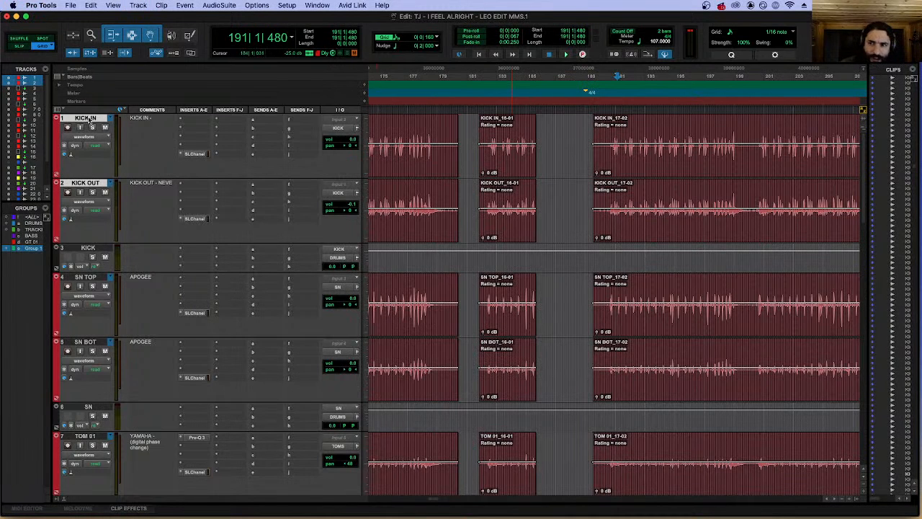
right_click(30, 249)
left_click(7, 257)
right_click(36, 249)
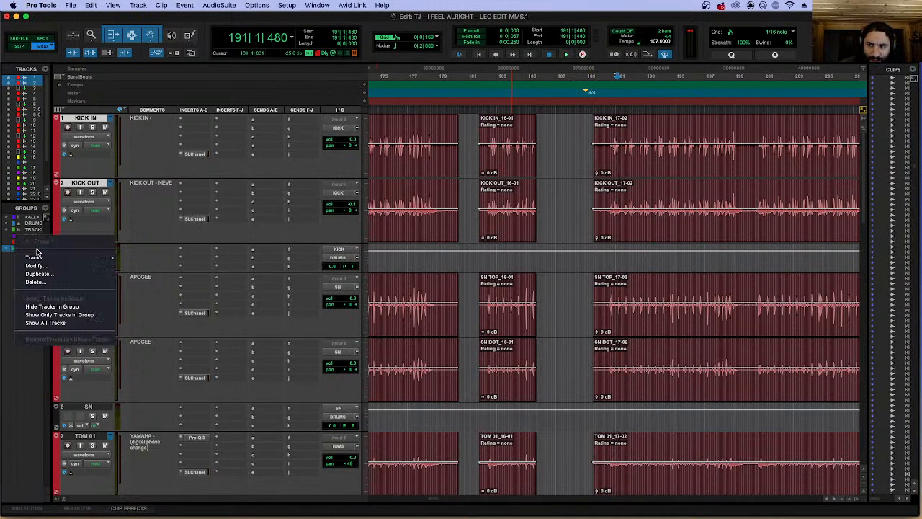
left_click(38, 267)
type("Kick")
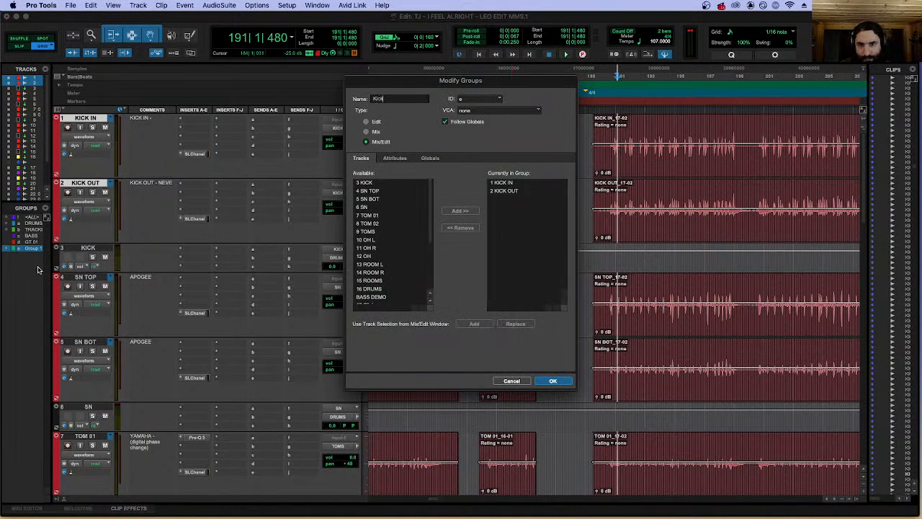
key("Return")
Separate the KICK IN and KICK OUT clips at 190|1|000, ahead of the first drum hits.
left_click(617, 130)
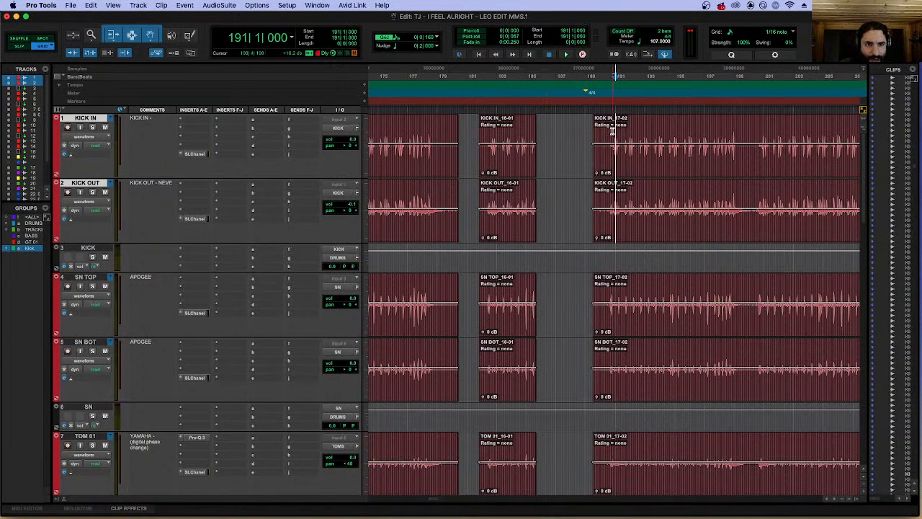
key("super+bracketright")
key("super+bracketright")
key("super+bracketright")
key("super+bracketright")
left_click(584, 129)
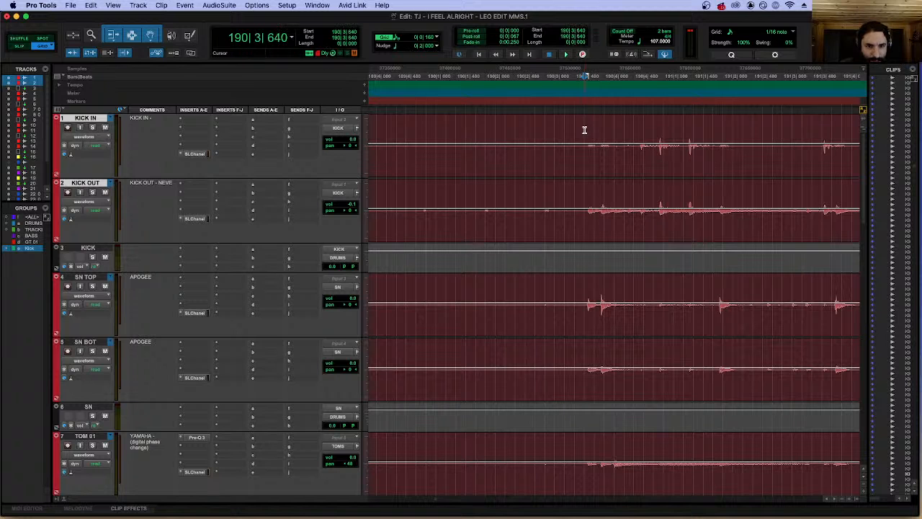
left_click(426, 123)
key("super+e")
Separate the two kick clips at 220|4|800, at the final kick hit of the section.
left_click(541, 170)
key("super+bracketleft")
key("super+bracketleft")
key("super+bracketleft")
key("super+bracketleft")
key("super+bracketleft")
key("super+bracketleft")
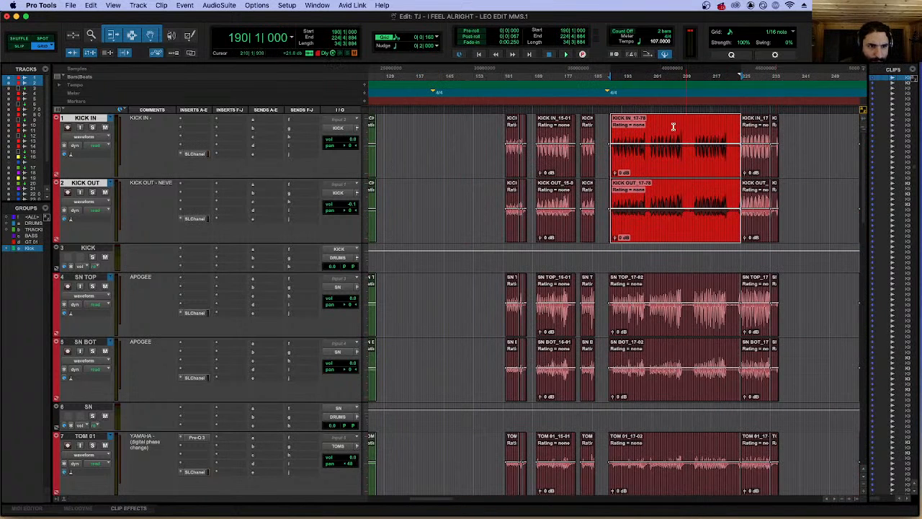
left_click(723, 128)
key("super+bracketright")
key("super+bracketright")
key("super+bracketright")
key("super+bracketright")
key("super+bracketright")
key("super+bracketright")
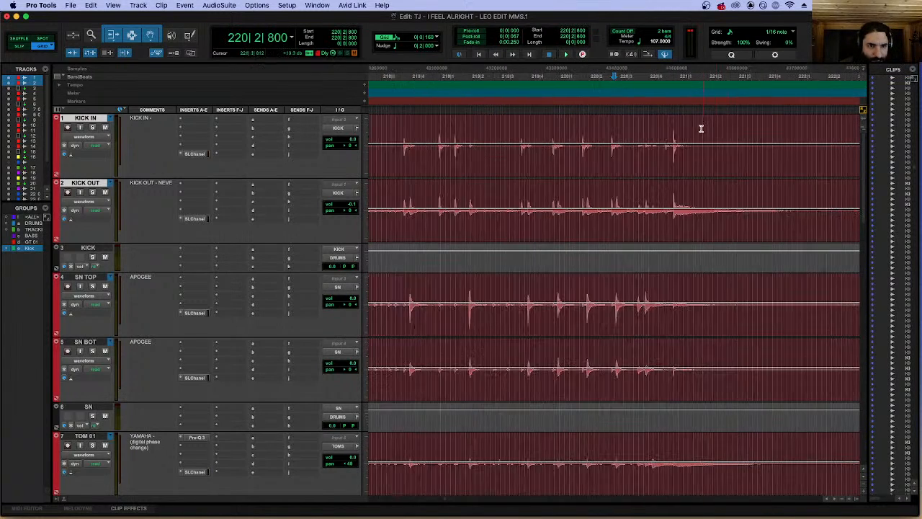
left_click(733, 129)
key("super+bracketleft")
key("super+bracketleft")
key("super+bracketleft")
key("super+bracketleft")
key("super+bracketleft")
key("super+bracketleft")
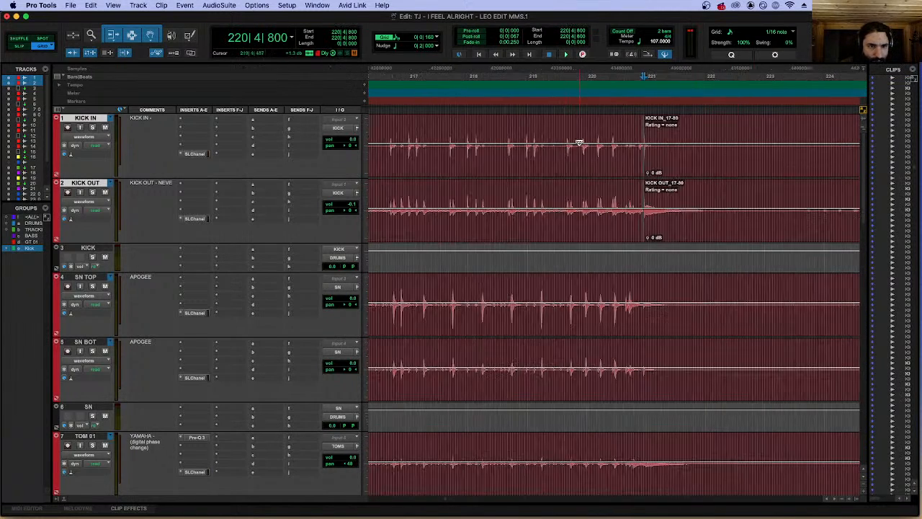
Extend the kick clip selection so it runs from 190|1|000 to 221|1|000 and separate the clips at its end.
left_click(505, 172)
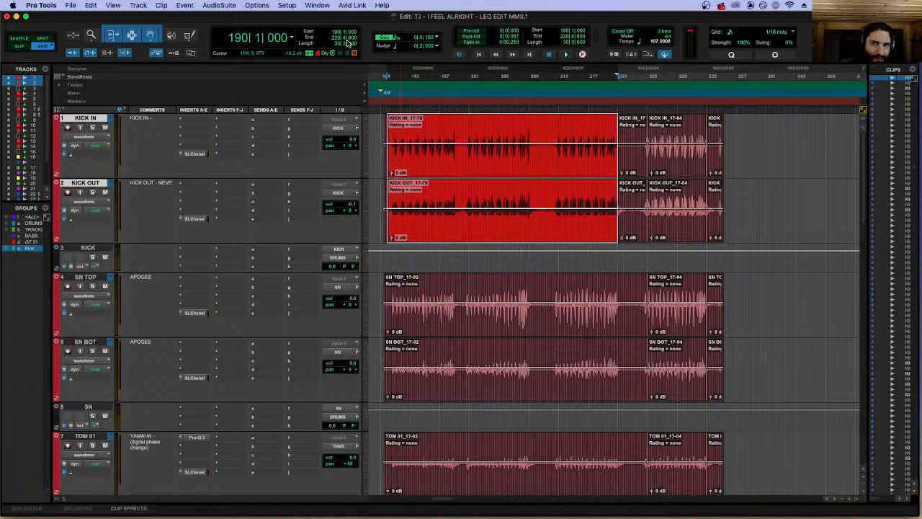
key("super+bracketright")
key("super+bracketright")
key("super+bracketright")
key("super+bracketright")
key("super+bracketright")
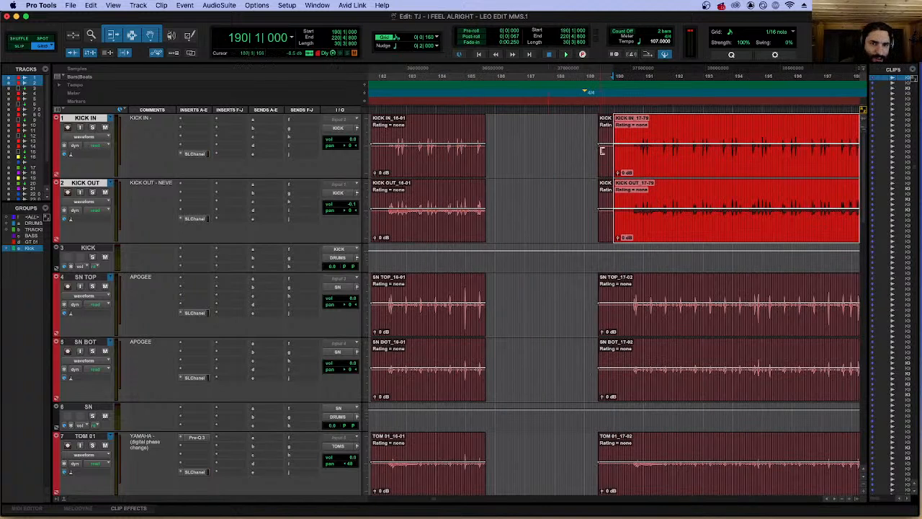
key("t")
key("t")
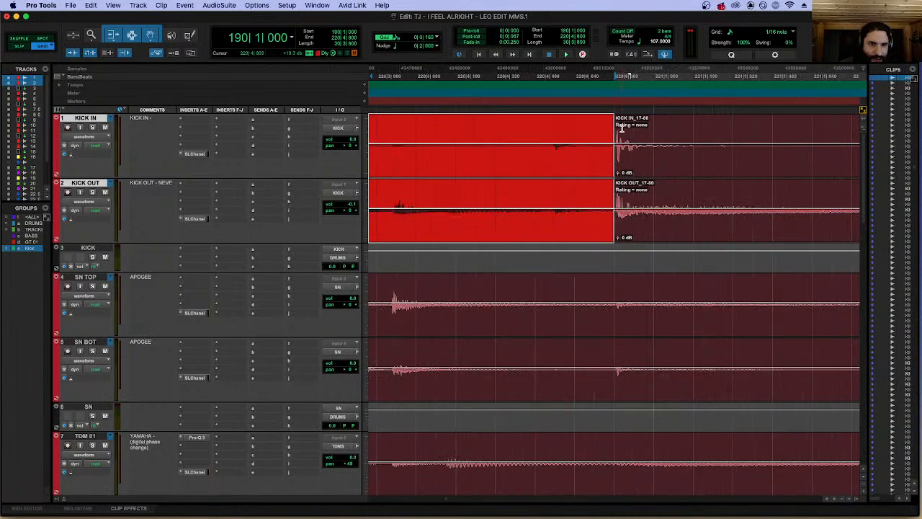
scroll(622, 128, "right", 5)
key("r")
left_click(513, 123, "shift")
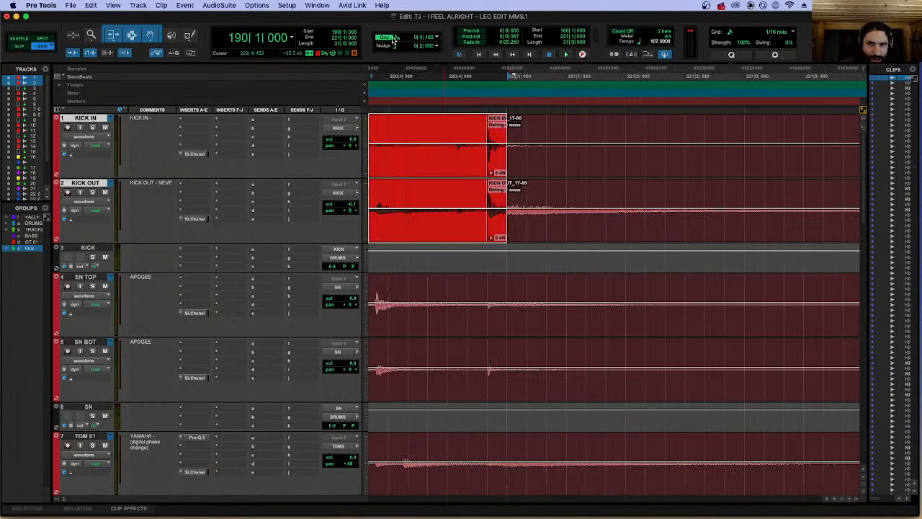
key("r")
key("t")
key("t")
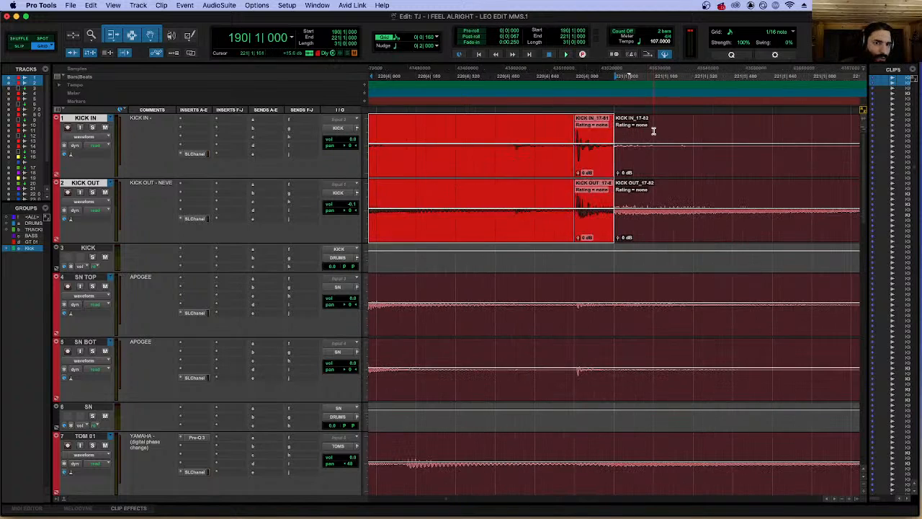
Extend the long kick clips over the short fragment starting at 220|4|800 so they end at 221|1|000.
left_click(653, 131)
left_click(583, 171)
key("t")
key("t")
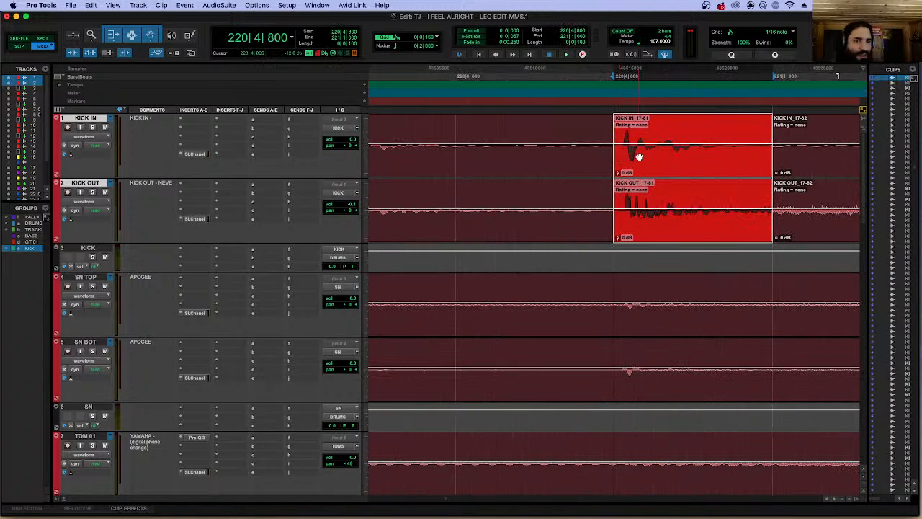
key("r")
key("r")
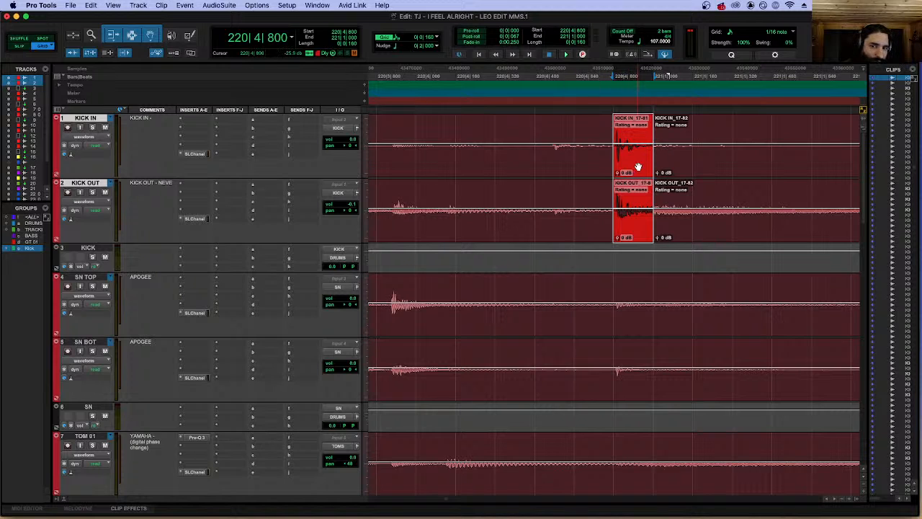
left_click_drag(630, 168, 657, 127)
left_click(648, 128)
key("r")
key("r")
key("r")
key("r")
key("r")
key("r")
key("r")
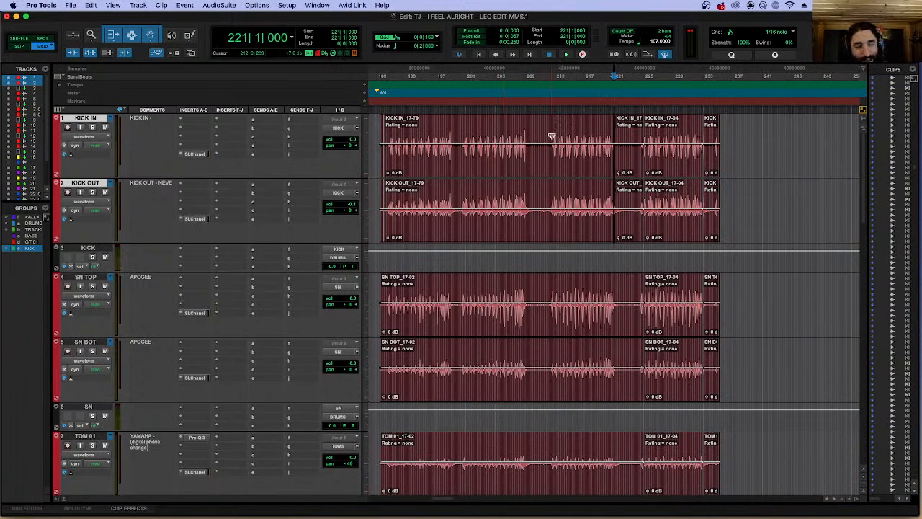
Select the long kick clips from 190|1|000 to 221|1|000 and check their edges.
left_click(520, 166)
key("t")
key("t")
key("t")
key("t")
key("t")
key("t")
key("r")
key("r")
key("r")
key("r")
key("r")
key("r")
key("r")
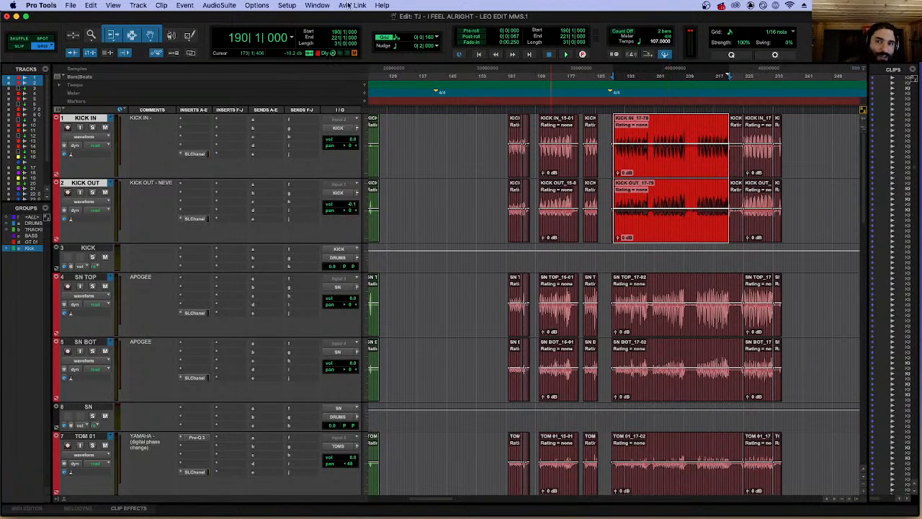
Analyze the selected kick clips from bar 190 to 221 in Beat Detective, using Clip Separation with Enhanced Resolution.
left_click(382, 5)
type("ddea")
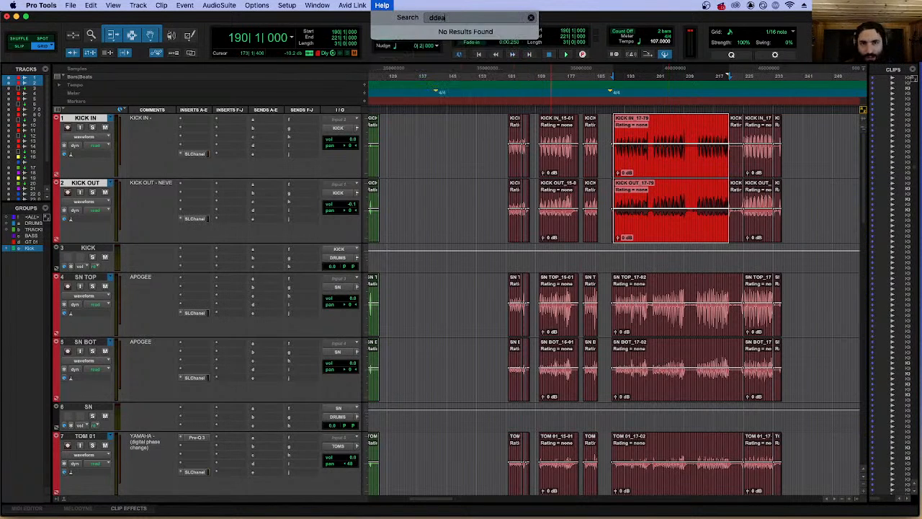
key("BackSpace")
key("BackSpace")
key("BackSpace")
type("beat")
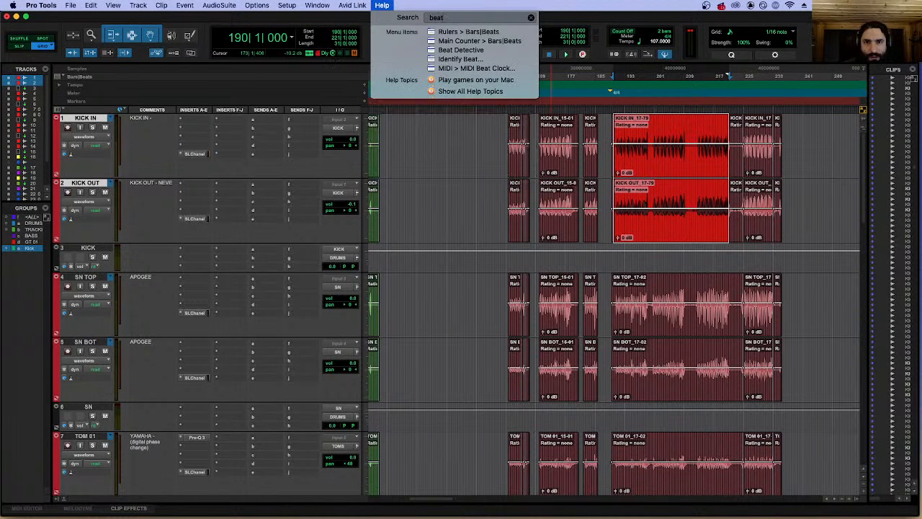
left_click(459, 50)
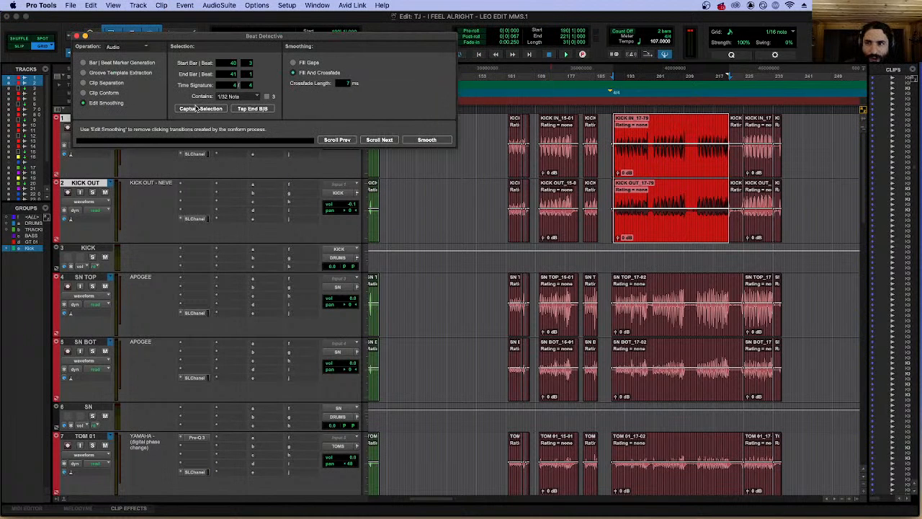
left_click(117, 83)
left_click(201, 108)
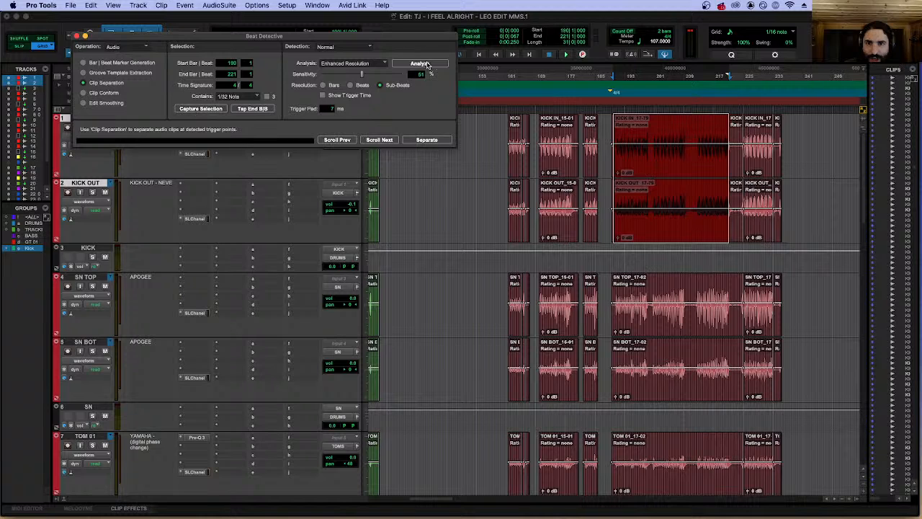
Examine the detected trigger points against the kick hits throughout the selected section.
key("t")
key("t")
key("t")
key("t")
key("t")
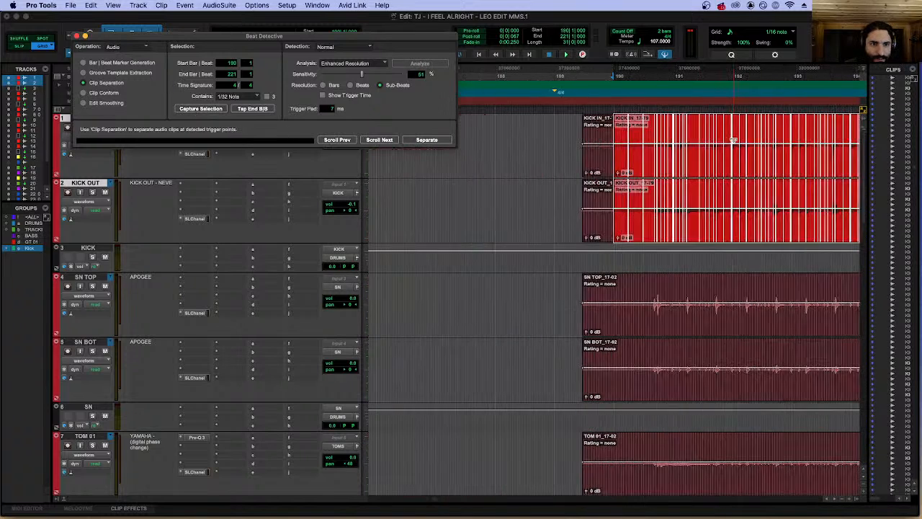
scroll(733, 139, "right", 10)
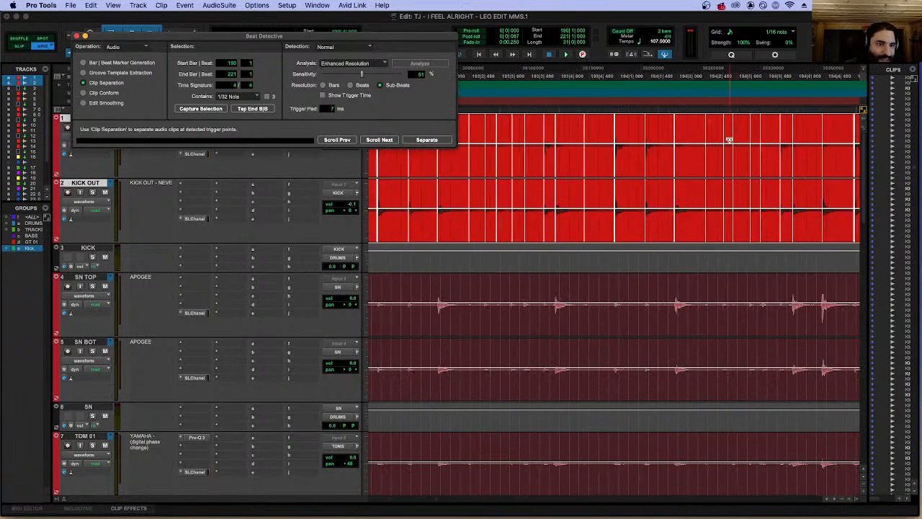
scroll(727, 139, "right", 5)
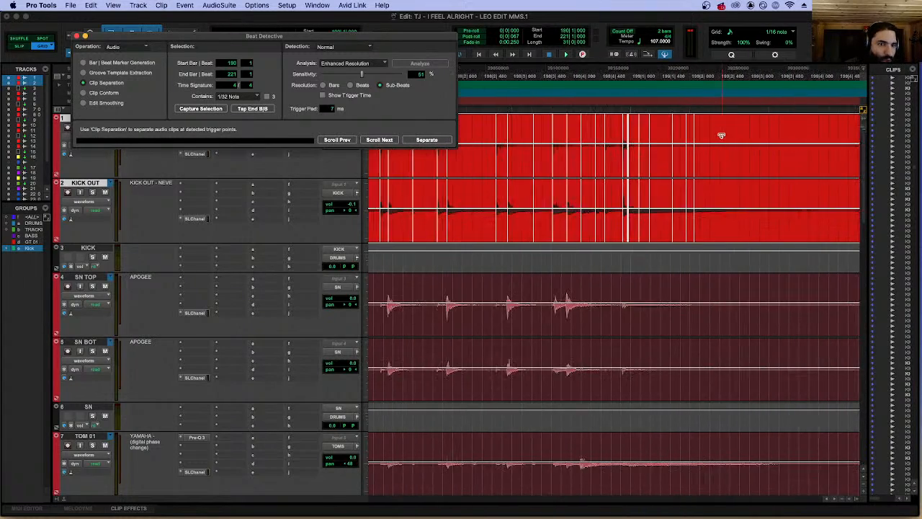
key("r")
key("r")
key("r")
key("r")
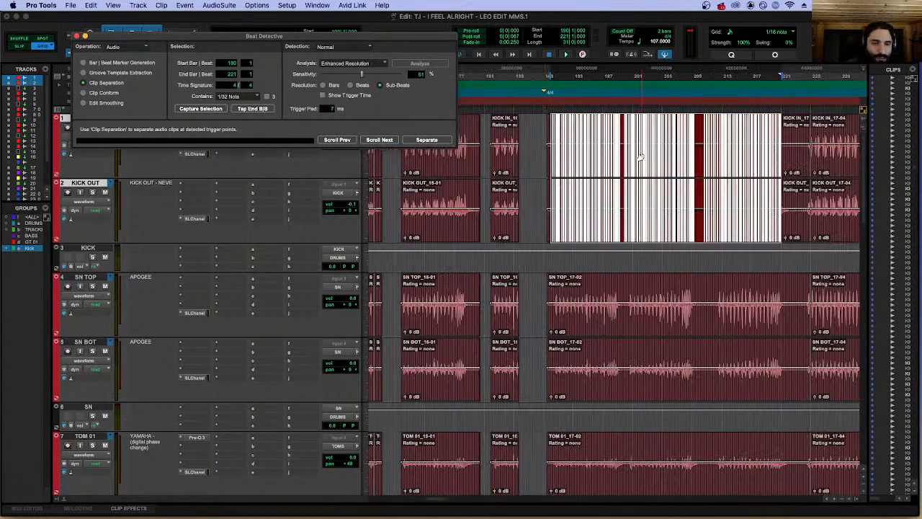
key("t")
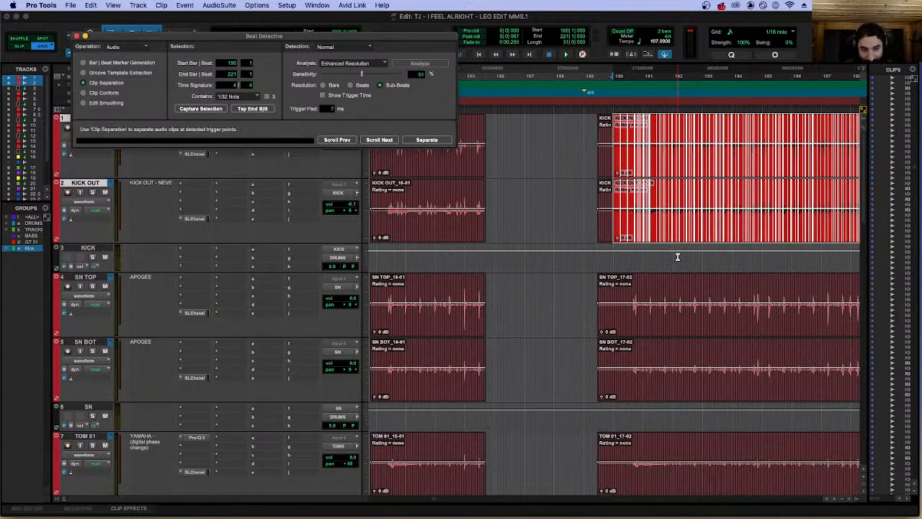
Extend the Beat Detective selection and its triggers from the kick tracks down through all drum tracks to ROOM R.
key("alt+apostrophe")
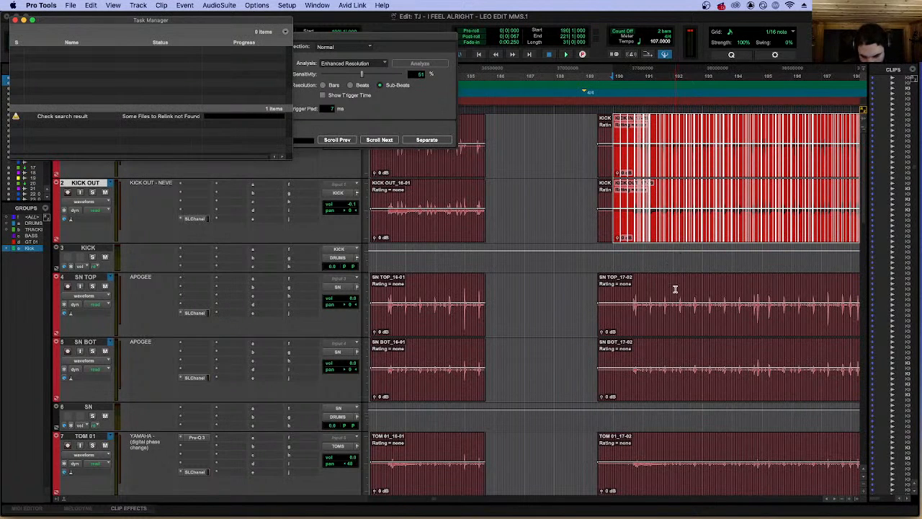
key("shift+semicolon")
key("shift+semicolon")
key("shift+semicolon")
key("shift+semicolon")
key("shift+semicolon")
key("shift+semicolon")
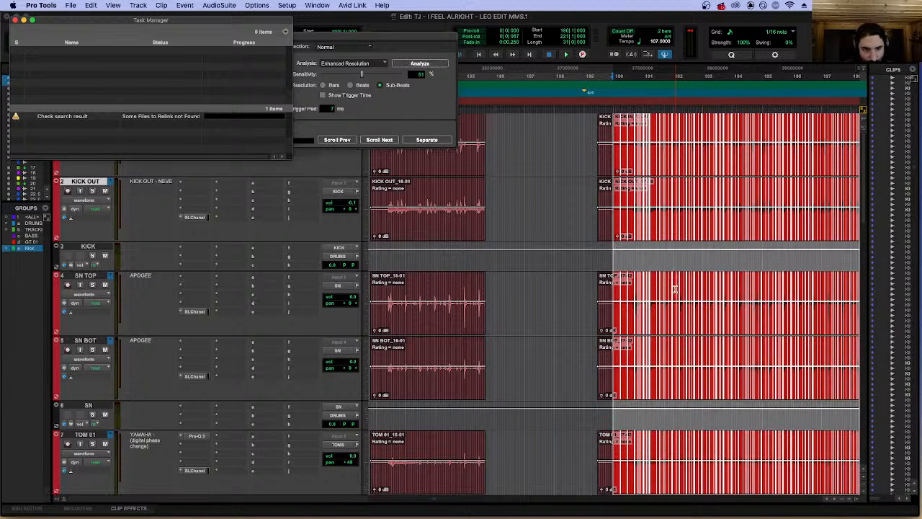
key("shift+semicolon")
scroll(667, 290, "down", 5)
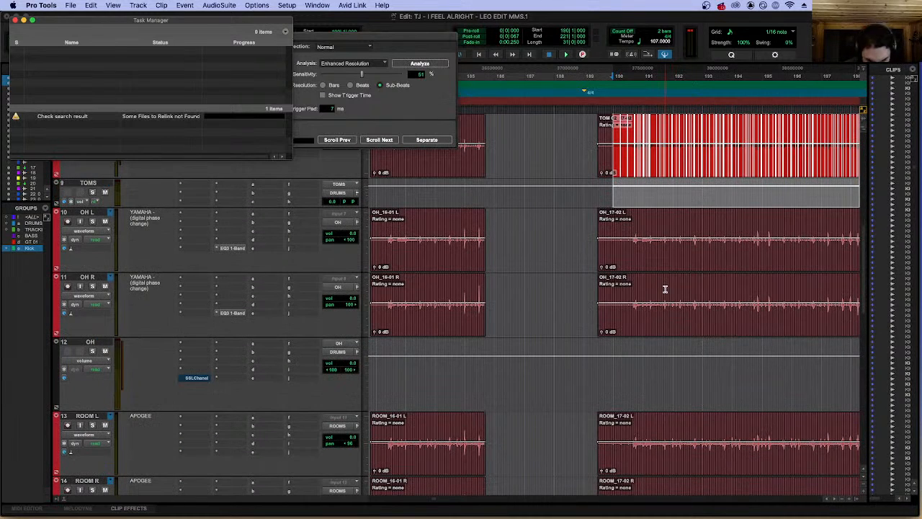
key("shift+semicolon")
key("shift+semicolon")
key("shift+semicolon")
key("shift+semicolon")
key("shift+semicolon")
scroll(648, 291, "down", 2)
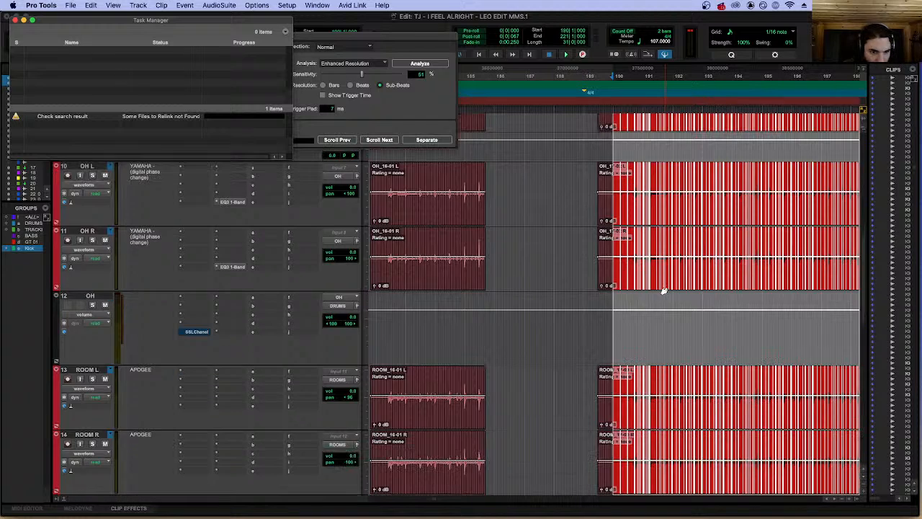
scroll(637, 290, "down", 2)
scroll(638, 290, "up", 12)
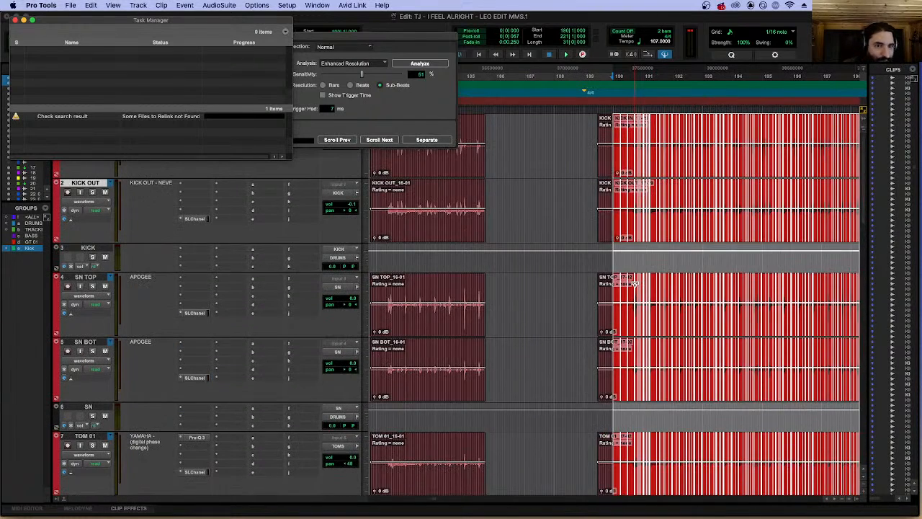
Examine the trigger points against the drum hits around bars 190 and 191, and close the Task Manager window.
key("t")
key("t")
key("t")
key("t")
key("t")
scroll(698, 200, "right", 10)
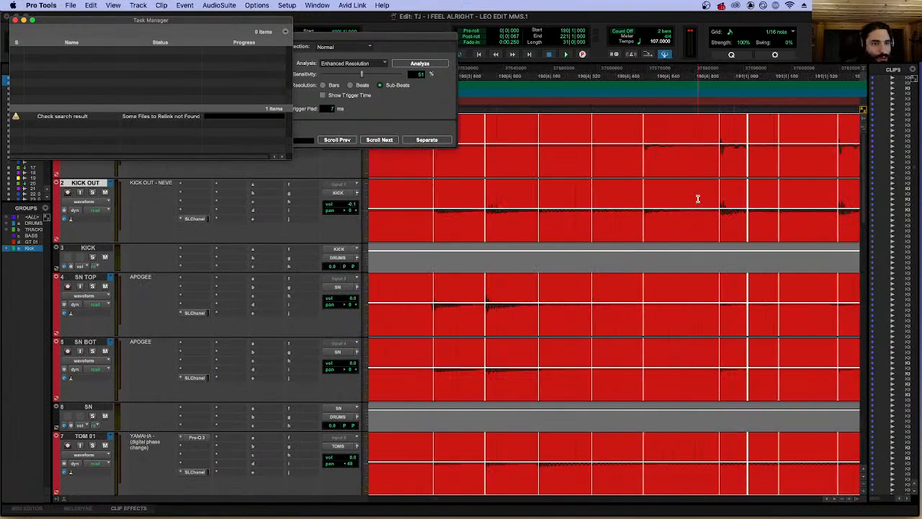
key("r")
key("r")
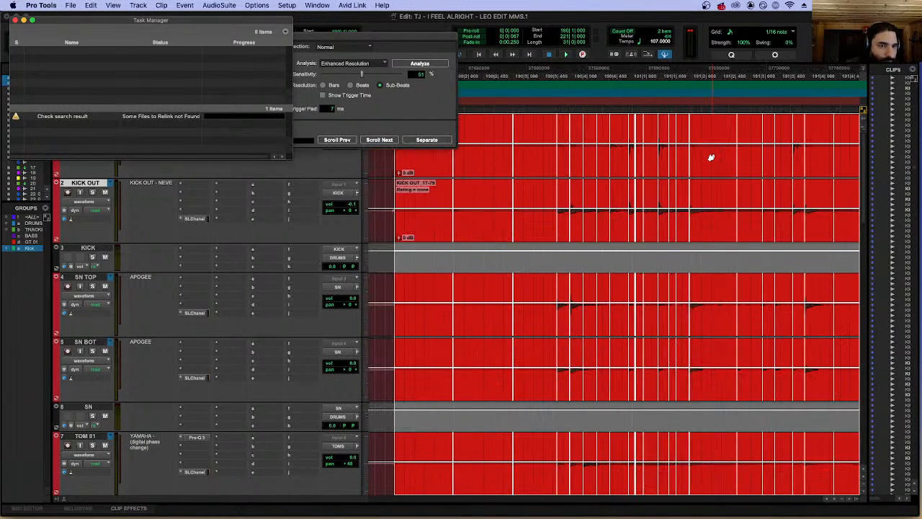
left_click(15, 21)
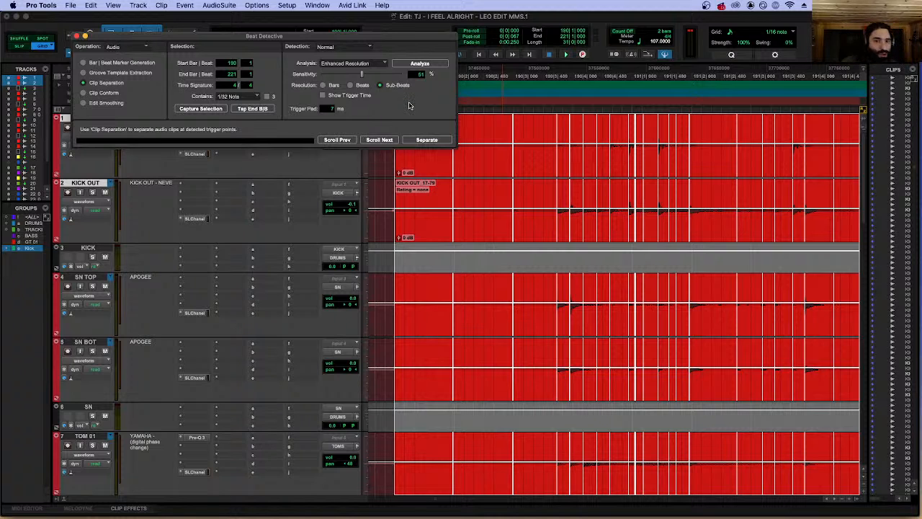
Separate the drum clips at the detected triggers and conform them using Clip Conform with a 1/16 Note setting.
left_click(427, 140)
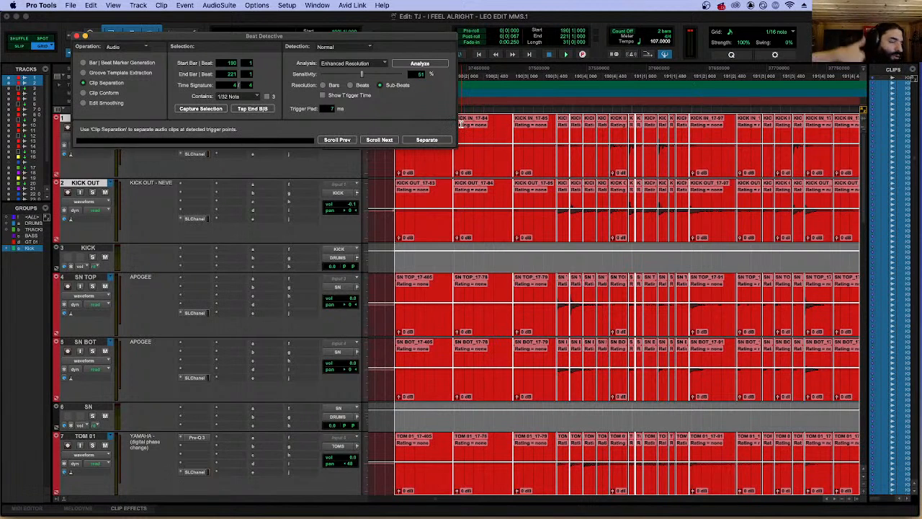
left_click(440, 142)
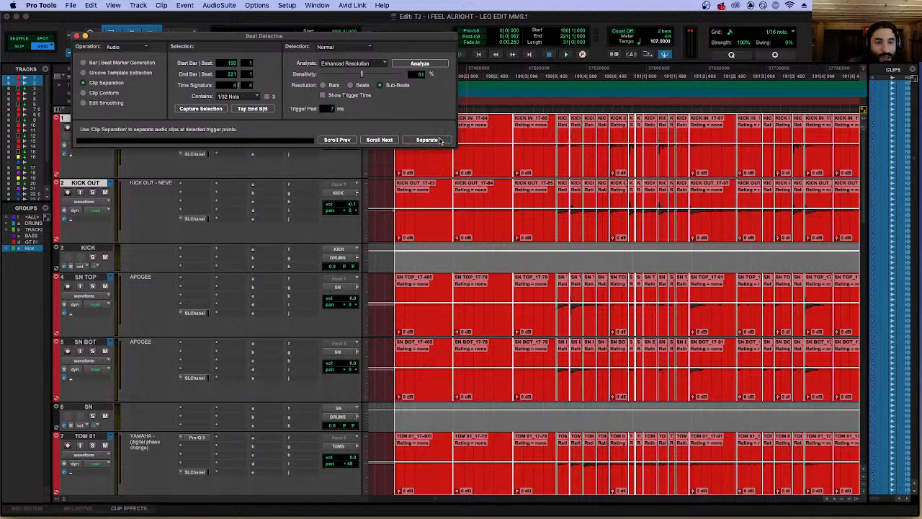
left_click(115, 94)
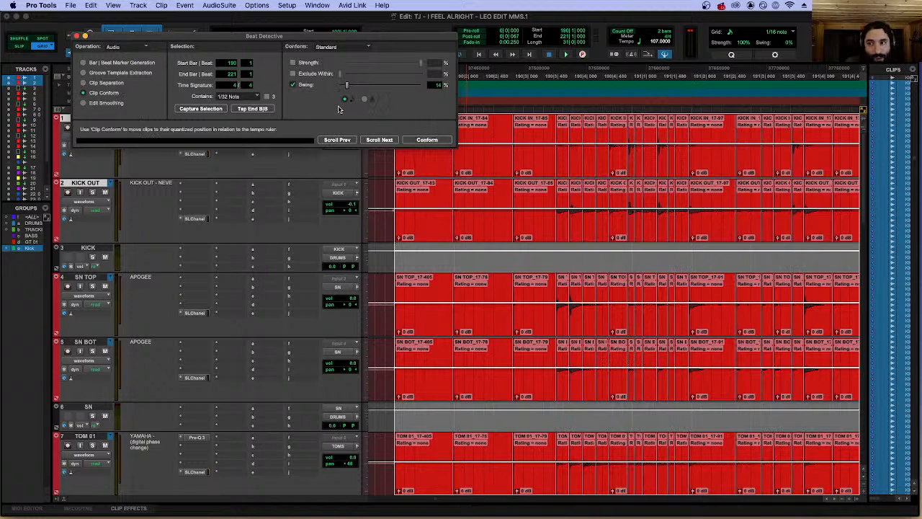
left_click(428, 139)
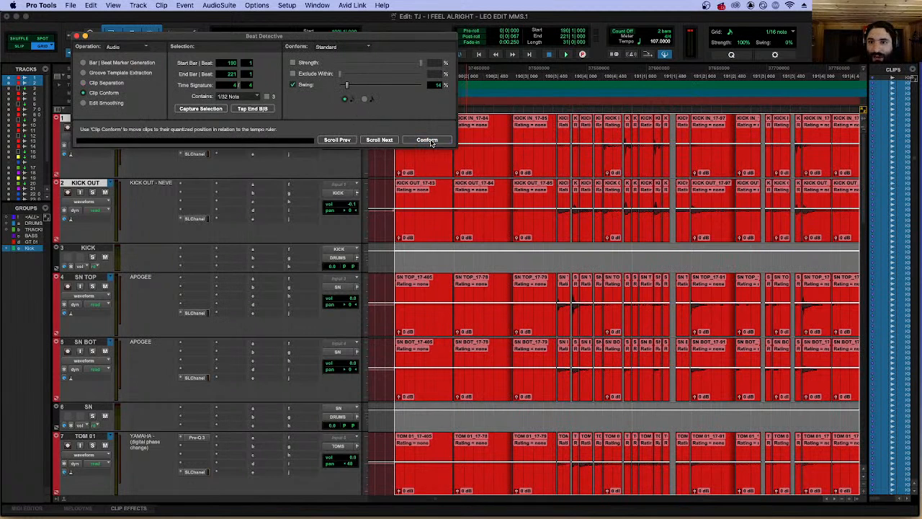
left_click(255, 94)
left_click(244, 79)
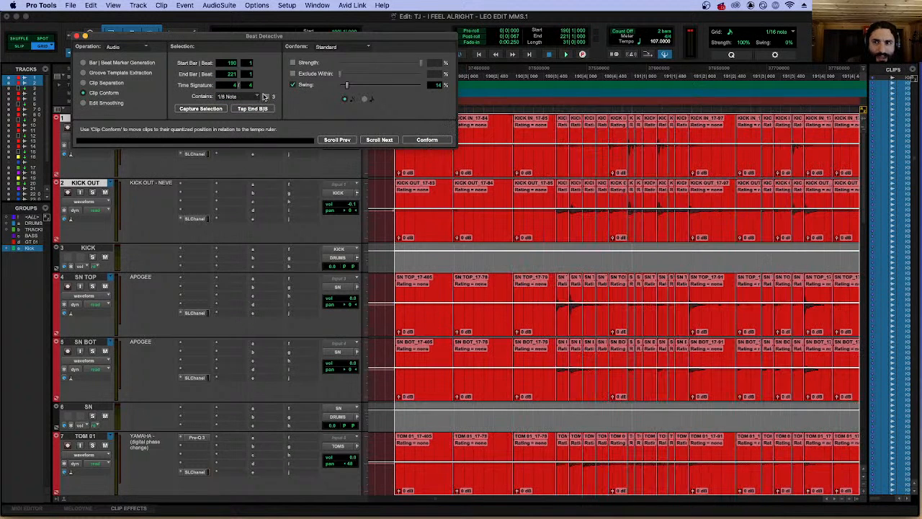
left_click(248, 96)
left_click(257, 106)
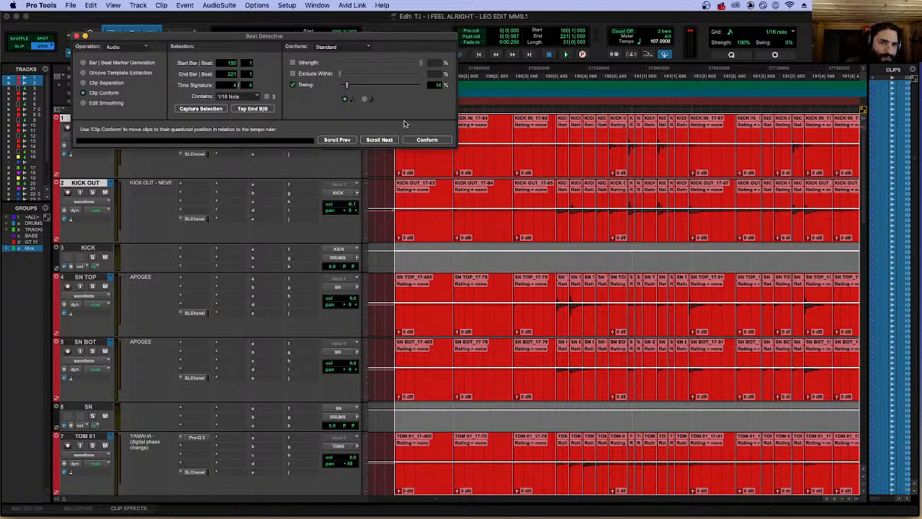
left_click(432, 142)
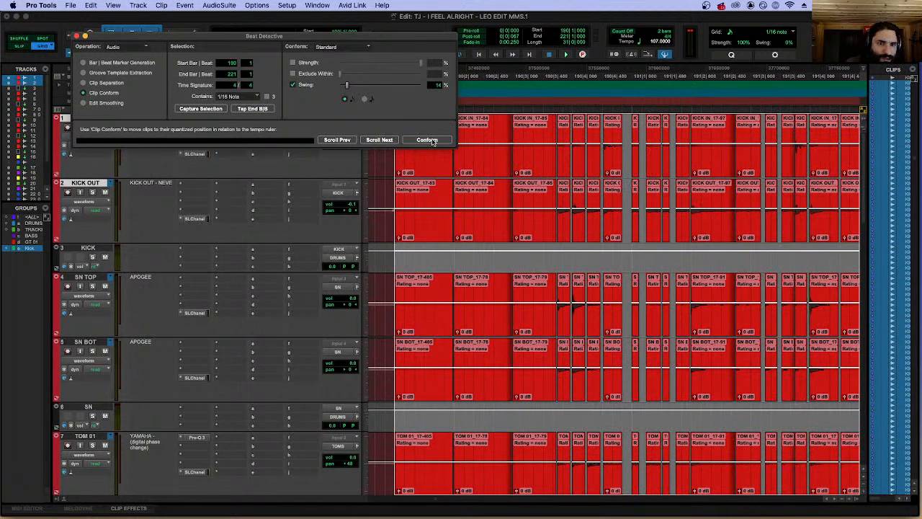
Smooth the conformed clips using Fill And Crossfade at 7 ms, and play back the result from 190|3|640.
left_click(115, 103)
left_click(427, 140)
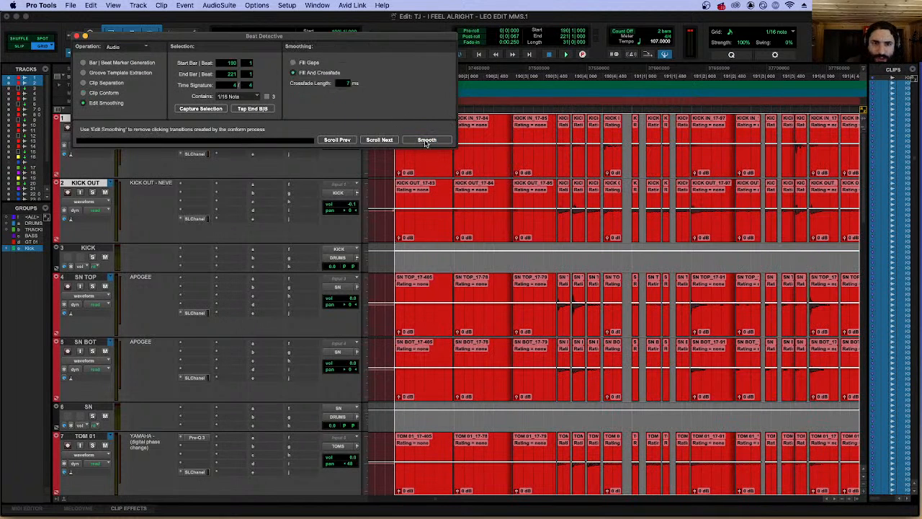
left_click(553, 112)
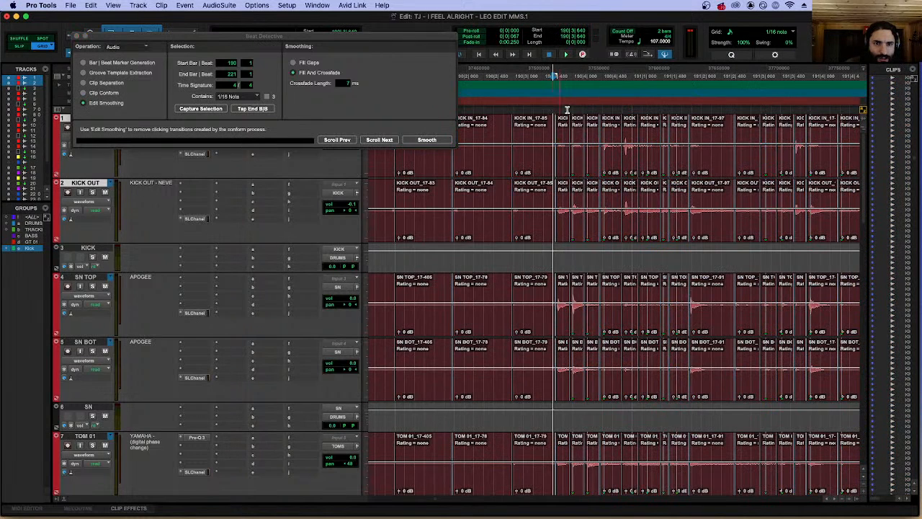
key("space")
key("space")
left_click(546, 110)
key("space")
key("space")
key("space")
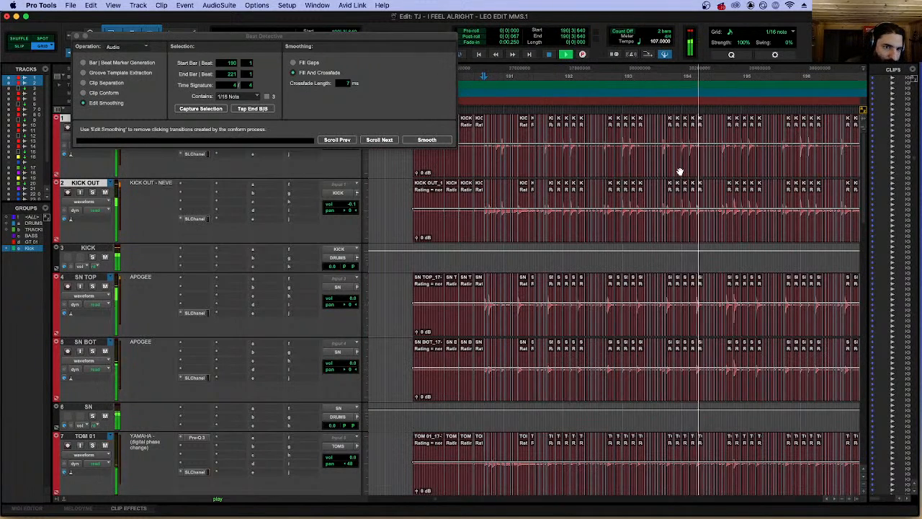
key("space")
Inspect the conformed drum clips around 194|2|320 and undo the smoothing, conform and separation.
left_click(586, 113)
key("t")
key("t")
key("r")
key("r")
key("r")
key("r")
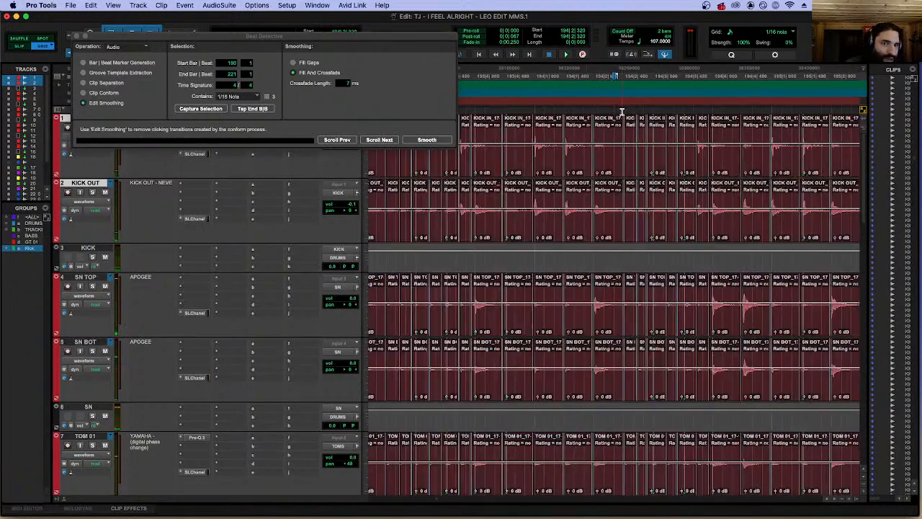
key("super+z")
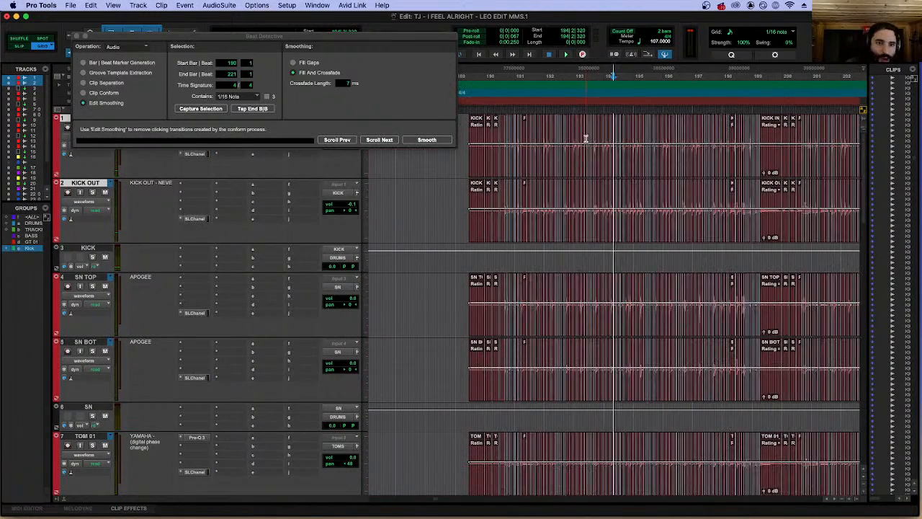
key("super+z")
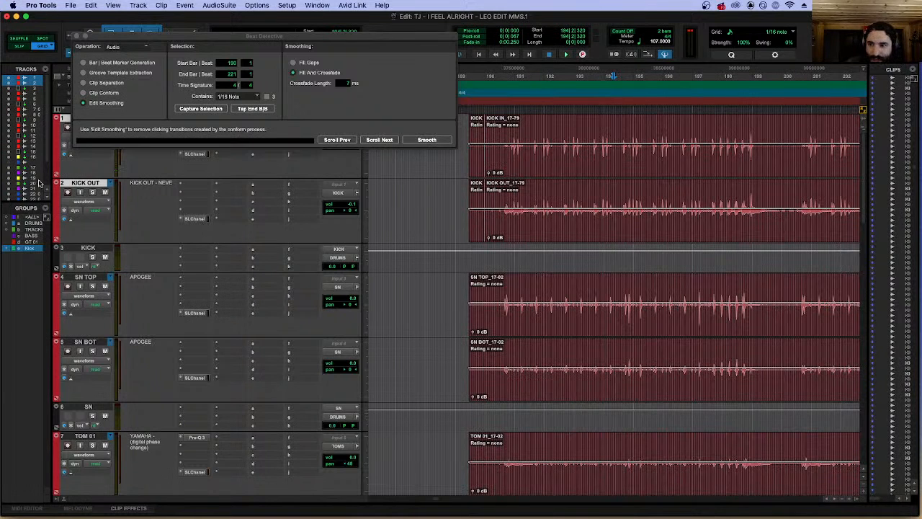
Activate the DRUMS group and split all drum clips at 191|1|000.
left_click(30, 224)
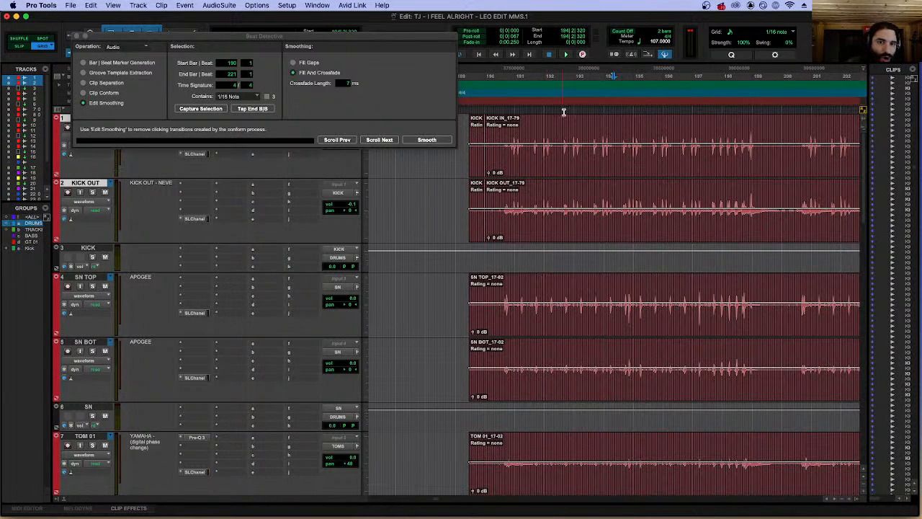
left_click(536, 127)
key("t")
key("t")
key("t")
scroll(545, 124, "left", 5)
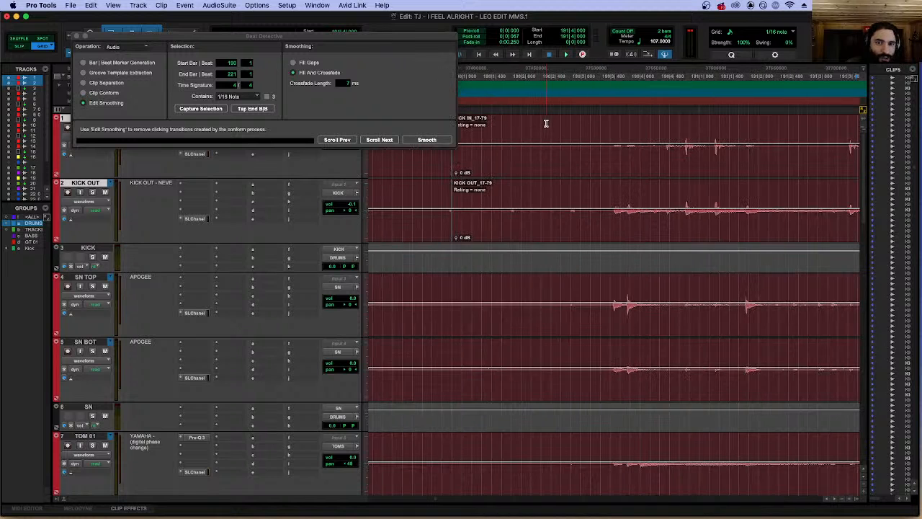
left_click(710, 126)
key("b")
Split all drum clips at 199|1|000 to isolate the section starting at bar 191.
key("r")
key("r")
key("r")
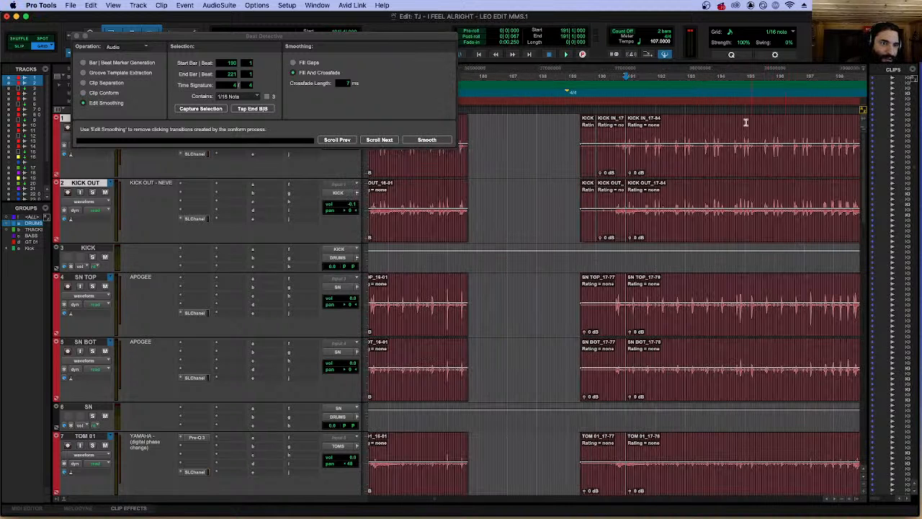
key("r")
left_click(738, 121)
key("t")
key("t")
key("t")
key("t")
key("t")
left_click(633, 127)
key("b")
left_click(608, 127)
key("Tab")
key("b")
left_click_drag(625, 173, 652, 171)
key("r")
key("r")
key("r")
key("r")
key("r")
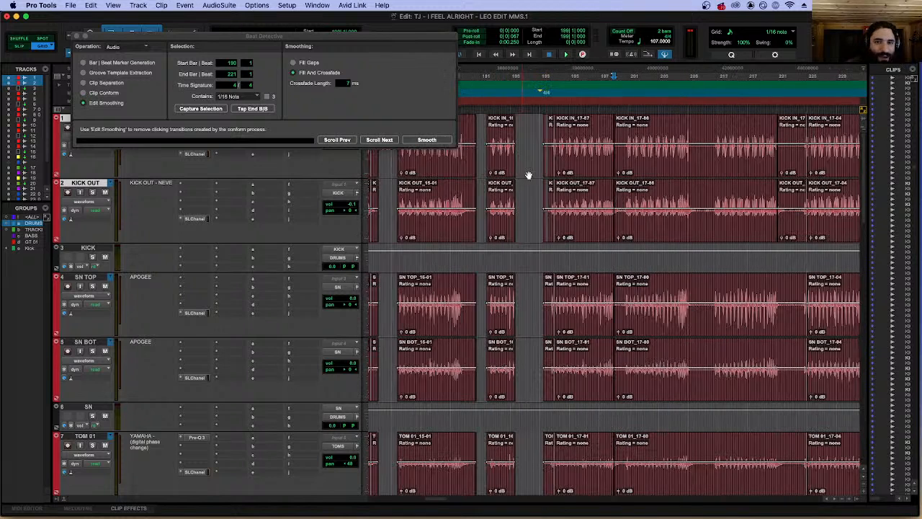
Capture the drum clips from bar 191 to 199 in Beat Detective and analyze them using Clip Separation with Enhanced Resolution.
left_click(595, 166)
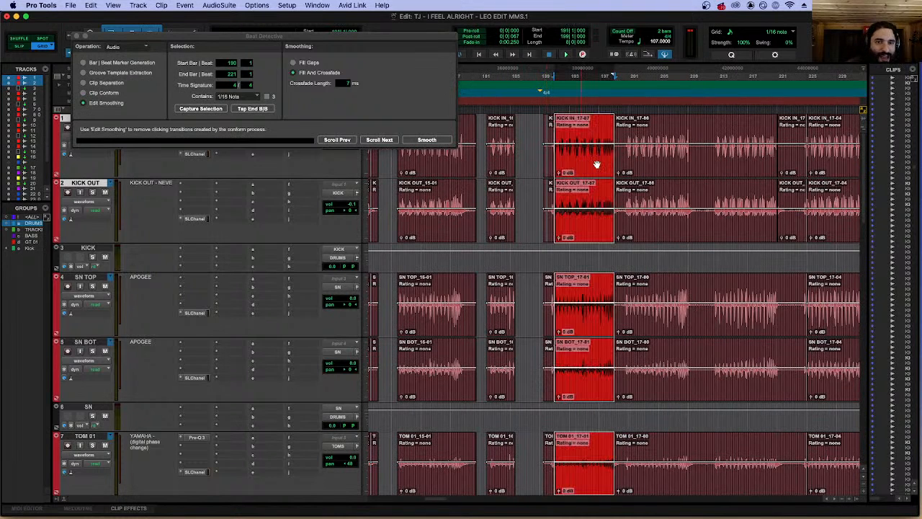
left_click(106, 83)
left_click(193, 108)
left_click(412, 63)
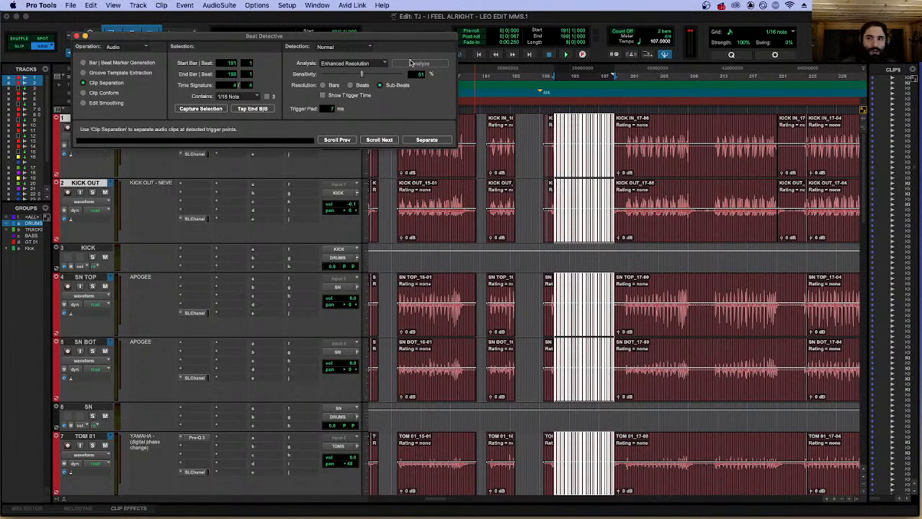
Examine the detected triggers from bar 191 onward on every drum track, from the kicks down to ROOM R.
key("t")
key("t")
key("t")
key("t")
key("t")
key("t")
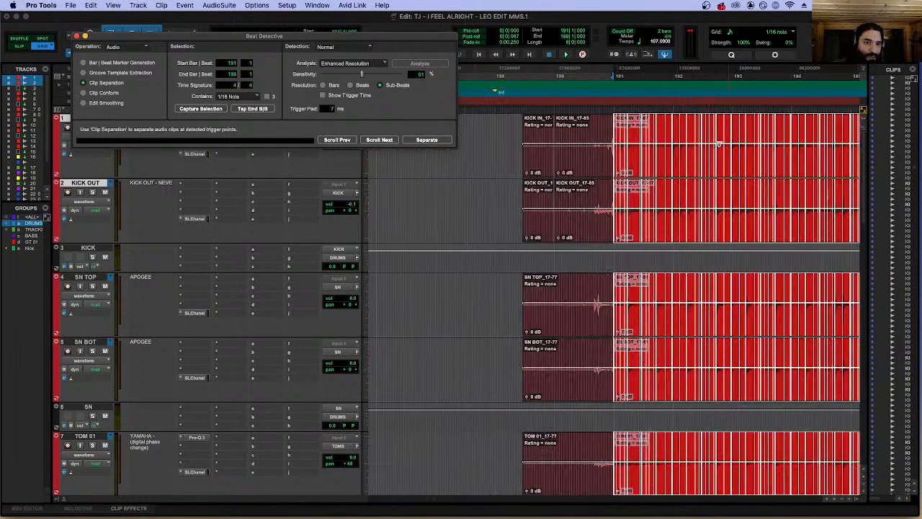
scroll(746, 235, "down", 15)
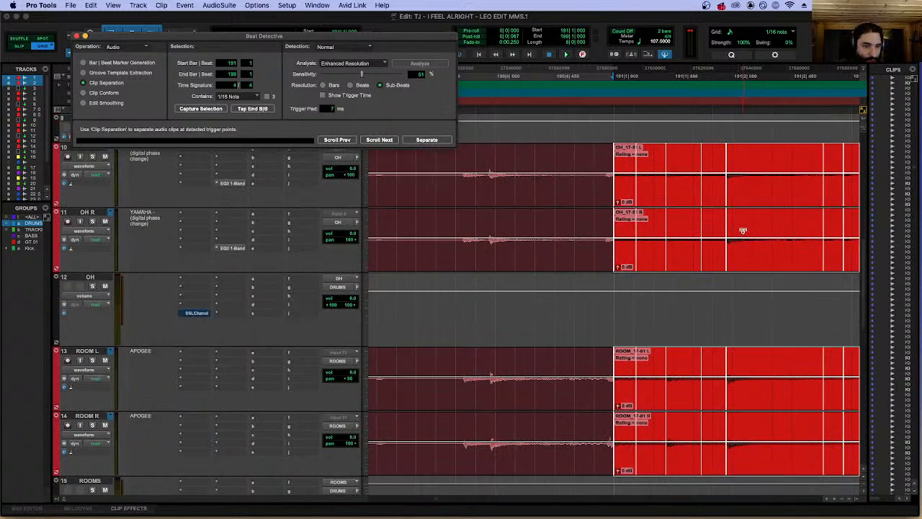
scroll(746, 235, "right", 4)
scroll(742, 232, "up", 5)
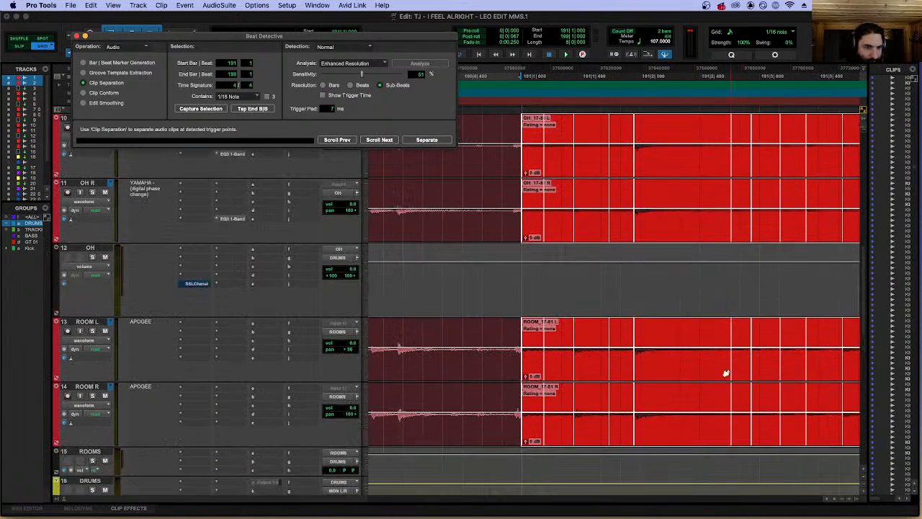
scroll(718, 140, "up", 10)
scroll(718, 140, "left", 2)
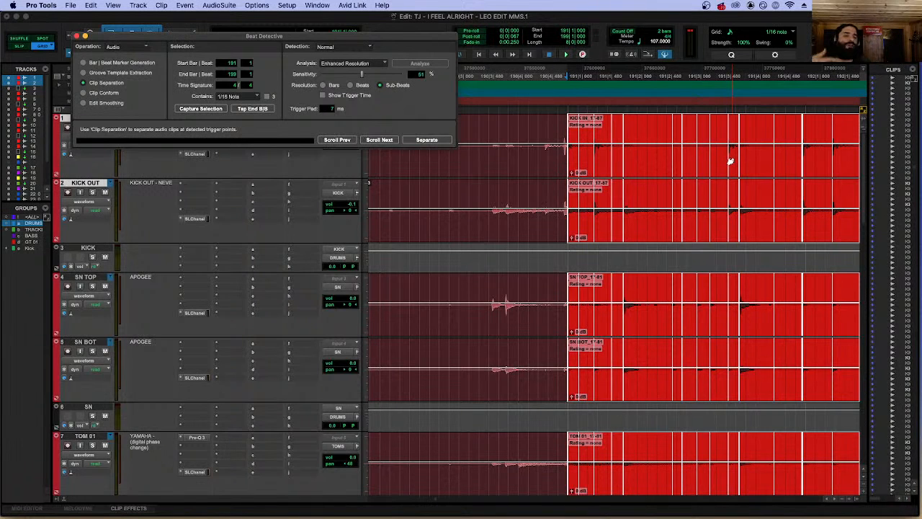
Separate the drum clips from bar 191 to 199 at their triggers and conform them to 1/16 notes.
left_click(428, 139)
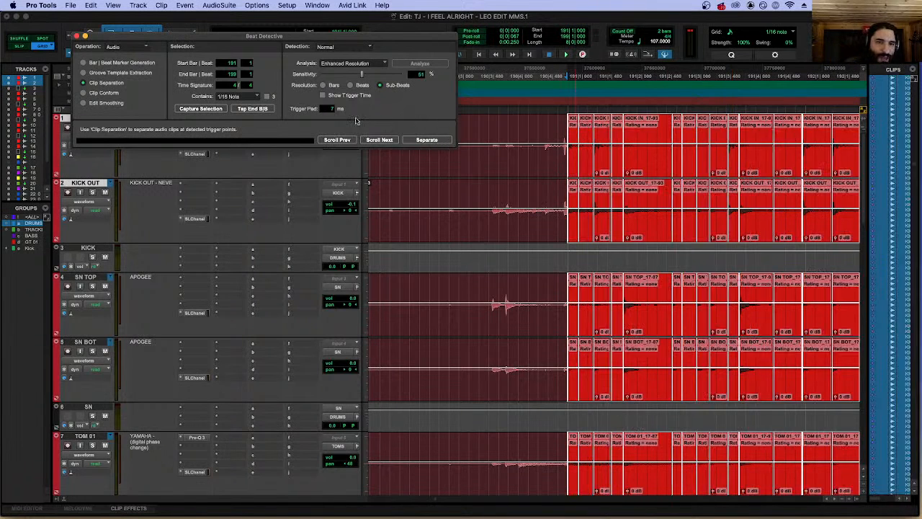
left_click(105, 93)
left_click(428, 140)
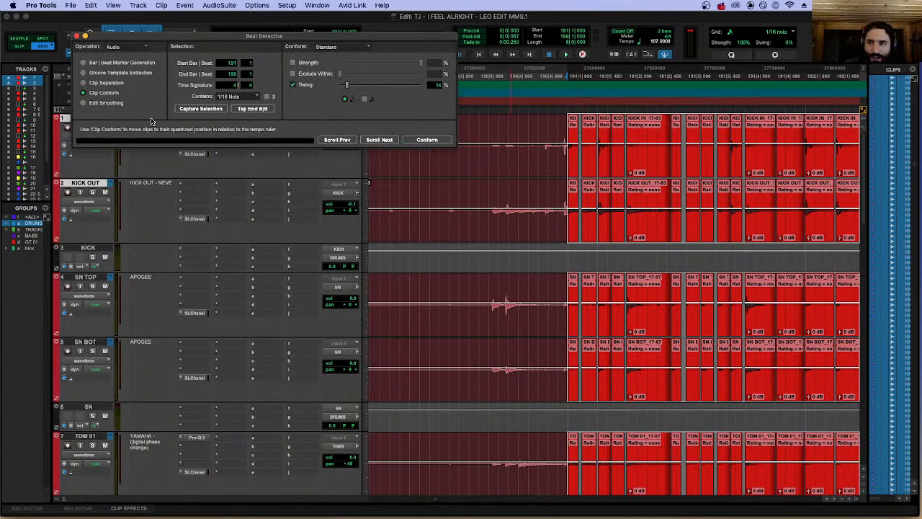
Play back the conformed drums from bar 191 in Edit Smoothing mode, and undo the conform and separation.
left_click(106, 103)
key("space")
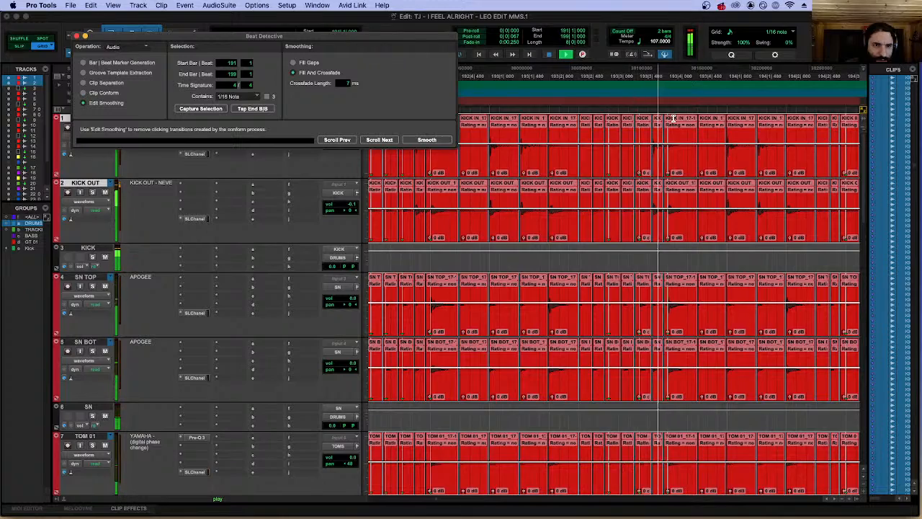
key("r")
key("r")
key("r")
key("r")
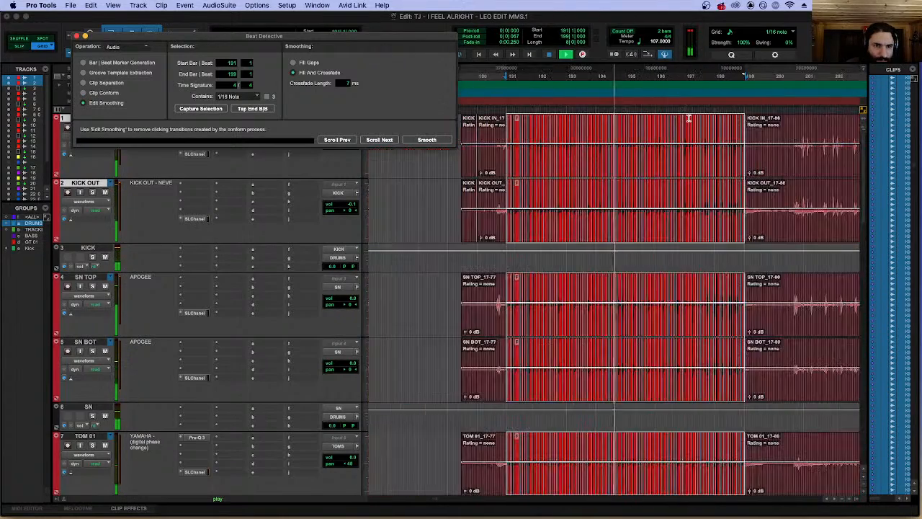
key("space")
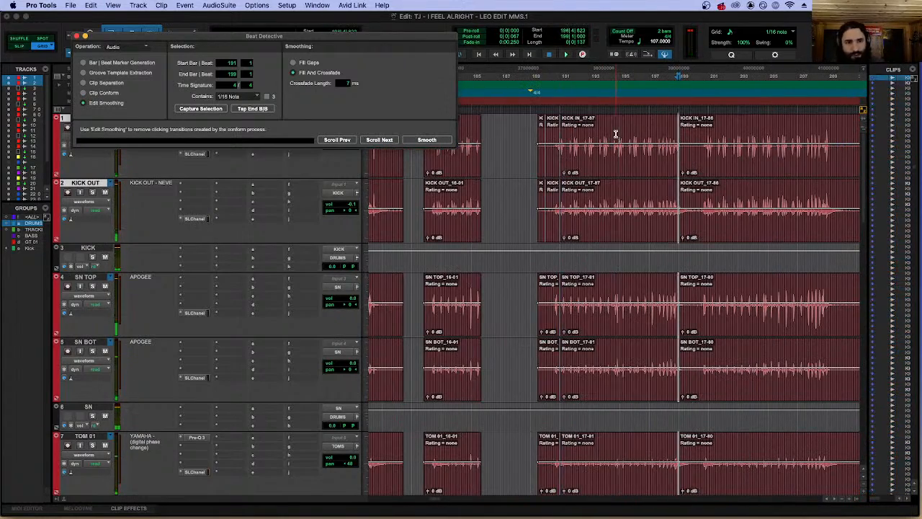
Select the isolated drum clips starting at 191|1|000 across the drum tracks and check their edges.
left_click(608, 171)
left_click(628, 122)
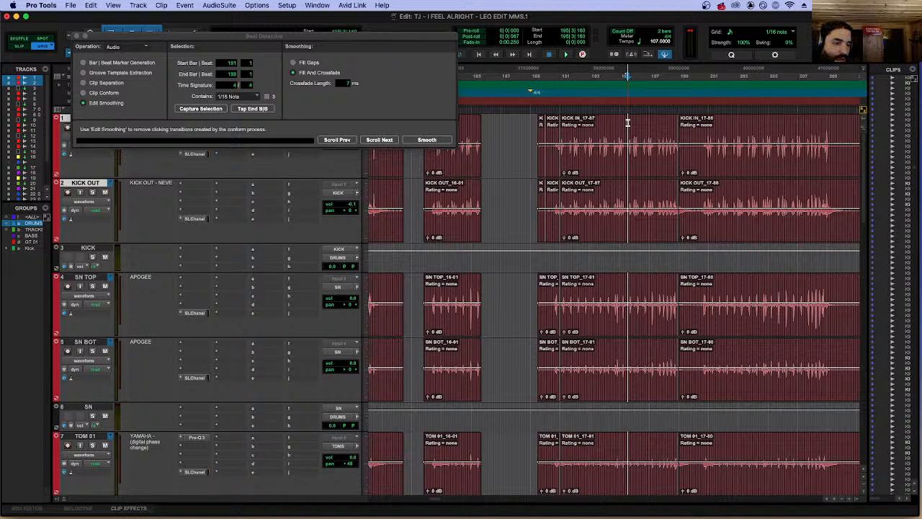
scroll(626, 123, "down", 2)
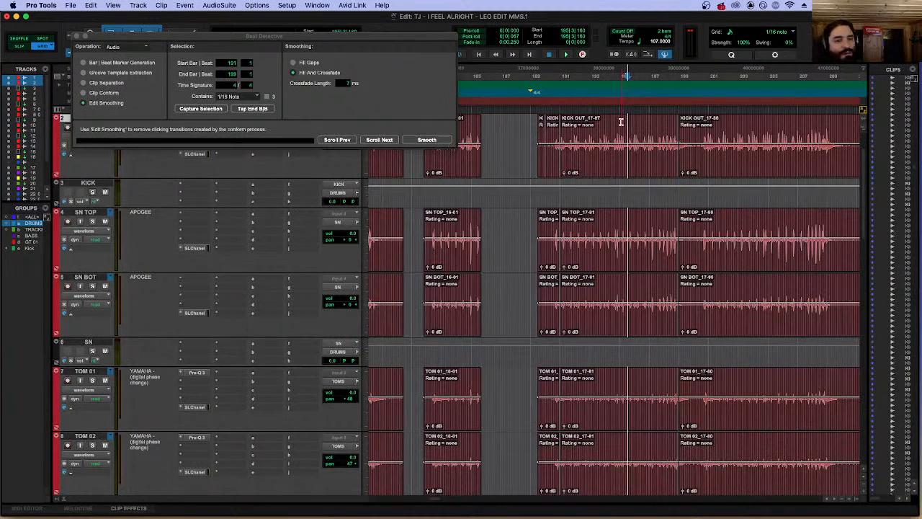
scroll(622, 124, "up", 2)
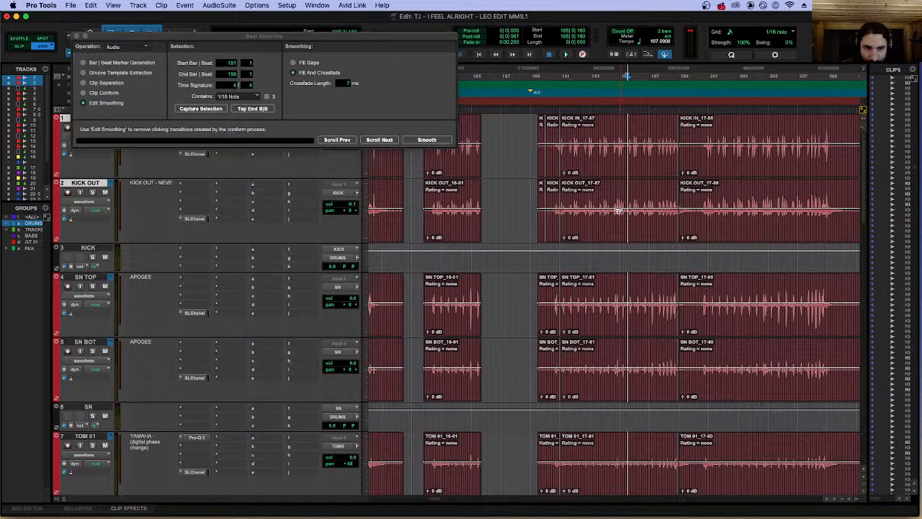
left_click(620, 233)
key("t")
key("t")
key("t")
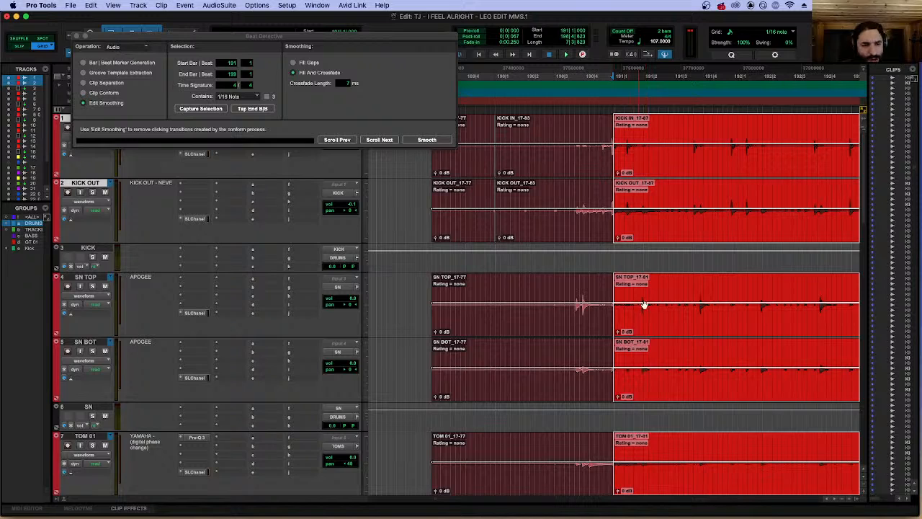
key("r")
key("r")
key("r")
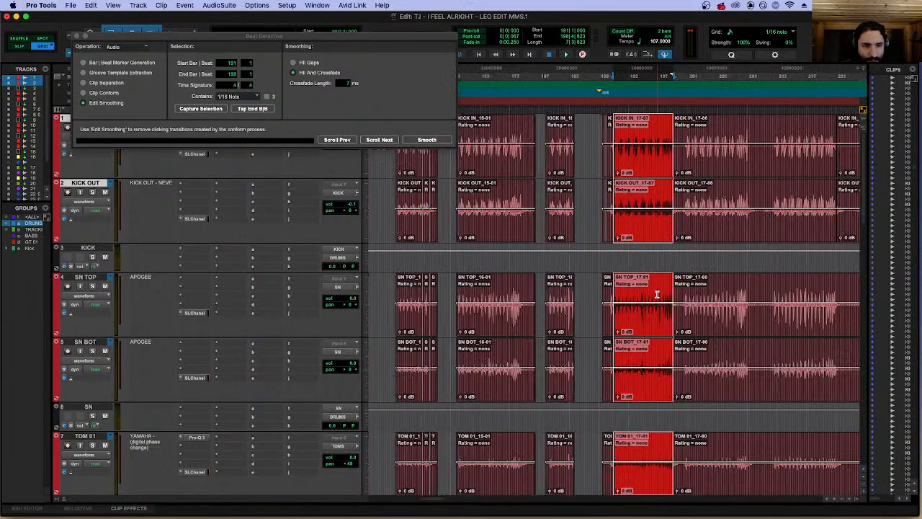
Check the selected drum clips around bar 191 and switch Beat Detective to Clip Separation.
key("t")
key("t")
key("t")
key("t")
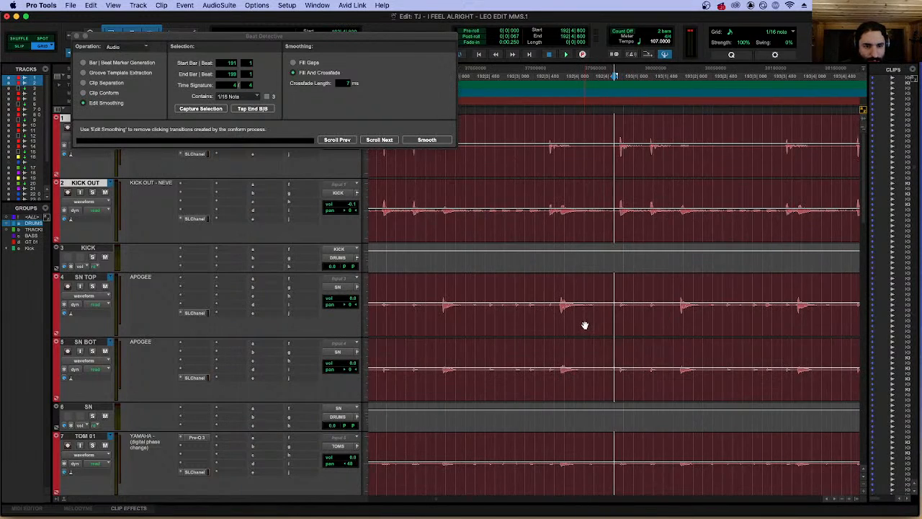
key("r")
key("r")
key("r")
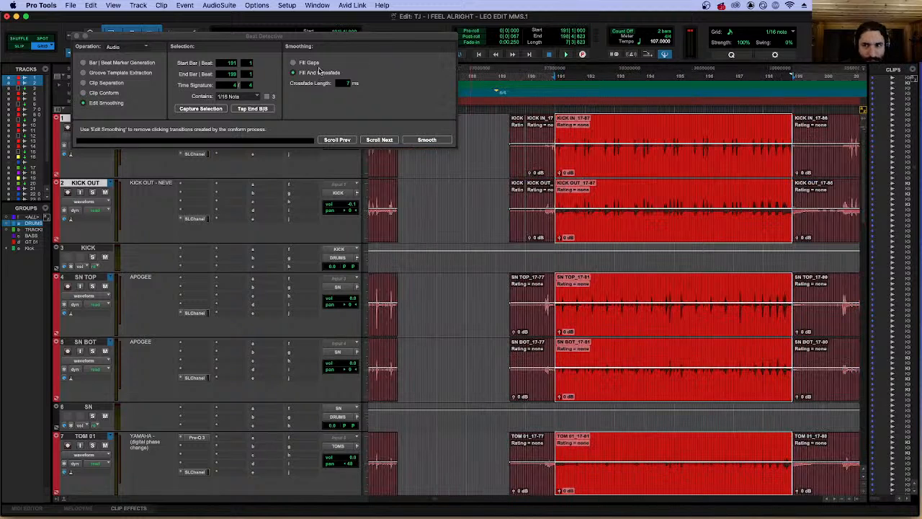
left_click(98, 82)
Examine the trigger positions around bar 191 on the drum tracks, then clear the selection.
key("t")
key("t")
key("t")
key("t")
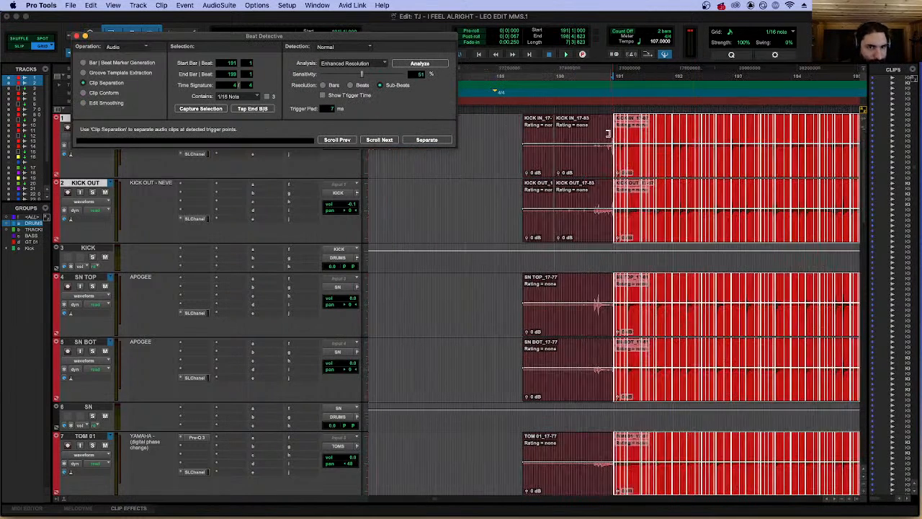
key("r")
key("r")
key("r")
key("r")
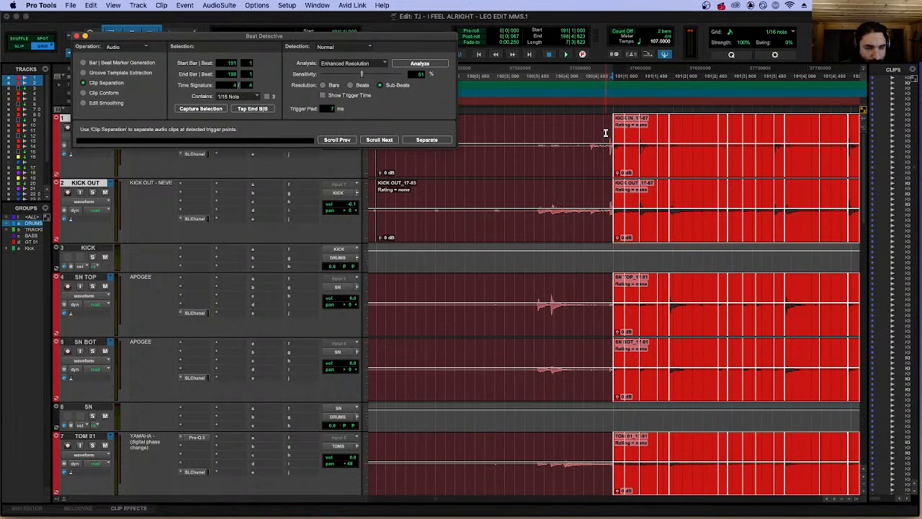
key("r")
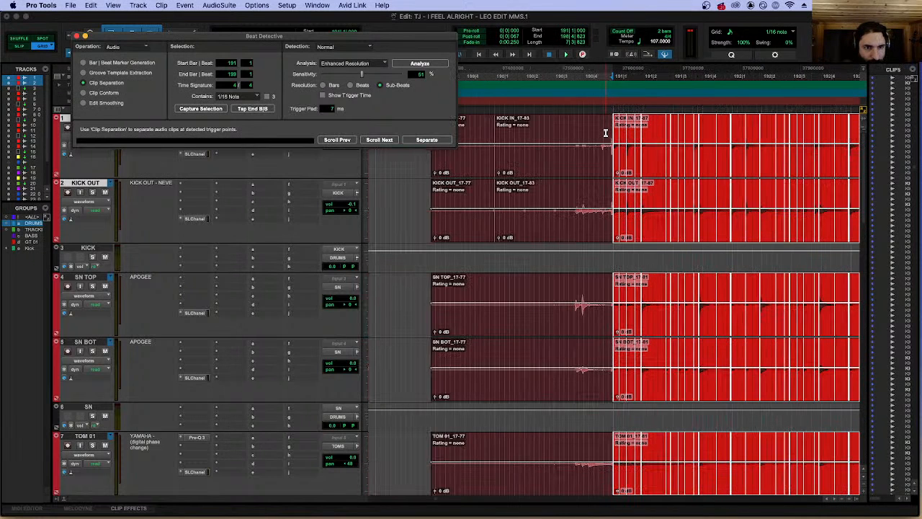
key("t")
key("t")
key("t")
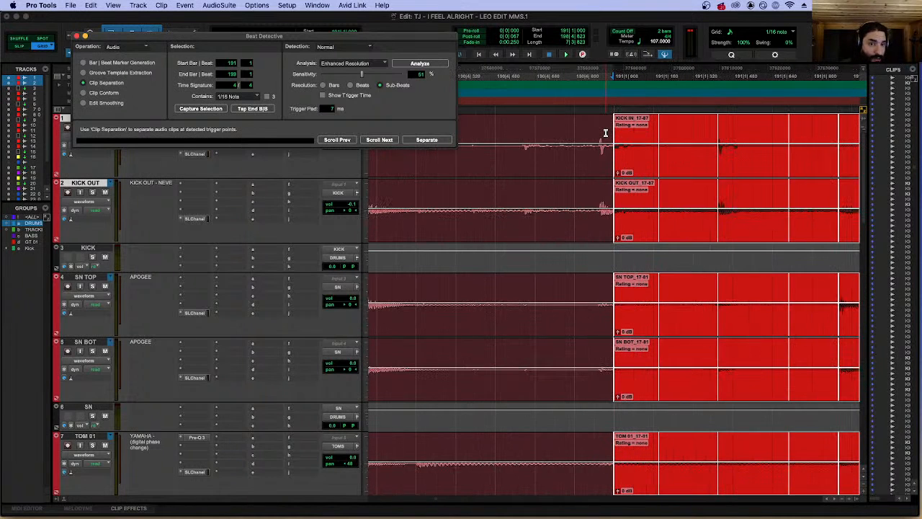
key("r")
key("r")
key("r")
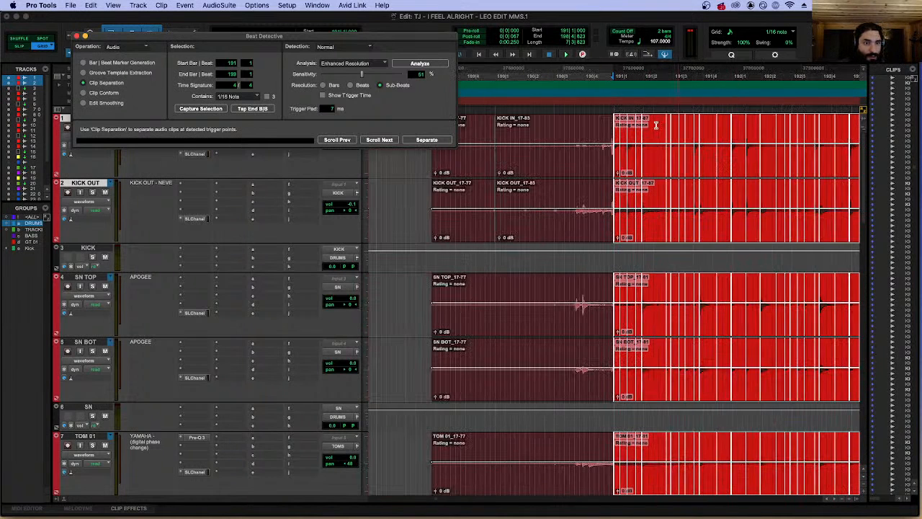
left_click(656, 126)
left_click(631, 172)
key("t")
key("t")
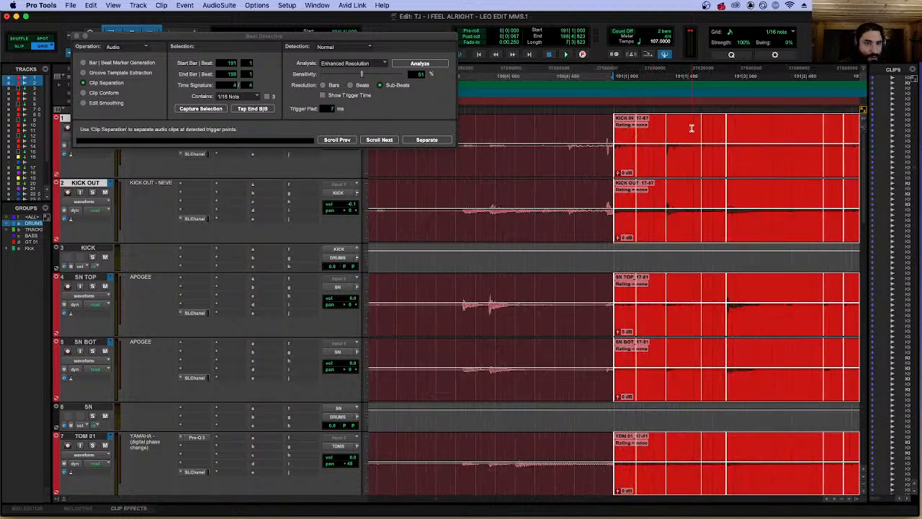
key("r")
key("r")
left_click(693, 128)
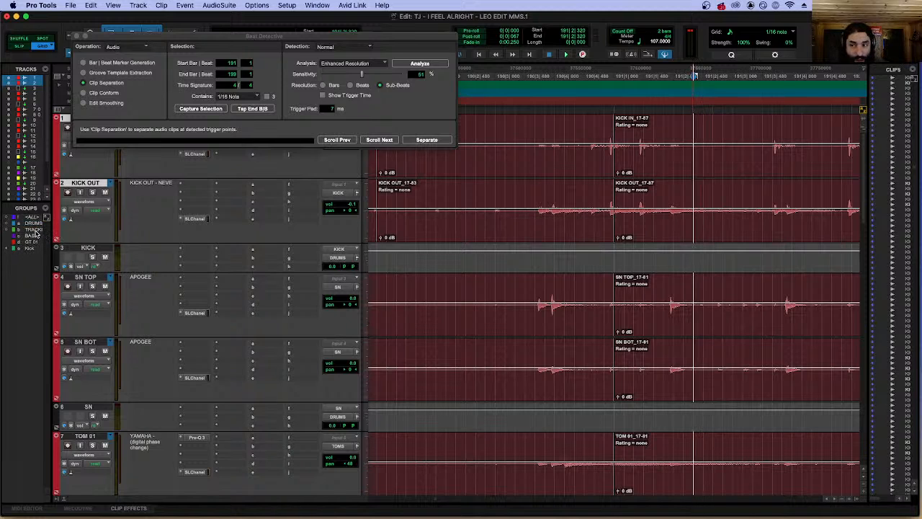
Rename the Kick group to Kick+Snr and add the SN TOP and SN BOT tracks to it.
right_click(30, 249)
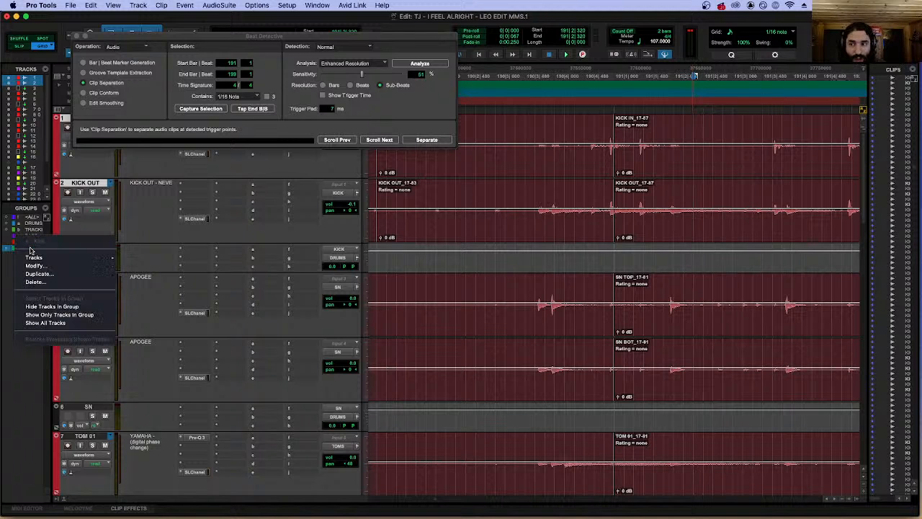
left_click(38, 265)
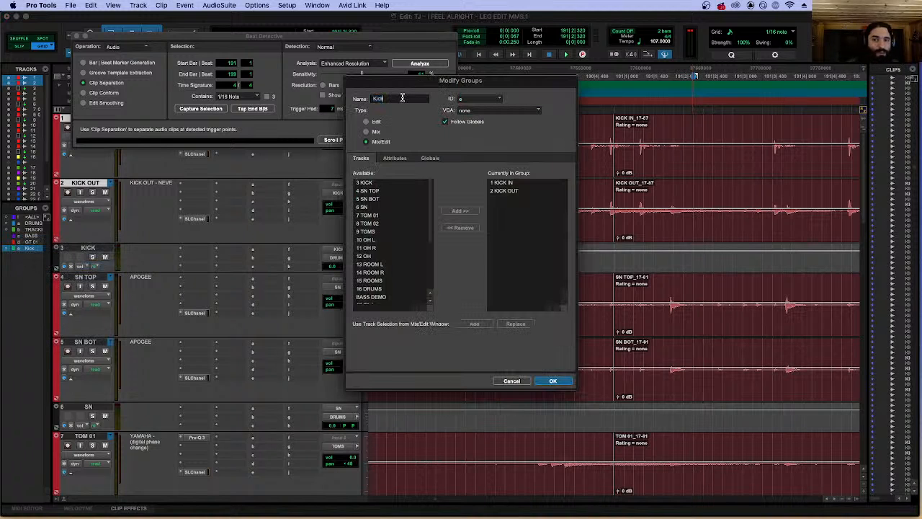
type("+Snr")
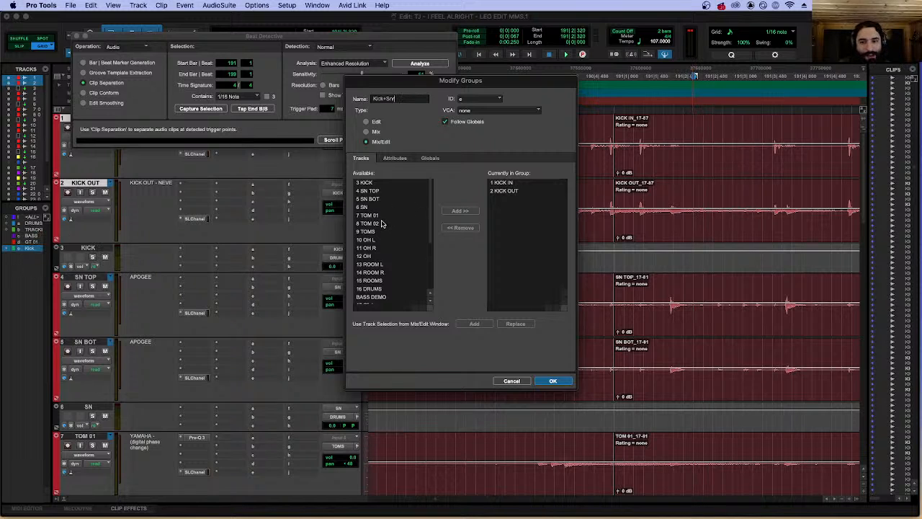
double_click(375, 193)
double_click(371, 191)
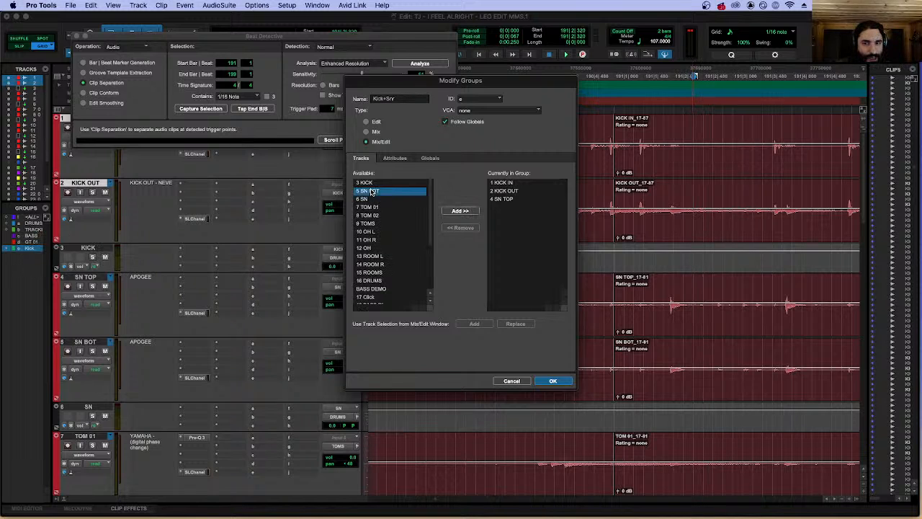
left_click(553, 380)
Select the grouped kick and snare clips starting at bar 191 and examine their triggers.
left_click(654, 171)
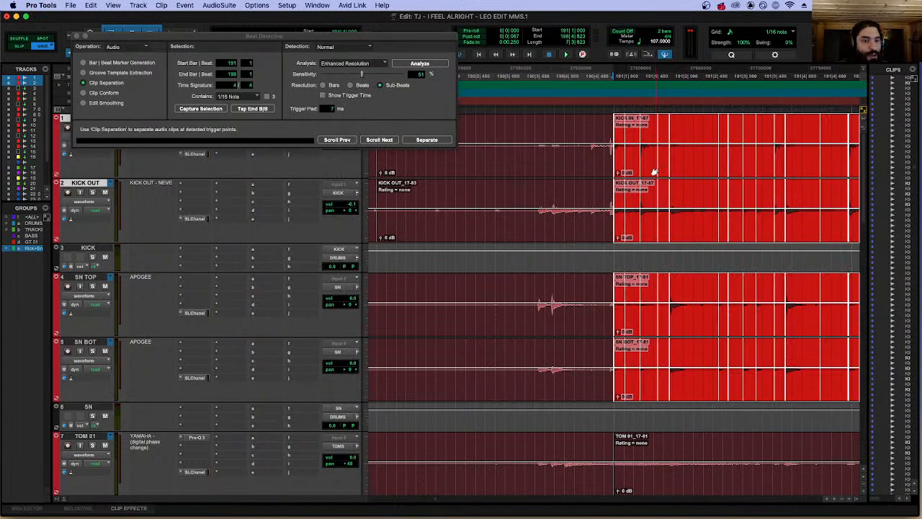
key("r")
key("r")
key("r")
key("t")
key("t")
key("t")
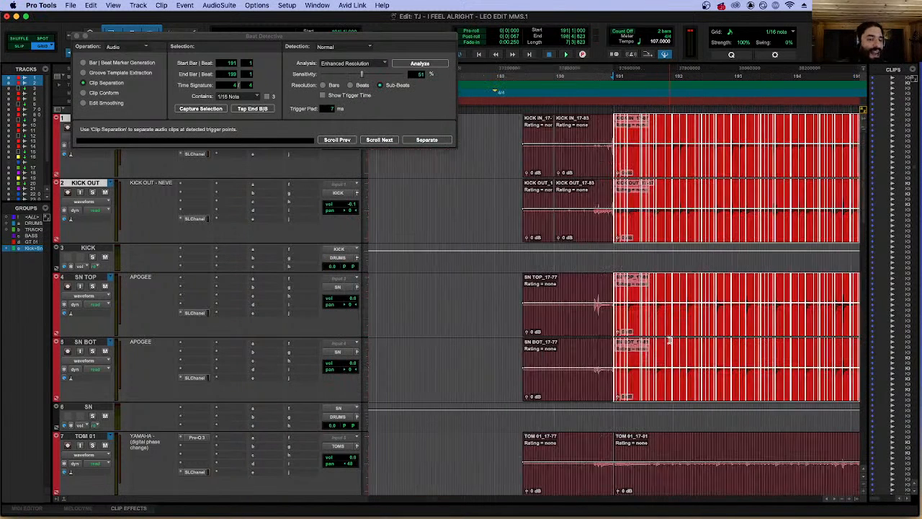
key("t")
key("t")
key("r")
scroll(676, 298, "right", 10)
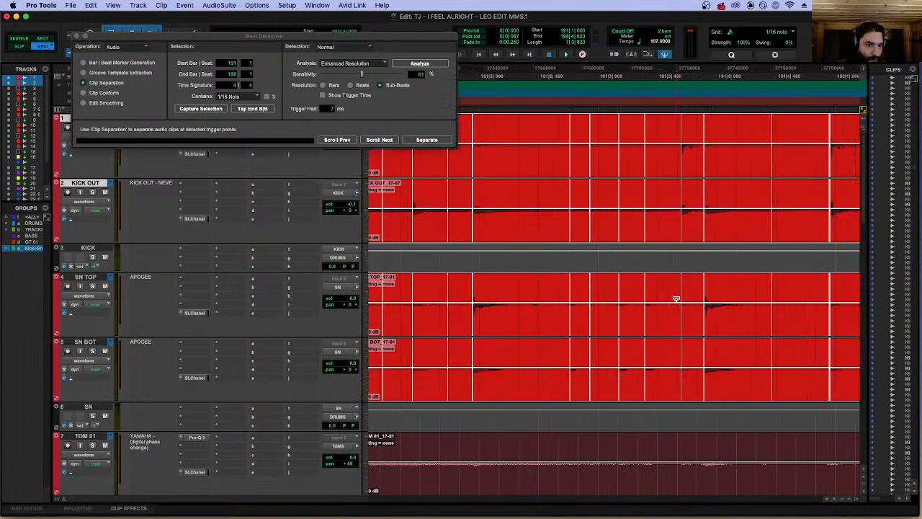
key("r")
key("r")
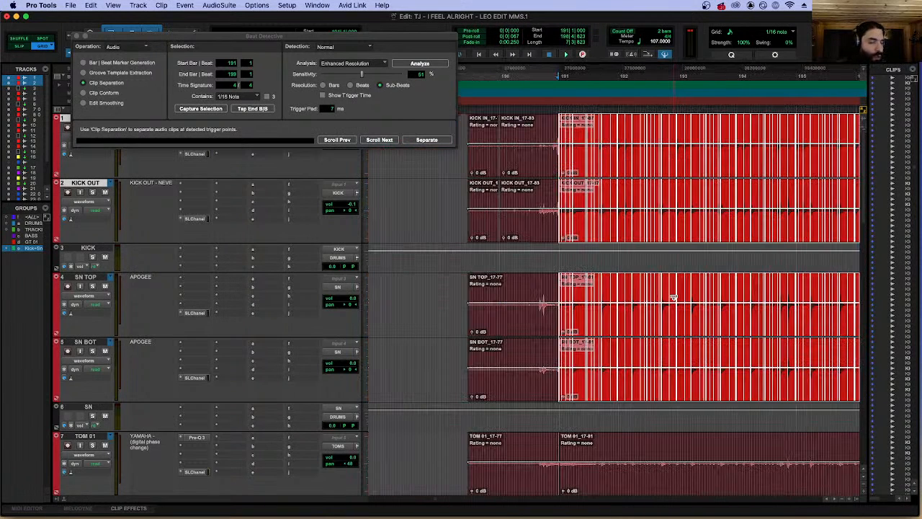
key("r")
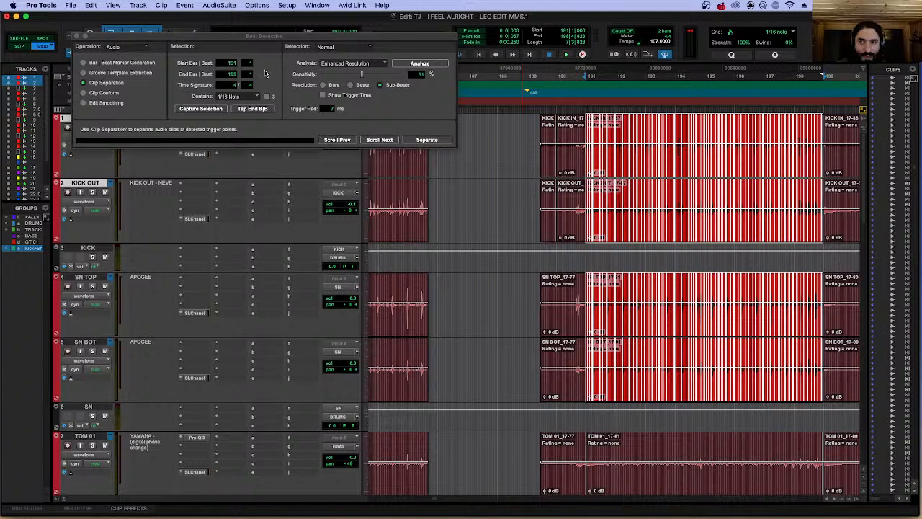
Move Beat Detective clear of the transport area and examine the kick and snare triggers through to bar 199.
key("t")
key("t")
left_click_drag(256, 36, 252, 104)
key("t")
key("t")
scroll(661, 138, "right", 10)
scroll(660, 136, "right", 10)
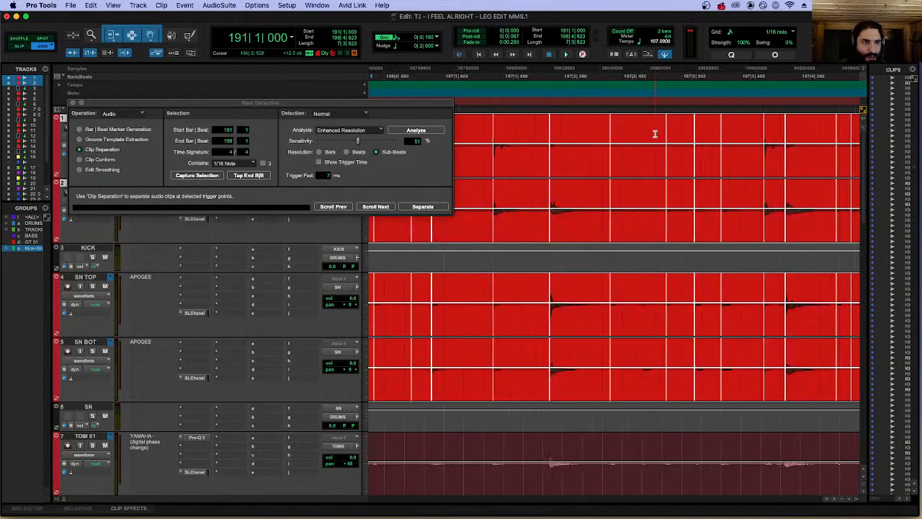
scroll(654, 134, "right", 6)
key("r")
key("r")
key("r")
key("r")
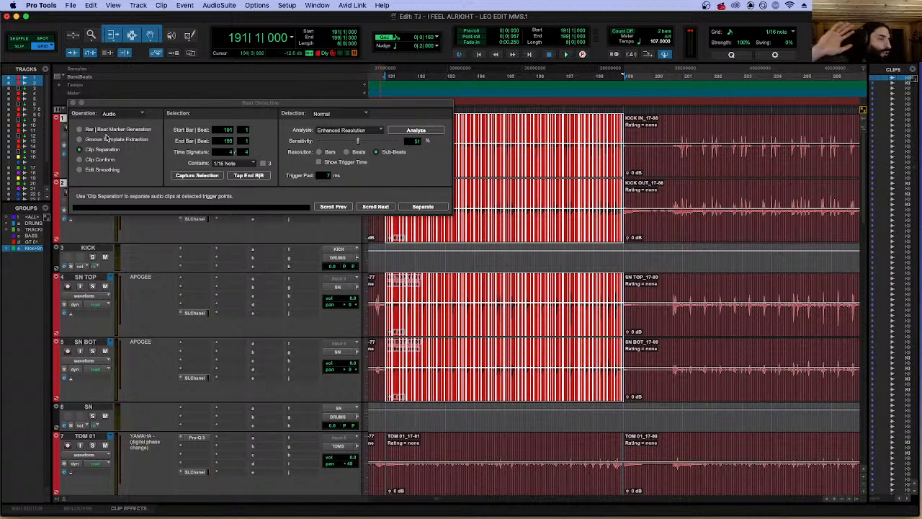
Capture the selection from bar 191 to 199, analyze the kick and snare clips, and check the triggers at bar 191.
left_click(178, 177)
left_click(418, 131)
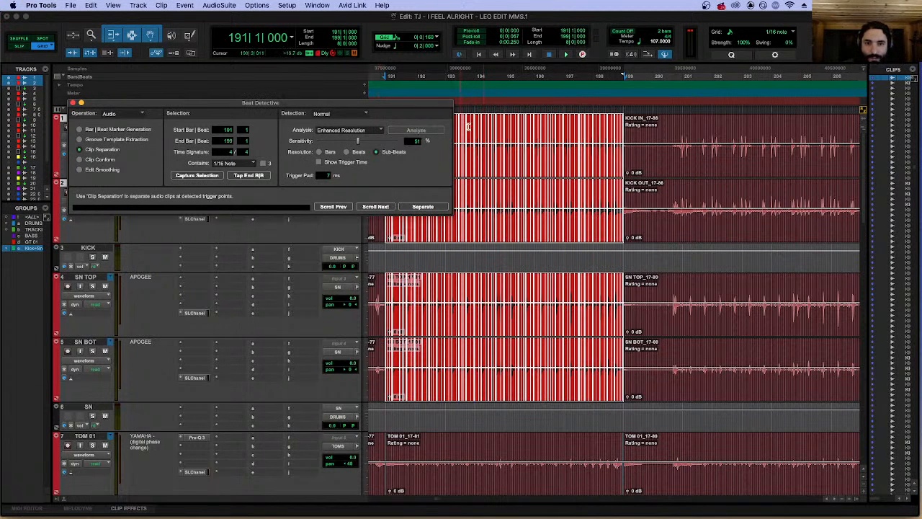
key("r")
key("t")
key("t")
key("t")
key("t")
key("t")
key("t")
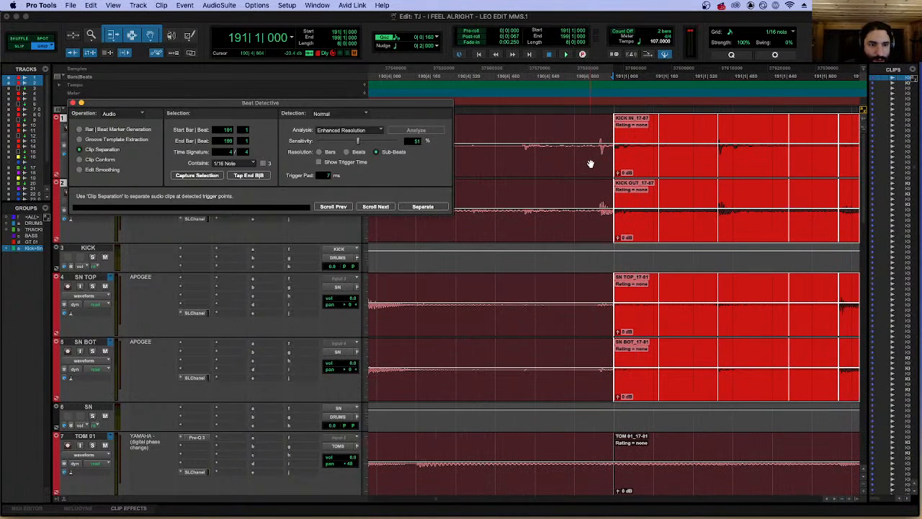
Separate the kick and snare clips between bars 191 and 199 at their triggers.
left_click(425, 207)
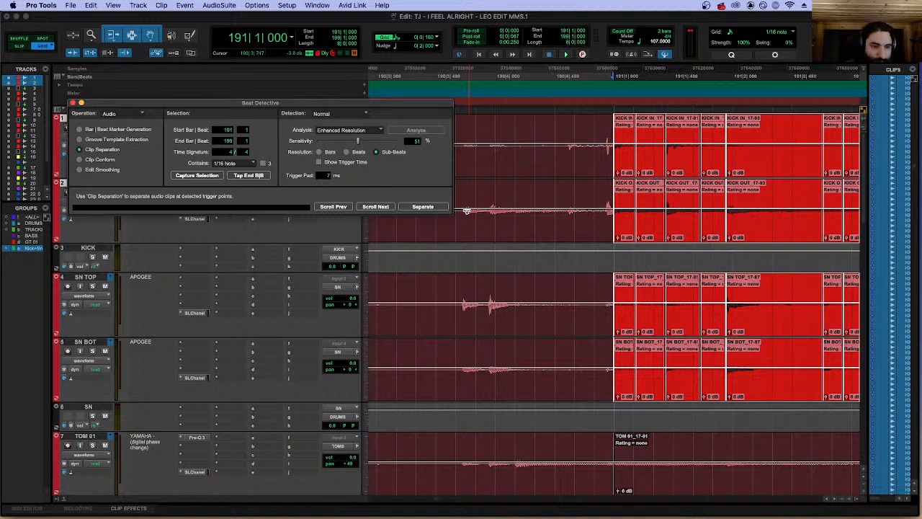
key("r")
key("r")
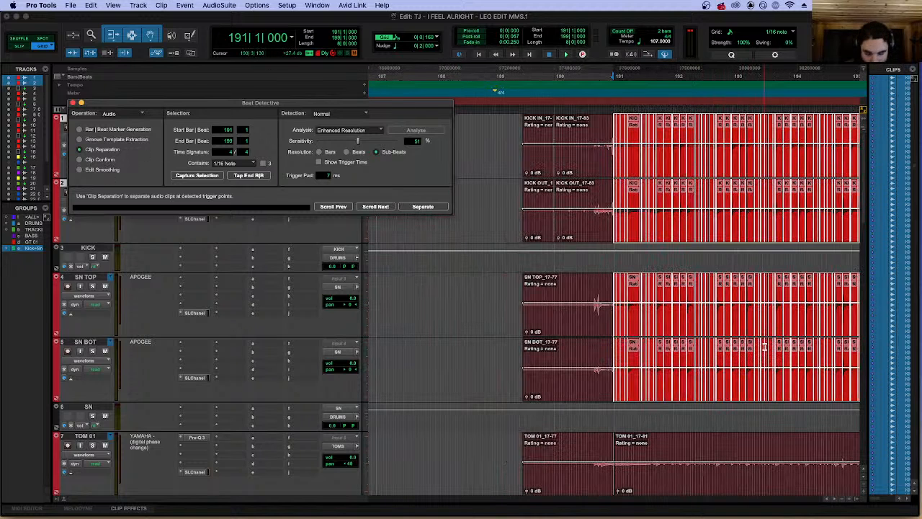
Extend the selection from the kick and snare tracks down to the overheads and move its start back to 190|4|601.
key("shift+semicolon")
key("shift+semicolon")
key("shift+semicolon")
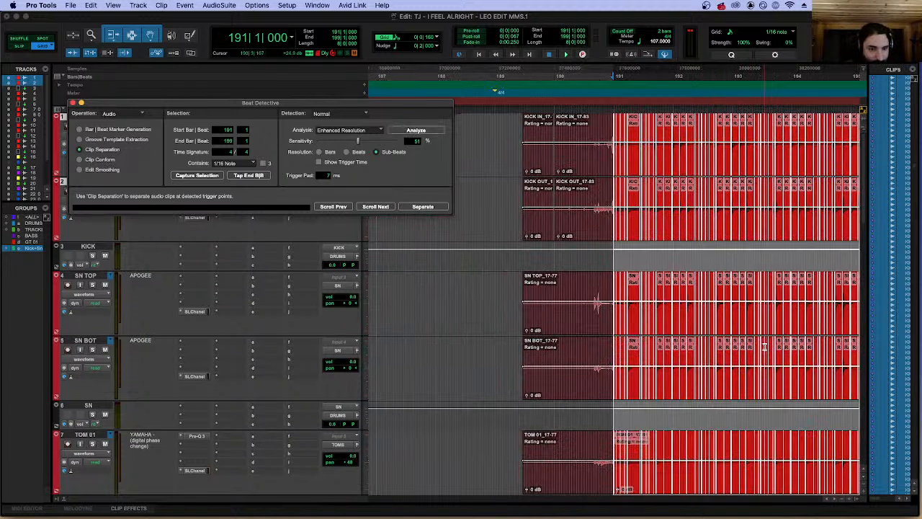
scroll(728, 333, "down", 3)
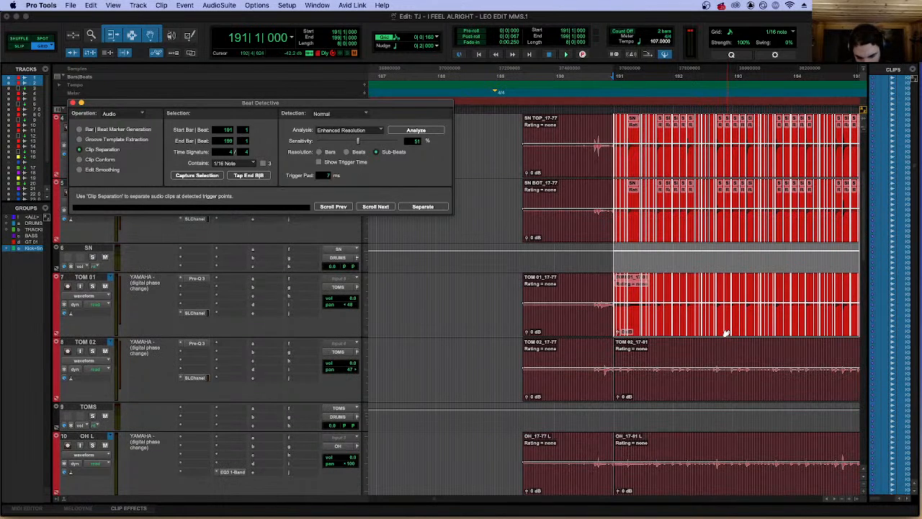
key("shift+semicolon")
key("shift+semicolon")
key("shift+semicolon")
key("shift+semicolon")
key("shift+semicolon")
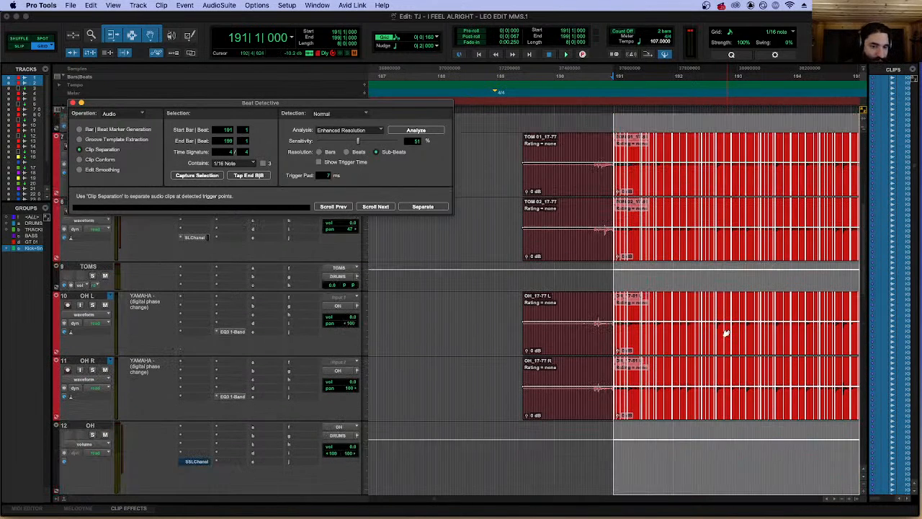
scroll(695, 350, "down", 3)
key("alt+shift+Tab")
key("alt+shift+Tab")
Undo the trigger-based separation of the kick and snare clips.
key("super+z")
key("super+z")
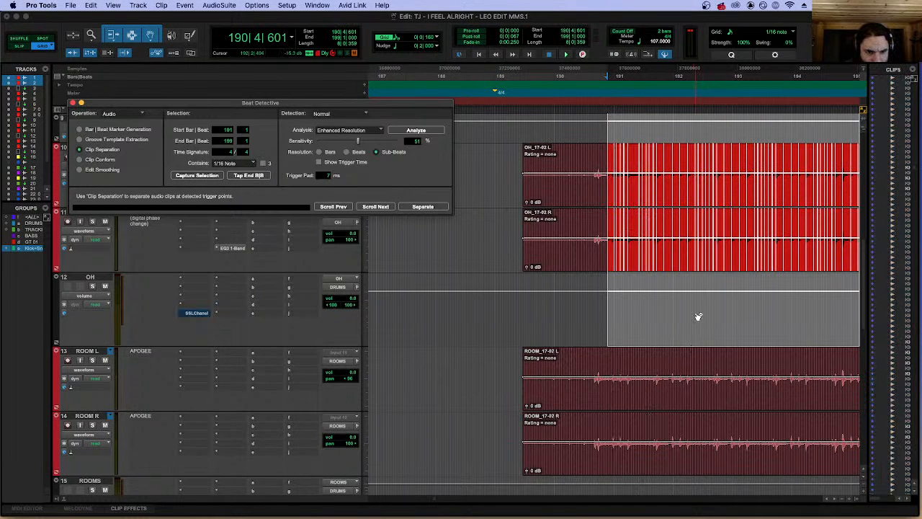
key("super+shift+z")
scroll(681, 317, "up", 10)
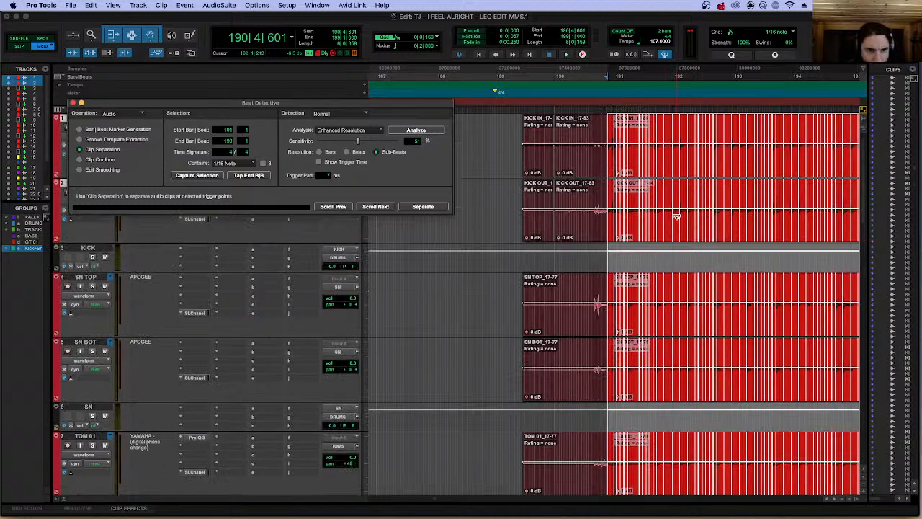
Reselect the kick and snare clips at 191|1|000 and isolate the section ending at bar 199.
left_click(634, 129)
left_click(634, 165)
key("r")
key("r")
key("r")
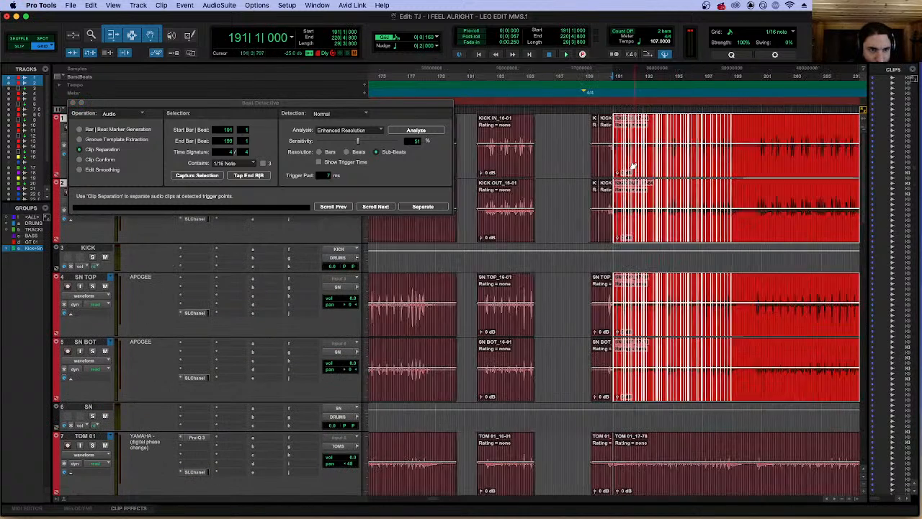
key("t")
key("t")
key("t")
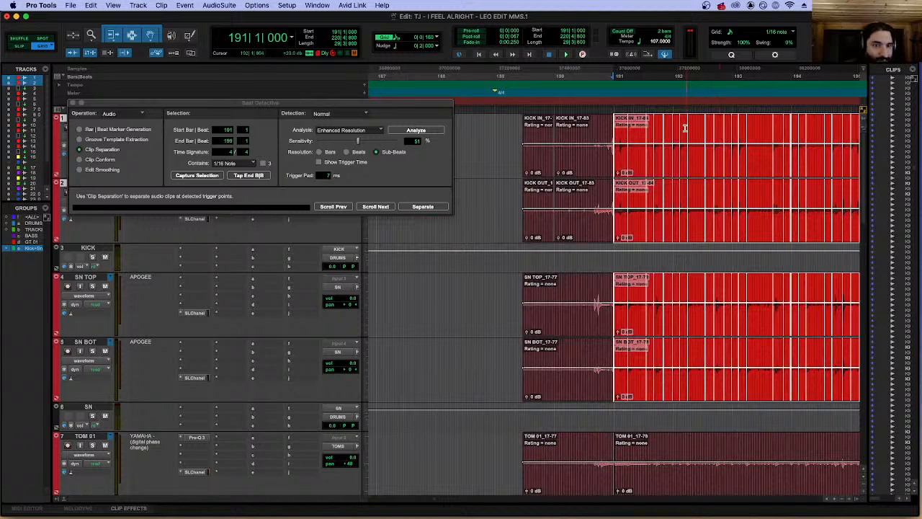
key("r")
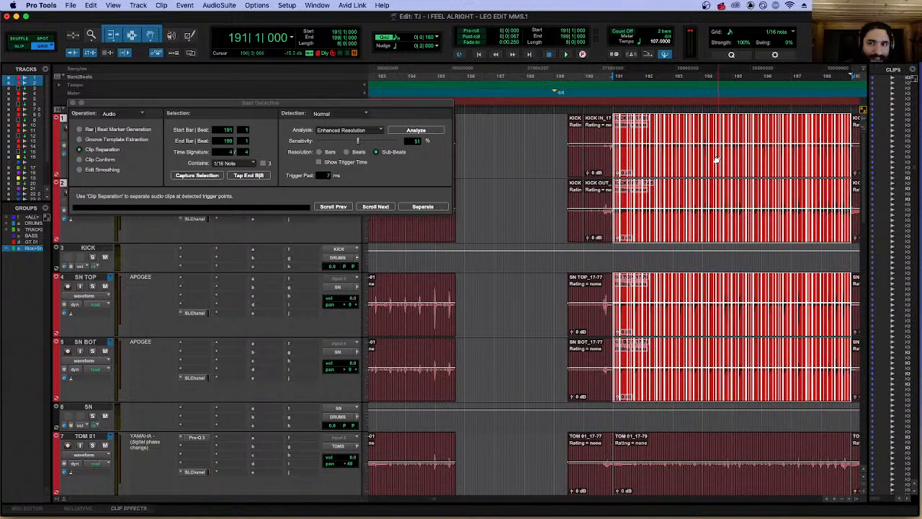
Compare the ungrouped TOM 01 clip selection with the grouped kick and snare clips, ending with the kick and snare clips selected.
scroll(716, 160, "down", 4)
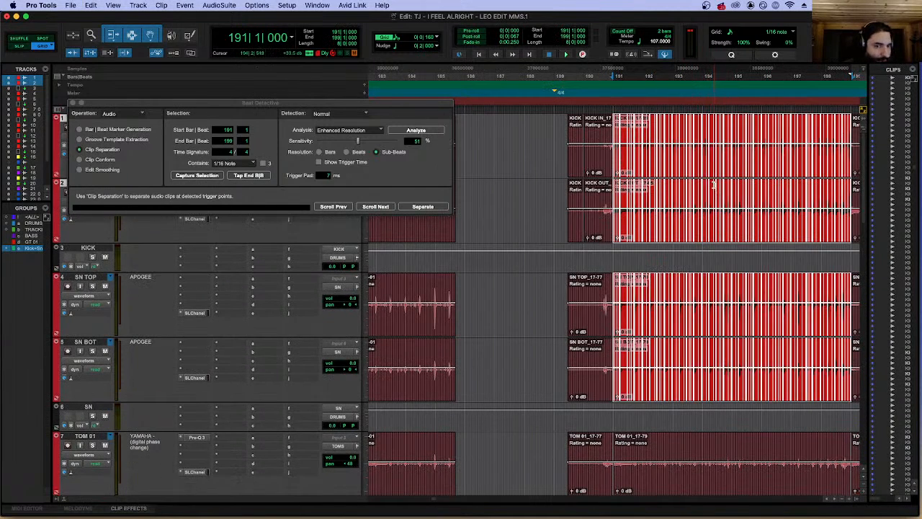
scroll(712, 183, "down", 4)
left_click(684, 164)
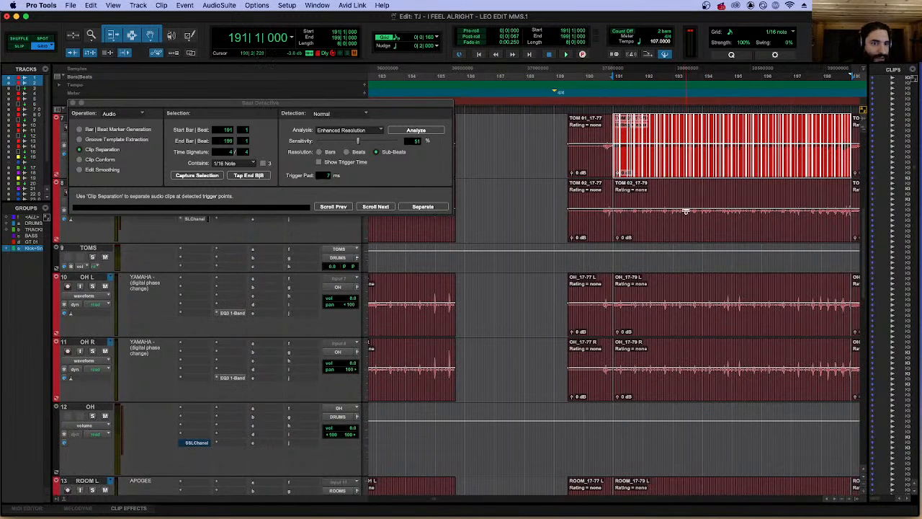
scroll(688, 216, "up", 8)
left_click(728, 194)
left_click(722, 171)
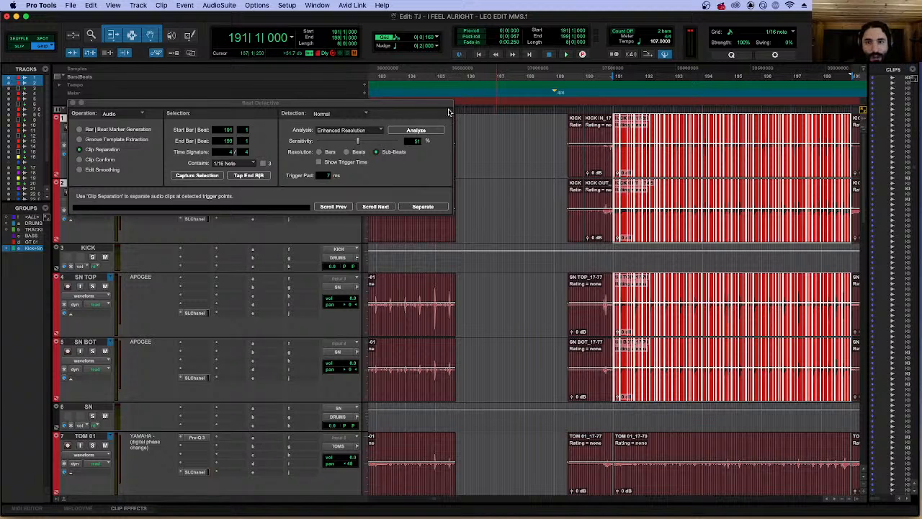
Try separating only the kick and snare clips between bars 191 and 199 at the detected triggers.
left_click(421, 131)
left_click(186, 177)
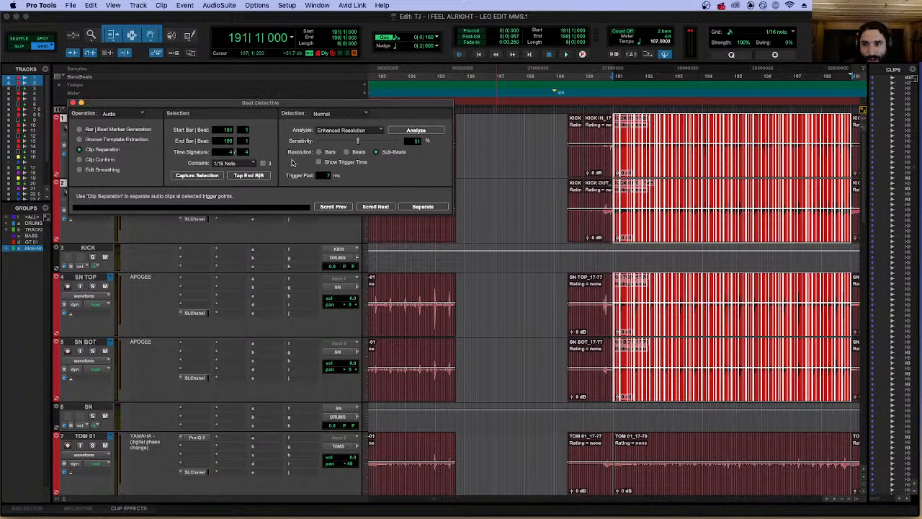
left_click(423, 206)
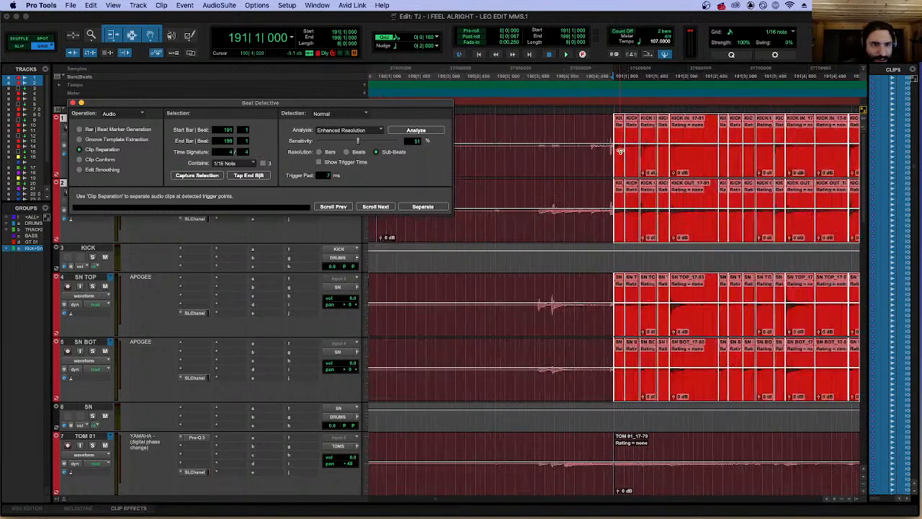
key("super+z")
key("r")
key("r")
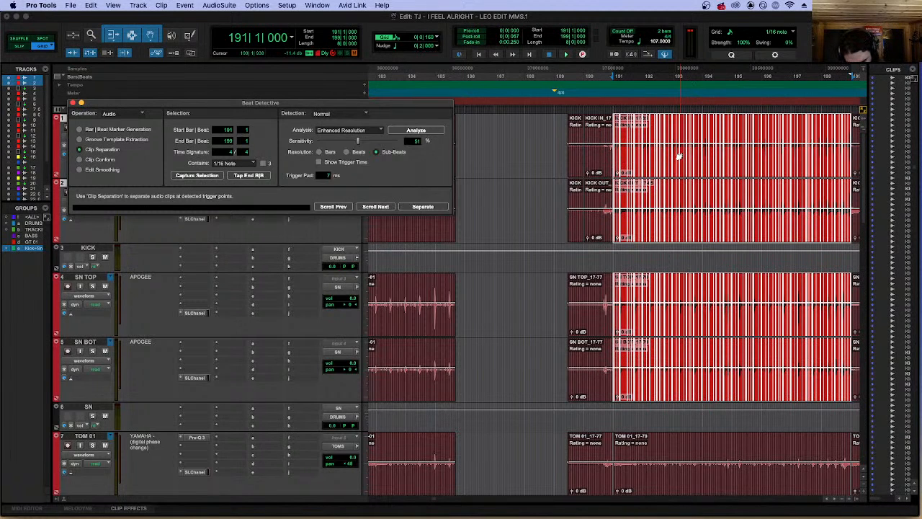
Extend the selection across all drum tracks down to the rooms and separate their clips at the kick and snare triggers.
scroll(679, 156, "down", 10)
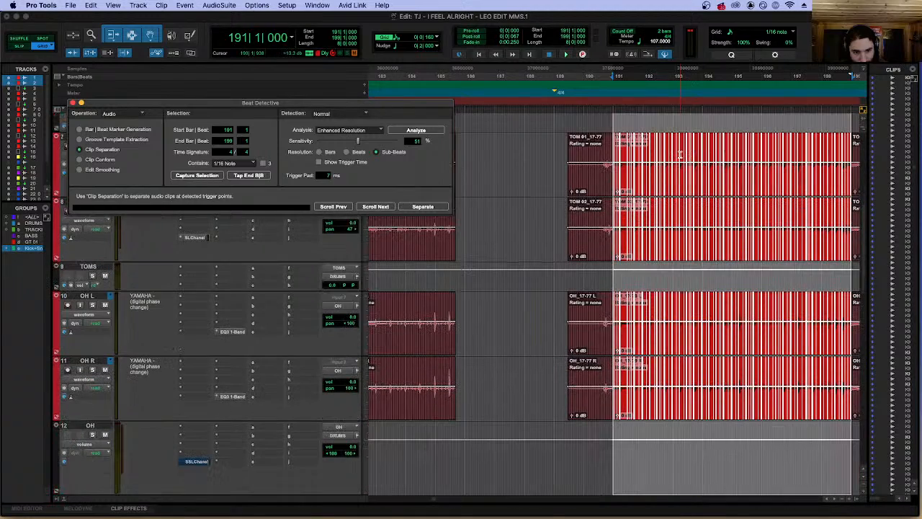
scroll(679, 155, "down", 5)
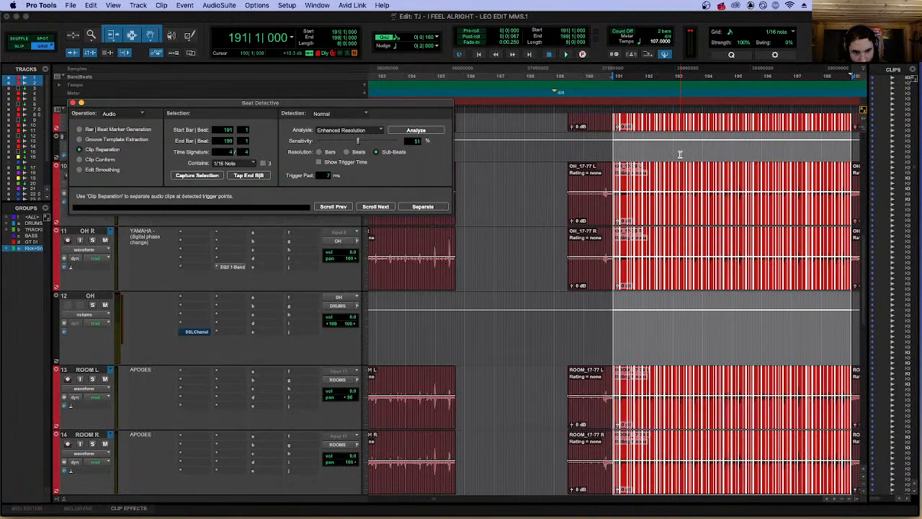
scroll(654, 213, "up", 15)
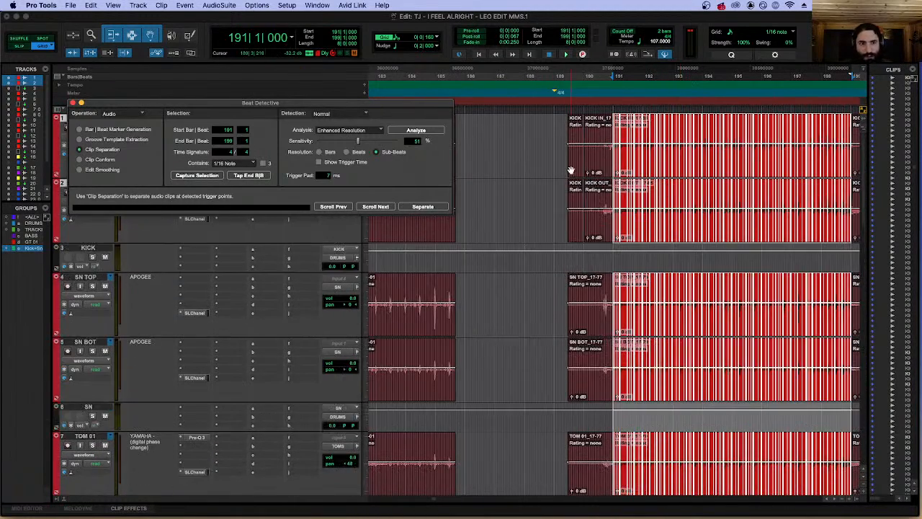
left_click(424, 207)
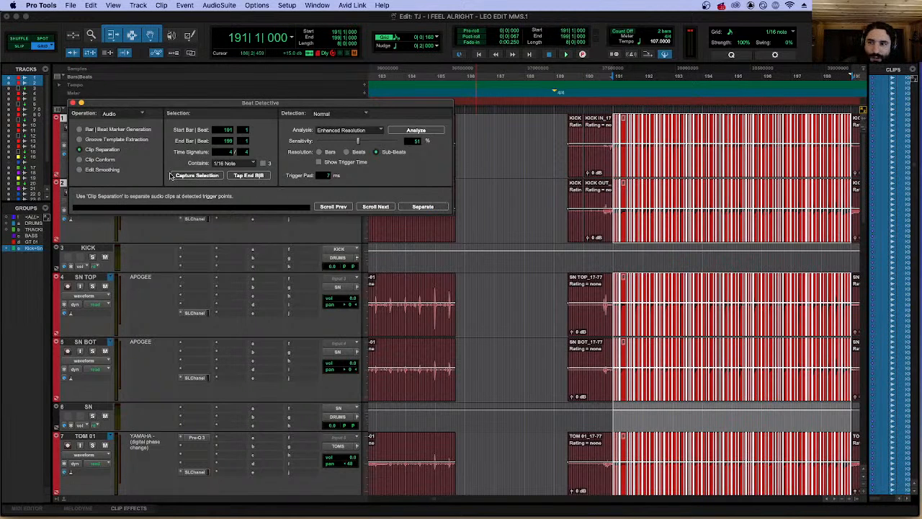
Conform the separated drum clips to the 1/16-note grid with 14% swing and show the Edit Smoothing settings.
left_click(101, 160)
left_click(424, 207)
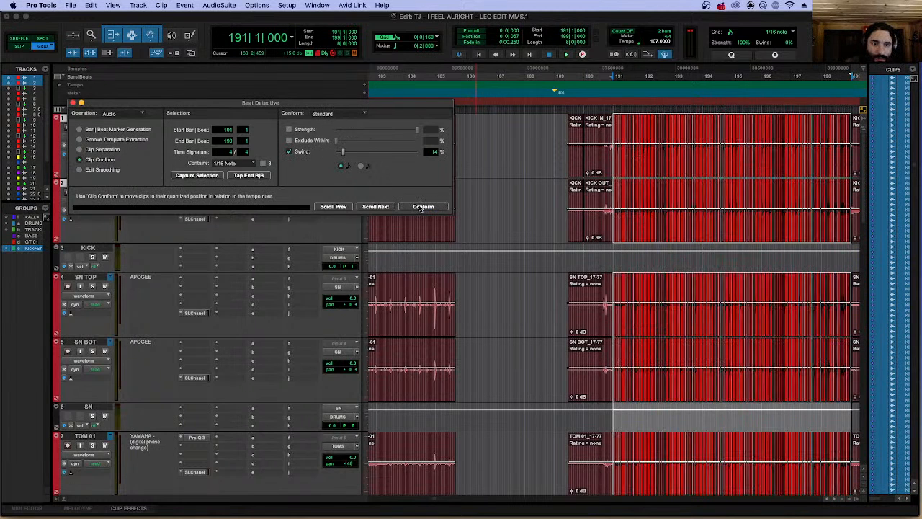
left_click(101, 170)
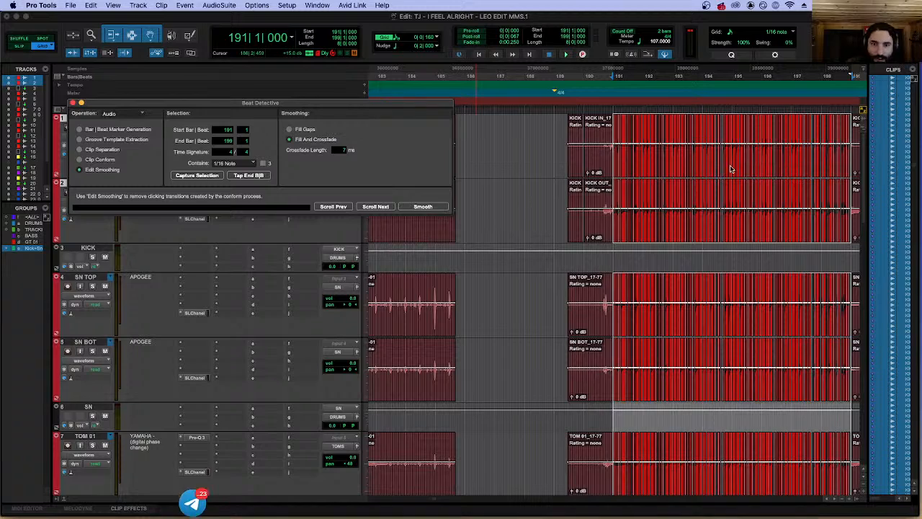
Play back the conformed drums from bar 191 to check how the edited clips sound and line up.
key("space")
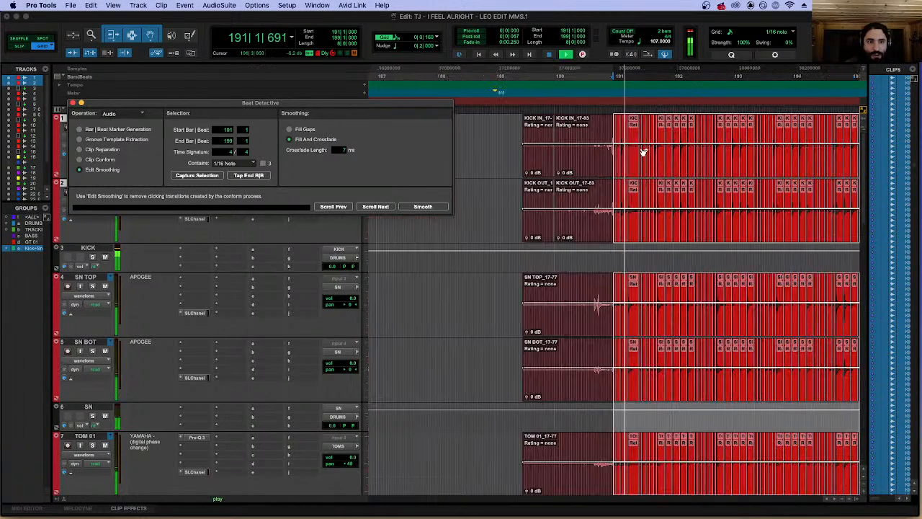
key("t")
key("t")
scroll(639, 149, "right", 5)
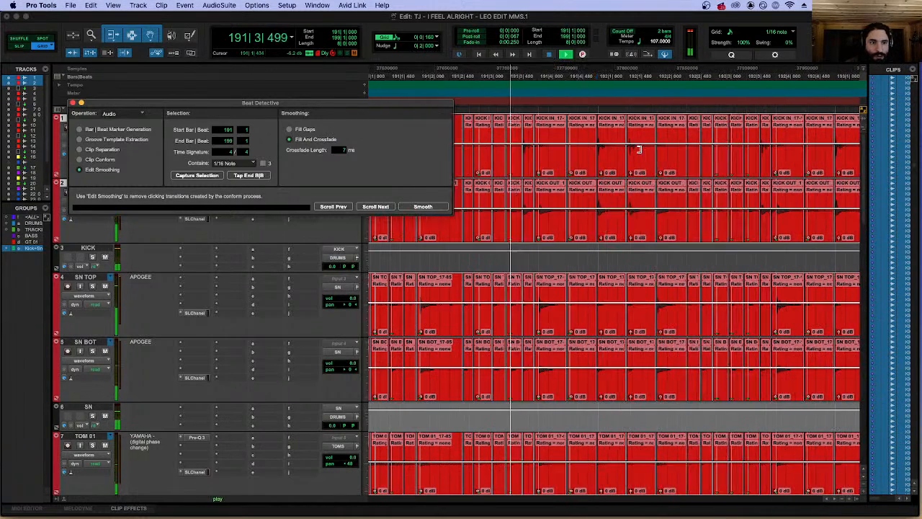
scroll(639, 149, "right", 3)
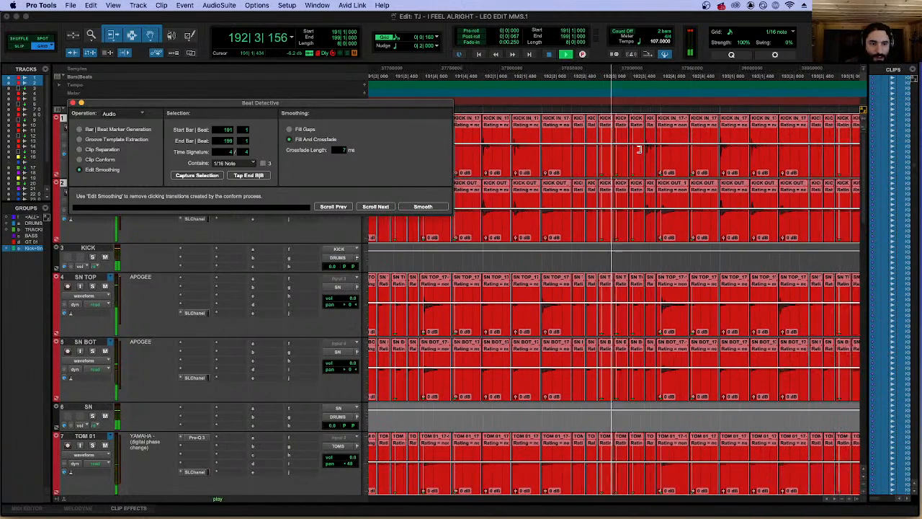
scroll(639, 149, "right", 3)
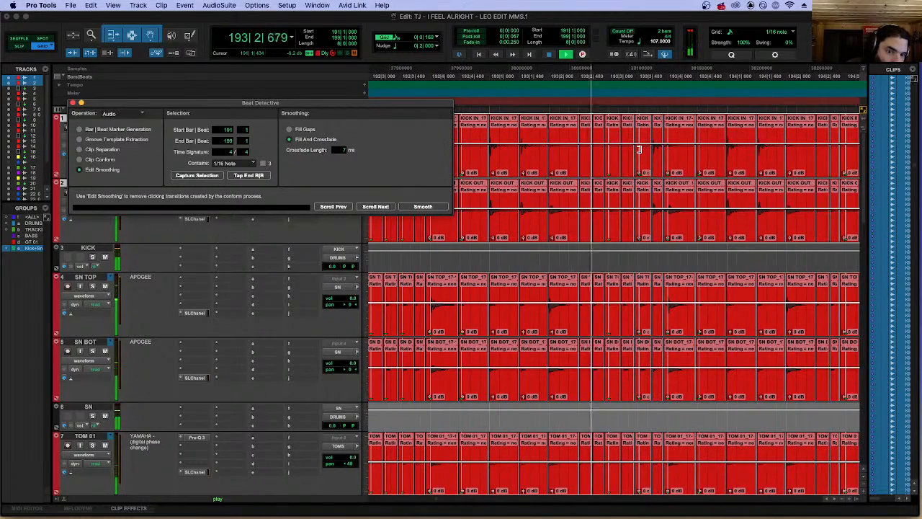
scroll(638, 149, "right", 1)
scroll(639, 149, "right", 1)
scroll(639, 149, "right", 3)
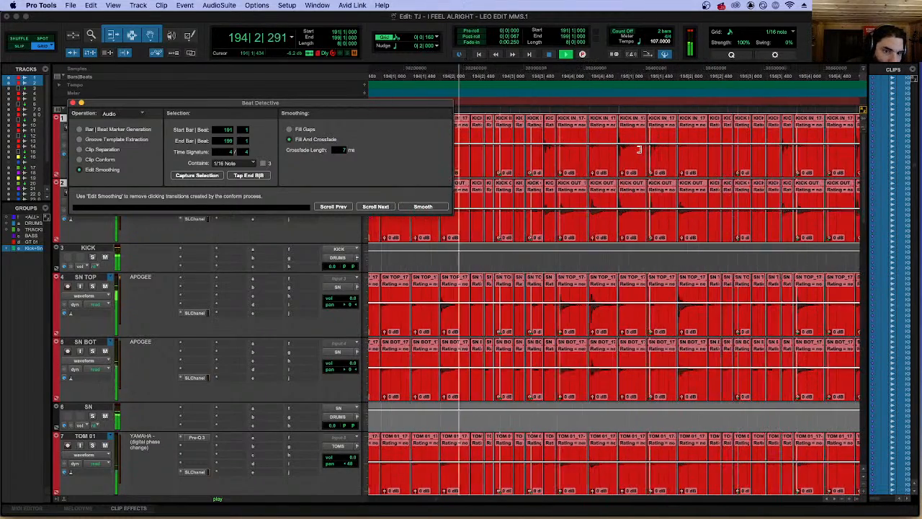
key("r")
key("r")
key("r")
key("r")
key("r")
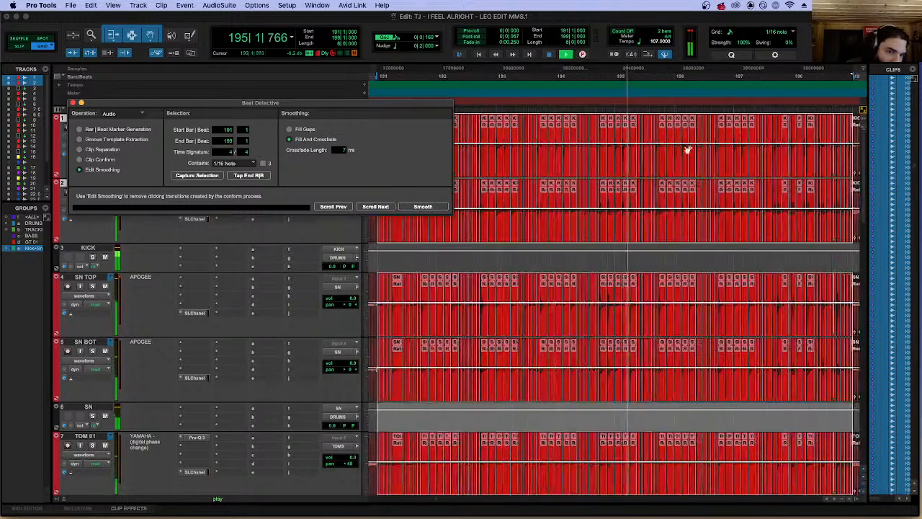
key("space")
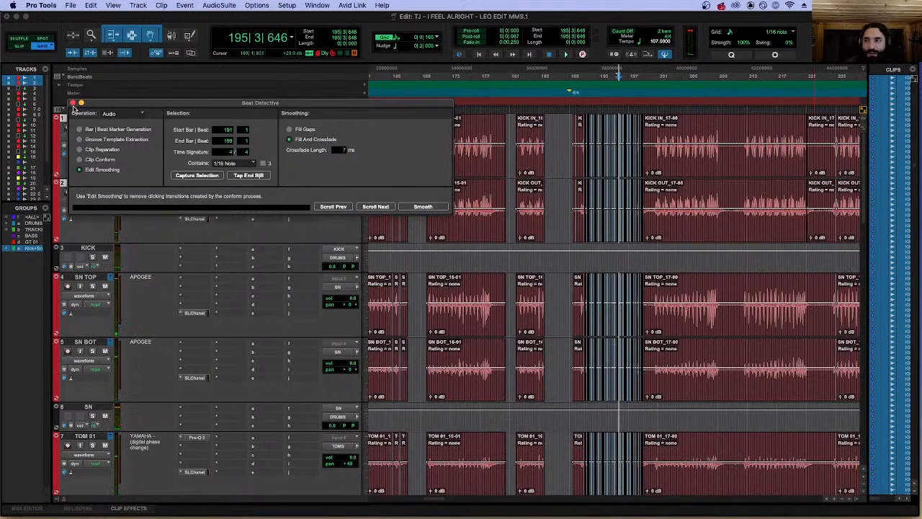
Close Beat Detective and undo the conform and separation of the drum clips.
left_click(73, 102)
key("super+z")
key("super+z")
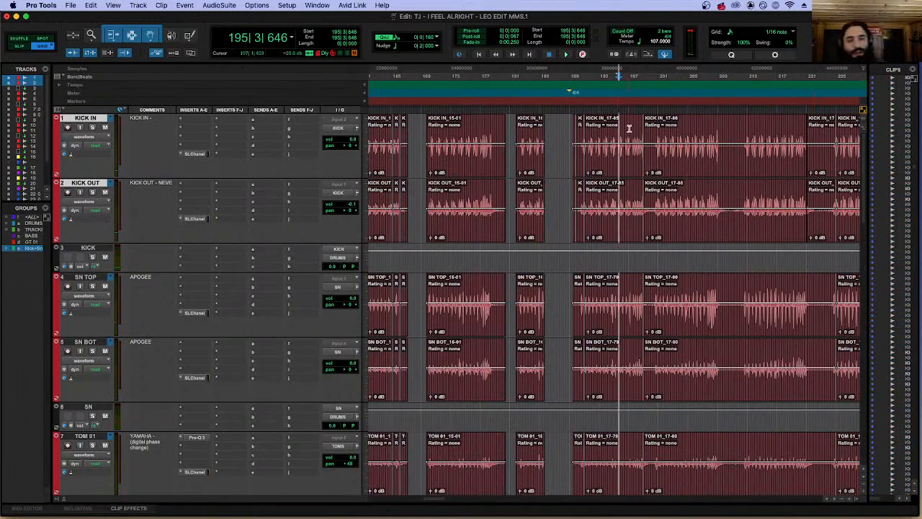
Activate the BASS group and select the first long clips on BASS DI and BASS AMP, beginning just before bar 4.
scroll(625, 134, "left", 15)
scroll(504, 216, "down", 15)
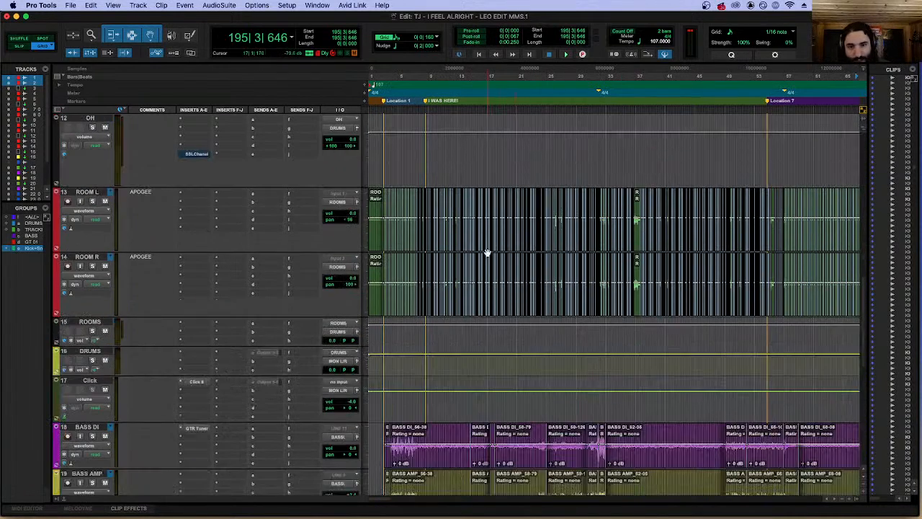
left_click(438, 198)
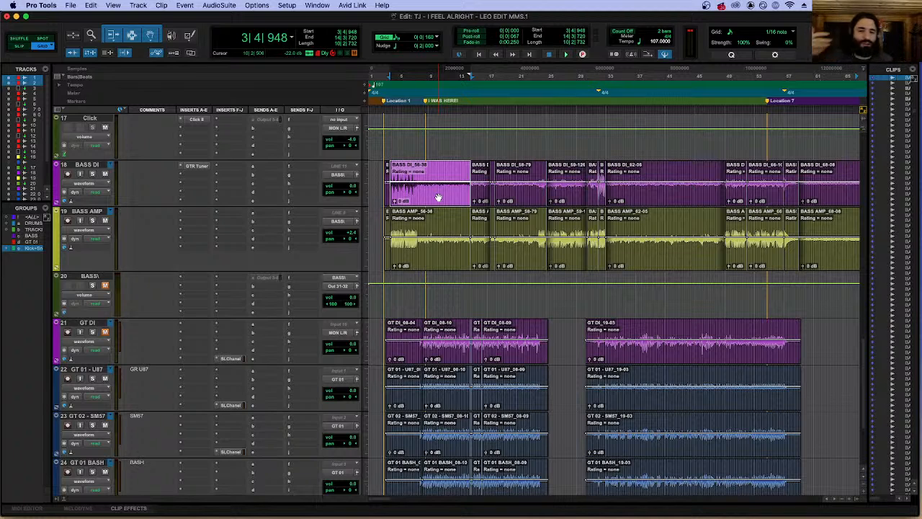
left_click(88, 165)
left_click(85, 212, "shift")
key("super+g")
key("Escape")
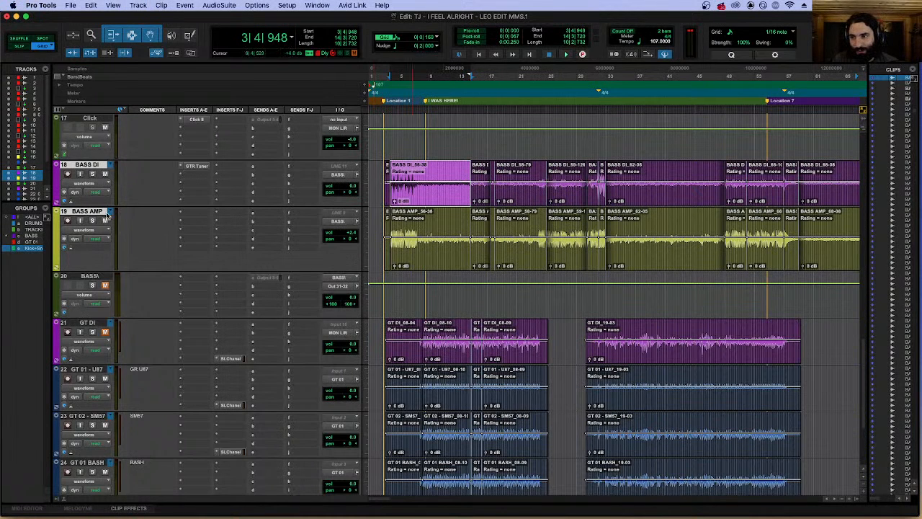
left_click(34, 235)
left_click(440, 170)
left_click(444, 200)
Split the grouped bass clips at 4|1|000 and select the part after the cut.
key("t")
key("t")
key("t")
key("t")
key("t")
key("t")
key("t")
key("t")
key("t")
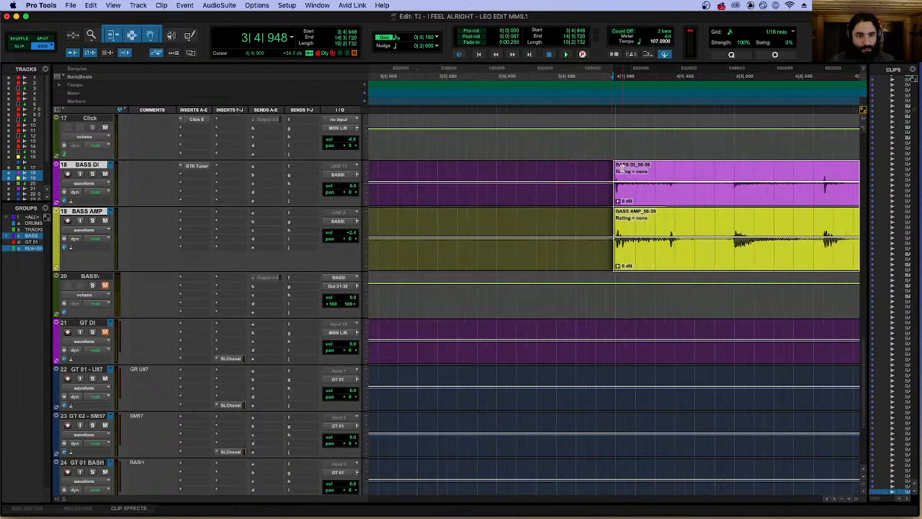
left_click(626, 169)
key("b")
left_click(672, 201)
Split the bass clips again at 8|3|480, at the I WAS HERE! marker.
key("r")
key("r")
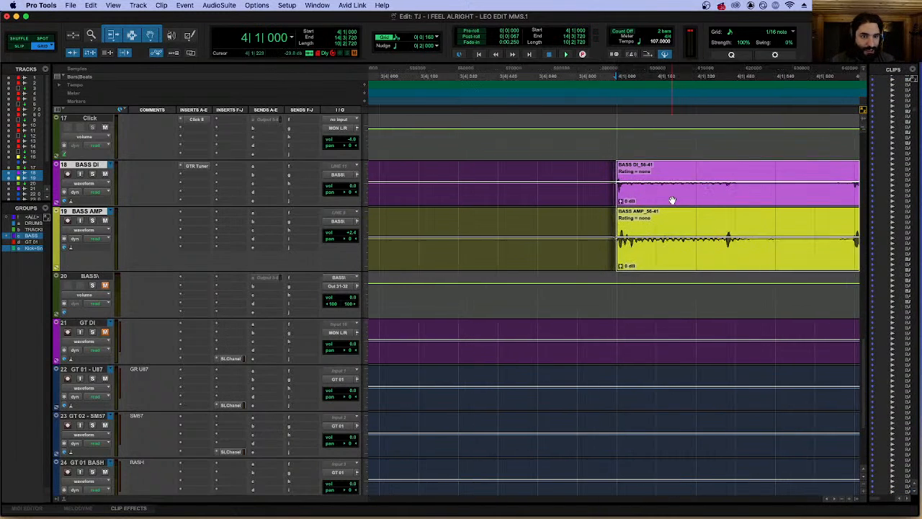
key("r")
key("r")
key("r")
key("r")
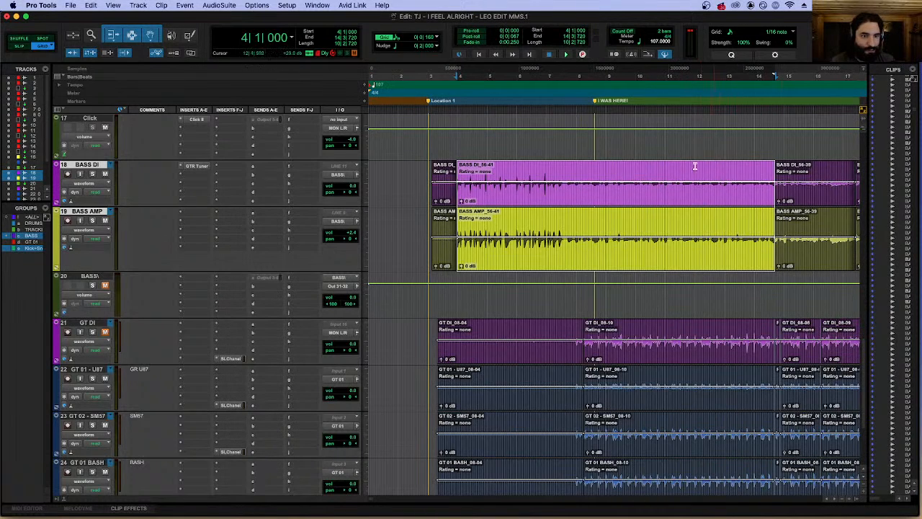
left_click(597, 165)
key("t")
key("t")
key("t")
key("t")
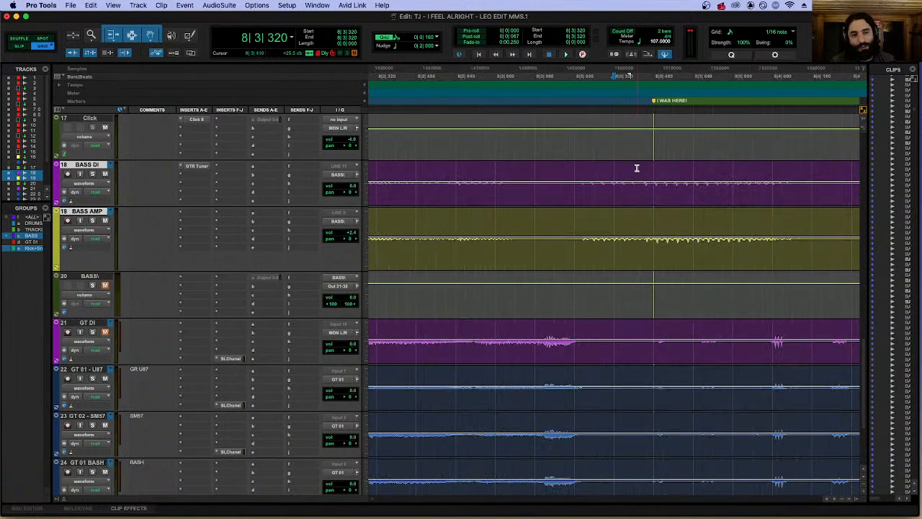
left_click(654, 167)
key("b")
Select the bass section starting at 4|1|000 and move its end boundary to 9|1|000.
key("r")
key("r")
key("r")
key("r")
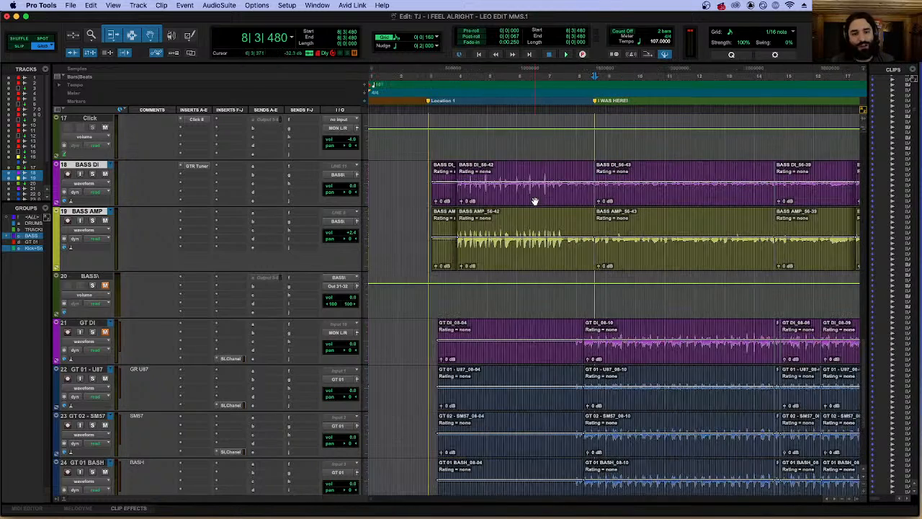
left_click(533, 200)
key("t")
key("t")
key("t")
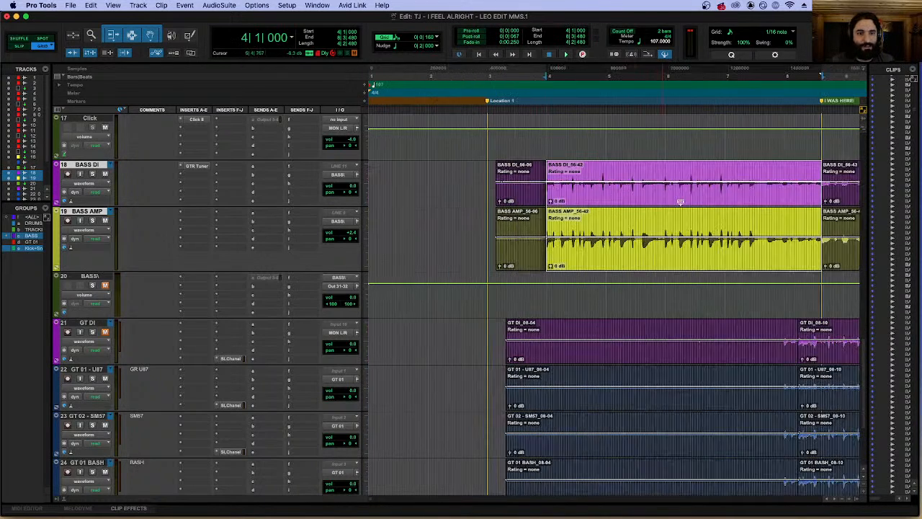
scroll(679, 203, "right", 12)
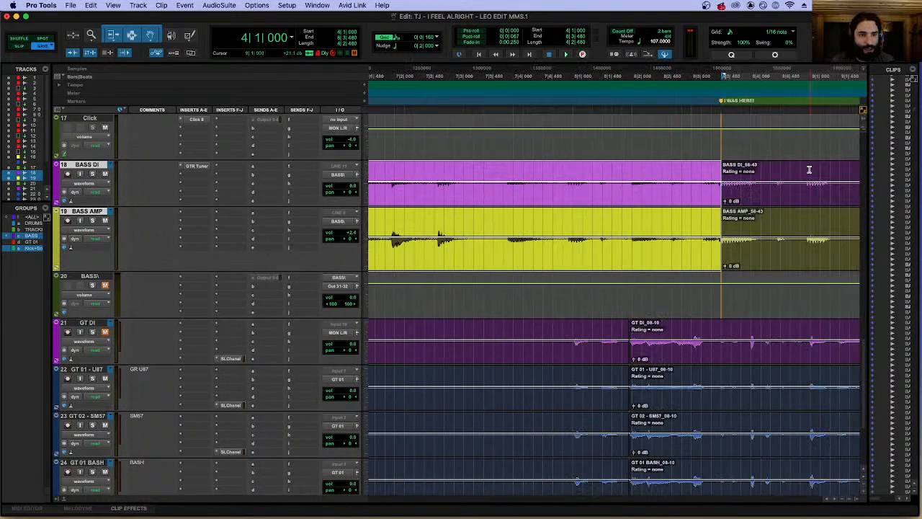
key("r")
key("r")
key("r")
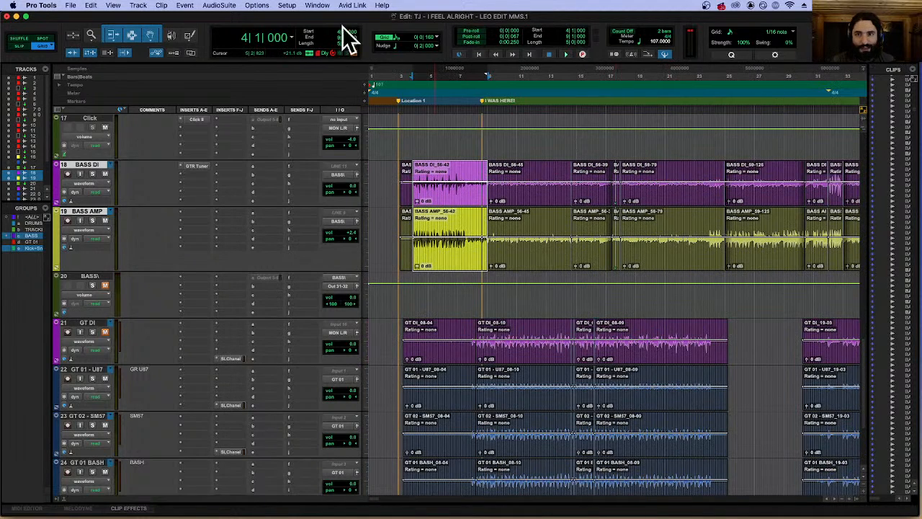
Open Beat Detective in Clip Separation mode and capture the bass selection from bar 4 to bar 9.
left_click(377, 6)
type("beat")
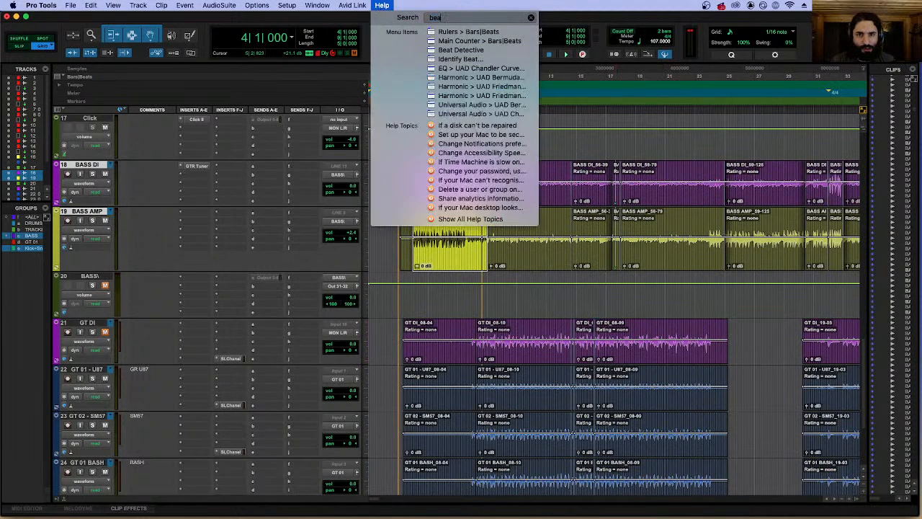
left_click(456, 50)
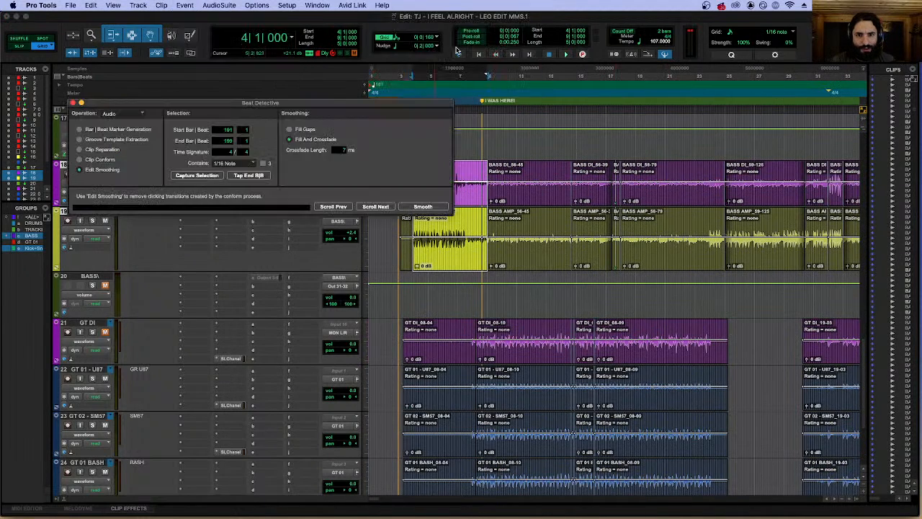
left_click(107, 149)
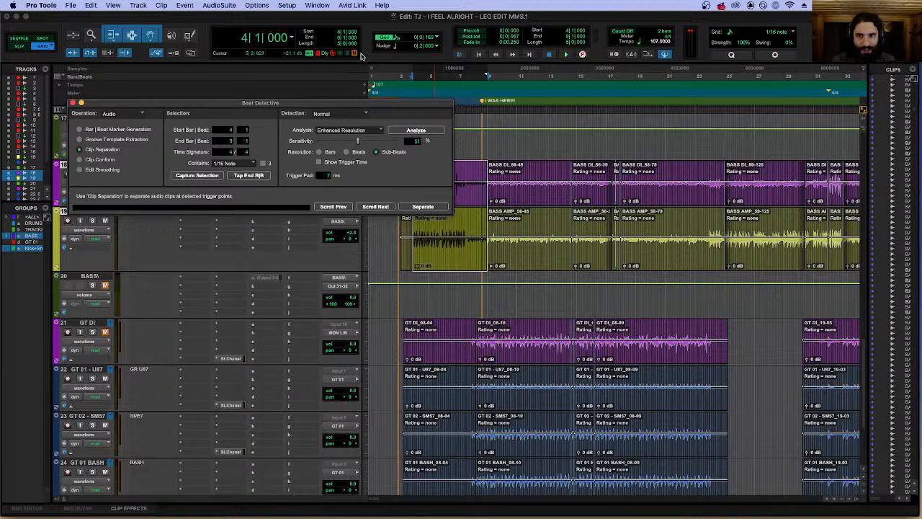
Analyze the bass section using Enhanced Resolution.
left_click(351, 131)
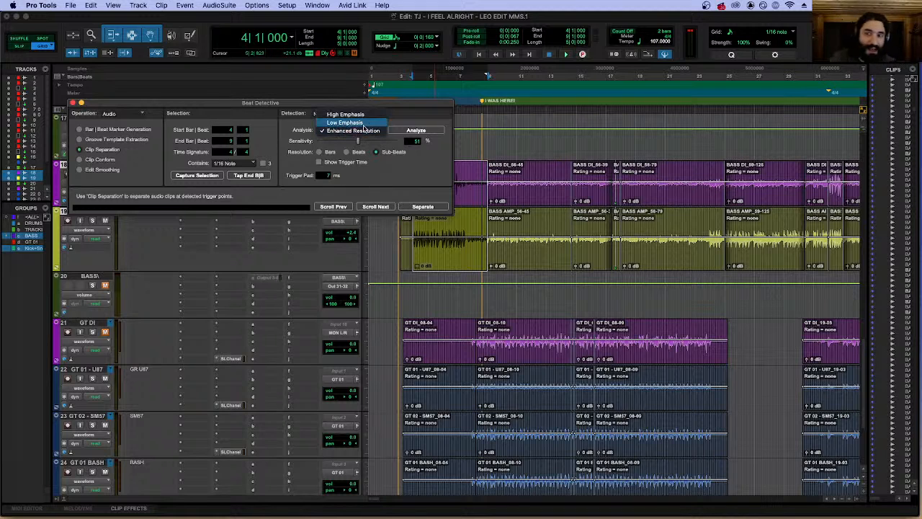
left_click(352, 130)
left_click(416, 130)
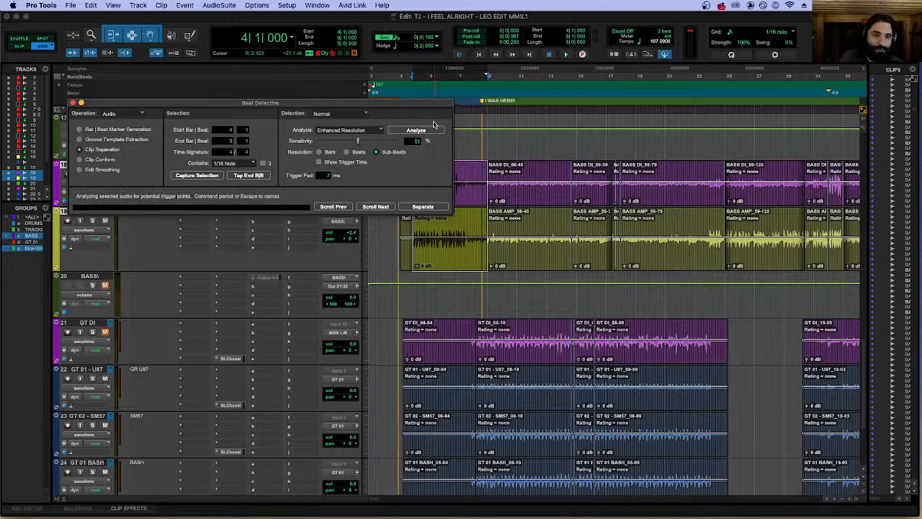
Set the trigger sensitivity to 31% and check the triggers along the bass clips.
key("t")
key("t")
key("t")
key("t")
key("t")
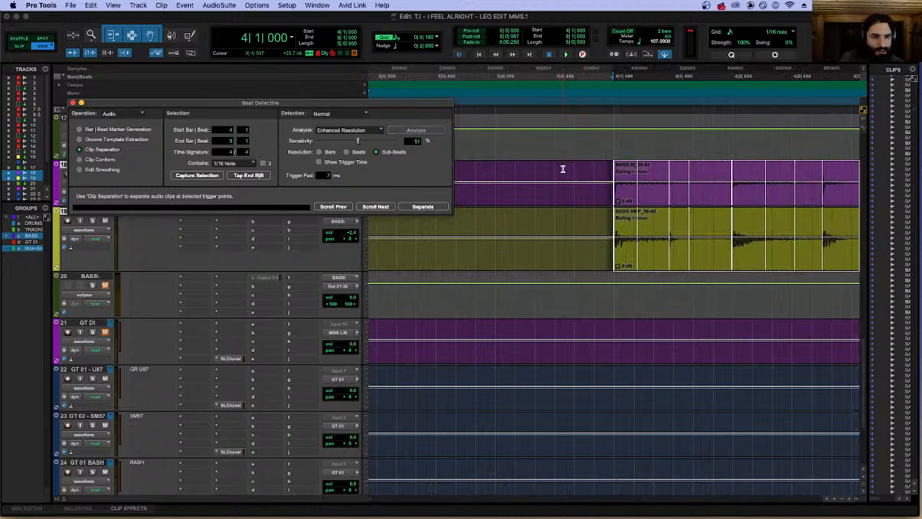
scroll(610, 185, "right", 5)
left_click_drag(355, 143, 344, 141)
scroll(568, 206, "right", 20)
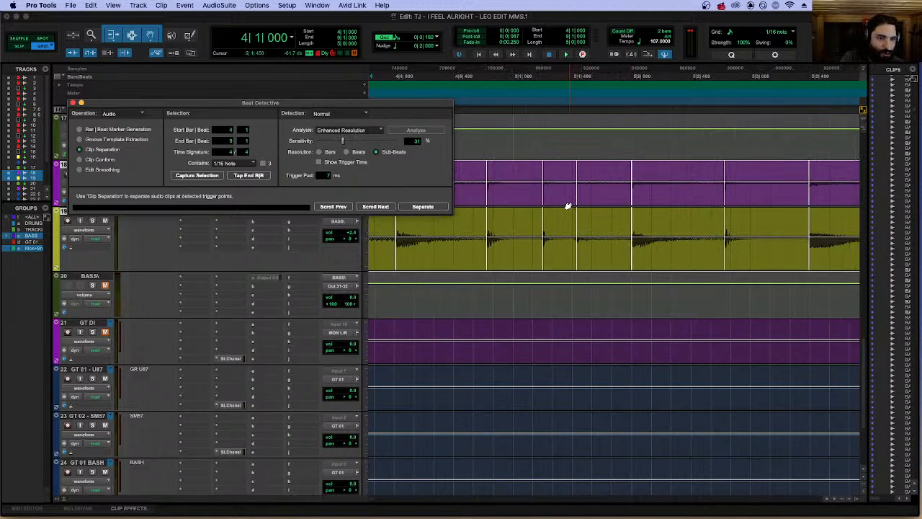
scroll(569, 206, "right", 5)
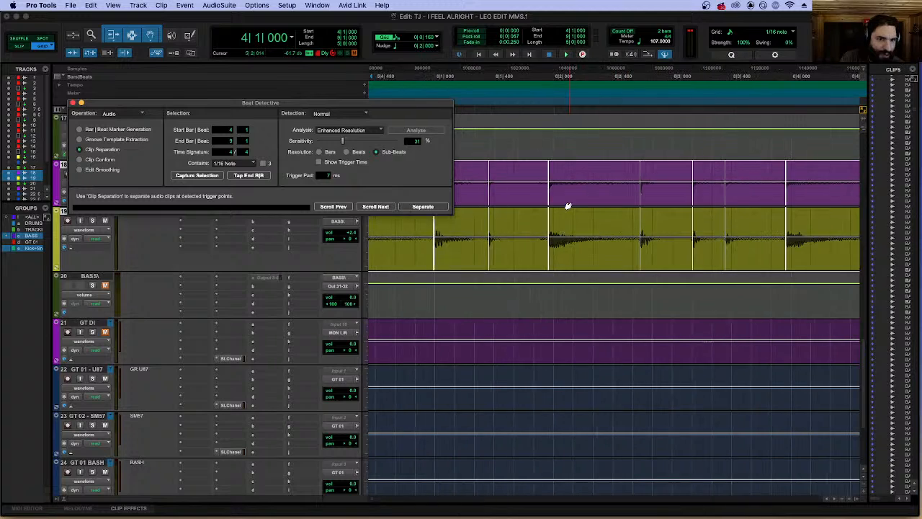
Check the bass triggers up to bar 9 and separate the captured bass section at them.
scroll(585, 193, "down", 10)
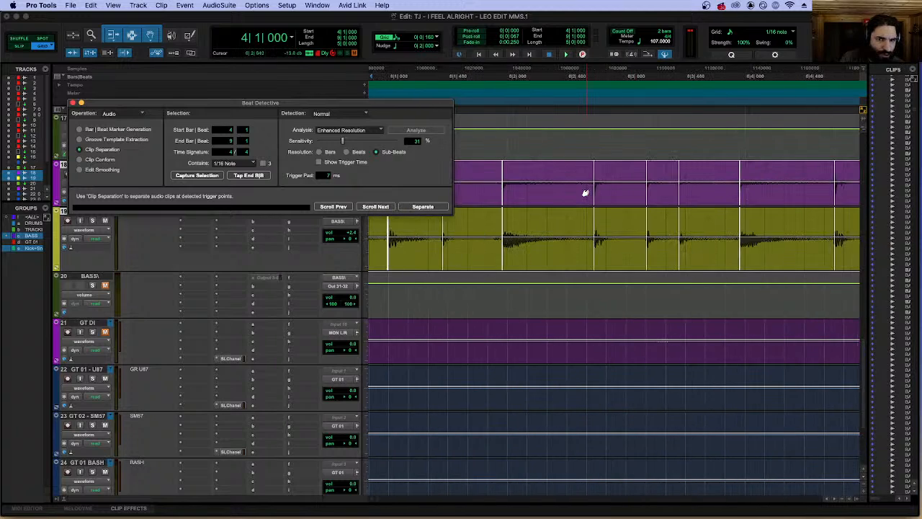
scroll(585, 193, "up", 10)
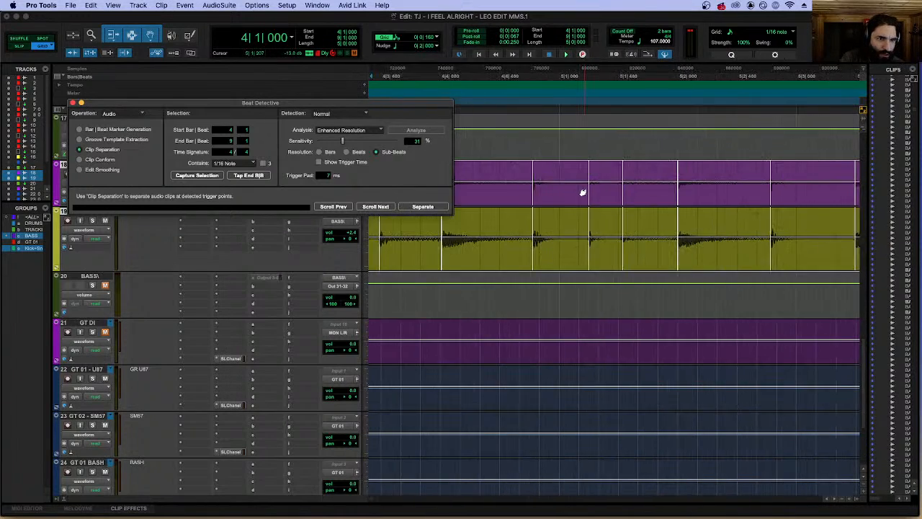
scroll(582, 192, "right", 4)
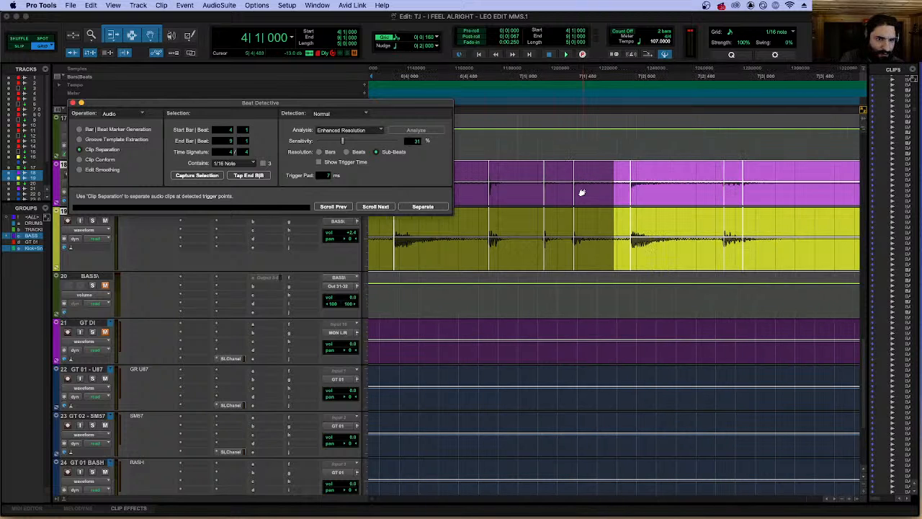
scroll(582, 192, "right", 5)
scroll(577, 193, "down", 5)
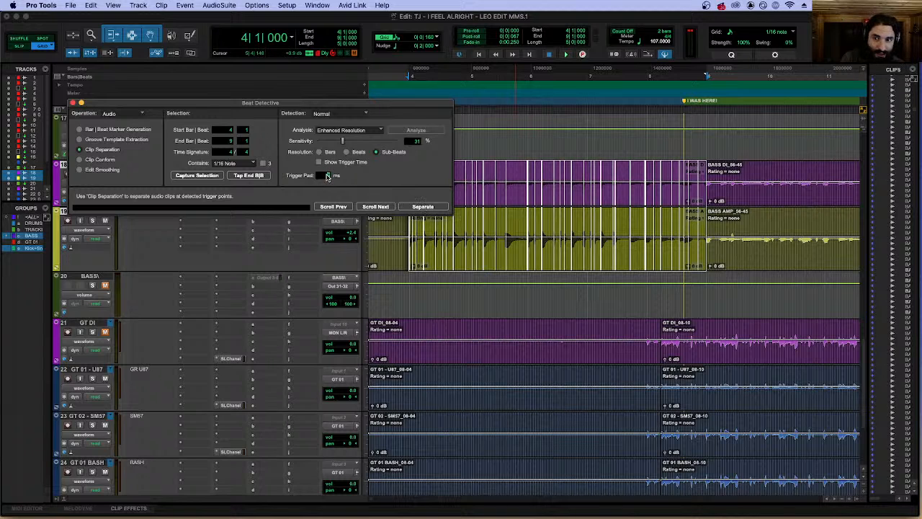
left_click(423, 207)
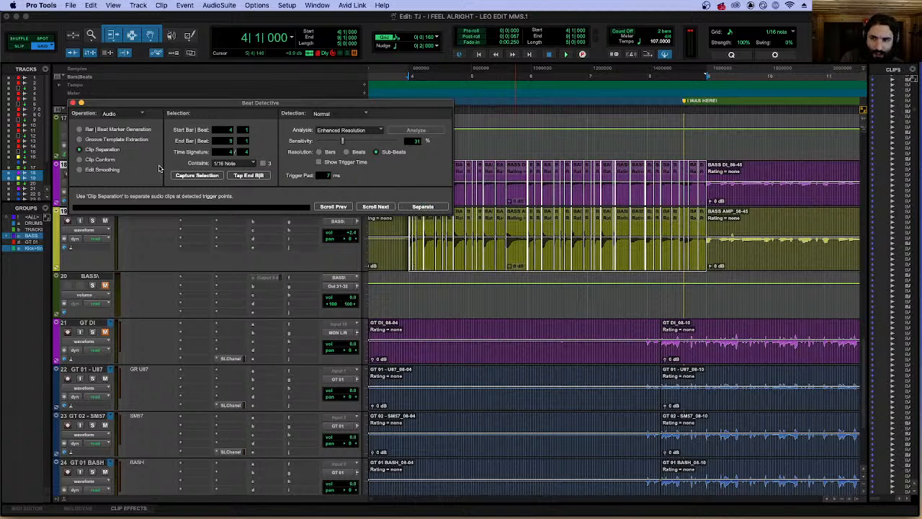
Conform the separated bass clips to 1/16 notes with 14% swing using Clip Conform, and inspect the first clips at bar 4.
left_click(100, 160)
left_click(423, 207)
scroll(626, 161, "up", 3)
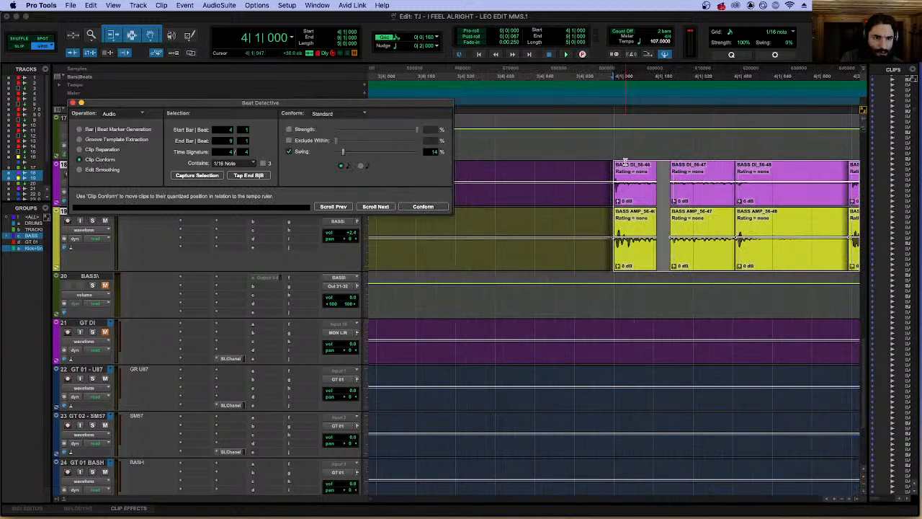
scroll(626, 161, "down", 1)
scroll(644, 181, "up", 1)
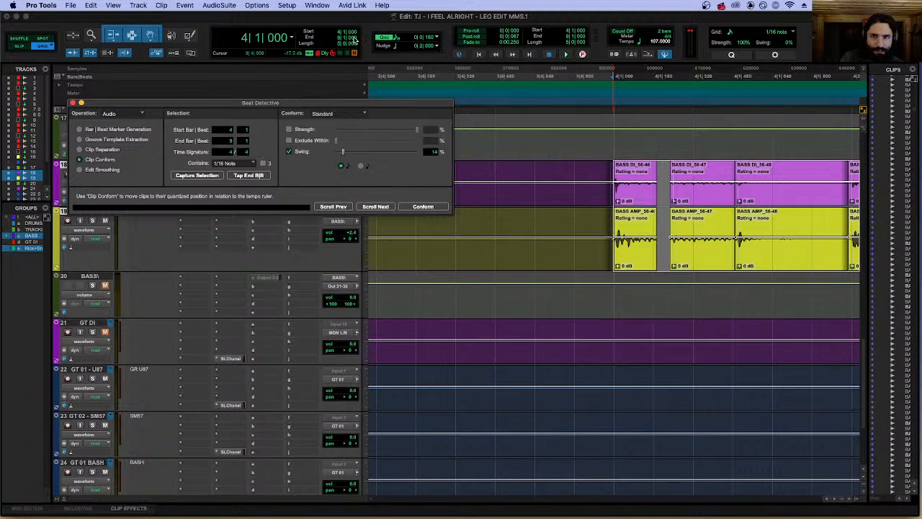
Turn off the triplet option of the 1/16-note edit grid and check the bass clips against the straight grid.
left_click(402, 39)
left_click(384, 40)
left_click(393, 40)
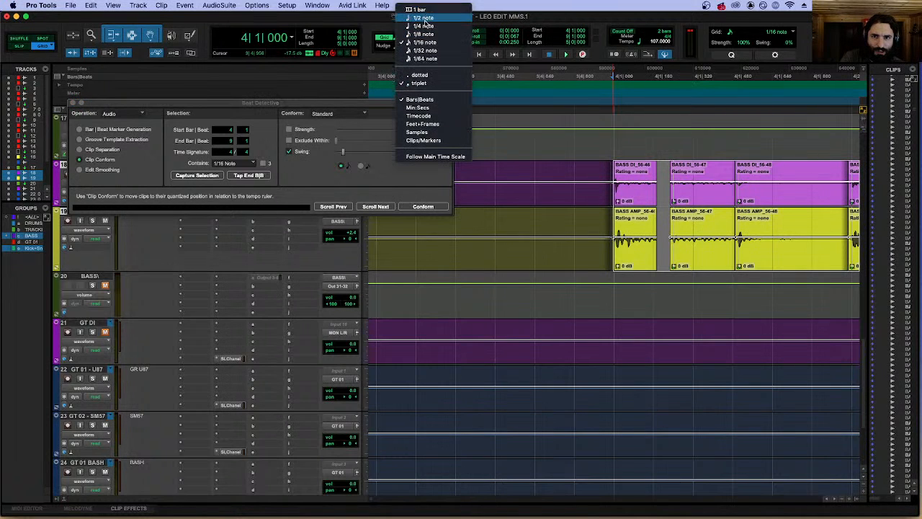
left_click(417, 78)
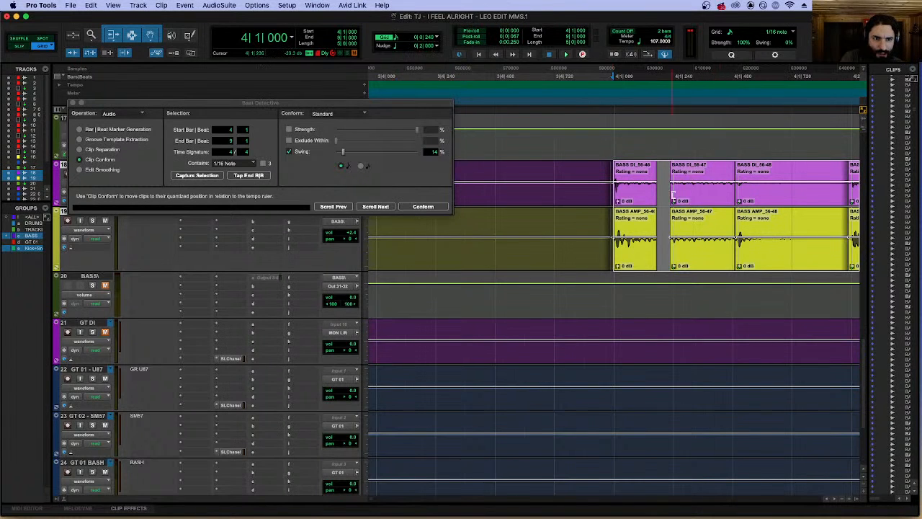
scroll(663, 196, "down", 1)
scroll(684, 194, "down", 3)
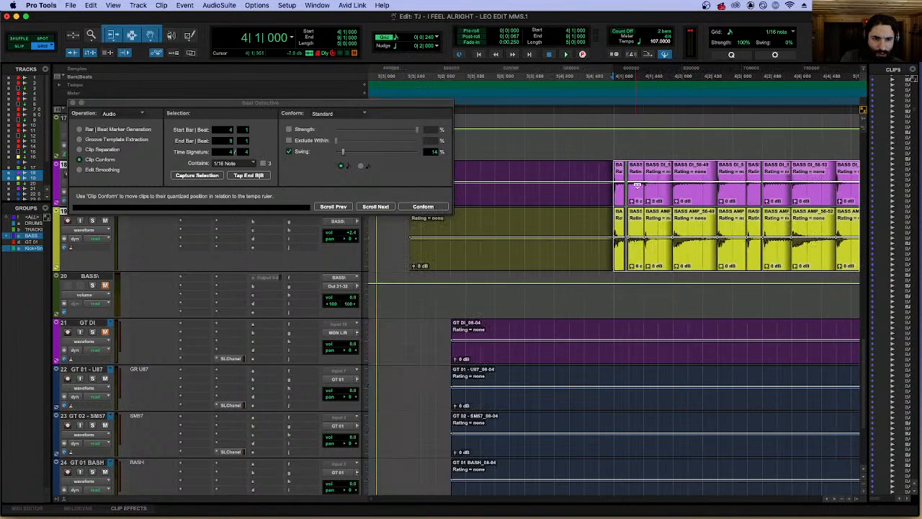
Conform the bass clips again and smooth the edits using Fill And Crossfade with a 7 ms crossfade length.
left_click(423, 207)
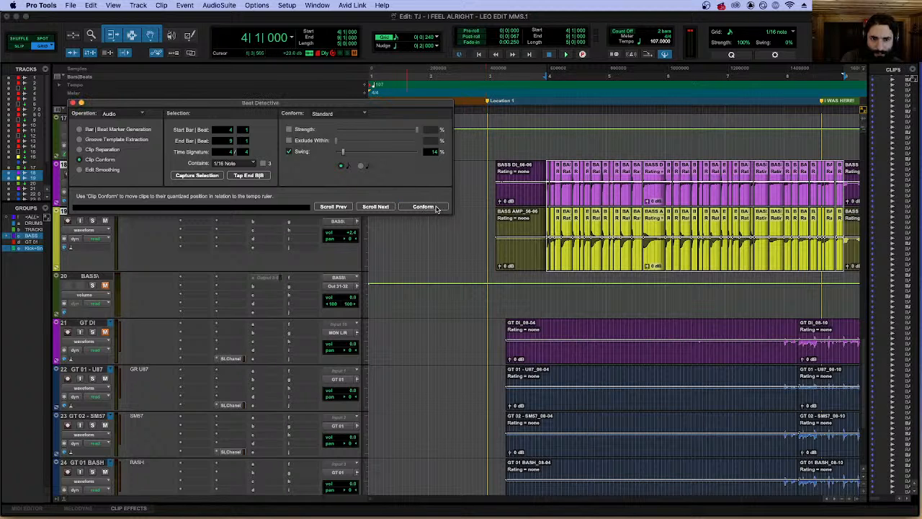
left_click(110, 170)
left_click(423, 207)
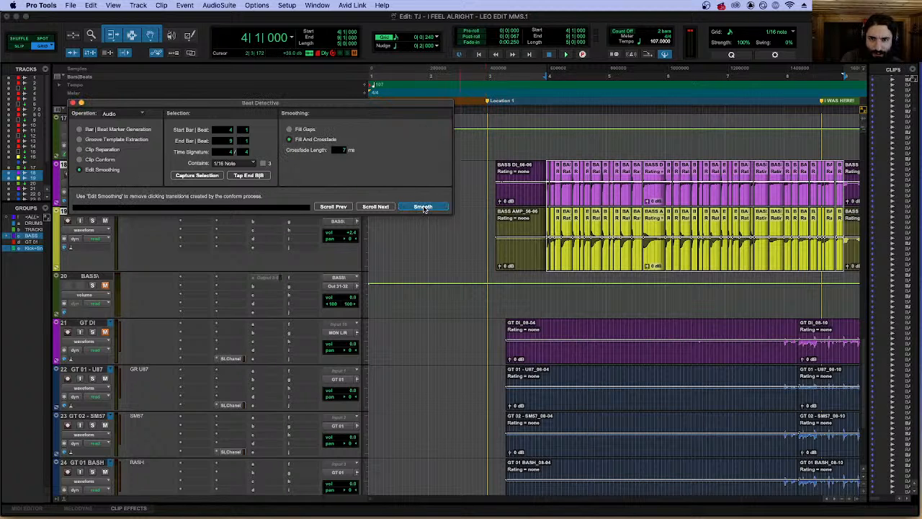
Unmute the BASS\ bus track and place the play cursor at 3|4|480.
key("space")
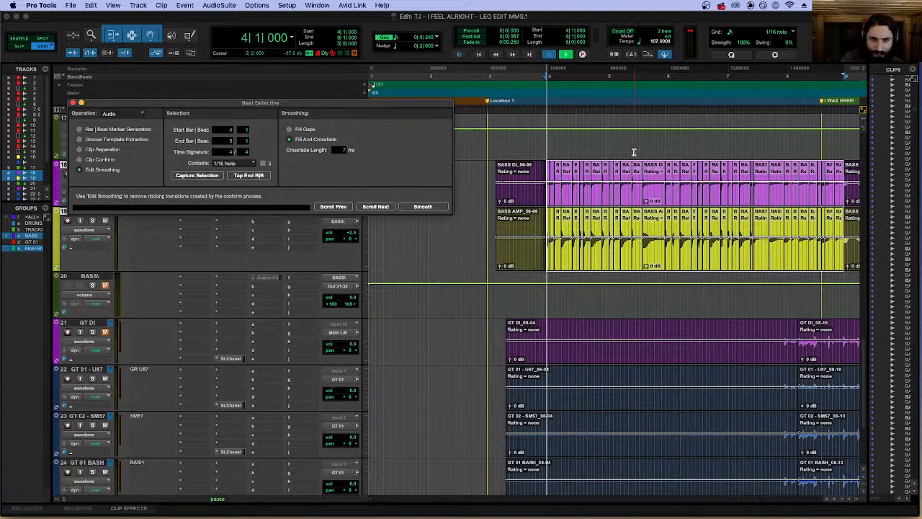
key("space")
left_click(105, 286)
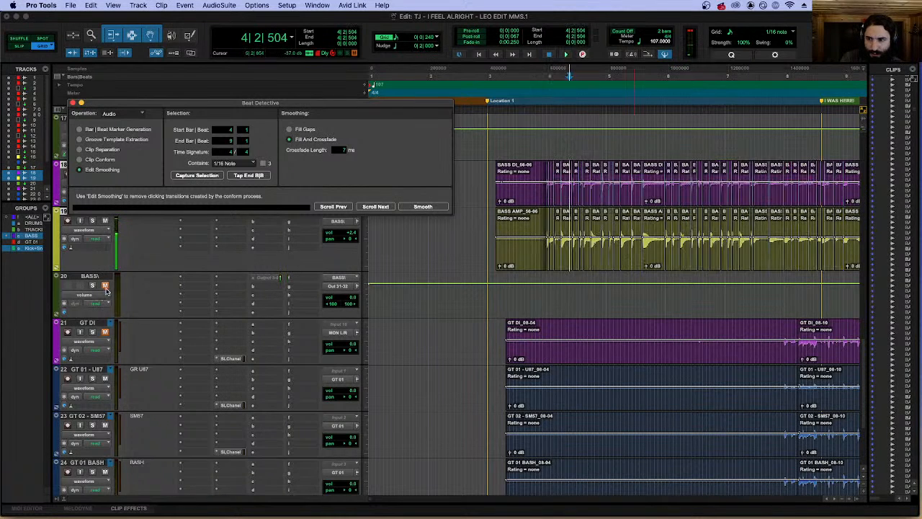
left_click(545, 146)
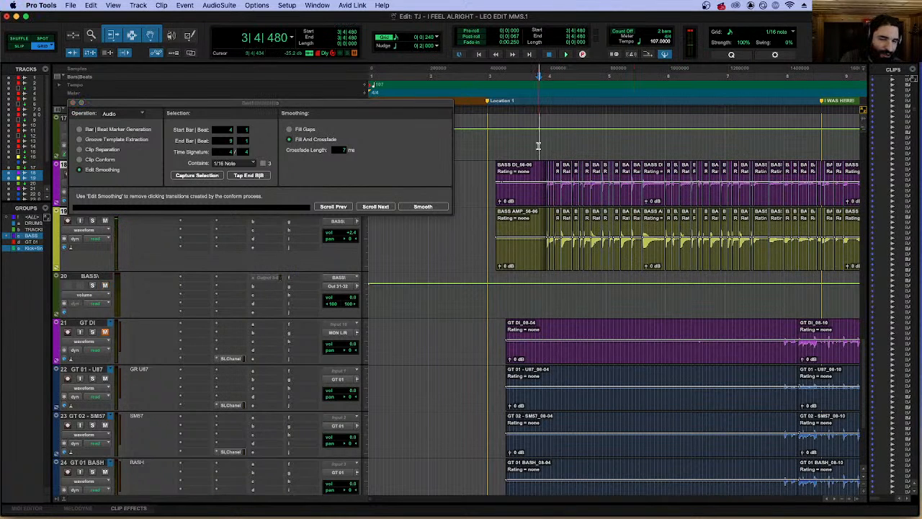
Play the quantized bass from 3|4|480 into bar 9 while inspecting the edited clips up close.
key("space")
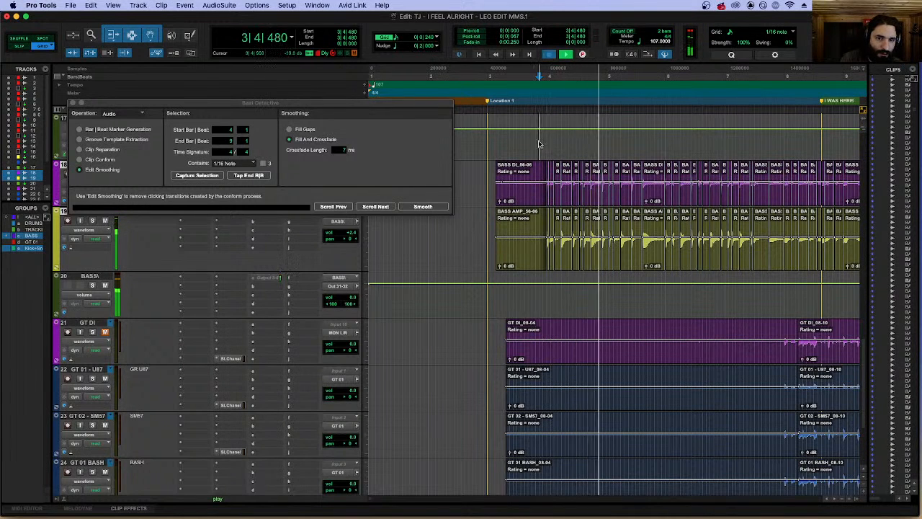
key("space")
key("space")
key("t")
key("t")
scroll(588, 156, "right", 3)
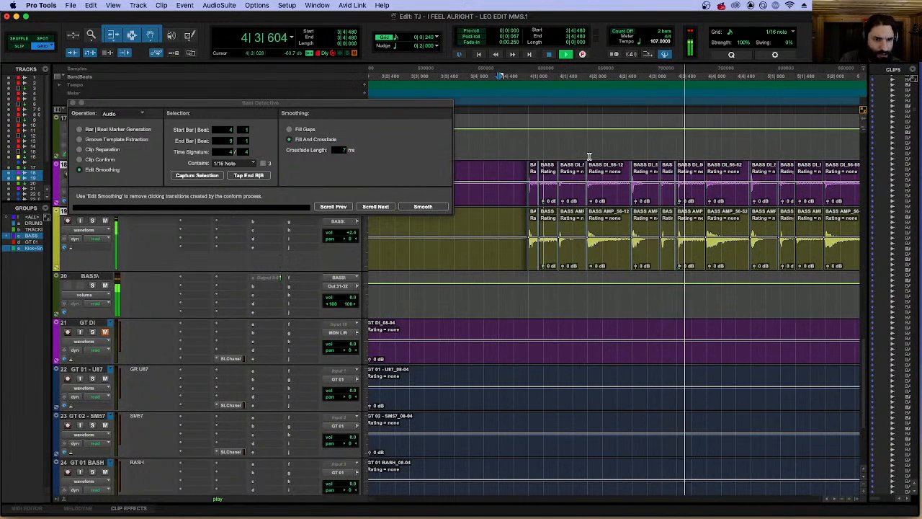
key("r")
scroll(587, 156, "right", 3)
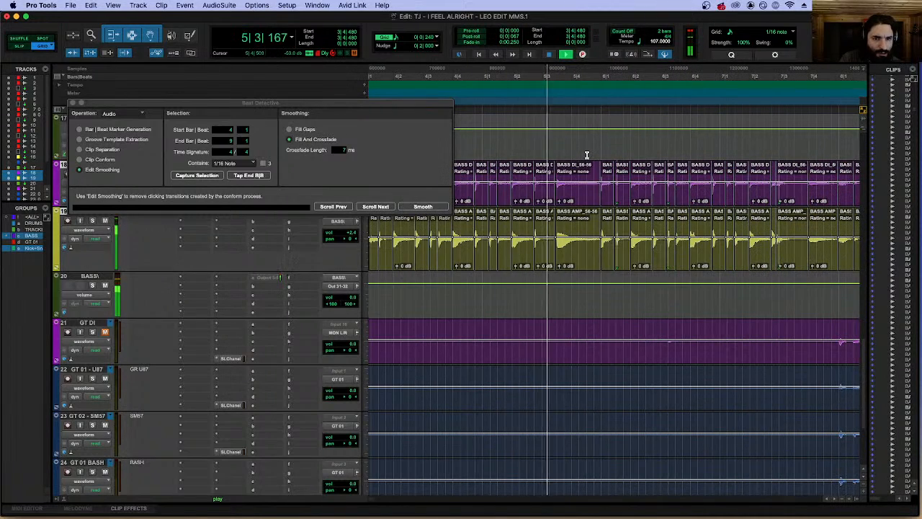
scroll(587, 155, "right", 3)
key("r")
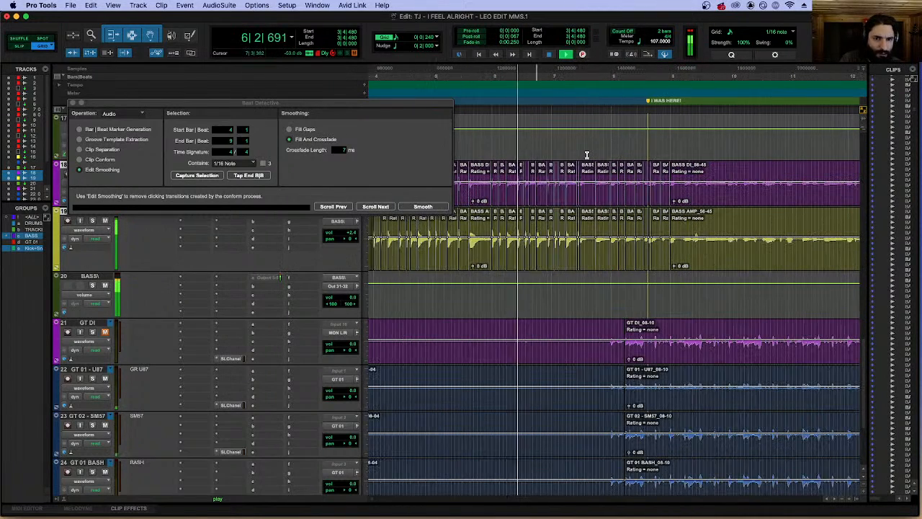
key("t")
key("t")
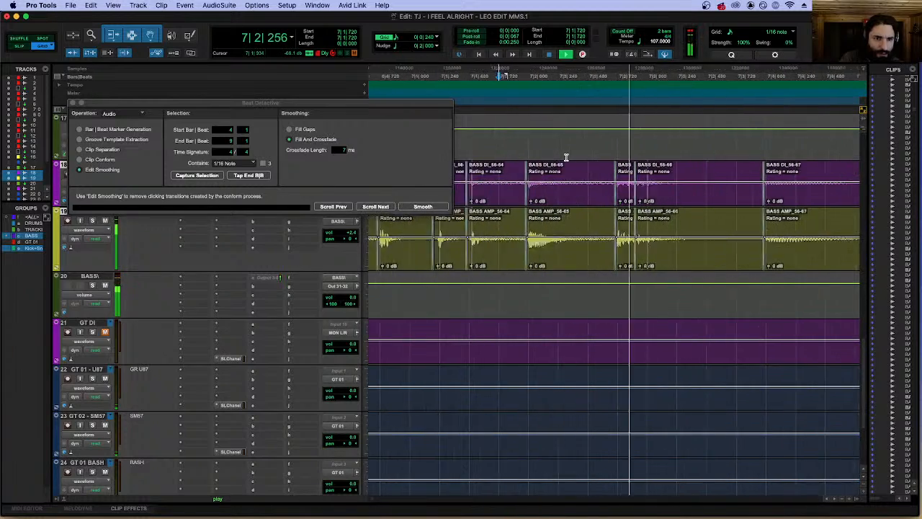
key("r")
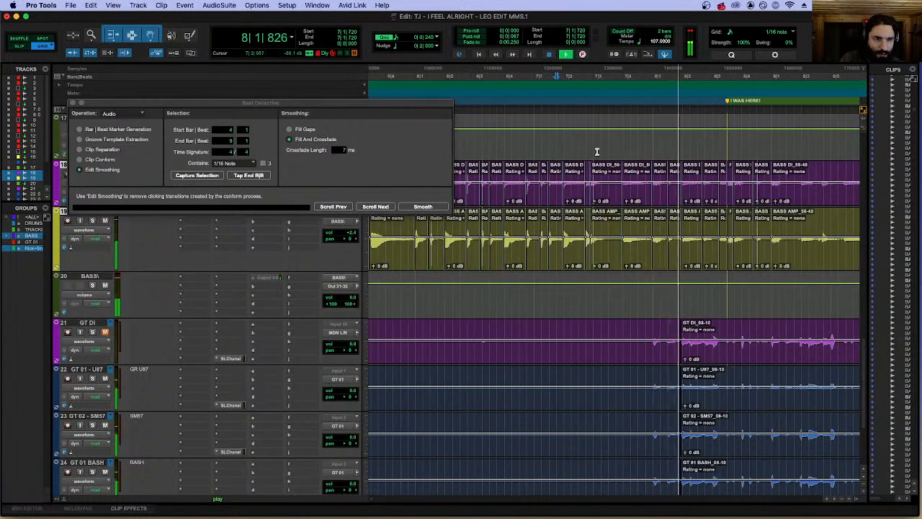
key("r")
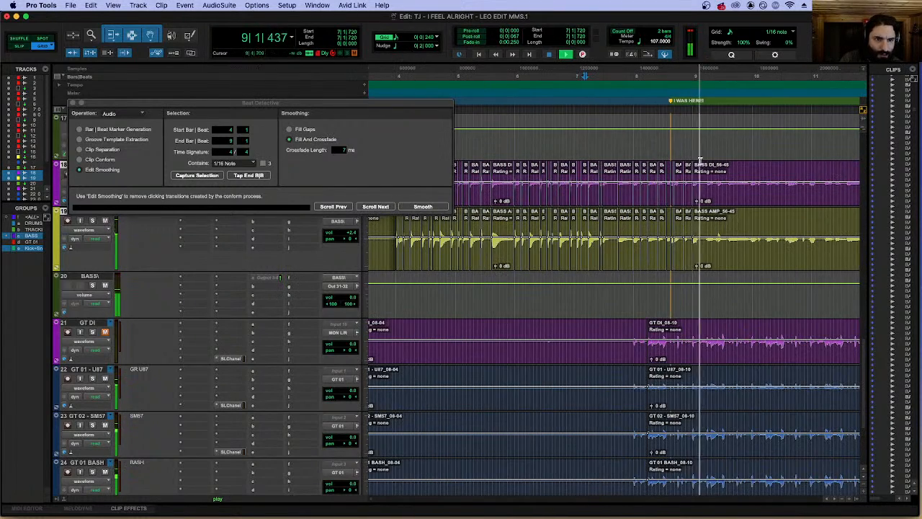
key("space")
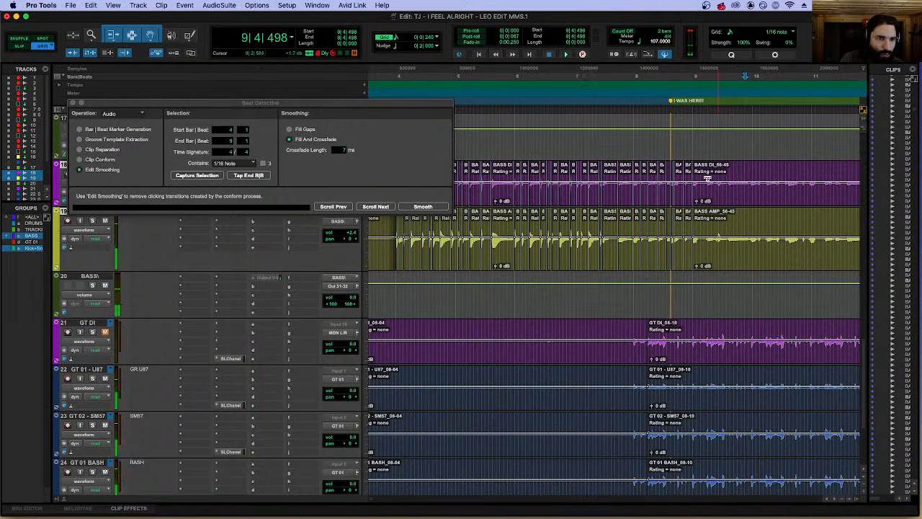
Extend the start of the unseparated bass clip at bar 9 back to 7|2|720.
left_click_drag(695, 178, 601, 179)
key("t")
key("t")
key("t")
key("t")
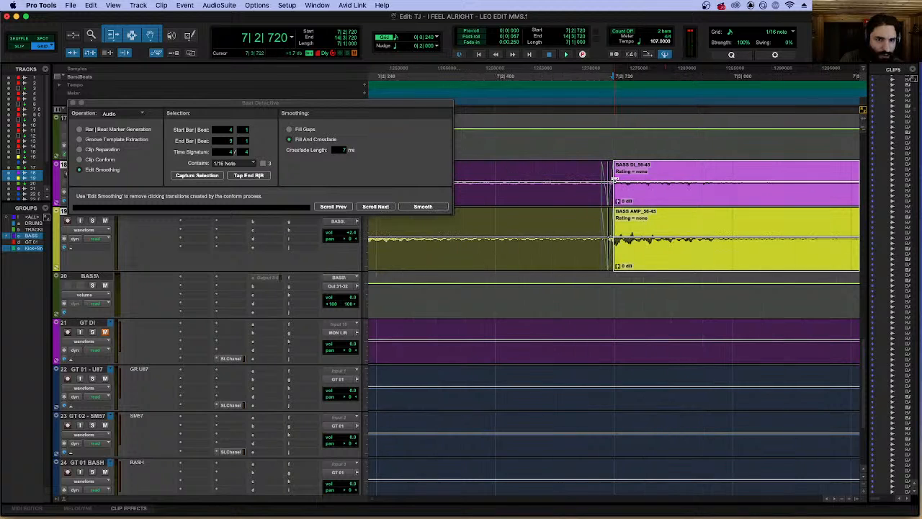
Delete the crossfade before 7|2|720, extend the bass clip's start earlier, and isolate the note at 7|2|695 by separating the clip.
left_click(609, 199)
key("Delete")
left_click_drag(618, 184, 567, 178)
left_click(727, 174)
key("b")
left_click(601, 176)
key("b")
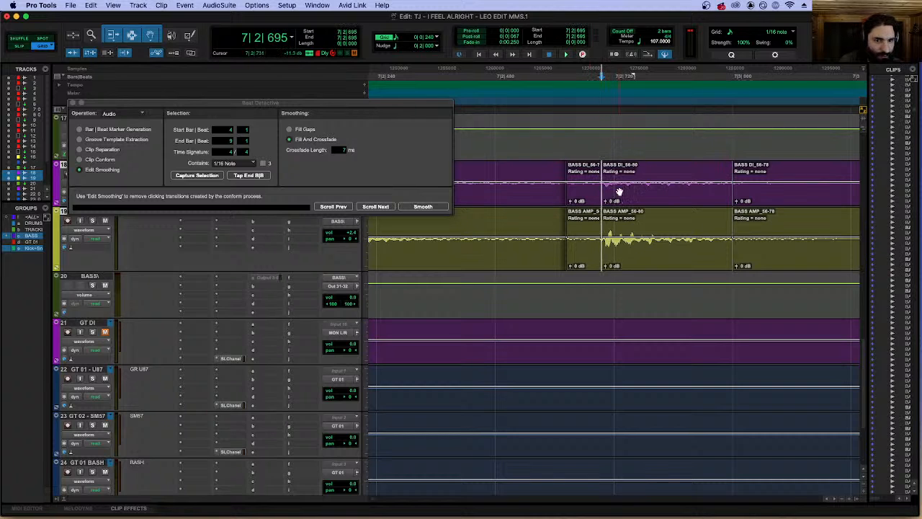
Move the isolated bass note onto the grid at 7|2|720.
left_click(623, 202)
left_click_drag(623, 202, 823, 171)
left_click(657, 198)
Go to the song's closing section and select the bass clips starting at 122|4|904.
key("r")
key("r")
key("r")
key("r")
key("r")
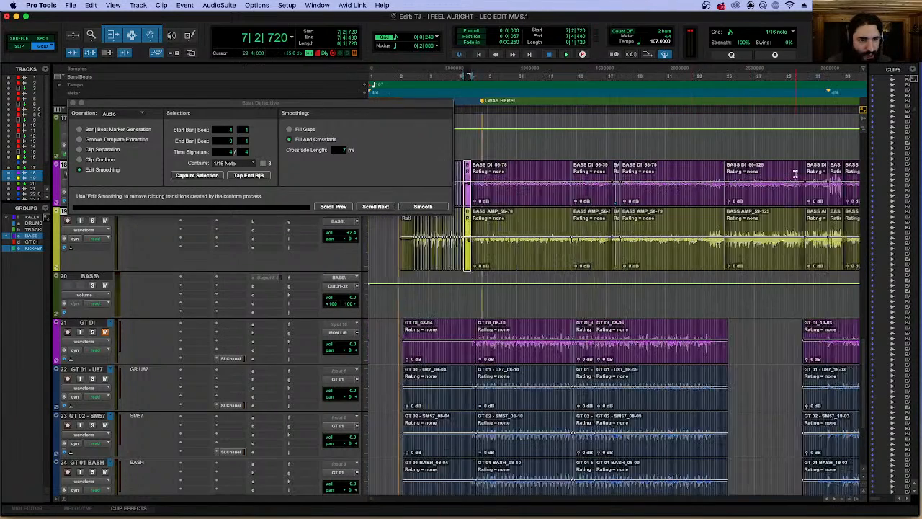
key("r")
left_click_drag(821, 142, 824, 143)
key("t")
key("t")
key("t")
key("t")
key("t")
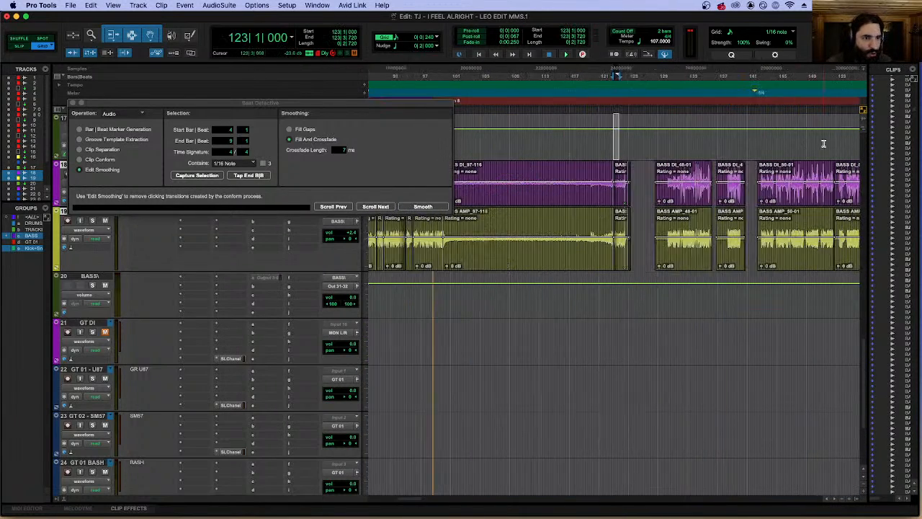
left_click(806, 196)
key("t")
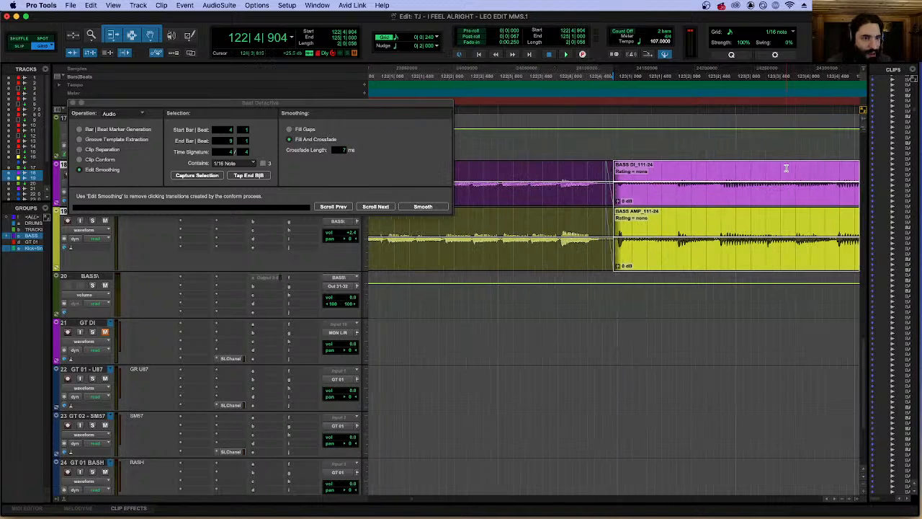
Separate the grouped bass clips at the final note, 124|2|720, and play the spot.
scroll(784, 173, "right", 5)
left_click(568, 170)
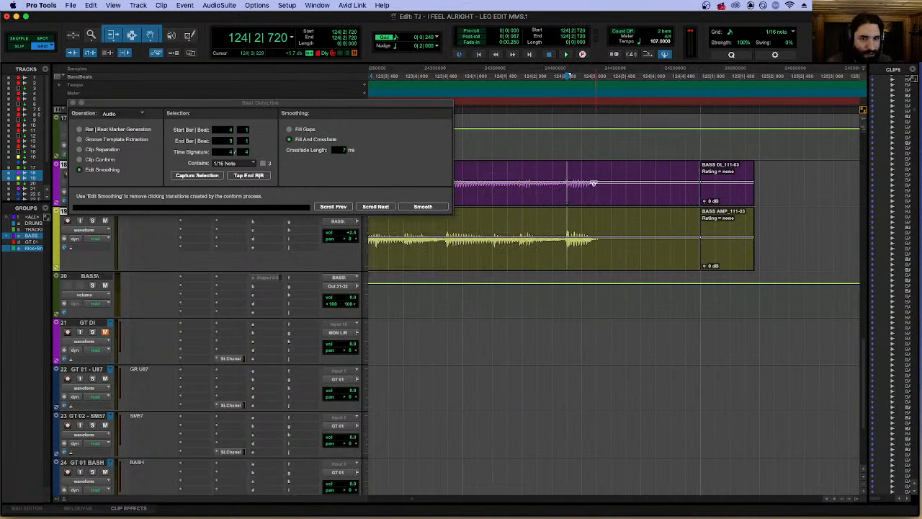
key("space")
key("space")
key("b")
key("space")
key("space")
Select the separated final bass note and compare it with the drum hit after 124|2|720, playing from 124|2|480.
left_click(594, 196)
scroll(594, 196, "up", 15)
scroll(594, 196, "up", 3)
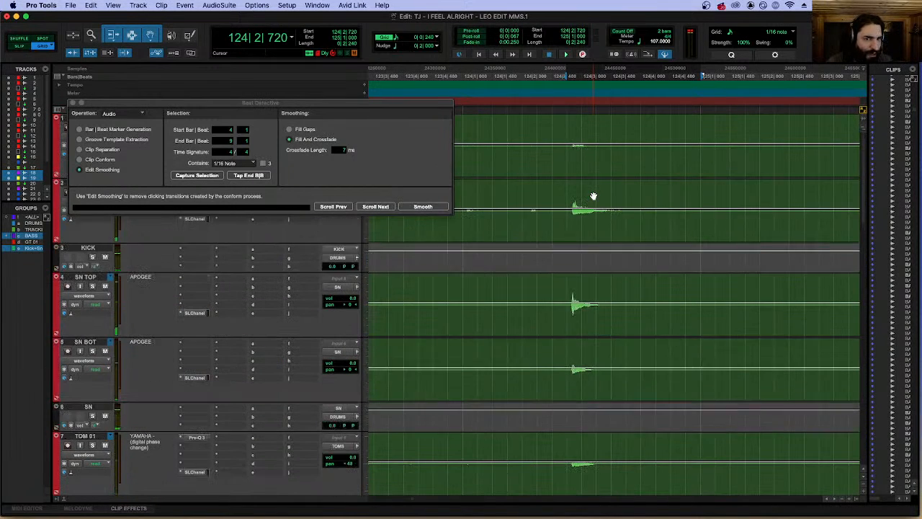
scroll(592, 193, "down", 5)
key("r")
key("r")
key("r")
key("t")
key("t")
key("t")
key("t")
key("t")
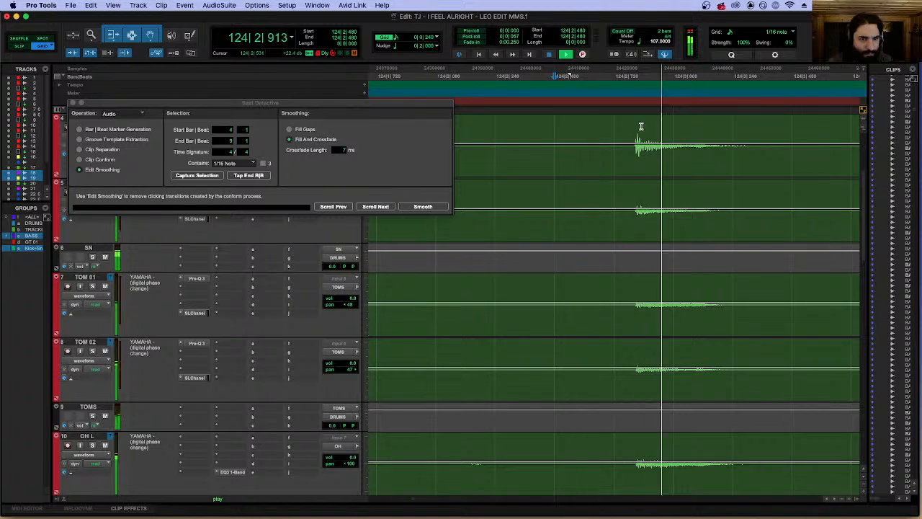
left_click(658, 168)
key("super+z")
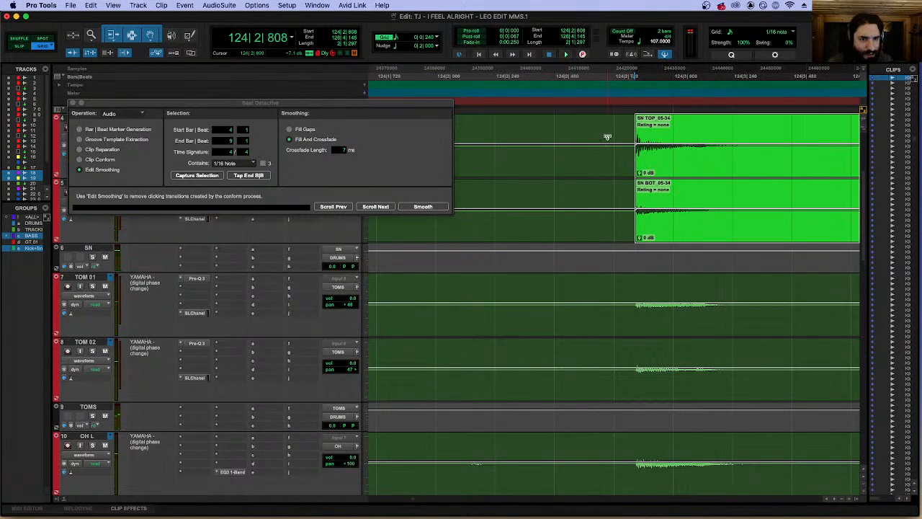
key("super+z")
key("super+z")
With the DRUMS group active instead of the kick and snare group, separate the drums at the final hit and move it to 124|2|720.
left_click(33, 248)
left_click(34, 223)
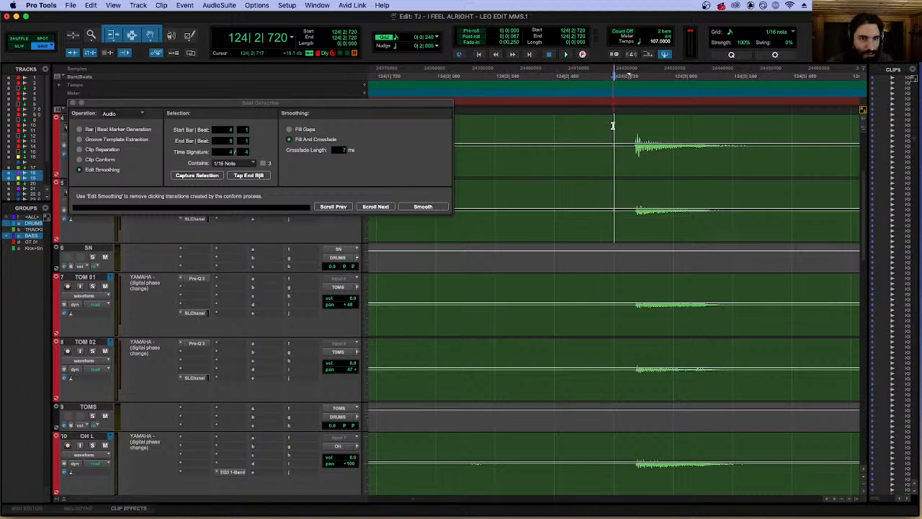
key("Tab")
key("super+e")
left_click_drag(680, 166, 660, 165)
Play the final drum hit together with the bass and return to the bass tracks at 124|2|720.
left_click(509, 125)
key("space")
key("space")
key("r")
left_click(655, 175)
scroll(654, 180, "down", 10)
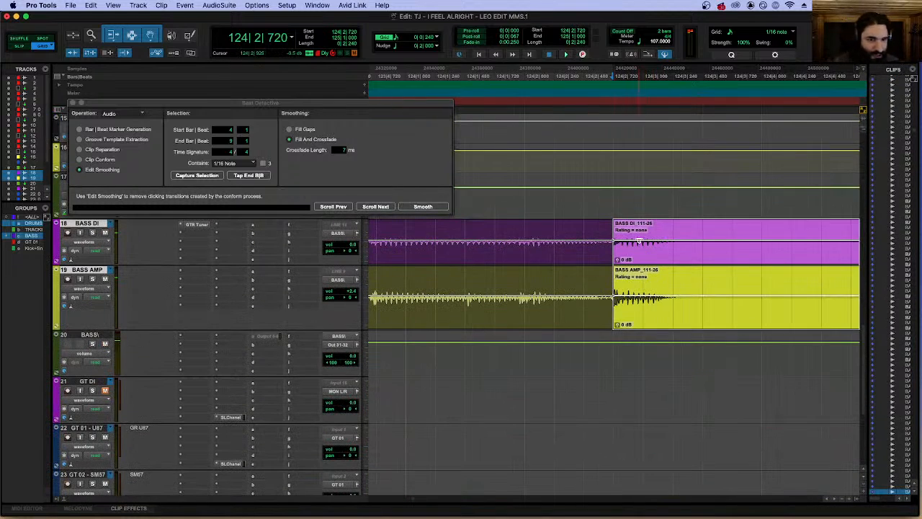
Select the grouped bass clips from 7|4|480 through 124|2|720.
left_click(584, 257)
key("r")
key("r")
key("r")
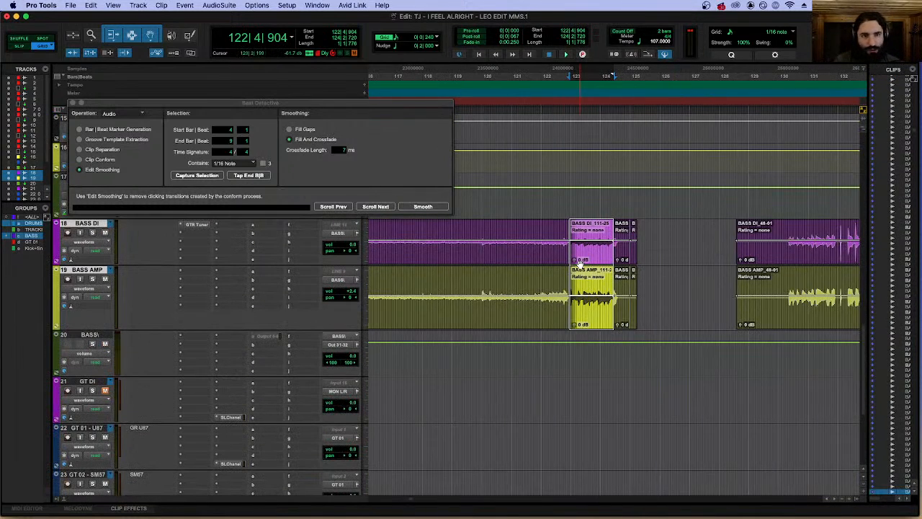
key("r")
key("r")
key("r")
key("r")
left_click(387, 261, "shift")
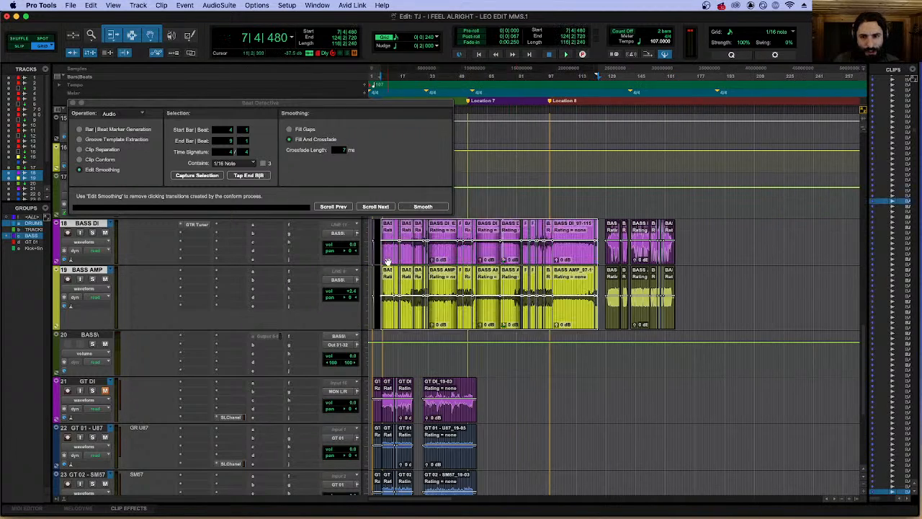
Extend the grouped bass selection's start back to 7|2|000 and separate both bass clips there.
key("t")
key("t")
key("t")
key("t")
key("t")
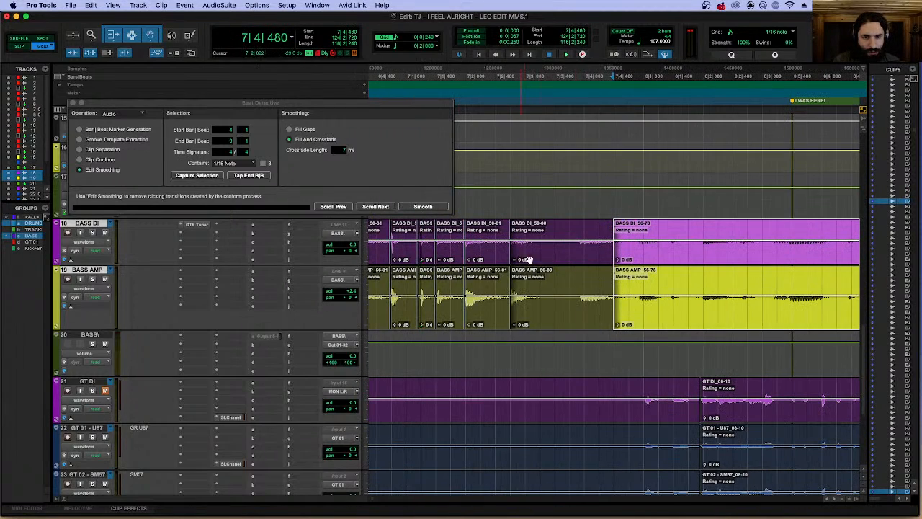
left_click(554, 262, "shift")
left_click(482, 260, "shift")
key("t")
key("t")
key("t")
key("t")
key("t")
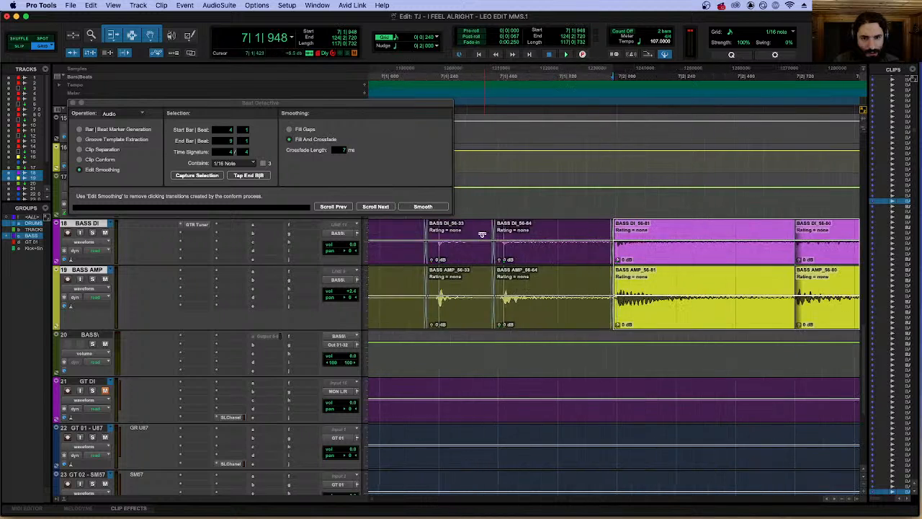
left_click(636, 233, "shift")
key("r")
key("r")
key("r")
key("r")
key("r")
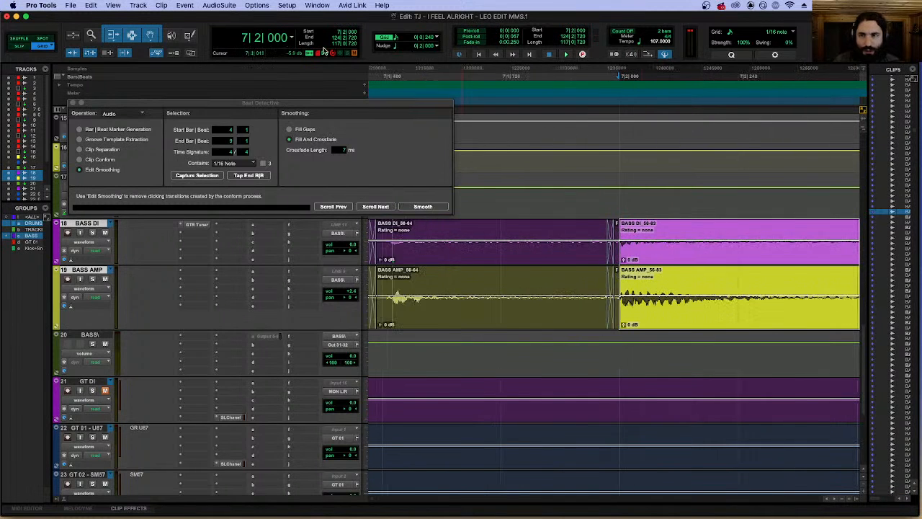
Look up the Fades commands and delete the fades in the selected bass clips.
left_click(378, 6)
left_click(453, 16)
left_click(384, 5)
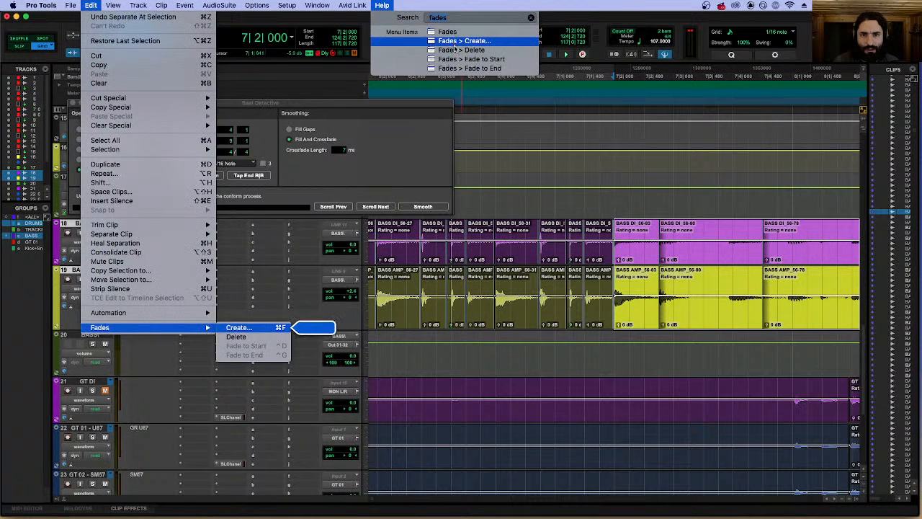
left_click(454, 49)
left_click(382, 7)
left_click(382, 7)
left_click(382, 8)
left_click(381, 7)
In Beat Detective's Clip Separation, capture the bass selection from 7|2 to 124|3 and analyze it.
left_click(81, 149)
left_click(199, 176)
left_click(196, 175)
left_click(420, 131)
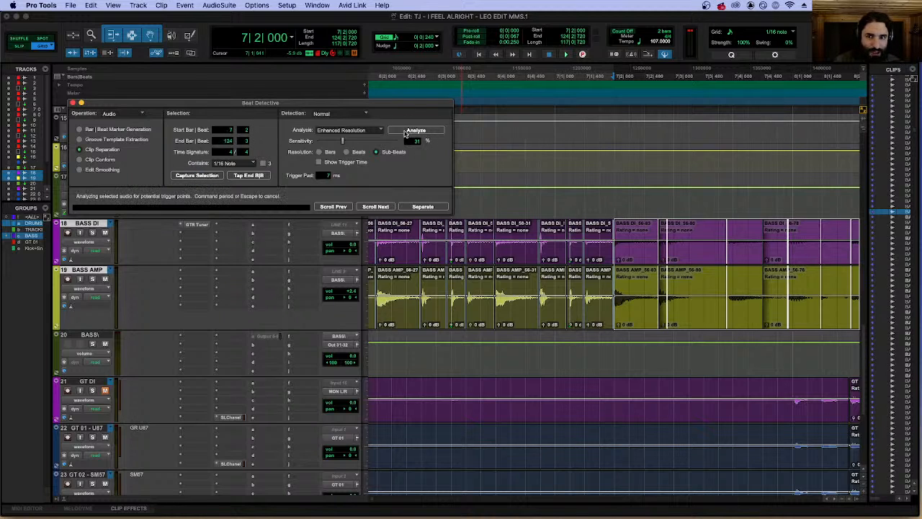
Keep Enhanced Resolution analysis and separate the bass clips at 31% sensitivity with a 7 ms trigger pad.
left_click(333, 131)
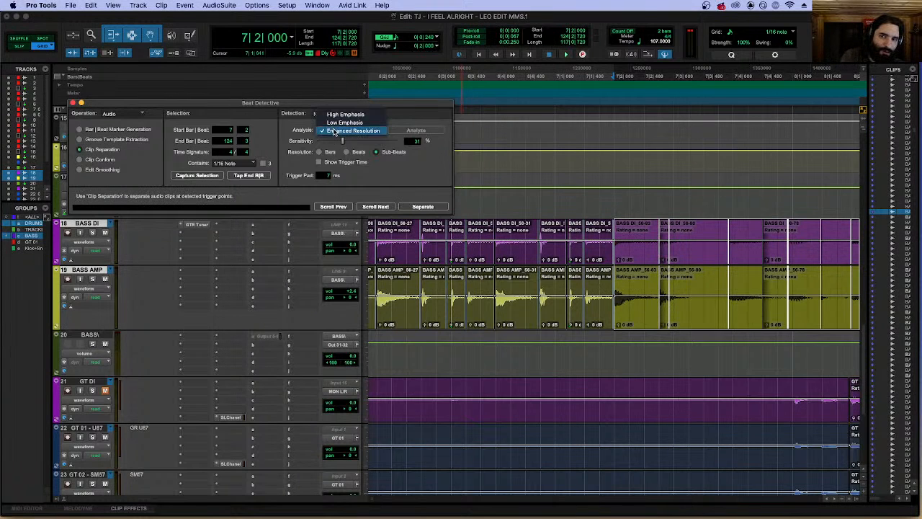
left_click(424, 175)
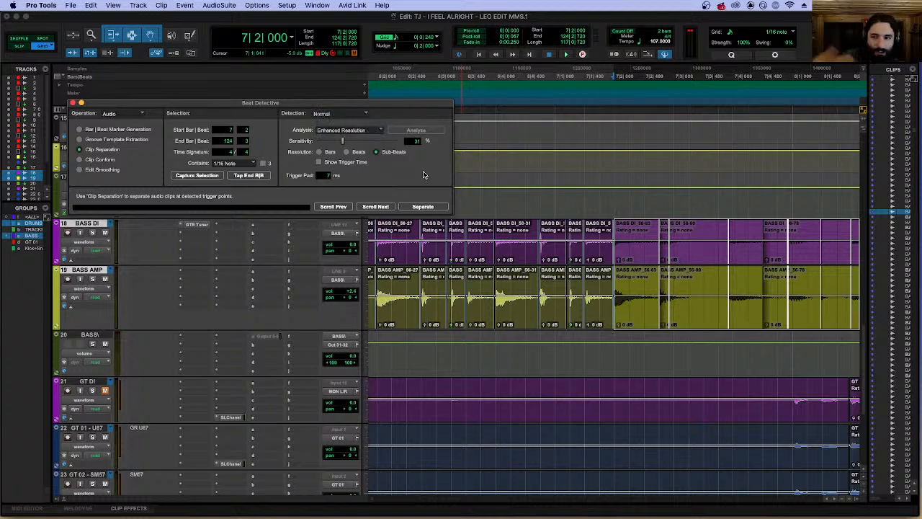
left_click(355, 133)
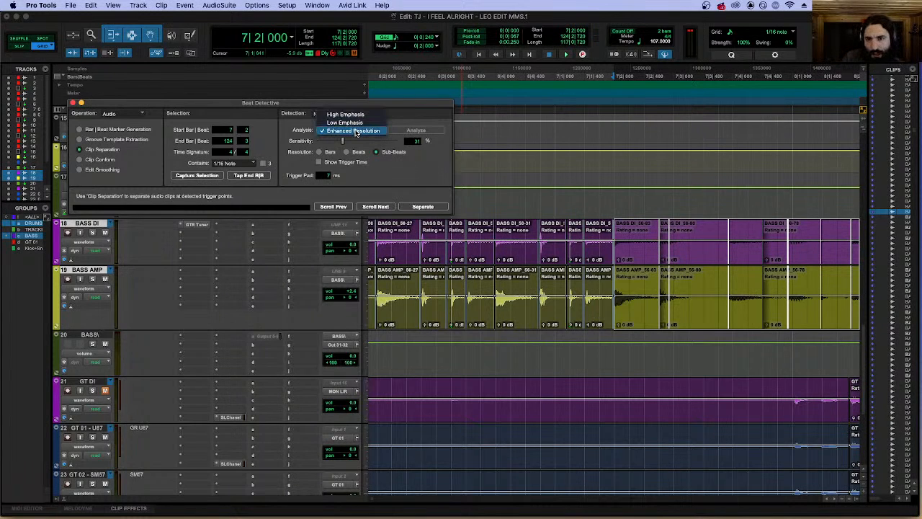
left_click(424, 179)
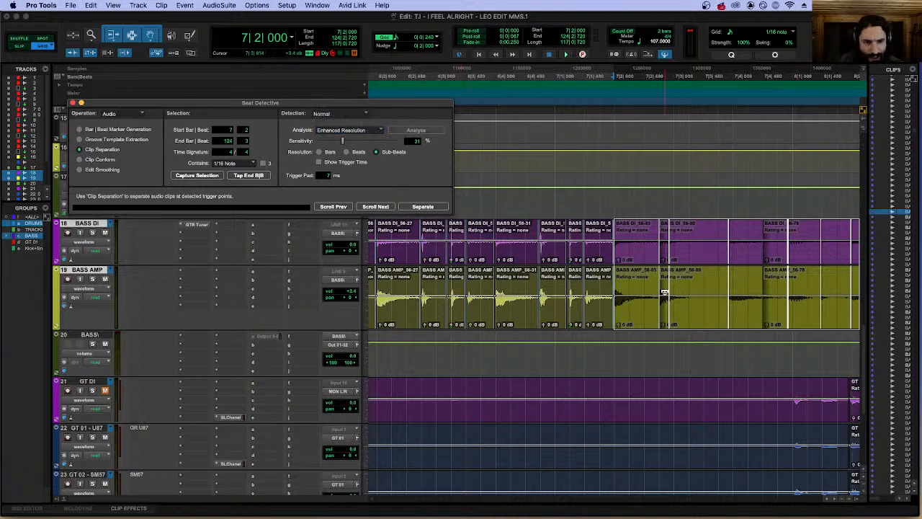
left_click(437, 206)
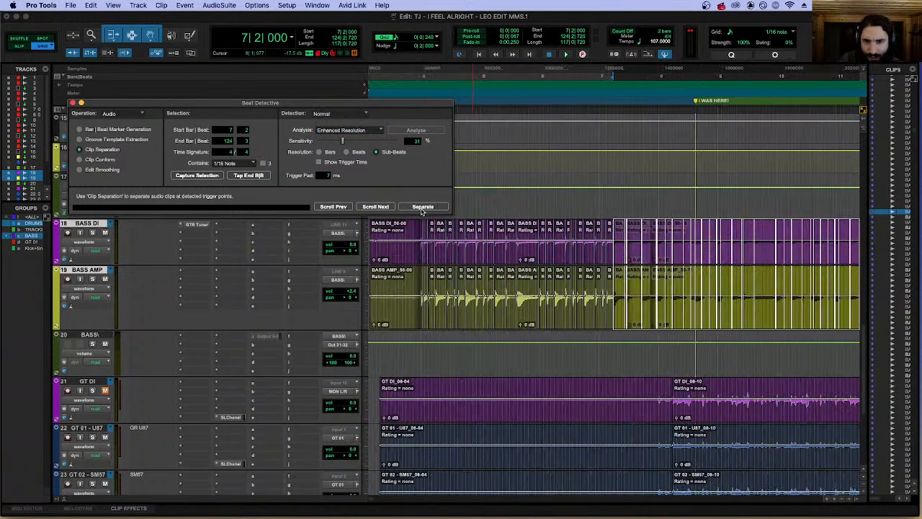
Examine the Beat Detective cuts on the bass tracks, checking the clips around bar 7 closely.
key("r")
key("r")
key("r")
key("r")
key("r")
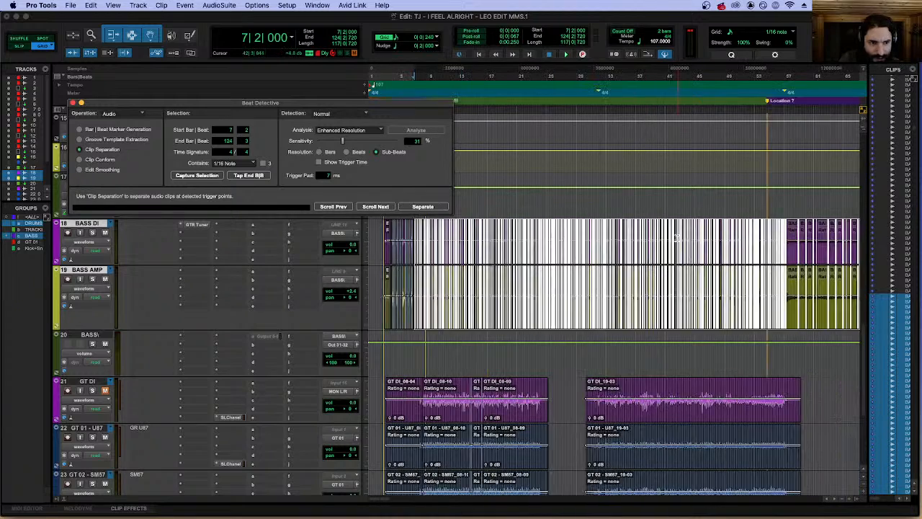
key("t")
key("t")
key("t")
key("t")
key("t")
key("t")
key("t")
key("t")
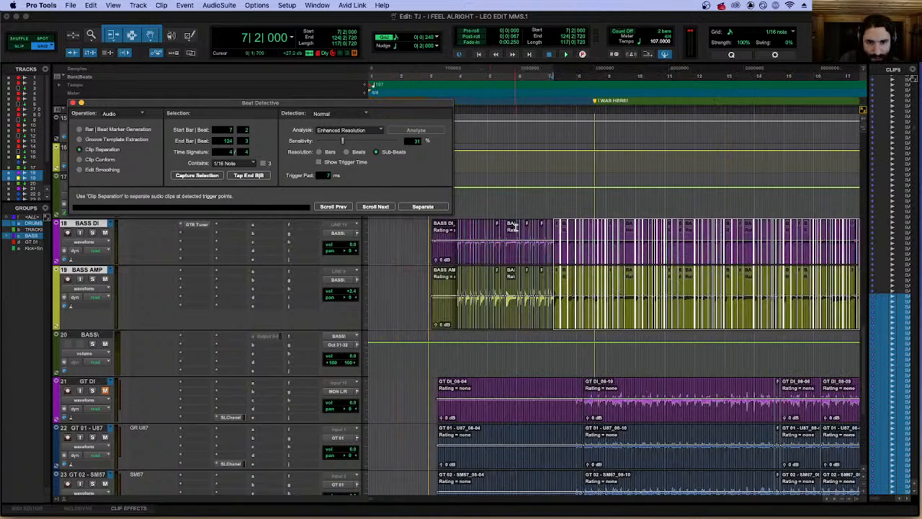
scroll(506, 222, "right", 6)
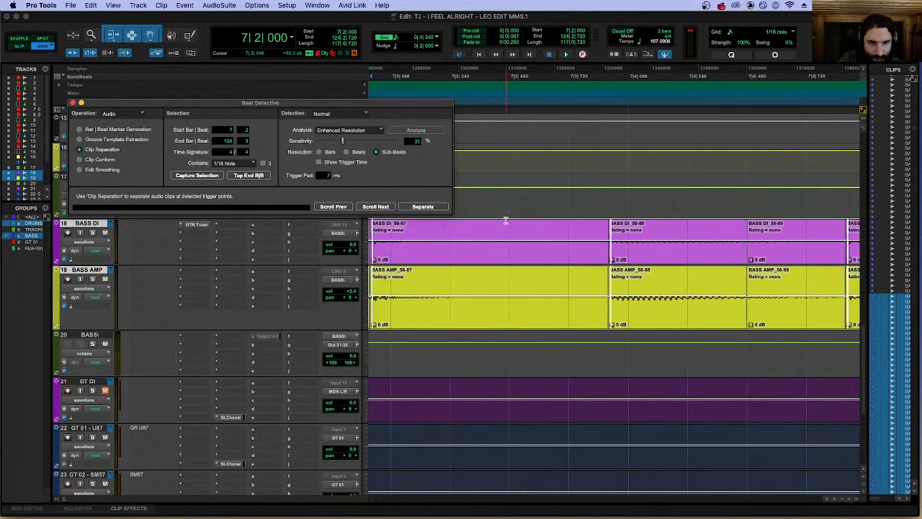
key("r")
key("r")
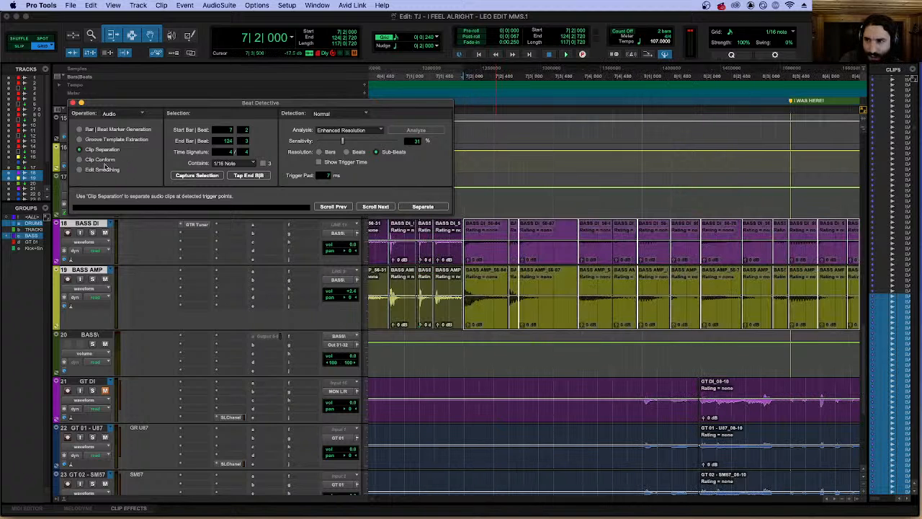
Conform the separated bass clips to 1/16 notes with 14% swing in Standard mode.
left_click(230, 164)
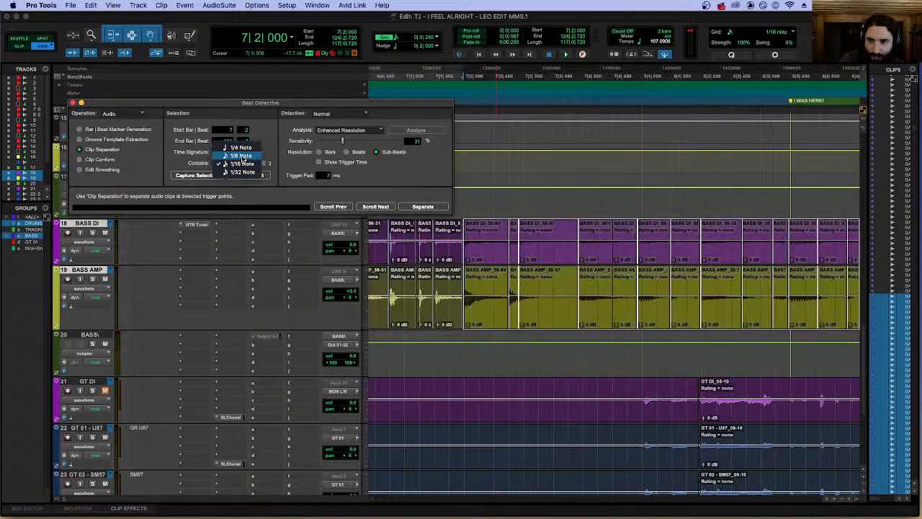
left_click(232, 162)
left_click(80, 159)
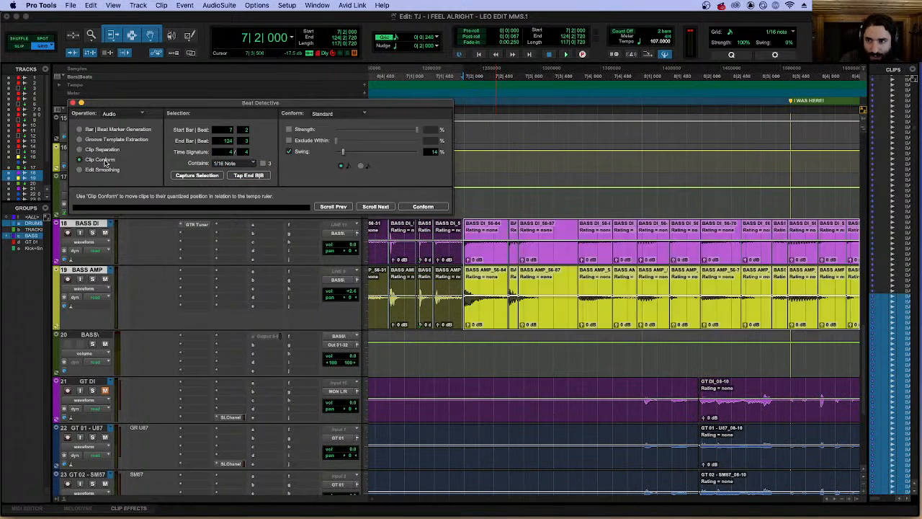
left_click(424, 207)
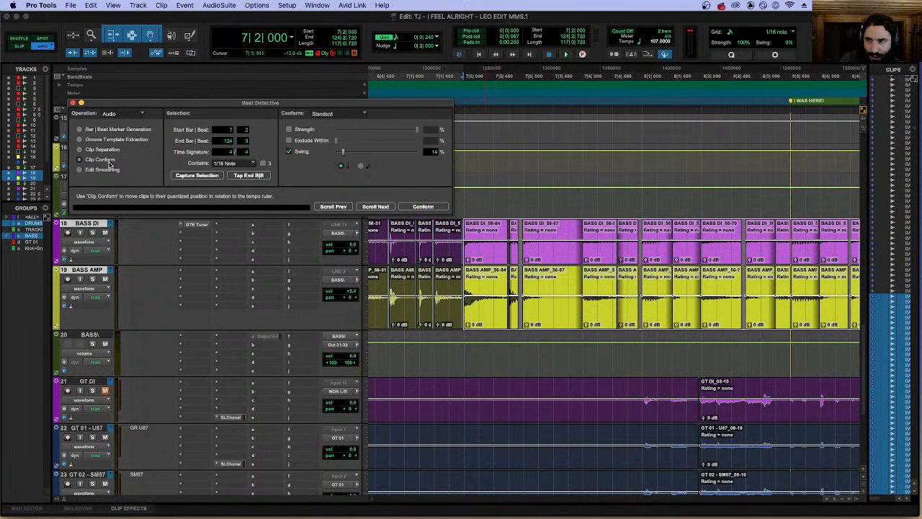
Smooth the conformed bass edits with Fill And Crossfade at 7 ms and play them from around 7|2|000.
left_click(80, 169)
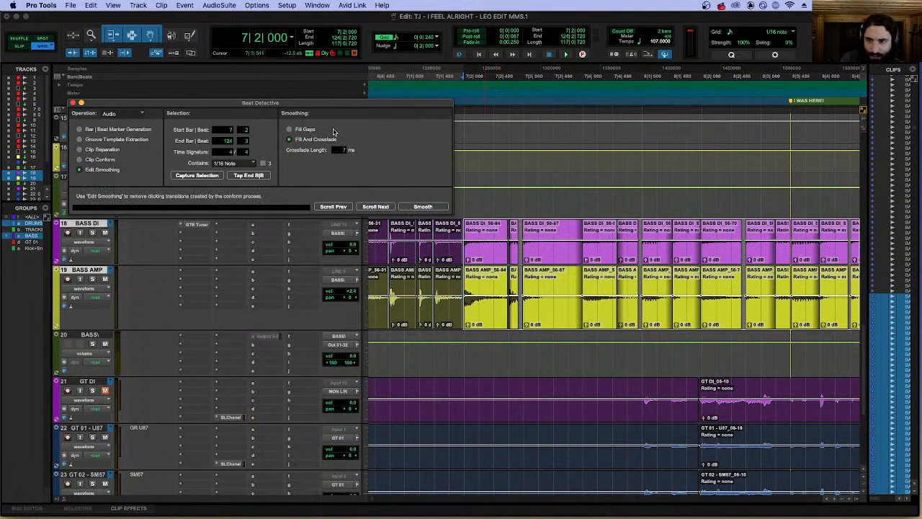
left_click(415, 207)
key("space")
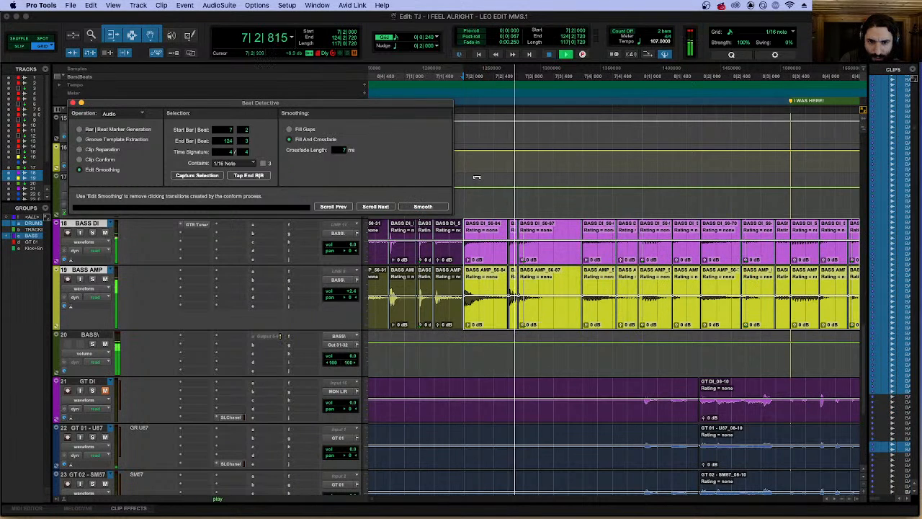
key("space")
left_click(465, 201)
key("space")
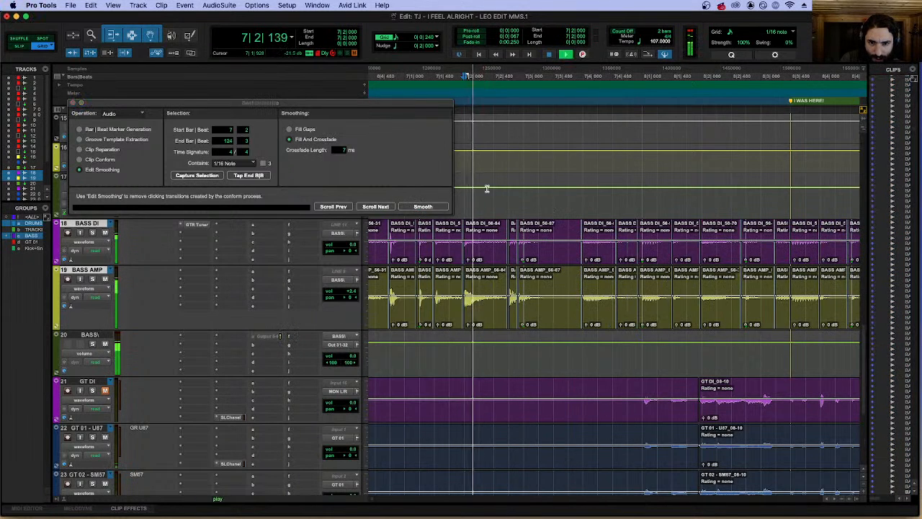
Solo the bass tracks and play them from 8|2|117 with the BASS\ track audible.
key("t")
key("space")
key("space")
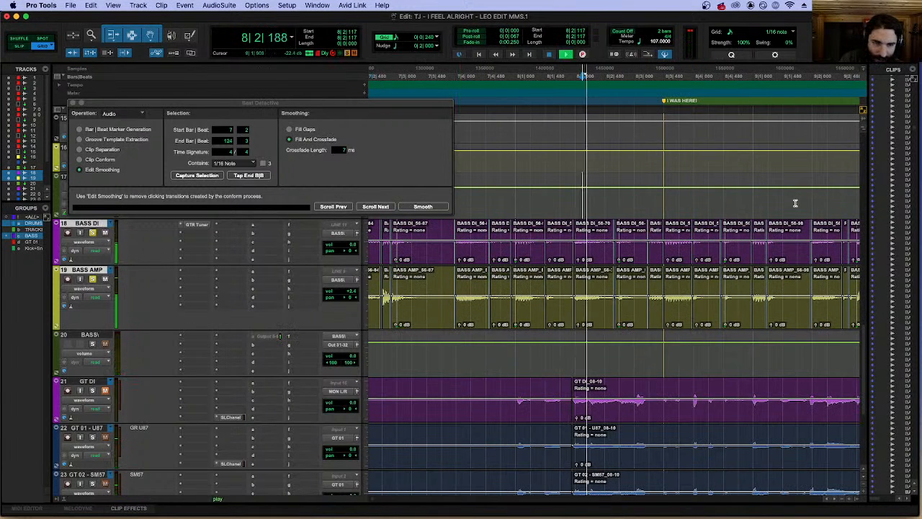
left_click(93, 343, "super")
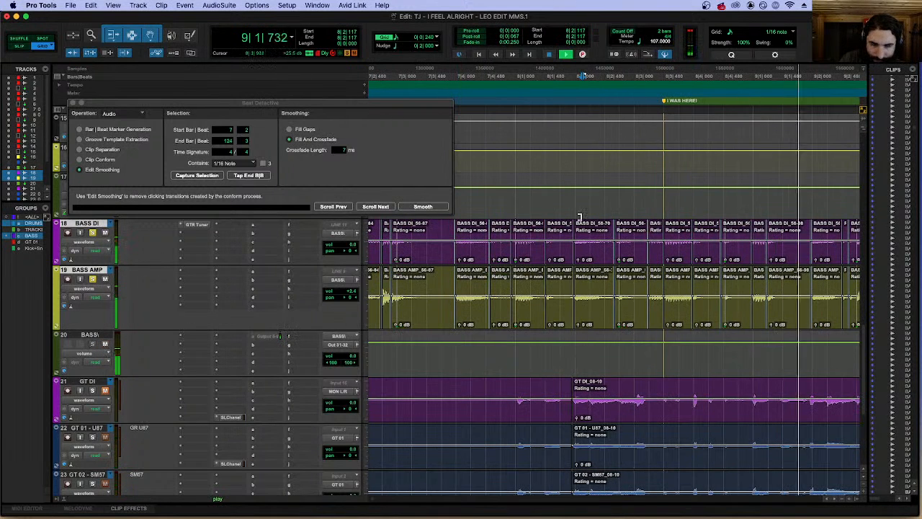
Listen to the soloed bass through bars 9 and 10 and stop at 11|1|000.
key("r")
scroll(640, 193, "right", 3)
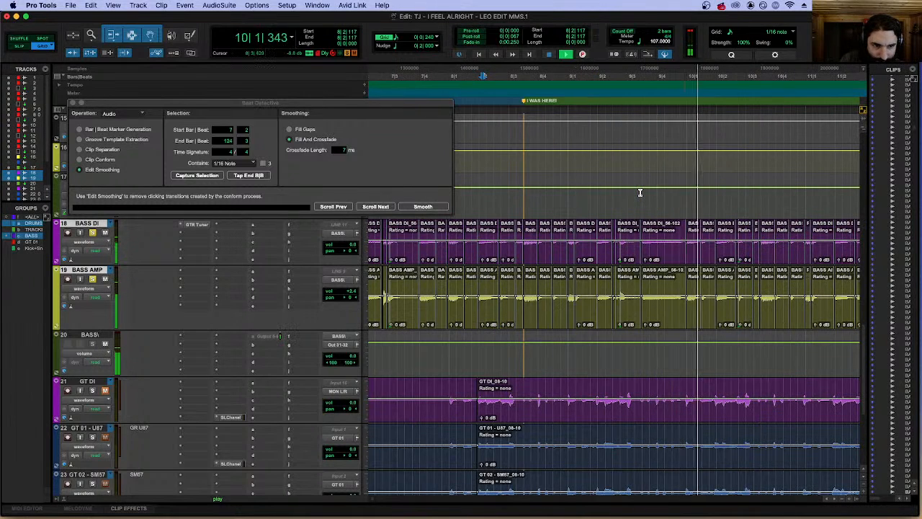
scroll(641, 193, "right", 2)
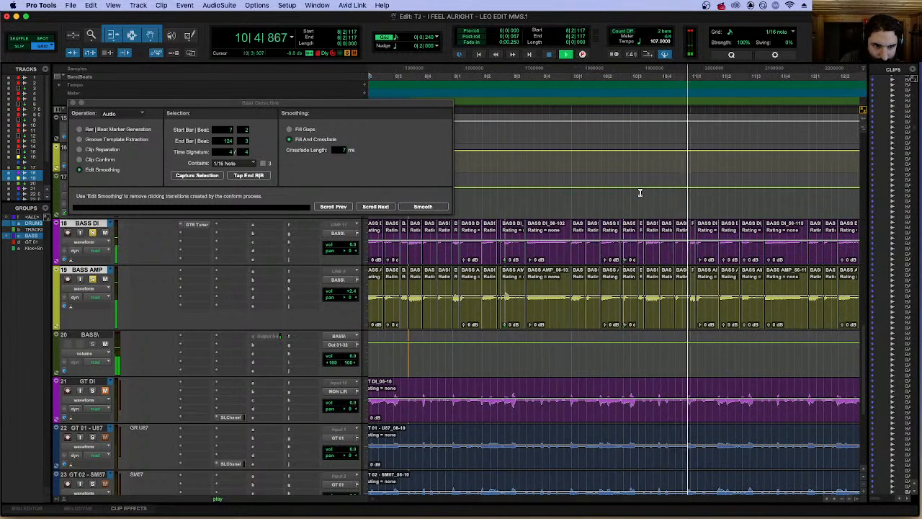
scroll(639, 193, "right", 2)
left_click(572, 194)
key("space")
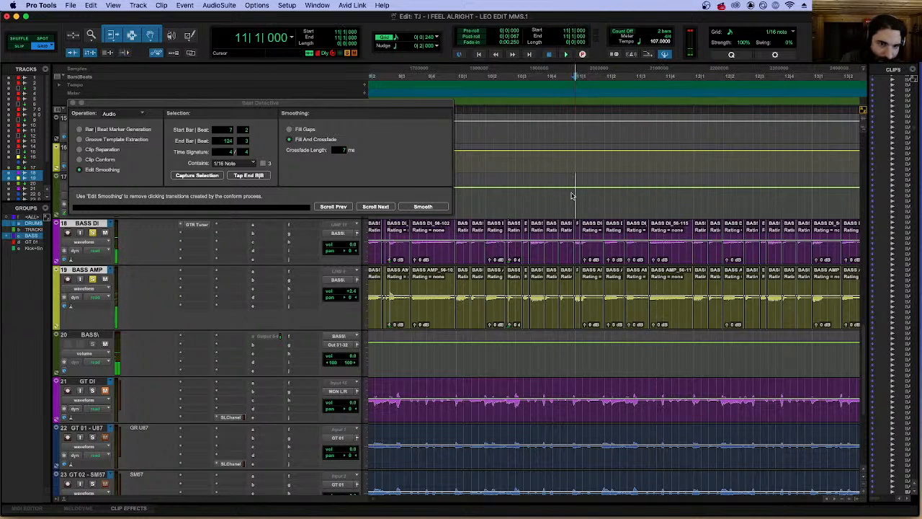
Replay the soloed bass from 11|1|000 while inspecting the notes around beat 2.
key("t")
key("t")
key("t")
scroll(571, 195, "right", 3)
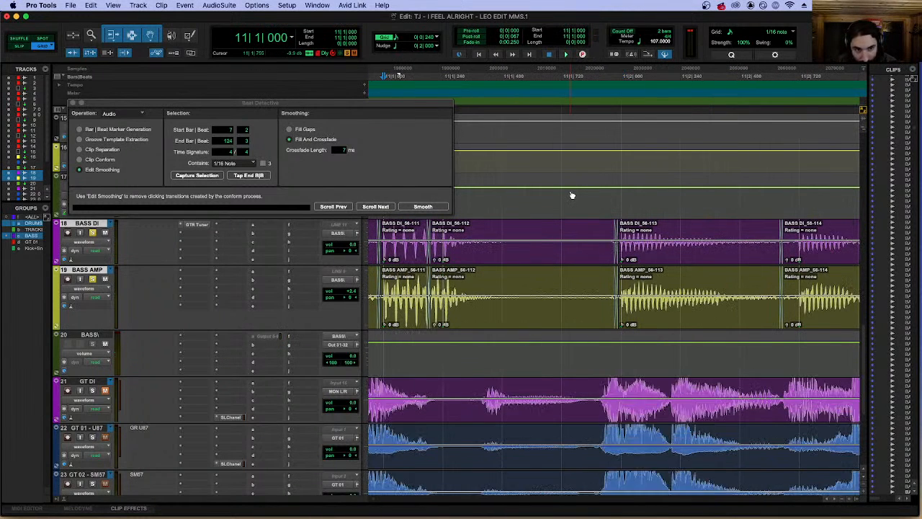
key("space")
key("r")
key("space")
Separate the bass clips at 11|2|159, within the double note, and move the second part to about 11|2|240.
left_click(525, 225)
key("t")
key("t")
left_click(574, 229)
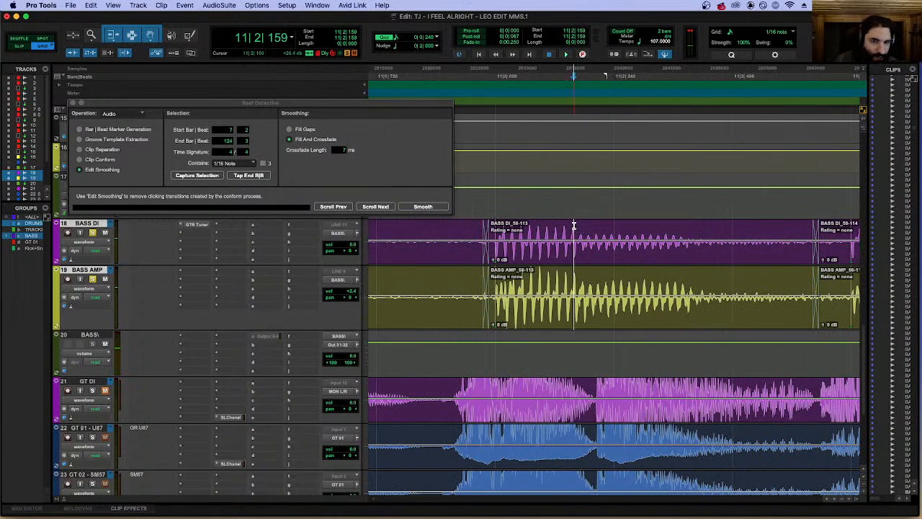
left_click(508, 207)
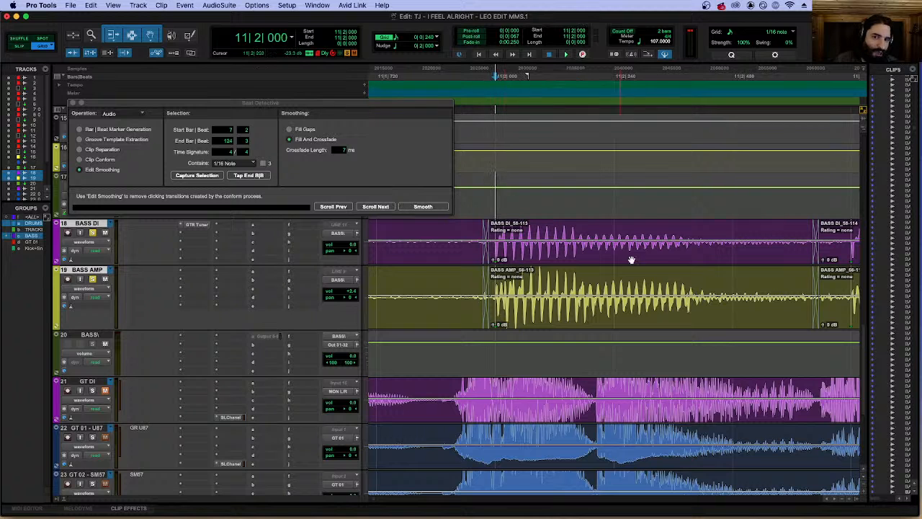
left_click(574, 229)
key("b")
left_click_drag(621, 252, 657, 249)
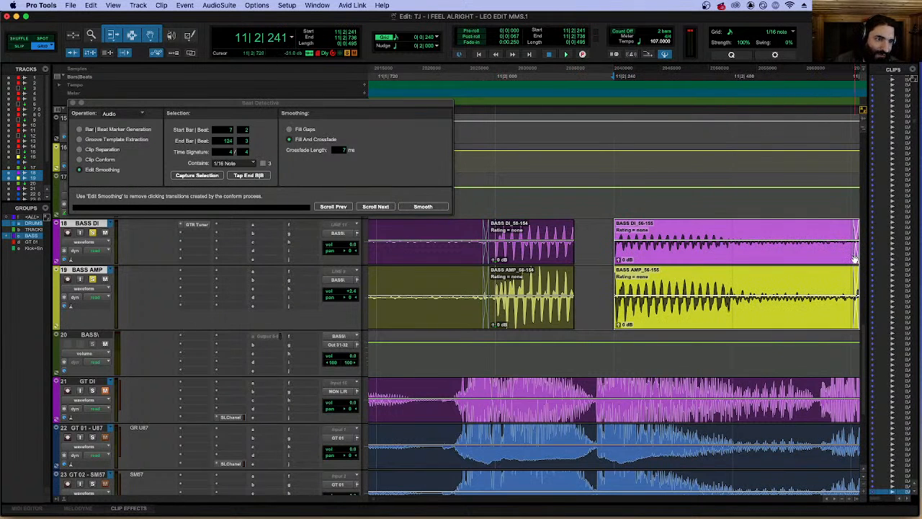
Move the following crossfade earlier to 11|2|686 and extend the moved clip's start back to close the gap.
left_click(841, 236)
left_click_drag(856, 257, 838, 262)
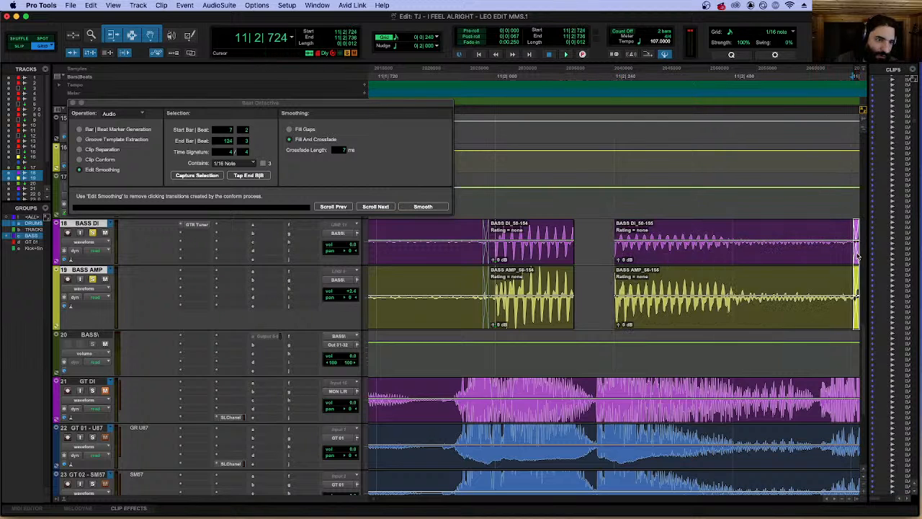
left_click(609, 240)
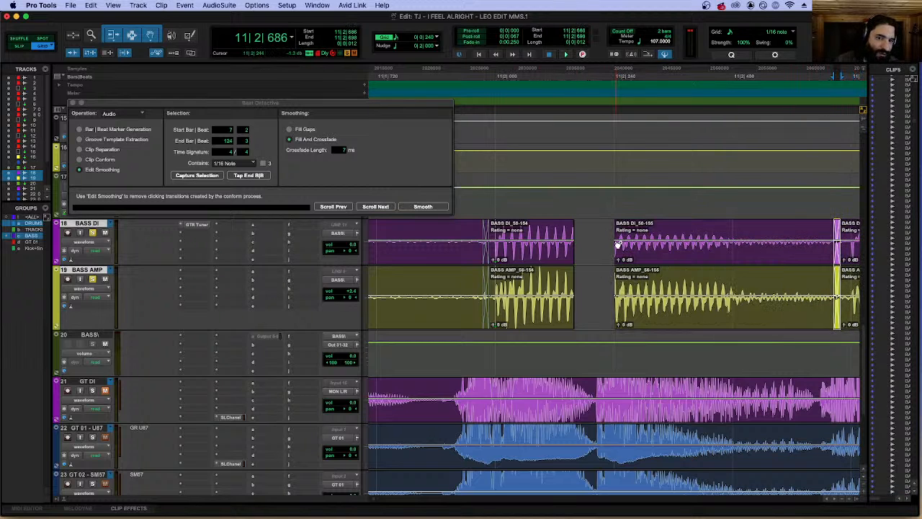
left_click_drag(616, 236, 576, 261)
Play the corrected bass notes from just before 11|2|000.
key("r")
key("r")
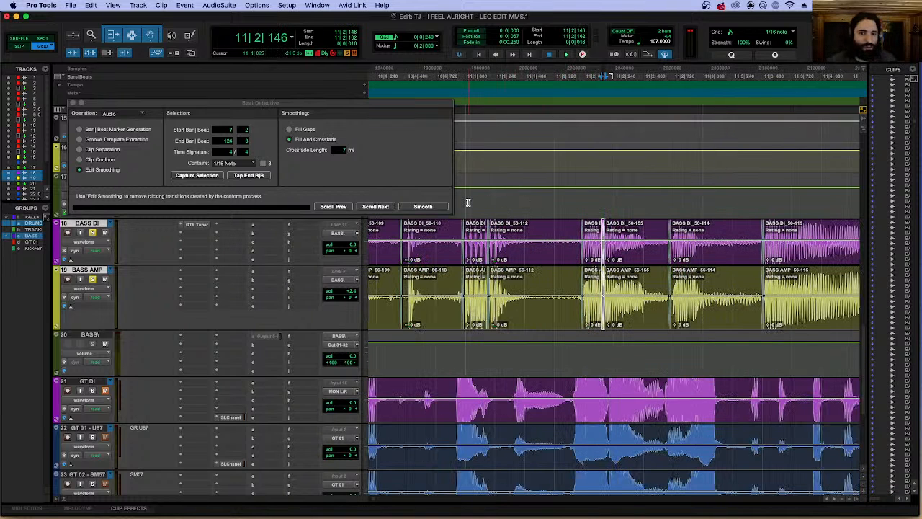
left_click(468, 203)
key("space")
key("space")
Crossfade the join between the two bass note parts at 11|2|146 over 0|0|016.
left_click(623, 261)
key("t")
key("t")
key("t")
left_click(609, 229)
left_click(610, 261)
key("t")
key("t")
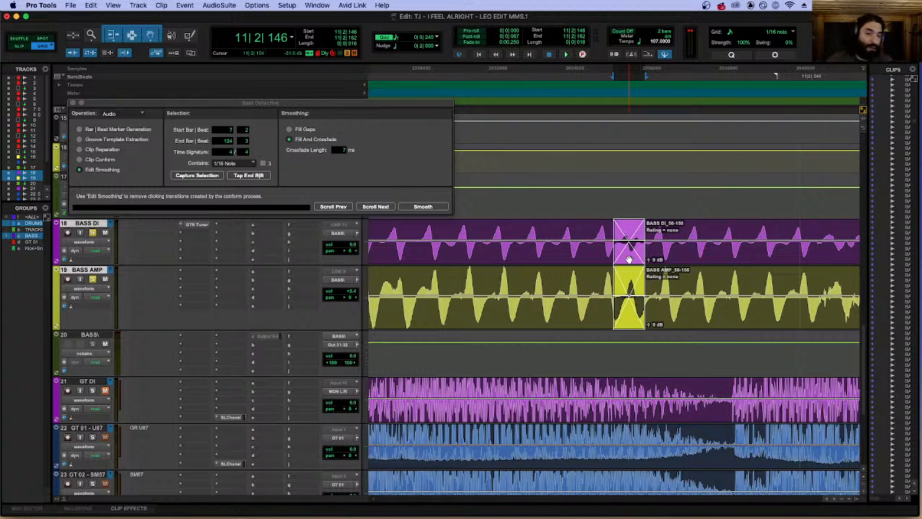
Change the crossfade at 11|2|146 to Equal Power and inspect its waveform.
double_click(631, 256)
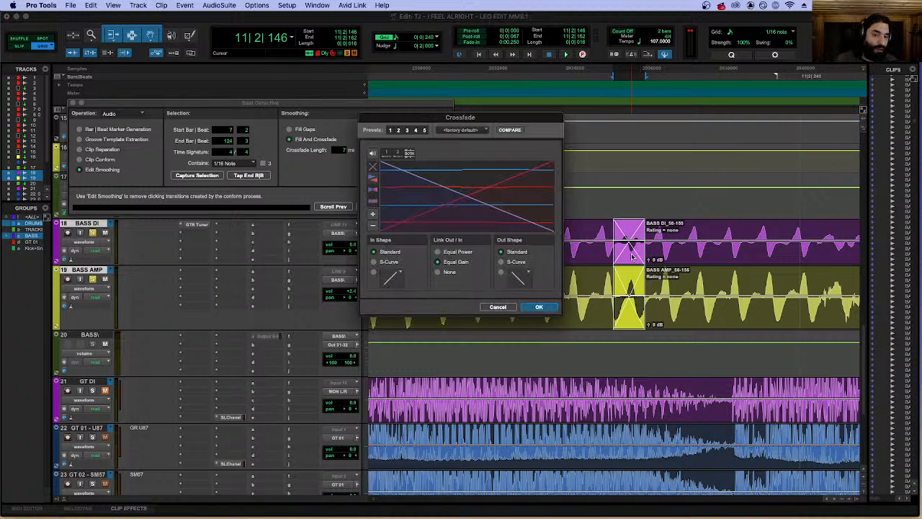
left_click(445, 251)
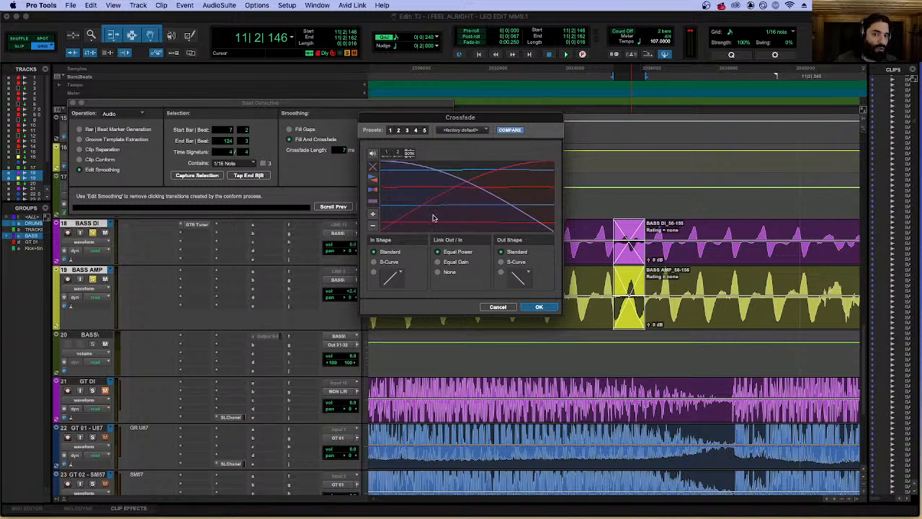
left_click(544, 308)
key("r")
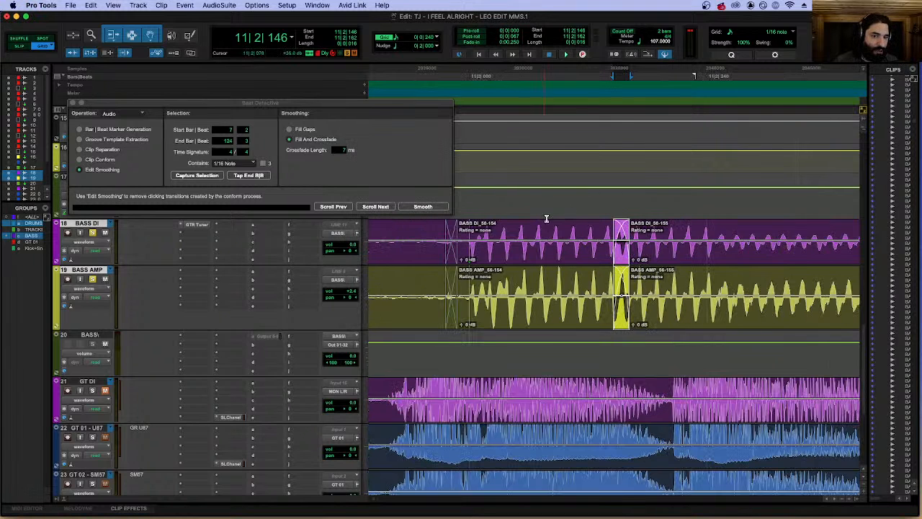
key("t")
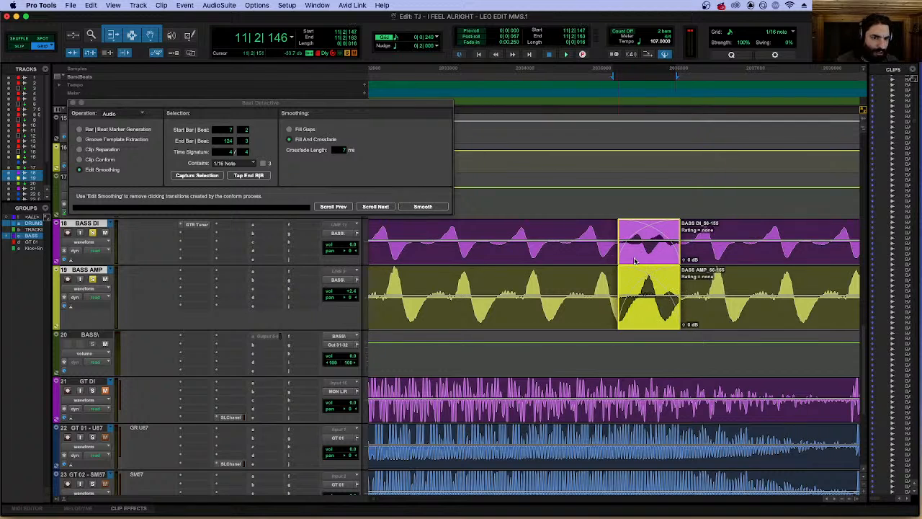
Move the crossfade between the two bass note parts later to start at 11|2|153, and play the bass from 11|2|000.
left_click_drag(643, 260, 662, 256)
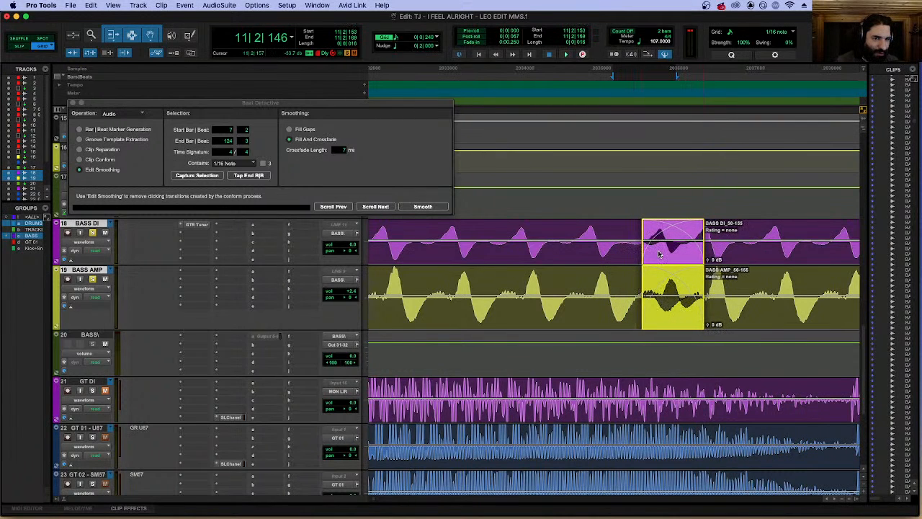
key("r")
key("r")
key("r")
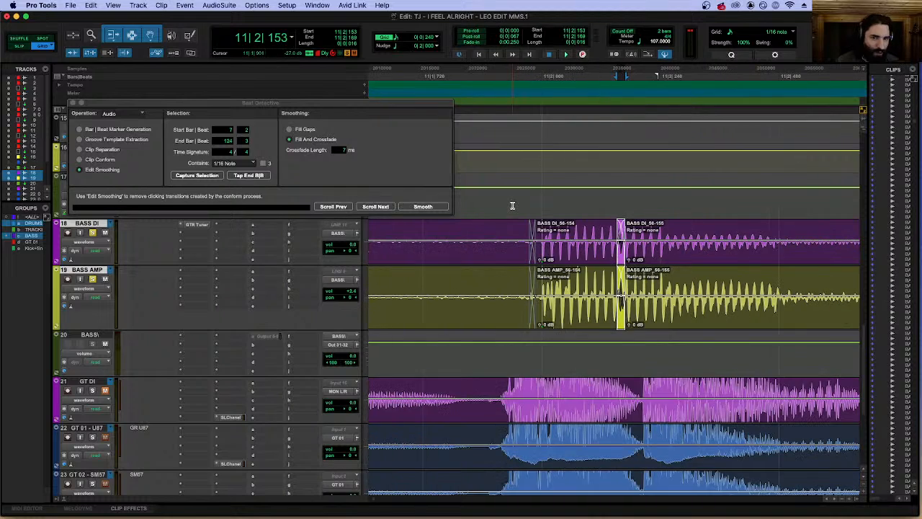
left_click(543, 196)
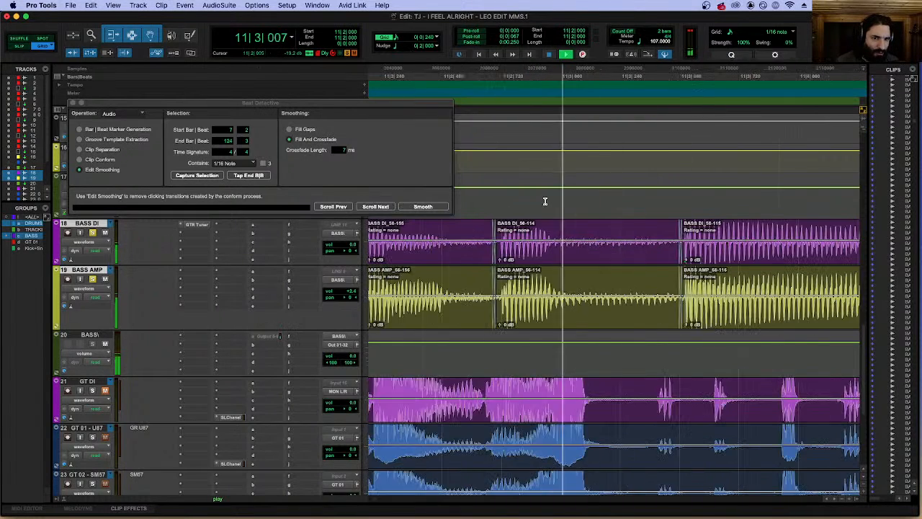
key("r")
key("r")
key("space")
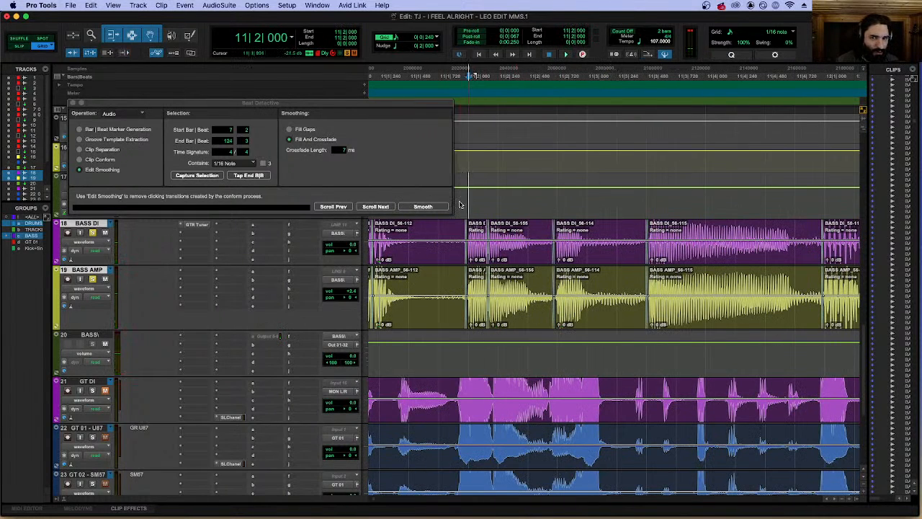
key("r")
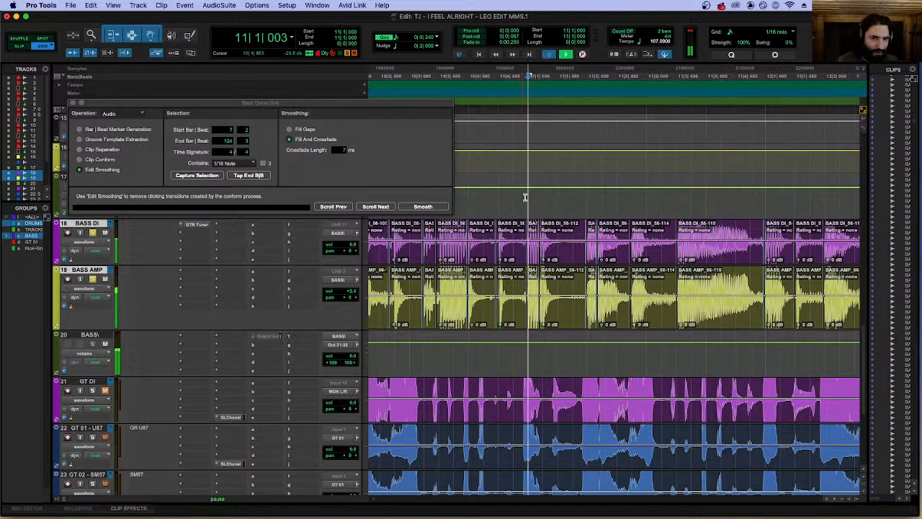
Shorten that bass crossfade to 0|0|008 by trimming its start to 11|2|160.
left_click(613, 259)
key("space")
key("t")
key("t")
key("t")
key("t")
key("t")
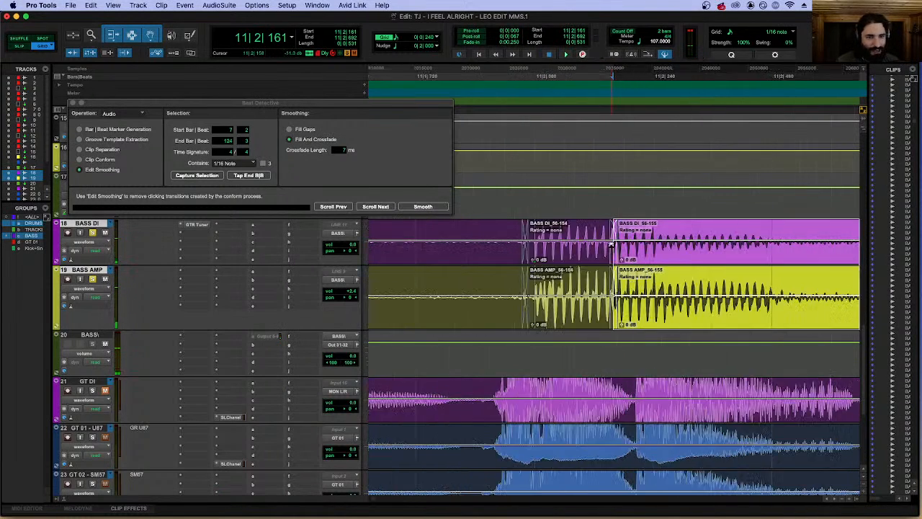
left_click(631, 268)
left_click_drag(617, 263, 627, 237)
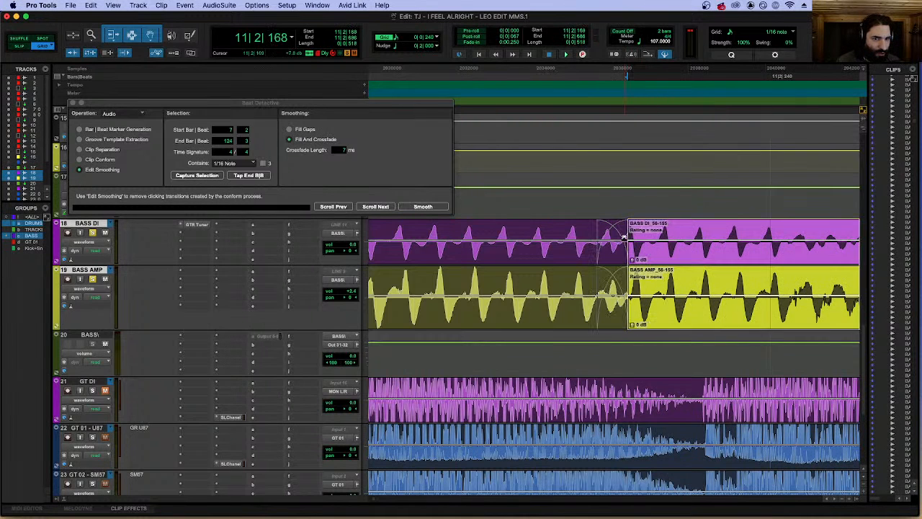
left_click(602, 252)
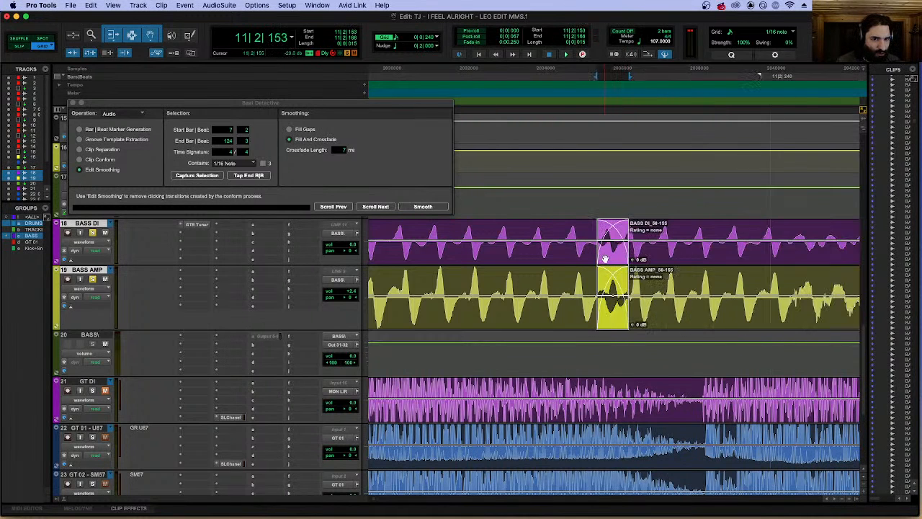
left_click_drag(601, 249, 613, 248)
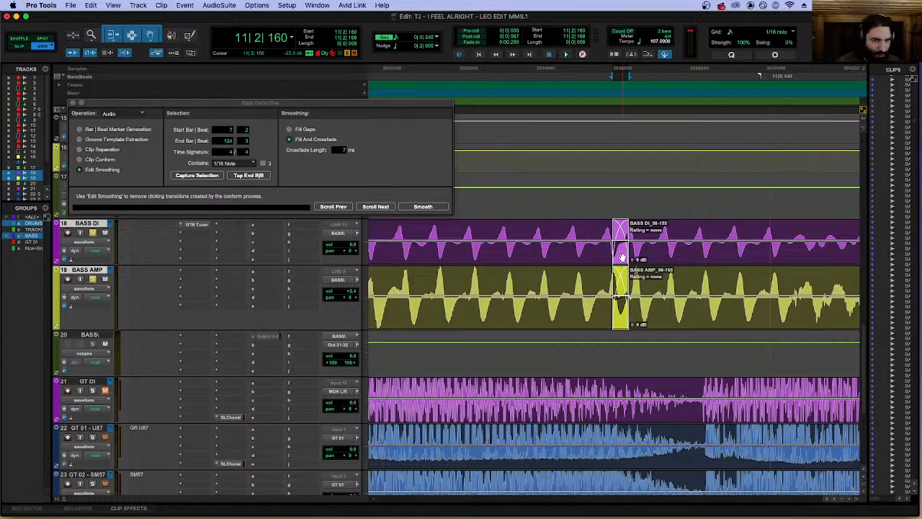
scroll(621, 257, "up", 6)
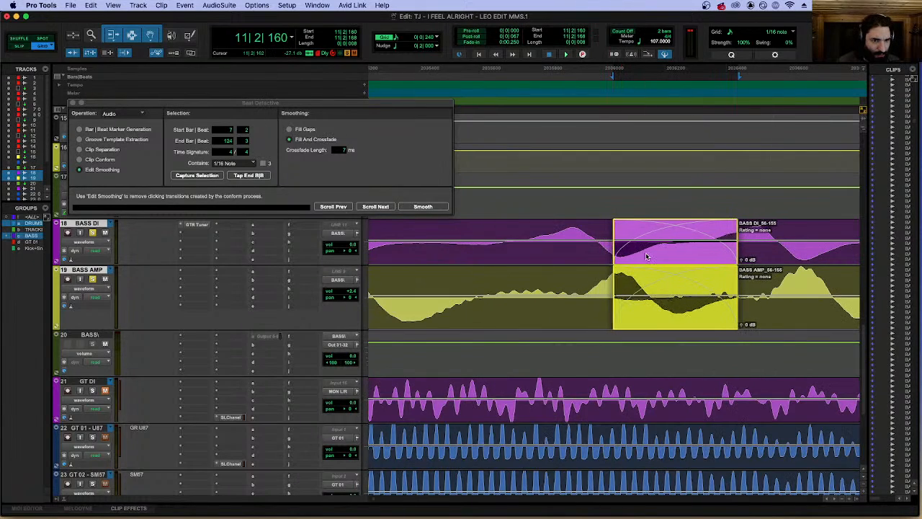
Play the bass from 11|2|000 across the shortened crossfade.
key("r")
key("r")
key("r")
key("r")
key("r")
left_click(530, 231)
key("space")
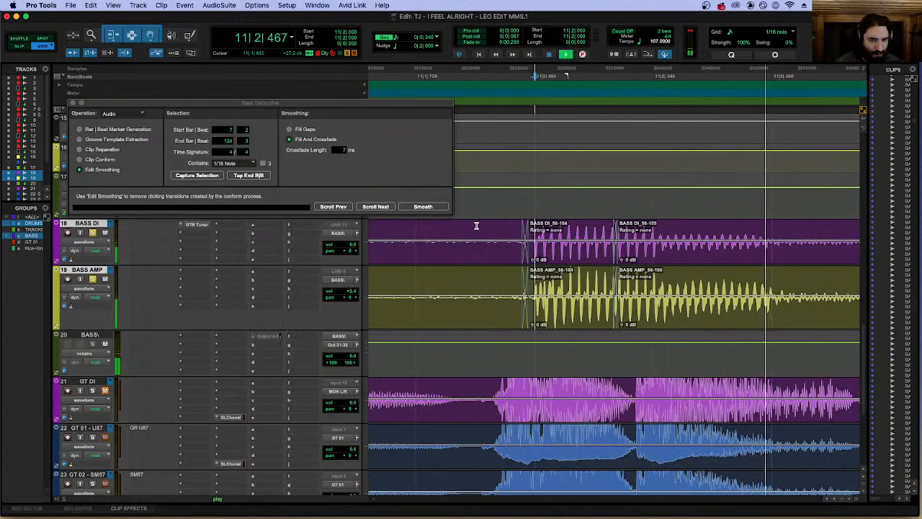
key("r")
key("r")
key("space")
left_click(469, 196)
key("space")
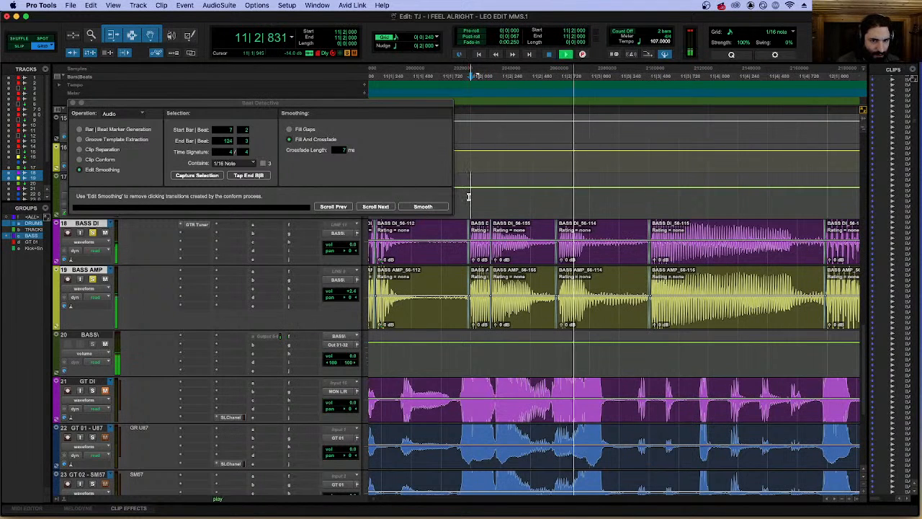
Play the bass tracks from 10|4|000 to hear the corrected note in context.
key("space")
scroll(468, 197, "left", 5)
left_click(468, 196)
key("space")
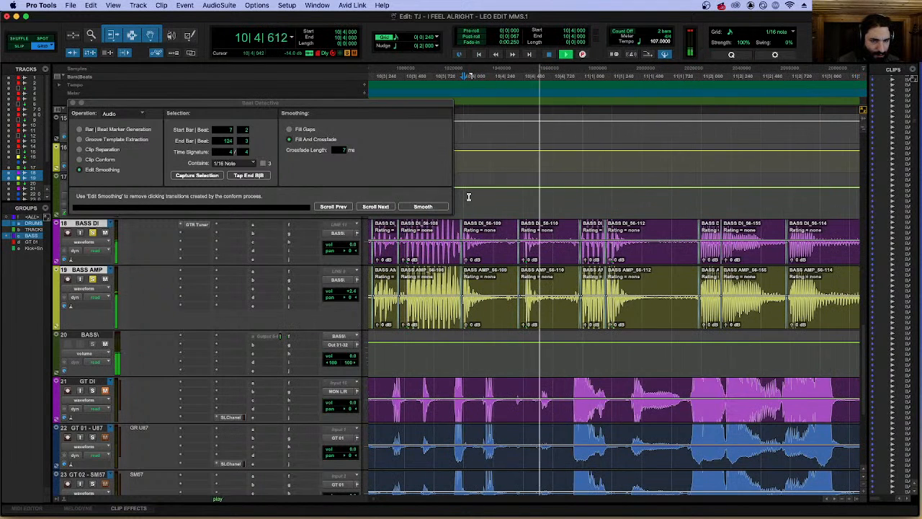
key("r")
key("space")
Show the alternate playlists of the BASS DI track around 11|2|000.
left_click(679, 259)
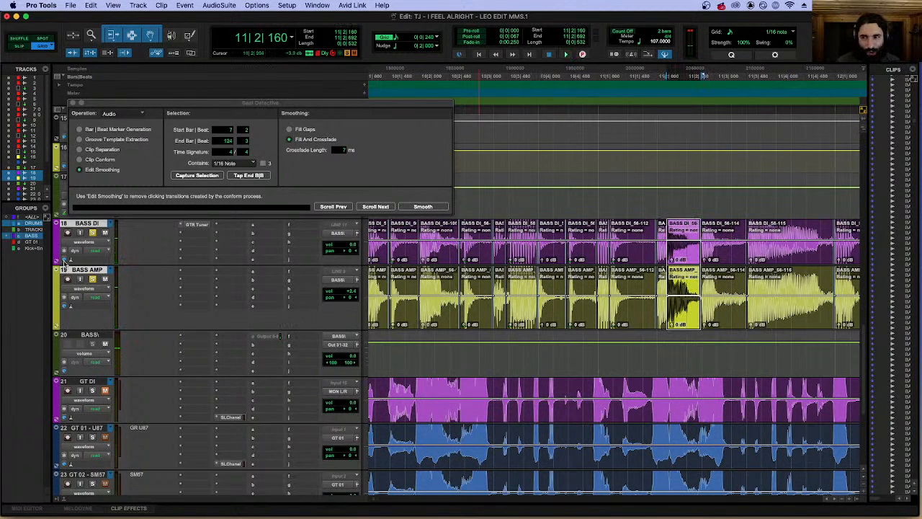
left_click(85, 242)
left_click(81, 216)
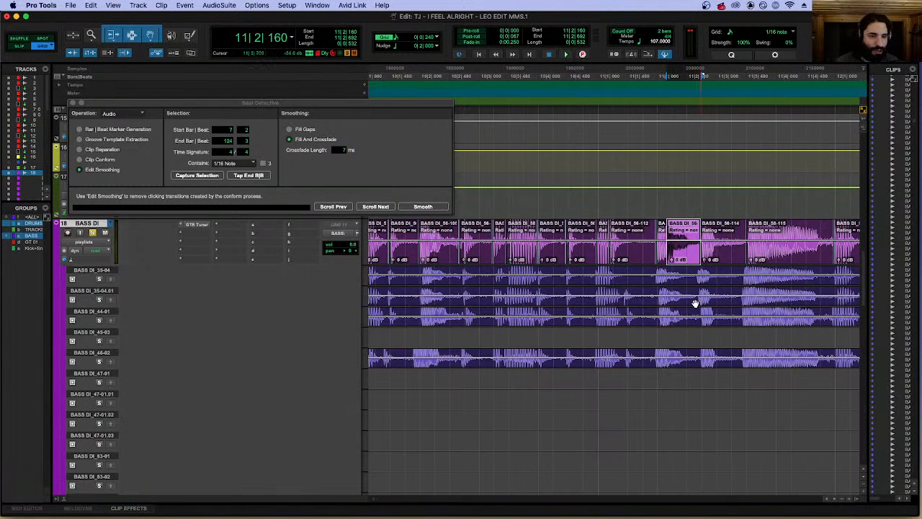
left_click(664, 272)
key("t")
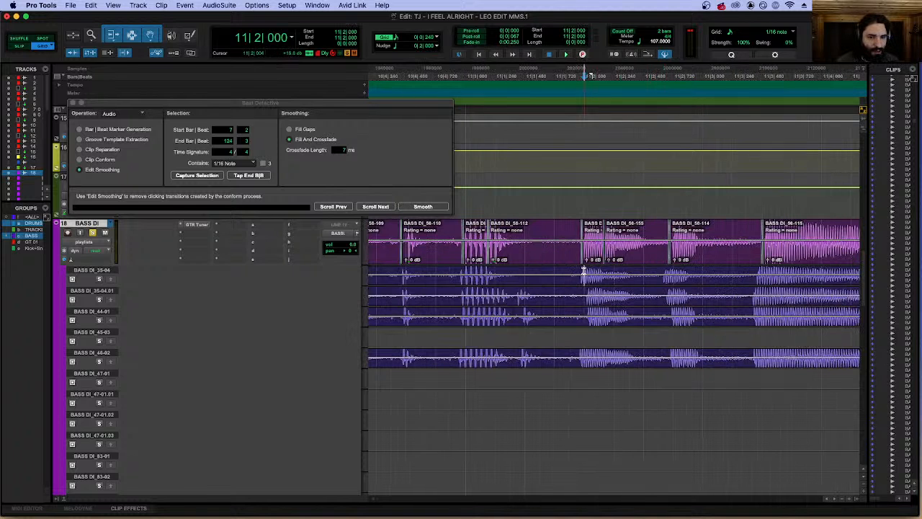
left_click(584, 271)
key("t")
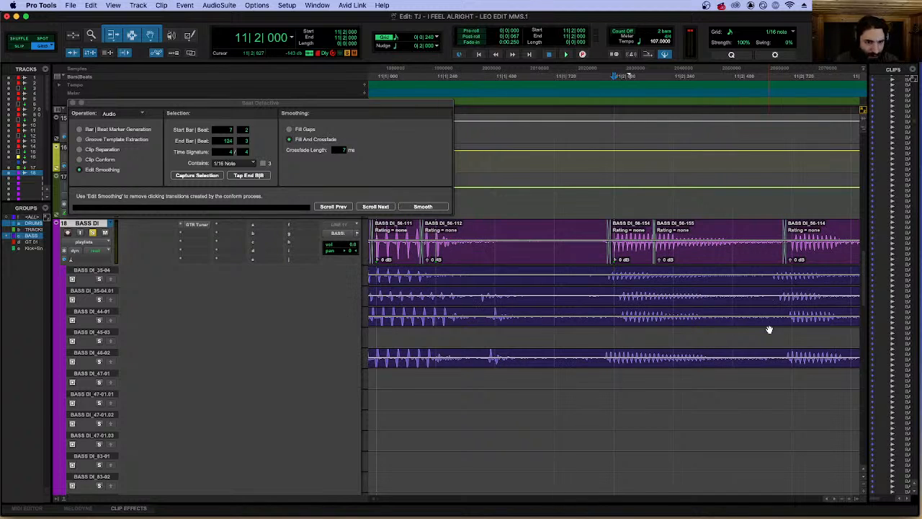
Enlarge the BASS DI playlist lanes to compare the takes around 11|2|000.
left_click(622, 304)
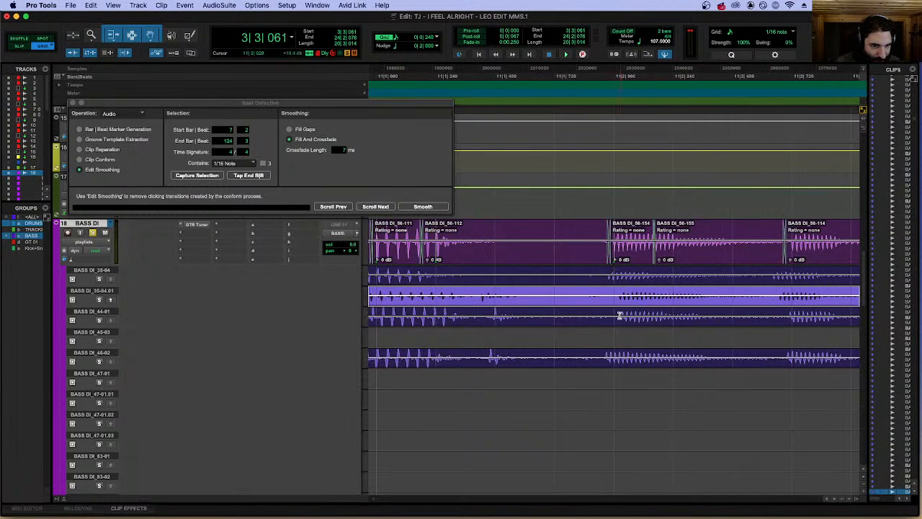
left_click(615, 281)
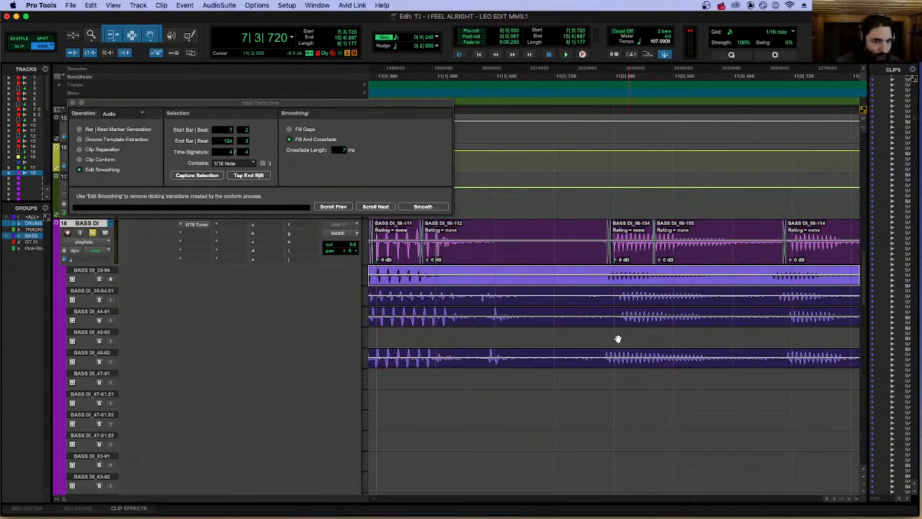
left_click_drag(101, 283, 100, 322)
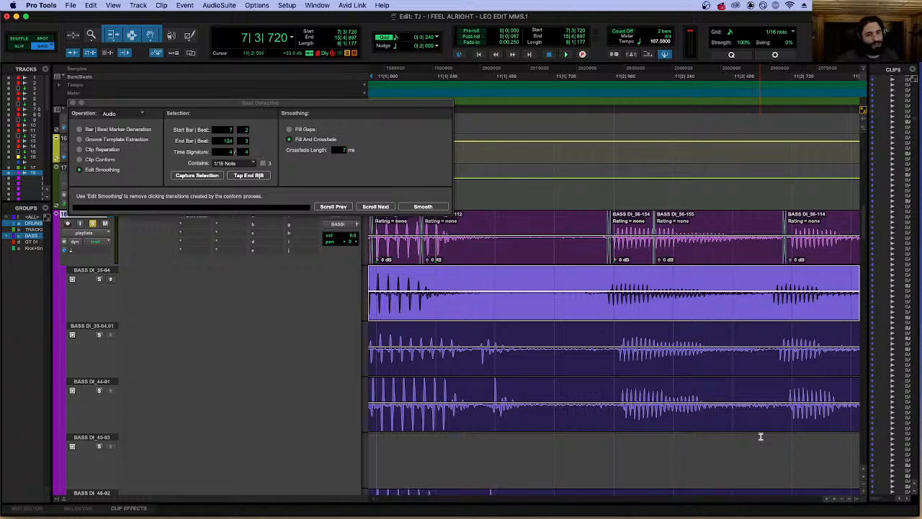
scroll(681, 395, "down", 3)
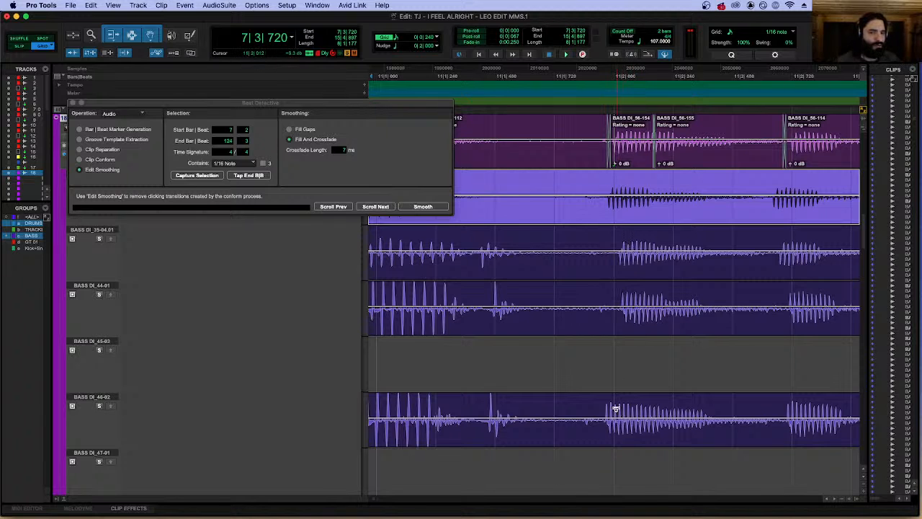
Compare the note at 11|2|000 across the alternate takes, selecting 11|1|720 to 11|2|720 in BASS DI_46-02.
left_click(690, 152)
left_click_drag(612, 184, 742, 186)
left_click_drag(611, 235, 820, 261)
left_click_drag(559, 288, 569, 288)
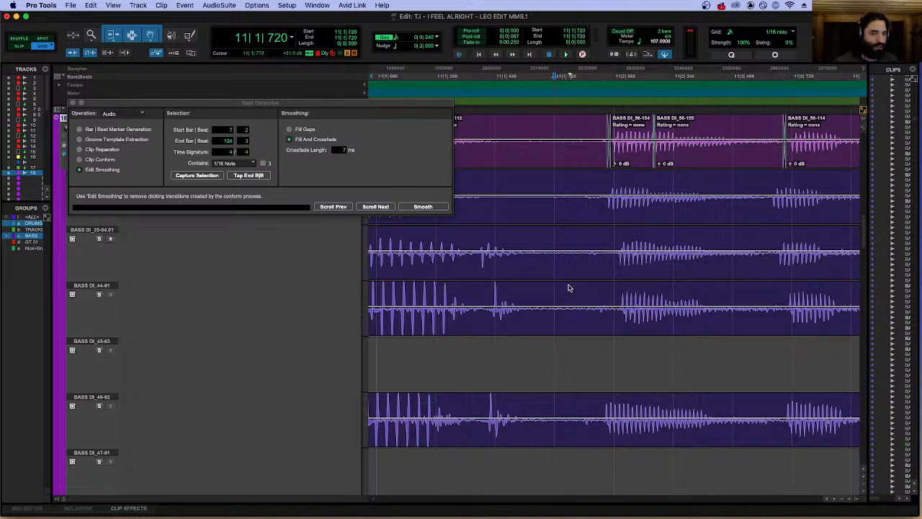
left_click_drag(565, 416, 793, 407)
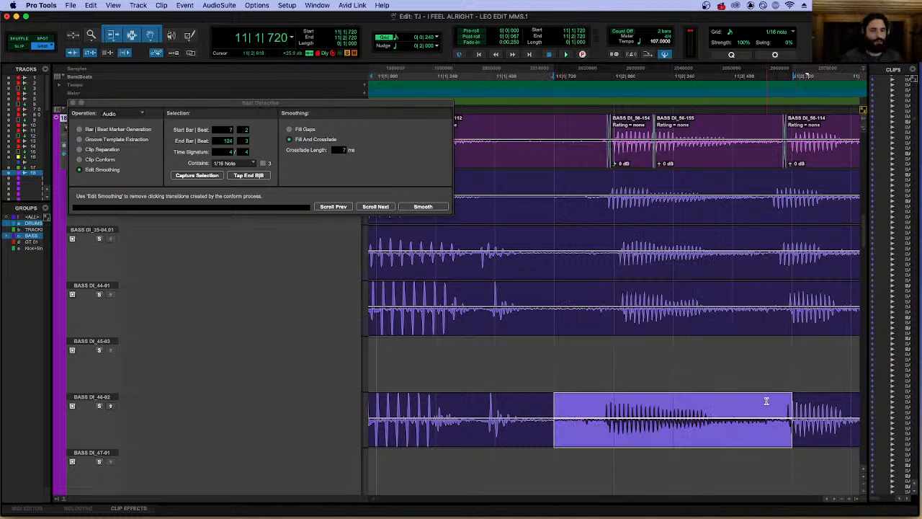
left_click(606, 184)
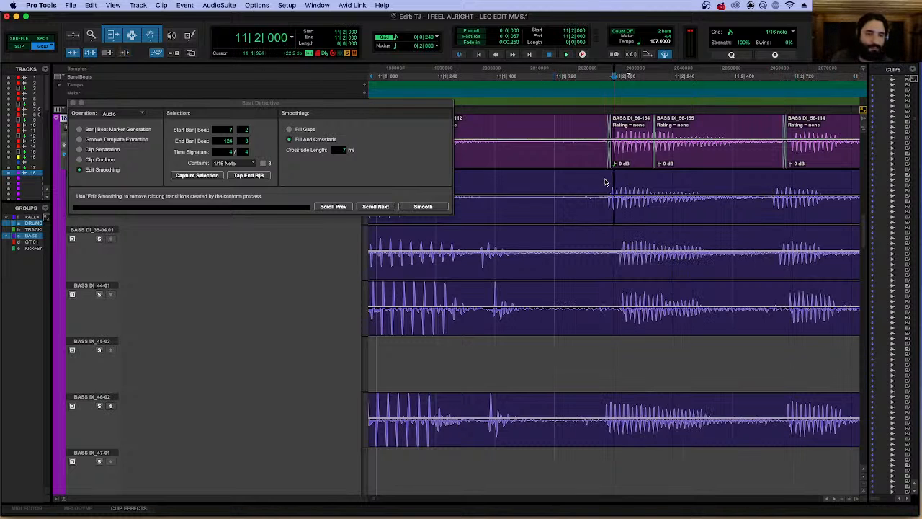
Separate the note near 11|2|000 at its start and end in the BASS DI_46-02 playlist.
left_click(605, 401)
key("b")
left_click(730, 407)
key("b")
Align the separated note's start to 11|1|959 and crossfade the split within it from 11|2|197 to 11|2|216.
left_click(644, 441)
mouse_move(656, 437)
left_mouse_down()
mouse_move(635, 431)
mouse_move(687, 432)
mouse_move(666, 424)
left_mouse_up()
left_click(665, 403)
key("b")
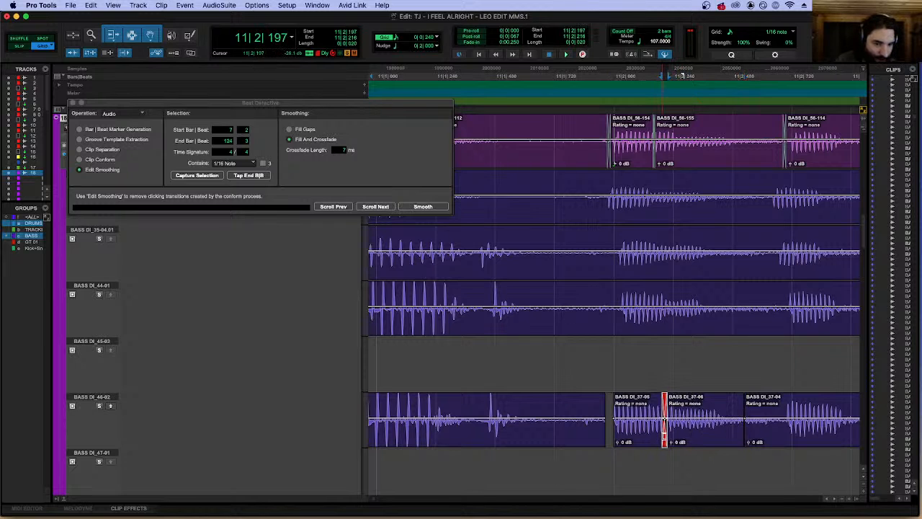
Copy the edited note from 11|1|959 to 11|2|526 in BASS DI_46-02 to the main BASS DI playlist.
left_click(620, 440)
left_click(700, 441, "shift")
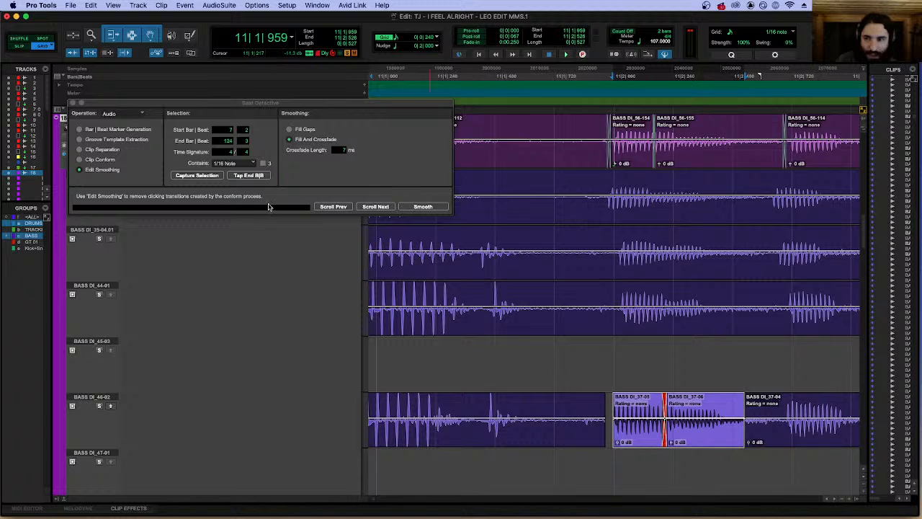
left_click(111, 405)
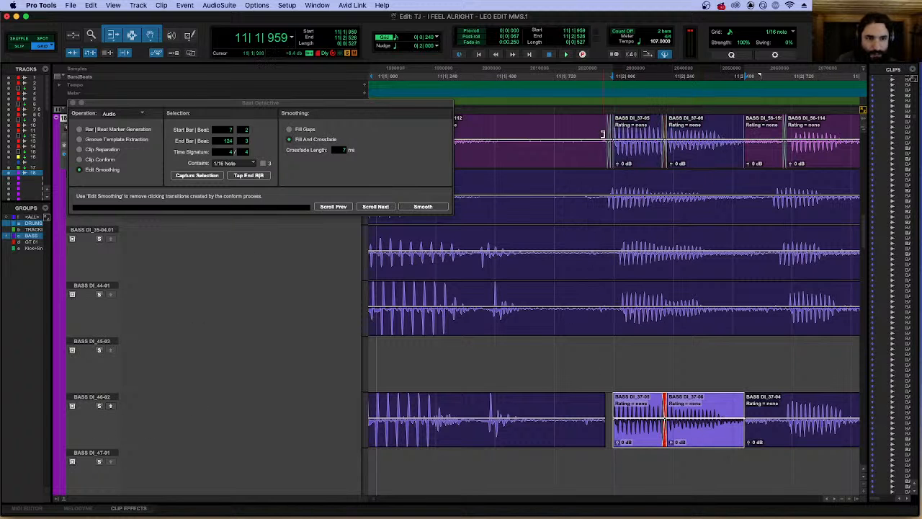
Play the BASS DI track through the replaced note.
left_click(556, 118)
key("space")
key("r")
key("r")
key("space")
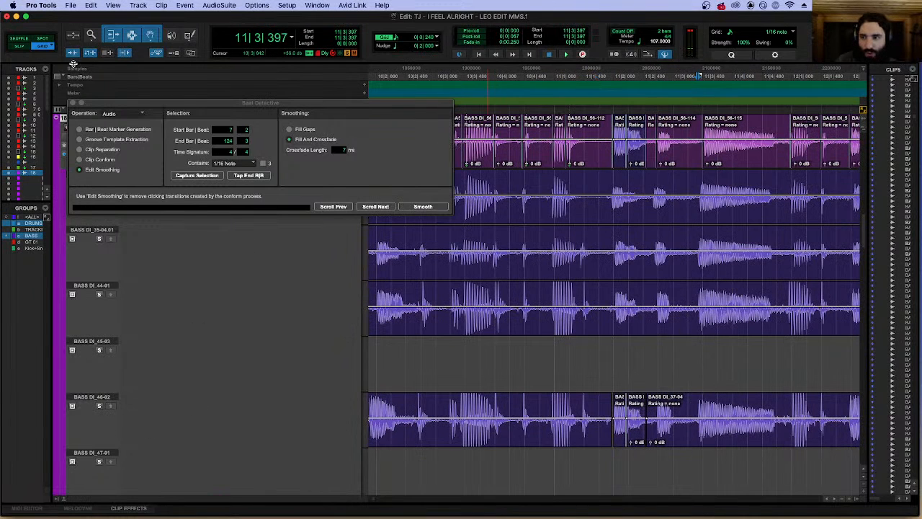
Close Beat Detective and play the BASS DI track from 11|1|480.
left_click(76, 103)
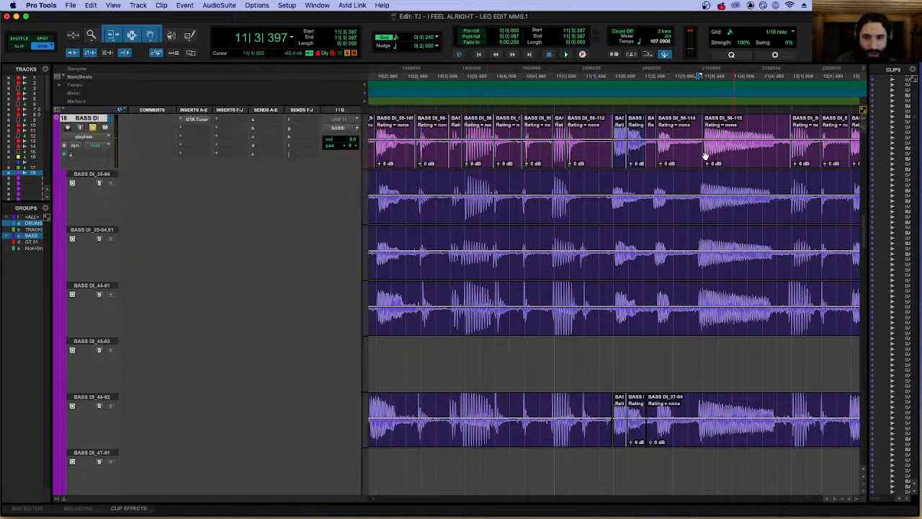
left_click(586, 121)
key("t")
key("space")
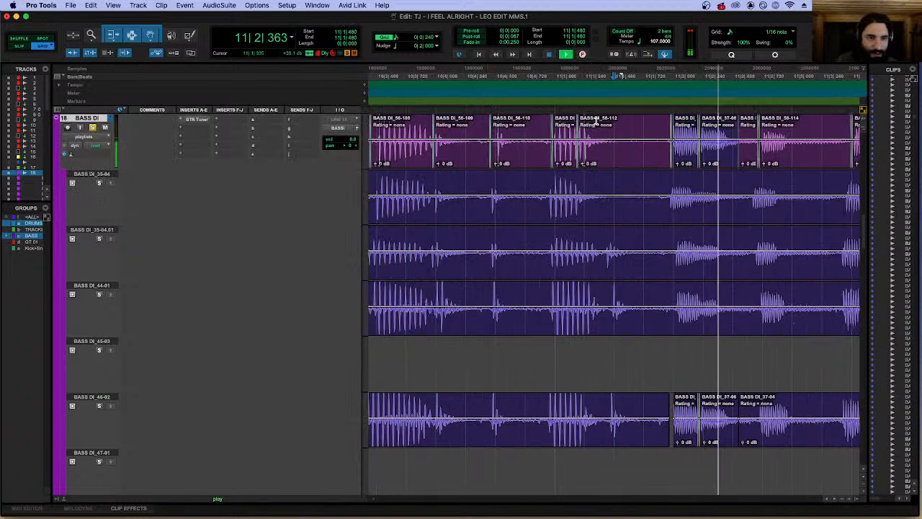
scroll(595, 120, "right", 5)
key("space")
Crossfade the end of the replaced note into the following BASS DI clip from 11|2|474 to 11|2|490, and check the note's start.
left_click_drag(509, 134, 503, 137)
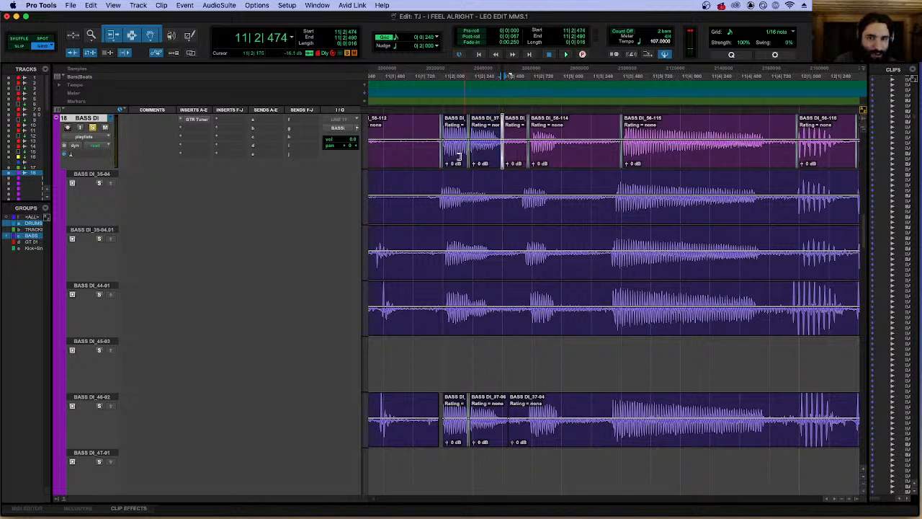
left_click(456, 151)
key("t")
key("t")
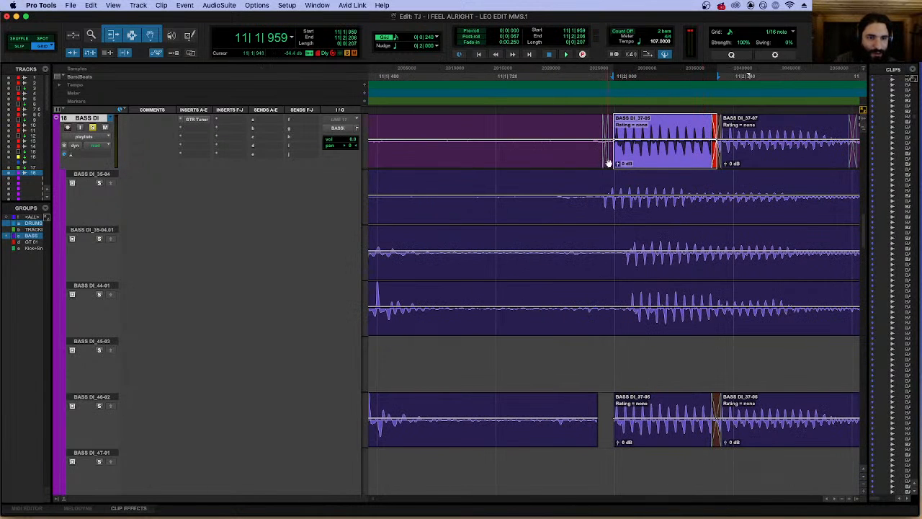
Play the BASS DI track from 11|1|720 and again from 11|1|240 to review the replaced note.
key("space")
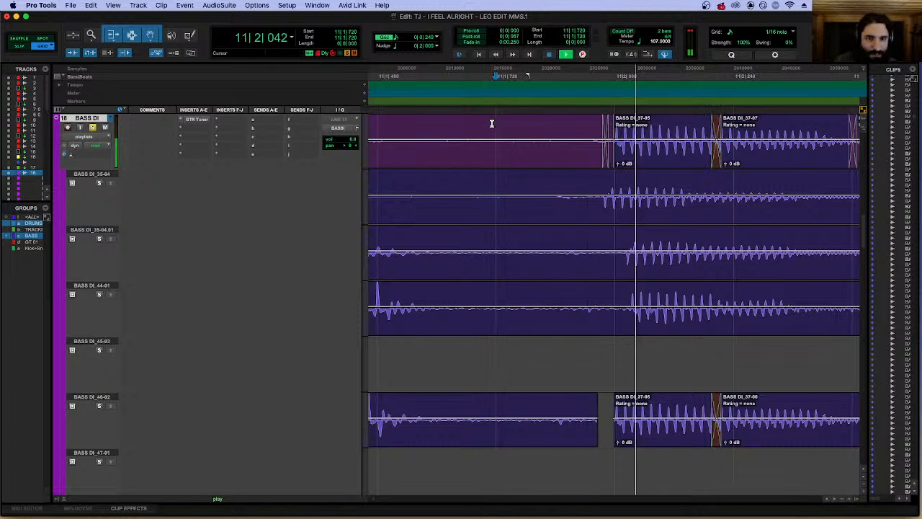
key("r")
key("r")
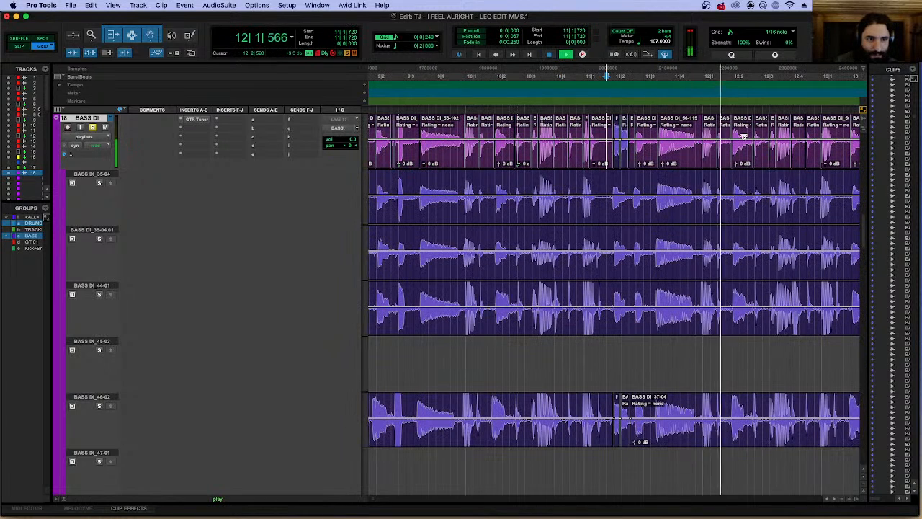
key("r")
left_click(603, 115)
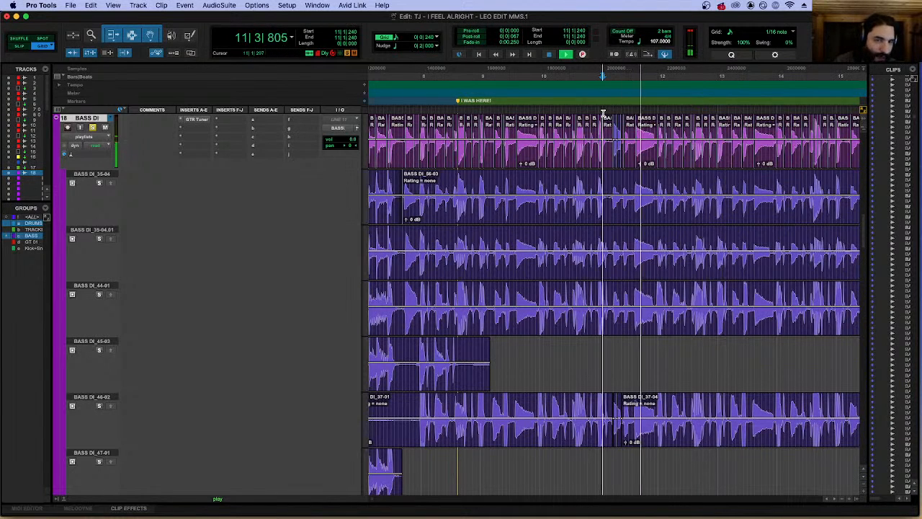
key("t")
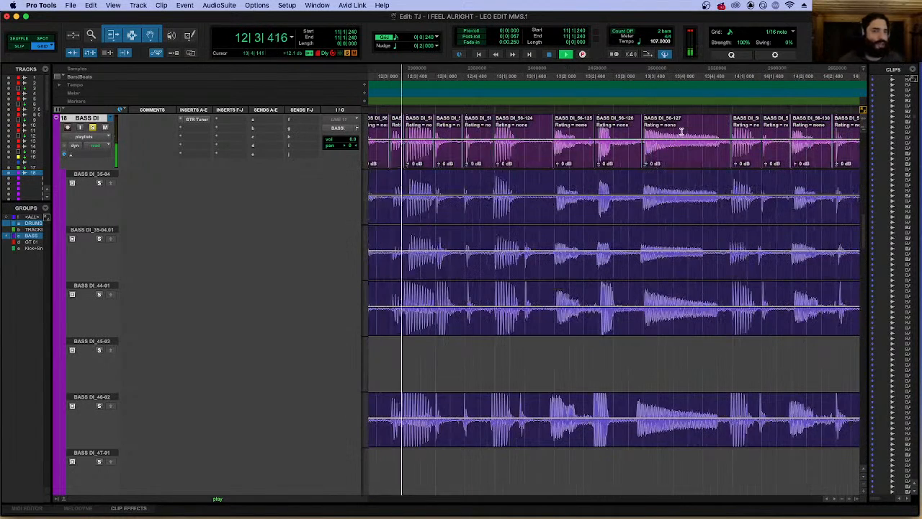
key("r")
key("r")
key("r")
key("r")
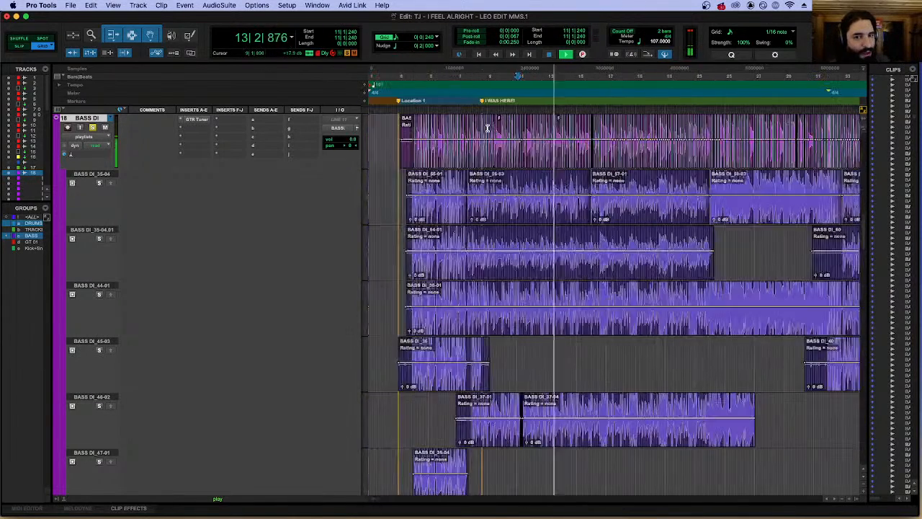
Play the edited BASS DI track with the click from the song's start at 3|3|480.
key("space")
left_click(388, 111)
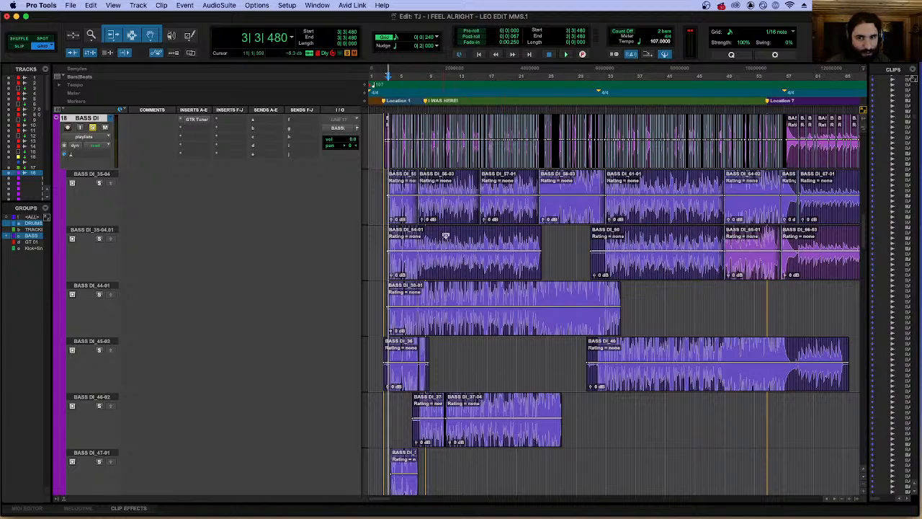
key("space")
key("t")
key("t")
key("t")
key("t")
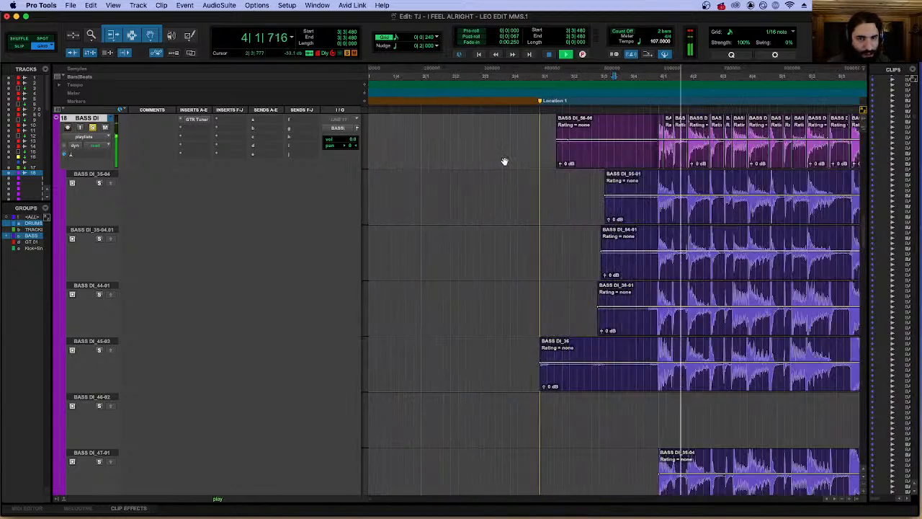
scroll(498, 157, "right", 3)
scroll(329, 165, "up", 5)
scroll(509, 208, "down", 3)
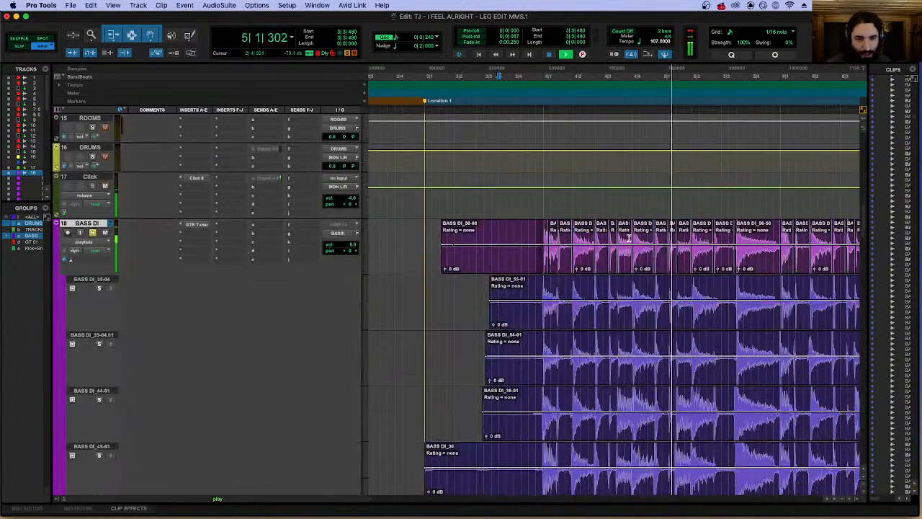
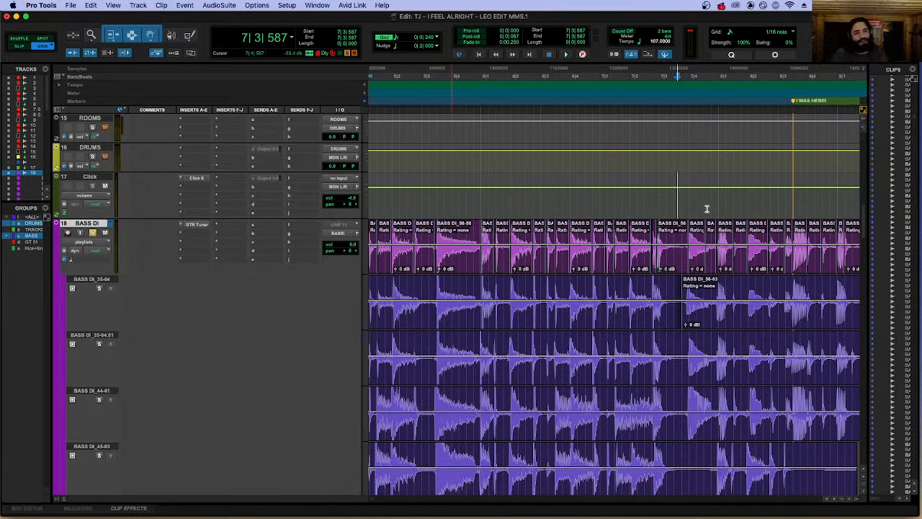
Play the edited BASS DI track with the click from 7|3|720.
left_click(681, 213)
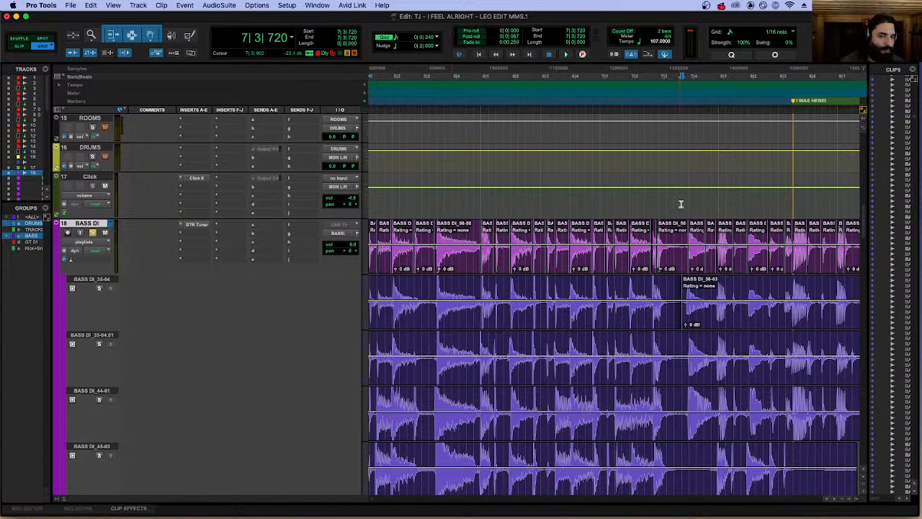
key("space")
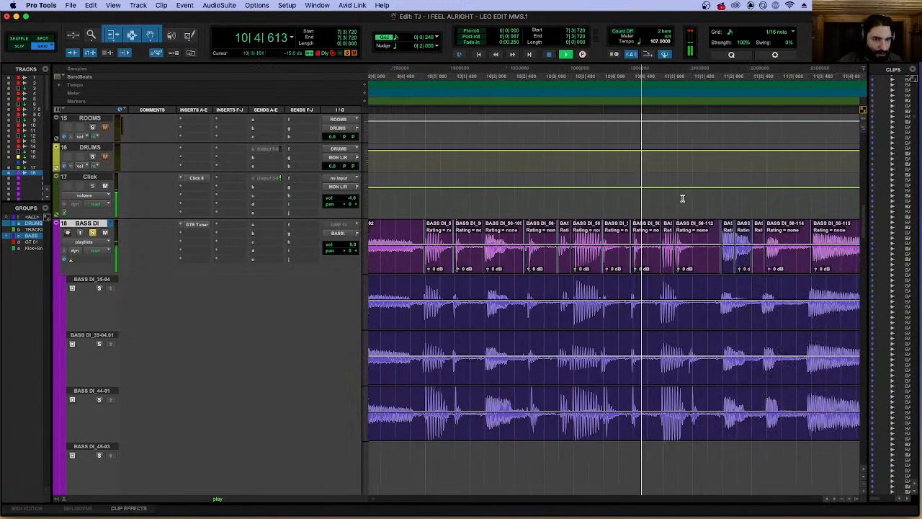
key("space")
Recolor the two replaced BASS DI clips at 11|2 green using the Color Palette.
left_click(497, 267)
left_click(514, 266, "shift")
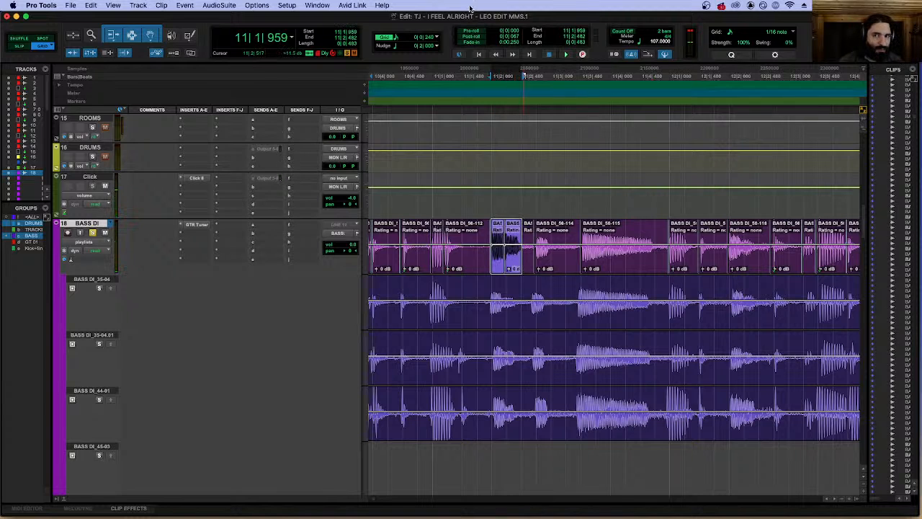
left_click(379, 5)
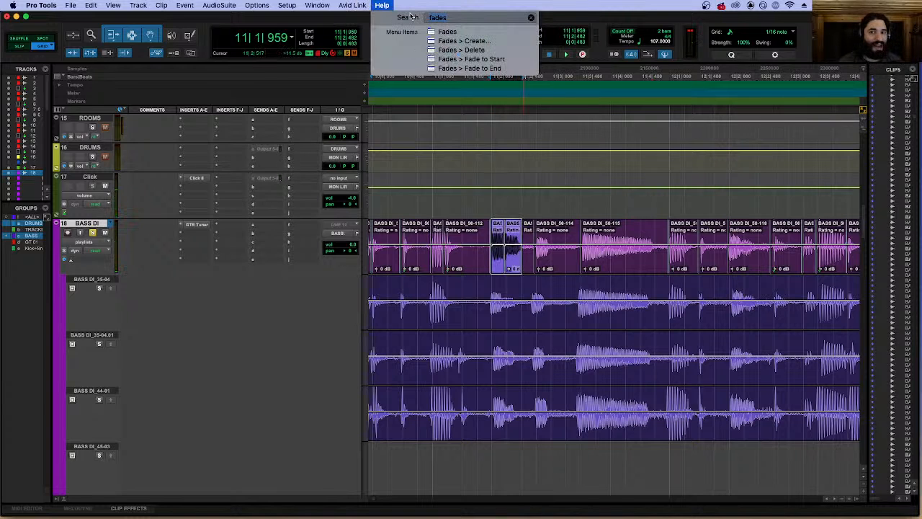
type("cl")
key("BackSpace")
type("olo")
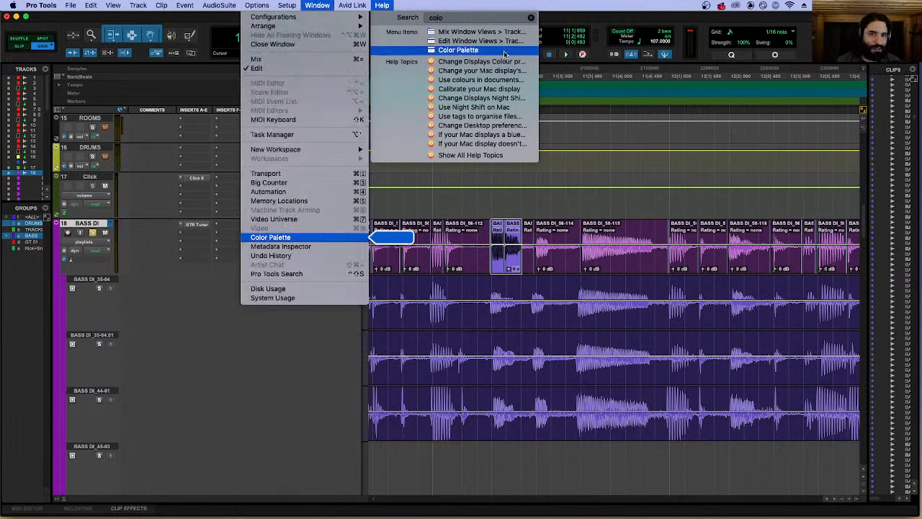
left_click(518, 52)
left_click(505, 187)
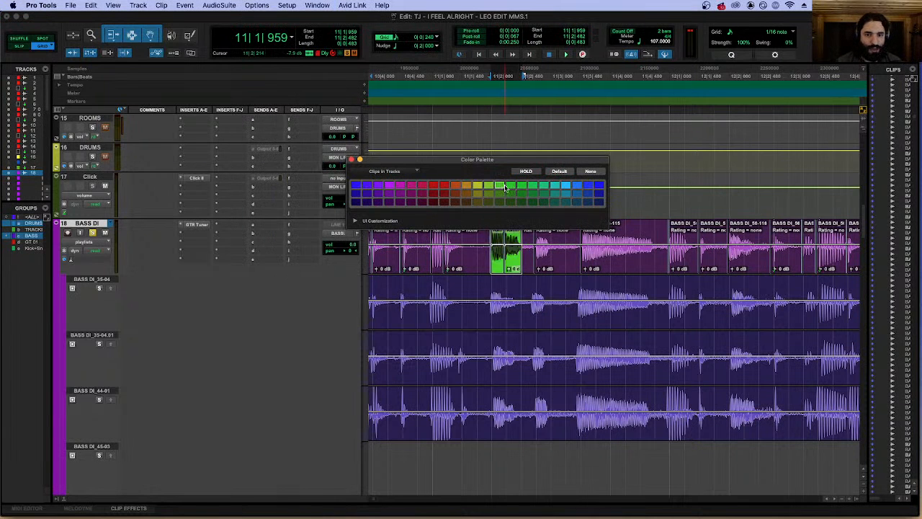
left_click_drag(490, 161, 349, 136)
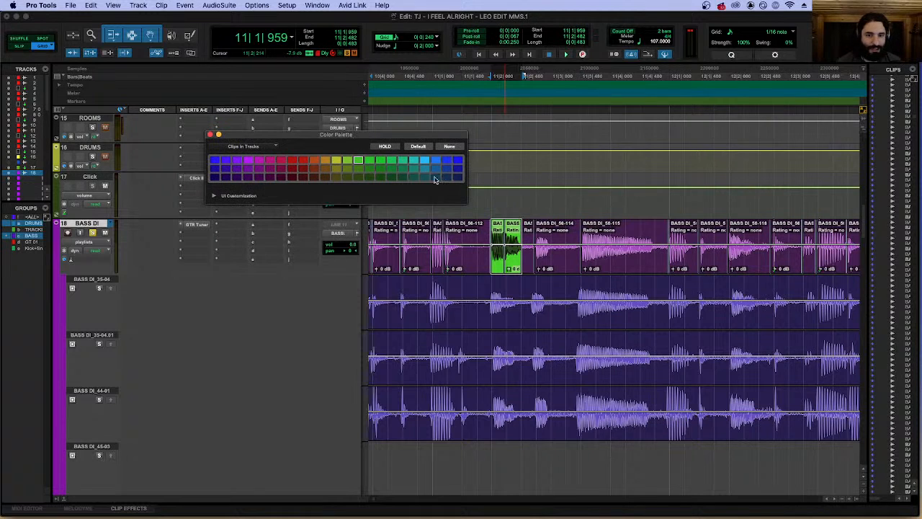
Play the BASS DI track from 11|1|720 through the green replaced clips.
left_click(477, 199)
key("space")
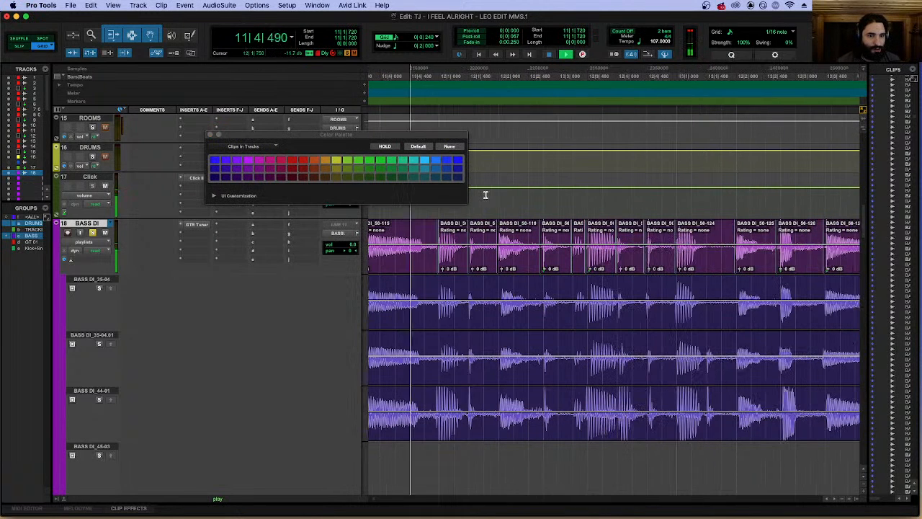
left_click(516, 264)
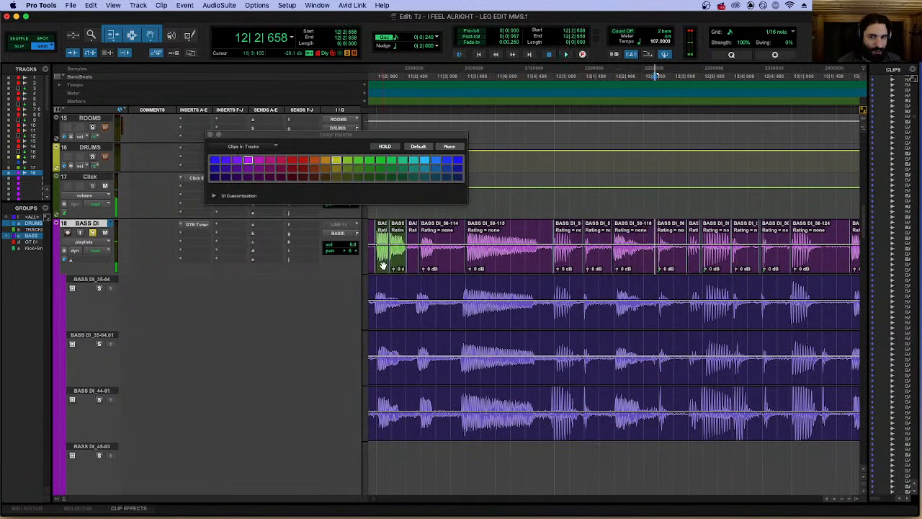
Copy the two green BASS DI clips and paste them over the note at 12|2|000.
left_click(388, 264)
left_click(394, 268, "shift")
key("super+c")
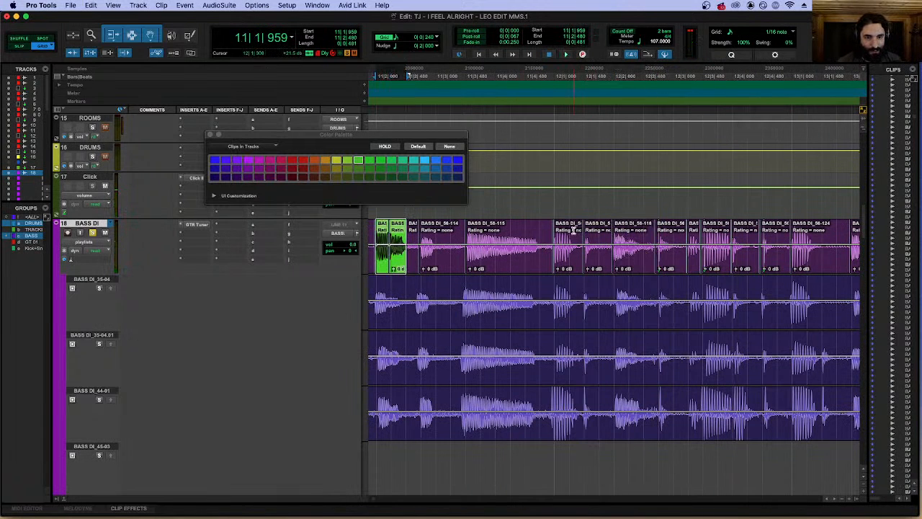
left_click(542, 211)
key("space")
left_click(616, 225)
key("super+v")
Play the pasted note from 12|2|000 and again from 11|4|480, continuing through the following bars.
key("space")
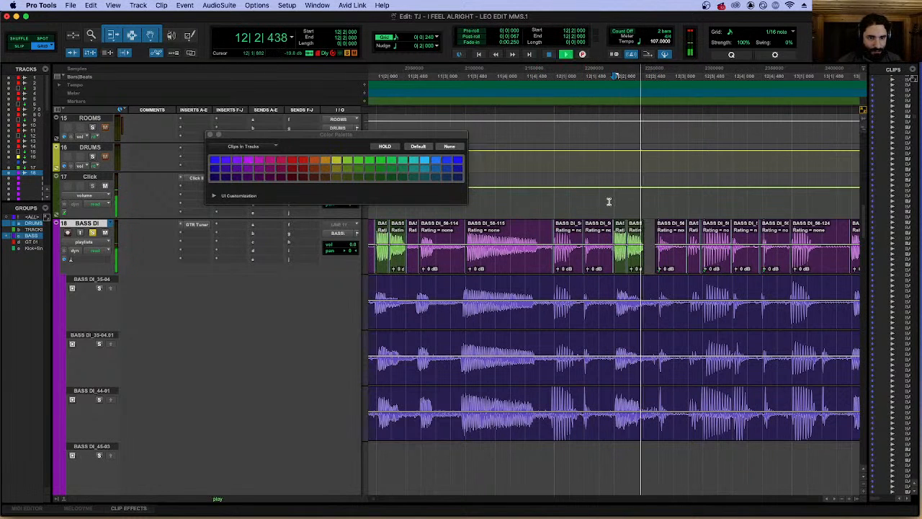
left_click(520, 199)
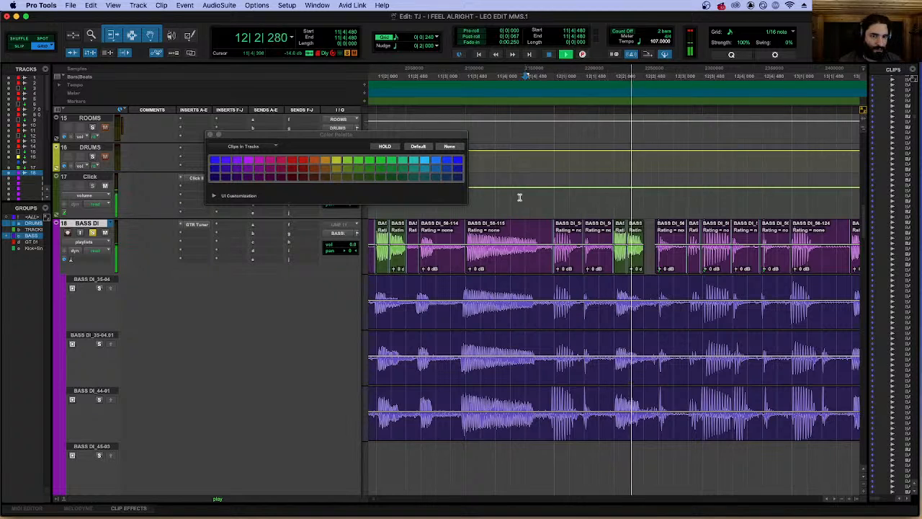
key("r")
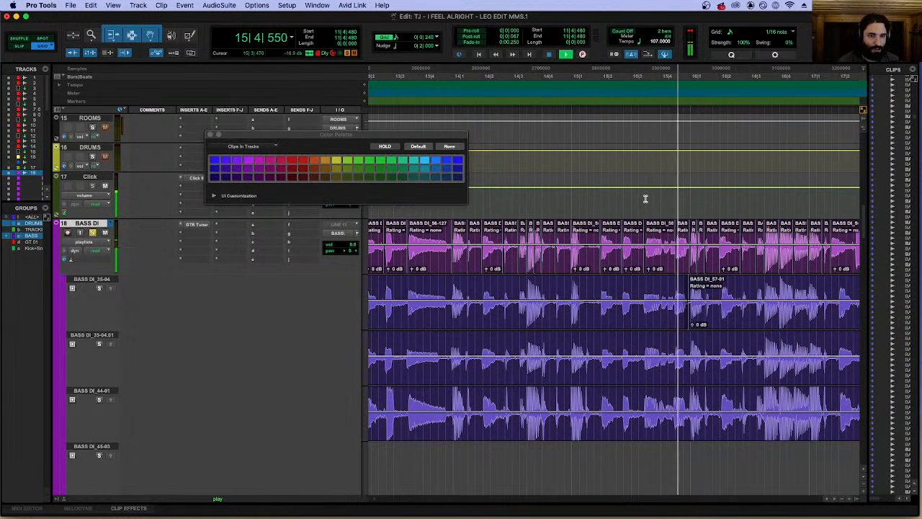
key("space")
Play the passage from 15|3|480, separate the BASS DI clip at 15|4|108, and set the grid to 0|0|120.
key("super+bracketright")
key("super+bracketright")
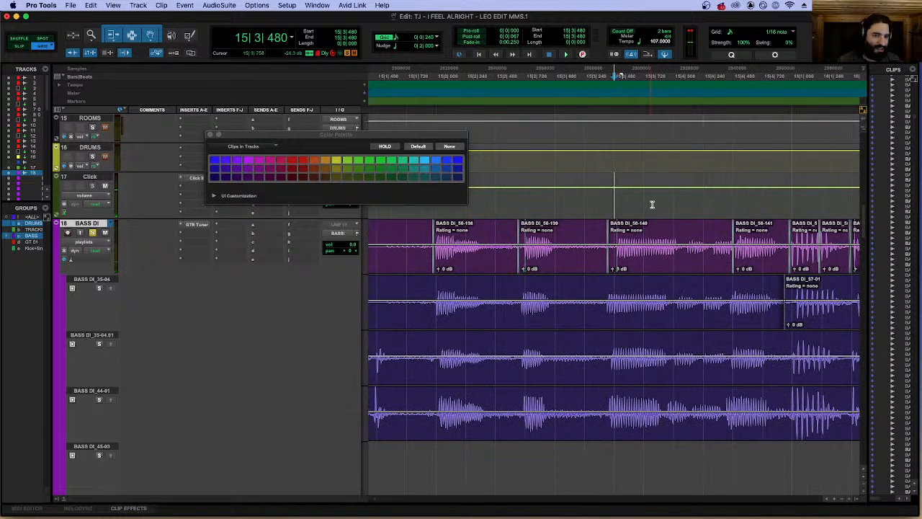
key("space")
key("space")
left_click(686, 237)
key("b")
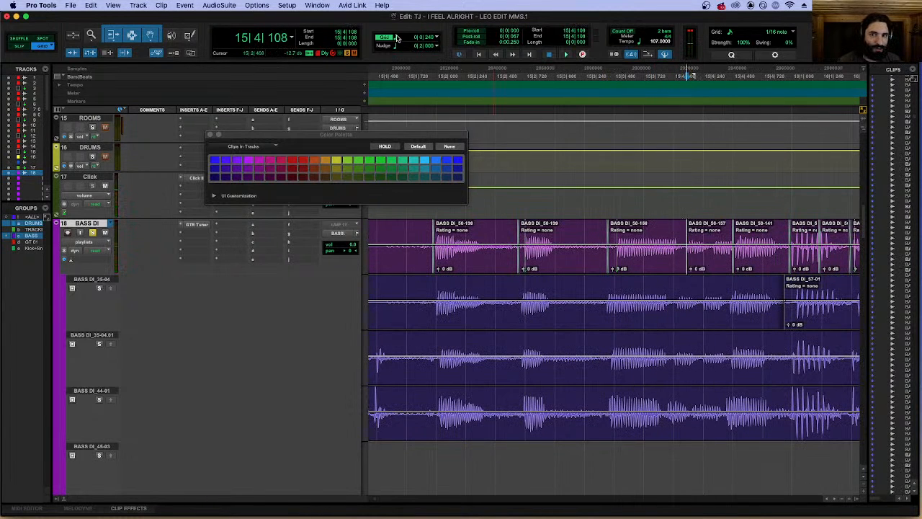
left_click(428, 37)
left_click(410, 43)
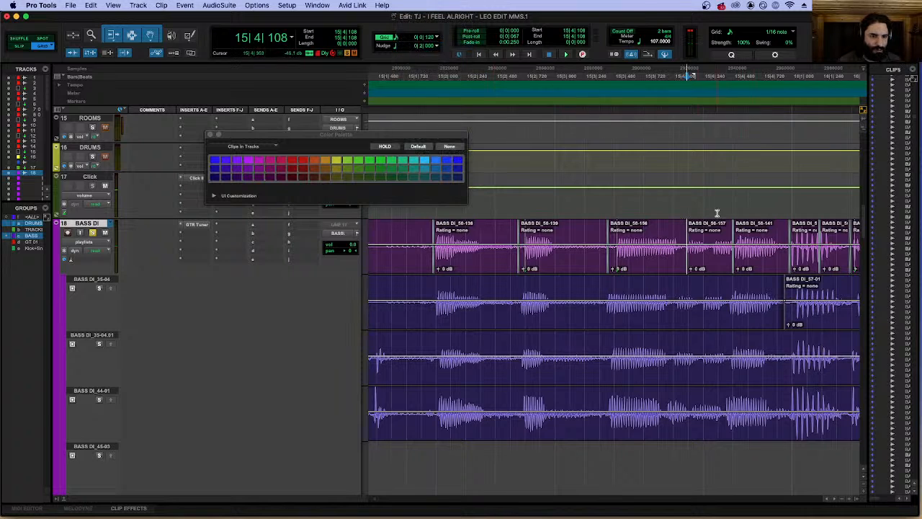
Nudge the separated BASS DI clip to start at 15|4|116 and split it between its two short notes.
left_click(699, 265)
key("t")
key("t")
key("KP_Add")
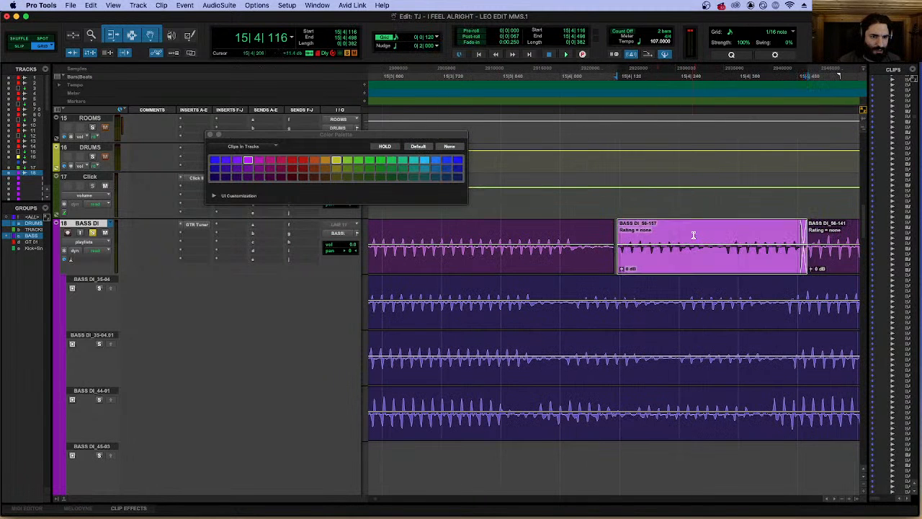
left_click(724, 235)
key("b")
Close up and crossfade the joins around the two short BASS DI clips in beat 15|4.
left_click_drag(744, 267, 721, 245)
left_click_drag(720, 267, 716, 265)
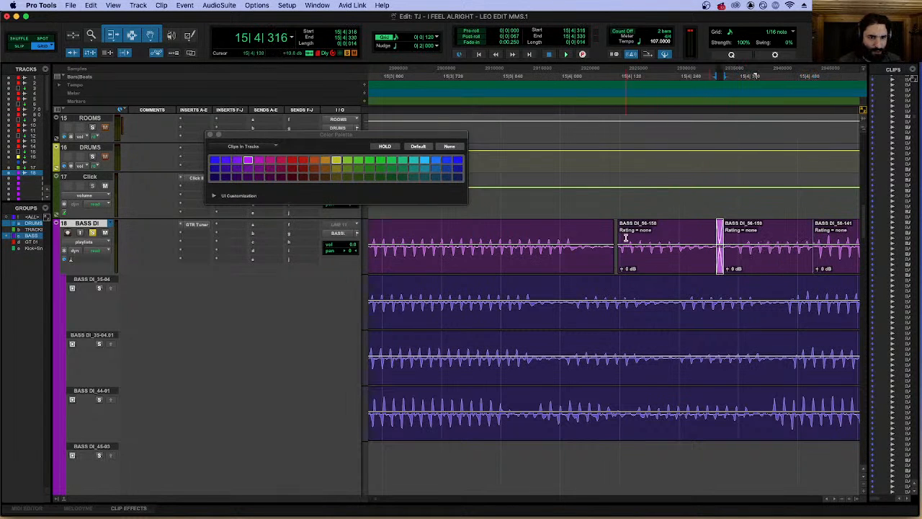
left_click_drag(620, 240, 611, 267)
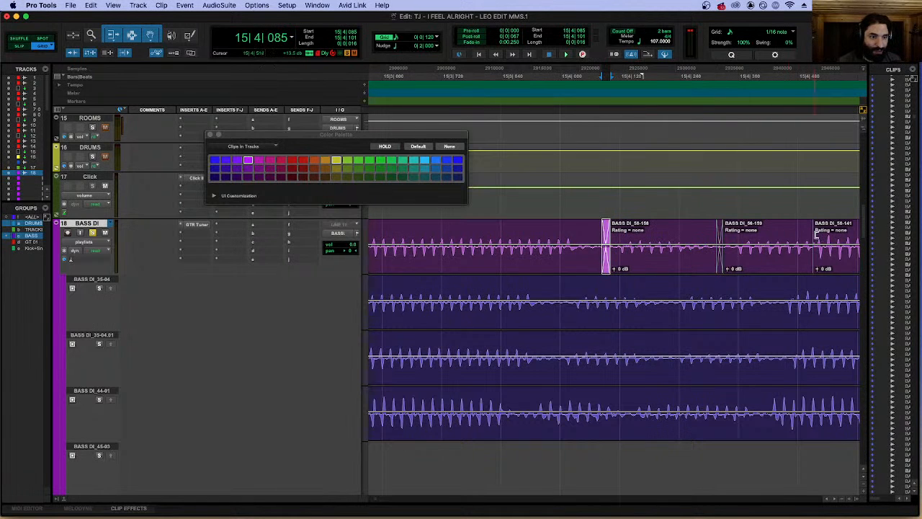
left_click_drag(816, 235, 811, 273)
key("r")
key("r")
key("r")
Play the BASS DI track from 14|4|360 to review the edited short notes.
left_click(536, 201)
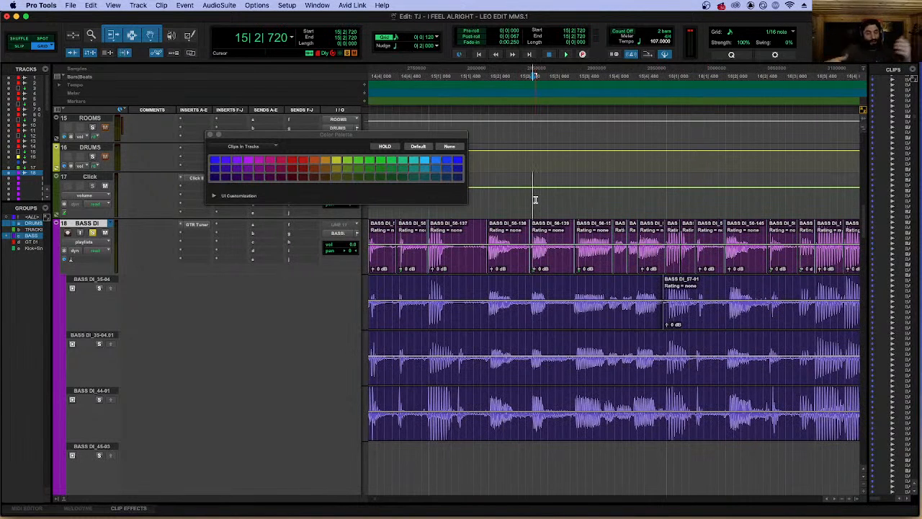
left_click_drag(404, 237, 402, 235)
key("super+z")
left_click(391, 232)
key("space")
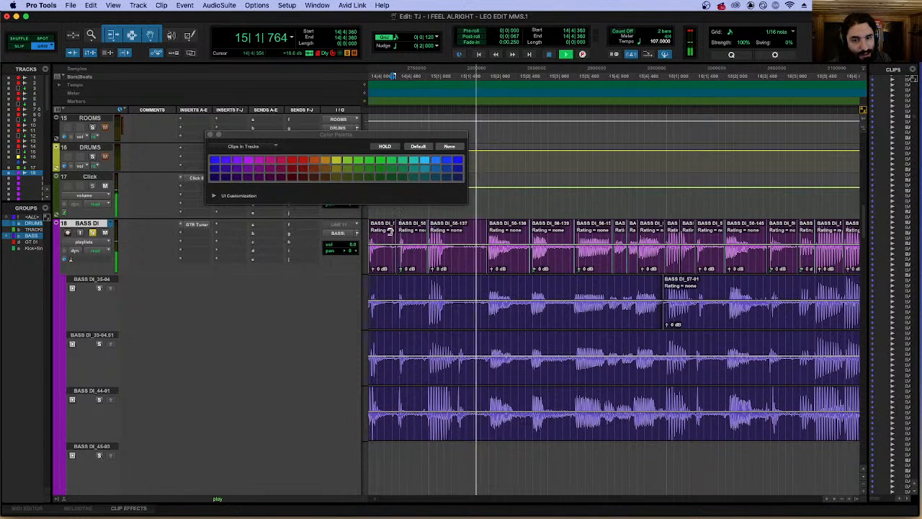
left_click(576, 200)
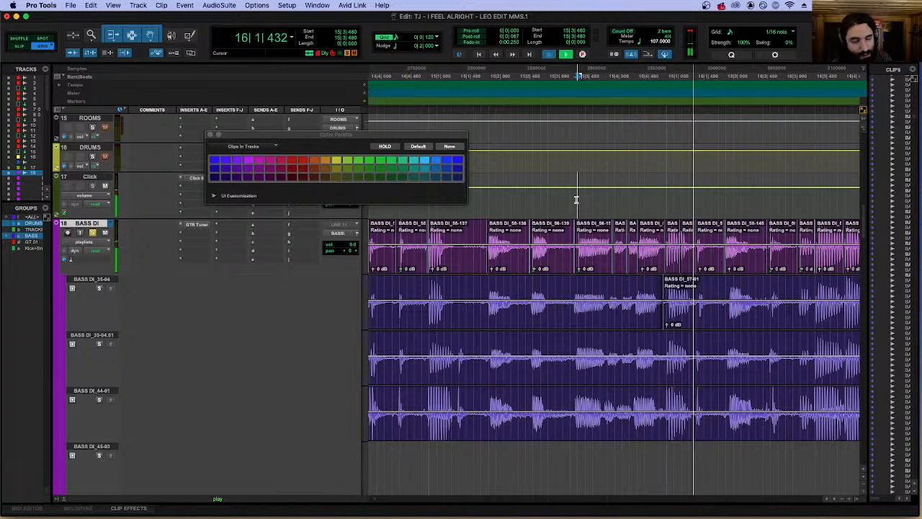
key("space")
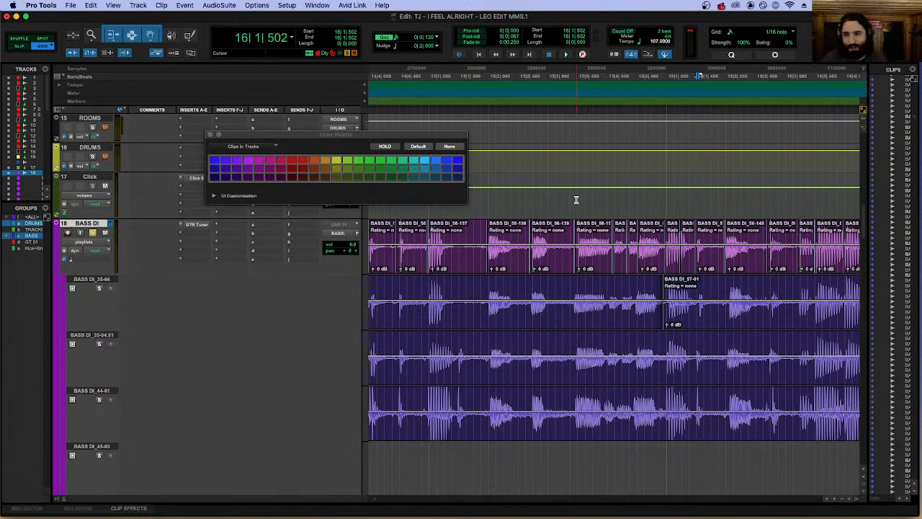
Close the Color Palette and switch the BASS DI track out of its playlists view.
left_click(210, 135)
left_click(613, 203)
left_click(547, 197)
key("r")
key("r")
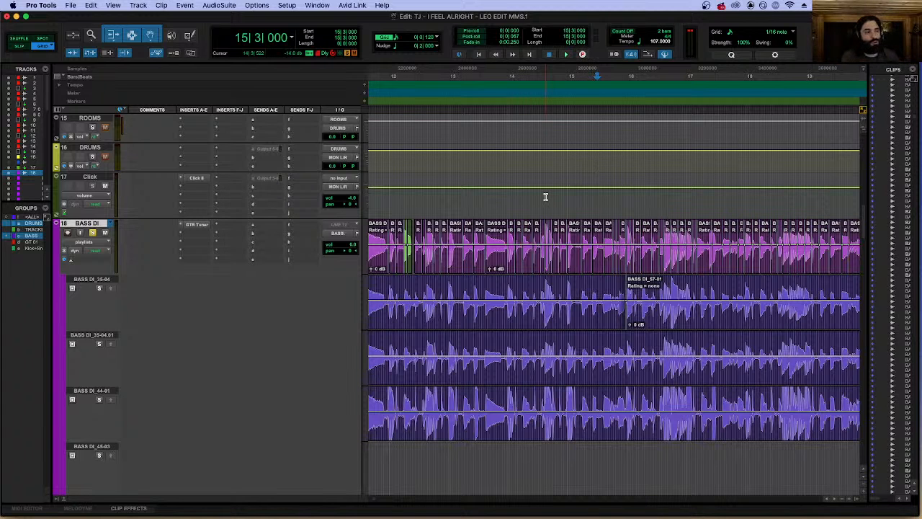
left_click(582, 210)
key("r")
key("r")
key("r")
key("r")
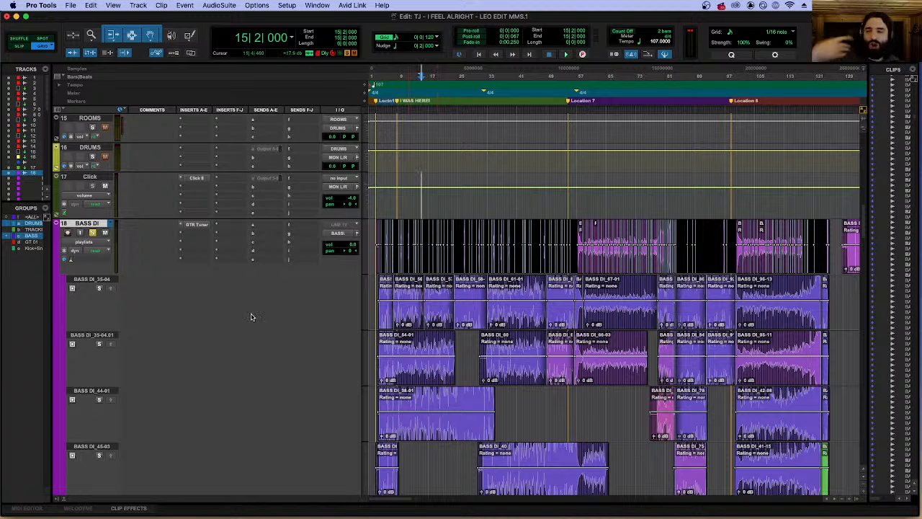
left_click(88, 243)
left_click(87, 268)
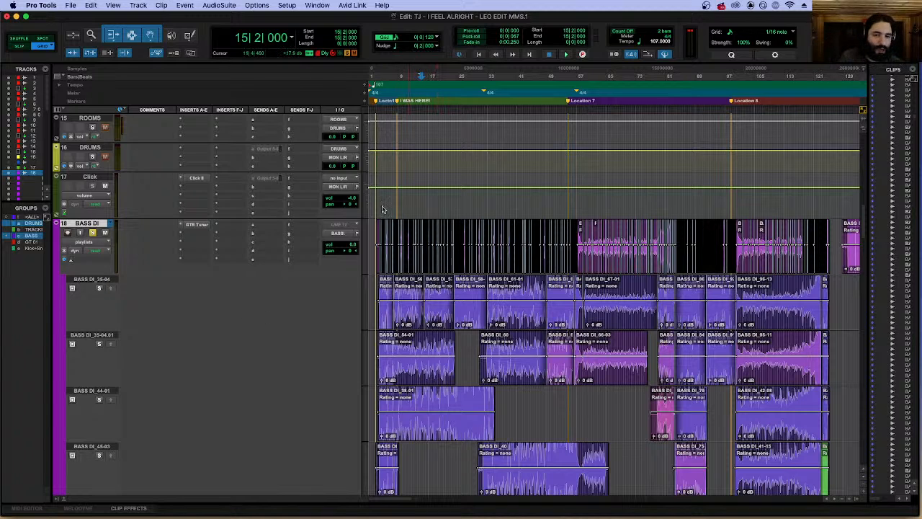
Activate the GT 01 edit group and separate the grouped guitar clips at 8|1|000.
scroll(454, 230, "down", 5)
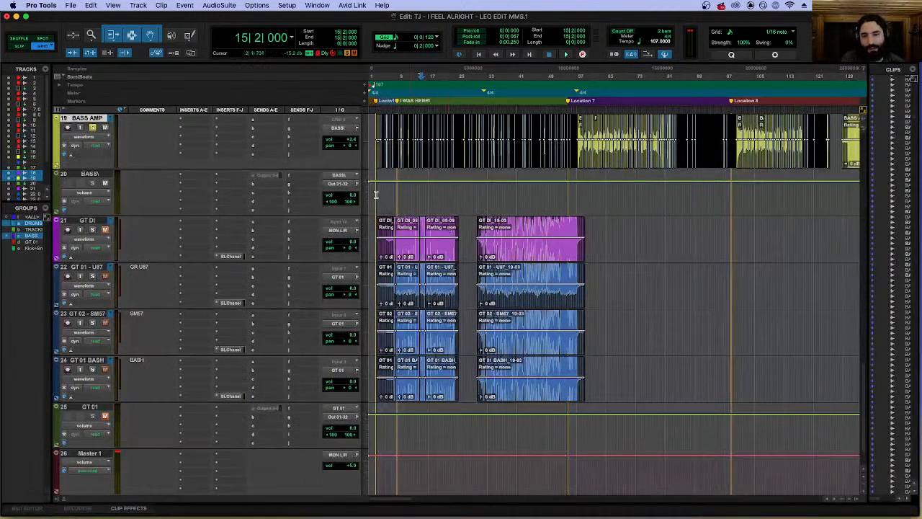
left_click(401, 198)
key("t")
key("t")
key("t")
key("t")
key("t")
key("t")
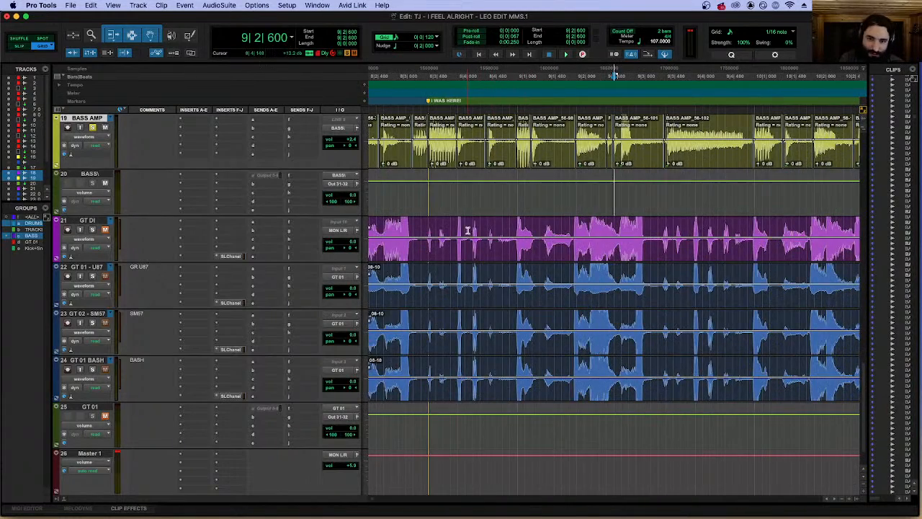
scroll(468, 231, "left", 10)
left_click(560, 227)
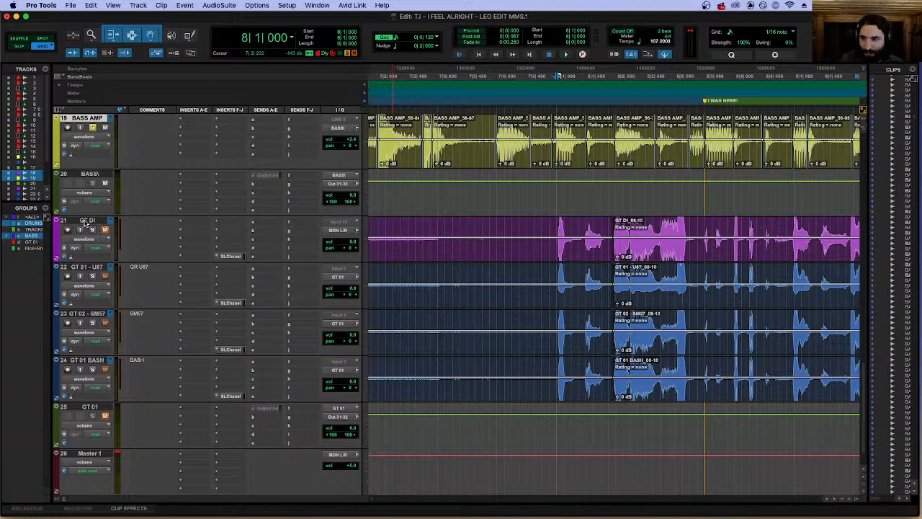
left_click(29, 242)
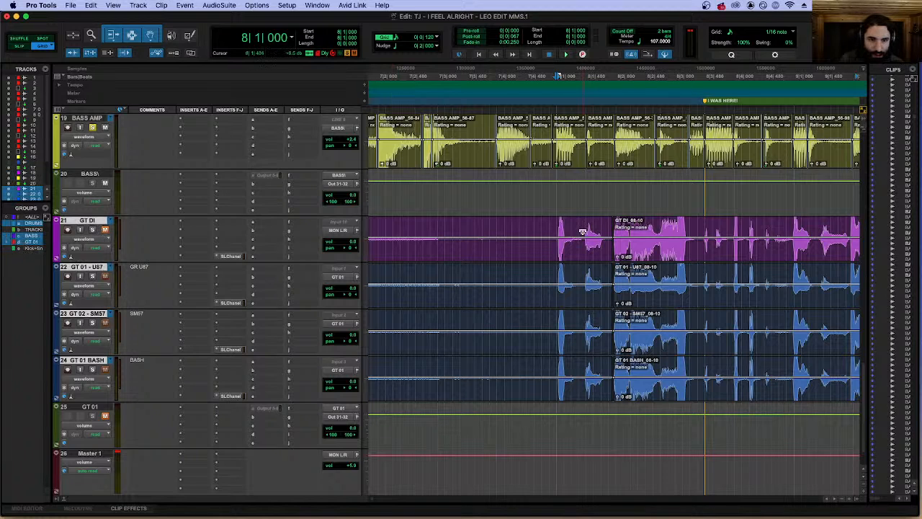
left_click(550, 230)
left_click(556, 224)
key("super+e")
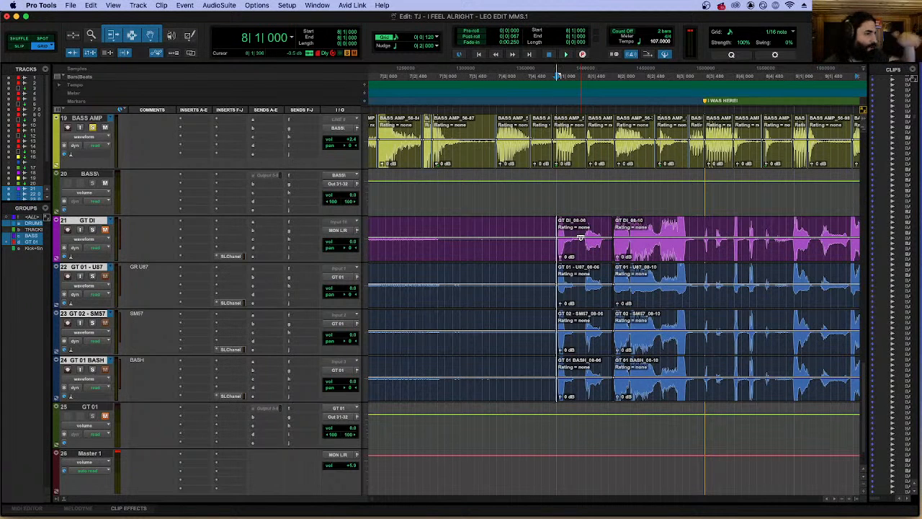
Compare the guitar attack after 8|1|000 with the BASS AMP note and select the grouped guitar clips there.
key("super+]")
key("super+]")
key("super+]")
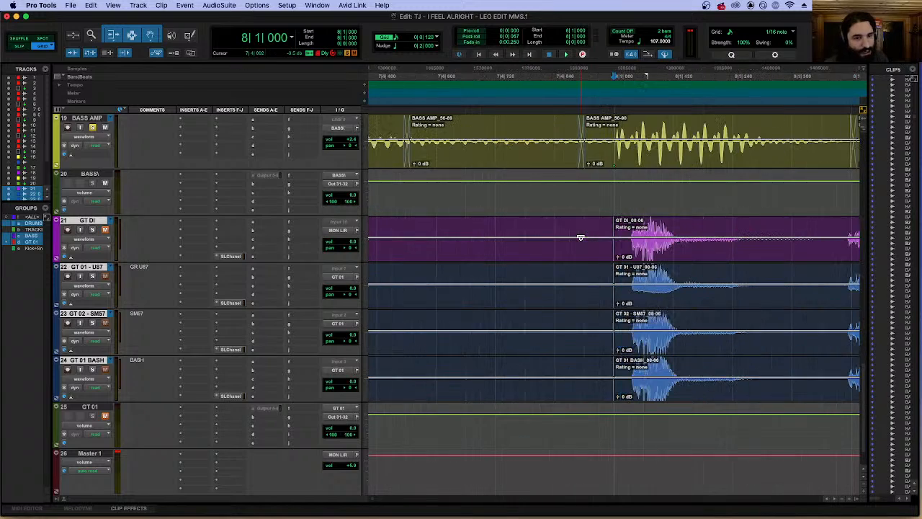
left_click(687, 249)
key("super+[")
key("super+[")
key("super+[")
key("super+[")
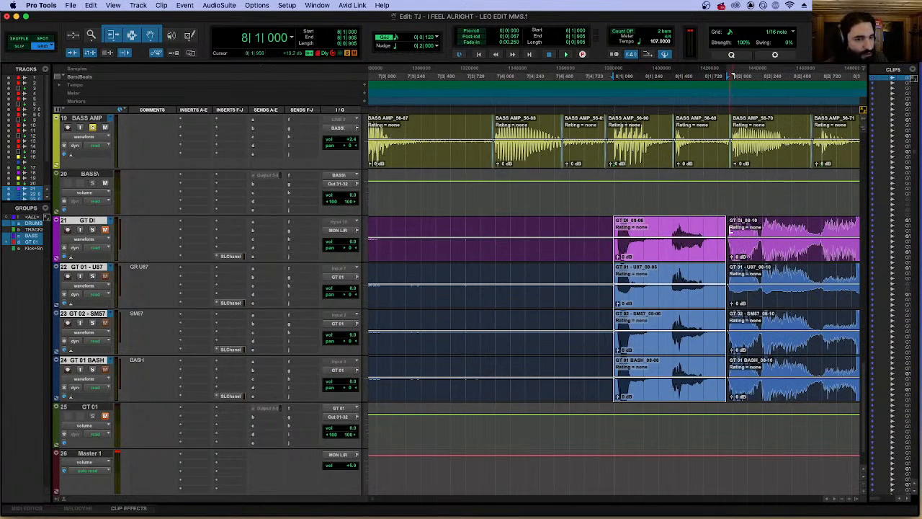
Separate the grouped guitar clips at 10|1|000.
left_click(764, 224)
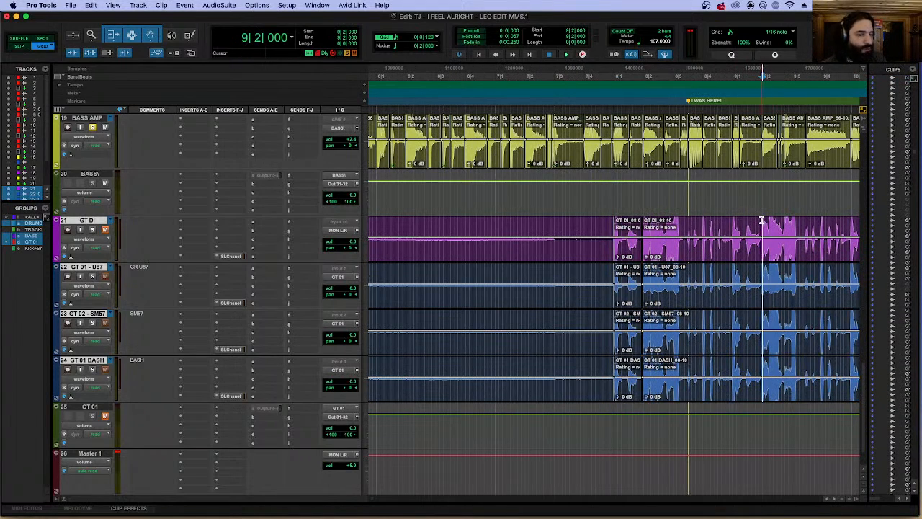
left_click(837, 226)
key("super+]")
key("super+]")
key("super+]")
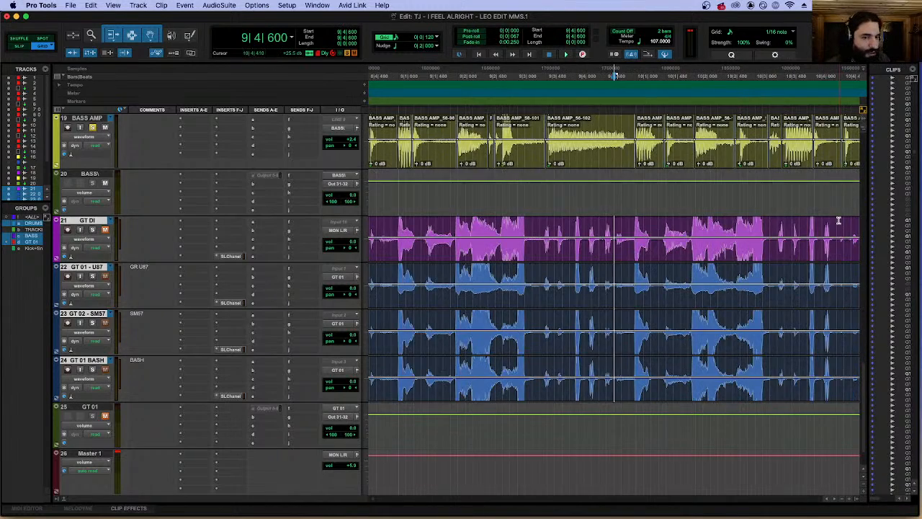
left_click(701, 223)
key("b")
key("r")
key("r")
key("r")
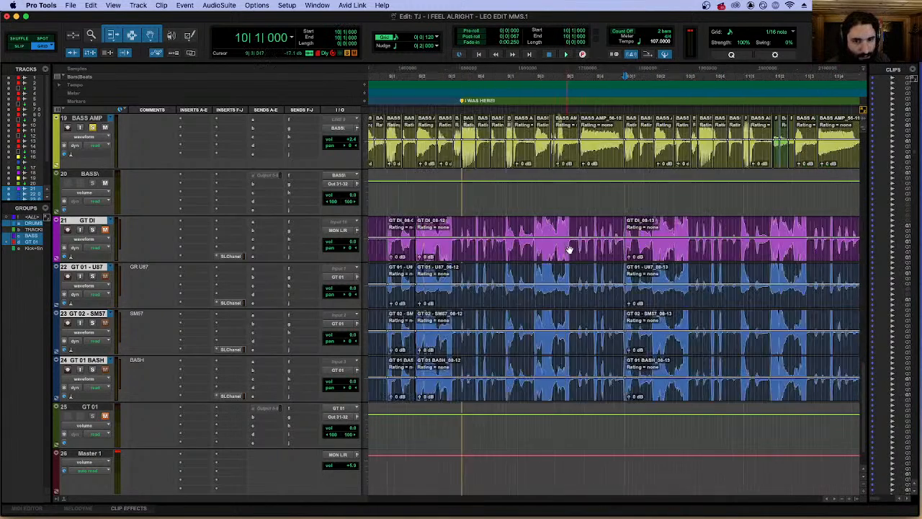
Select the grouped guitar clips between 8|1|000 and 10|1|000.
left_click(553, 250)
key("r")
key("t")
key("t")
key("t")
left_click(540, 257, "shift")
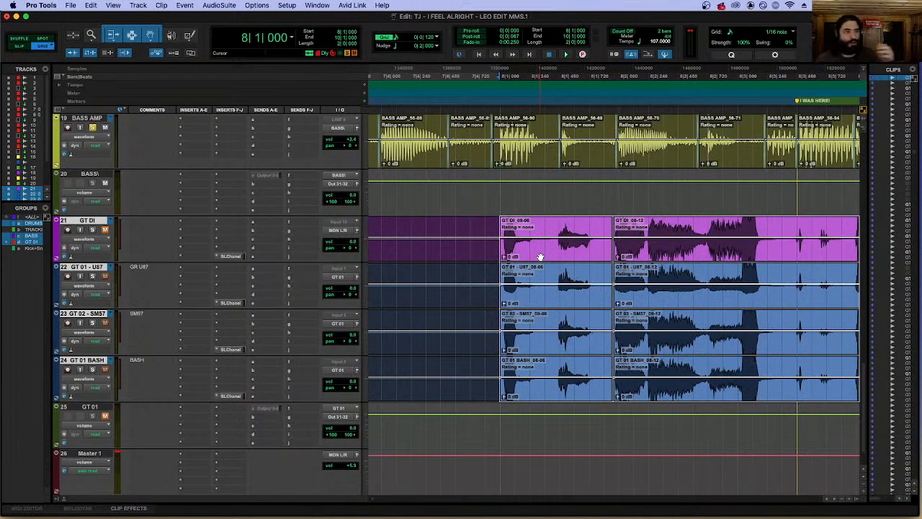
Find and open Beat Detective, and set its operation to Clip Separation.
left_click(382, 5)
type("beat")
key("Down")
key("Down")
key("Down")
key("Return")
left_click(383, 5)
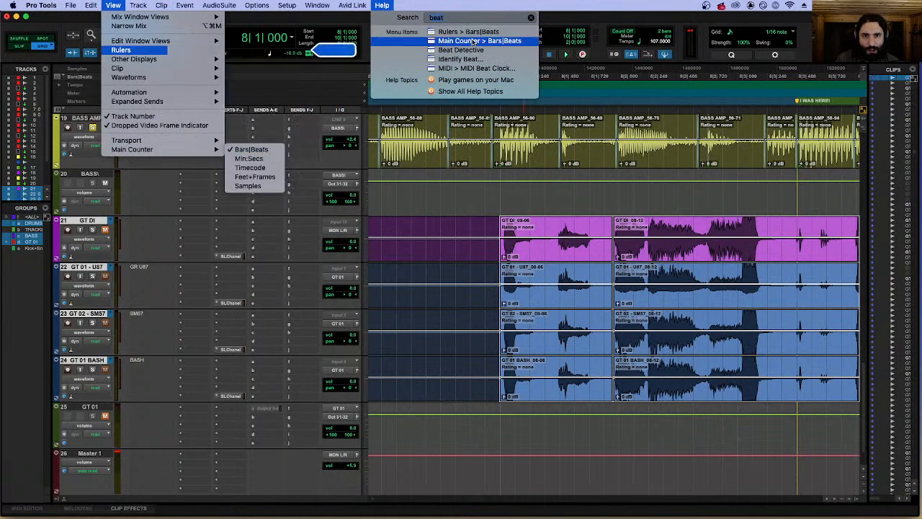
left_click(475, 54)
left_click(105, 149)
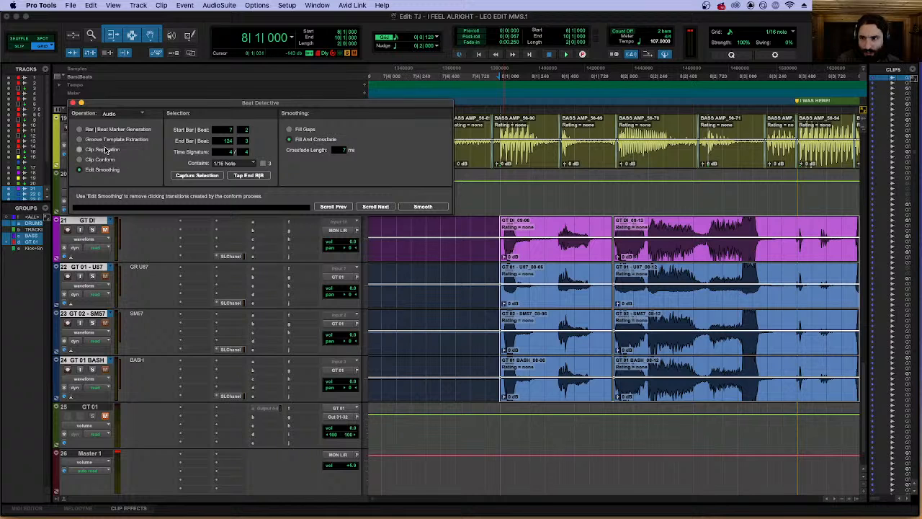
Capture the 8|1 to 10|1 selection, analyze it for transients and separate the grouped guitar clips at the detected triggers.
left_click(198, 176)
left_click(409, 132)
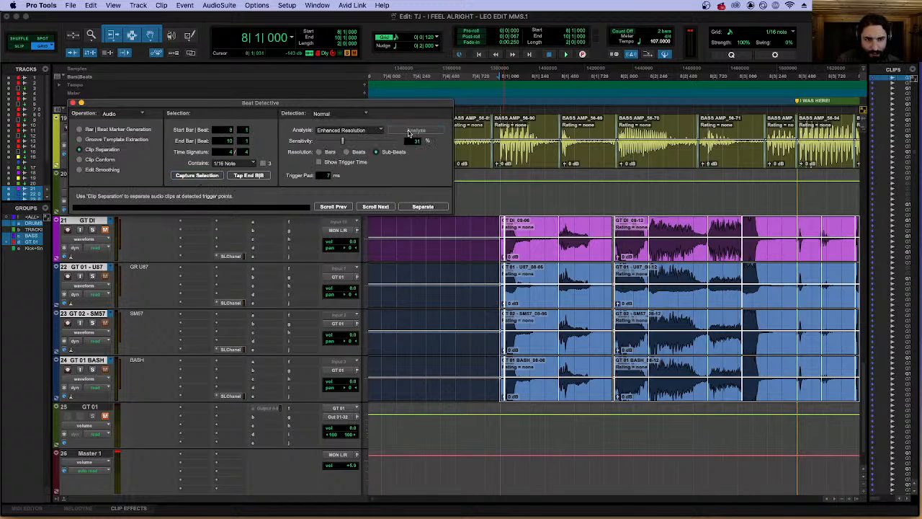
key("r")
key("t")
key("t")
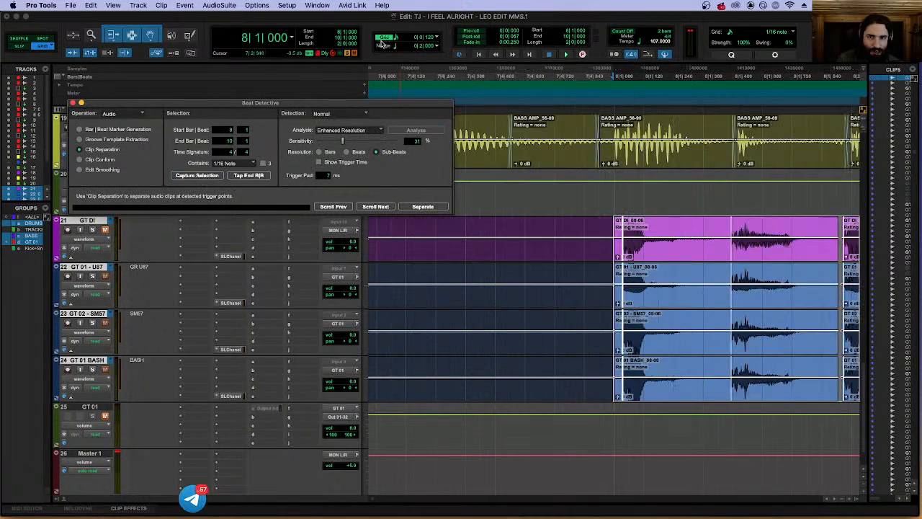
left_click(426, 209)
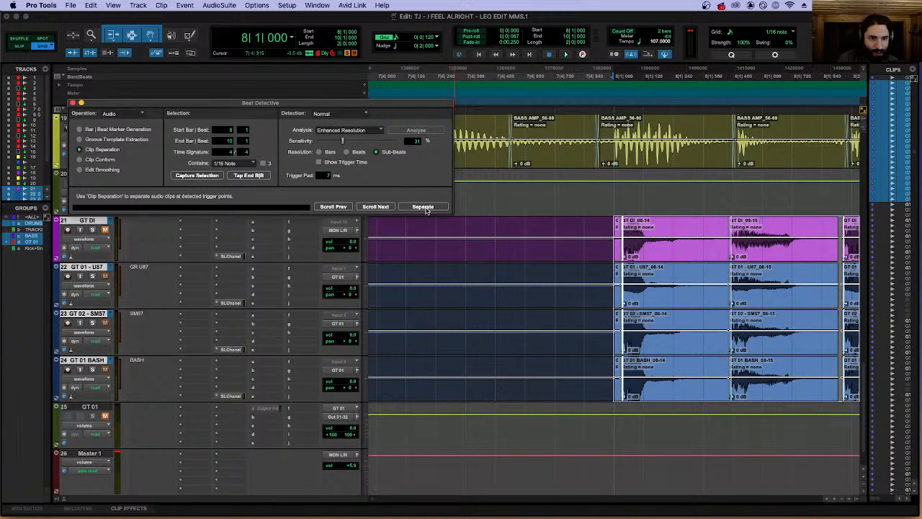
Try to conform the separated guitar clips to 1/16 Note, and recapture the selection in Clip Separation.
left_click(101, 159)
left_click(422, 207)
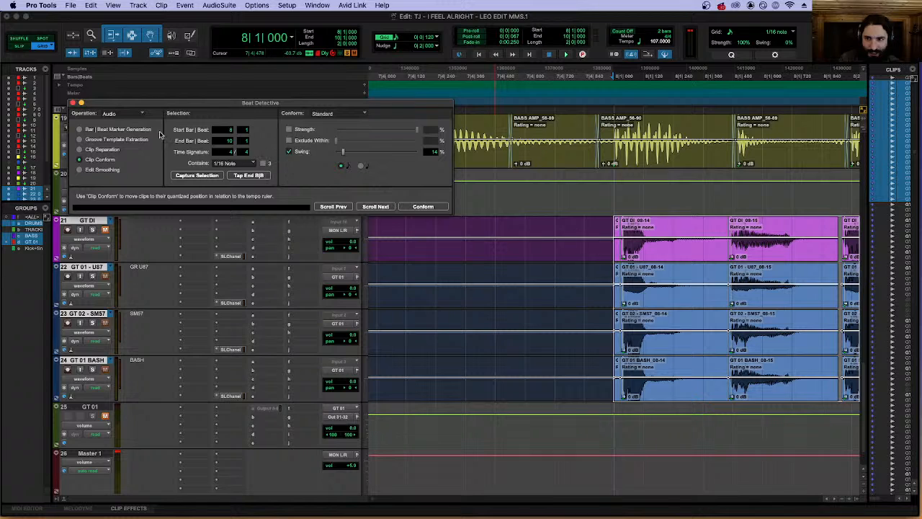
left_click(231, 159)
left_click(113, 150)
left_click(207, 177)
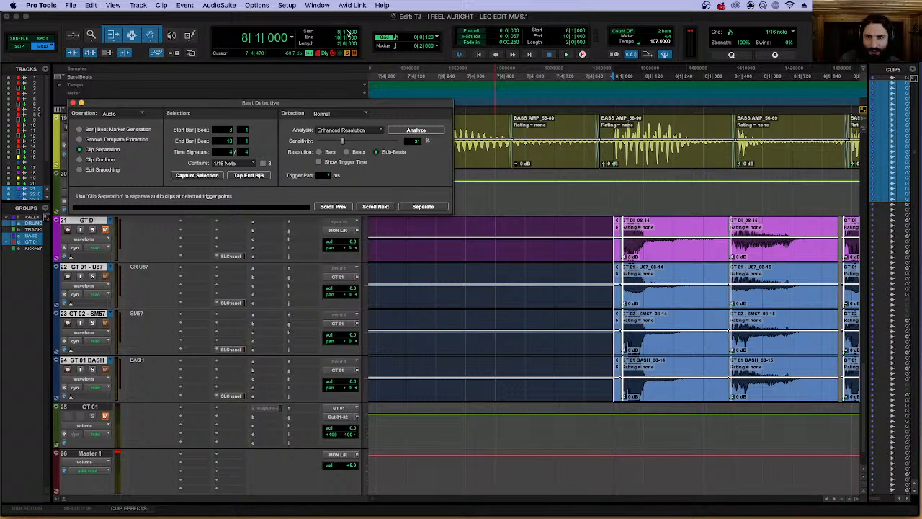
Set Clip Conform to 1/8 Note and conform the separated guitar clips.
left_click(80, 159)
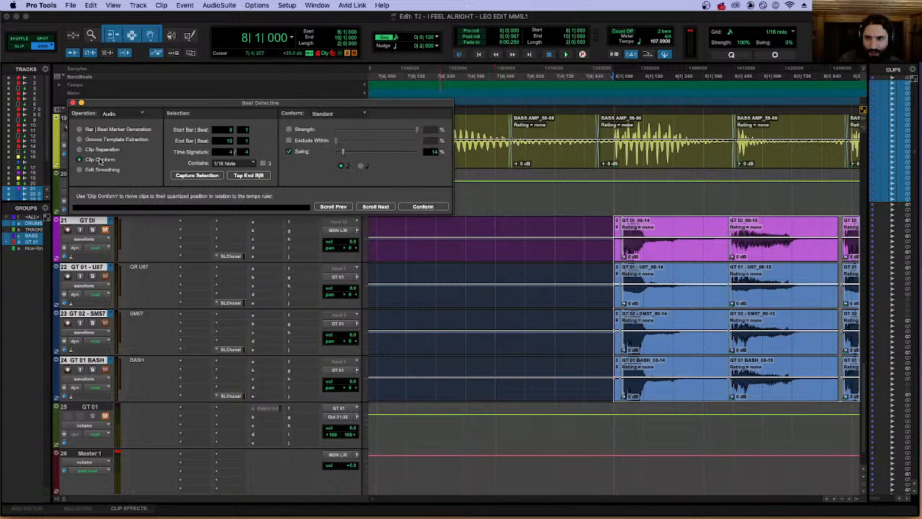
left_click(238, 164)
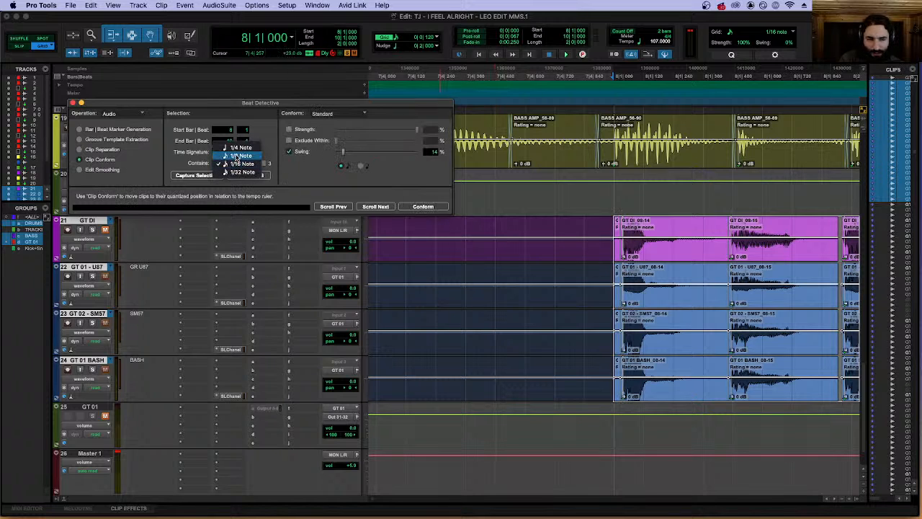
left_click(234, 153)
left_click(423, 207)
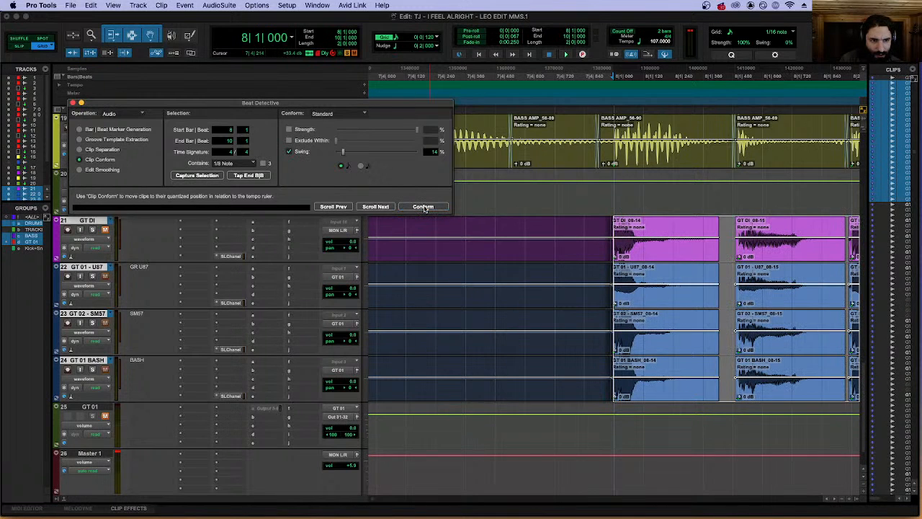
Examine the conformed guitar clips from bar 8 onward, comparing their attacks and gaps with the BASS AMP notes.
key("t")
scroll(850, 251, "right", 3)
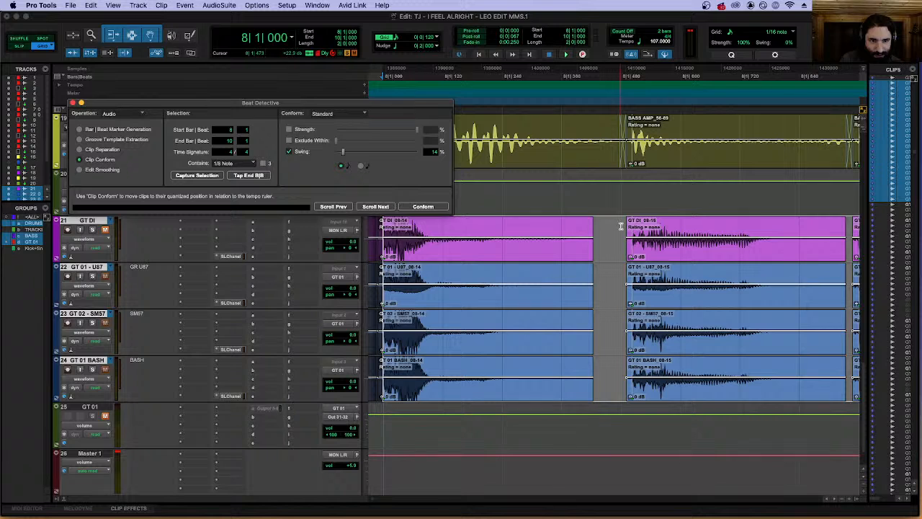
key("r")
scroll(644, 229, "right", 3)
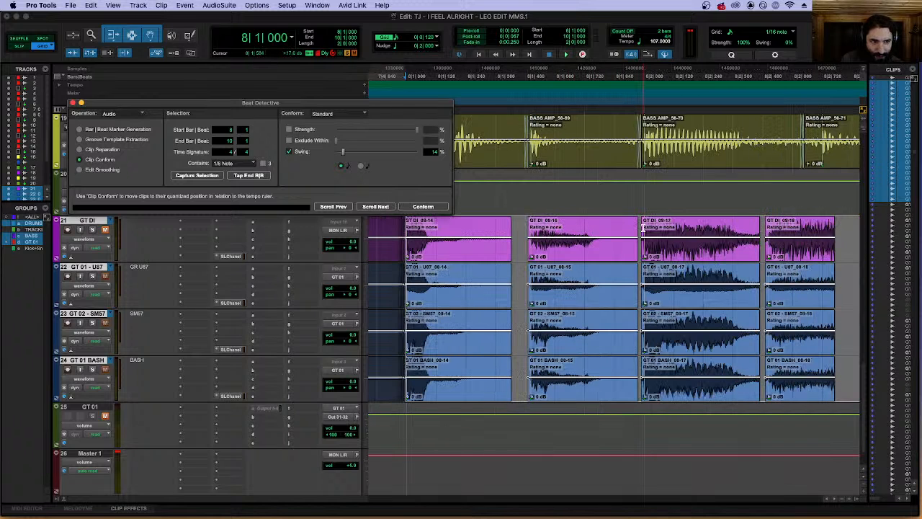
scroll(719, 217, "right", 6)
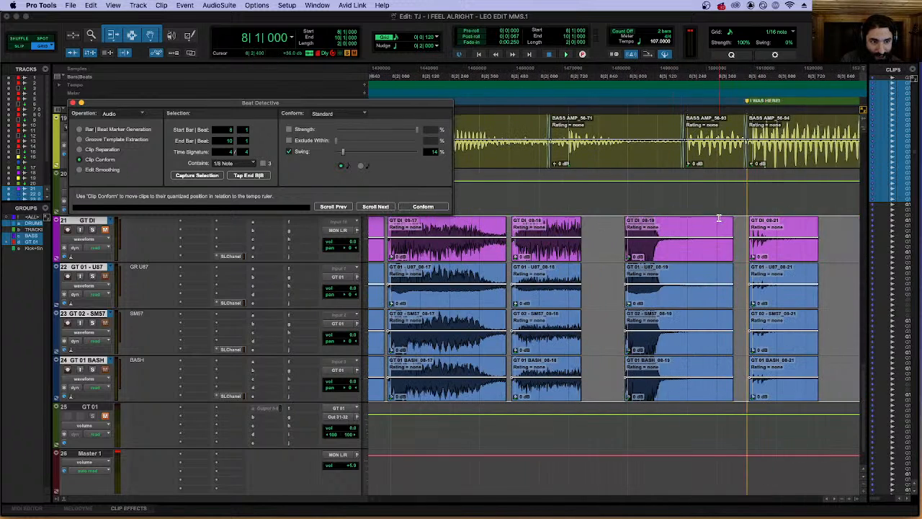
scroll(715, 218, "left", 5)
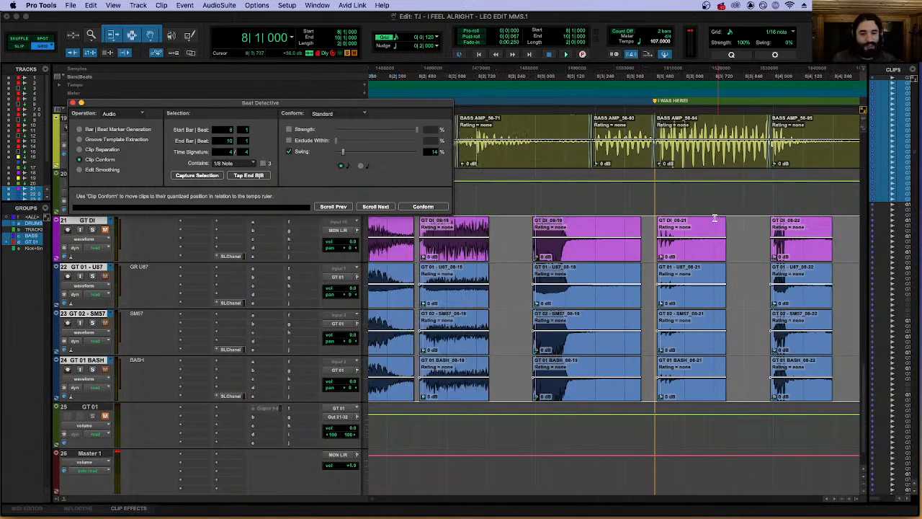
scroll(713, 217, "left", 1)
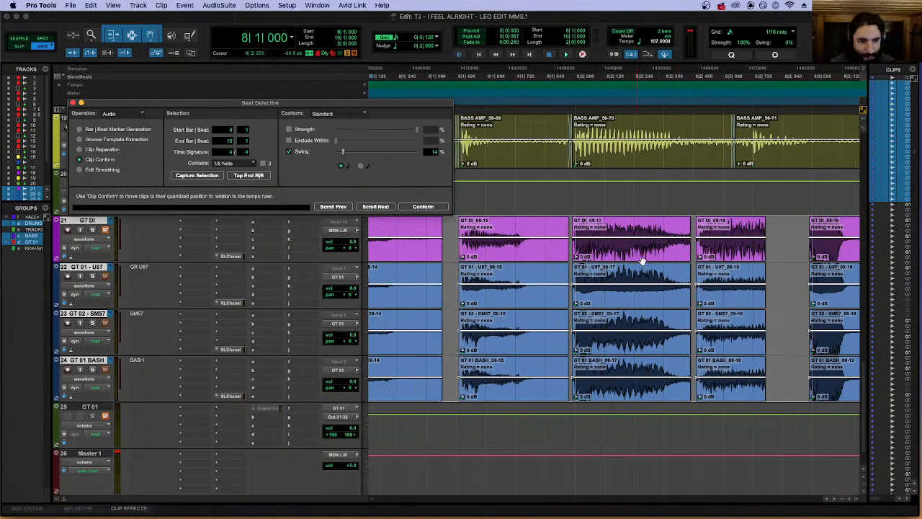
scroll(586, 353, "up", 5)
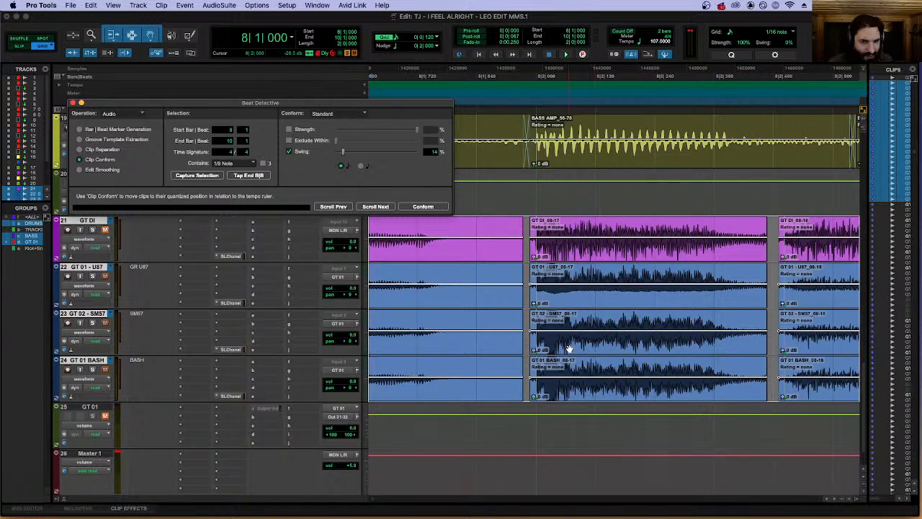
scroll(540, 328, "left", 2)
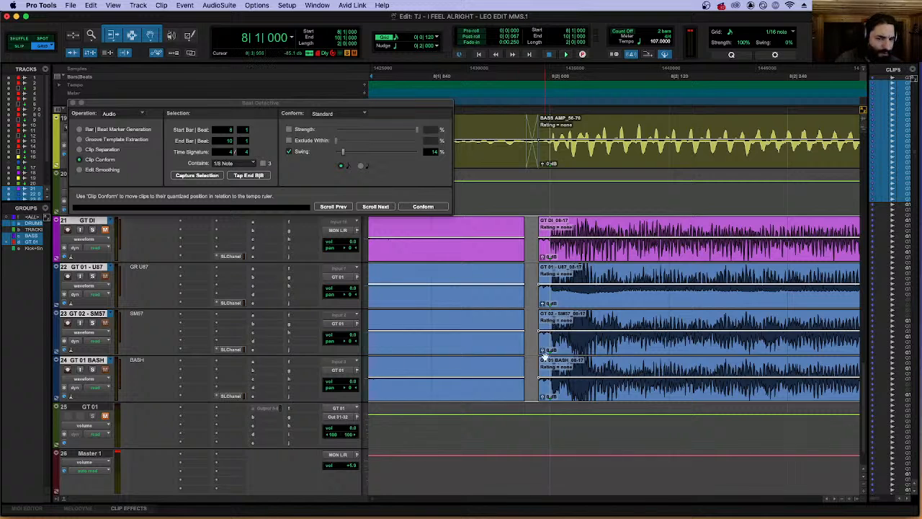
key("r")
key("r")
key("r")
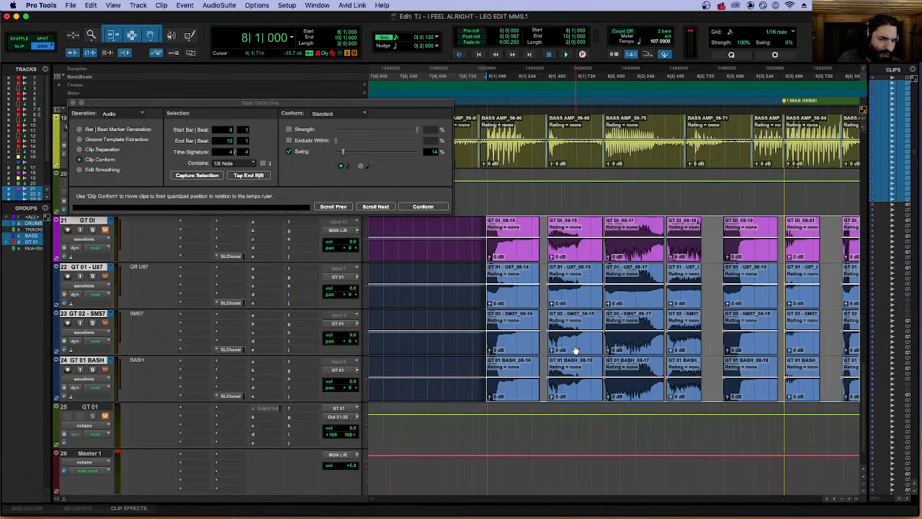
Undo the Beat Detective conform and clip separation on the grouped guitar tracks.
key("super+z")
key("super+z")
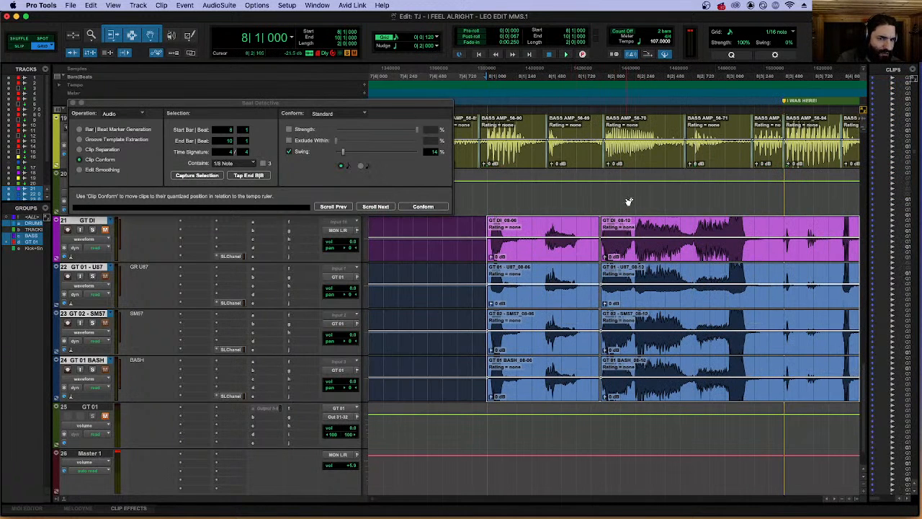
Separate the grouped guitar clips at 8|3|480, on the I WAS HERE! marker.
left_click(621, 201)
key("r")
key("r")
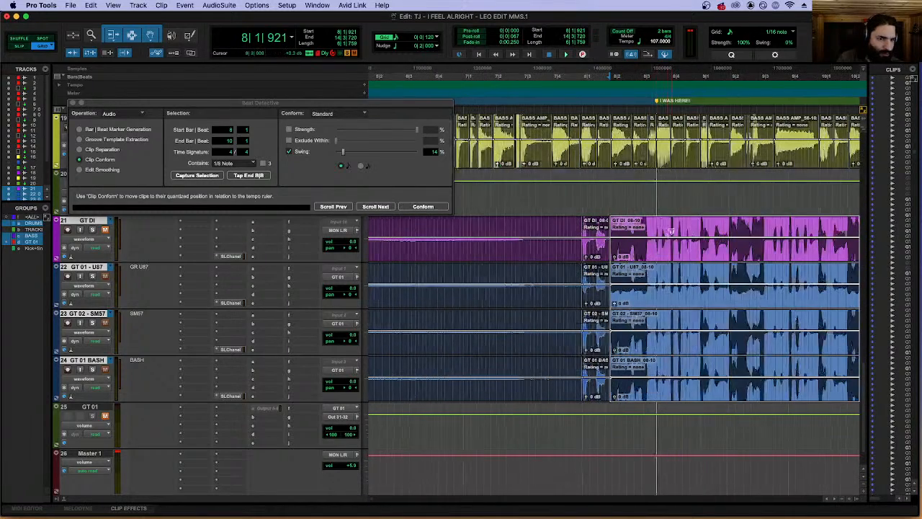
left_click_drag(654, 222, 657, 221)
key("t")
key("t")
key("t")
key("t")
left_click(674, 222)
key("b")
key("r")
key("r")
key("r")
Select the two grouped guitar clips between 8|1|000 and 8|3|480.
left_click(553, 256)
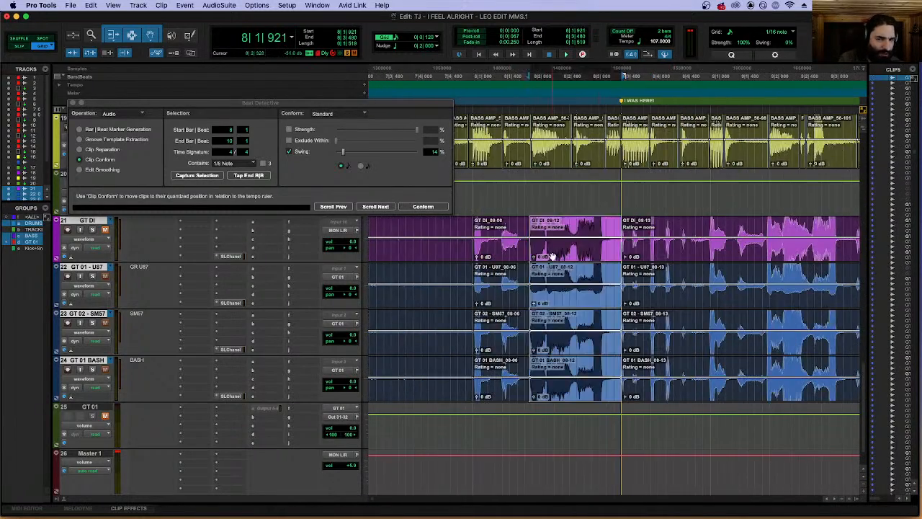
left_click(499, 257, "shift")
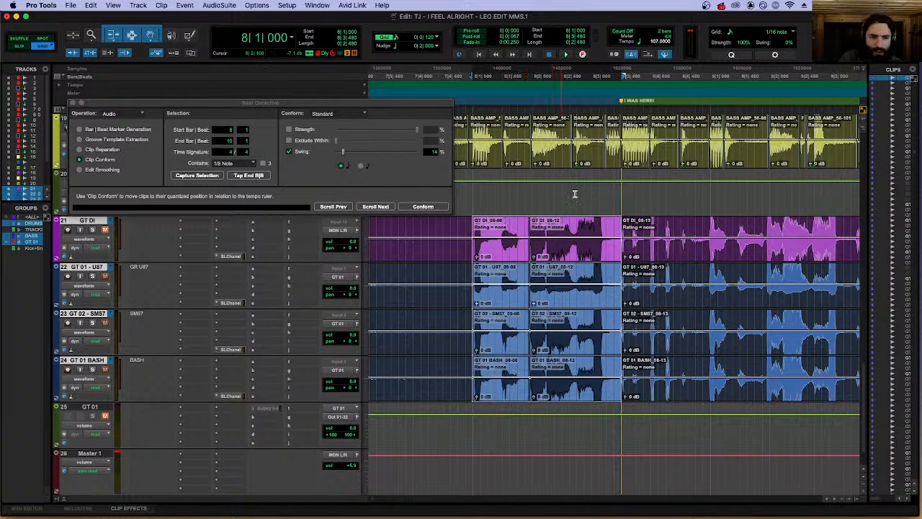
key("t")
key("t")
scroll(646, 211, "right", 3)
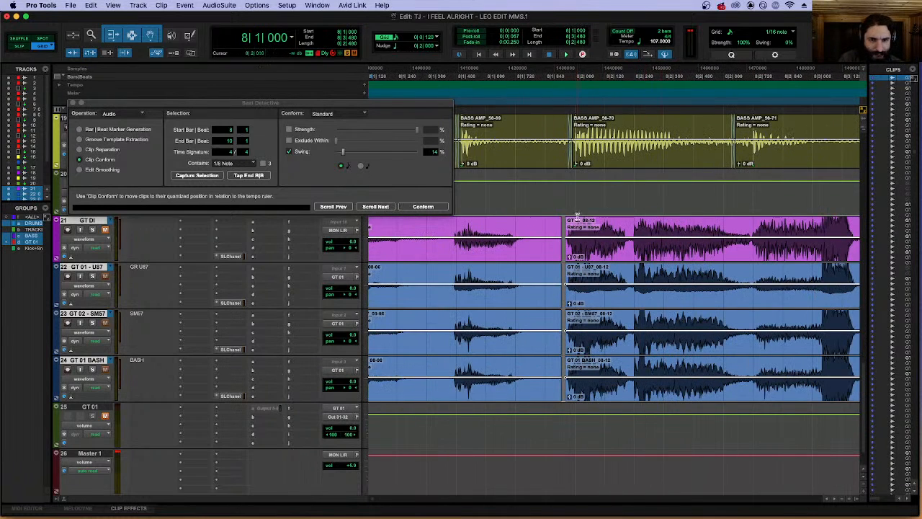
scroll(594, 221, "left", 8)
key("r")
key("r")
left_click(603, 236)
key("super+shift+v")
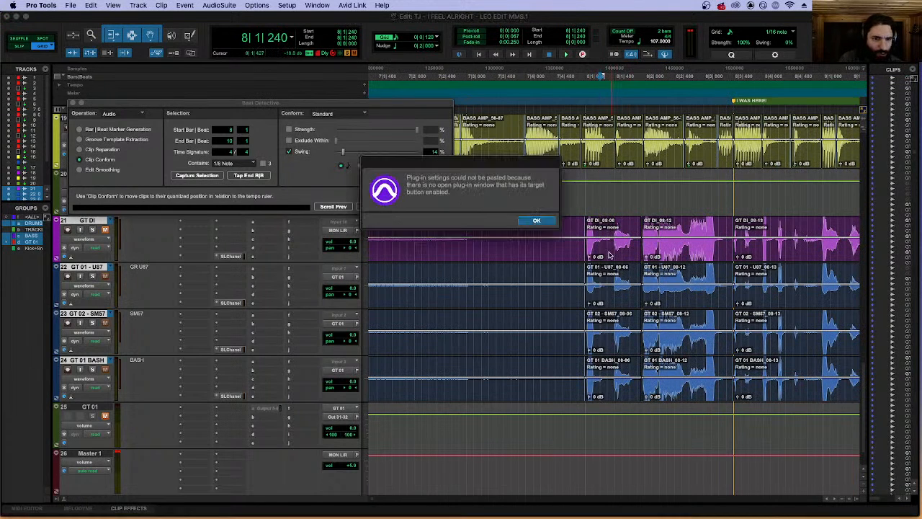
key("Return")
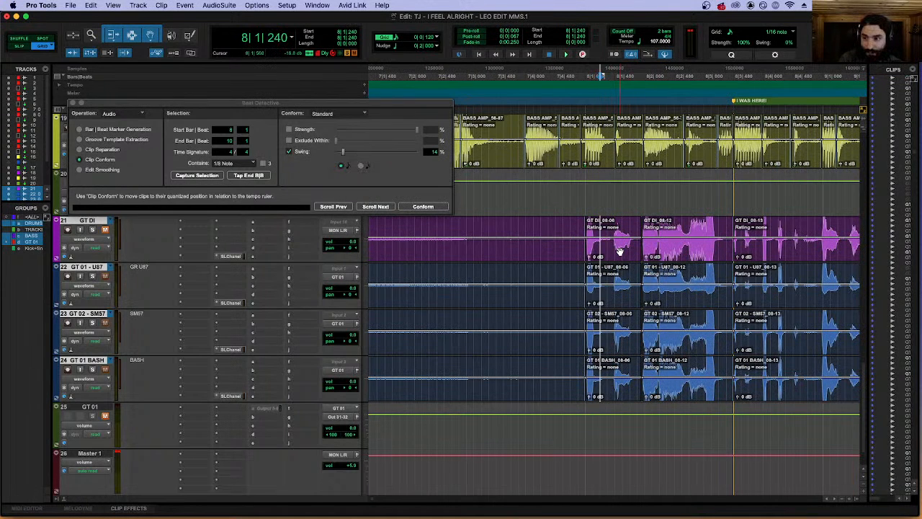
Select only the GT DI audio from 8|1|000 to 8|4|000, with the edit groups suspended.
left_click(620, 251)
left_click(684, 251, "shift")
key("t")
key("t")
key("t")
key("t")
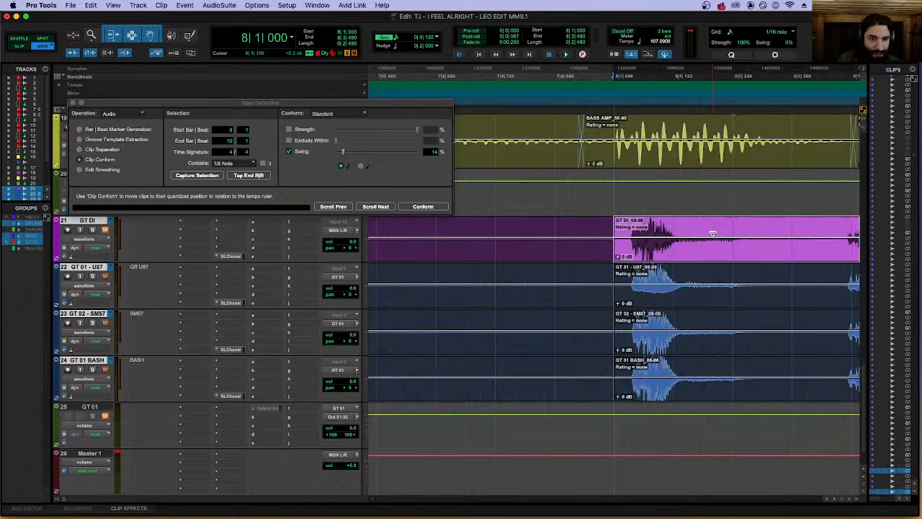
key("r")
key("r")
key("r")
scroll(637, 232, "right", 5)
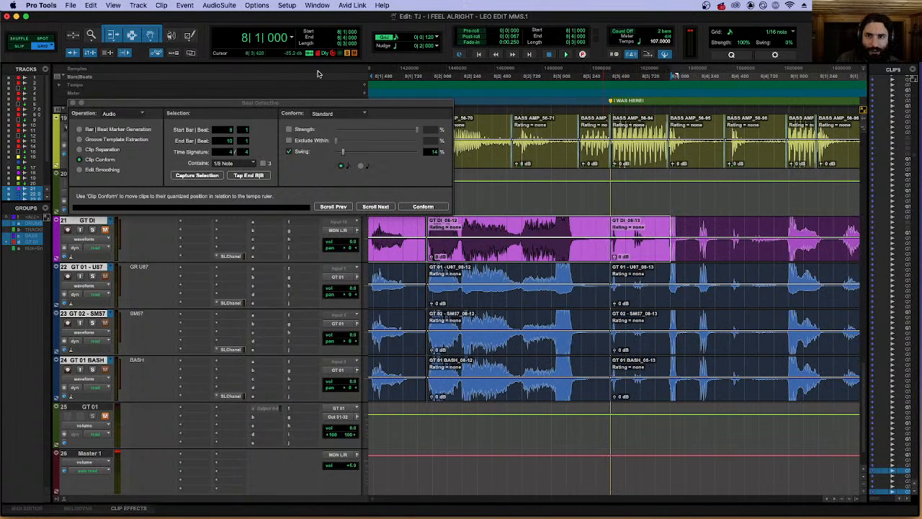
key("r")
key("r")
key("t")
key("t")
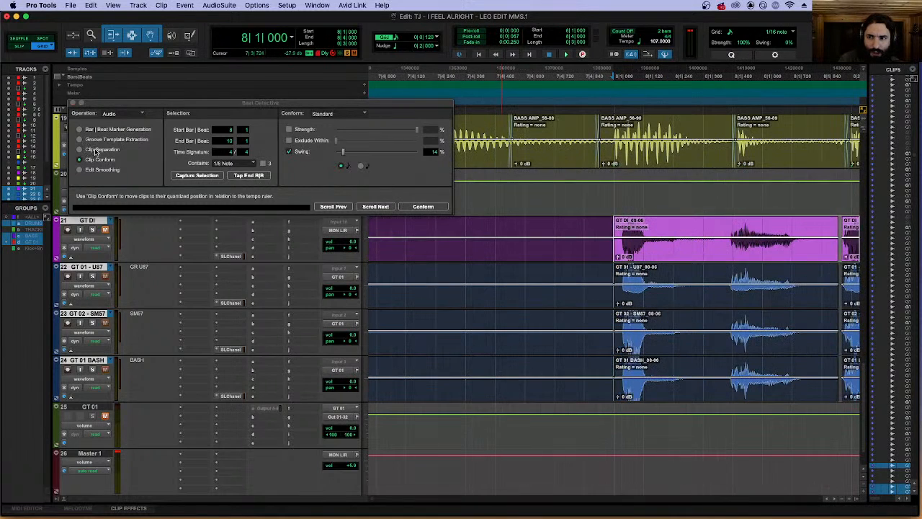
Analyze the GT DI selection for transients with Beat Detective's Clip Separation.
left_click(80, 149)
left_click(417, 131)
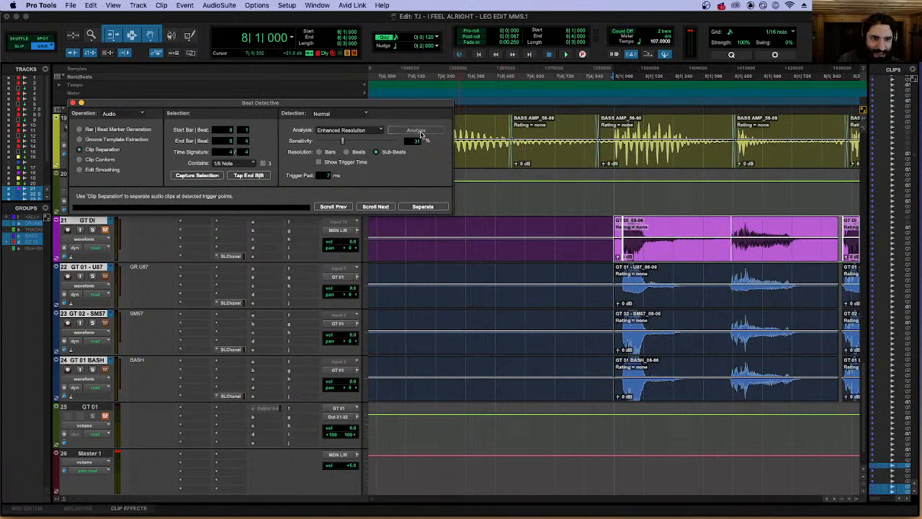
key("r")
key("r")
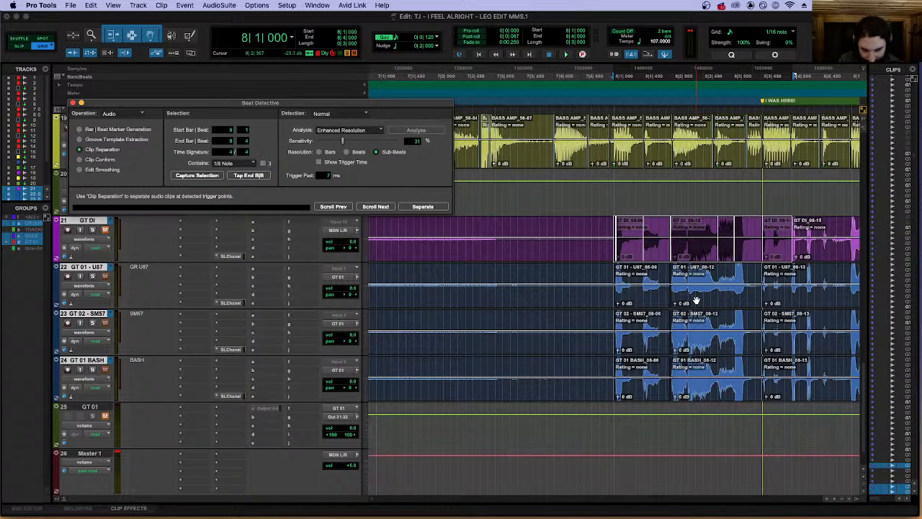
Extend the GT DI selection down to the U87, SM57 and BASH guitar tracks, with Beat Detective set to Clip Separation.
key("shift+semicolon")
key("shift+semicolon")
key("shift+semicolon")
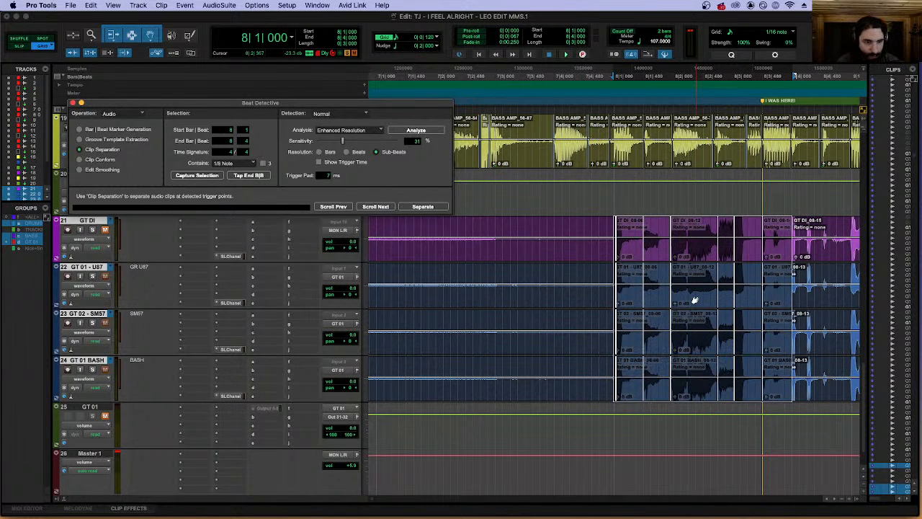
left_click(112, 160)
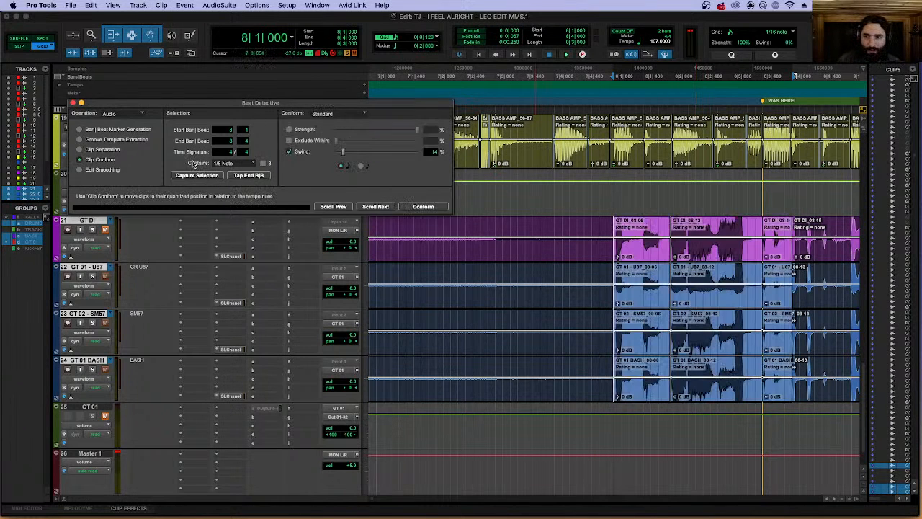
left_click(101, 149)
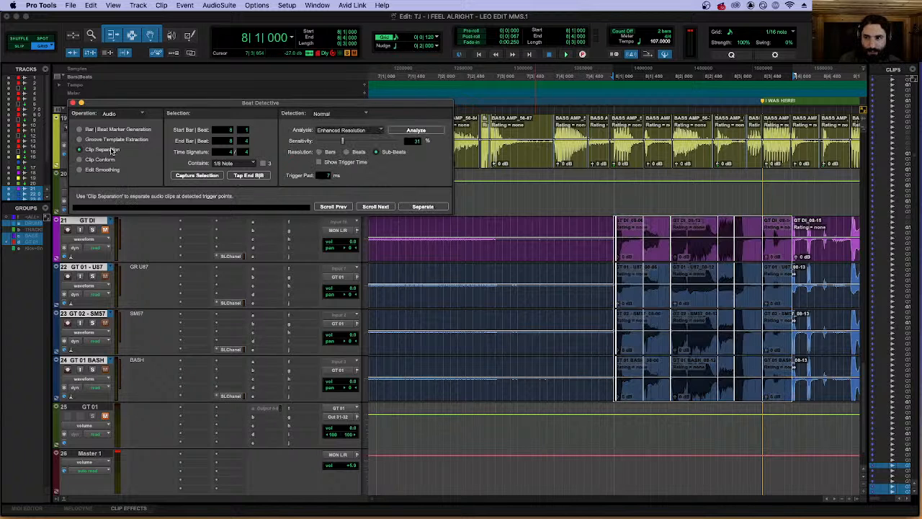
Try to separate the selected guitar clips at the detected triggers and conform the pieces to the grid with Clip Conform.
left_click(422, 206)
left_click(102, 159)
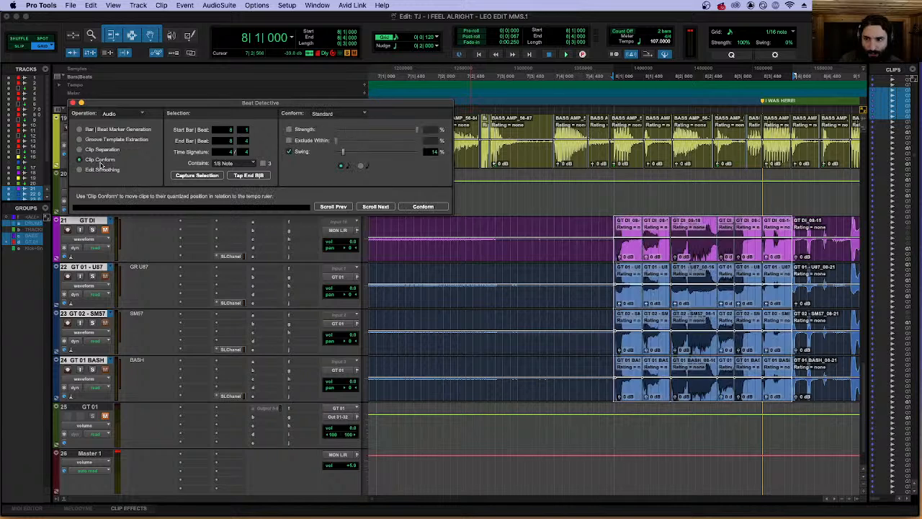
left_click(446, 207)
scroll(572, 201, "up", 3)
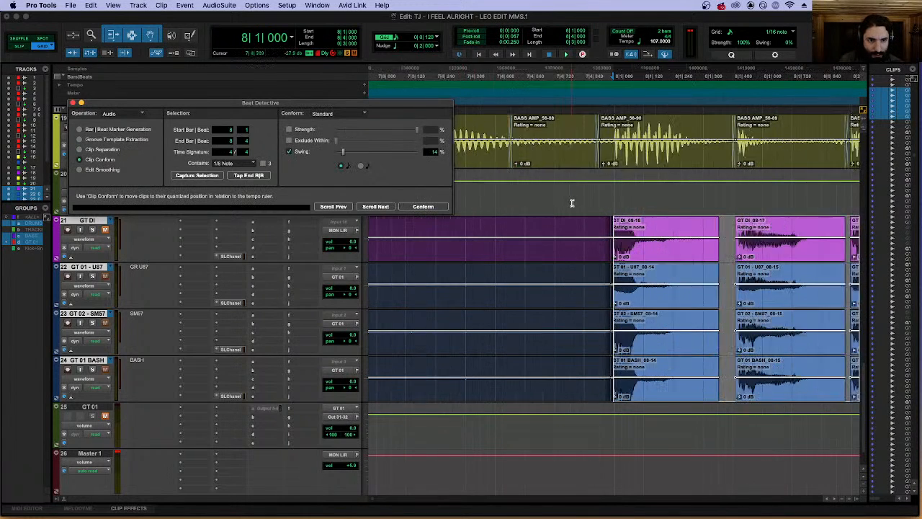
scroll(559, 201, "right", 3)
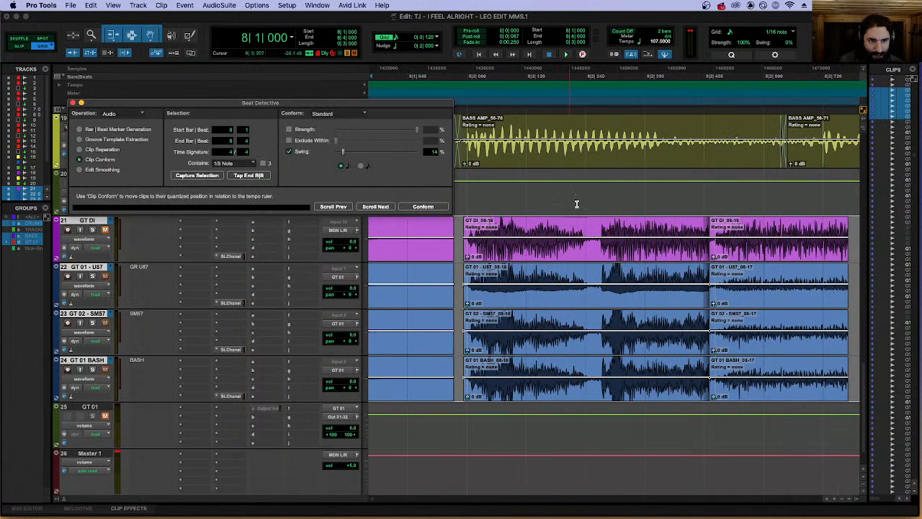
scroll(594, 211, "down", 3)
Undo the conform and the separation of the guitar clips.
key("super+z")
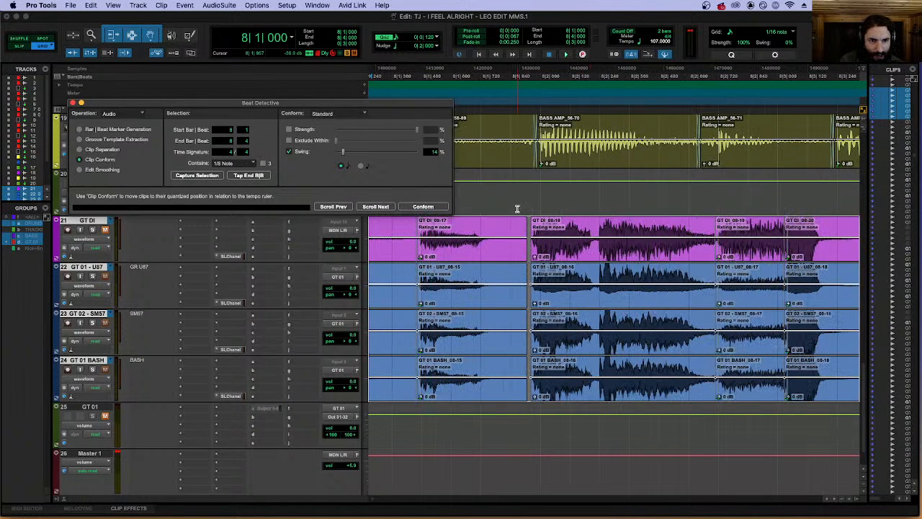
key("super+z")
key("r")
Detect transients on only the GT DI audio from 8|1|000 to 8|4|000, using Clip Separation at 66% sensitivity.
left_click(527, 217)
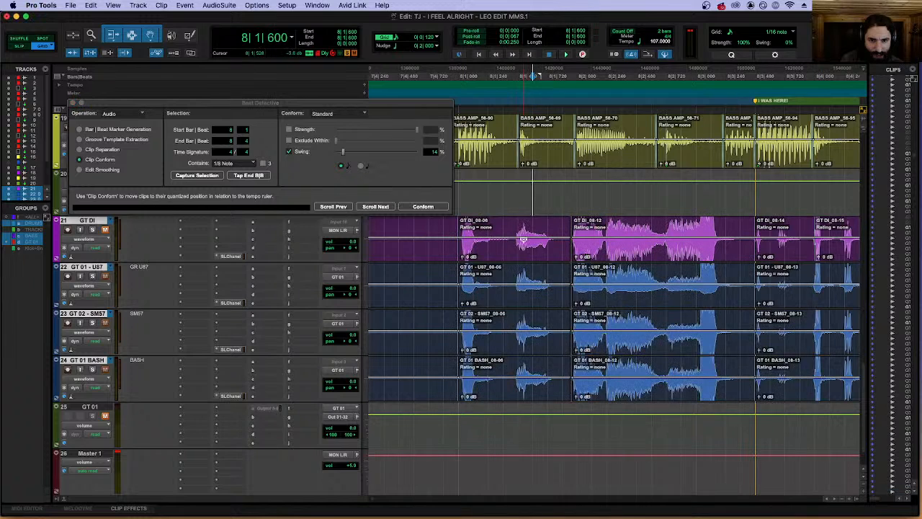
left_click_drag(528, 253, 785, 250)
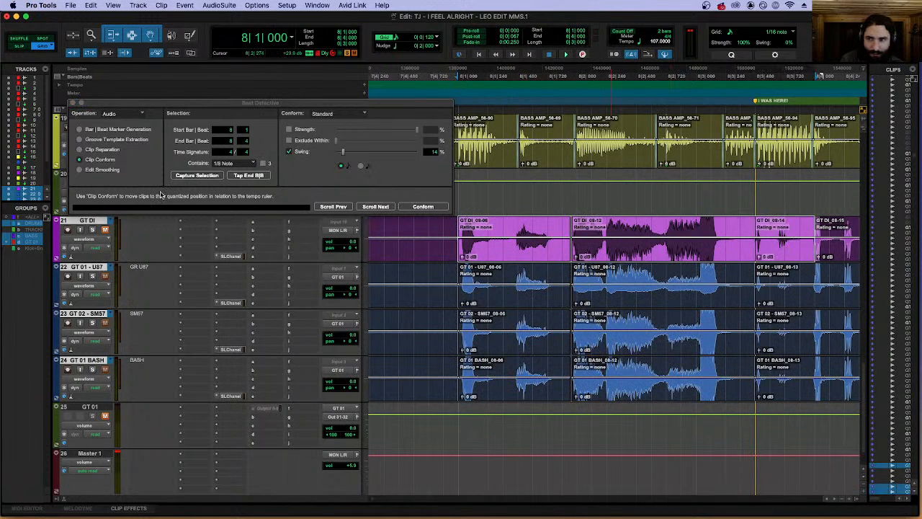
left_click(108, 150)
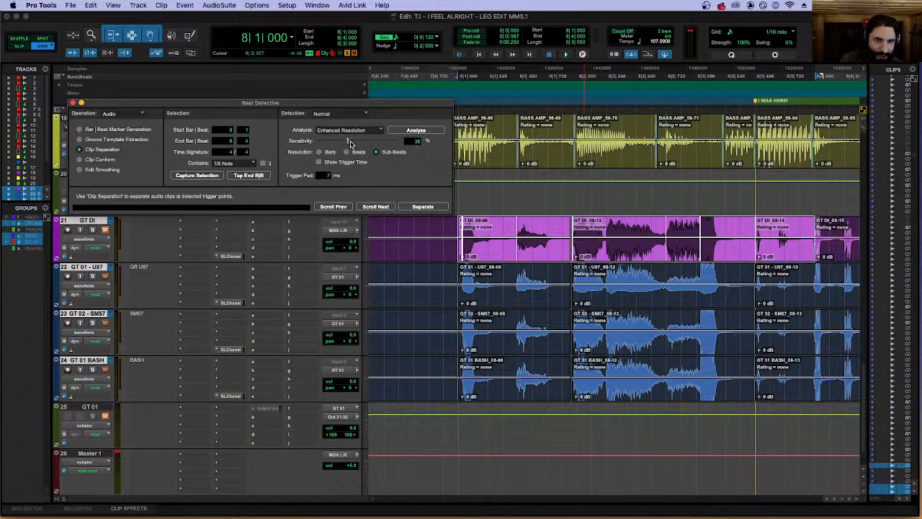
left_click_drag(356, 141, 376, 140)
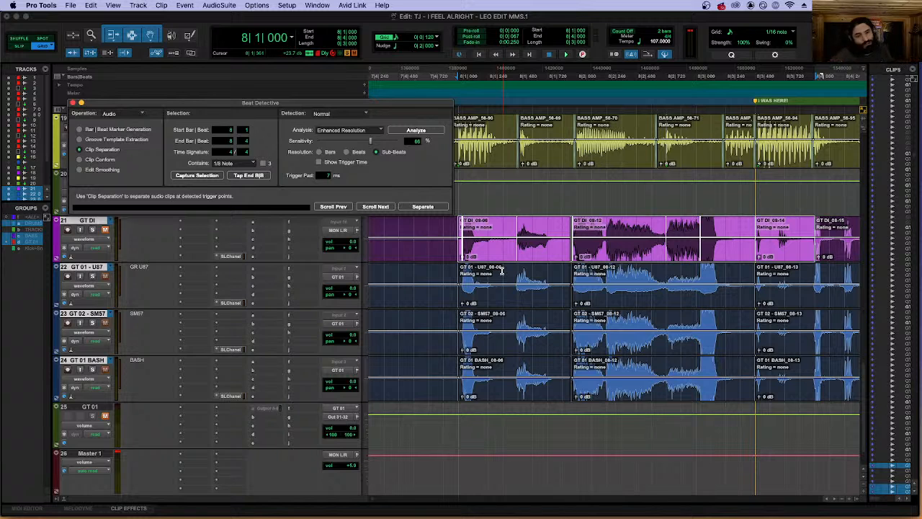
Correct the GT DI separation triggers by hand, with one near 8|2|000 and one at the attack near 8|2|240.
key("t")
key("t")
scroll(665, 233, "right", 4)
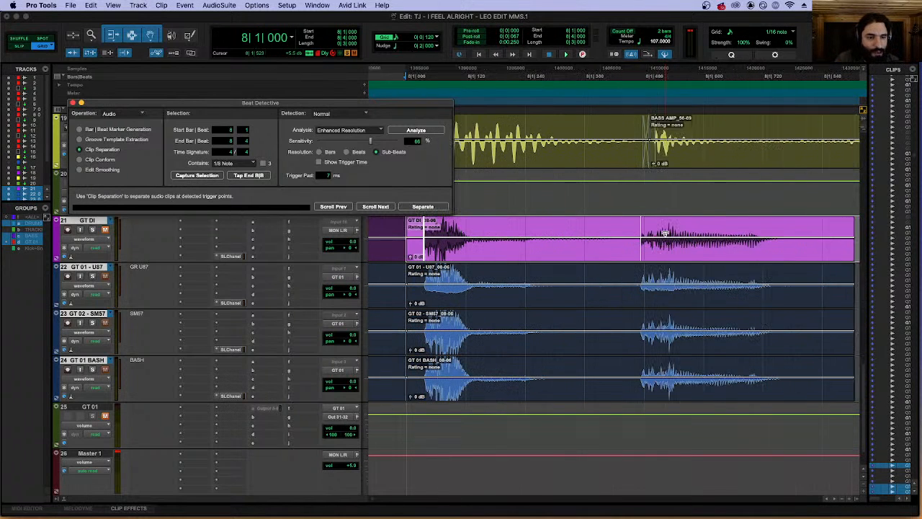
scroll(673, 252, "right", 6)
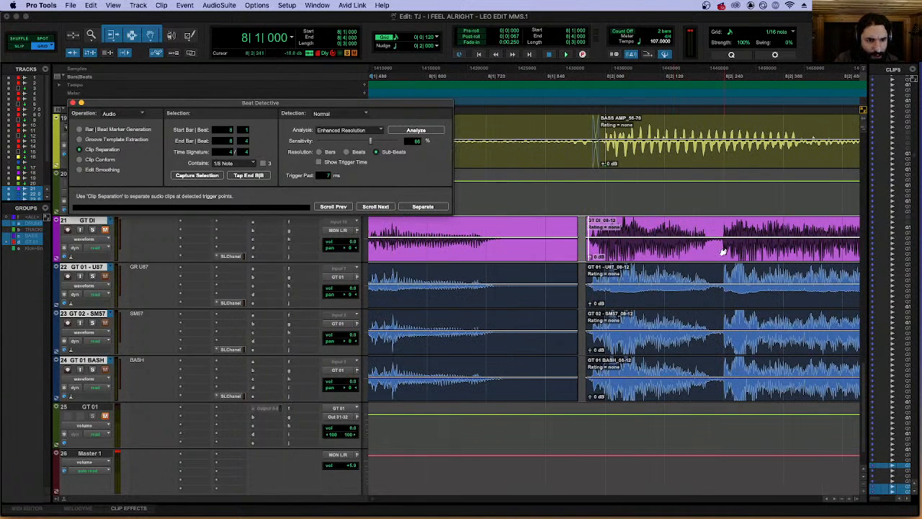
left_click(723, 254)
key("r")
key("t")
key("t")
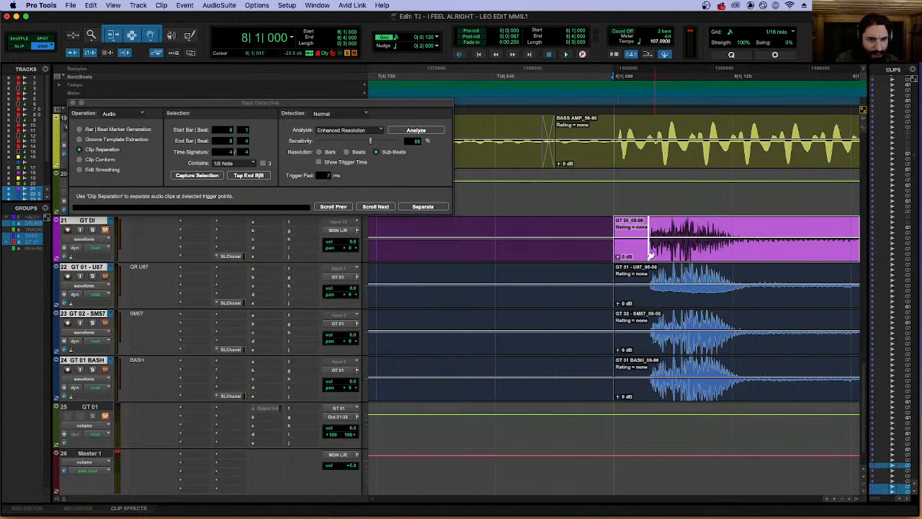
scroll(645, 252, "right", 1)
scroll(645, 252, "right", 5)
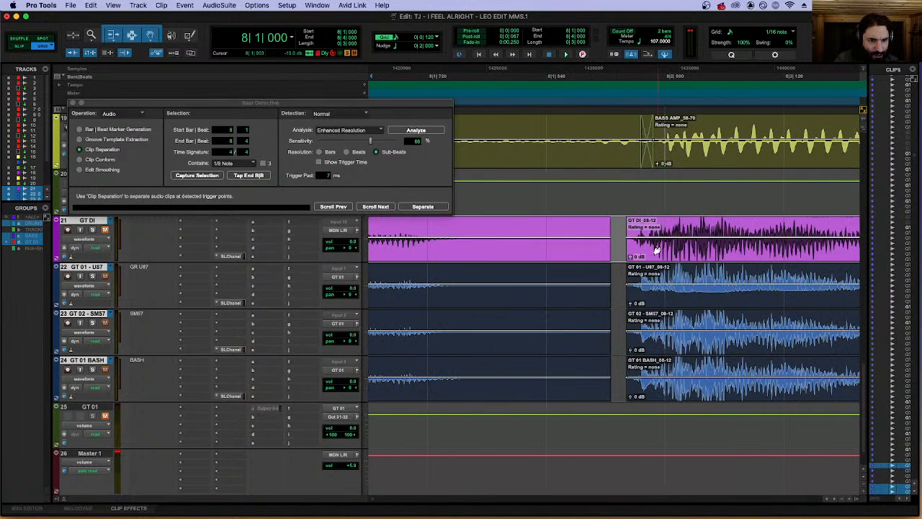
scroll(670, 253, "right", 3)
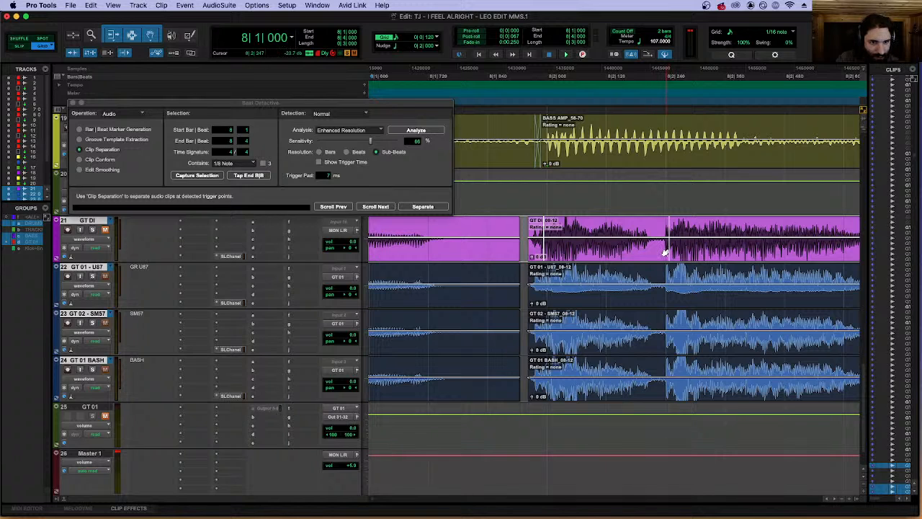
Increase the height of the GT DI track, keeping its waveform view.
left_click_drag(84, 262, 88, 281)
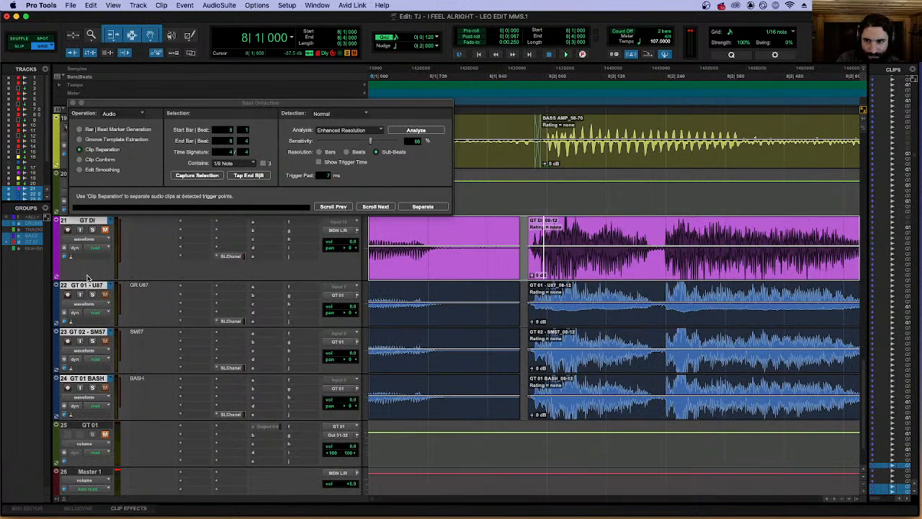
left_click(94, 244)
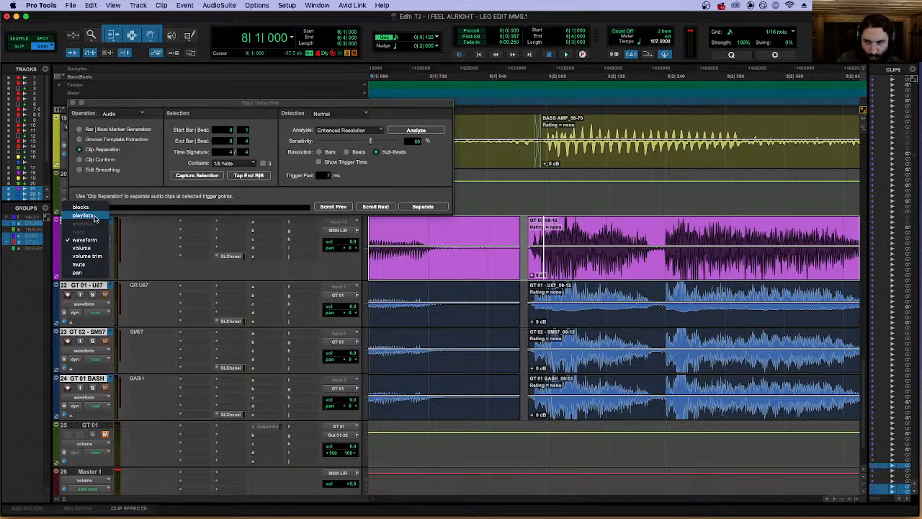
left_click(29, 267)
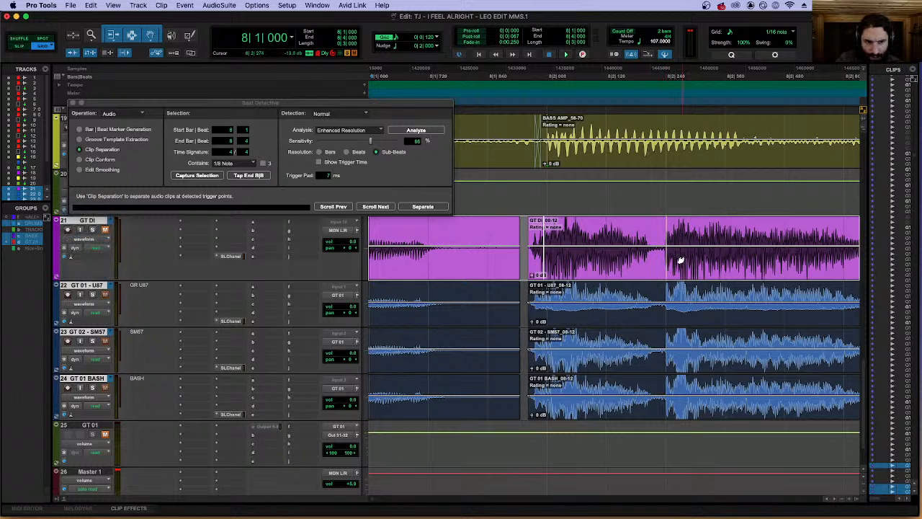
Move the GT DI trigger at 8|3|000 back to the attack near 8|2|720.
scroll(678, 259, "left", 10)
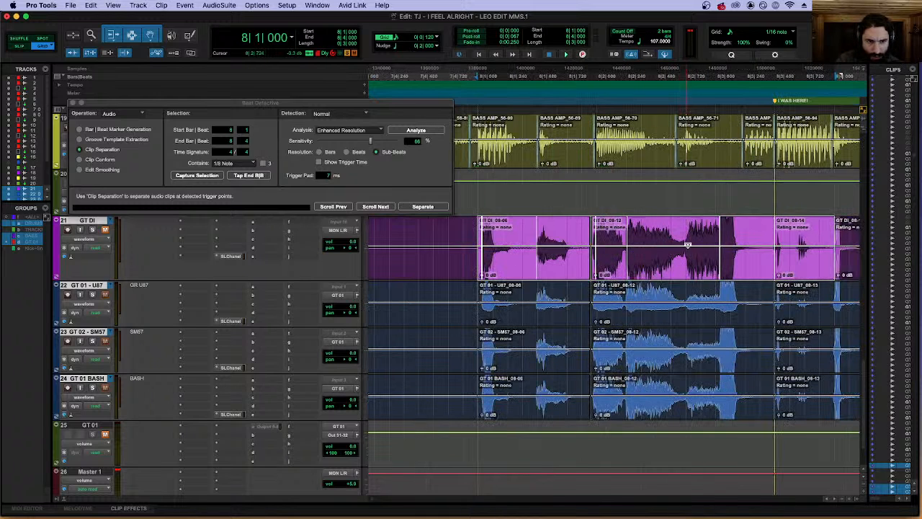
scroll(684, 255, "right", 6)
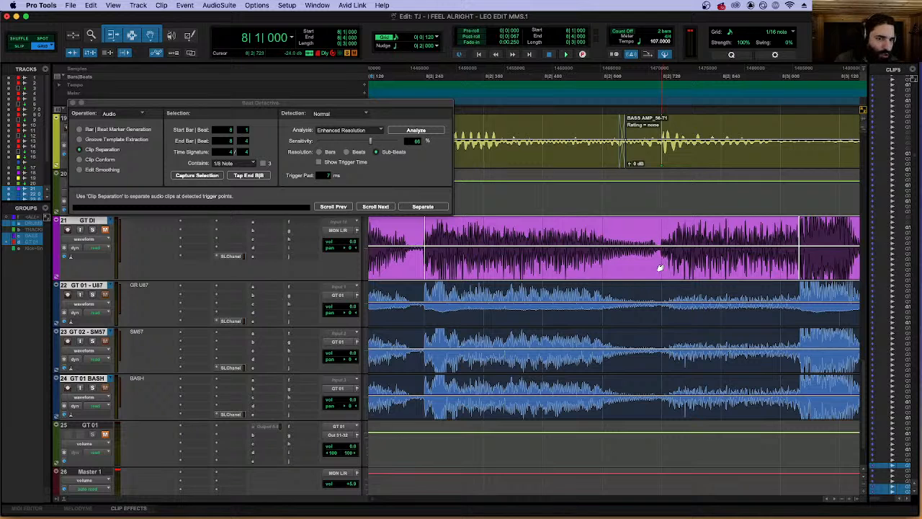
left_click(667, 272)
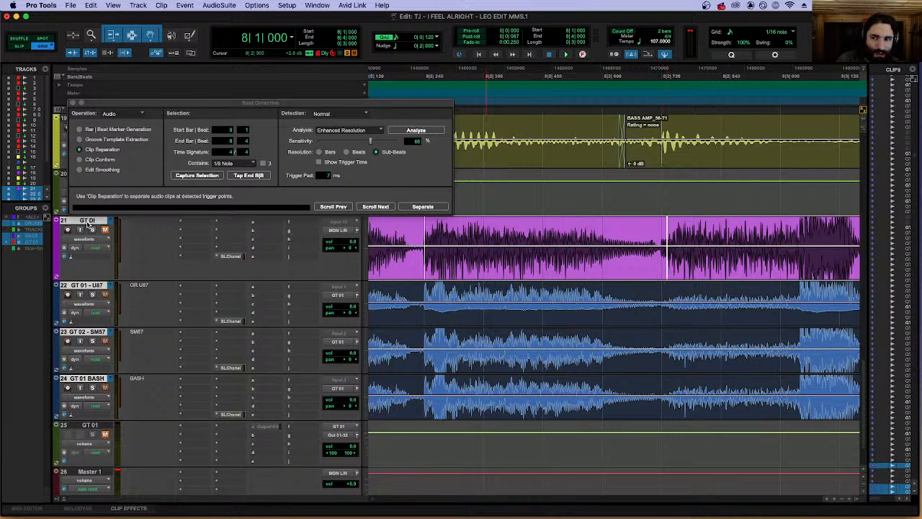
left_click(71, 322)
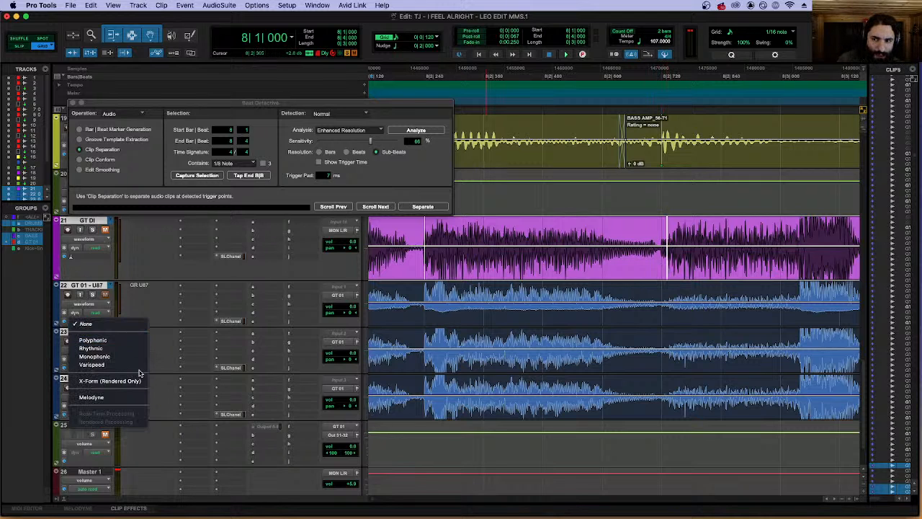
left_click(56, 308)
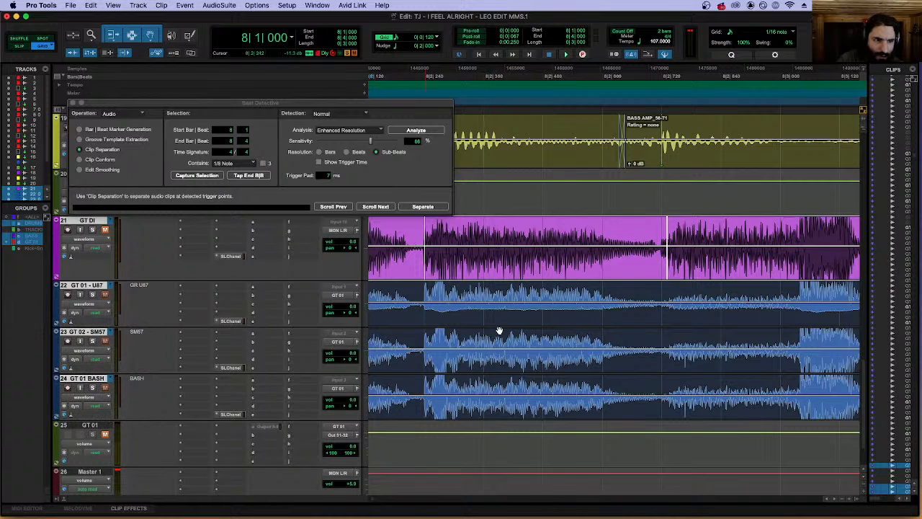
Examine the GT DI waveform and its triggers between 8|2|720 and 8|4|000 for missing or misplaced attacks.
scroll(571, 233, "right", 5)
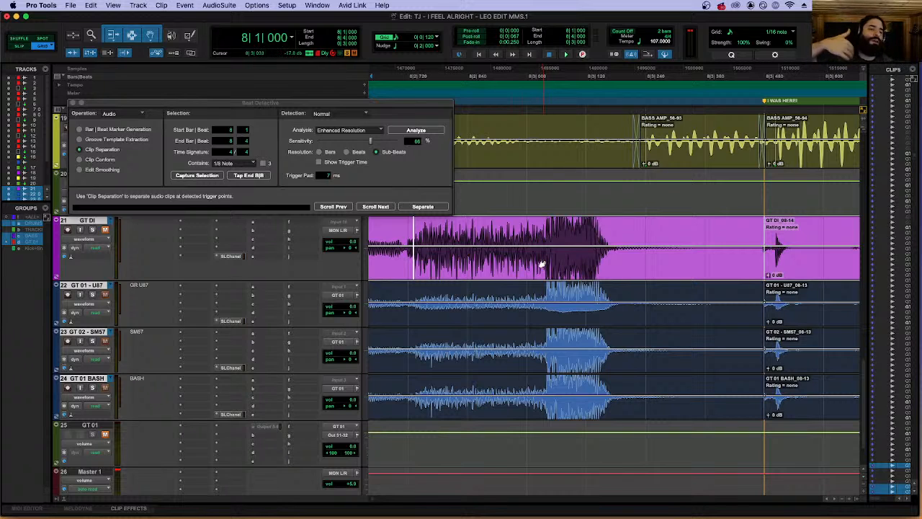
key("r")
key("r")
key("Right")
key("t")
key("t")
key("t")
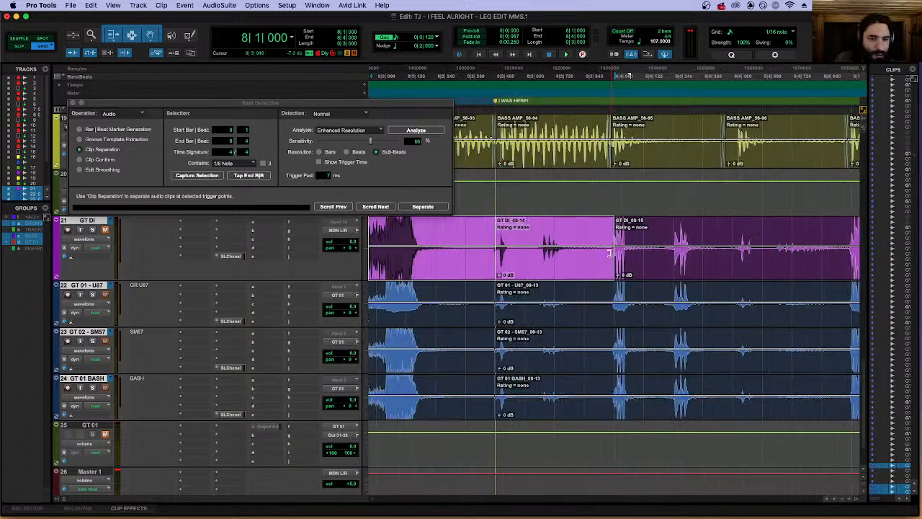
scroll(590, 259, "left", 3)
scroll(589, 259, "left", 2)
key("r")
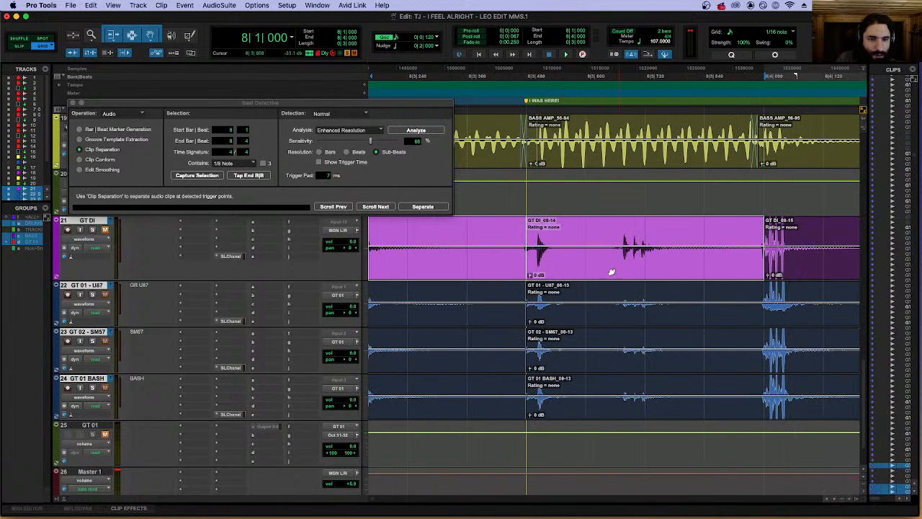
key("r")
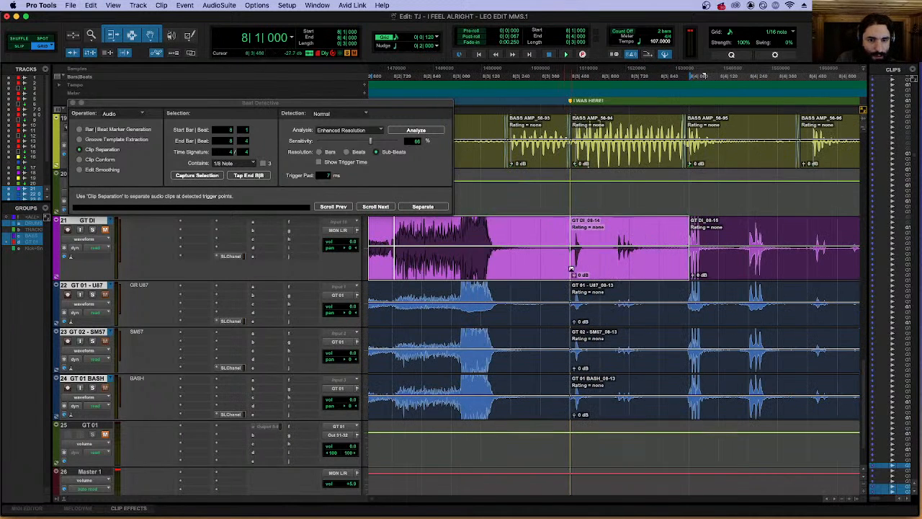
key("Right")
key("t")
key("t")
key("r")
key("r")
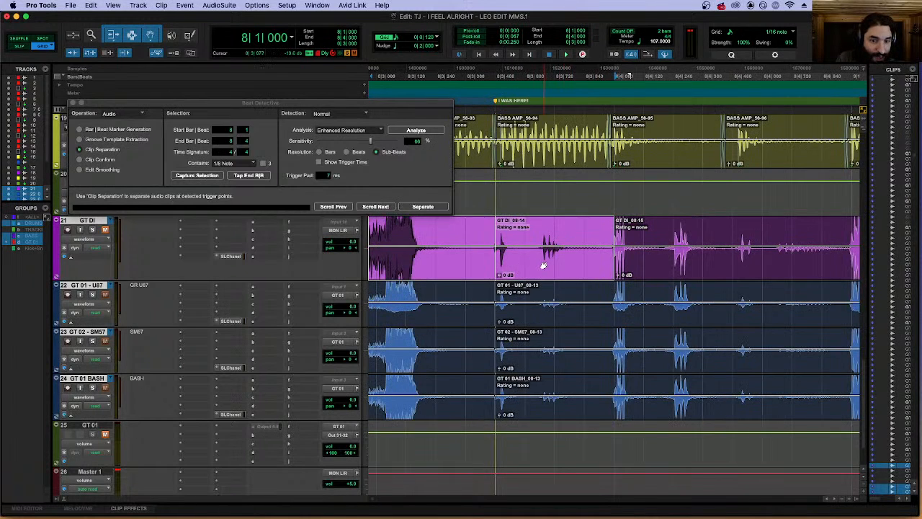
key("r")
scroll(543, 266, "left", 5)
scroll(544, 266, "right", 2)
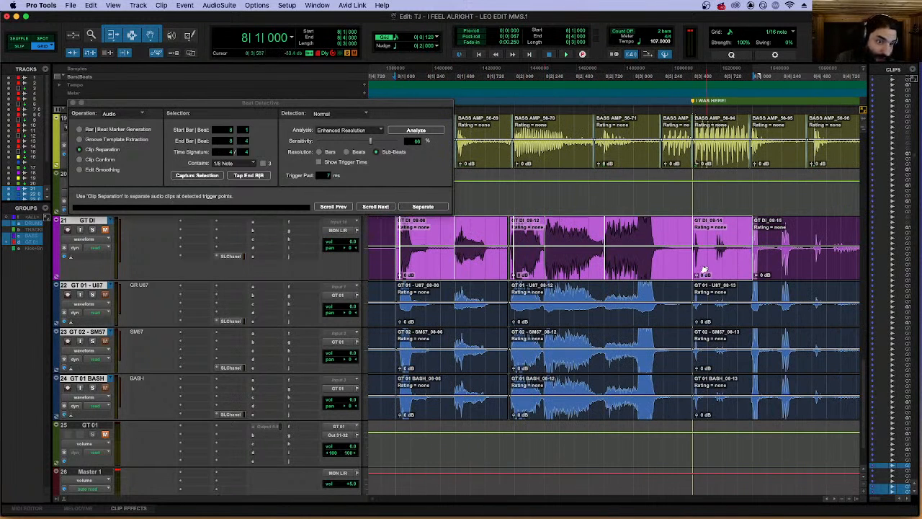
Set the GT DI trigger on the short attack between 8|3|600 and 8|3|720, after checking the preceding triggers.
key("t")
key("t")
key("t")
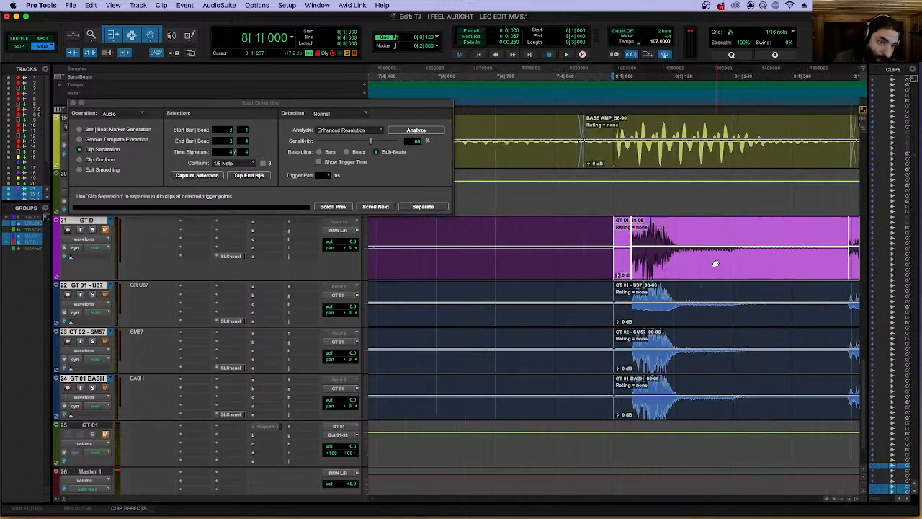
scroll(725, 261, "right", 10)
scroll(724, 258, "right", 15)
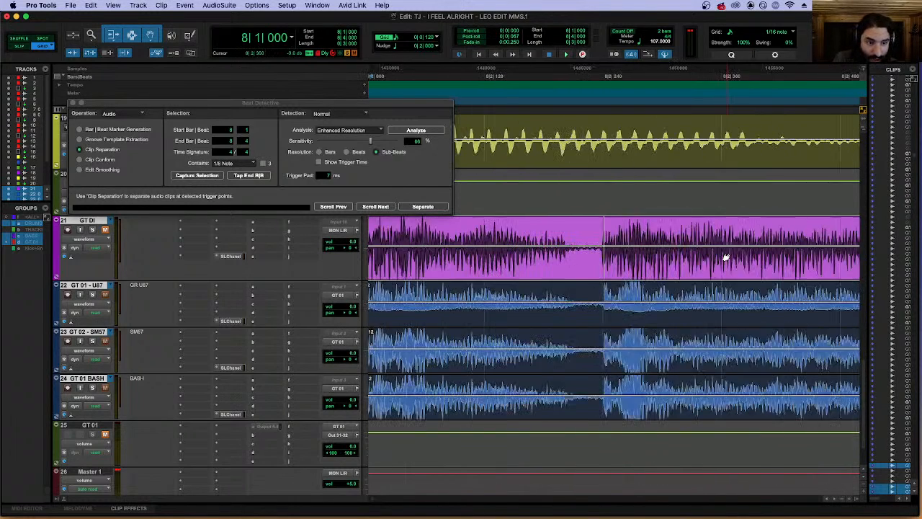
scroll(725, 257, "right", 15)
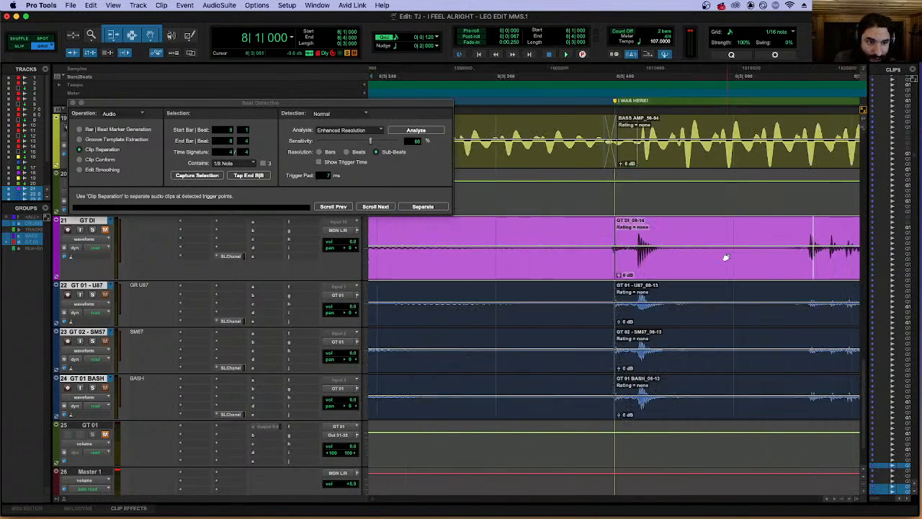
left_click(785, 267)
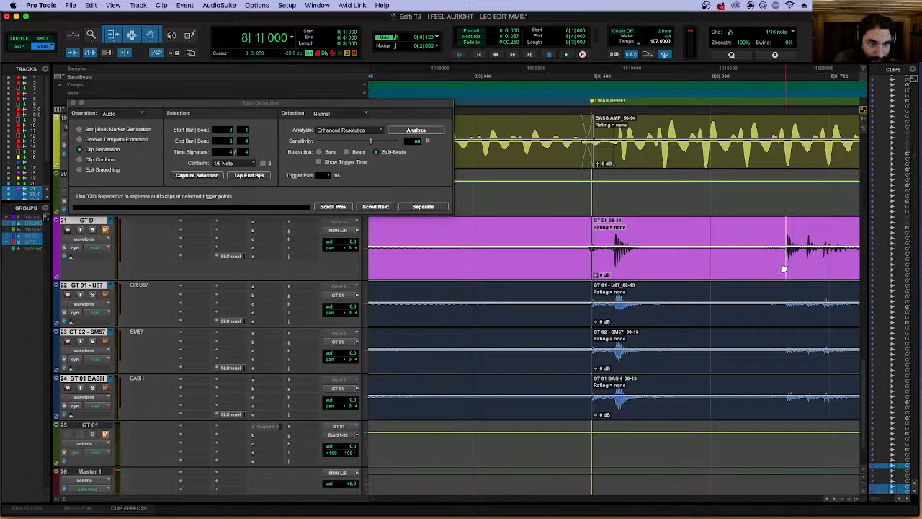
key("r")
key("r")
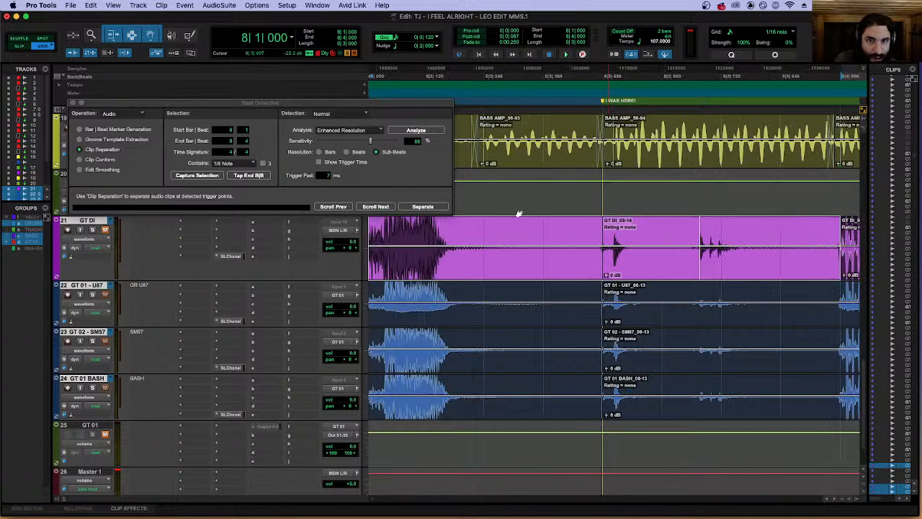
Select the 1/32 note grid value again.
left_click(395, 39)
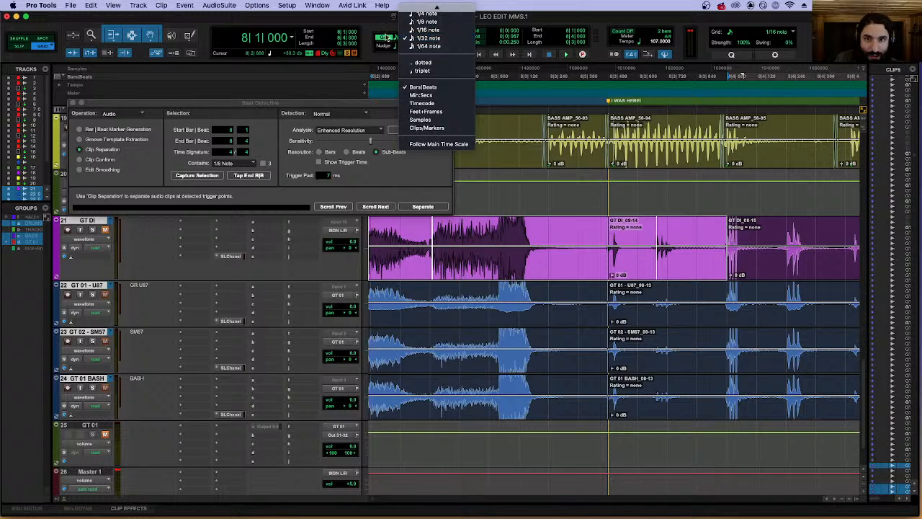
left_click(410, 37)
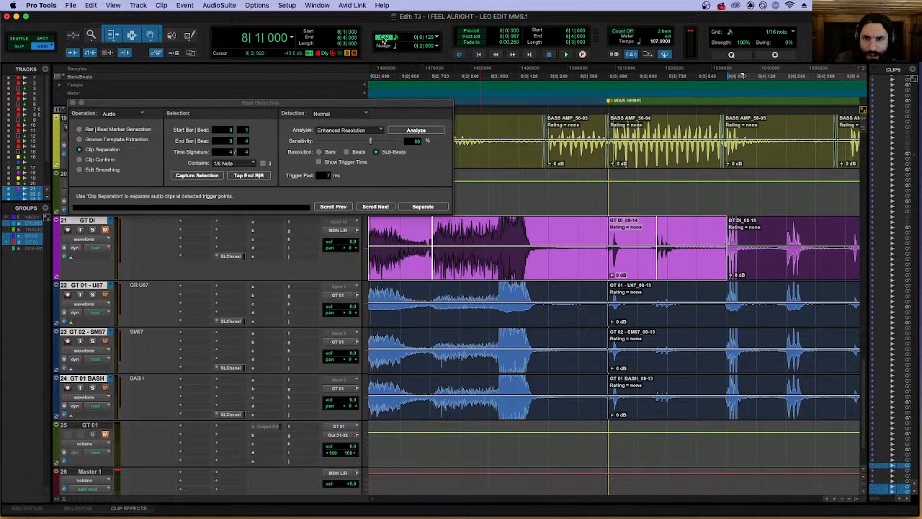
left_click(397, 38)
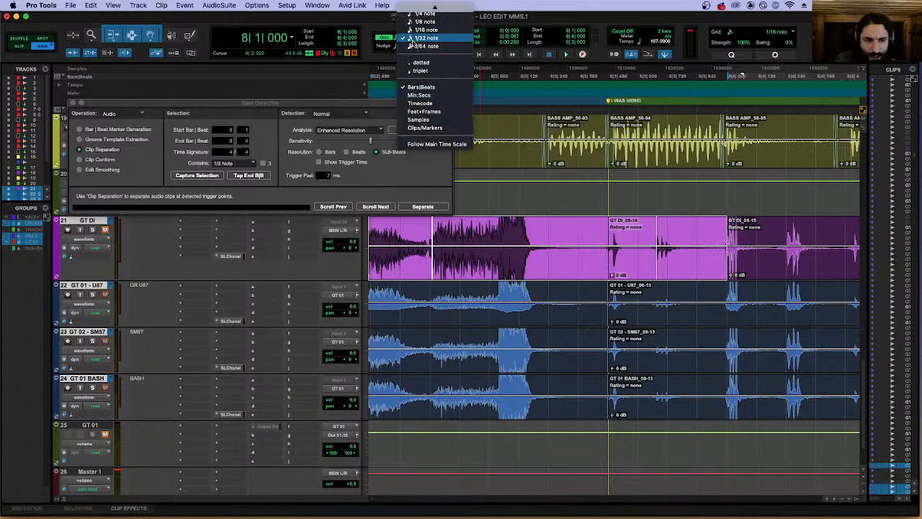
left_click(410, 38)
Examine the GT DI triggers from 8|1|000 through beat 2 to see whether each one sits on its attack.
key("r")
key("r")
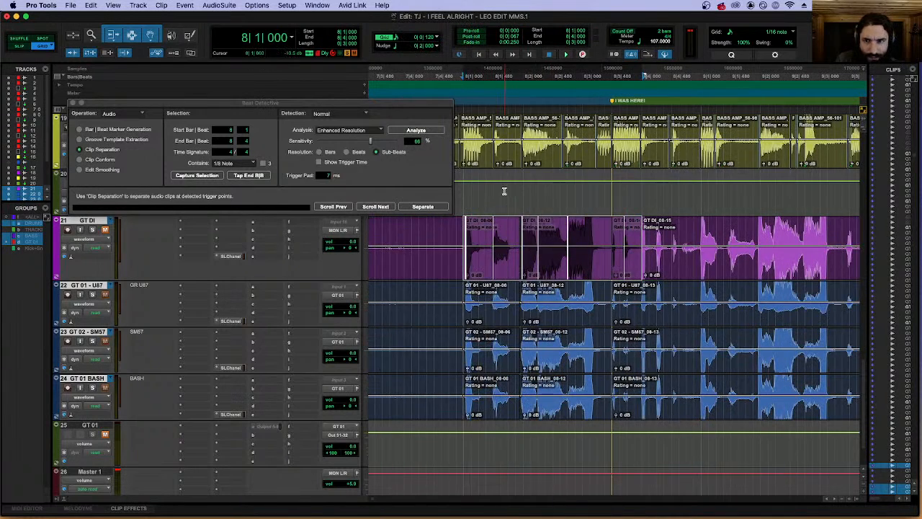
key("t")
key("t")
key("r")
scroll(697, 222, "right", 4)
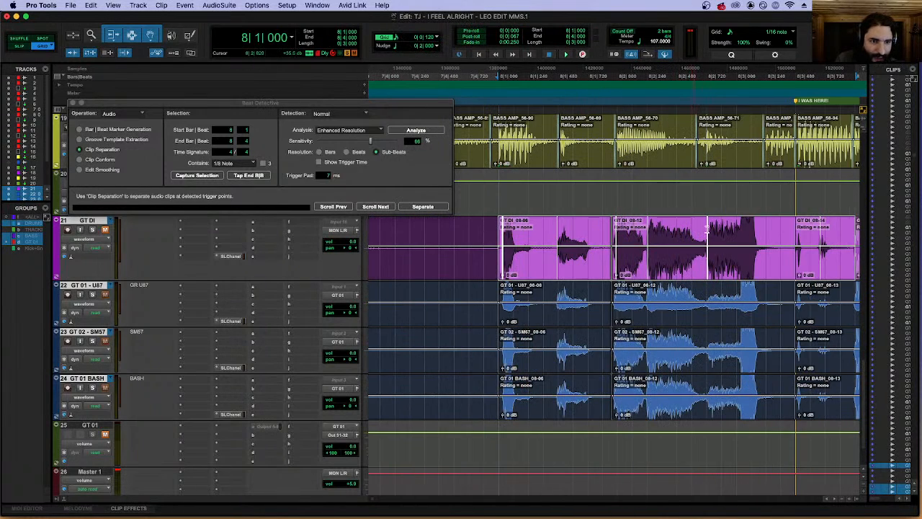
key("r")
key("t")
key("t")
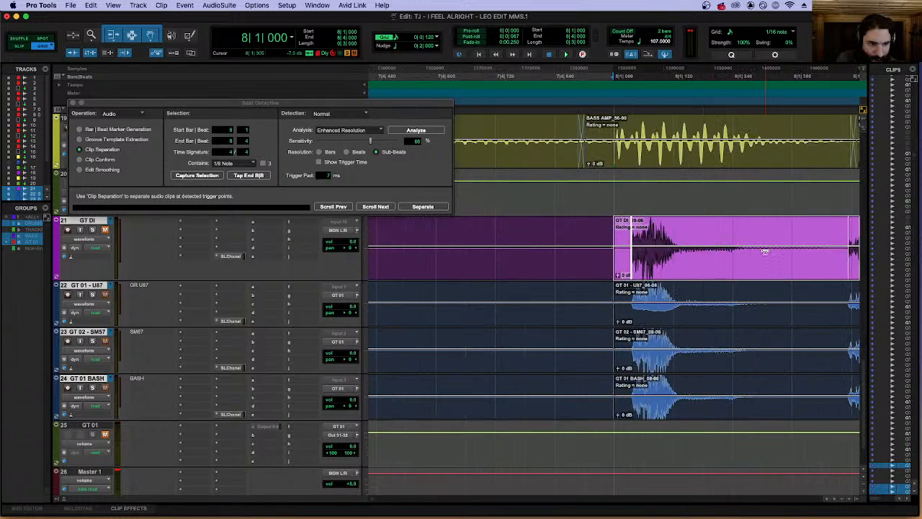
scroll(765, 251, "right", 15)
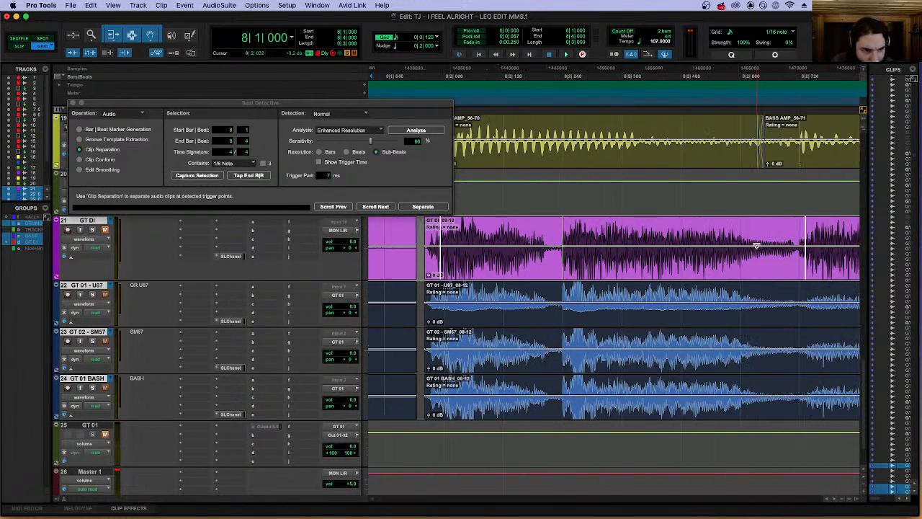
scroll(755, 246, "right", 6)
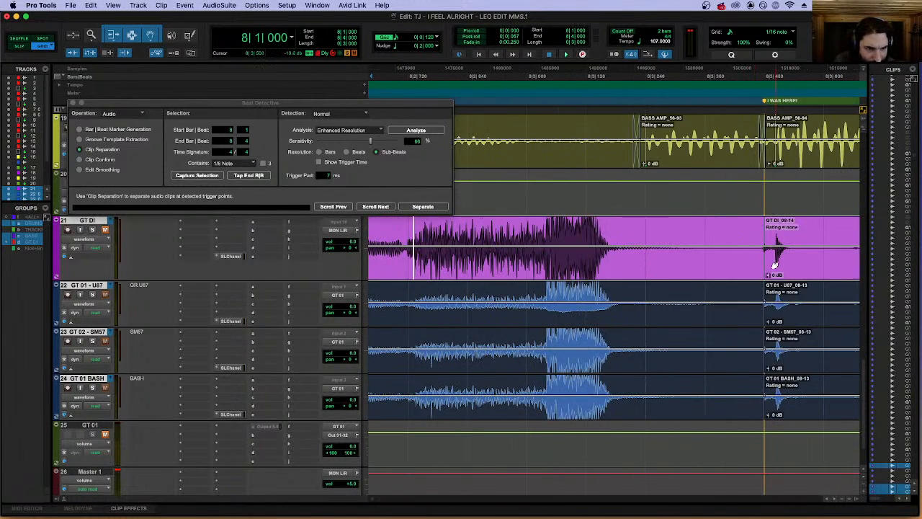
Examine the GT DI attack just after 8|3|480 and compare its timing with the bass tracks.
key("t")
key("t")
scroll(676, 282, "right", 20)
scroll(620, 268, "left", 3)
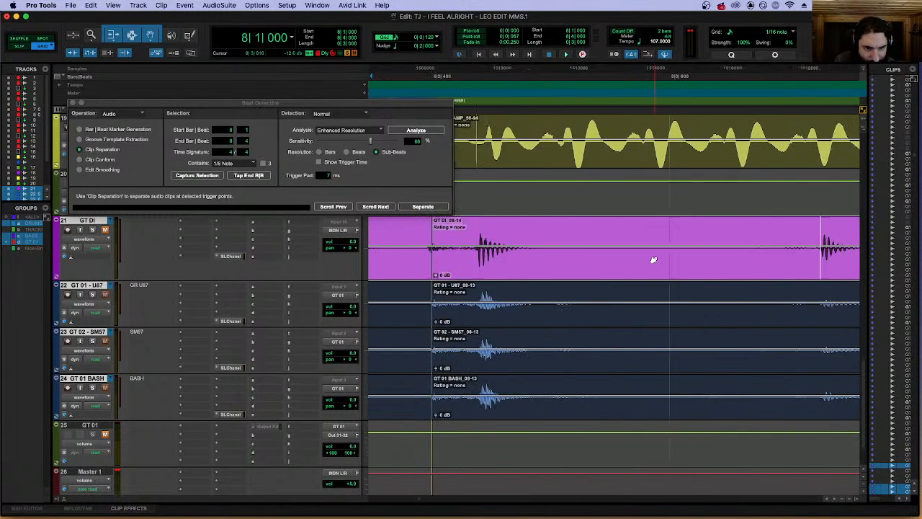
scroll(645, 260, "left", 3)
scroll(508, 268, "up", 3)
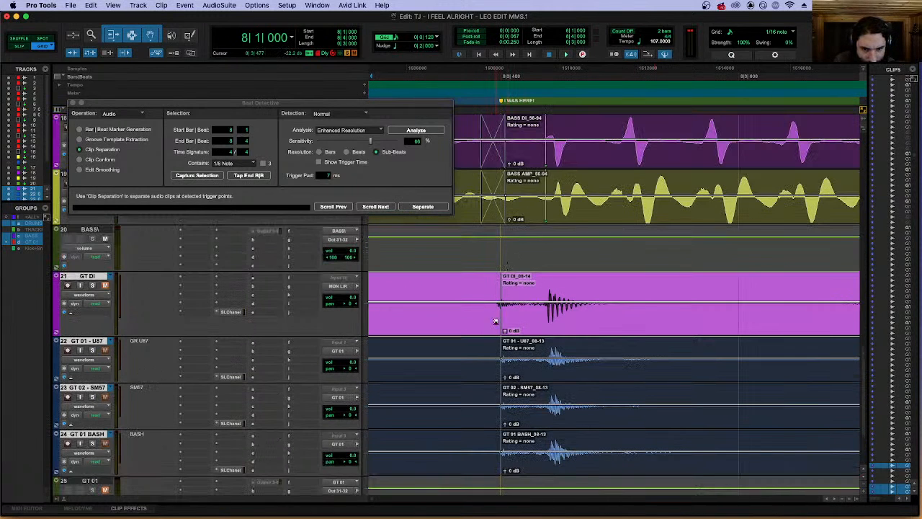
key("t")
key("t")
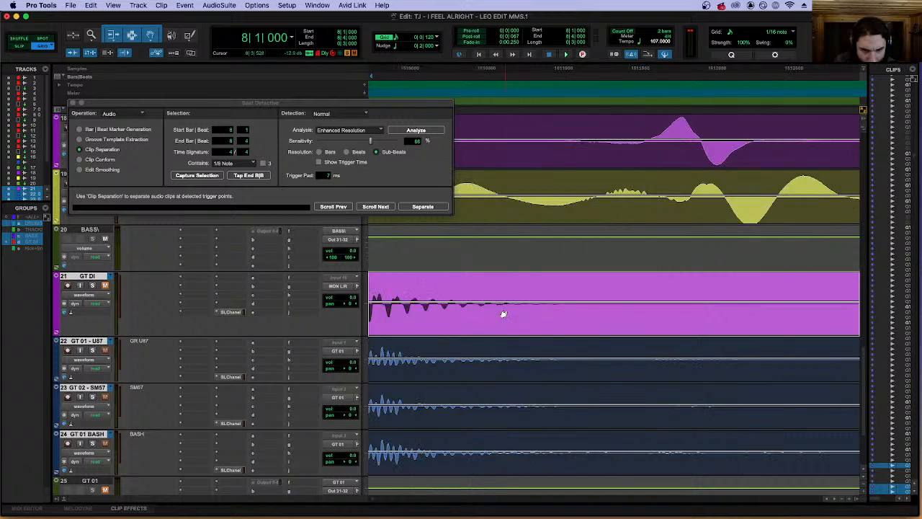
scroll(504, 311, "left", 8)
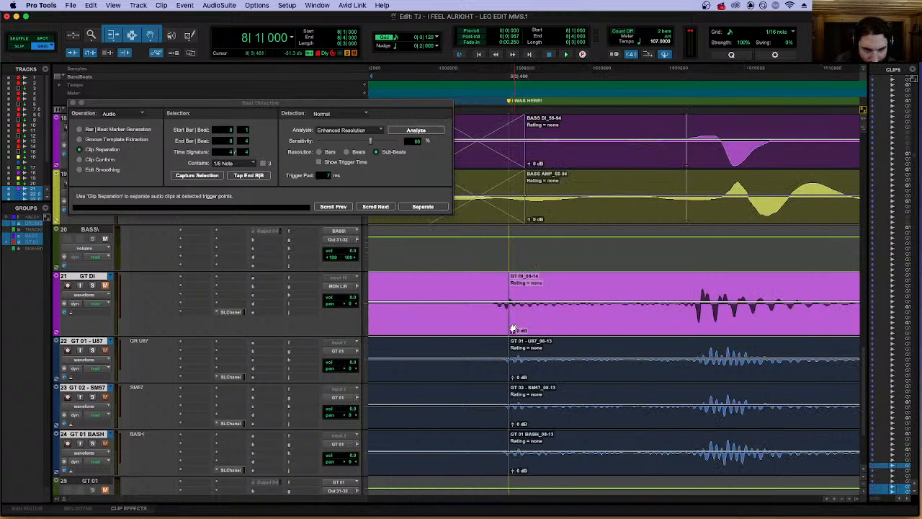
key("r")
key("r")
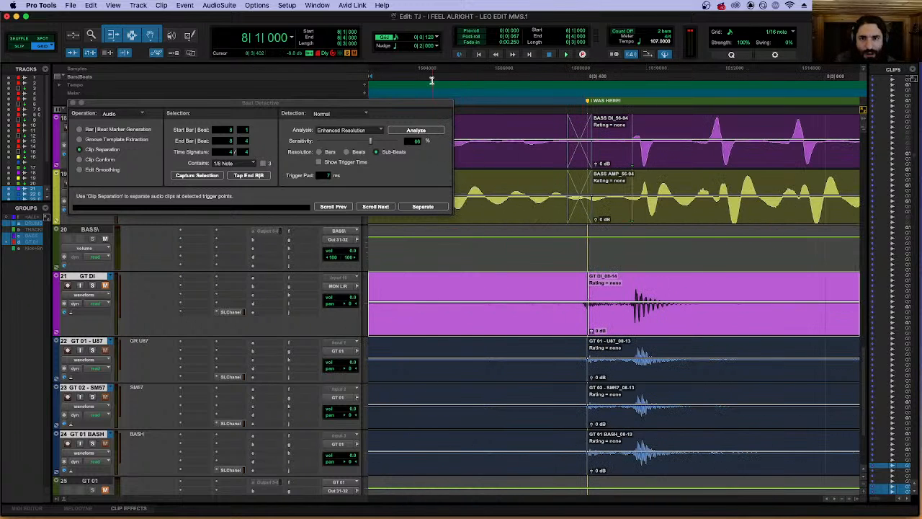
Try the 1/16 note grid value and restore the grid to 1/32 note.
left_click(398, 44)
left_click(433, 13)
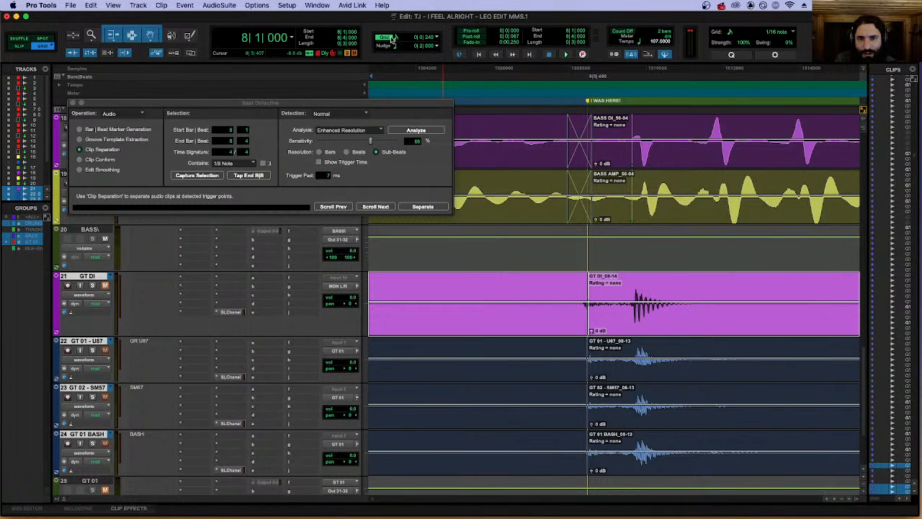
left_click(387, 39)
left_click(397, 41)
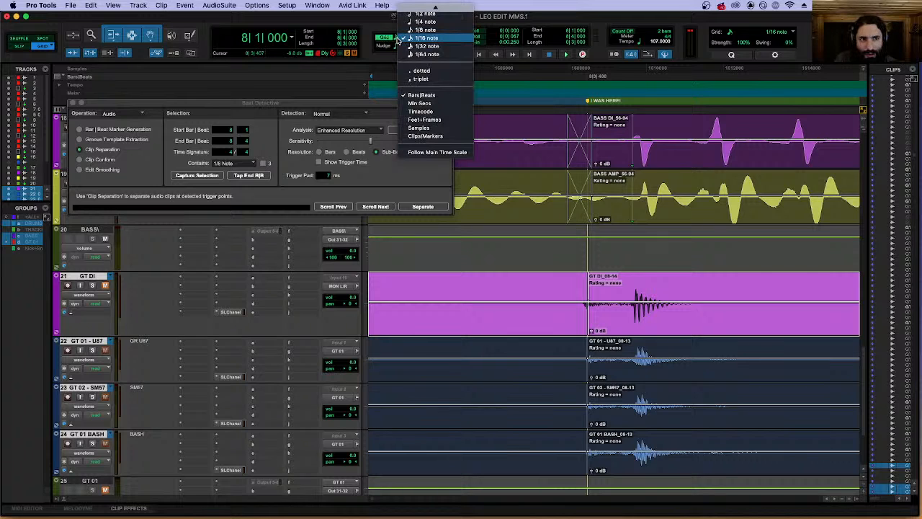
left_click(412, 46)
Switch to Slip edit mode and try to move the GT DI trigger back to the attack between 8|3|600 and 8|3|720.
key("r")
key("r")
key("r")
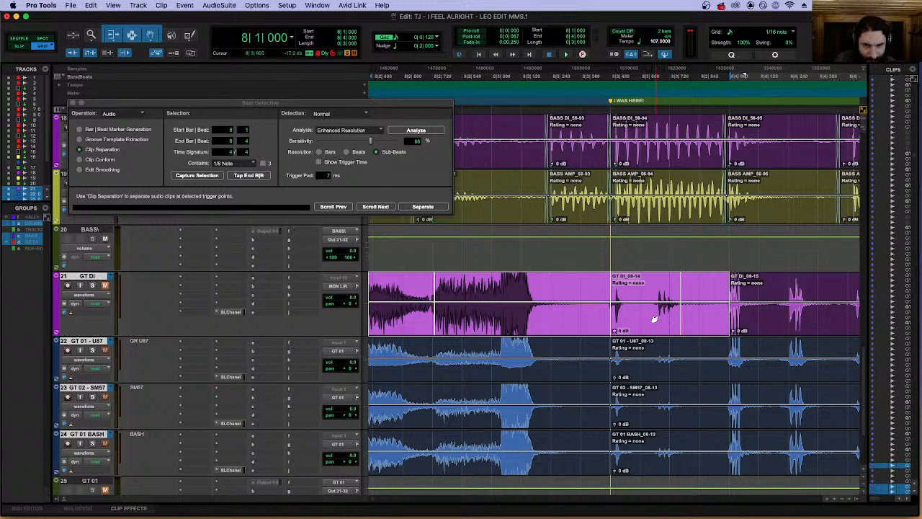
left_click(41, 47)
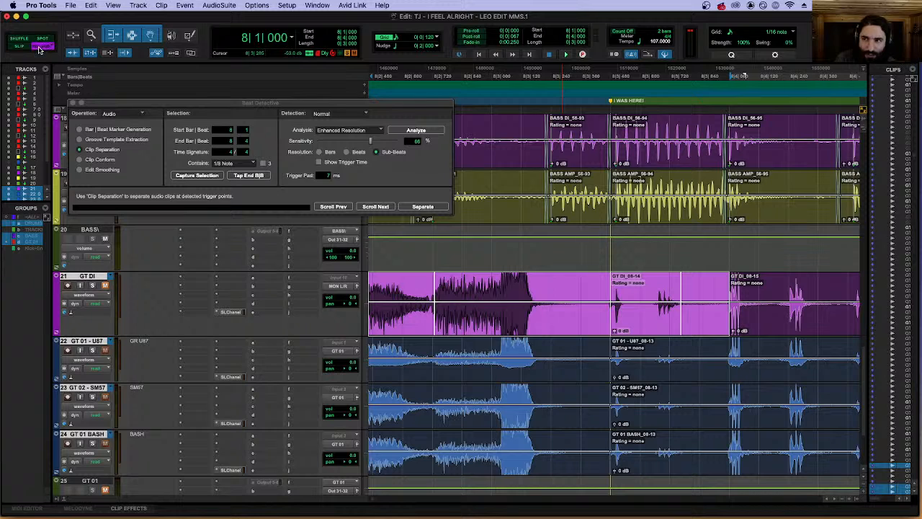
left_click(38, 47)
left_click(20, 47)
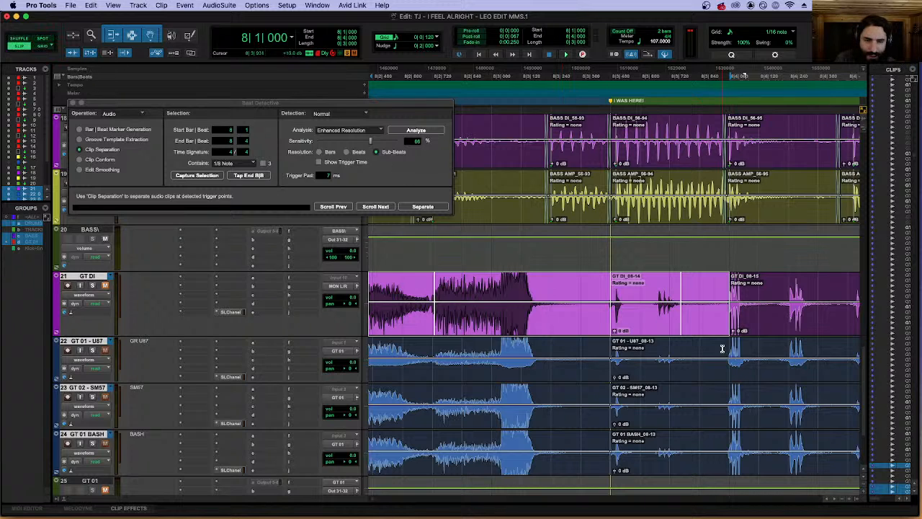
left_click(660, 320)
mouse_move(660, 304)
left_mouse_down()
mouse_move(669, 328)
mouse_move(652, 331)
left_mouse_up()
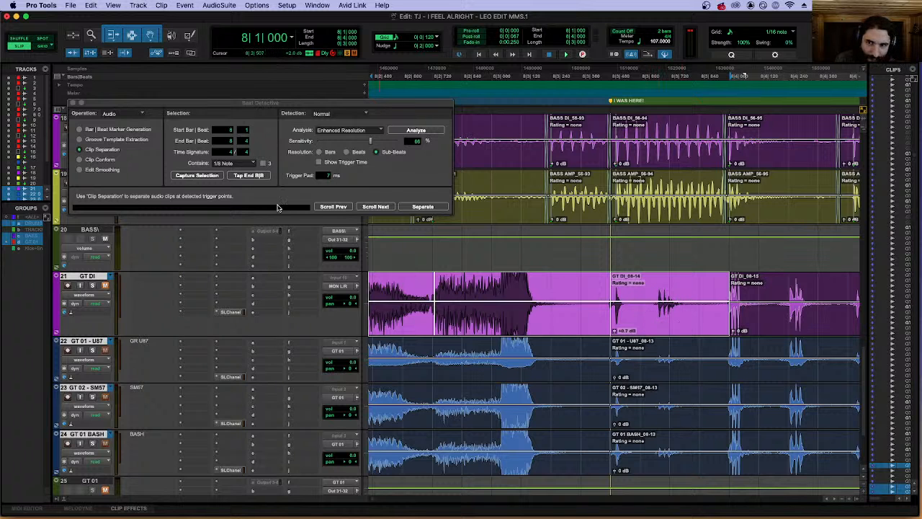
Set the Beat Detective analysis to High Emphasis and reanalyze the GT DI selection.
key("r")
key("r")
key("super+m")
key("super+m")
key("t")
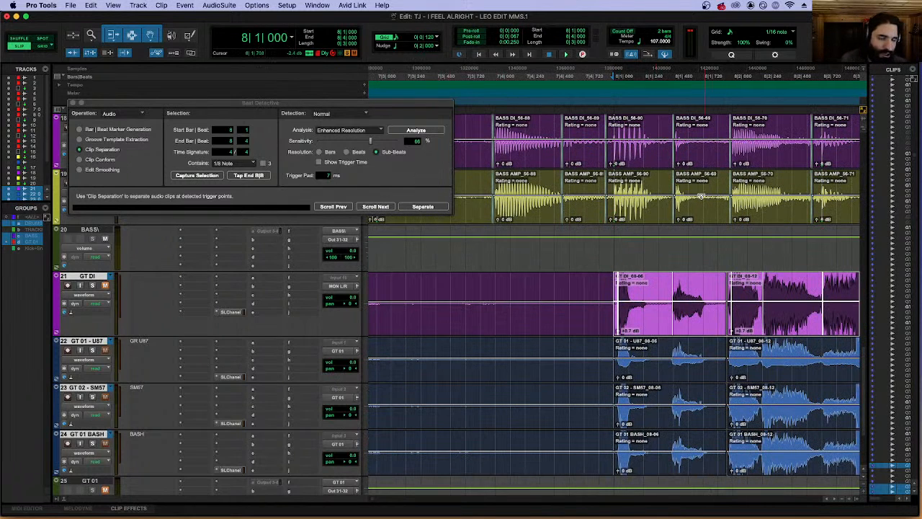
scroll(652, 216, "right", 5)
left_click(346, 129)
left_click(337, 116)
left_click(407, 132)
left_click(770, 317)
Adjust the GT DI trigger at the clip boundary near 8|3|480, after checking the triggers before it.
key("t")
key("t")
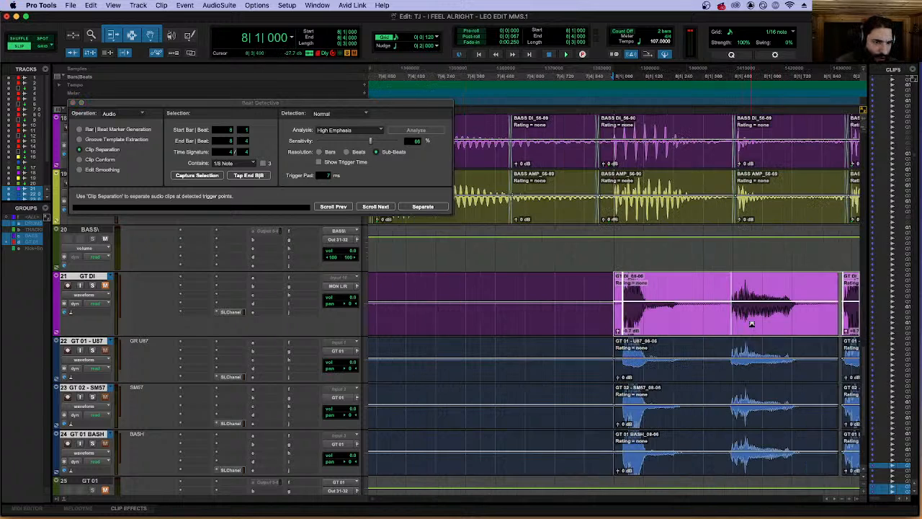
scroll(744, 322, "right", 8)
key("t")
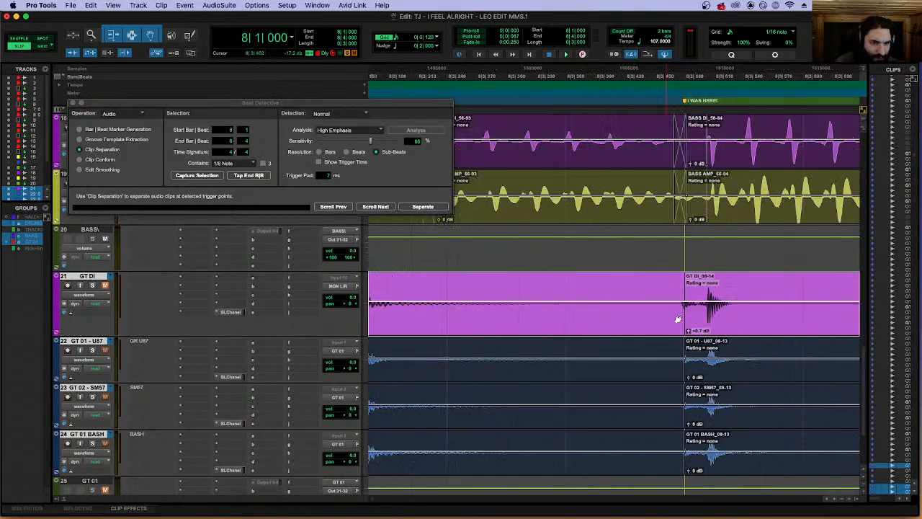
key("t")
key("t")
key("t")
key("t")
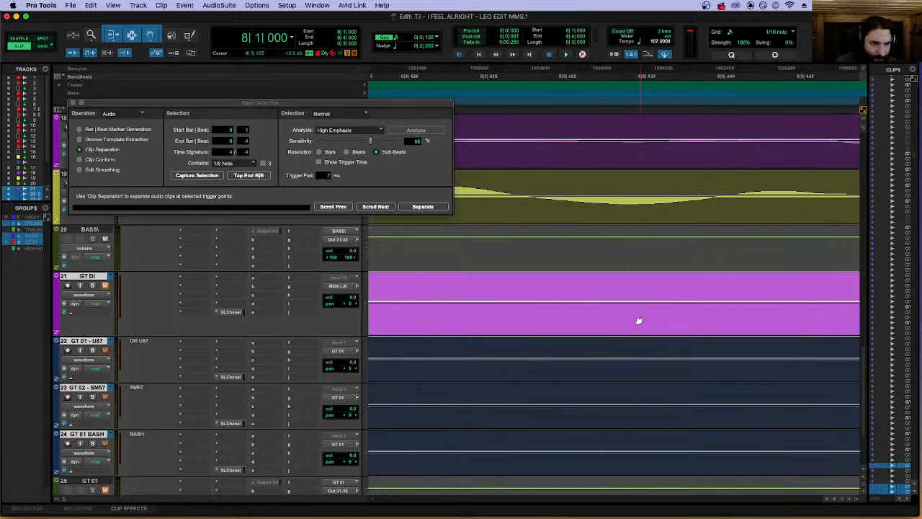
key("r")
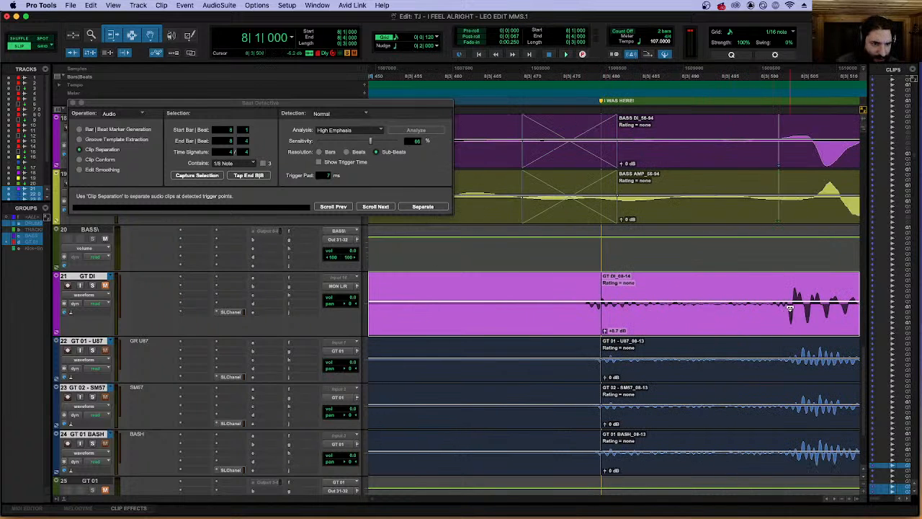
left_click_drag(605, 328, 611, 325)
key("r")
key("r")
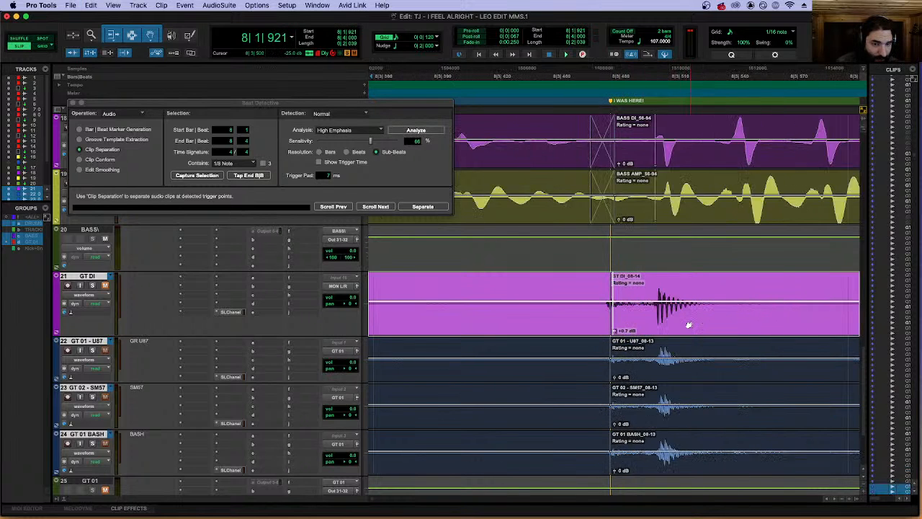
Extend the GT DI selection back over the first clip so it starts at 8|1|000.
key("r")
key("r")
key("r")
key("r")
key("t")
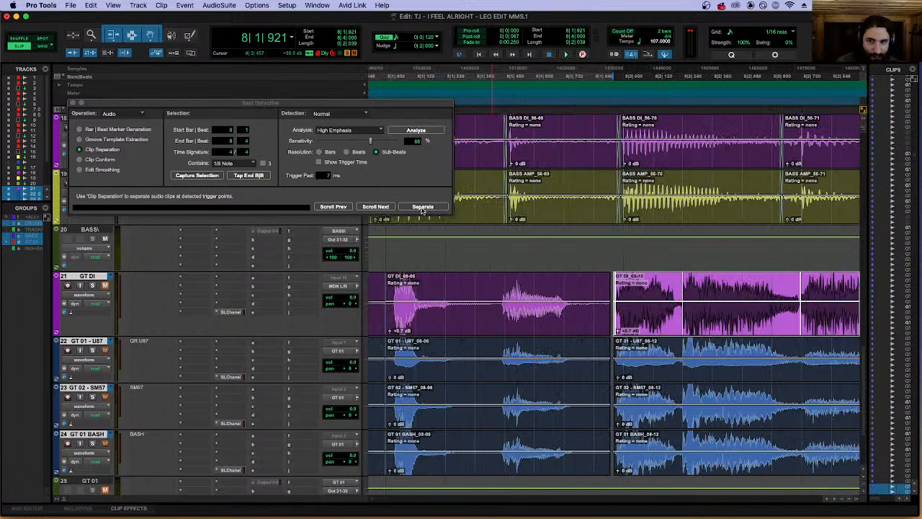
key("r")
key("t")
key("r")
key("r")
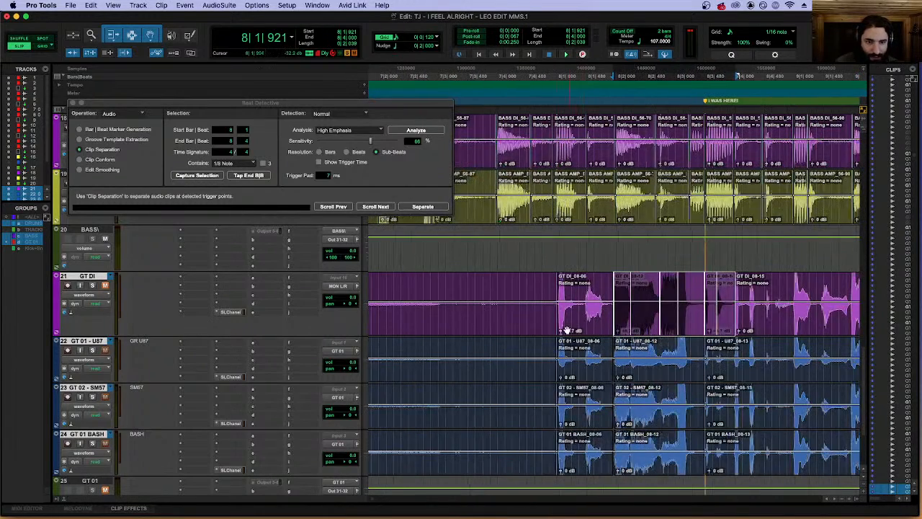
left_click(578, 326, "shift")
key("r")
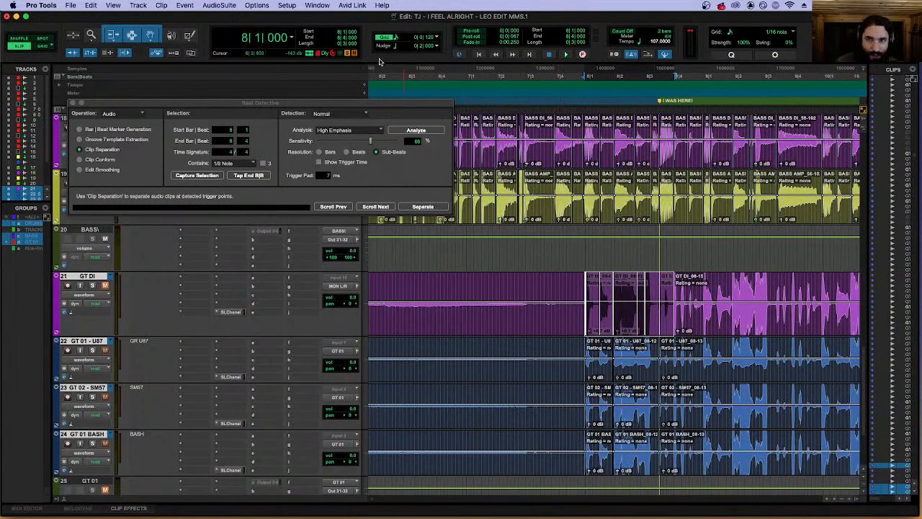
Extend the selection down to GT 01 - U87, GT 02 - SM57 and GT 01 BASH and separate the clips at the triggers.
key("t")
key("t")
key("r")
key("r")
key("shift+semicolon")
key("shift+semicolon")
key("shift+semicolon")
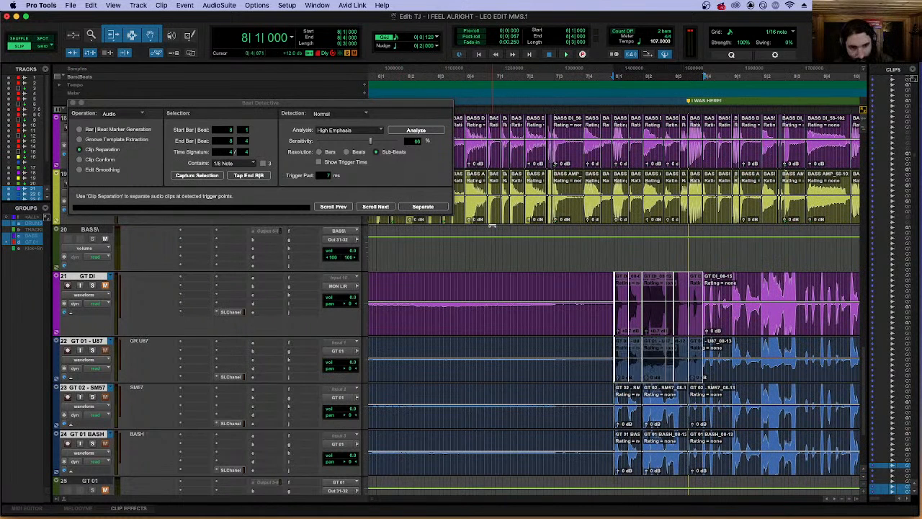
left_click(424, 207)
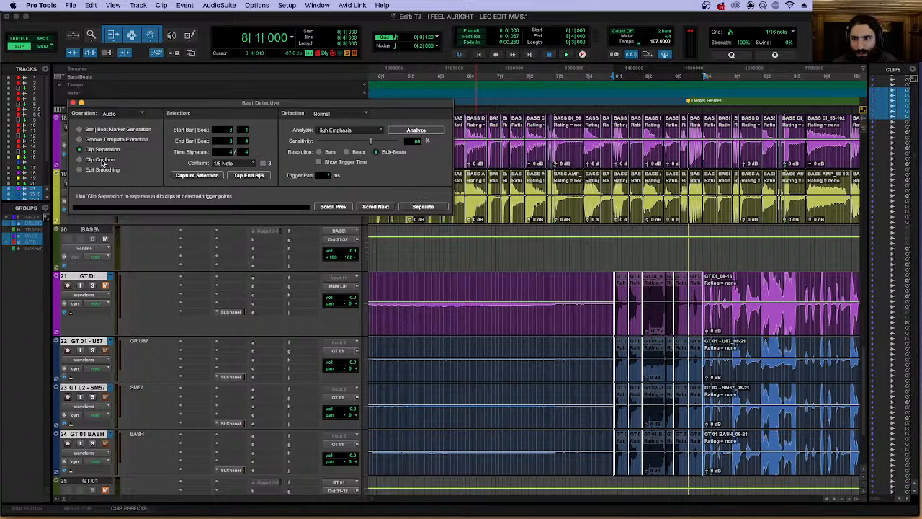
Conform the separated guitar clips to 1/16 notes with Clip Conform and check their positions across bar 8.
left_click(424, 206)
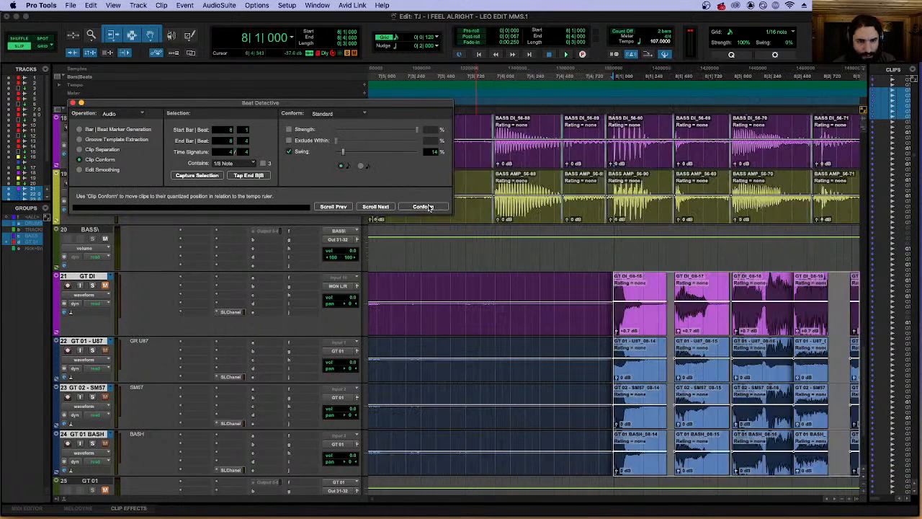
left_click(226, 163)
left_click(239, 172)
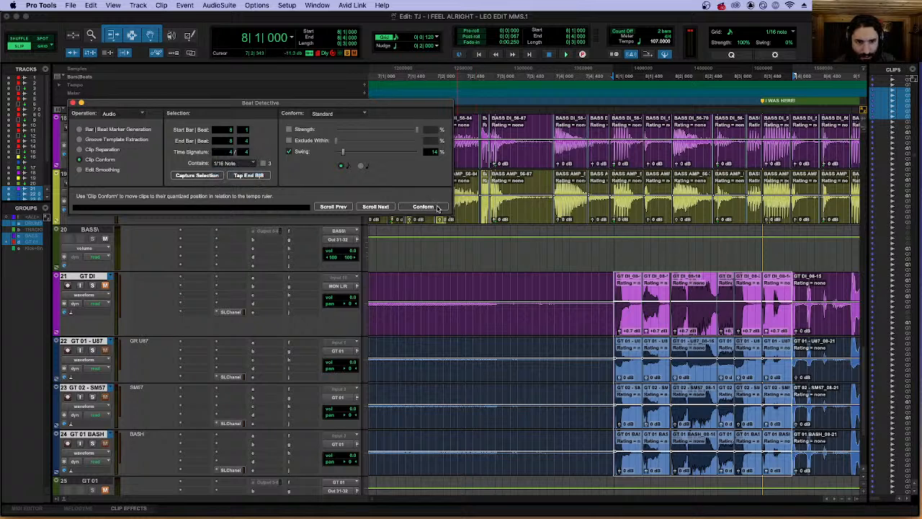
left_click(425, 206)
key("t")
key("t")
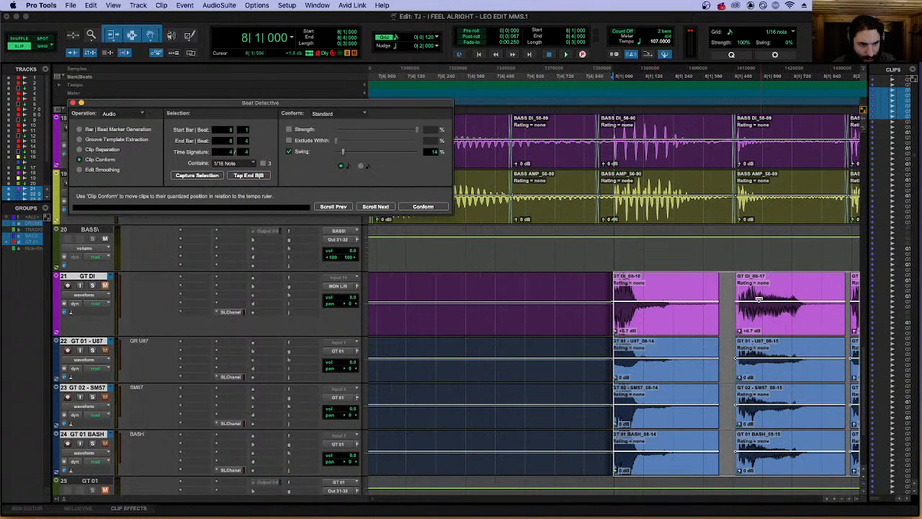
scroll(758, 299, "right", 3)
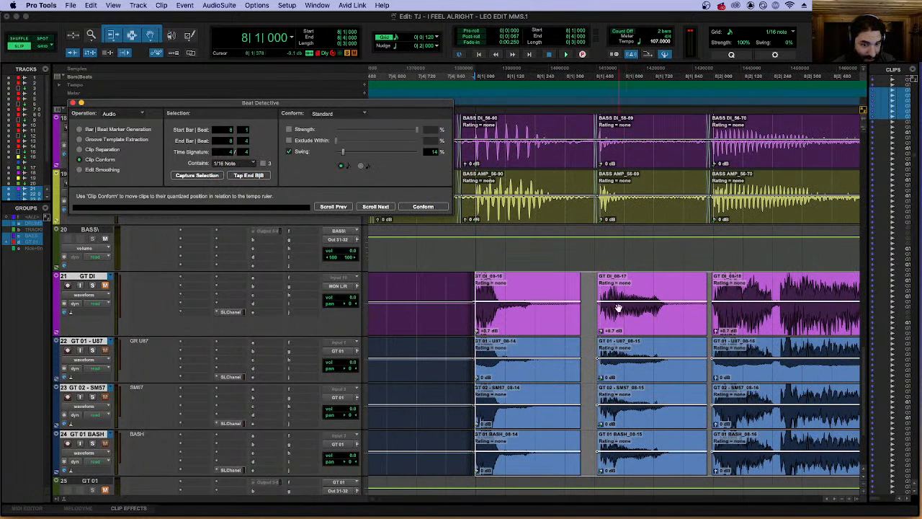
scroll(594, 297, "right", 5)
scroll(526, 299, "right", 3)
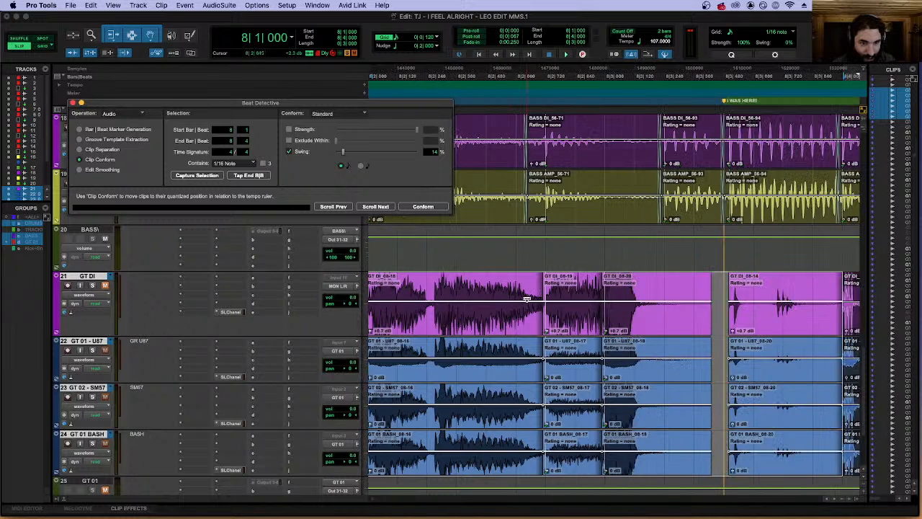
Smooth the conformed guitar clips with Edit Smoothing set to Fill And Crossfade with a 7 ms crossfade.
scroll(527, 299, "right", 1)
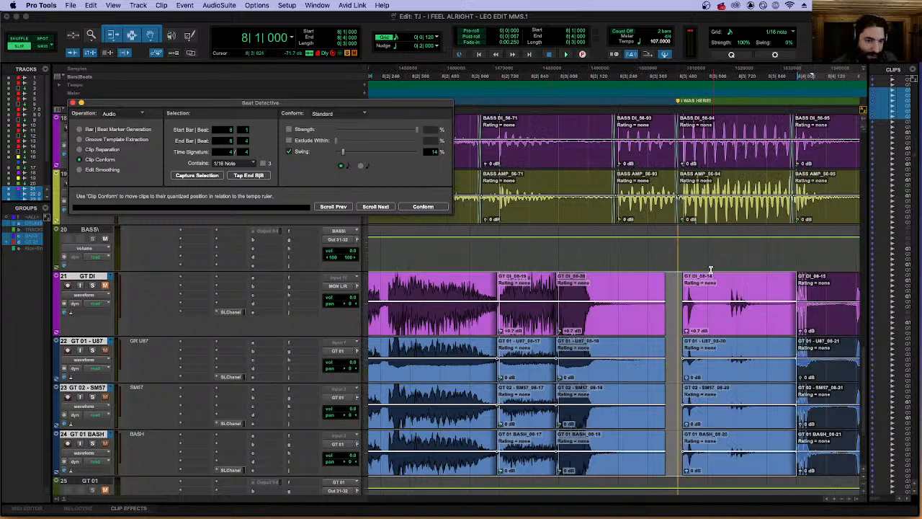
left_click(103, 169)
left_click(436, 206)
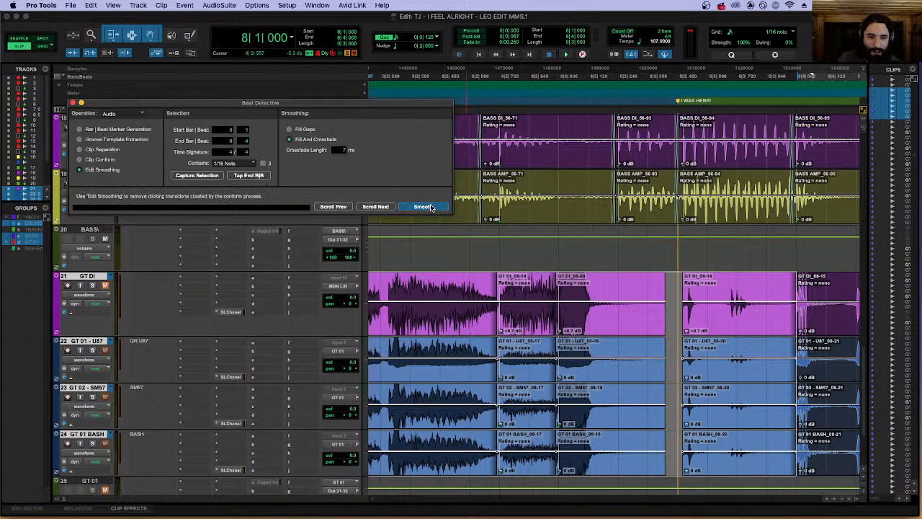
scroll(515, 297, "down", 3)
Solo GT 01 - U87, GT 02 - SM57 and GT 01 BASH and play back the conformed guitars around bar 8.
left_click(92, 286)
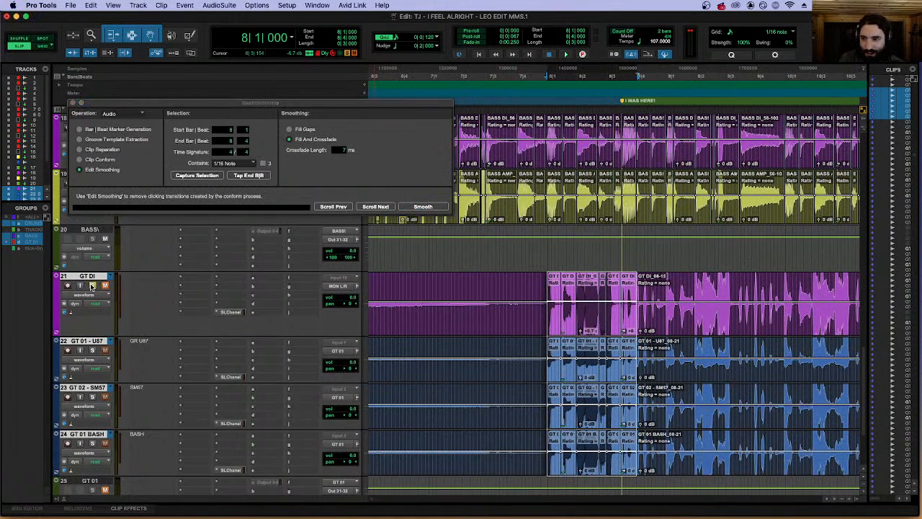
left_click(91, 286)
left_click(93, 351)
left_click(93, 397)
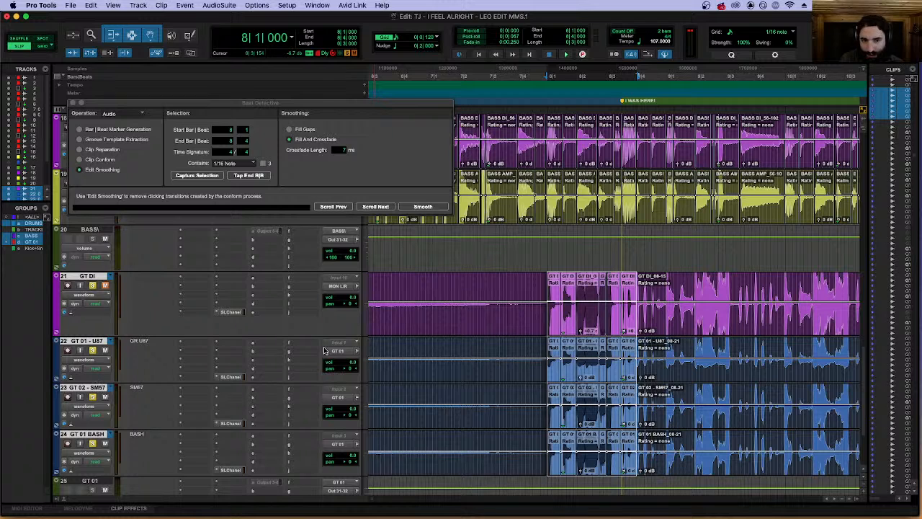
key("space")
left_click(552, 256)
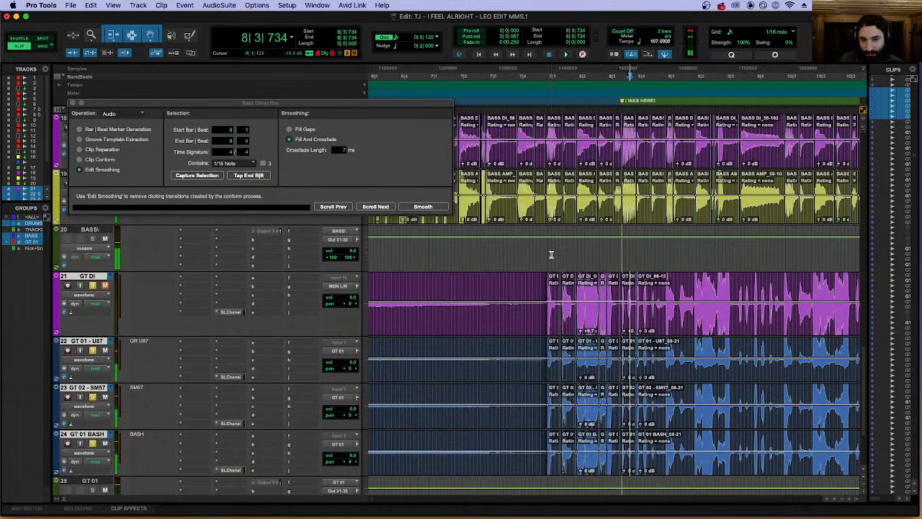
key("space")
left_click(541, 255)
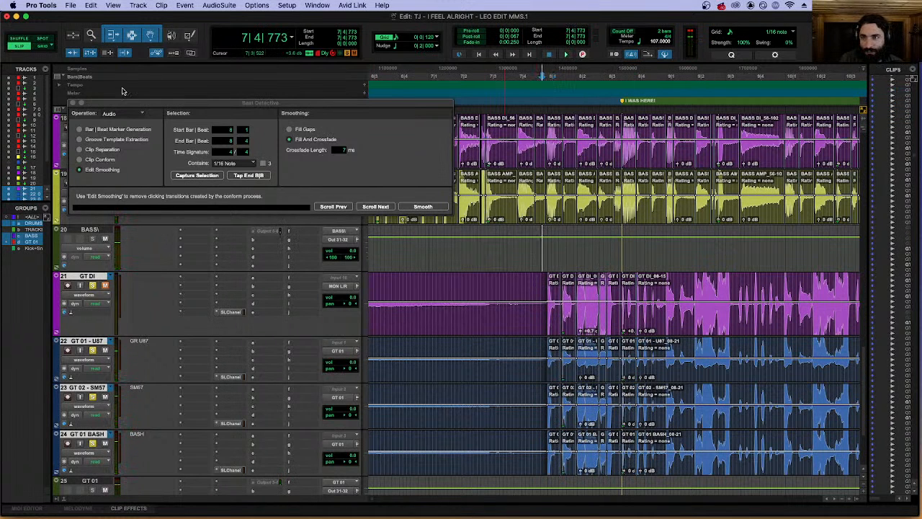
Close Beat Detective and play back the guitars without the bass from just before bar 8.
left_click(74, 102)
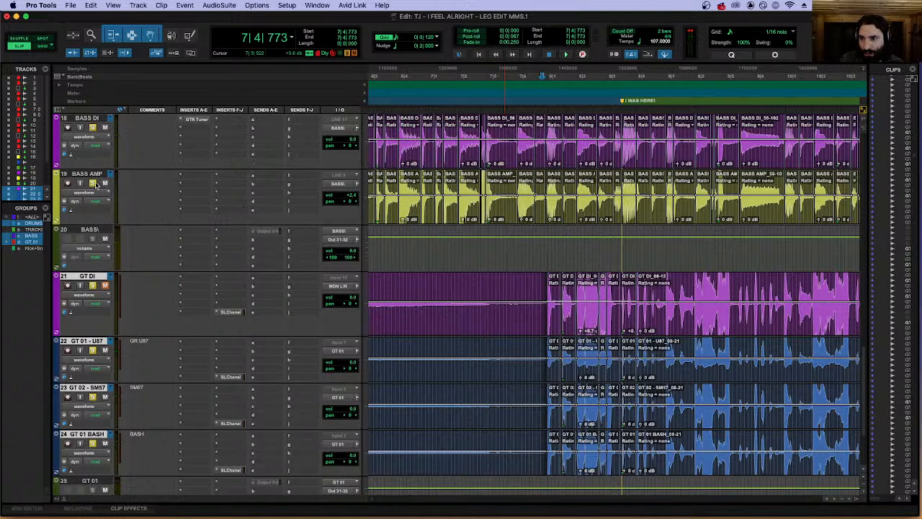
key("space")
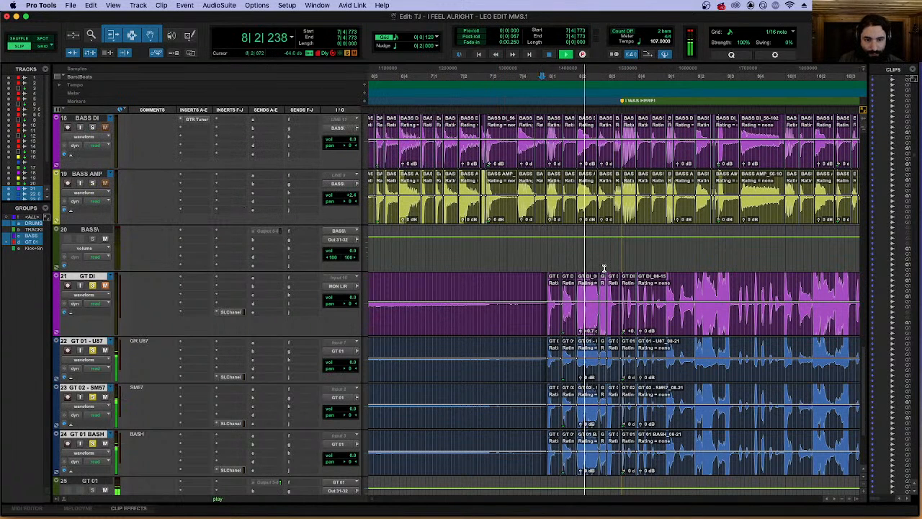
left_click(664, 278)
key("space")
Try separating the grouped guitar clips at 8|4|957, just before the first attack of bar 9.
key("t")
key("t")
key("t")
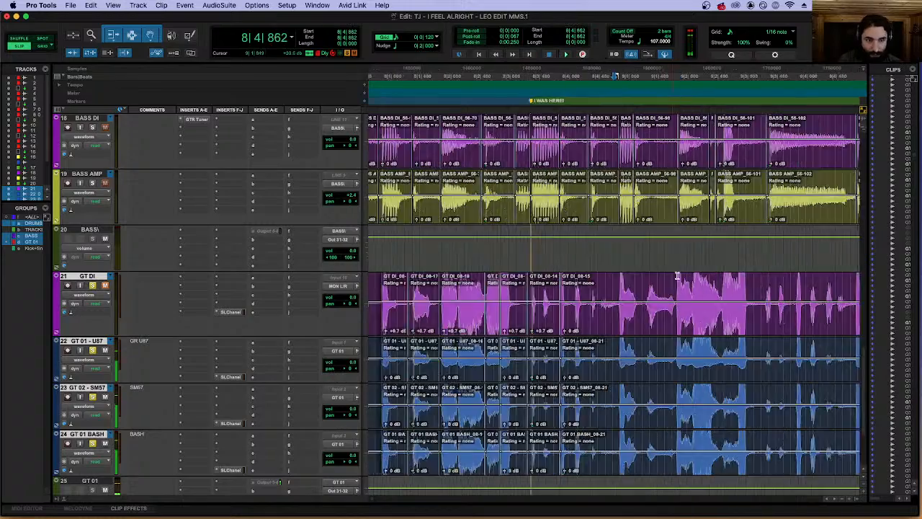
left_click(639, 284)
key("super+e")
key("space")
key("r")
key("r")
key("r")
key("space")
left_click(668, 328)
key("t")
key("t")
key("t")
key("t")
key("t")
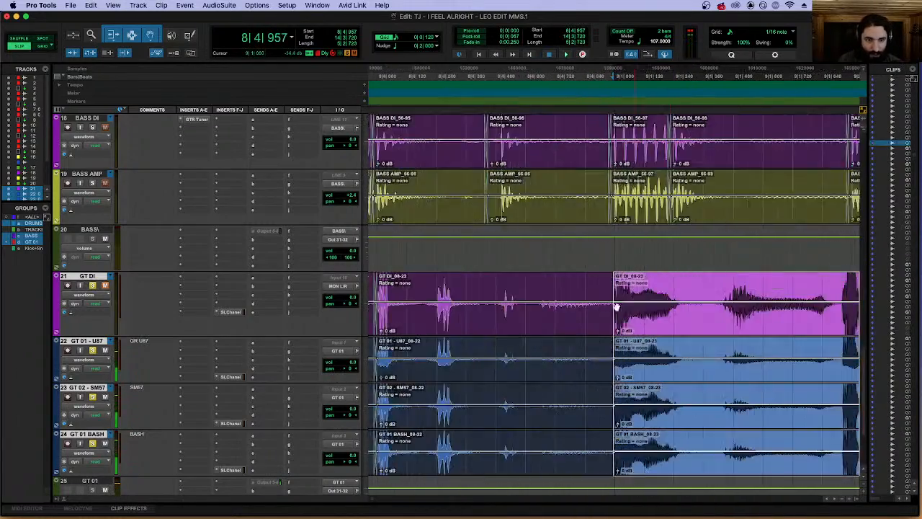
Try separating the guitar clips again at the attack near 9|1|005 and undo the separation.
left_click(619, 288)
left_click(621, 291)
key("t")
key("t")
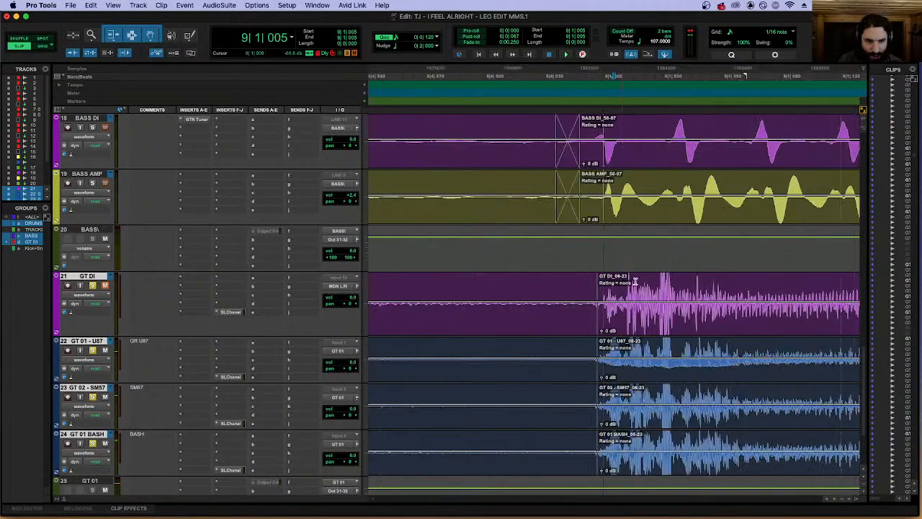
key("super+e")
key("super+z")
Separate the grouped guitar clips at 9|1|000 and select the clip that follows the cut.
left_click(594, 295)
key("super+e")
left_click(696, 331)
key("r")
key("r")
key("r")
key("r")
key("r")
key("r")
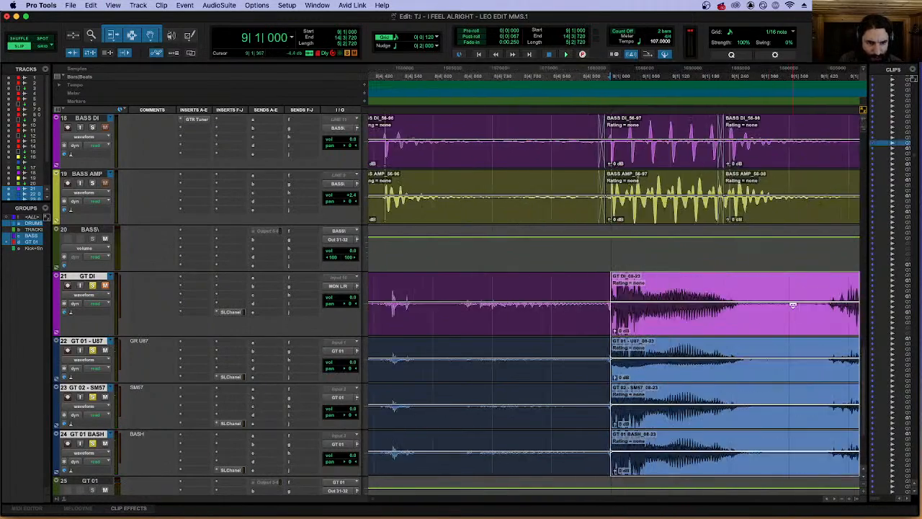
key("r")
key("r")
key("r")
key("r")
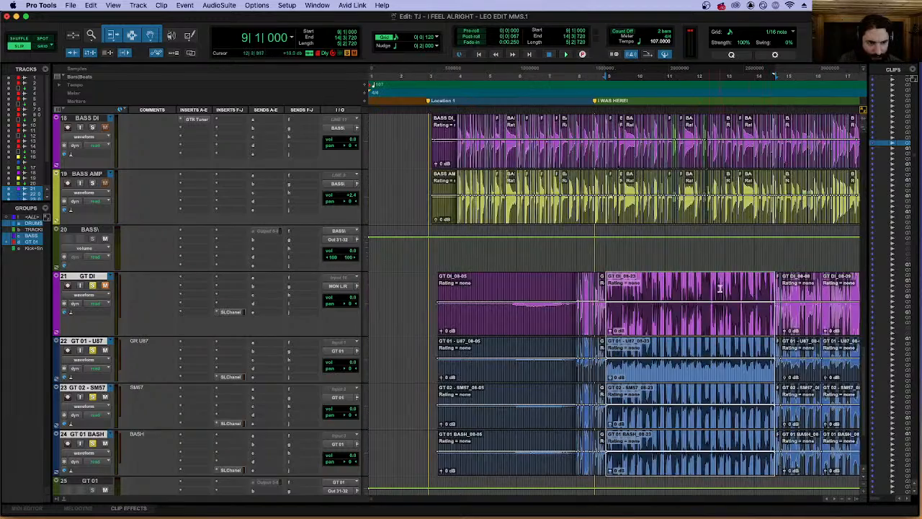
Separate the grouped guitar clips at 24|2|012, in the silence after the last hit at the start of bar 24.
key("t")
scroll(663, 274, "right", 10)
left_click(566, 283)
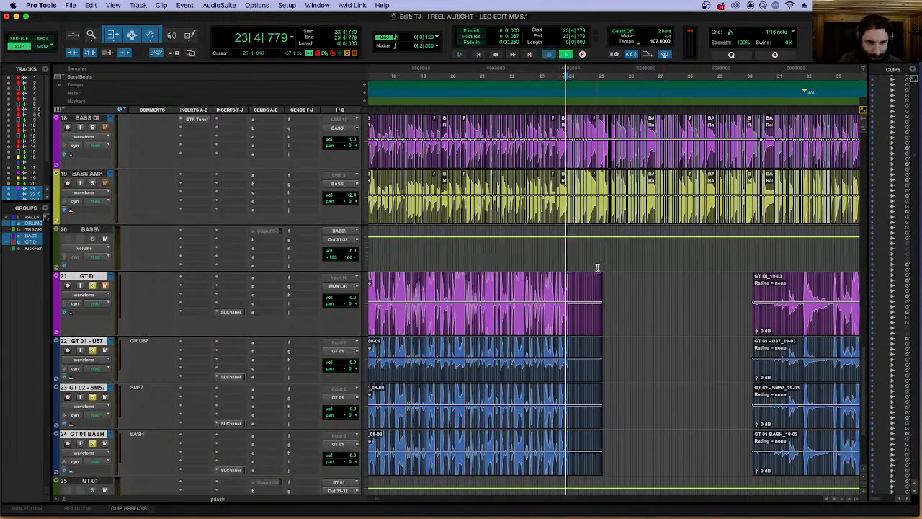
key("t")
key("t")
key("t")
key("t")
key("space")
left_click(636, 281)
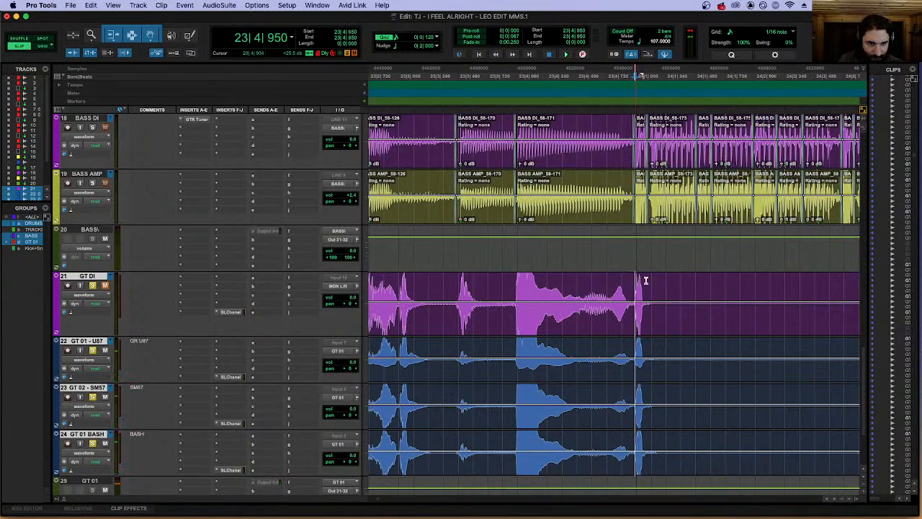
left_click(755, 284)
key("b")
left_click(651, 328)
key("r")
key("r")
key("r")
key("r")
key("r")
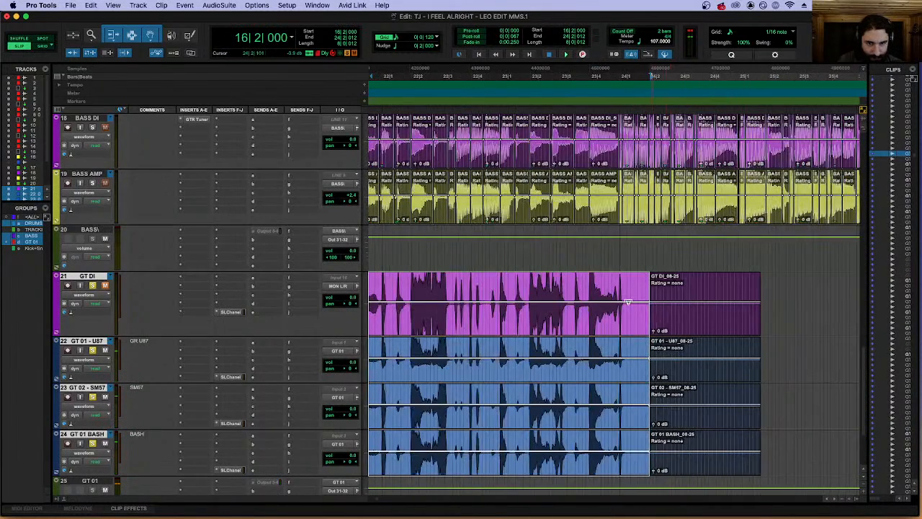
Extend the guitar selection back so it starts at 9|1|000, and check its start and contents.
left_click(428, 338)
key("t")
key("t")
key("t")
key("t")
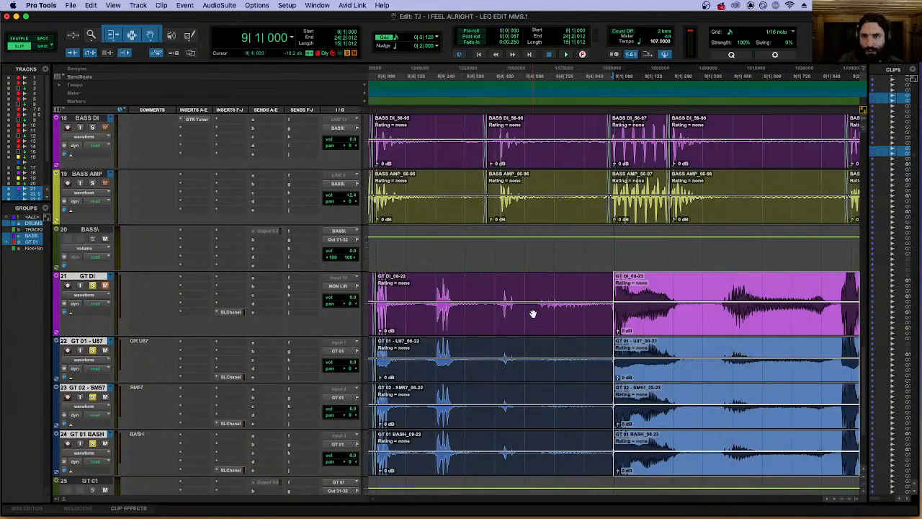
key("r")
key("r")
key("r")
key("r")
scroll(672, 279, "right", 10)
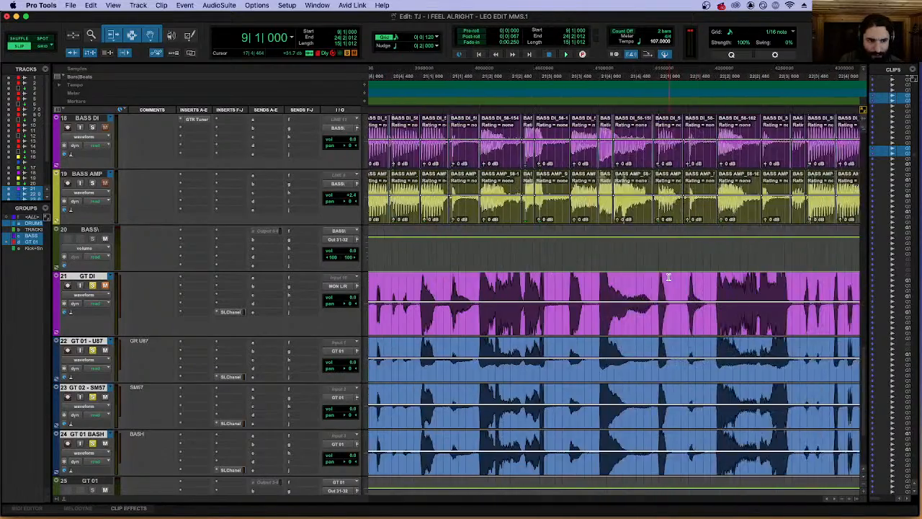
Switch to Grid mode, end the guitar selection at 24|2|000 and separate the clips there.
scroll(669, 278, "right", 5)
key("t")
key("t")
key("t")
key("t")
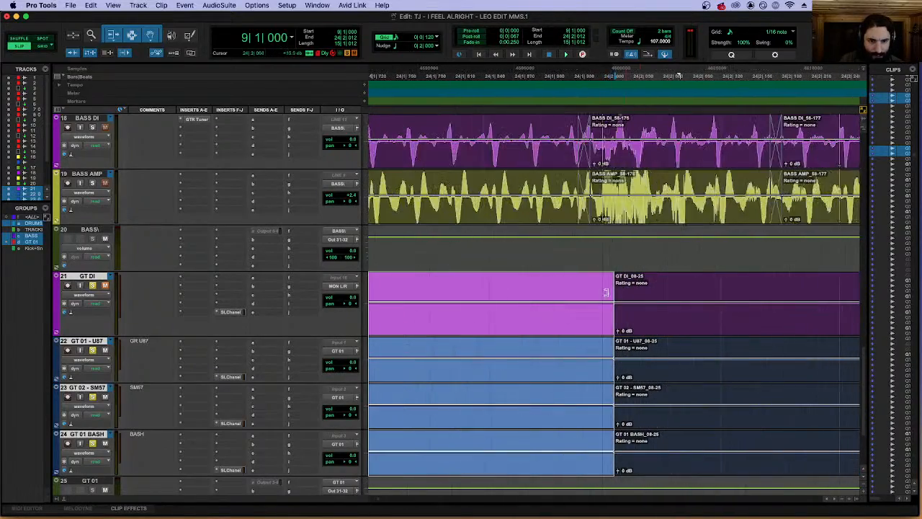
left_click(597, 285, "shift")
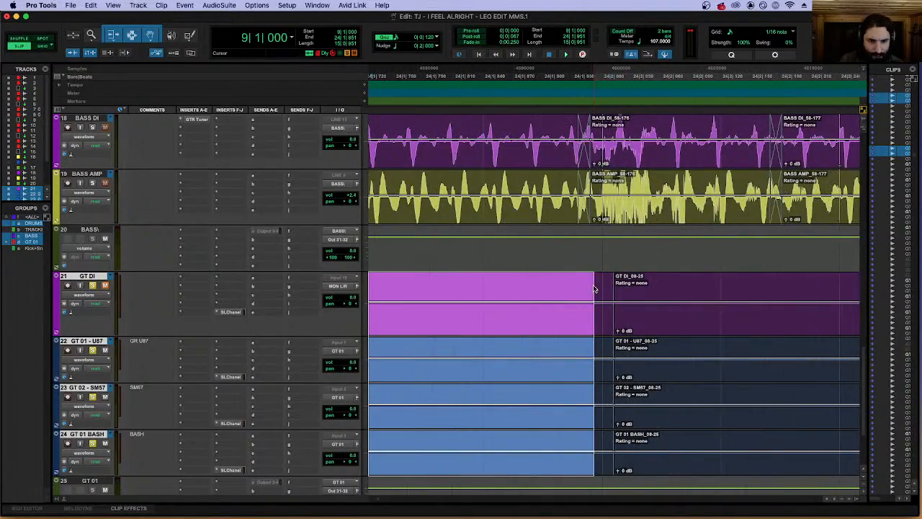
left_click(47, 47)
left_click(605, 286, "shift")
Check the edges of the guitar selection up close, including its start at bar 9, and view the whole range.
key("r")
key("r")
key("r")
key("r")
key("r")
key("r")
key("r")
key("r")
key("q")
key("t")
key("t")
key("t")
key("t")
key("t")
key("t")
key("r")
key("r")
key("r")
key("r")
key("r")
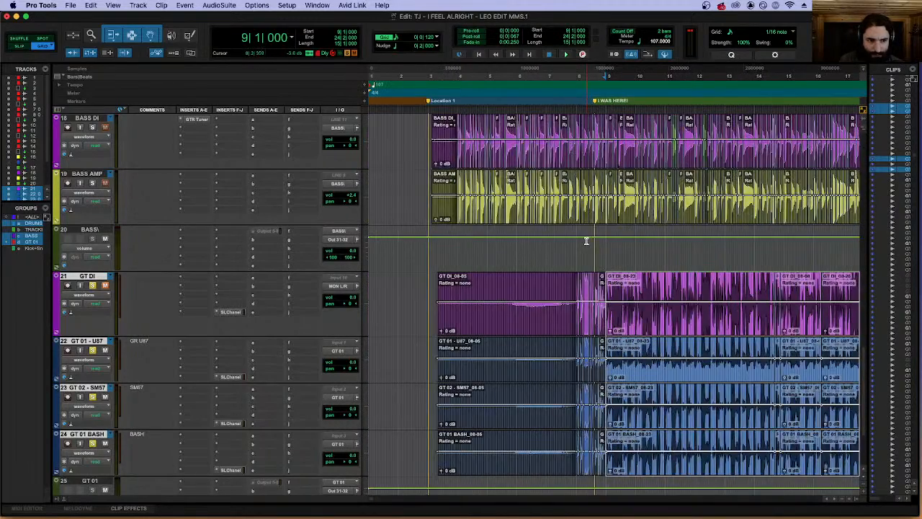
key("r")
Delete the fades in the selected guitar clips.
left_click(378, 6)
type("fades")
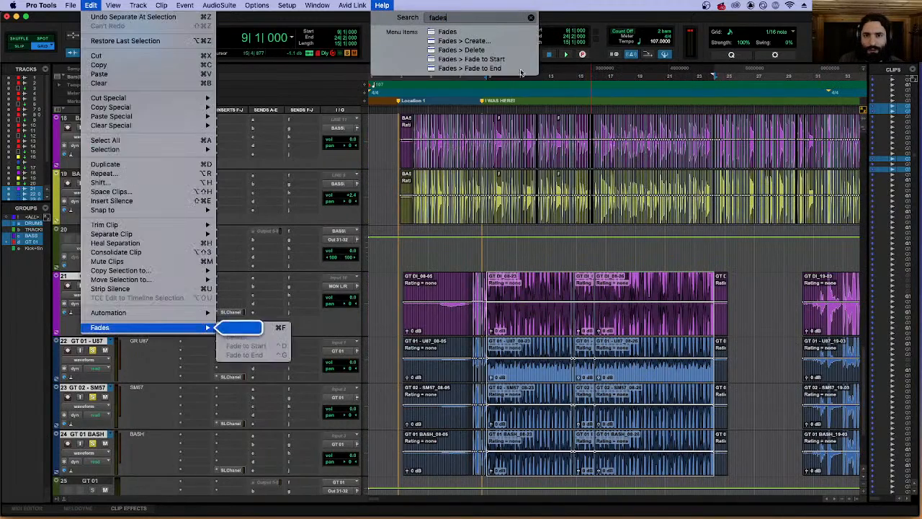
left_click(479, 51)
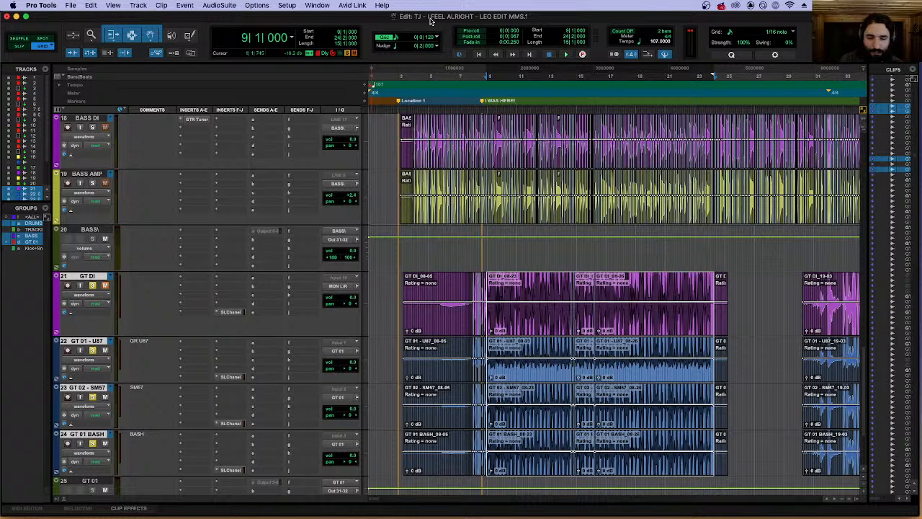
Open Beat Detective in Clip Separation, capture the guitar selection and analyze it with High Emphasis.
left_click(382, 5)
type("beat")
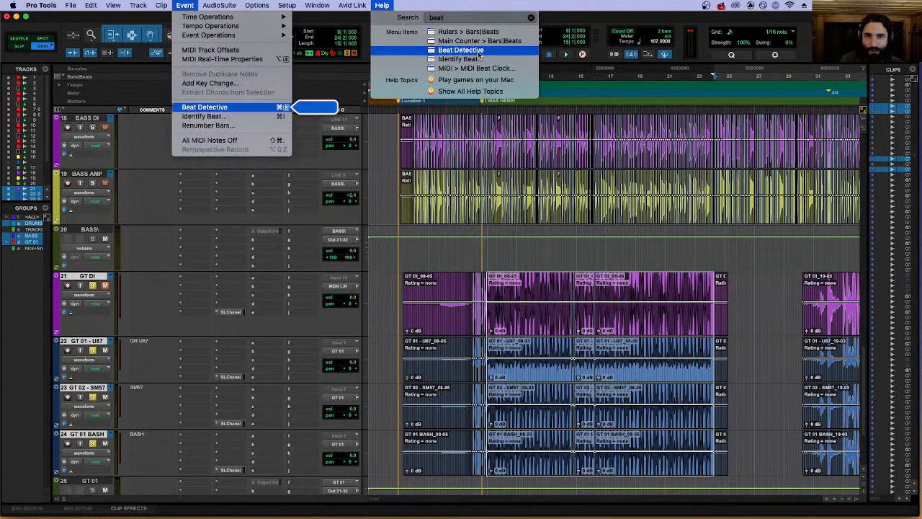
left_click(447, 51)
left_click(106, 150)
left_click(203, 176)
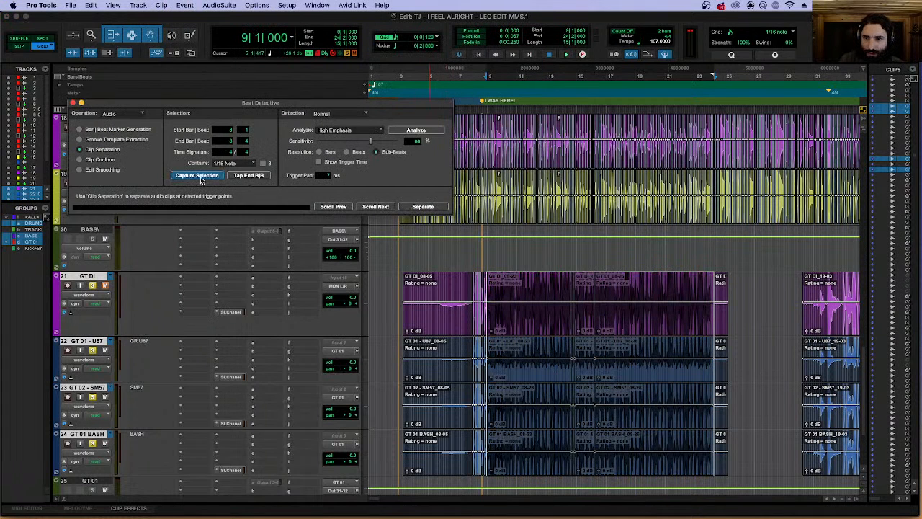
left_click(415, 131)
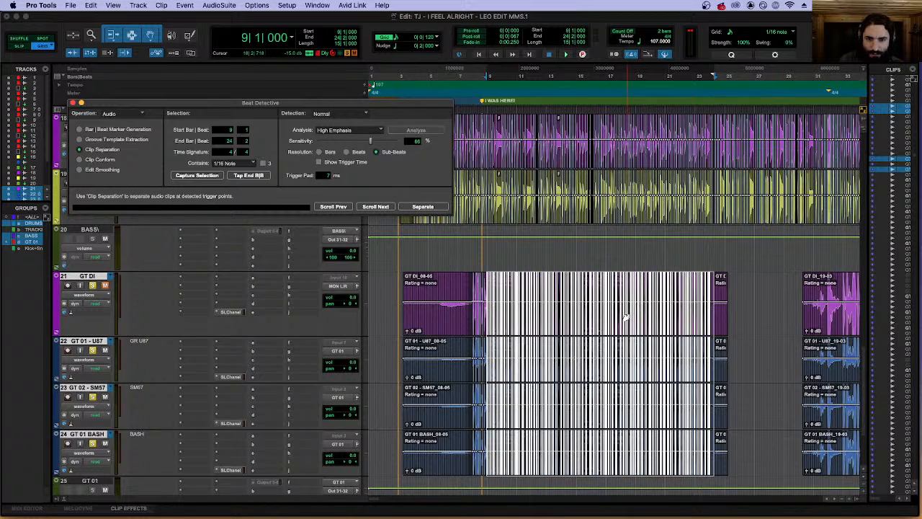
Check the detected triggers against the guitar transients from bar 9 through the start of bar 11.
key("t")
key("t")
key("t")
key("t")
key("t")
key("t")
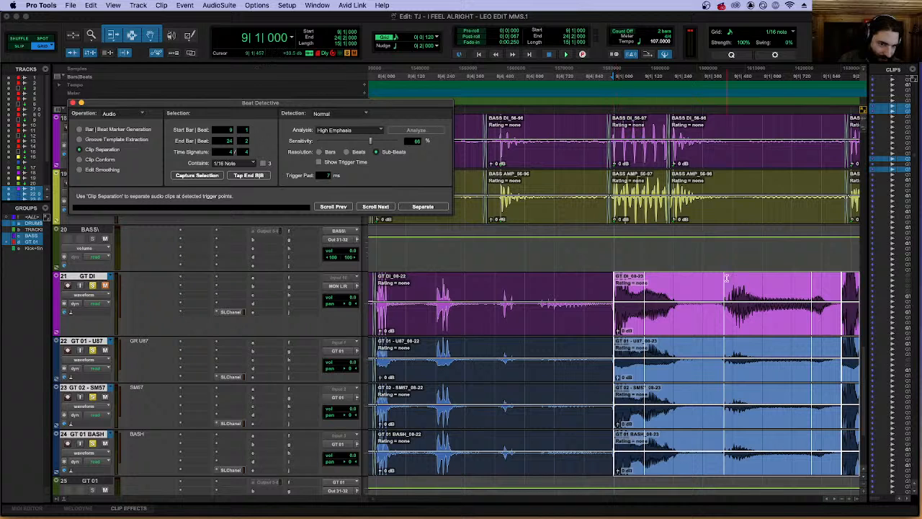
scroll(770, 306, "right", 5)
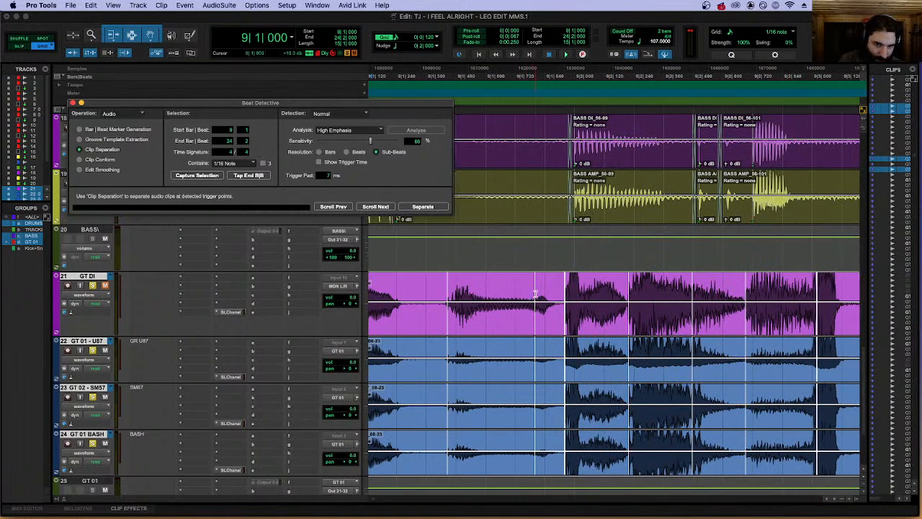
scroll(613, 293, "right", 5)
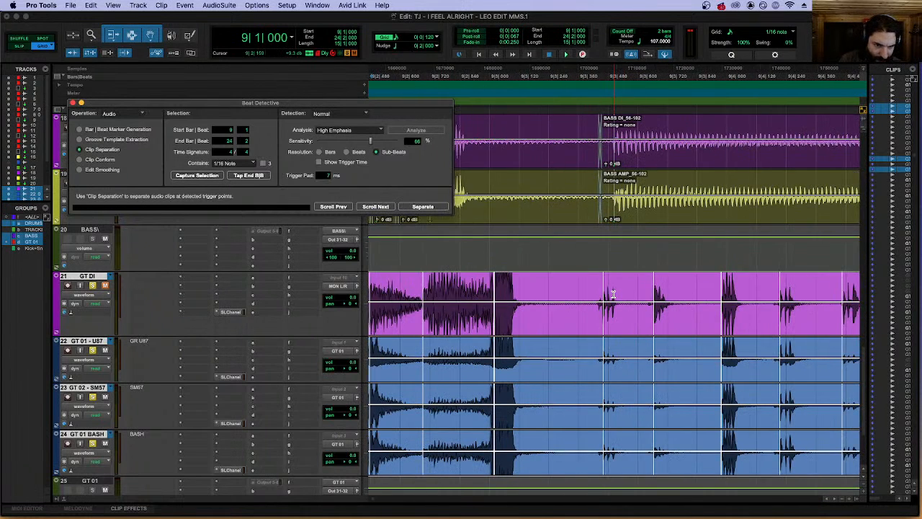
scroll(613, 294, "right", 10)
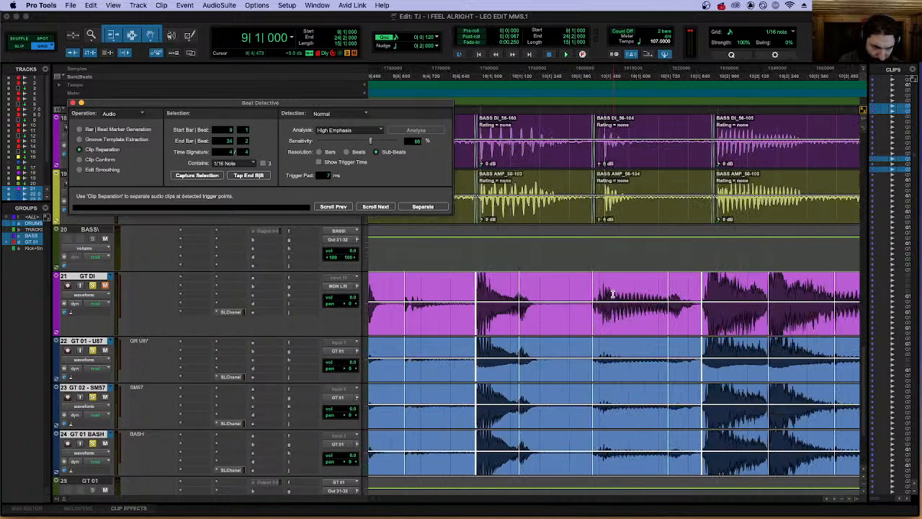
scroll(596, 313, "right", 5)
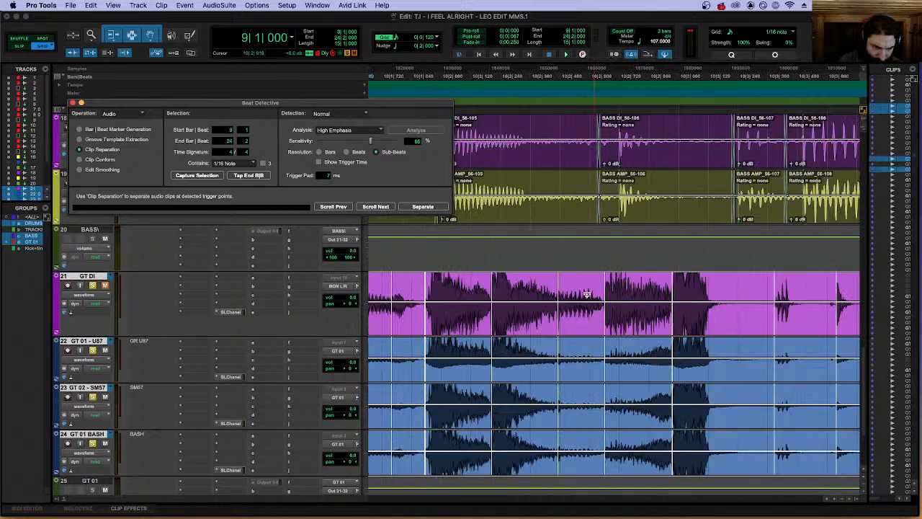
scroll(557, 320, "right", 4)
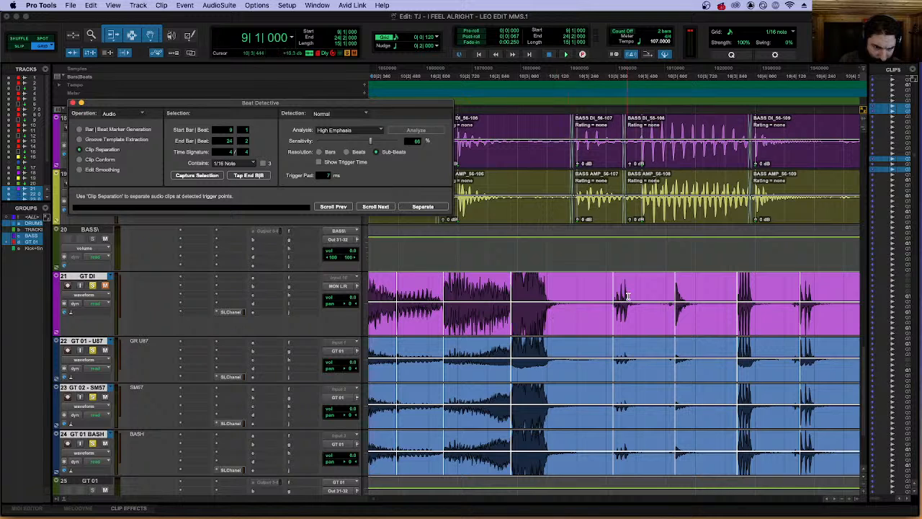
scroll(627, 296, "right", 5)
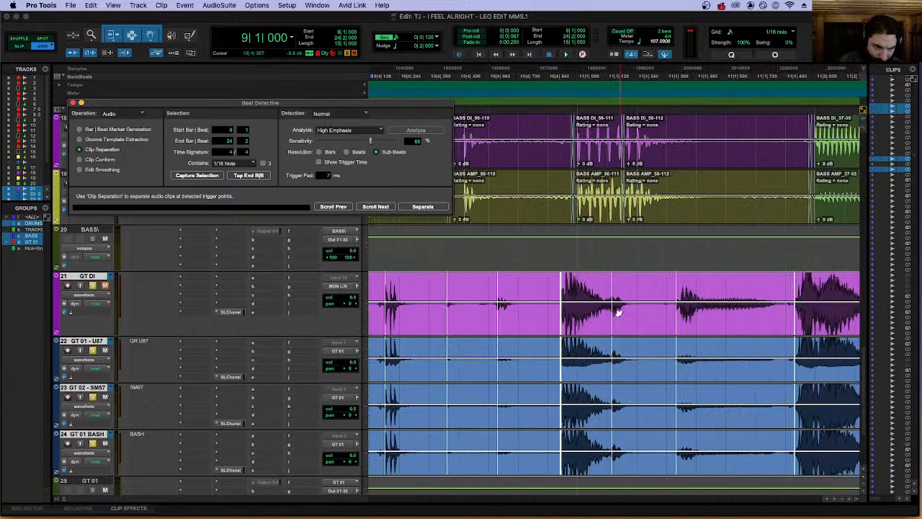
scroll(618, 312, "right", 2)
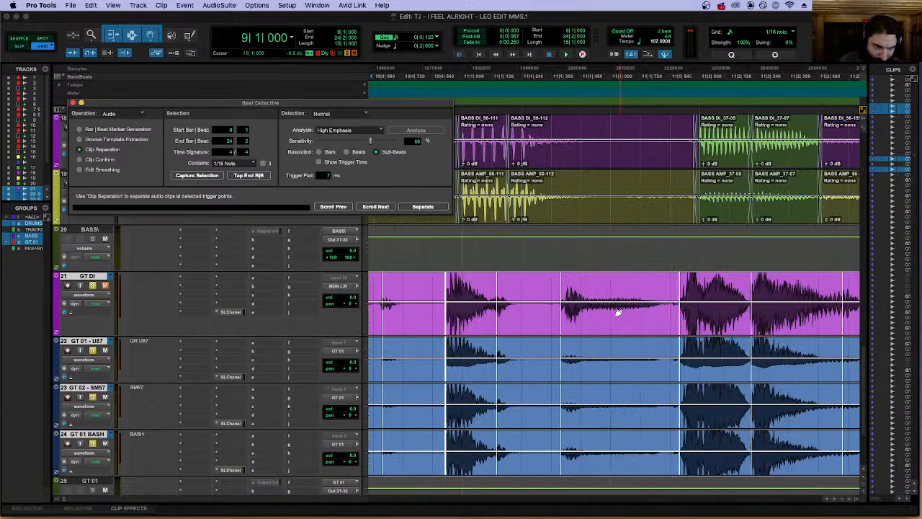
Separate the selected guitar clips at the detected triggers and set Beat Detective to Clip Conform.
left_click(422, 207)
left_click(109, 160)
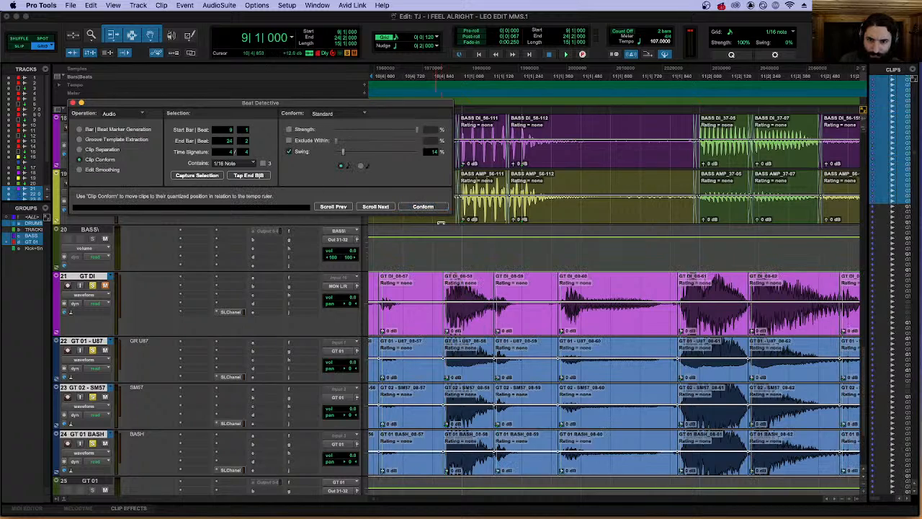
Conform the separated guitar clips with 14% swing and smooth the edits using Fill And Crossfade with a 7 ms crossfade.
left_click(423, 207)
key("r")
key("r")
key("r")
key("r")
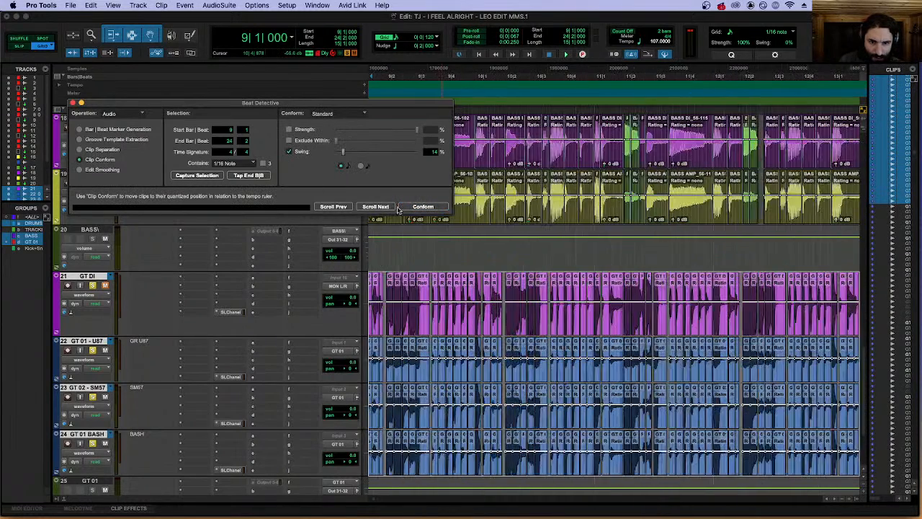
left_click(109, 170)
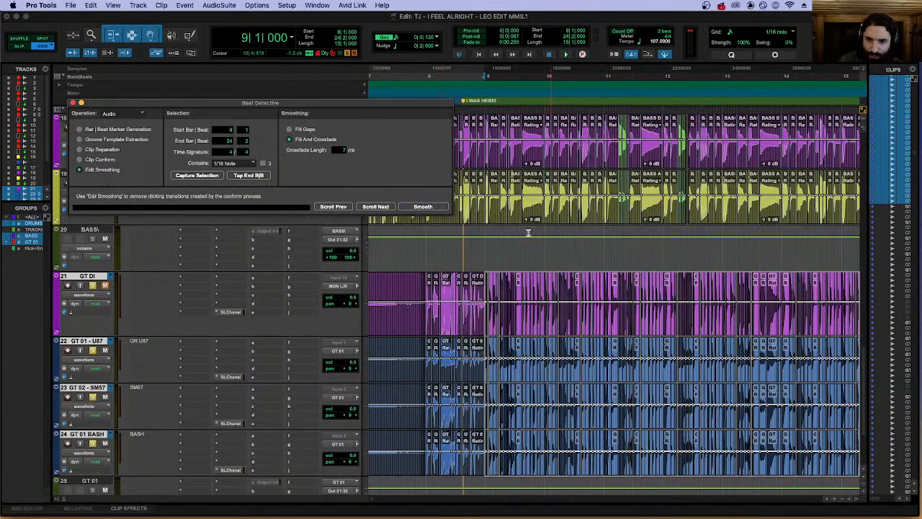
left_click(423, 207)
Extend the end of the first guitar clip in bar 9 to 9|1|414 over the following clip, and play it back.
key("space")
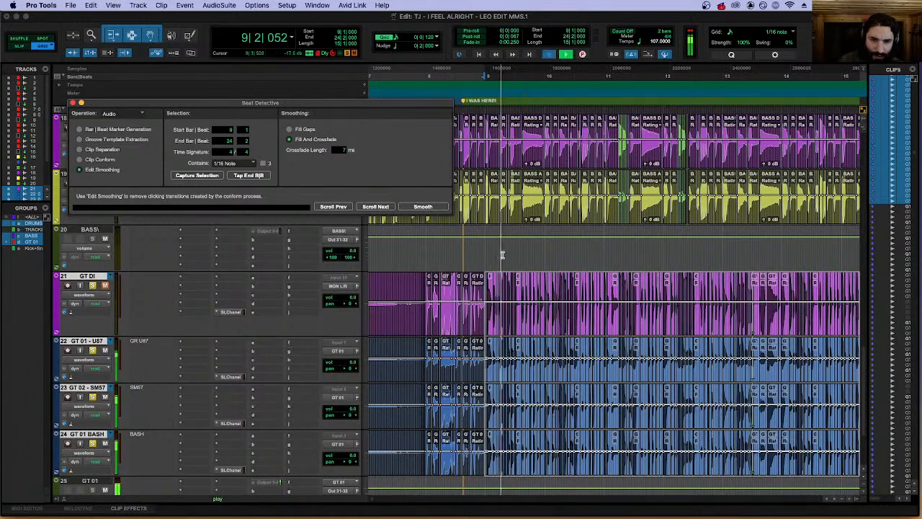
key("space")
left_click(486, 276)
key("t")
key("t")
key("t")
key("t")
key("space")
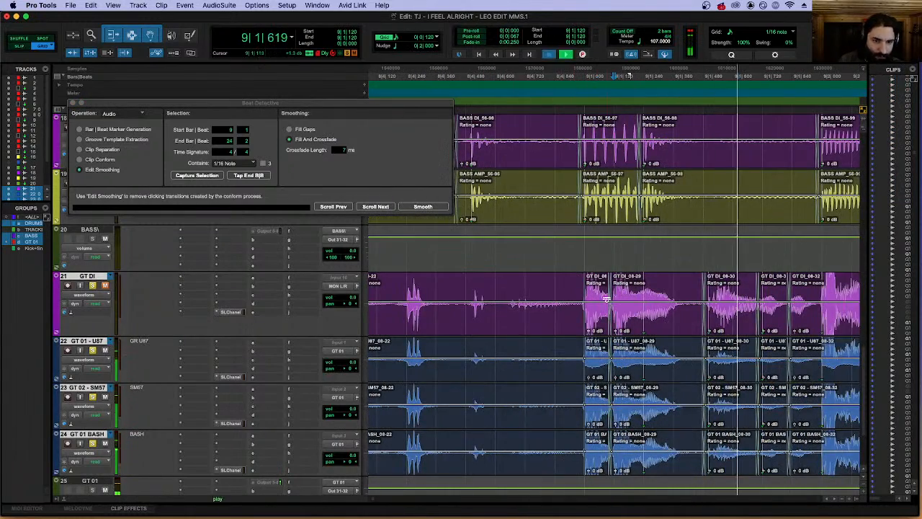
left_click_drag(607, 291, 689, 282)
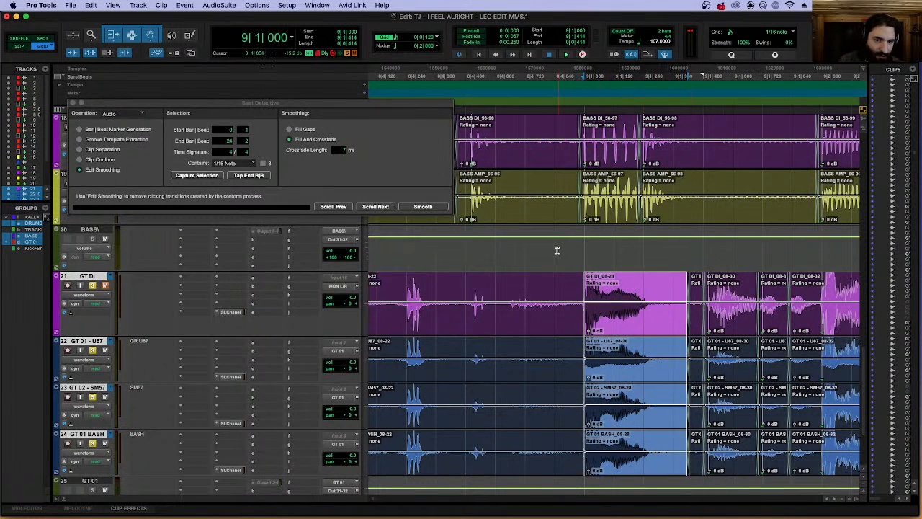
left_click(556, 251)
key("space")
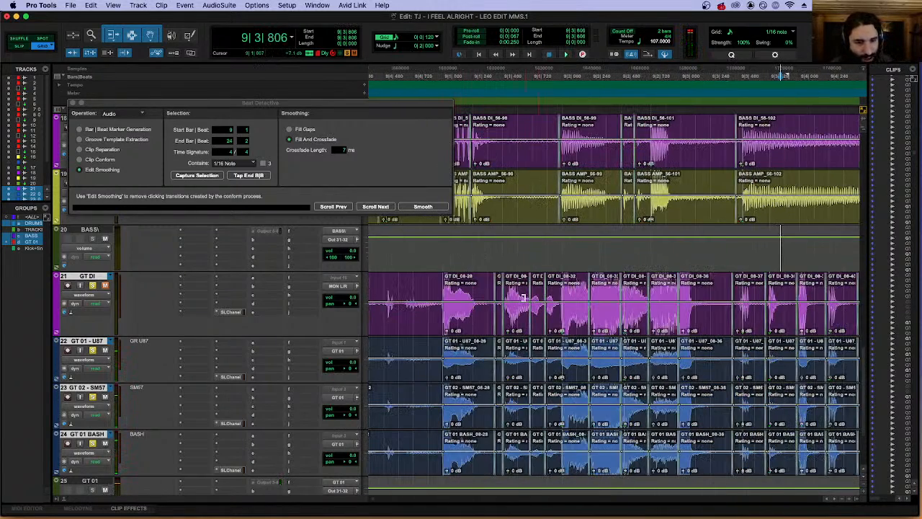
Extend the end of the short guitar clip before beat 2 of bar 9 to 9|1|841, and play the passage back.
left_click(560, 328)
left_click(539, 324)
left_click(555, 329)
left_click(469, 273)
key("space")
key("space")
left_click(544, 294)
mouse_move(546, 295)
left_mouse_down()
mouse_move(559, 295)
mouse_move(549, 294)
left_mouse_up()
key("t")
key("t")
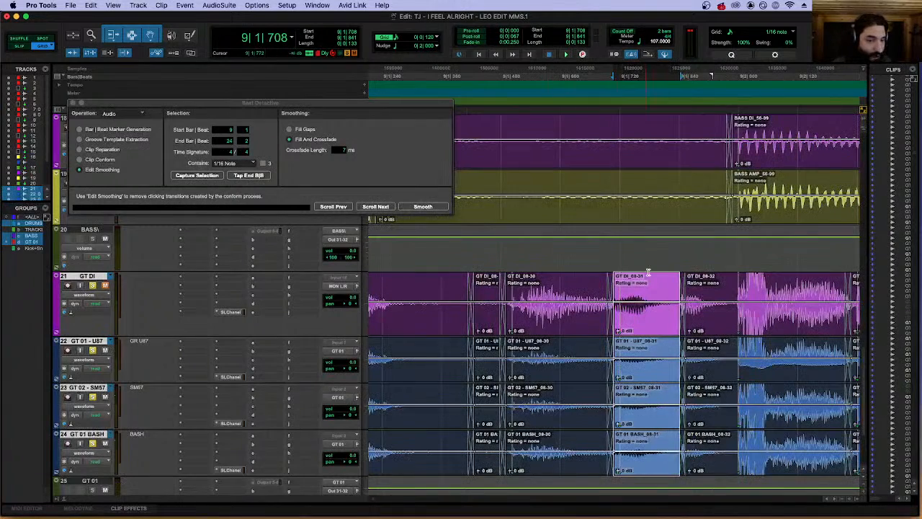
key("shift+Tab")
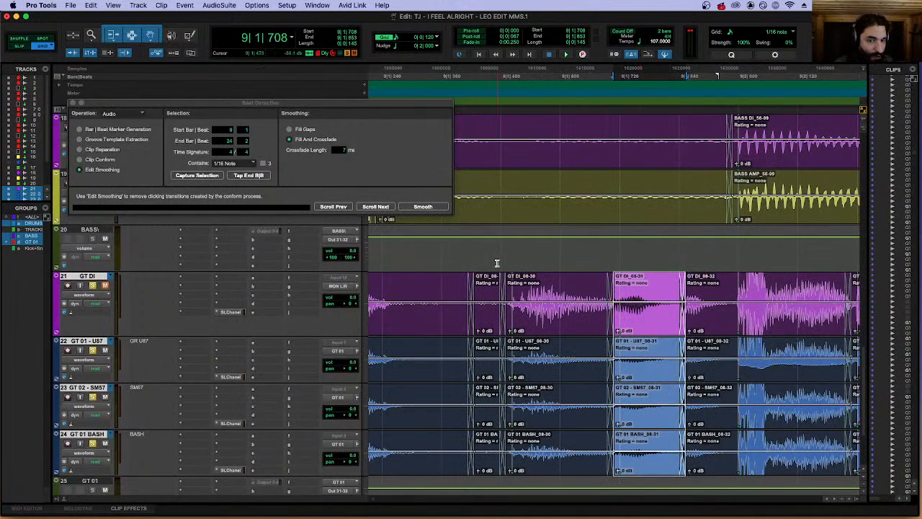
left_click(495, 258)
key("space")
key("space")
Separate the guitar clip at the chord attack on beat 2 of bar 9 and mute the short piece before it.
key("r")
left_click(660, 329)
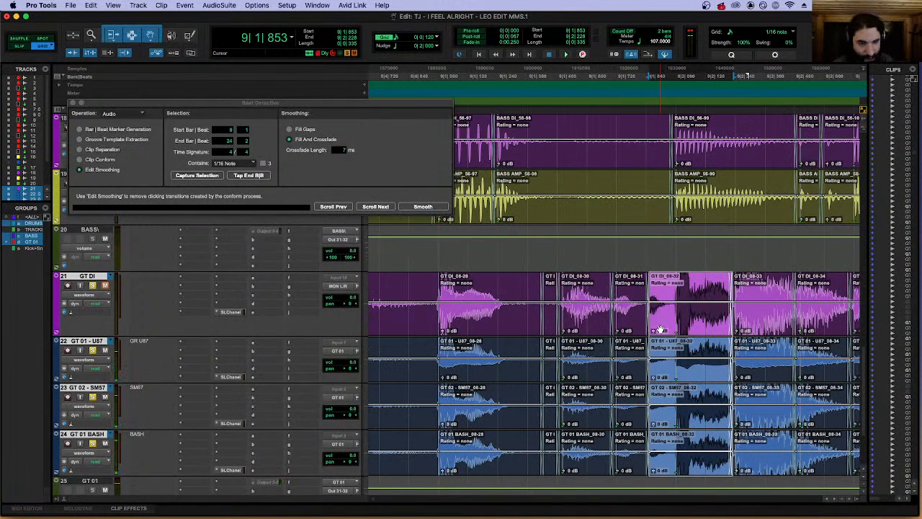
left_click(674, 289)
key("b")
left_click(669, 332)
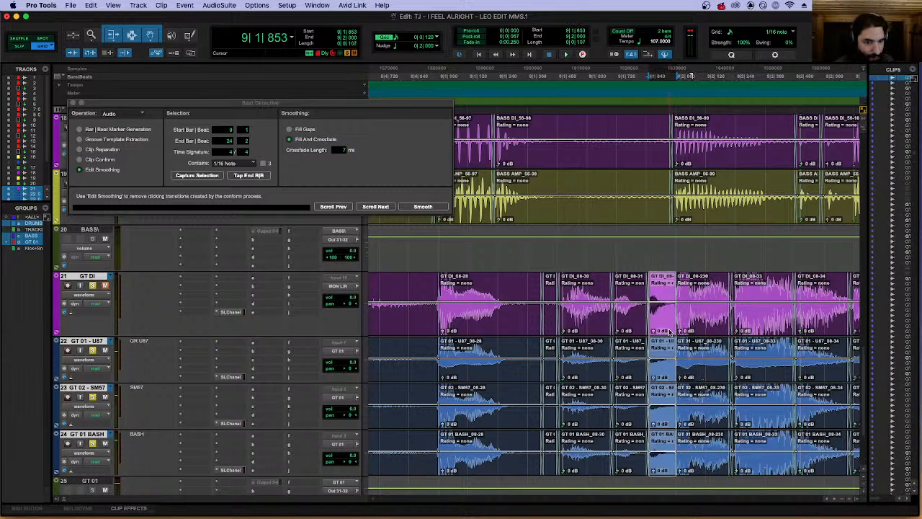
key("super+m")
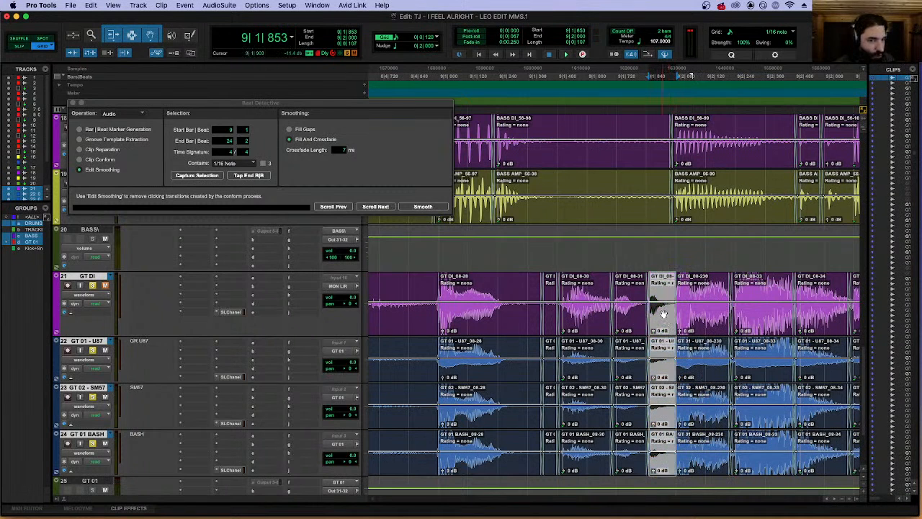
Move the edit between the muted guitar piece and the following chord to 9|1|956, and play the transition.
left_click_drag(677, 294, 674, 278)
left_click(674, 276)
left_click(409, 253)
key("space")
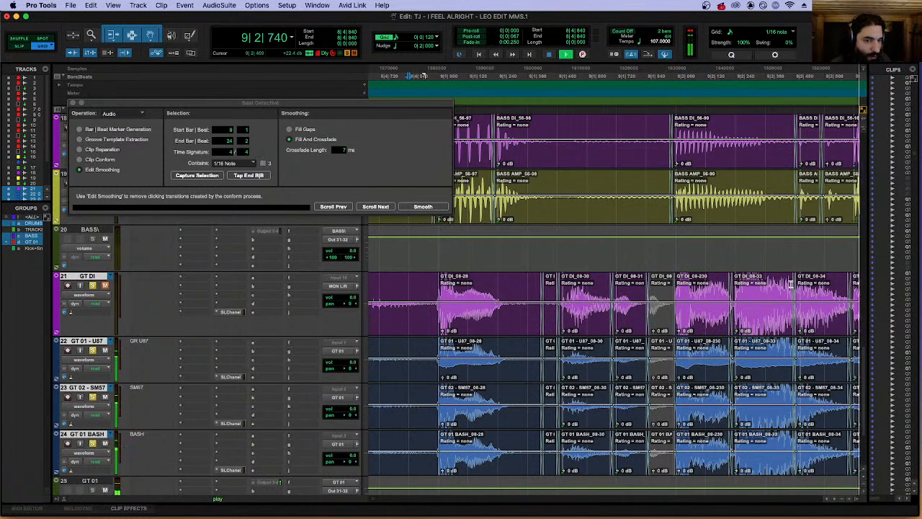
Extend the start of the muted guitar piece back to 9|1|841 and play the passage from the end of bar 8.
left_click(385, 331)
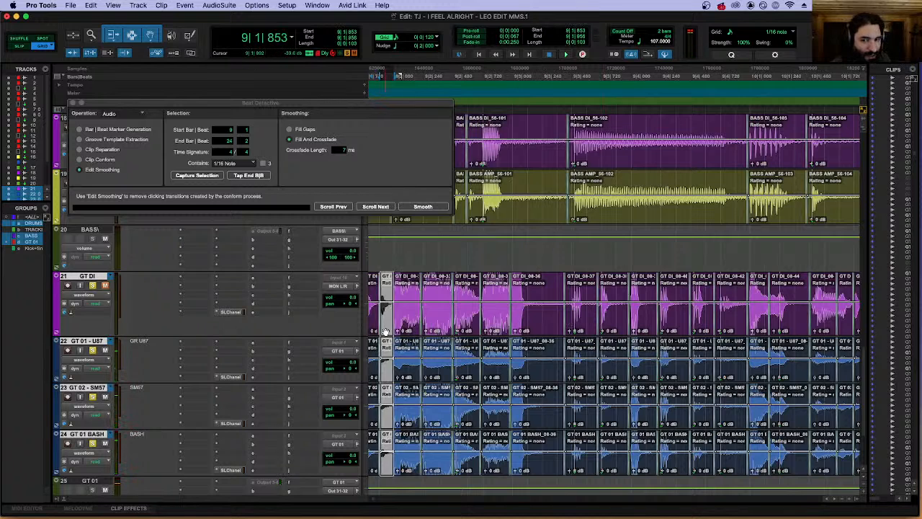
key("t")
key("t")
key("t")
key("t")
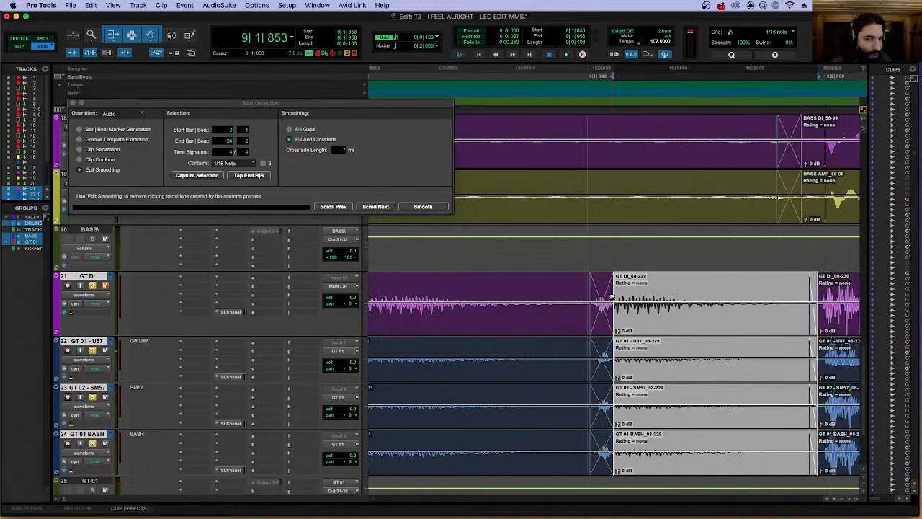
key("r")
key("r")
key("r")
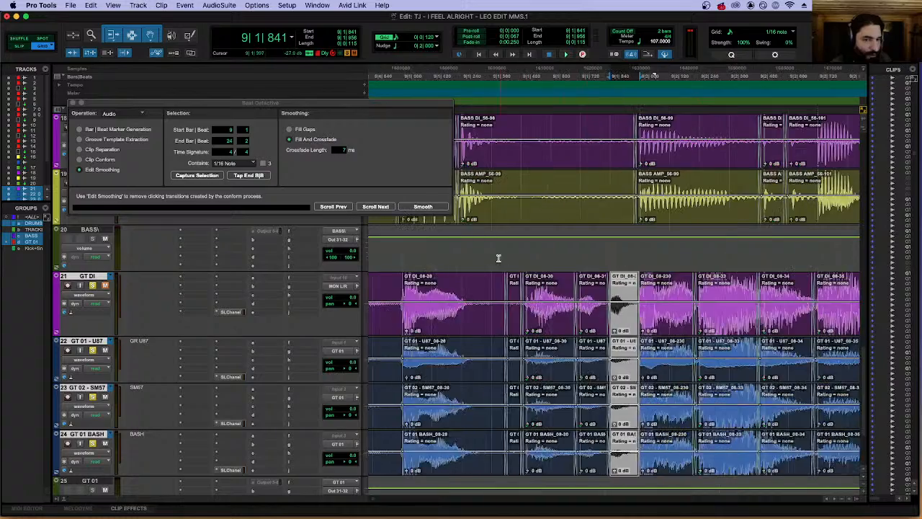
left_click(478, 254)
key("space")
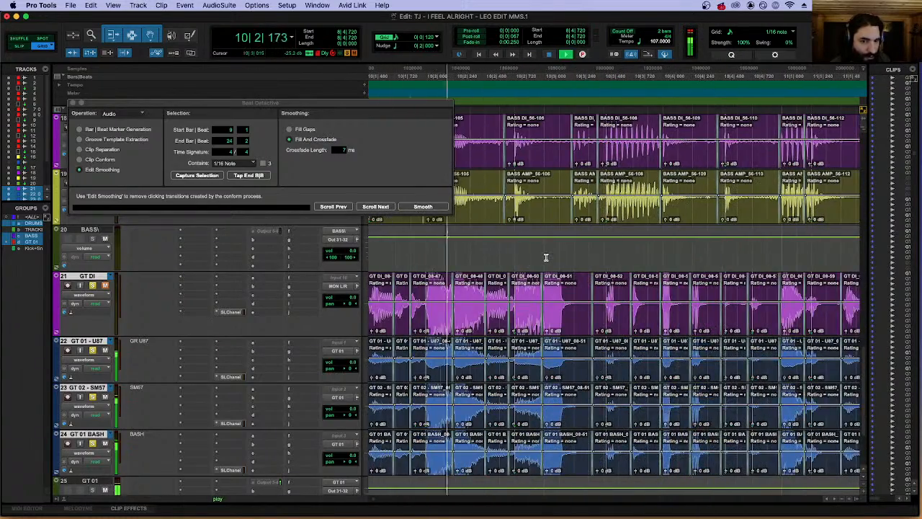
Separate the guitar clip at the chord attack on beat 2 of bar 10, mute the short piece before it, and play back.
key("r")
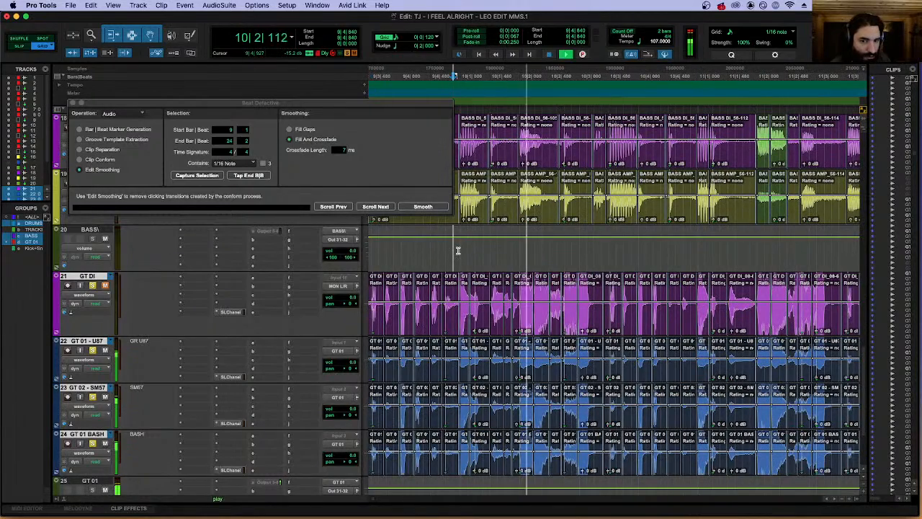
key("space")
left_click(517, 322)
key("t")
key("t")
left_click(592, 262)
left_click(634, 326)
left_click(641, 285)
key("b")
left_click(625, 329)
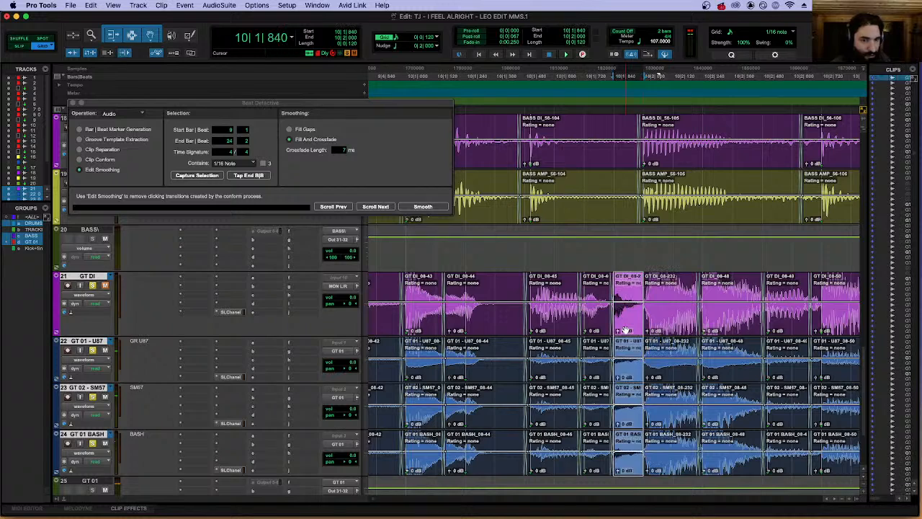
key("super+m")
left_click(472, 252)
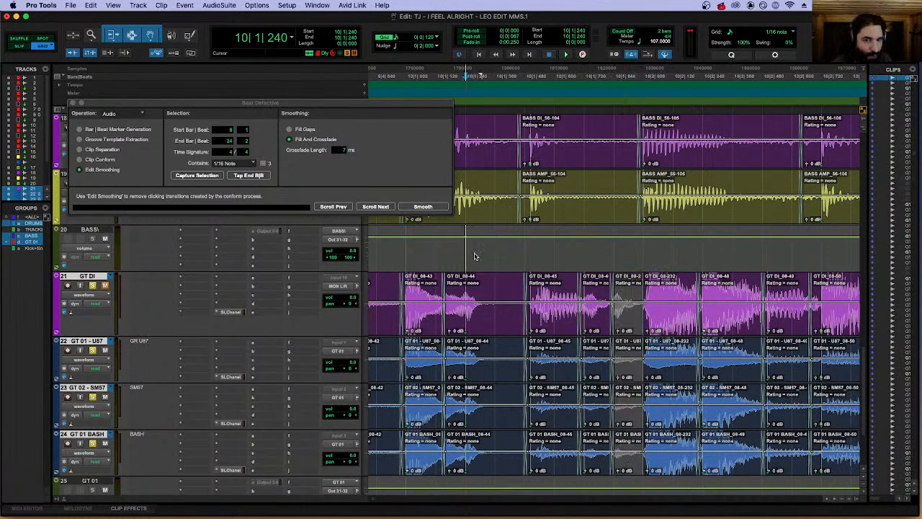
key("space")
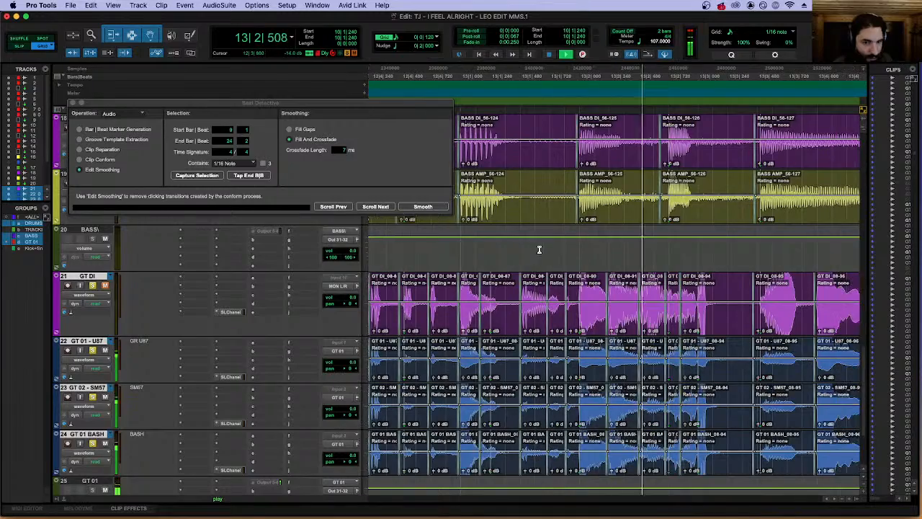
Try extending the start of the guitar clip at 12|4|948 earlier over the preceding clip, and undo the edit.
double_click(468, 332)
key("r")
key("r")
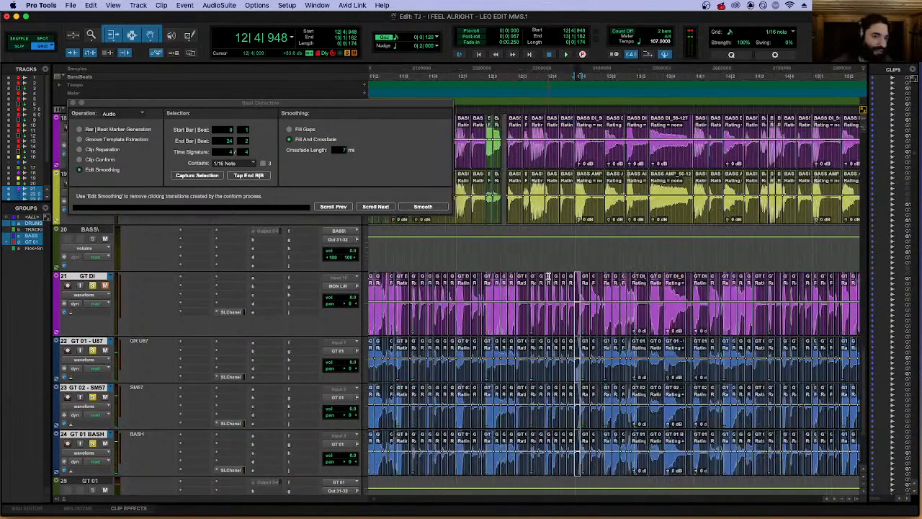
key("t")
key("t")
key("t")
key("t")
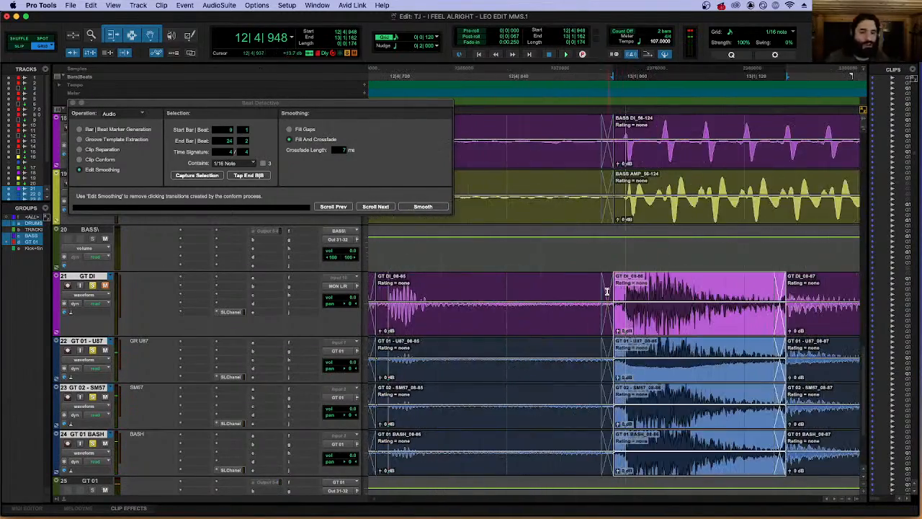
key("r")
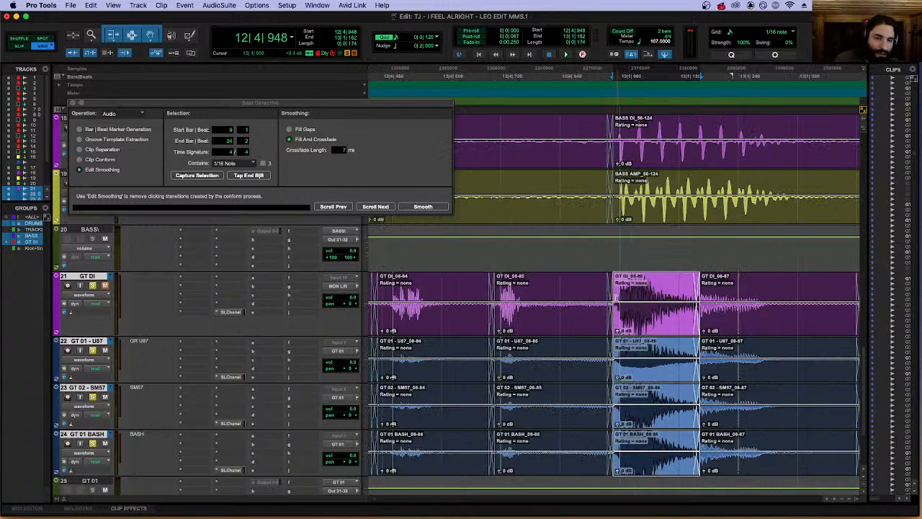
left_click_drag(617, 293, 546, 293)
key("super+z")
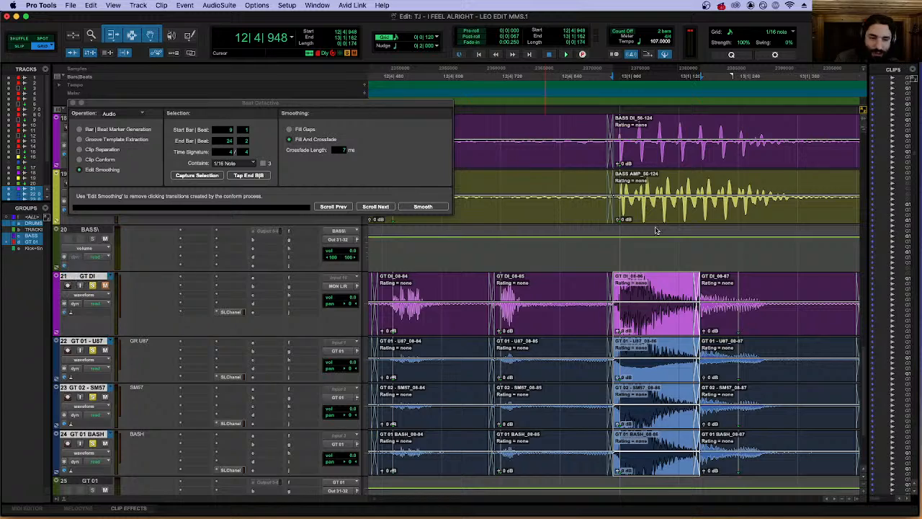
Examine the alternate takes in the GT DI track's playlists around bar 13, and return the track to waveform view.
key("ctrl+super+Left")
scroll(610, 358, "down", 2)
scroll(609, 331, "up", 2)
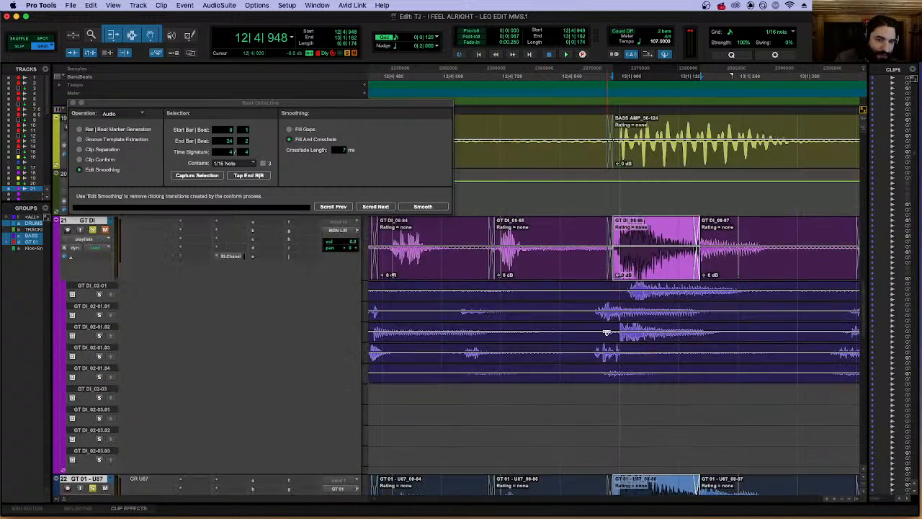
key("r")
key("r")
key("r")
key("r")
key("r")
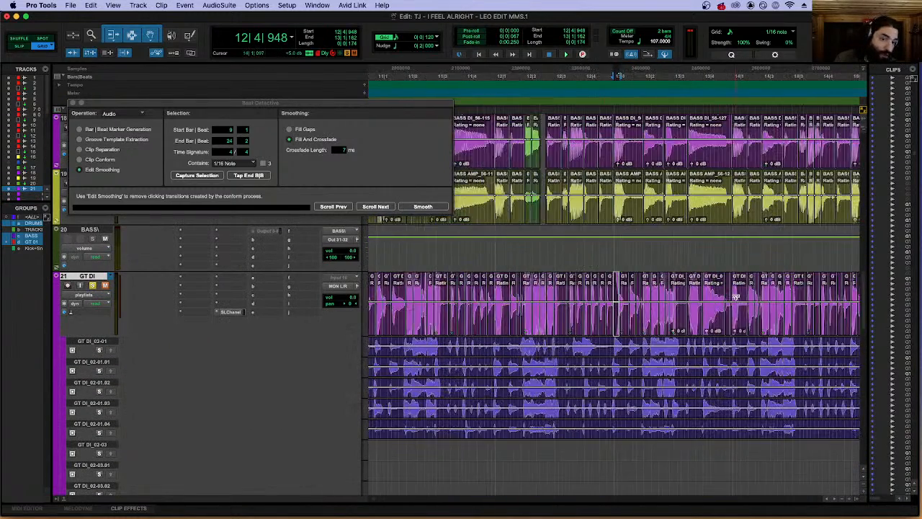
left_click(473, 247)
key("r")
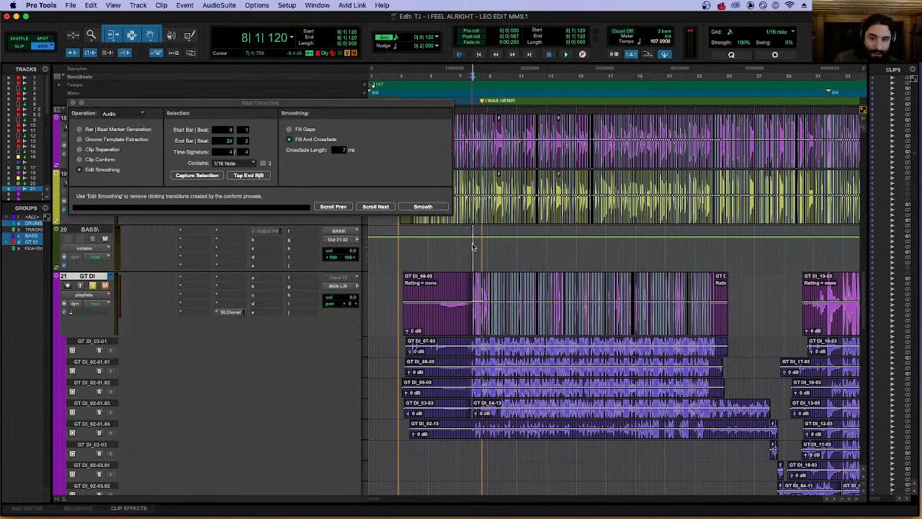
left_click(88, 297)
left_click(95, 321)
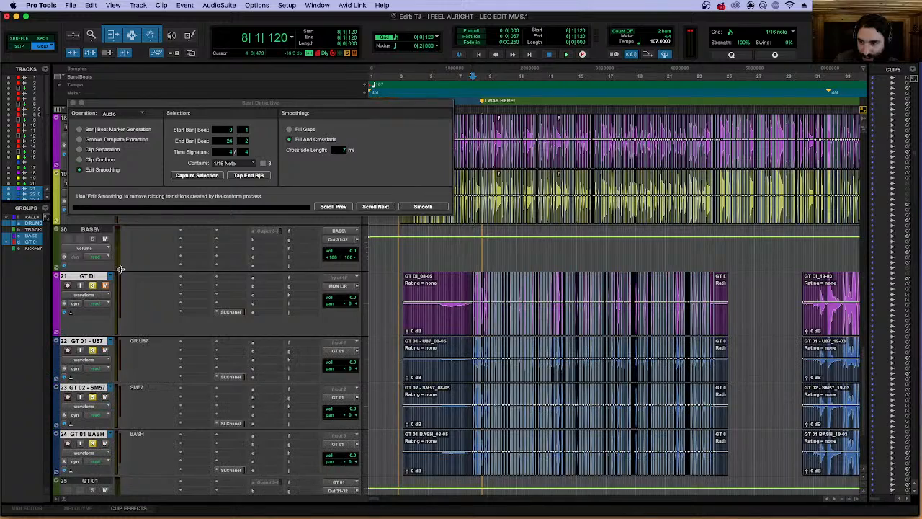
Start playback of the song from 2|3|480 and close Beat Detective.
scroll(414, 259, "up", 15)
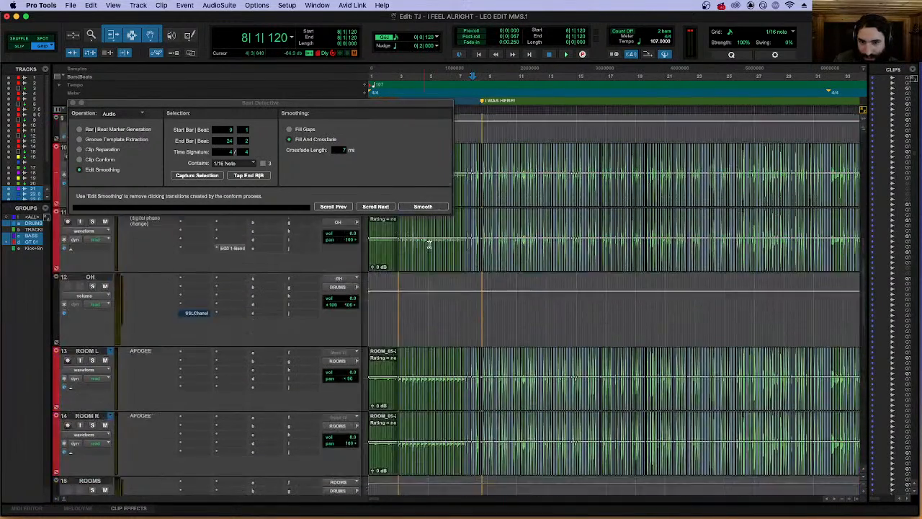
scroll(414, 260, "up", 5)
left_click(392, 257)
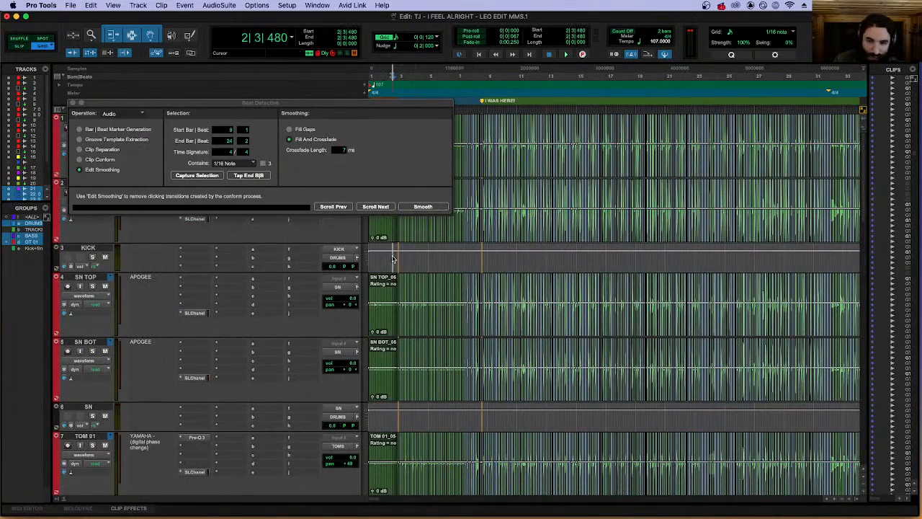
key("space")
left_click(73, 103)
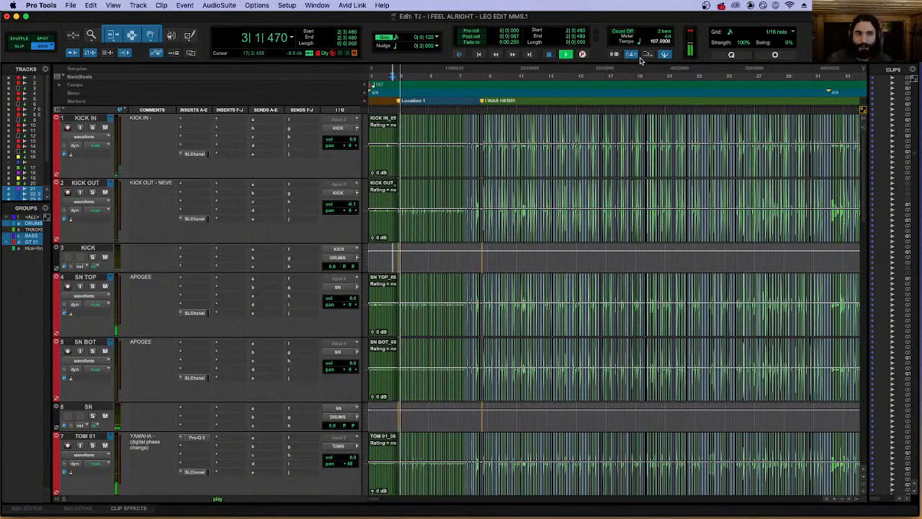
Listen to the song, including from 8|3|120 into bar 11, while reviewing the edited drum, bass and guitar tracks.
scroll(552, 252, "down", 10)
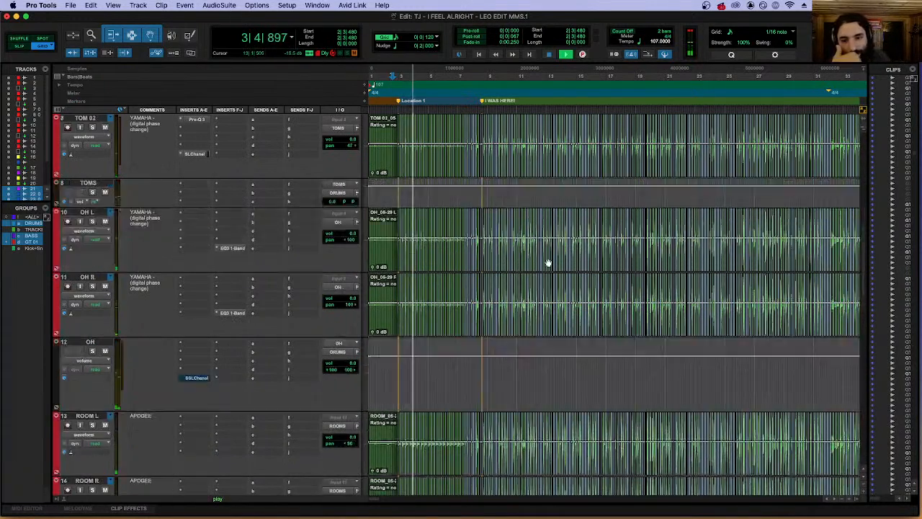
scroll(544, 260, "down", 6)
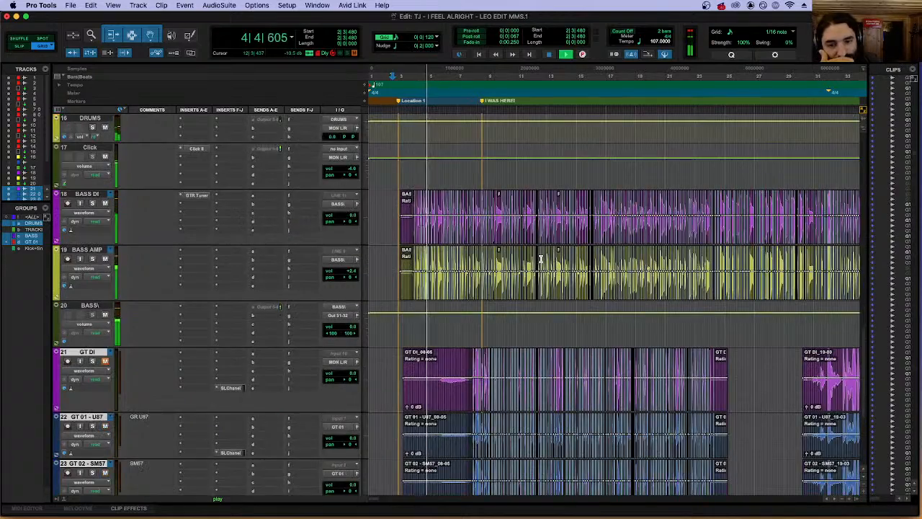
scroll(539, 258, "up", 3)
scroll(539, 258, "up", 10)
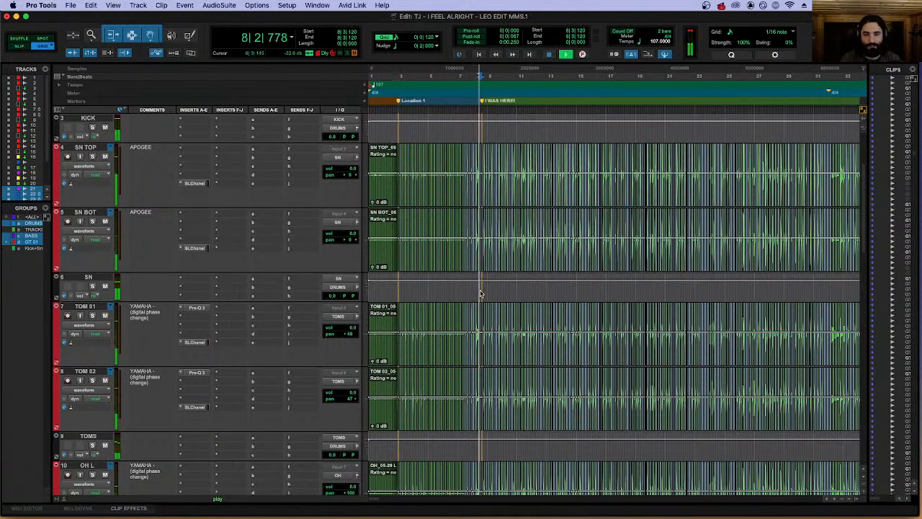
key("super+bracketright")
key("super+bracketright")
key("t")
scroll(497, 290, "right", 3)
scroll(548, 273, "down", 12)
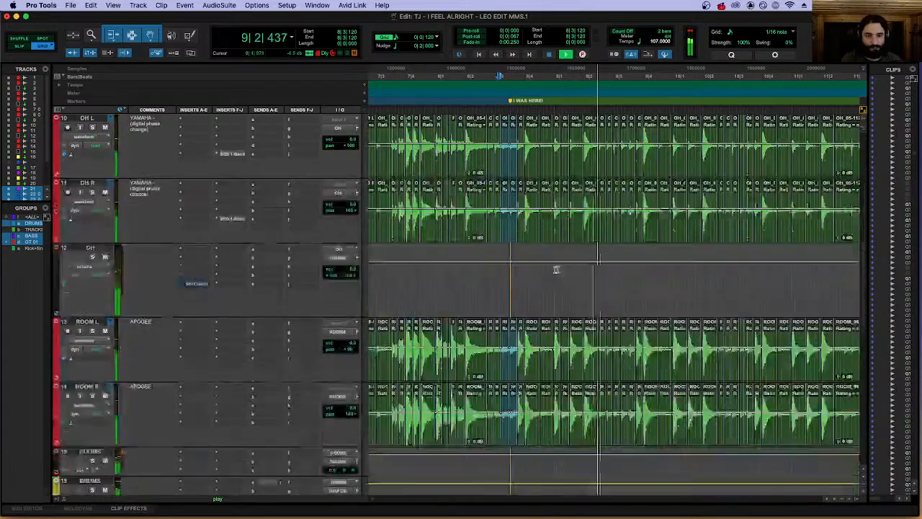
scroll(559, 272, "down", 6)
key("r")
scroll(658, 126, "right", 5)
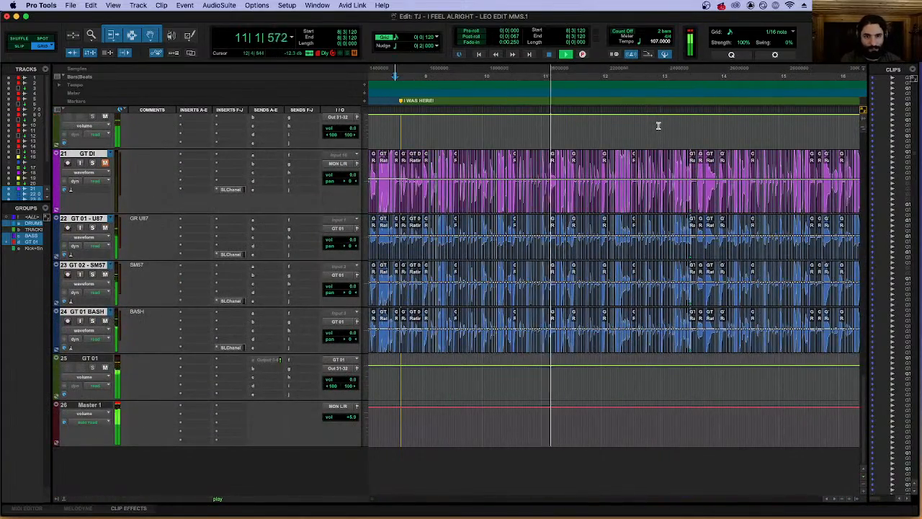
Review the edited guitar tracks during playback, including from 13|4|840, stop the playback, and switch to OBS.
key("r")
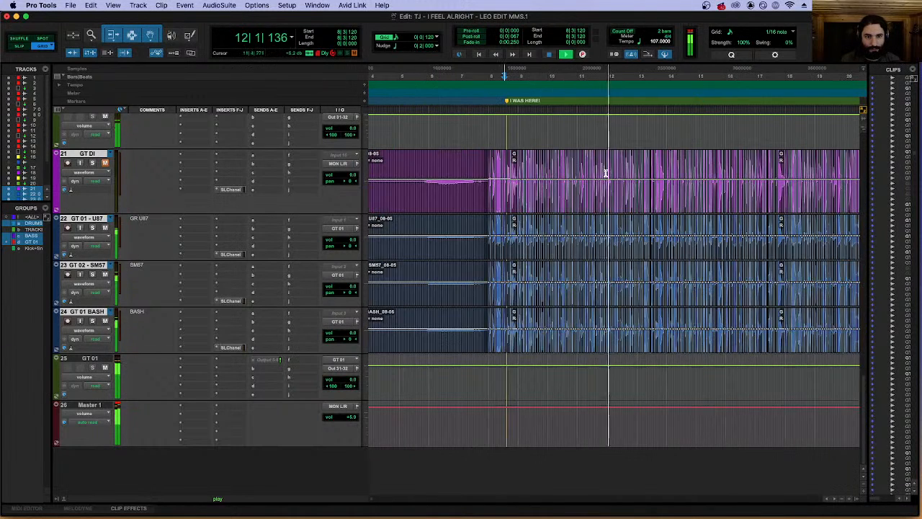
scroll(616, 165, "right", 4)
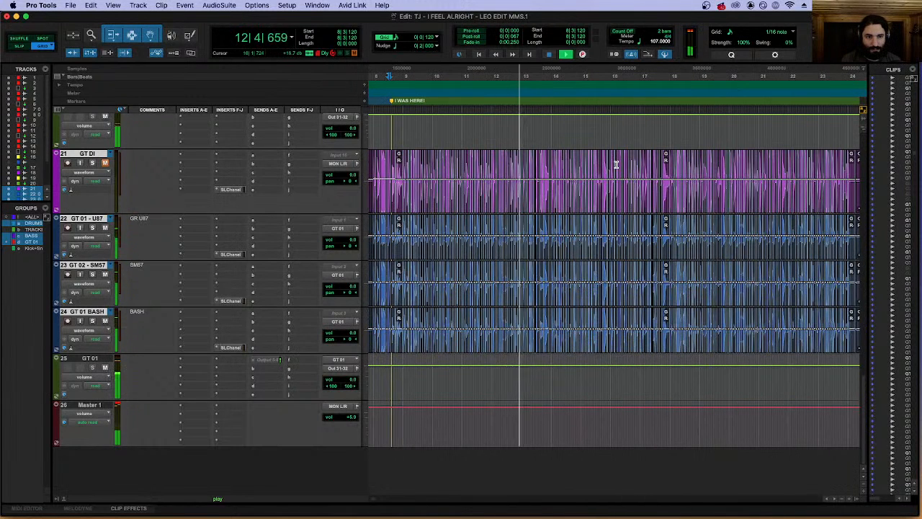
key("r")
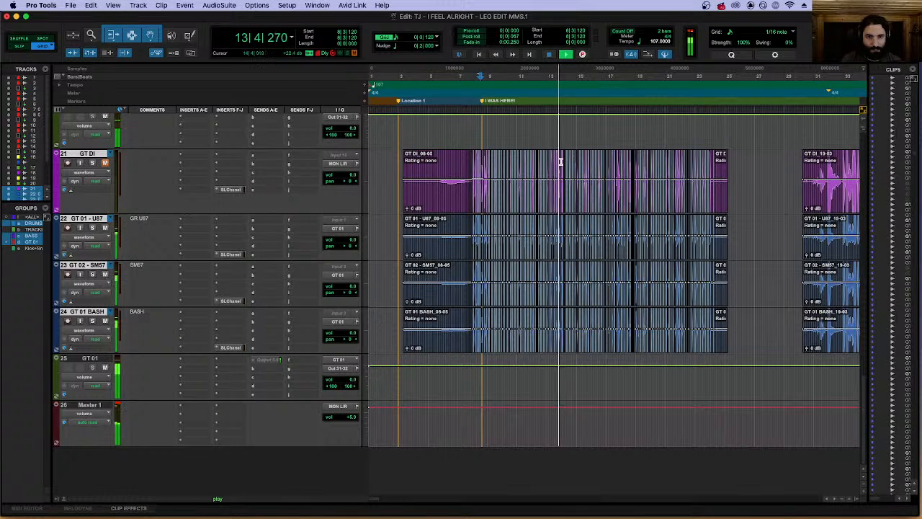
key("t")
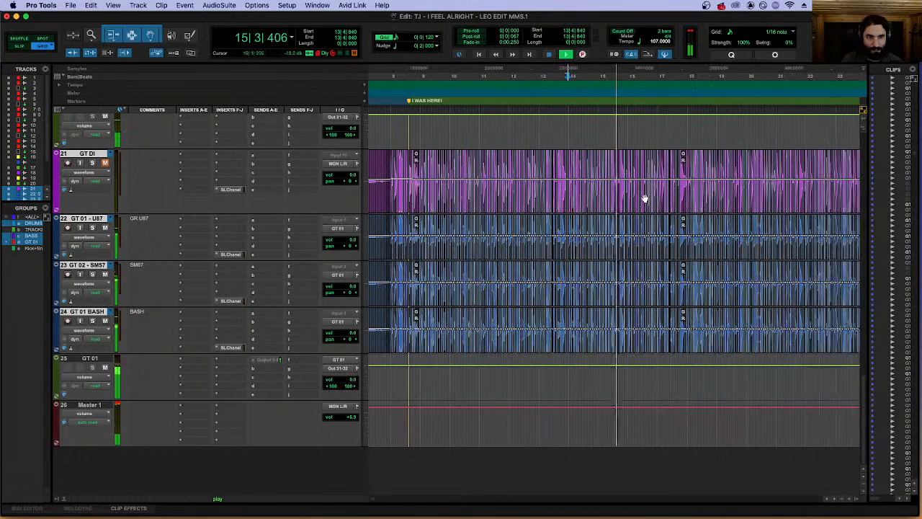
key("space")
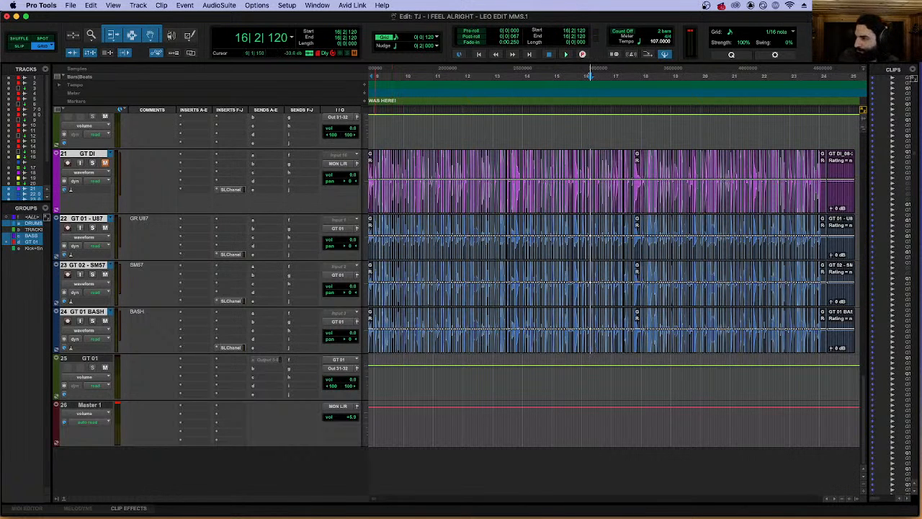
key("super+Tab")
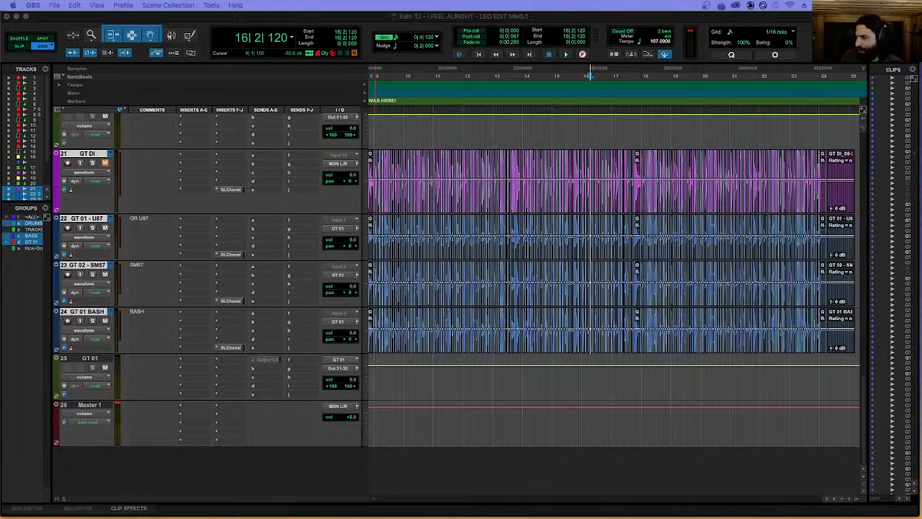